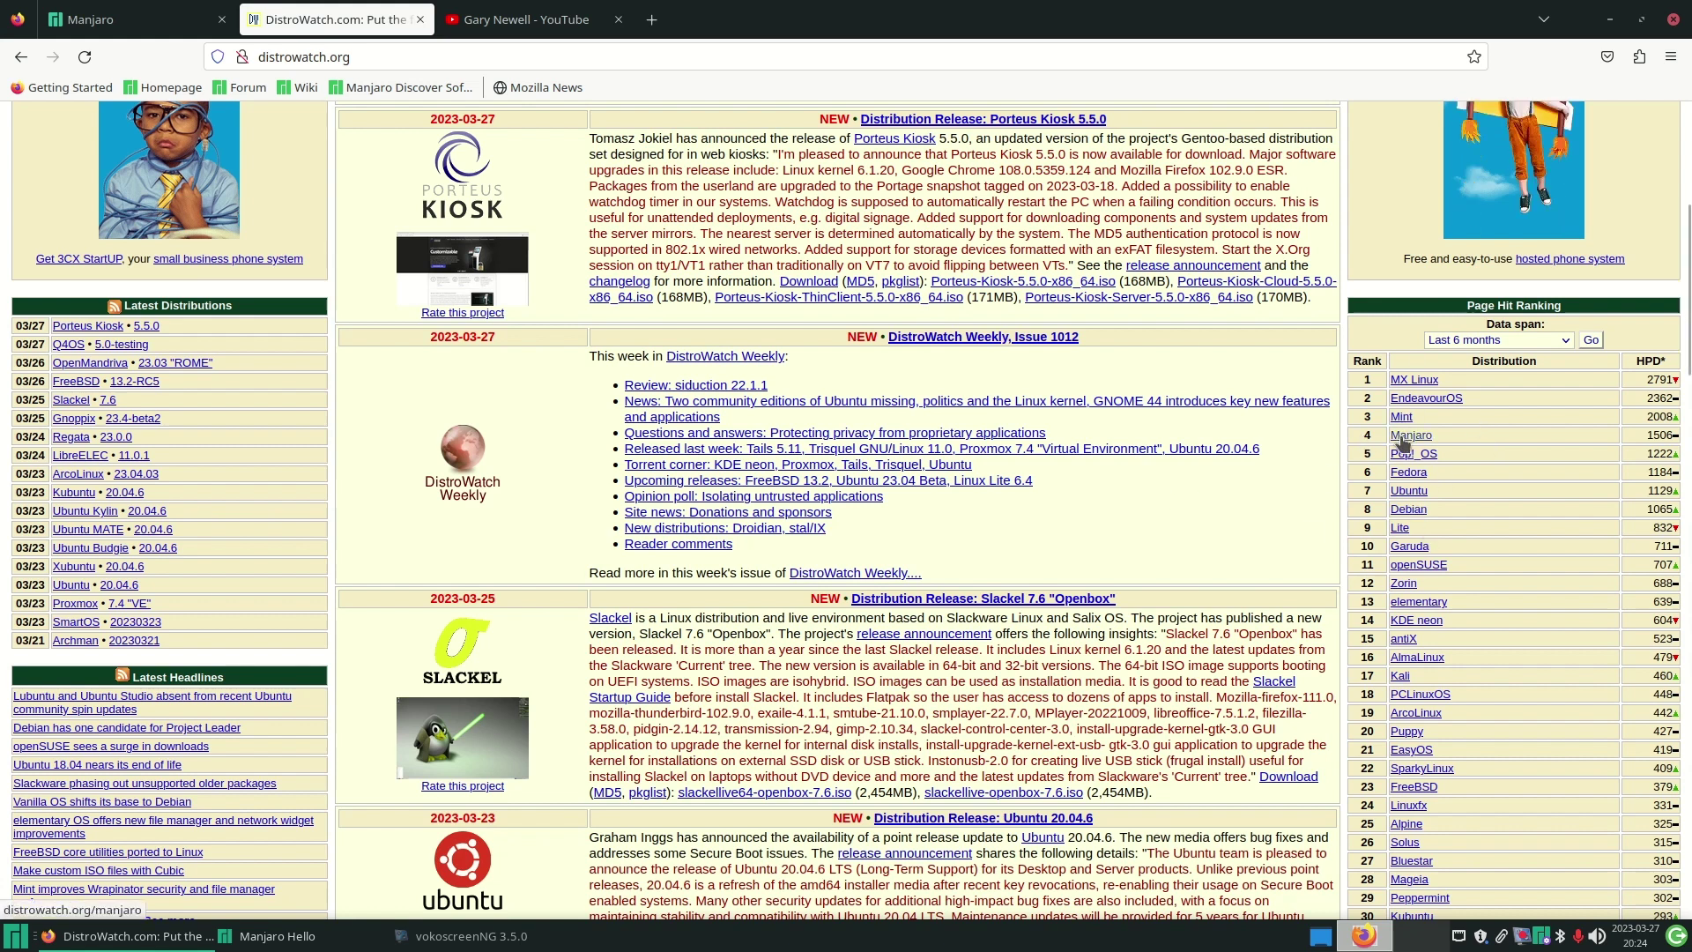
- Close the DistroWatch and Manjaro home page tabs, then minimise Firefox
left_click(421, 20)
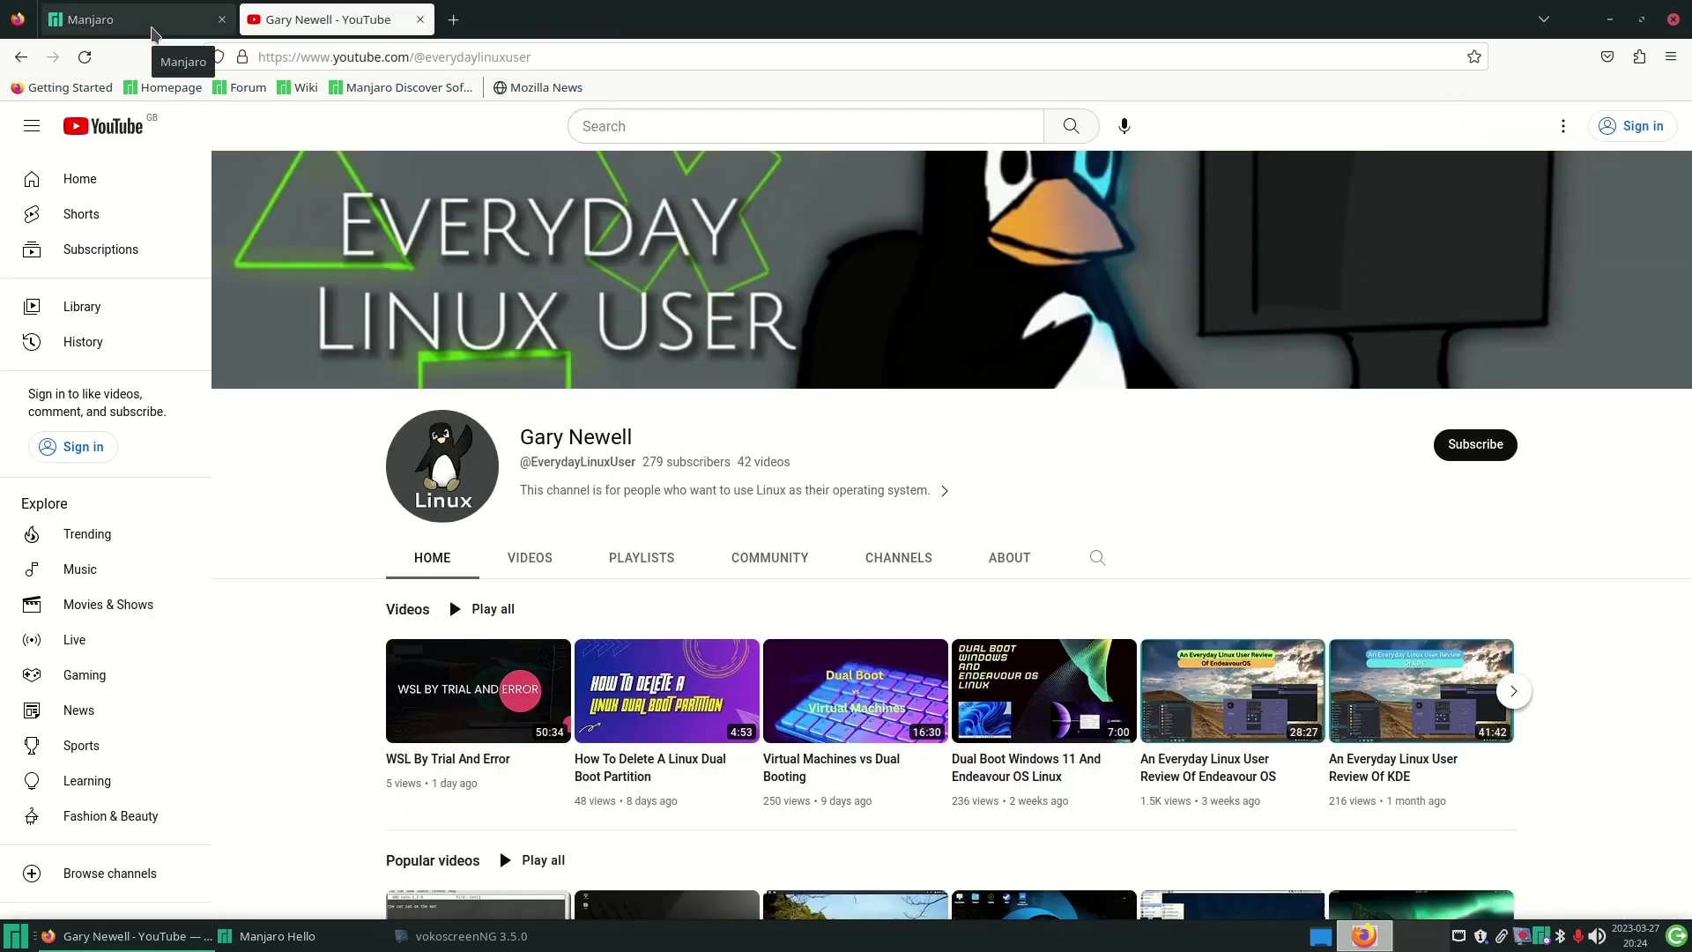
left_click(159, 22)
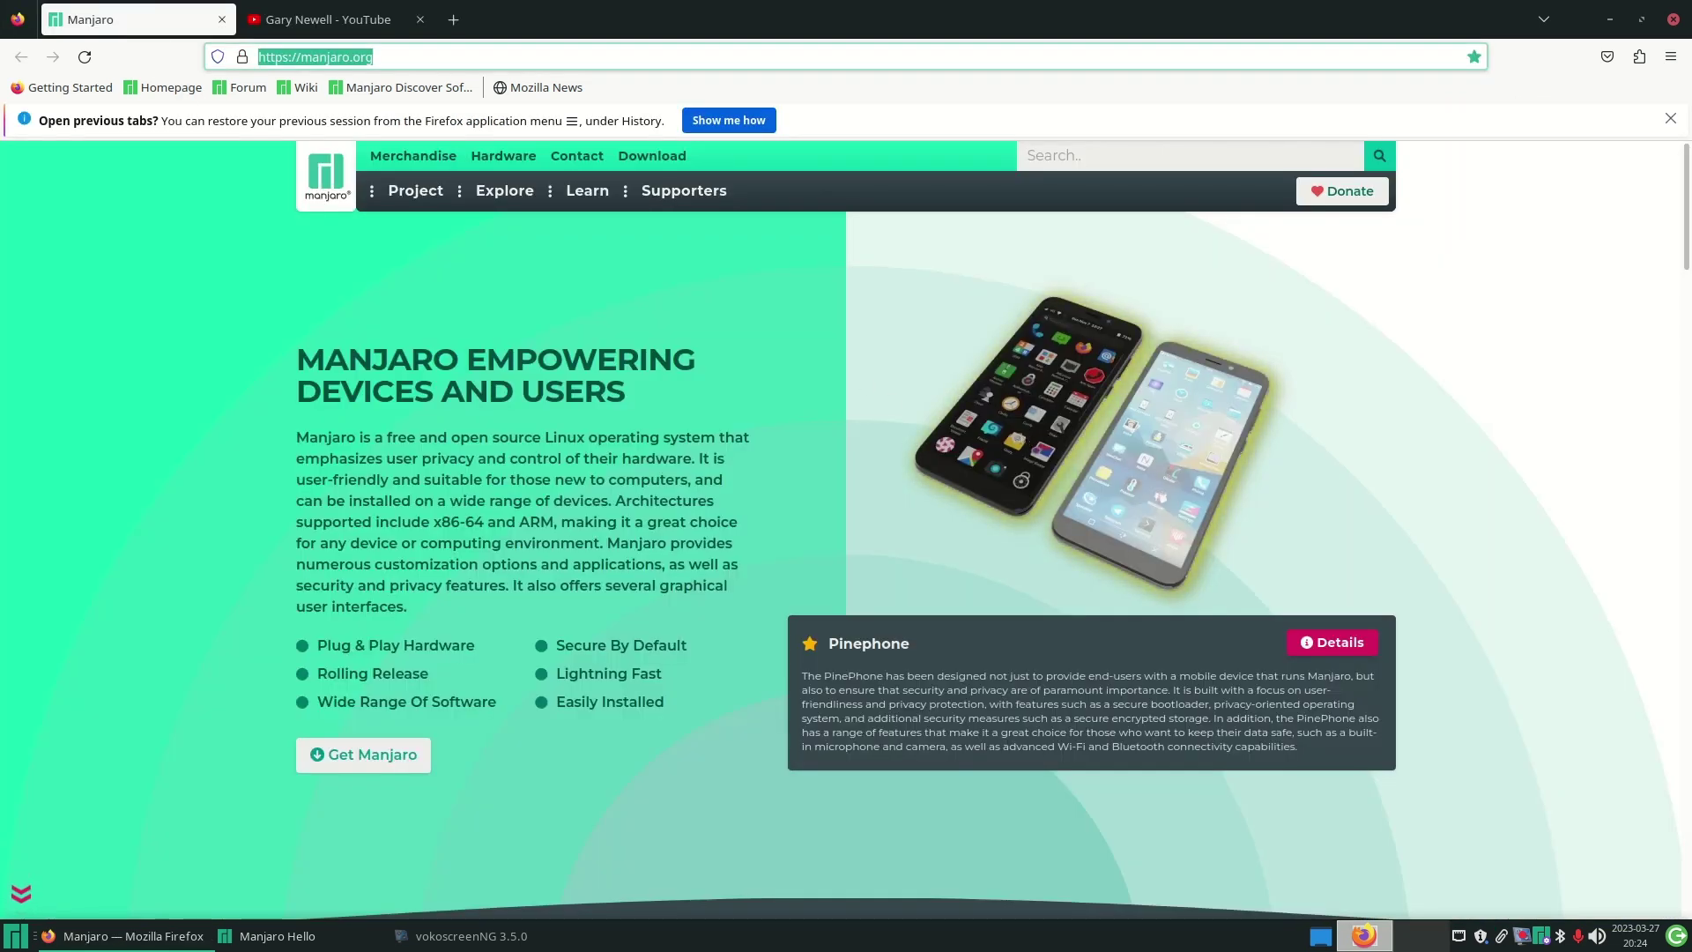
left_click(1687, 199)
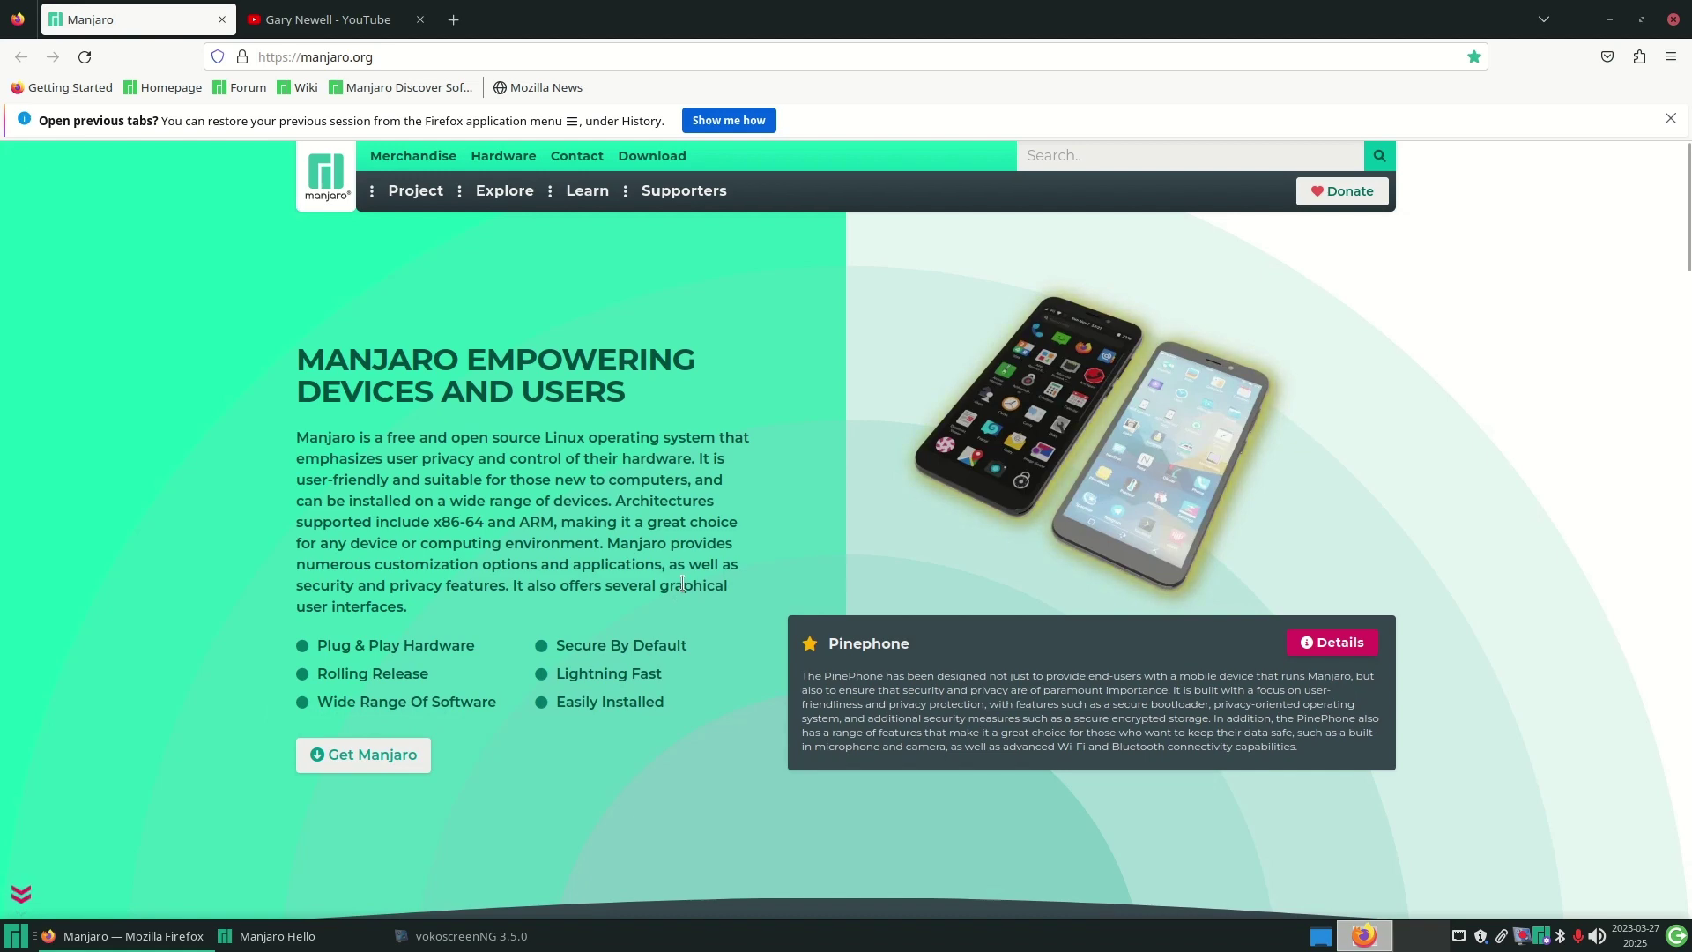
left_click(223, 19)
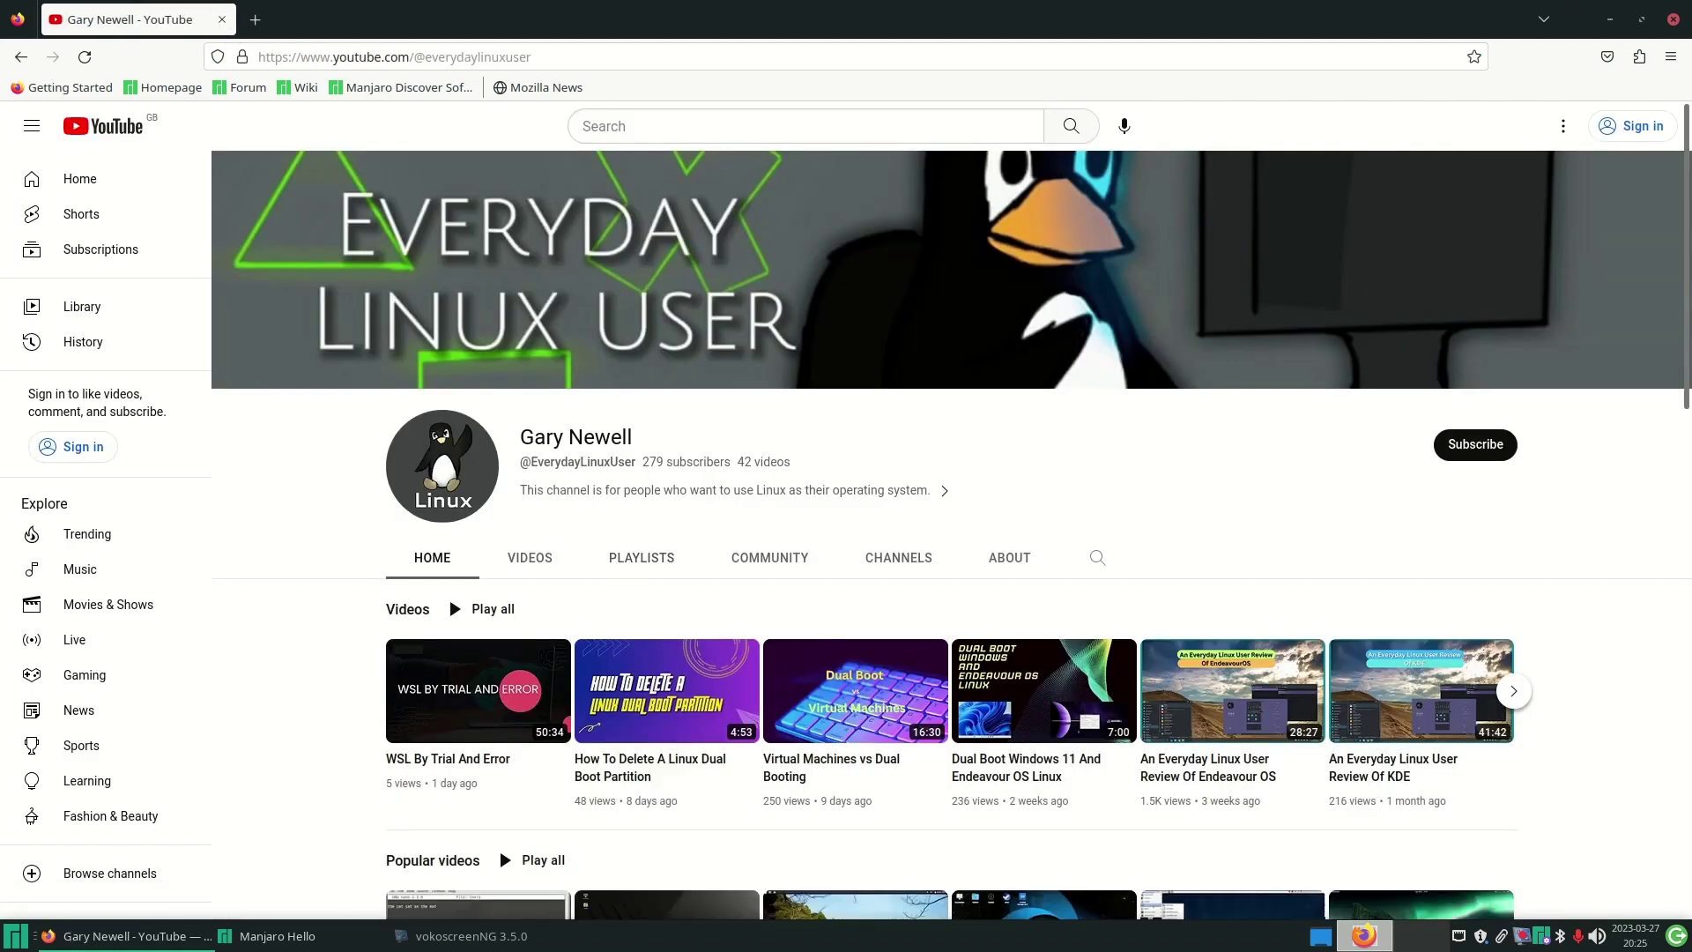
left_click(1609, 20)
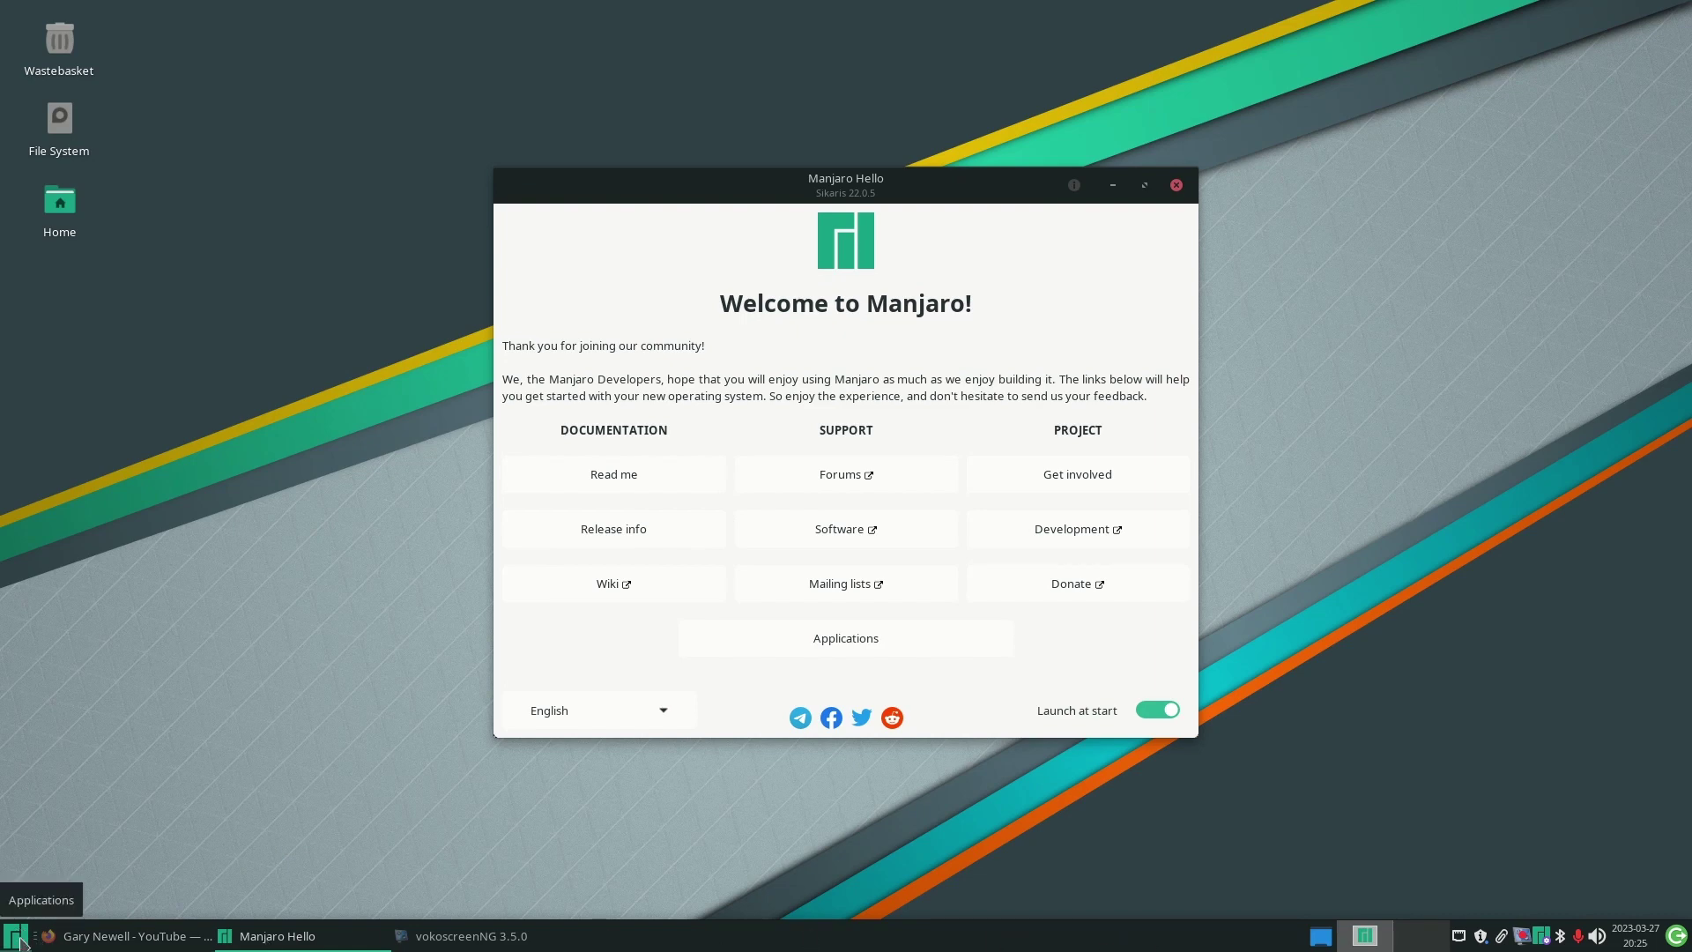
- Open the Whisker Menu on All Applications, then view the Graphics and Internet categories
left_click(16, 936)
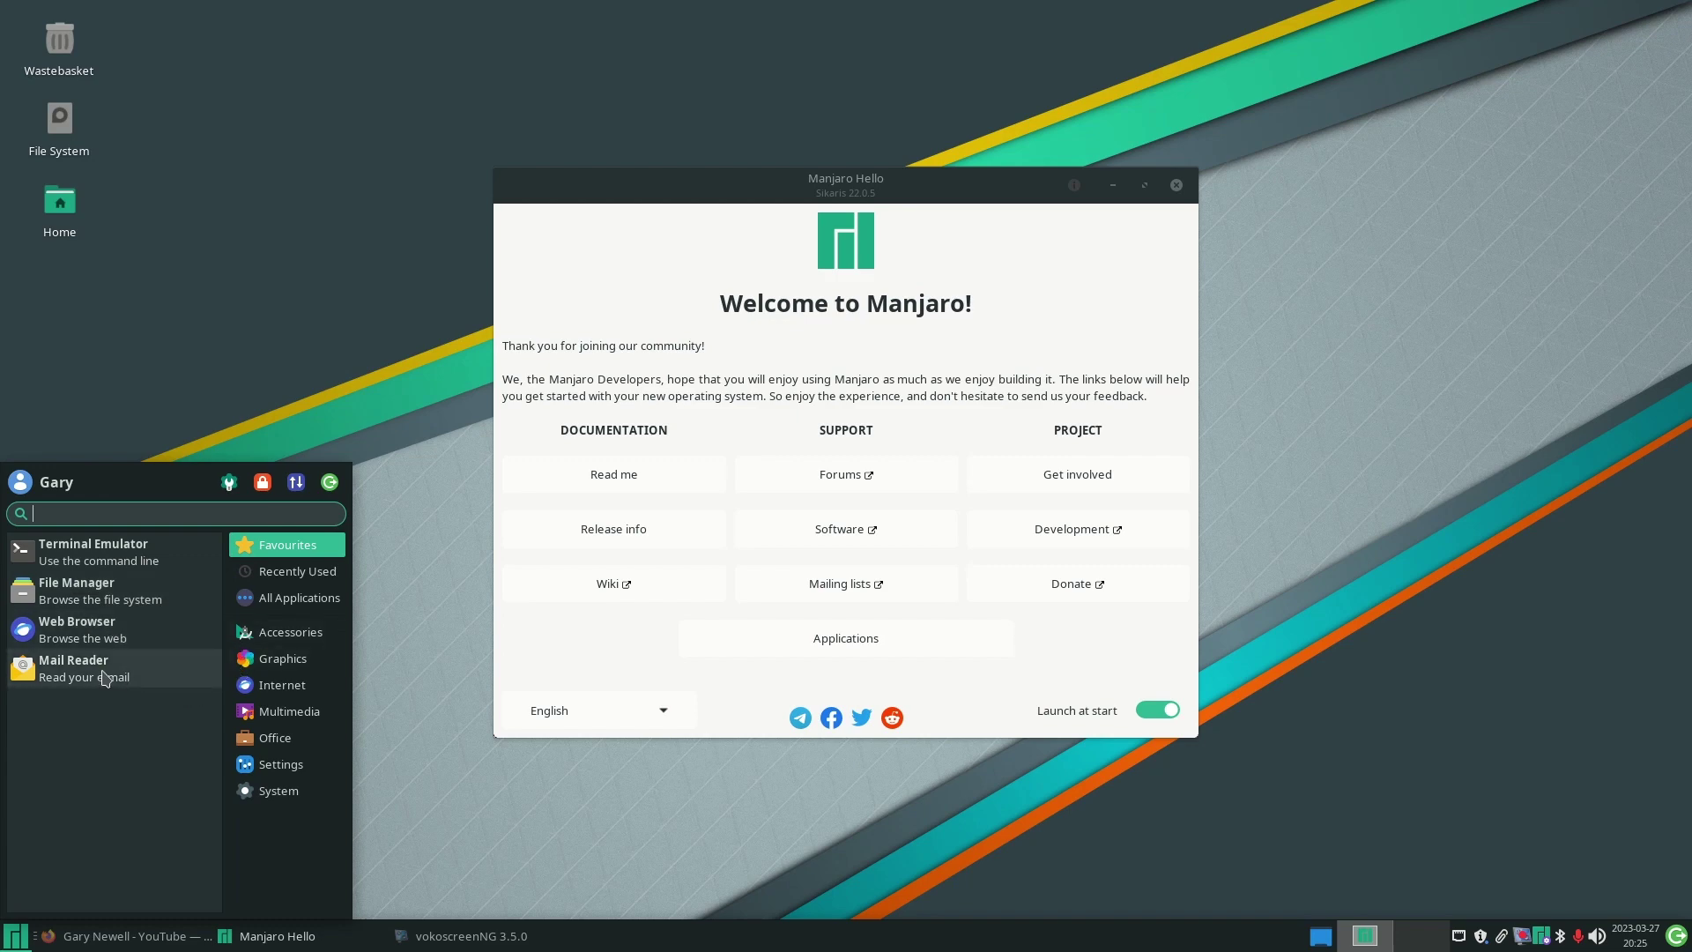
left_click(317, 600)
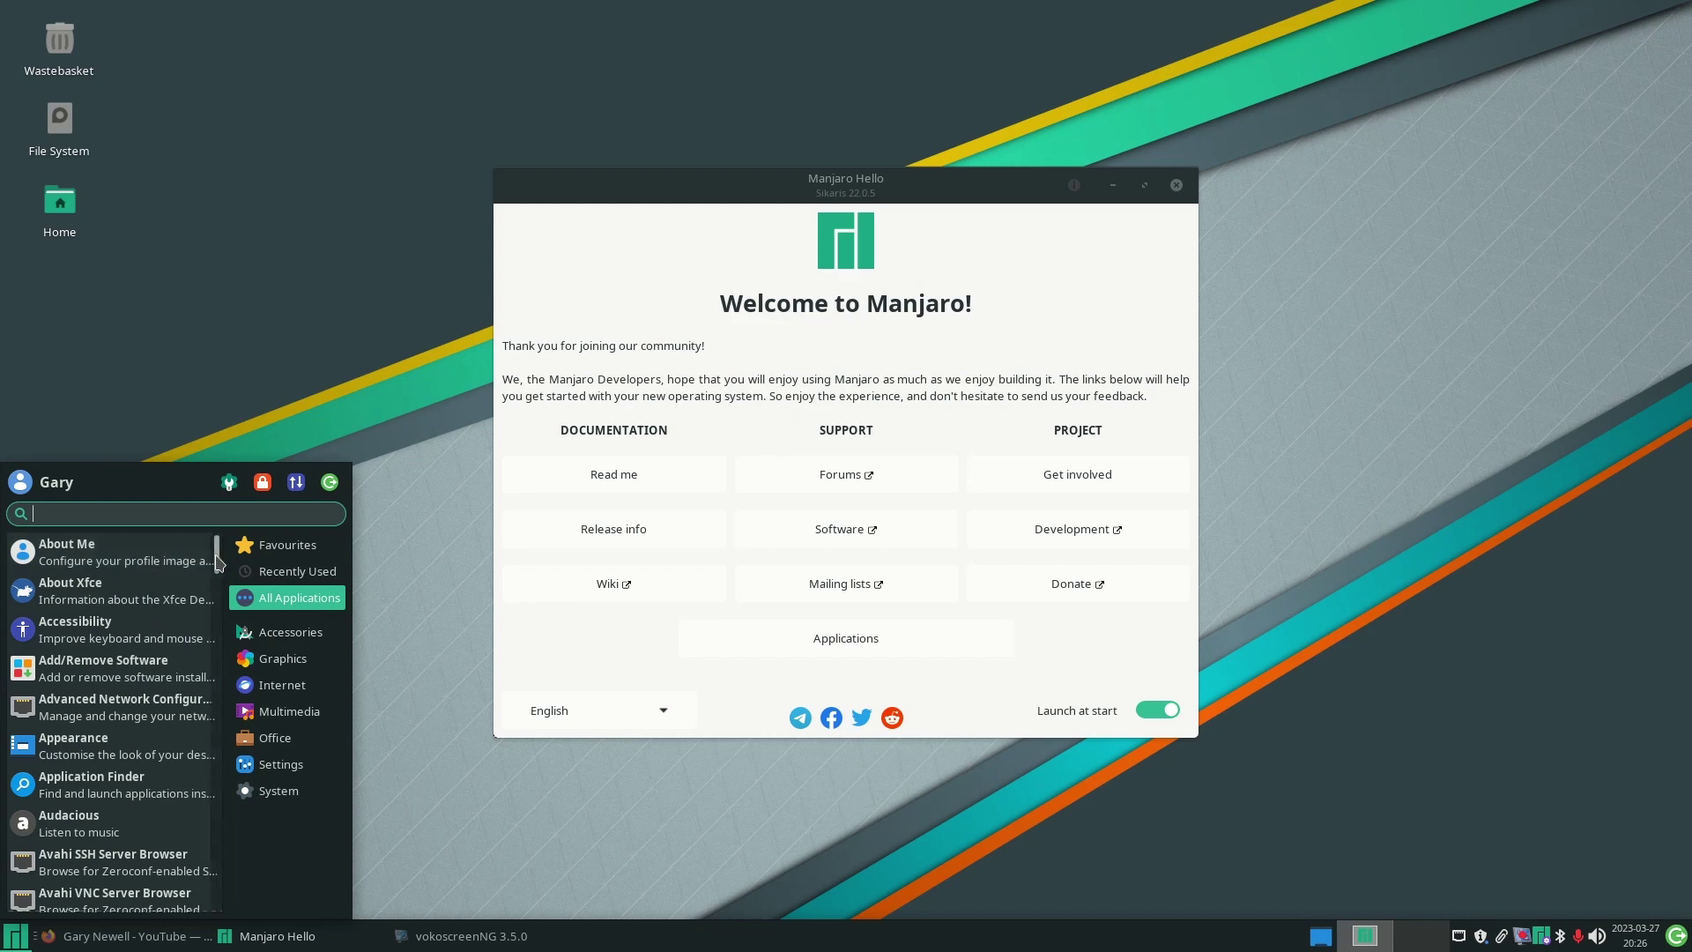
scroll(156, 563, "down", 5)
scroll(156, 563, "up", 5)
left_click(297, 668)
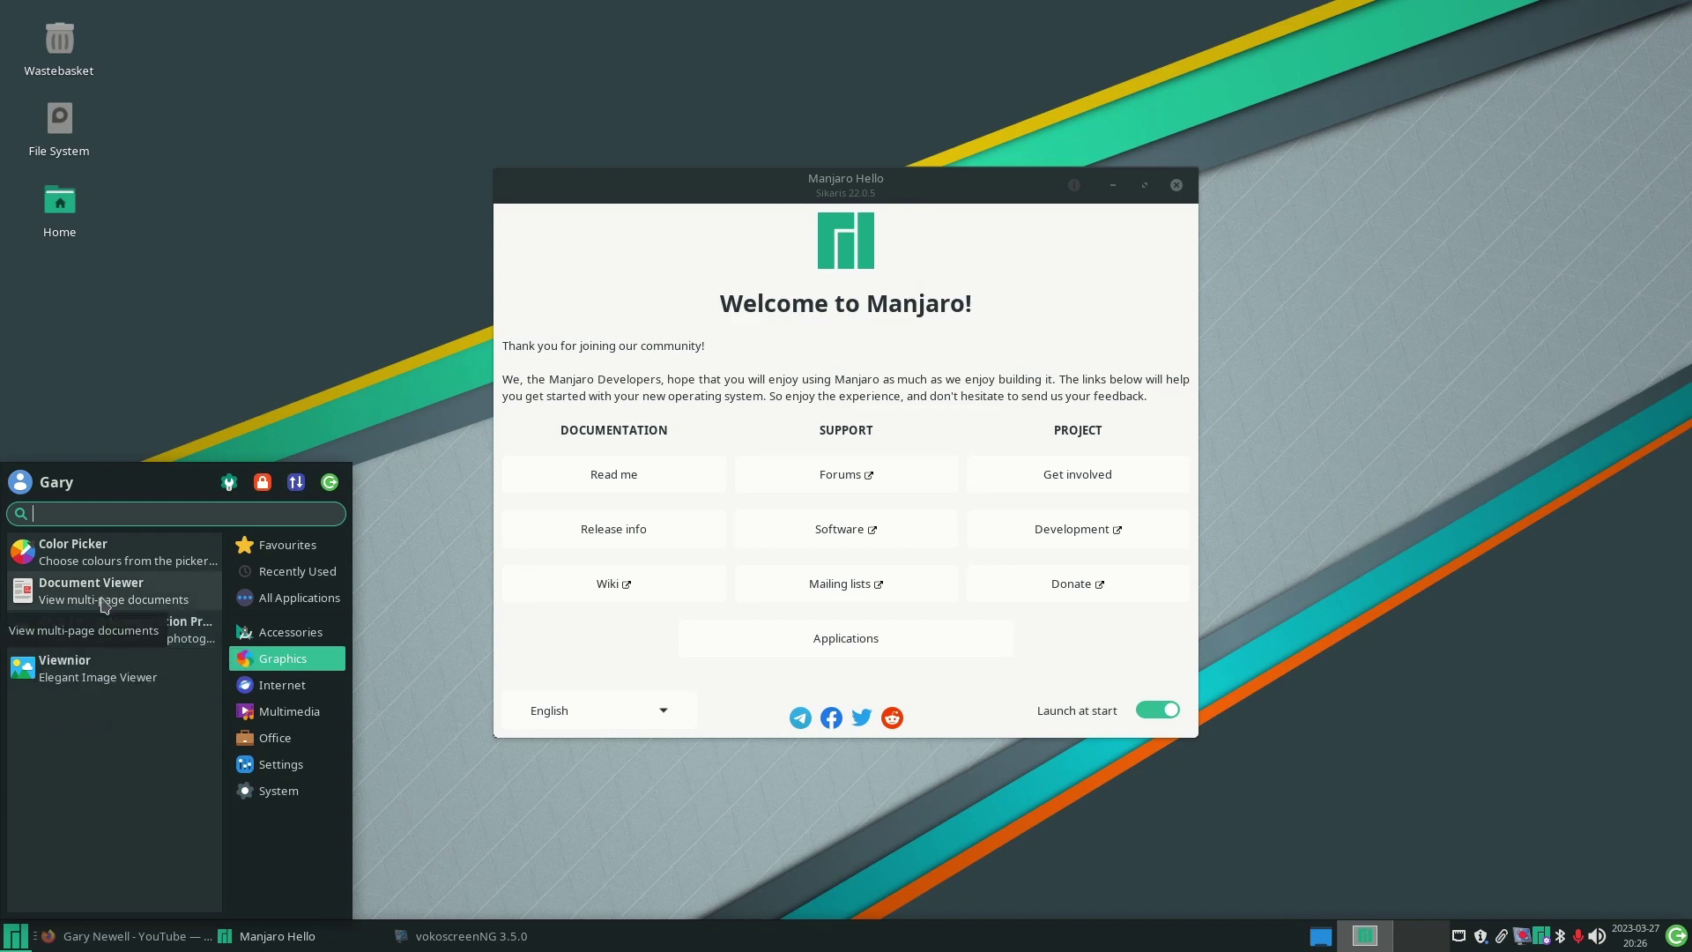
left_click(331, 688)
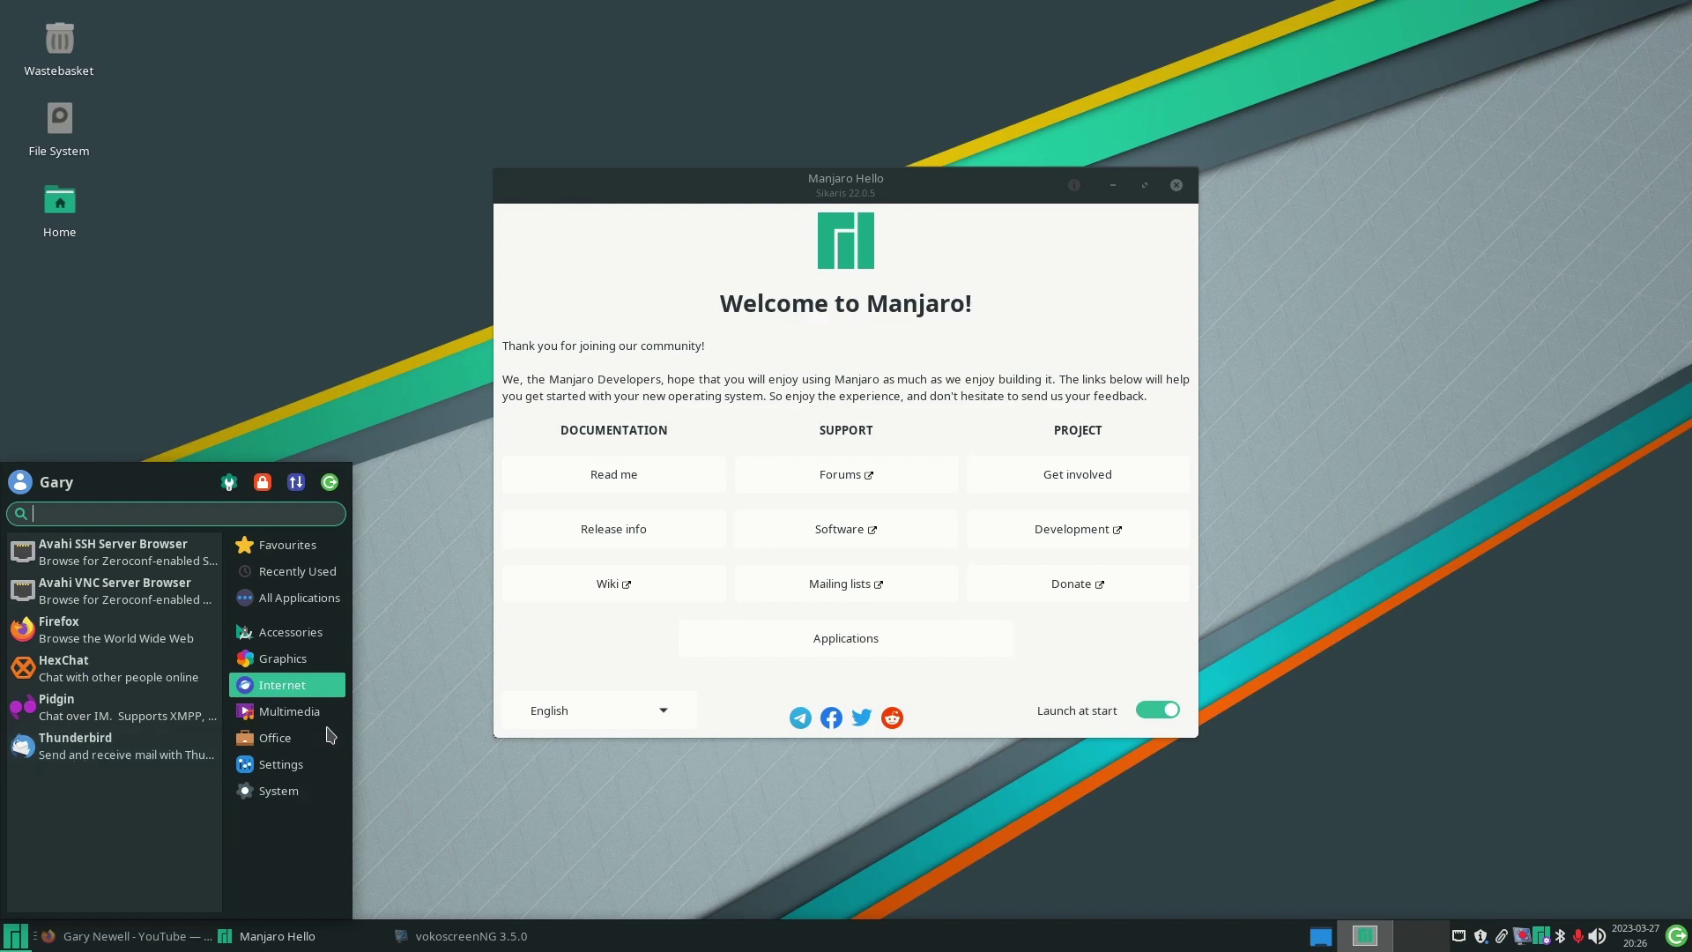
- View the Multimedia, Office, Settings and System application lists in the Whisker Menu
left_click(265, 712)
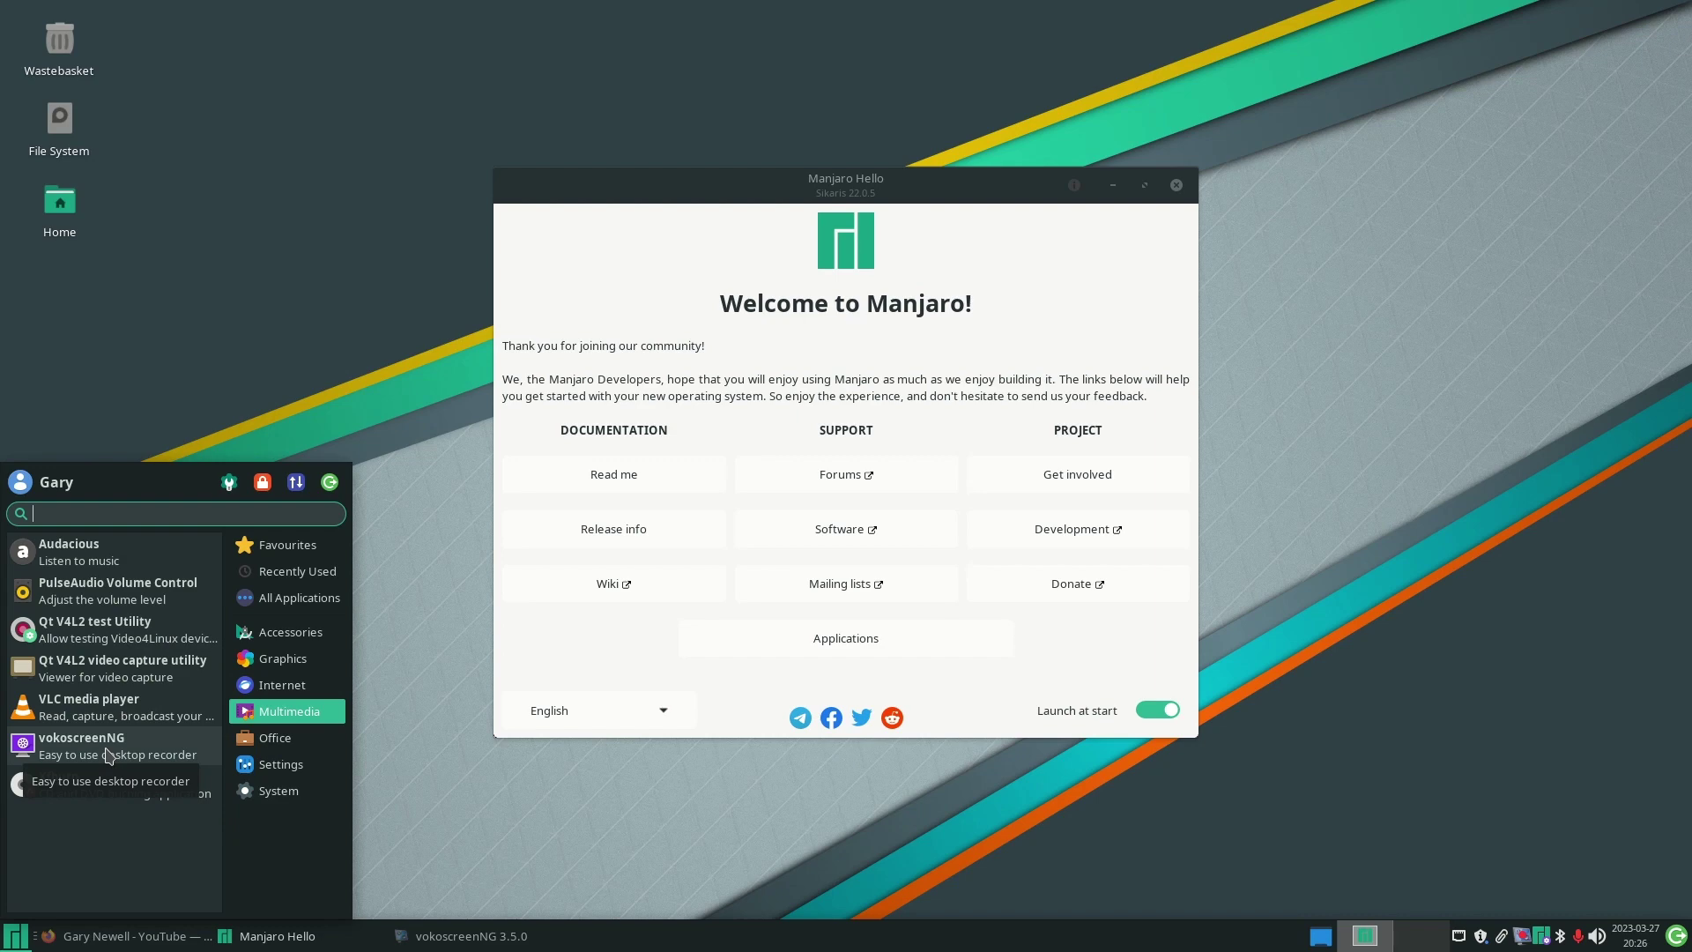
left_click(275, 738)
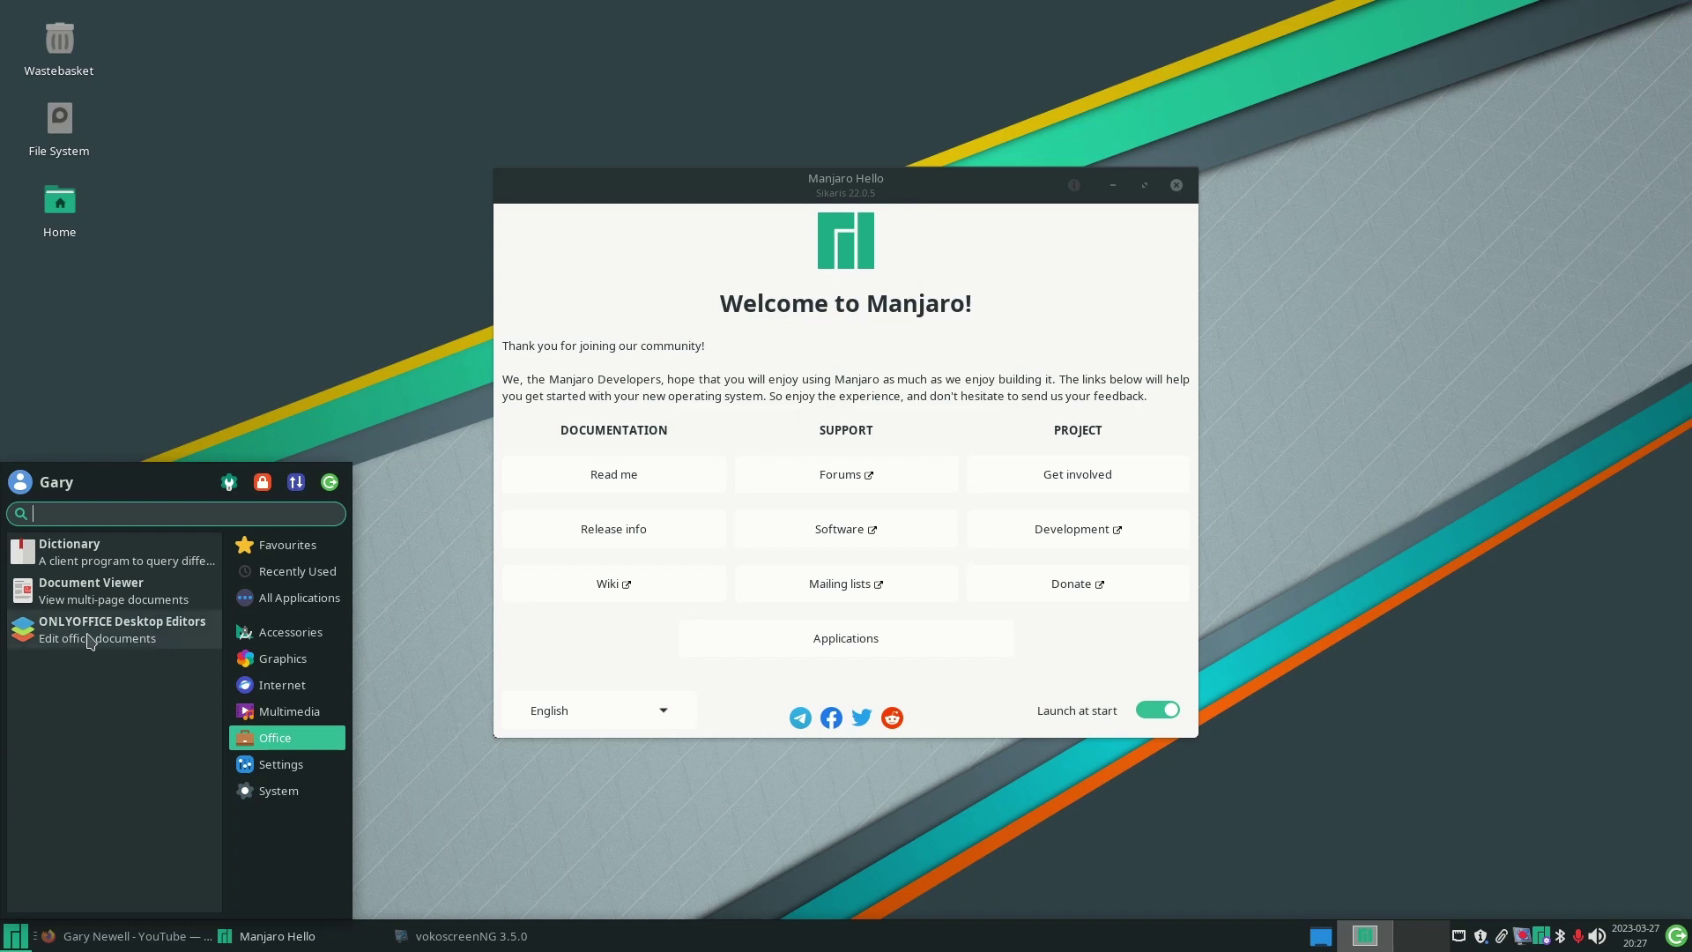
left_click(280, 764)
left_click_drag(219, 608, 214, 904)
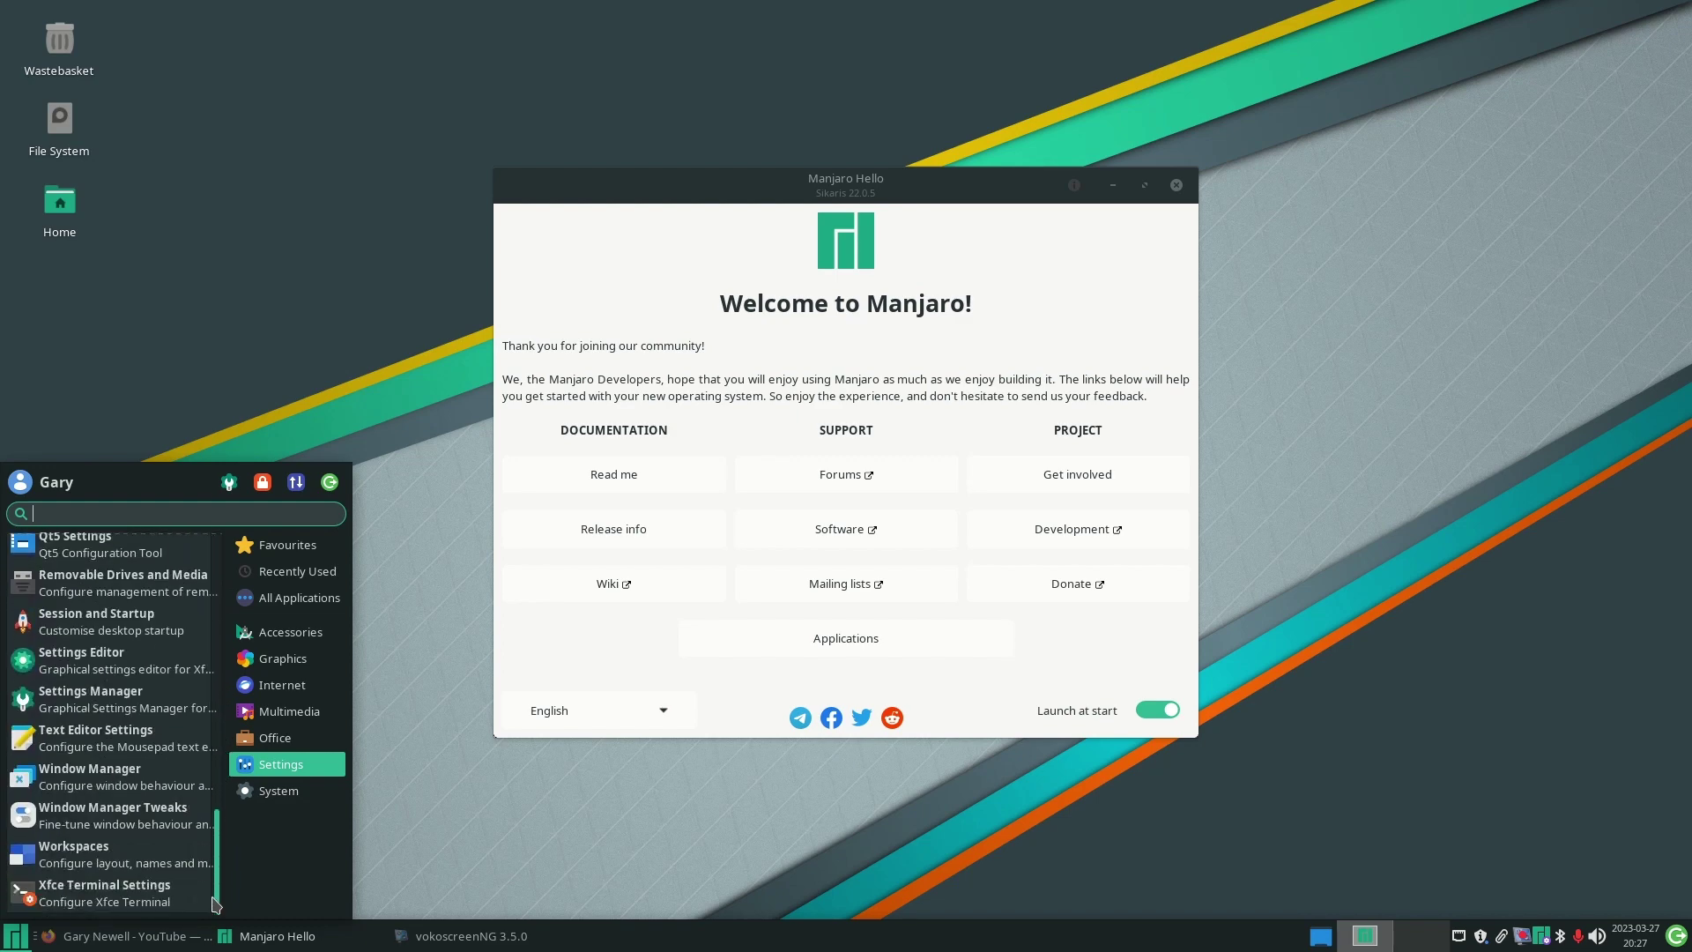
left_click(264, 792)
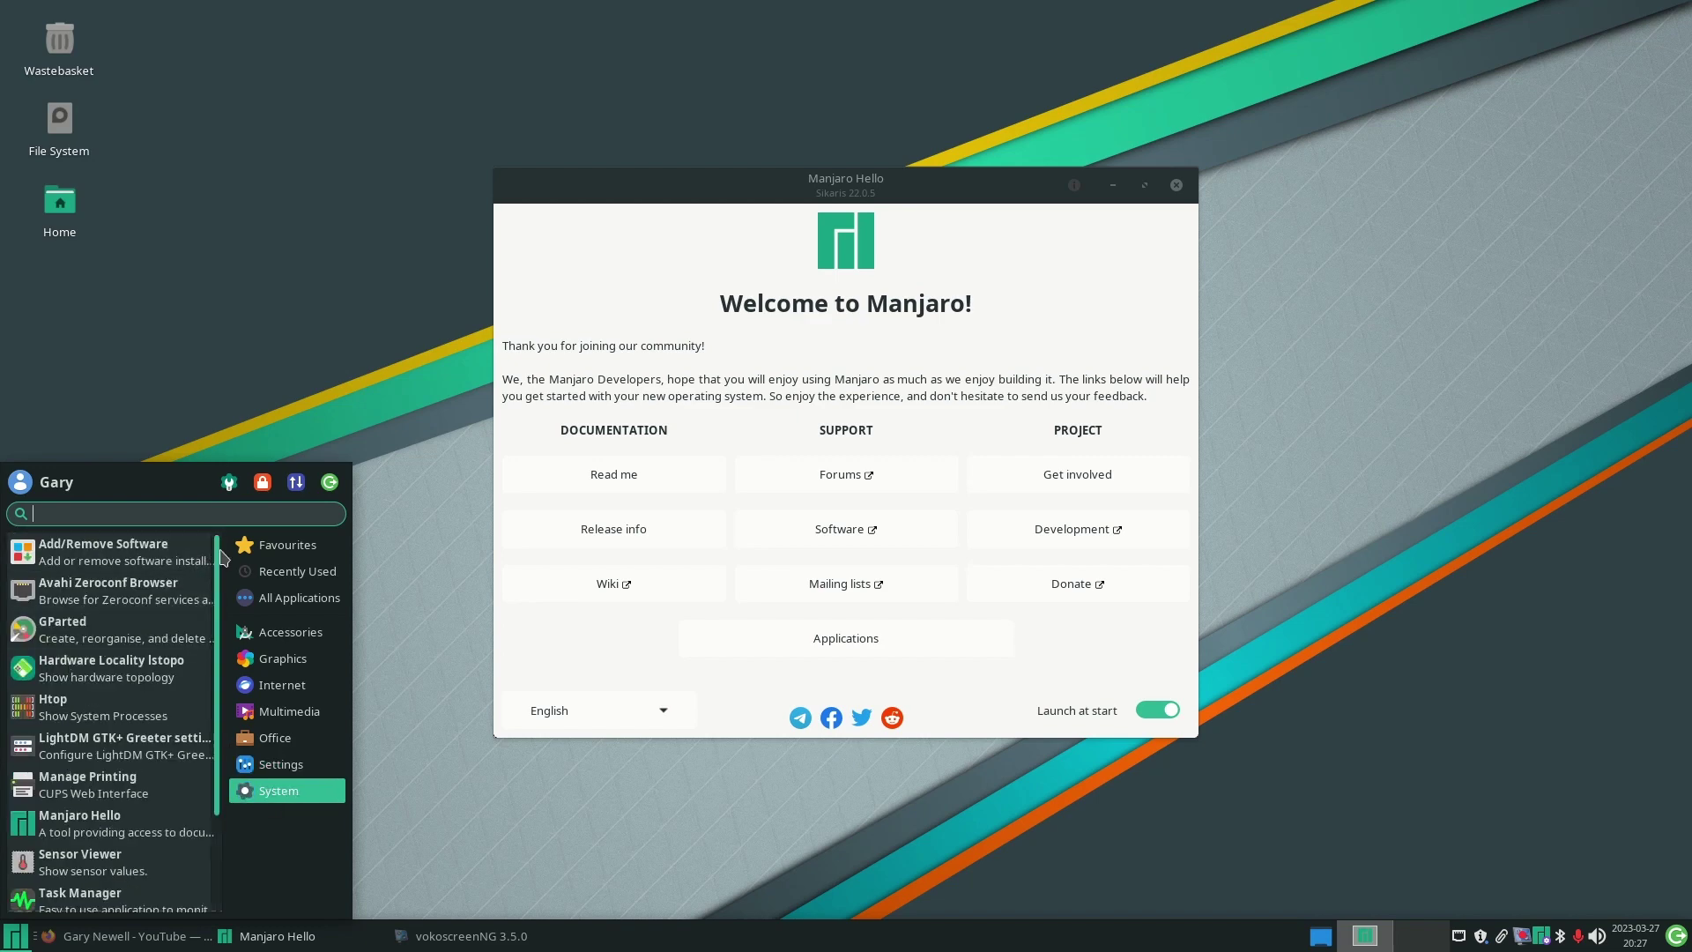
left_click_drag(215, 556, 215, 732)
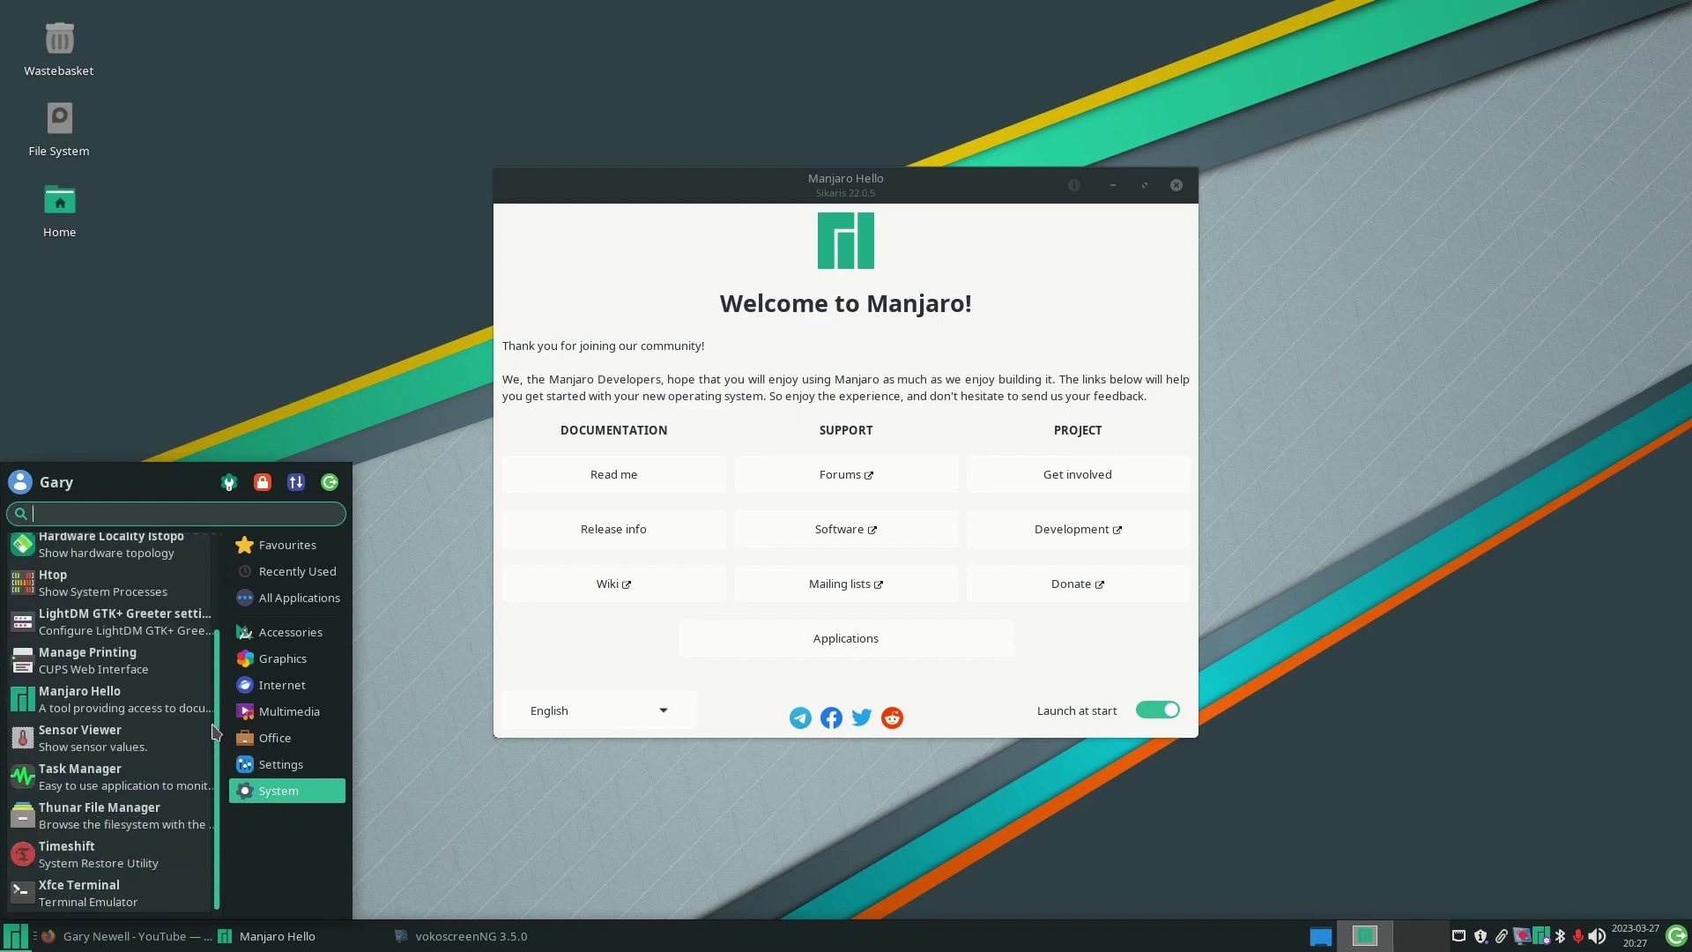
scroll(218, 699, "up", 3)
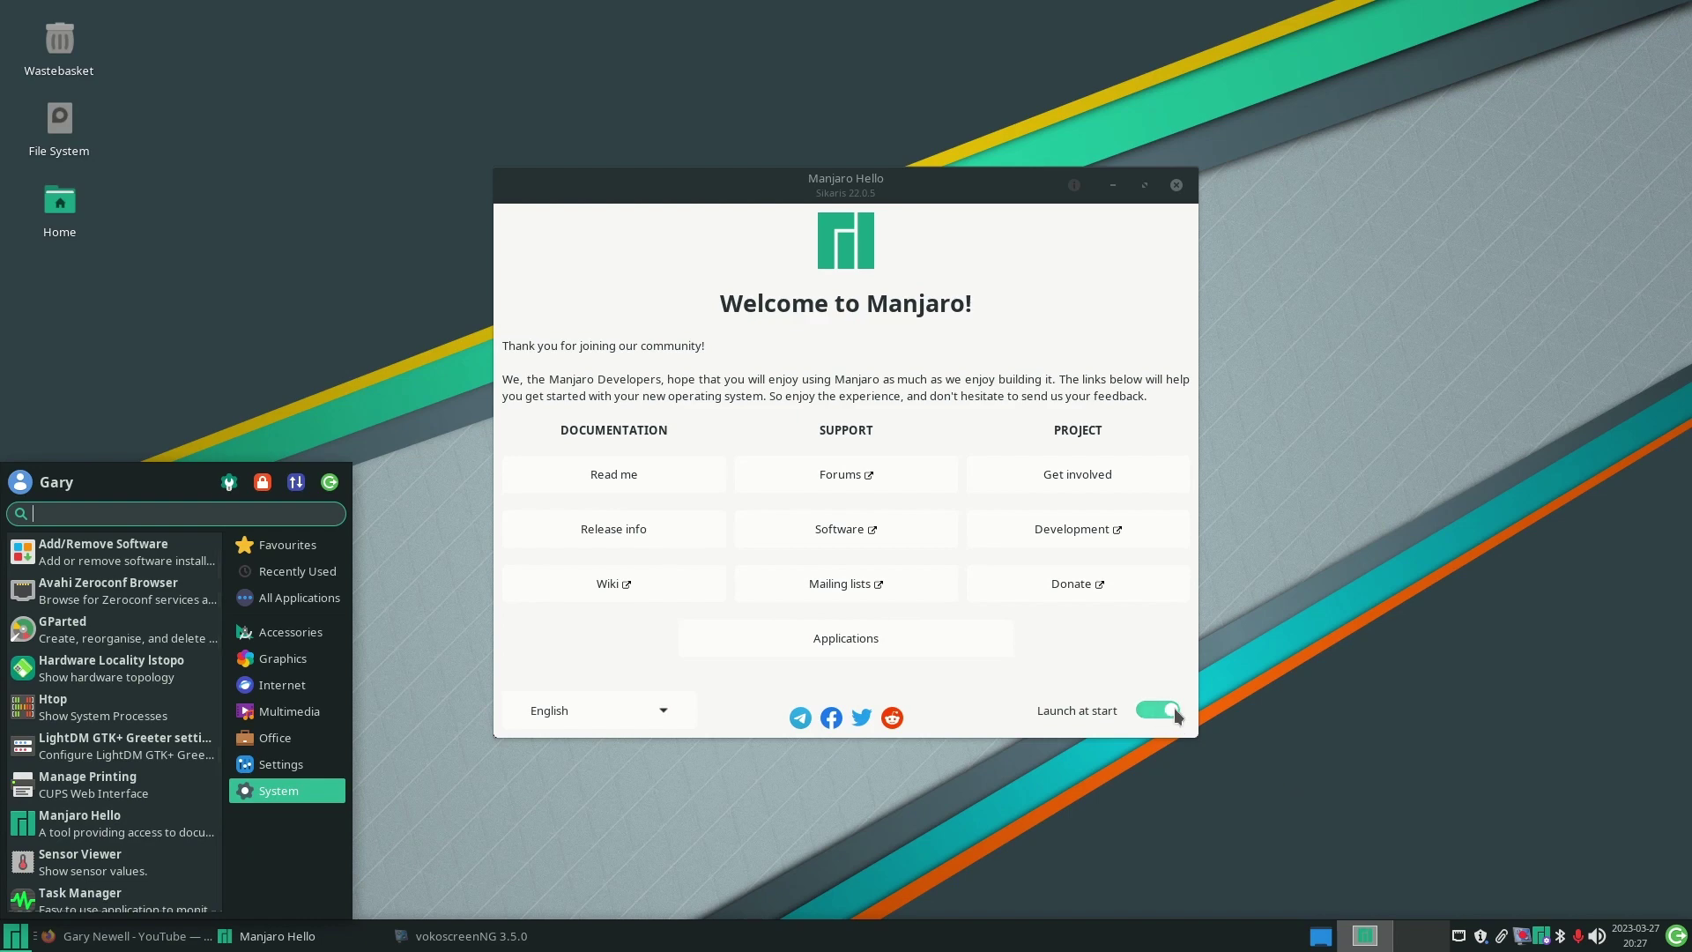
- Bring Manjaro Hello forward and turn Launch at start off, then back on
left_click(1161, 661)
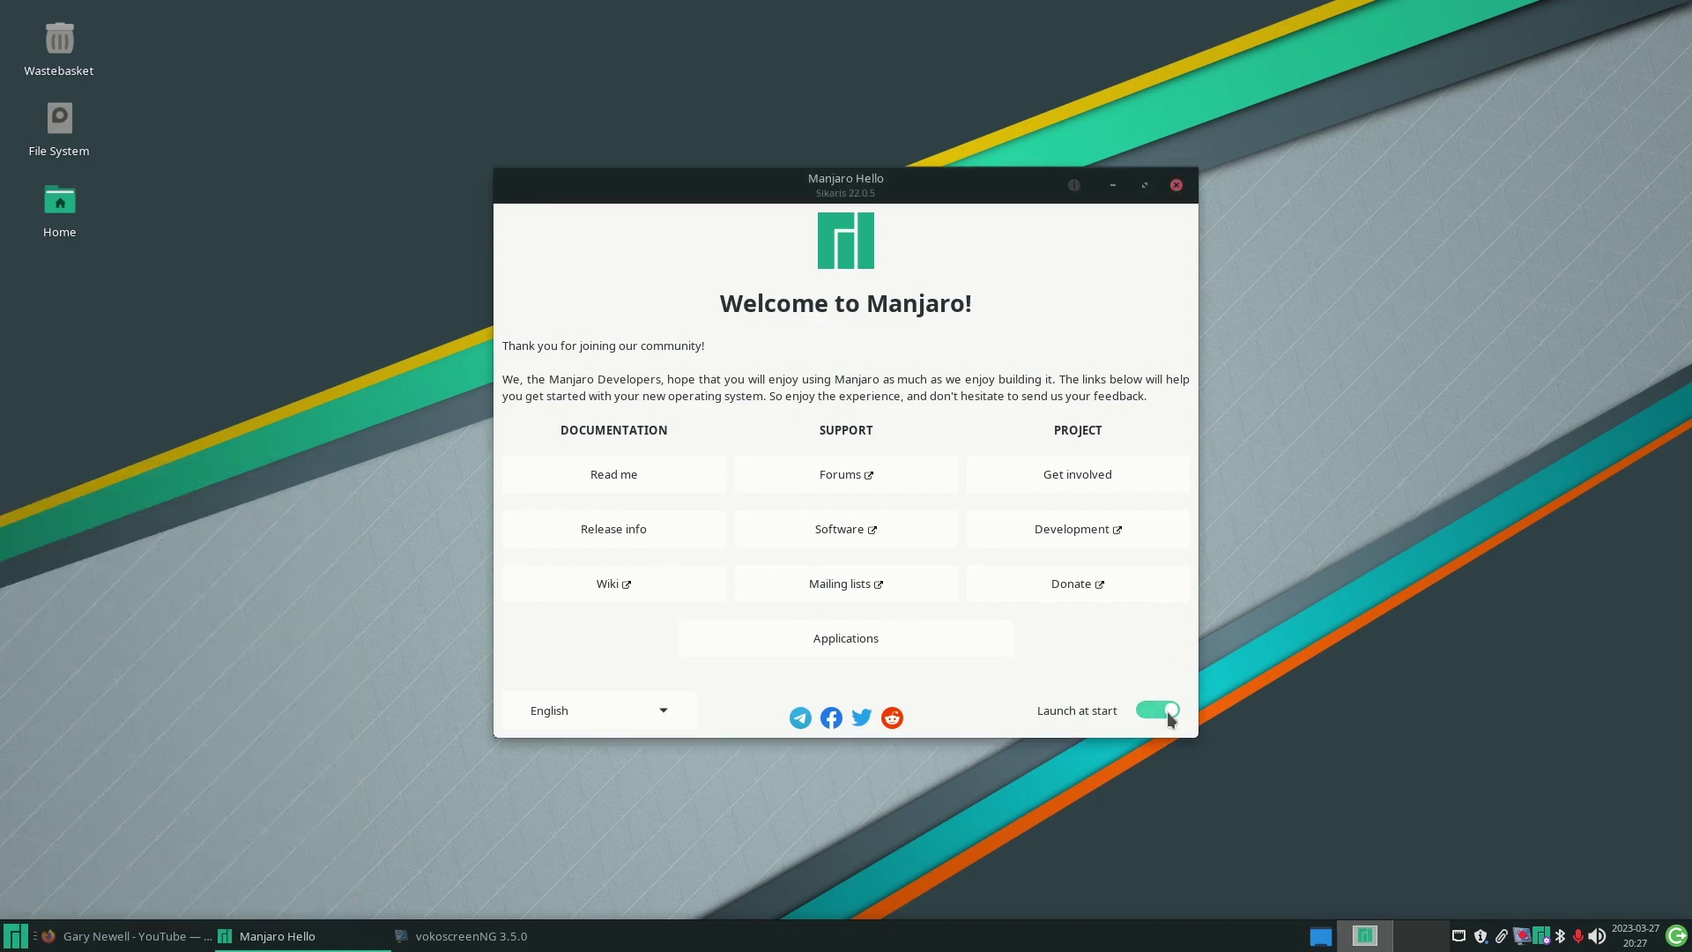
left_click(1167, 712)
left_click(15, 935)
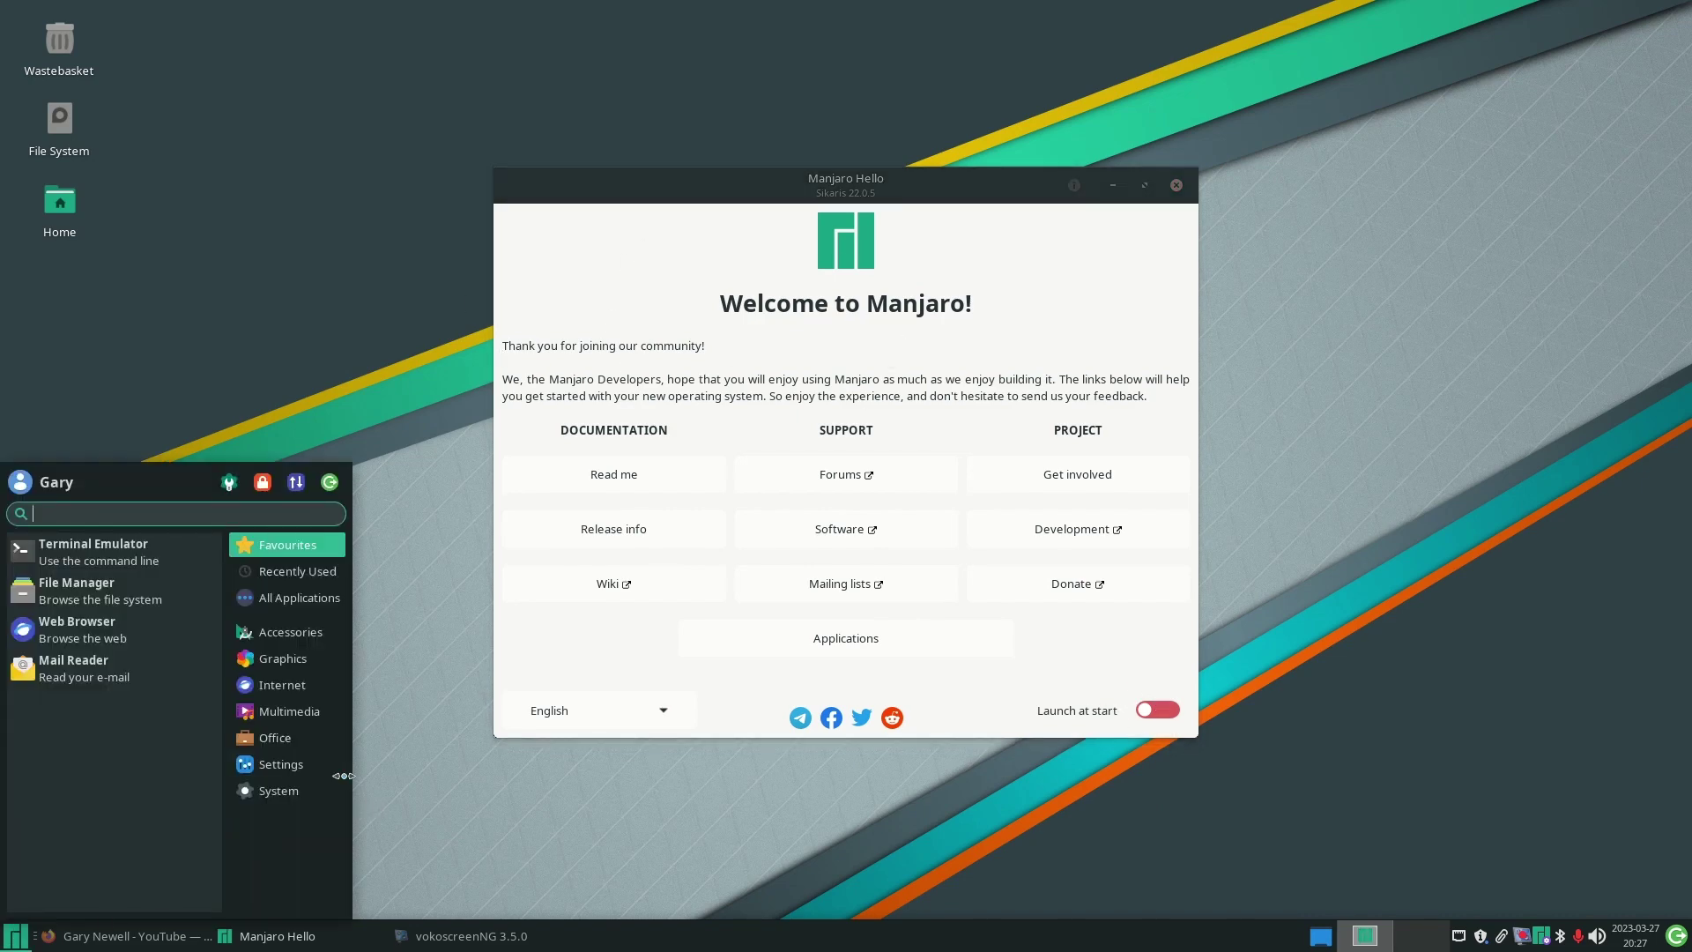
left_click(279, 790)
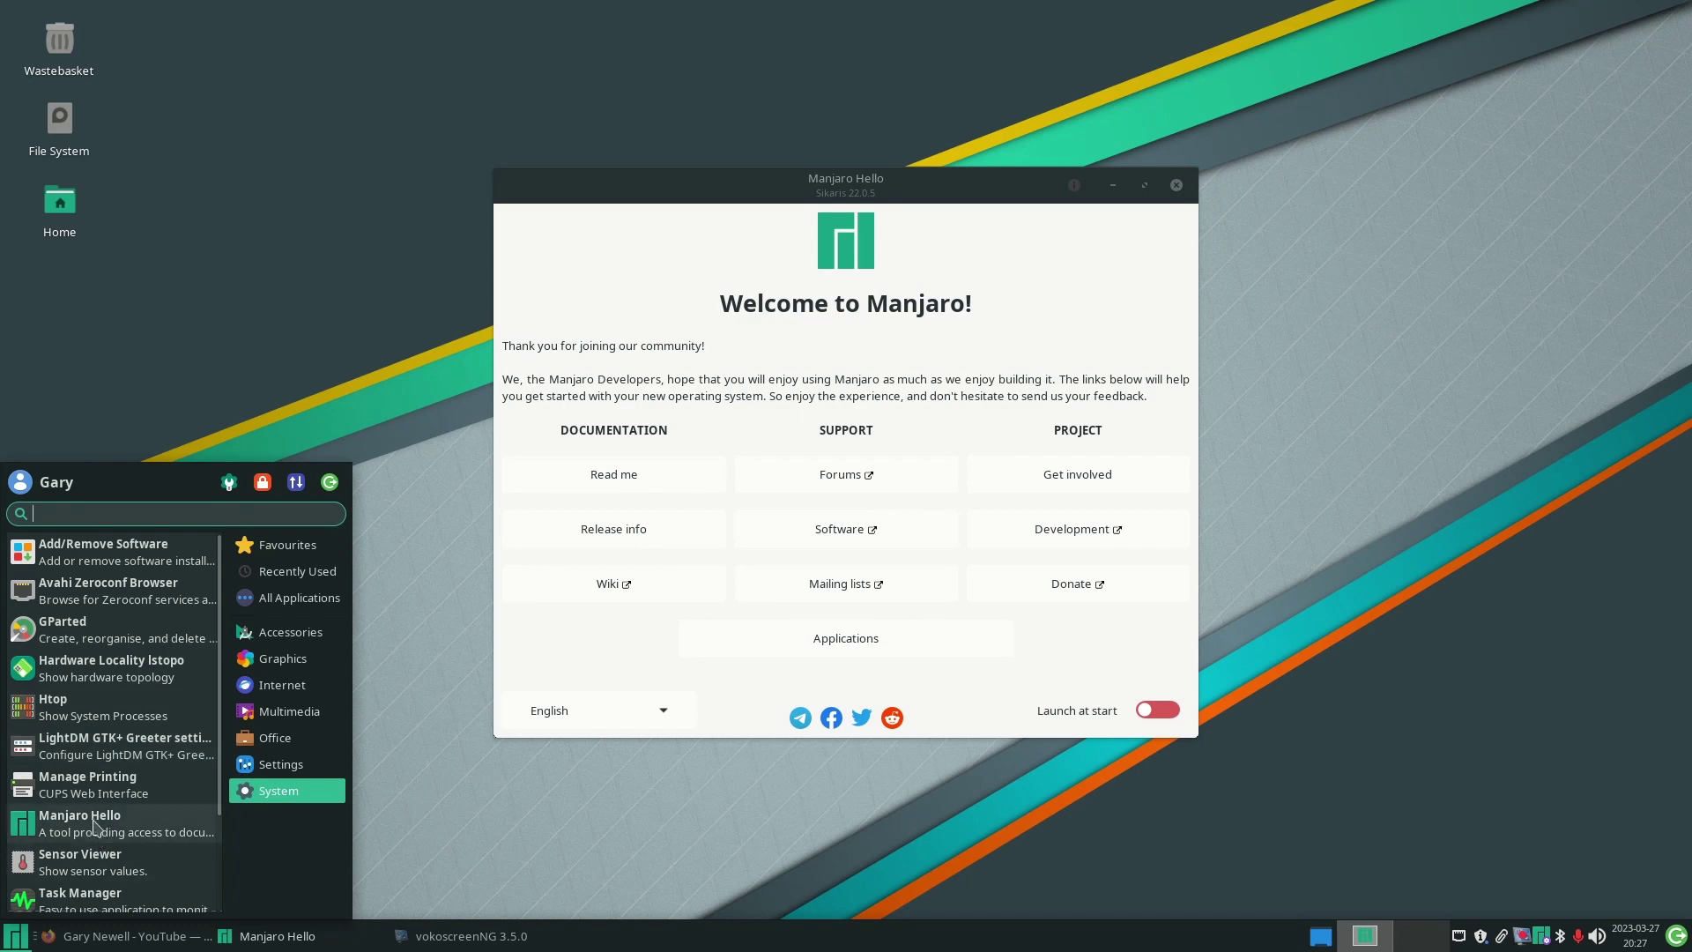
left_click(1167, 712)
left_click(1166, 711)
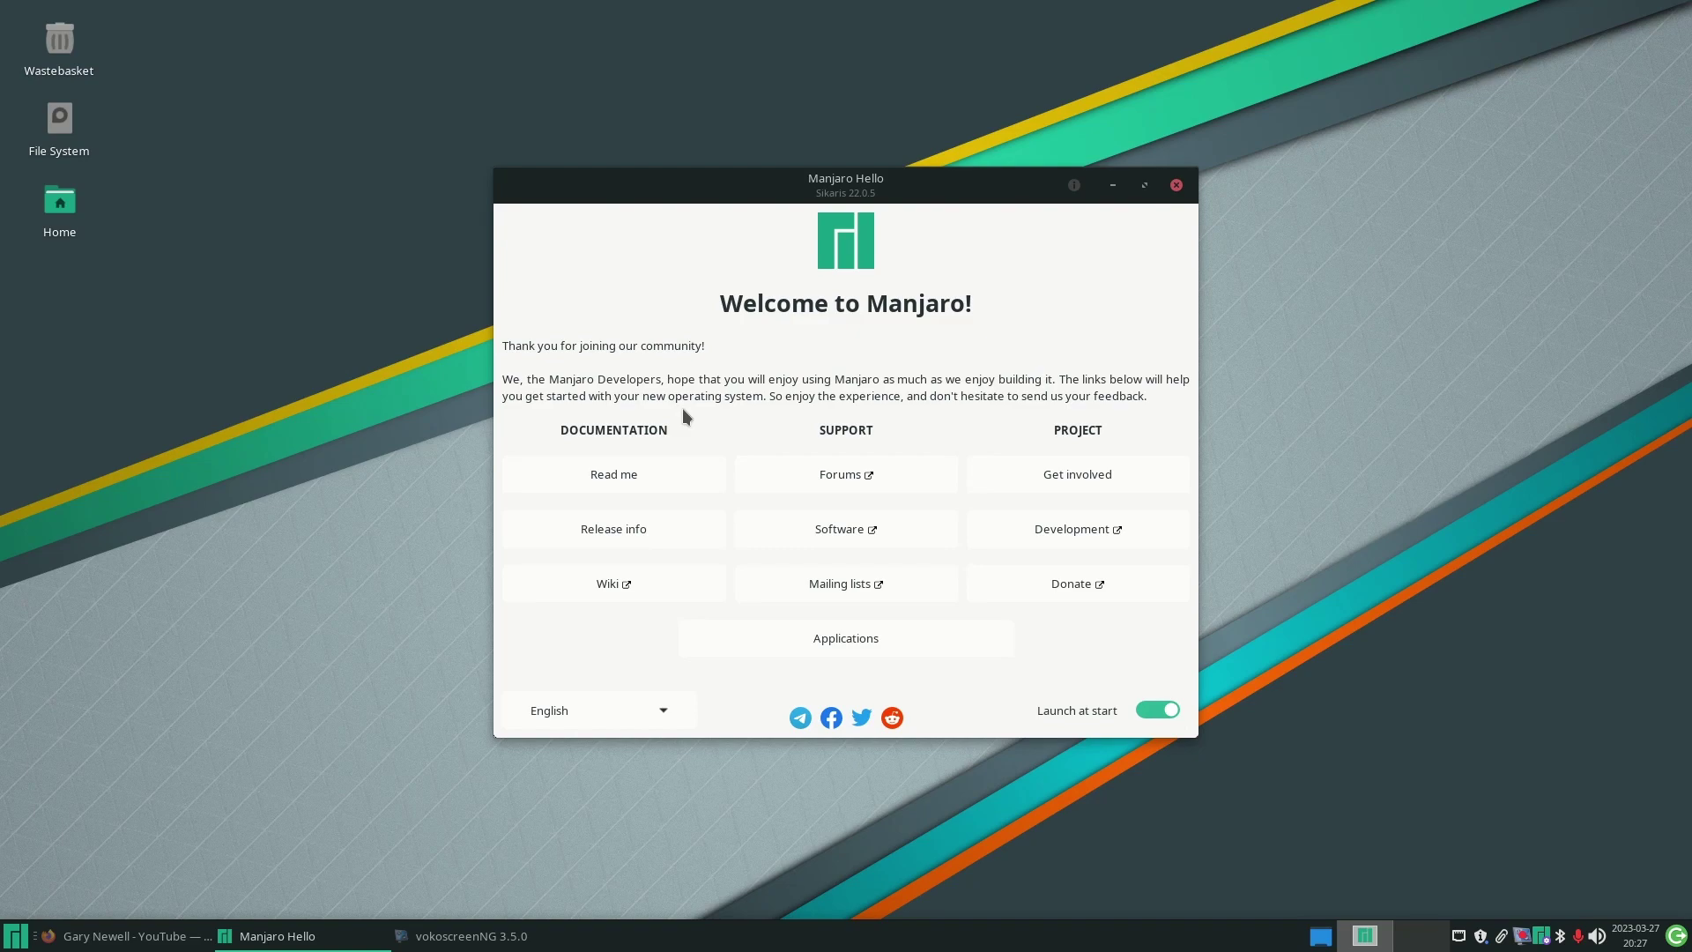
left_click(610, 474)
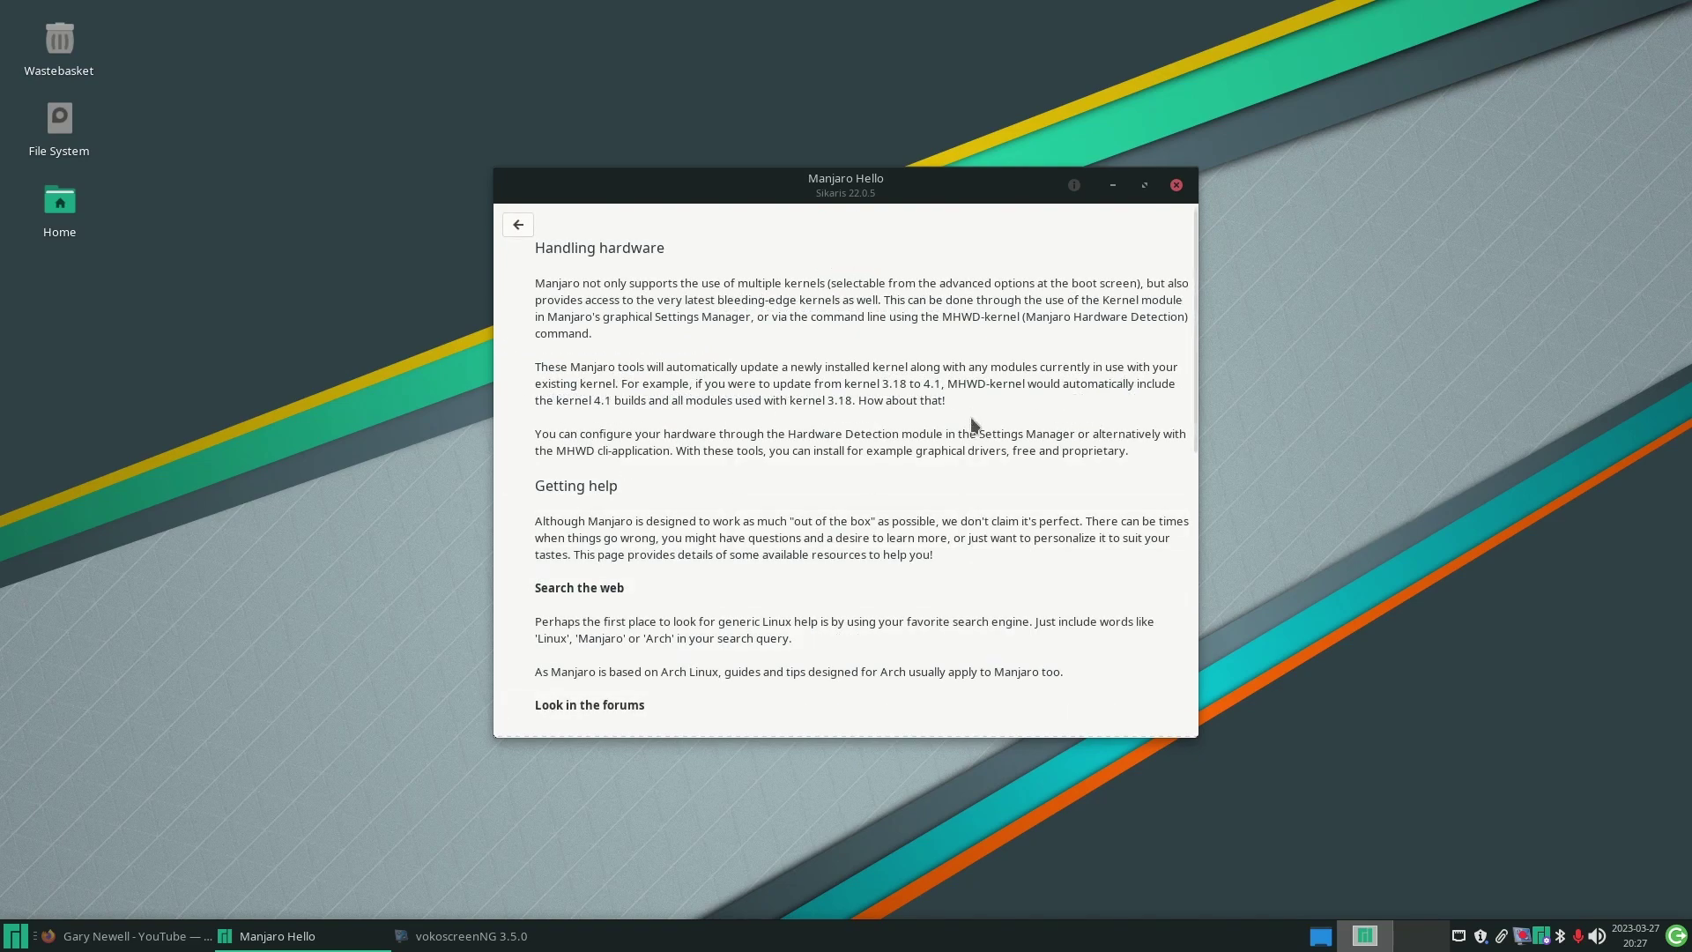
scroll(973, 425, "down", 1)
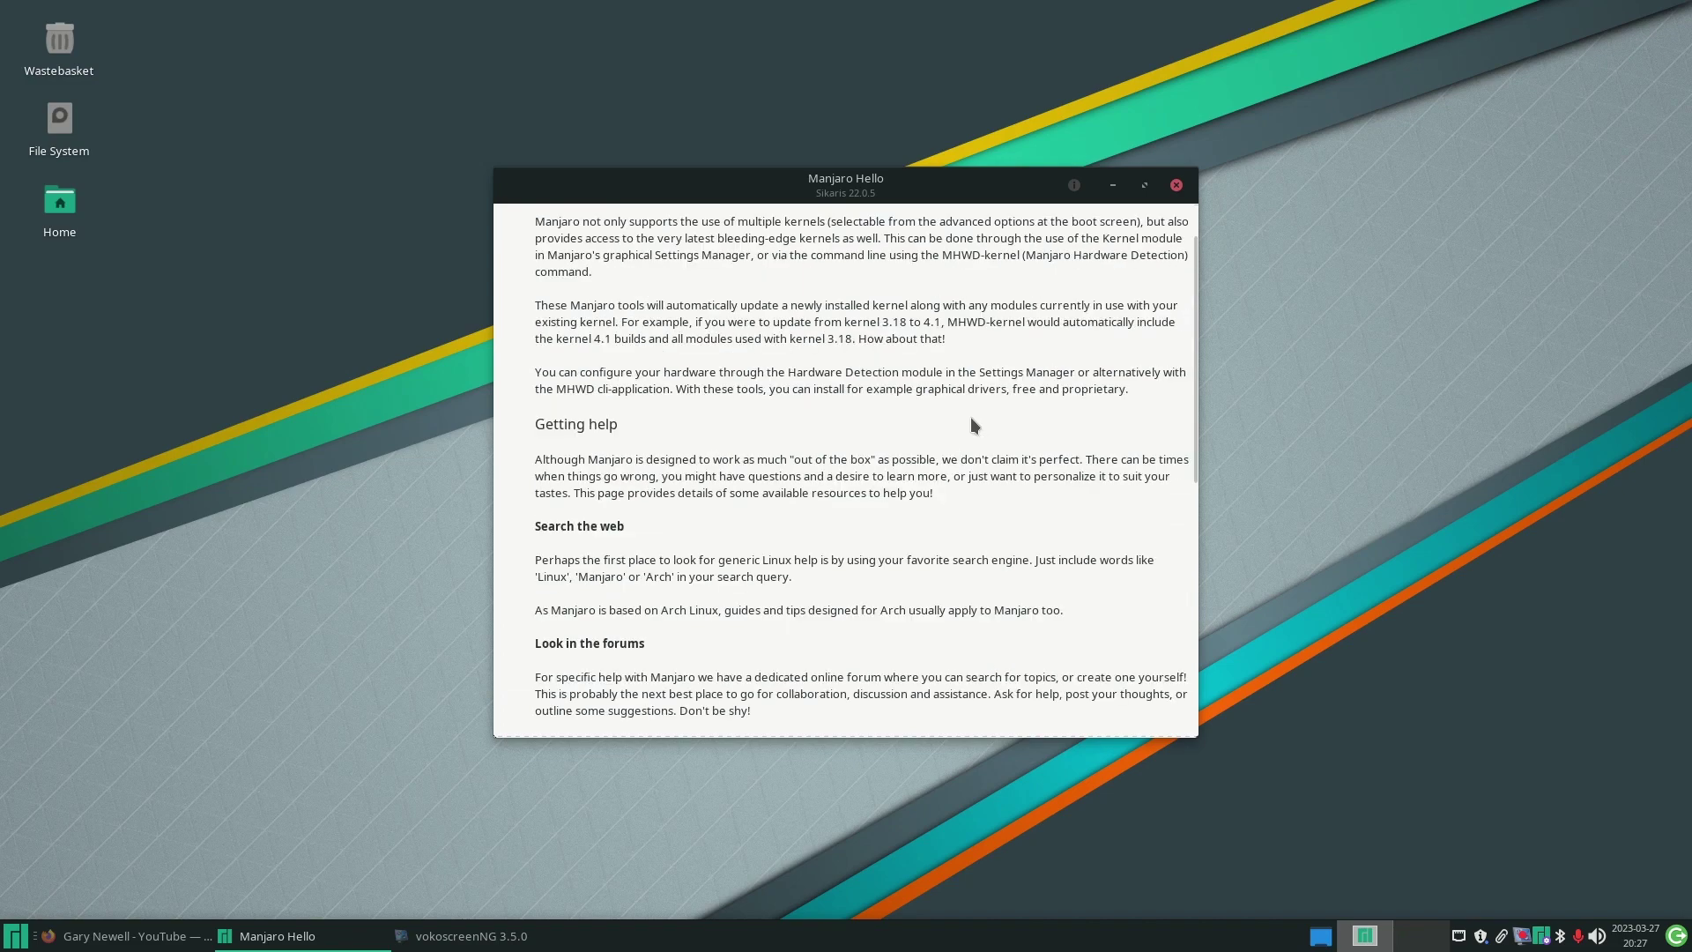
scroll(973, 424, "down", 1)
scroll(974, 425, "down", 2)
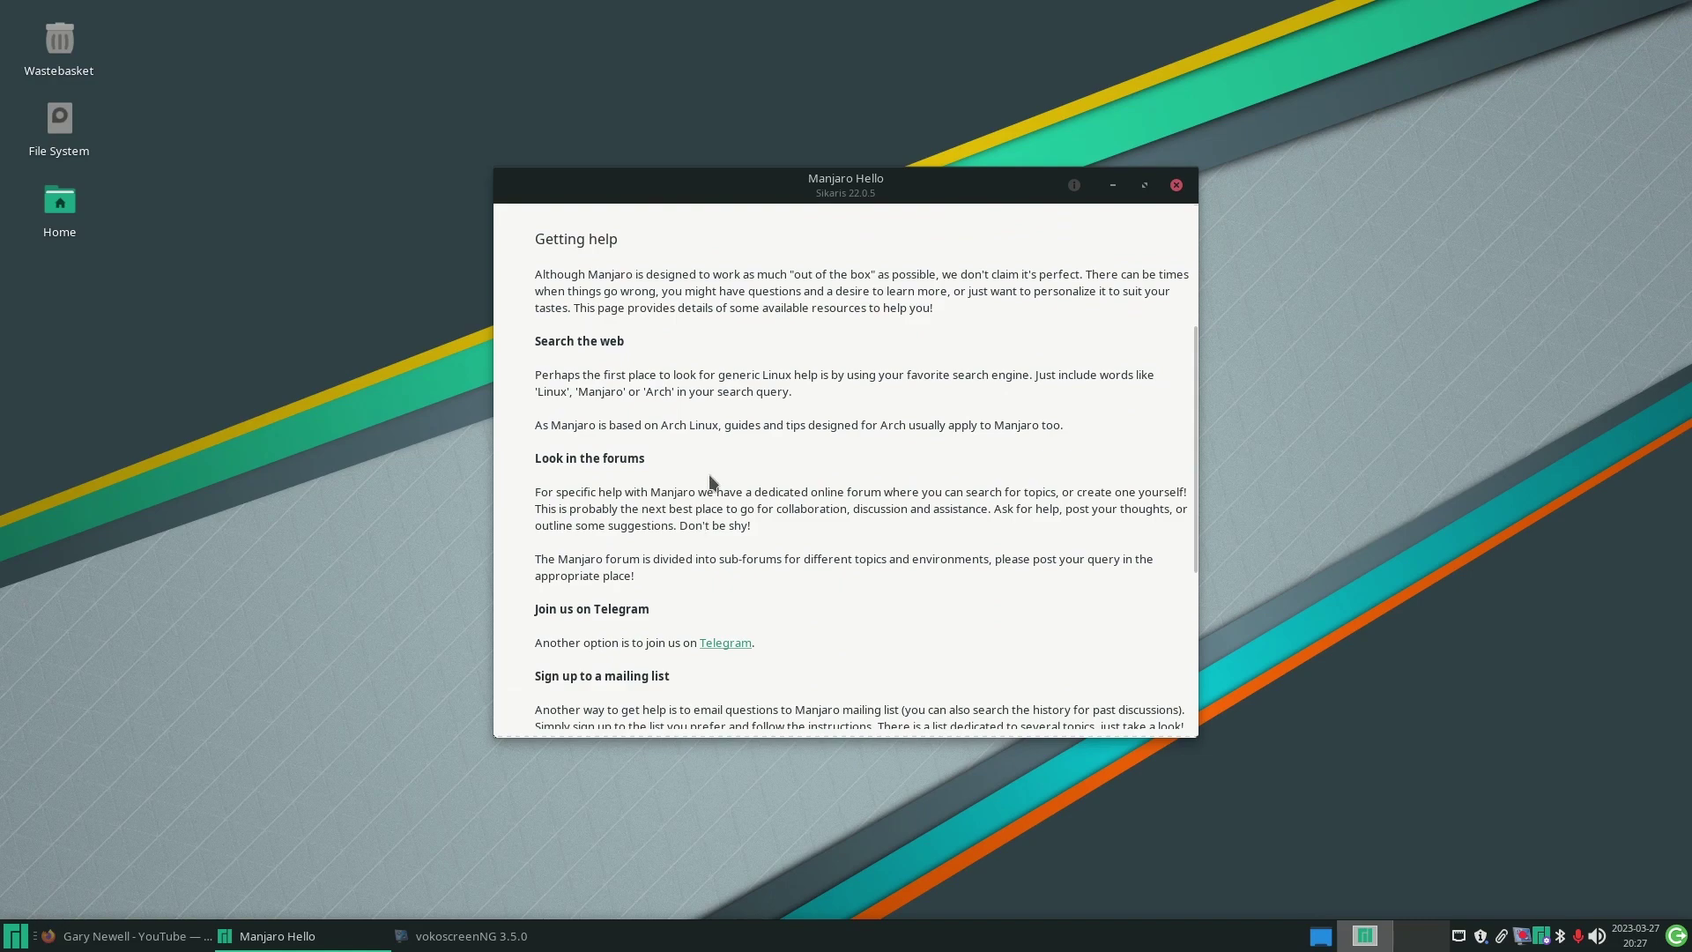
scroll(712, 481, "down", 2)
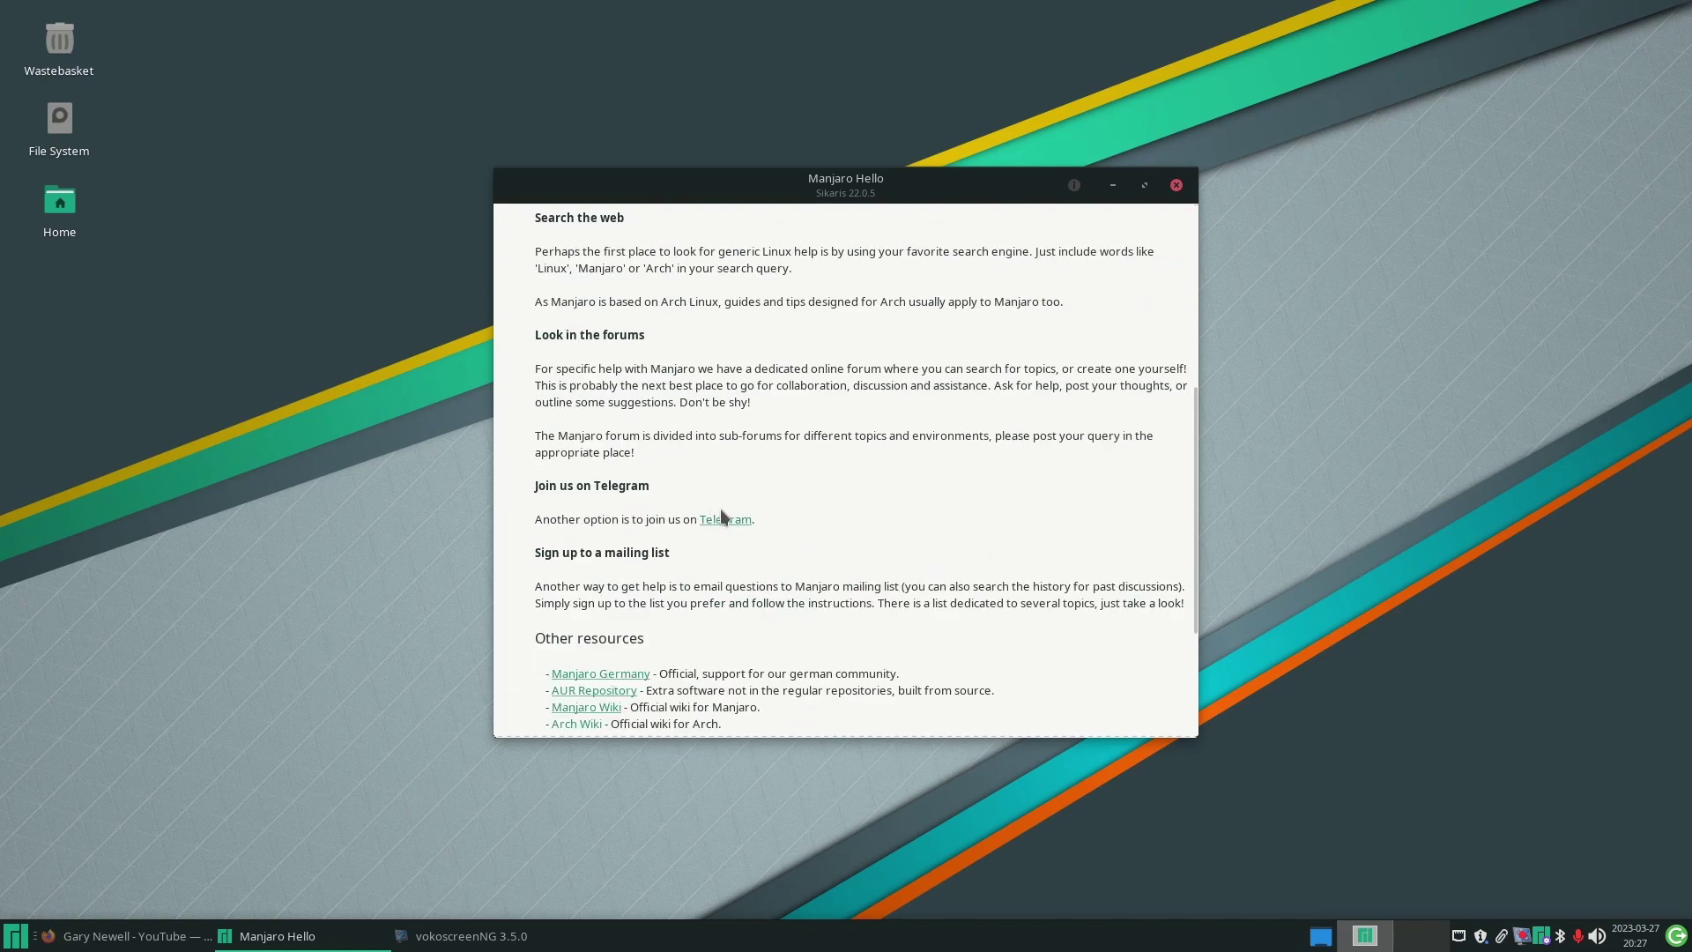
scroll(755, 504, "down", 2)
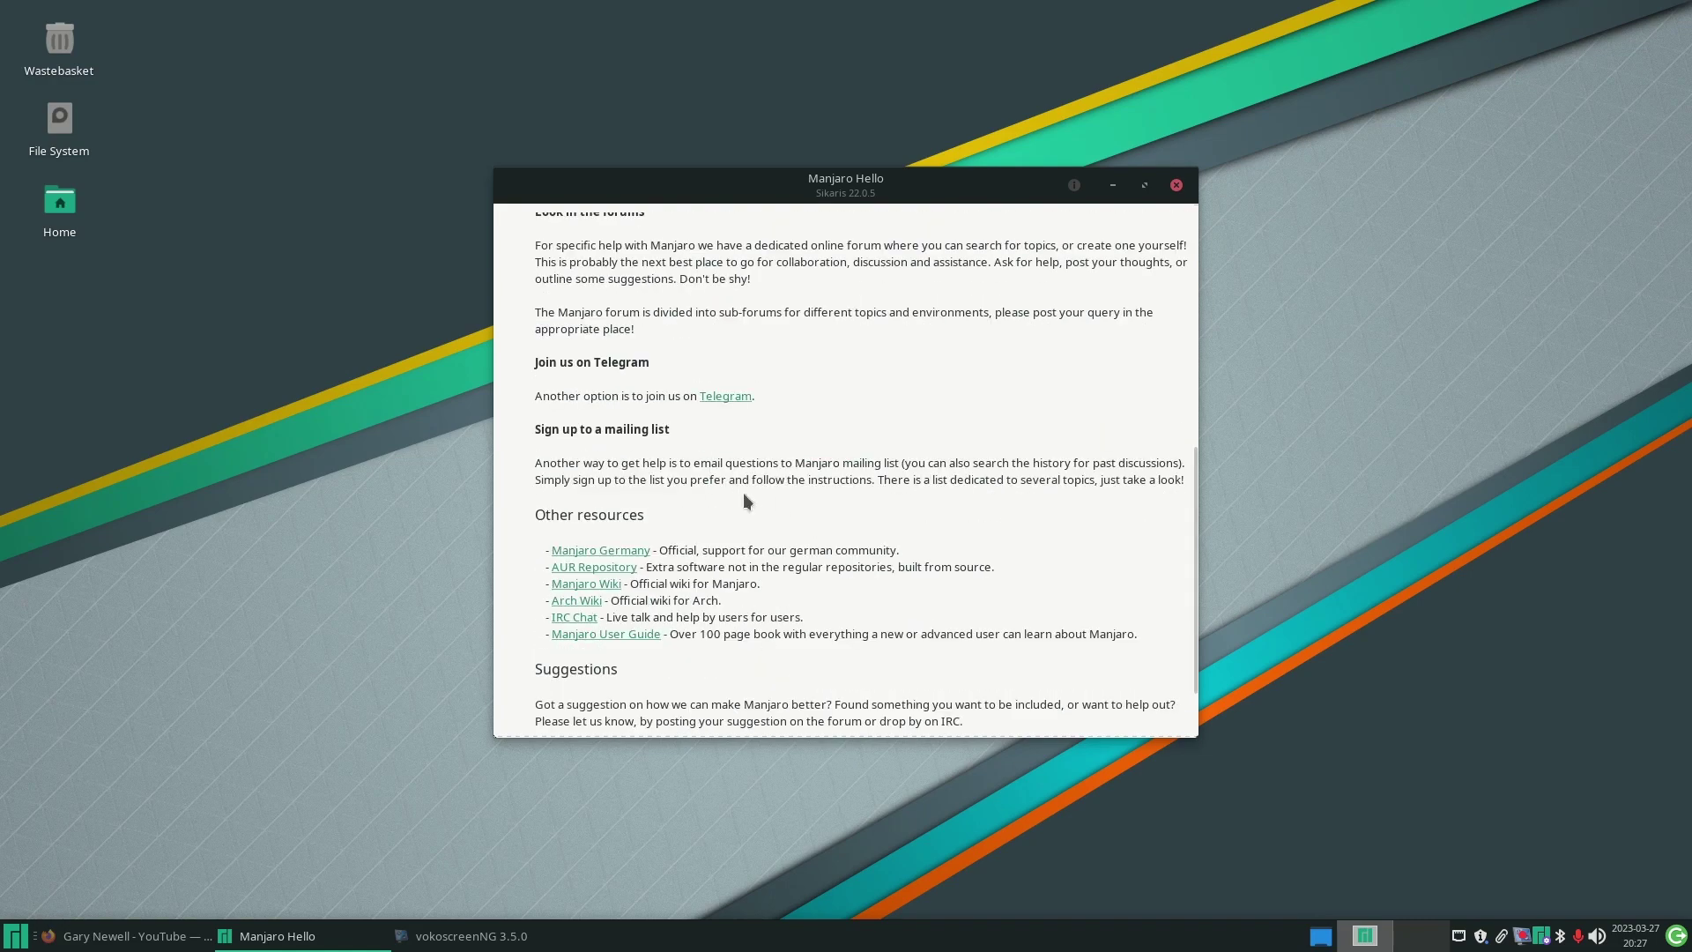
scroll(700, 510, "up", 8)
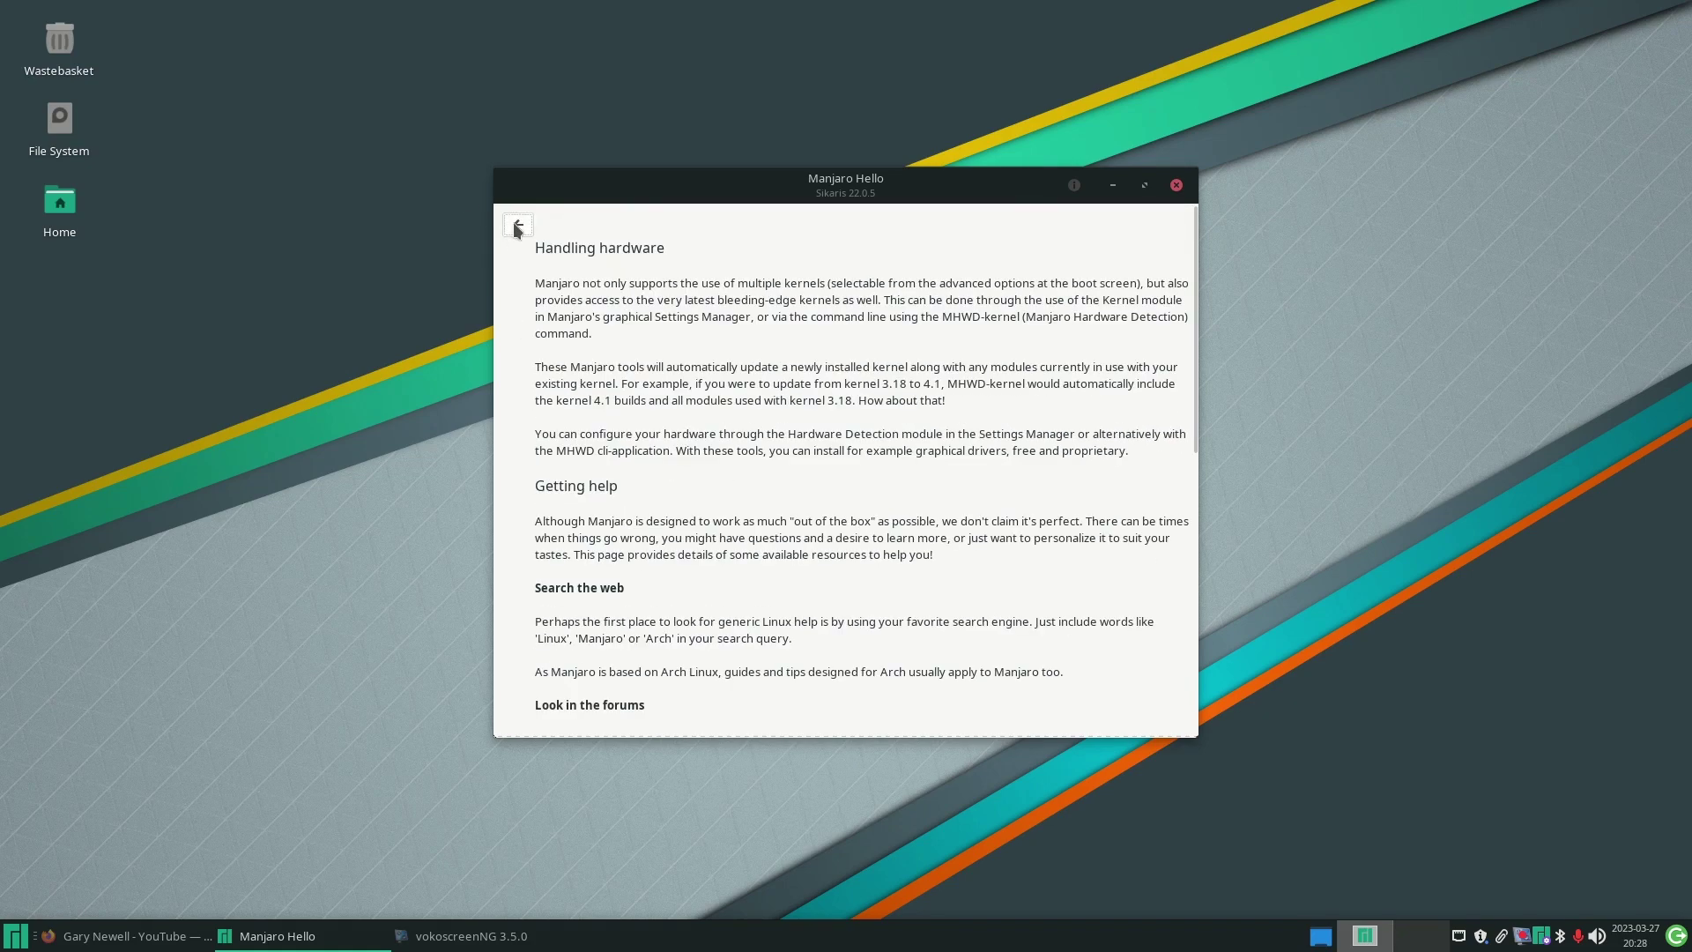
left_click(518, 225)
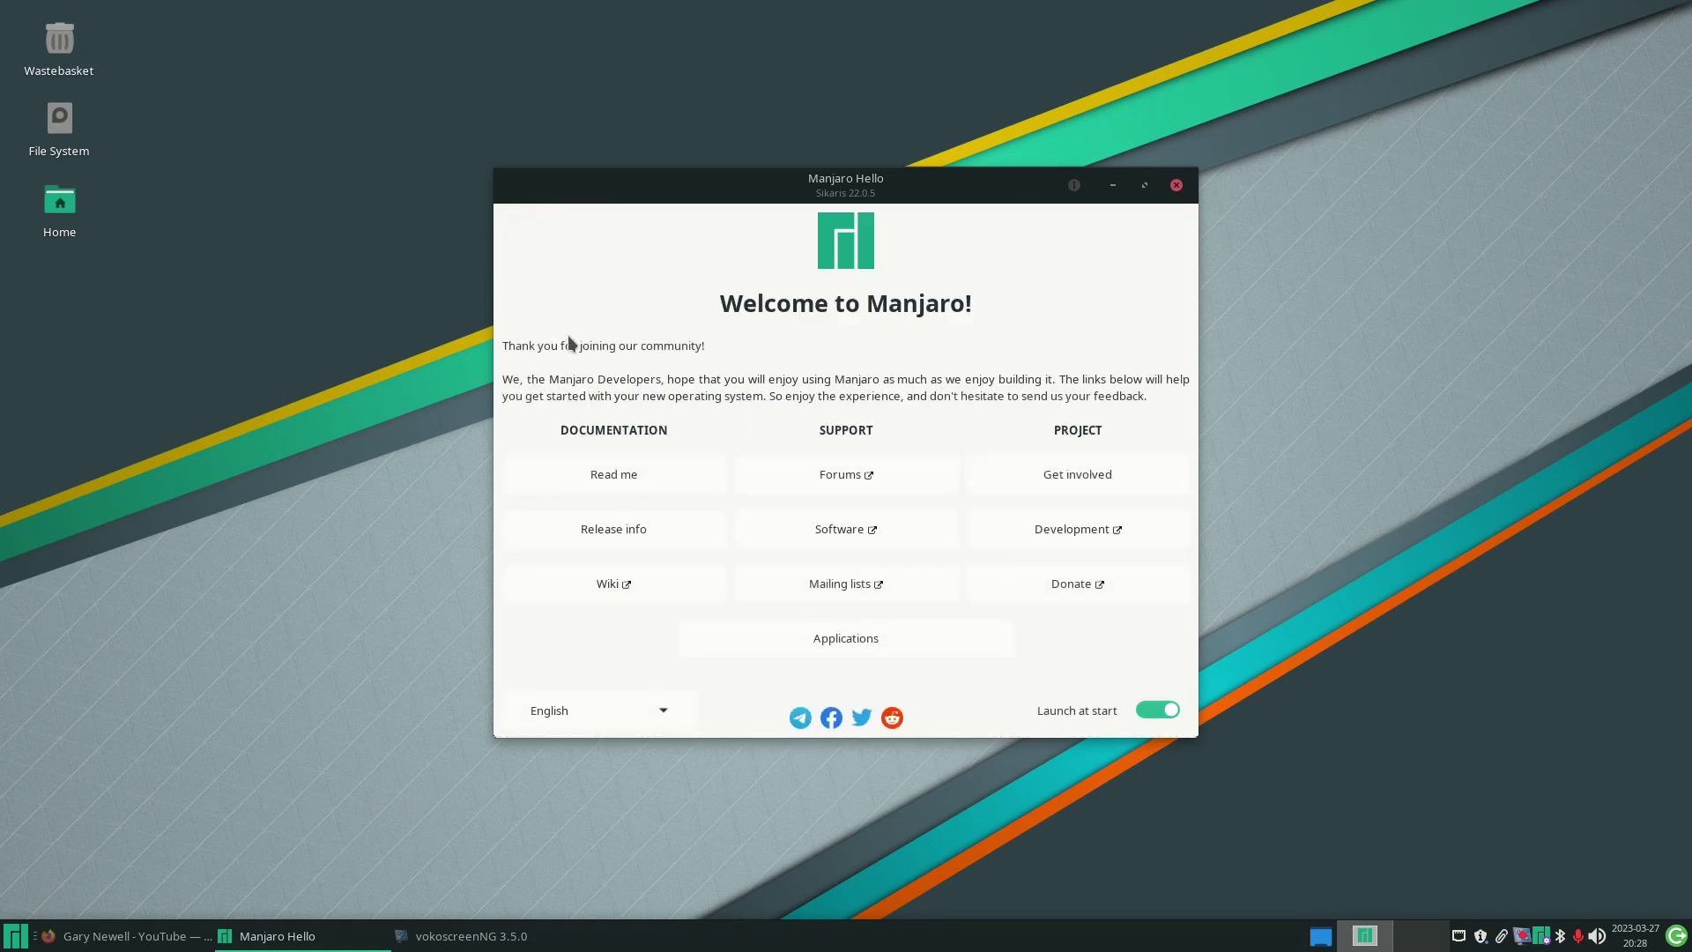
left_click(612, 529)
scroll(972, 498, "down", 2)
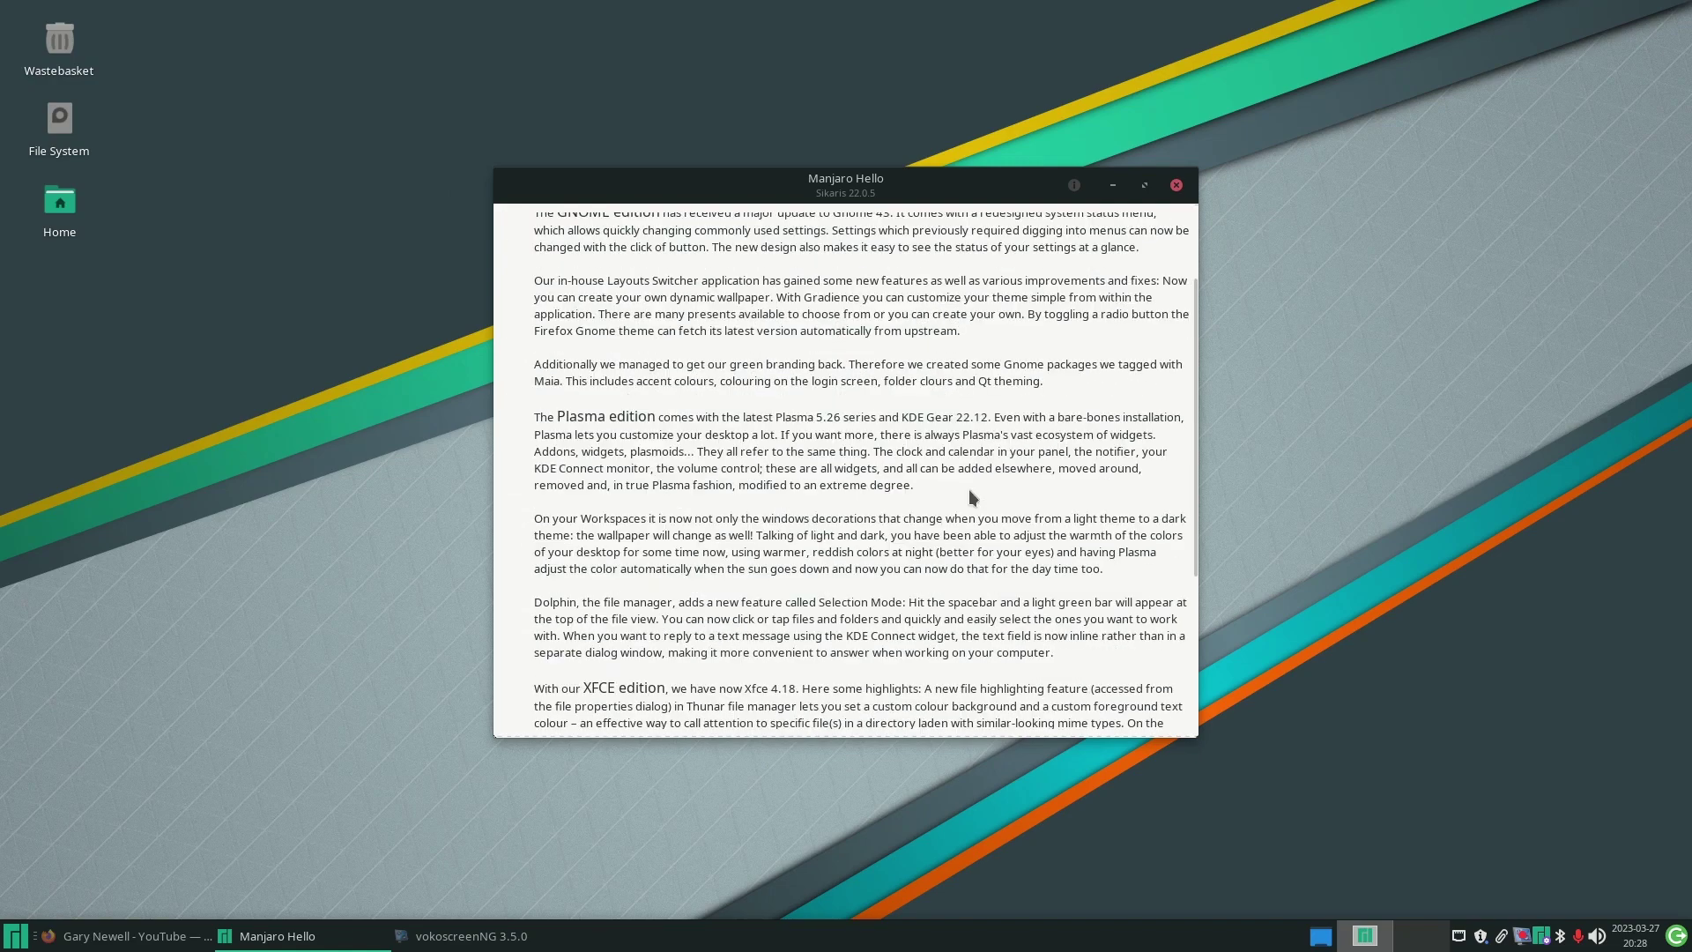
scroll(972, 498, "up", 2)
scroll(972, 498, "down", 2)
scroll(970, 489, "down", 5)
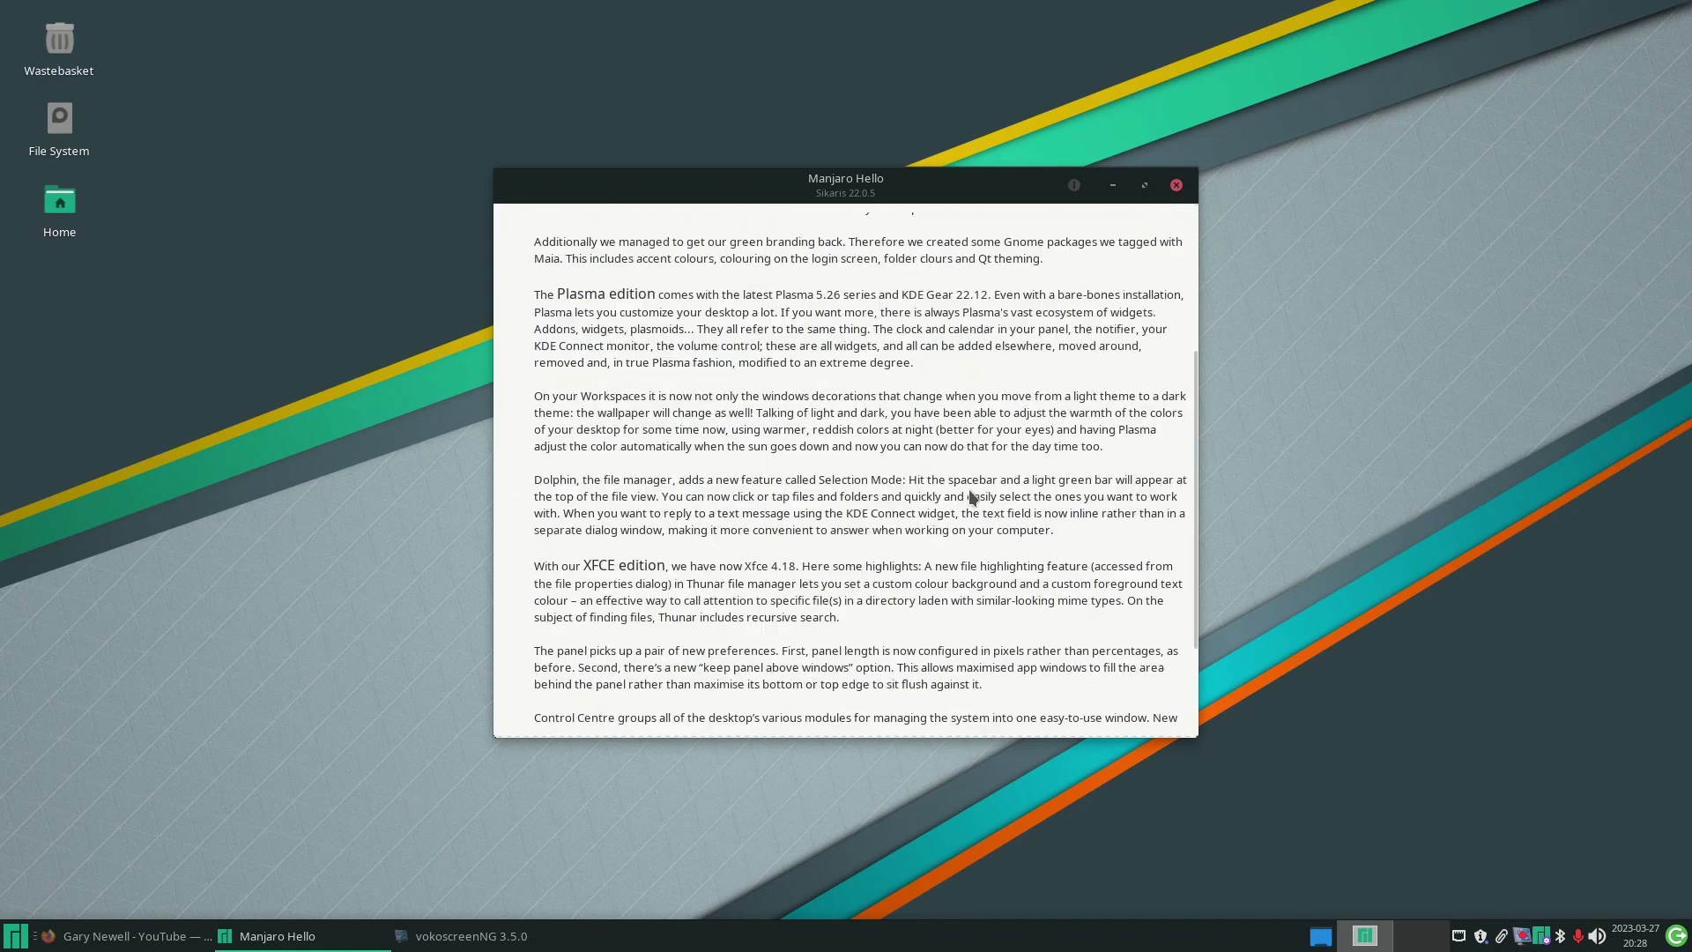
scroll(806, 393, "up", 7)
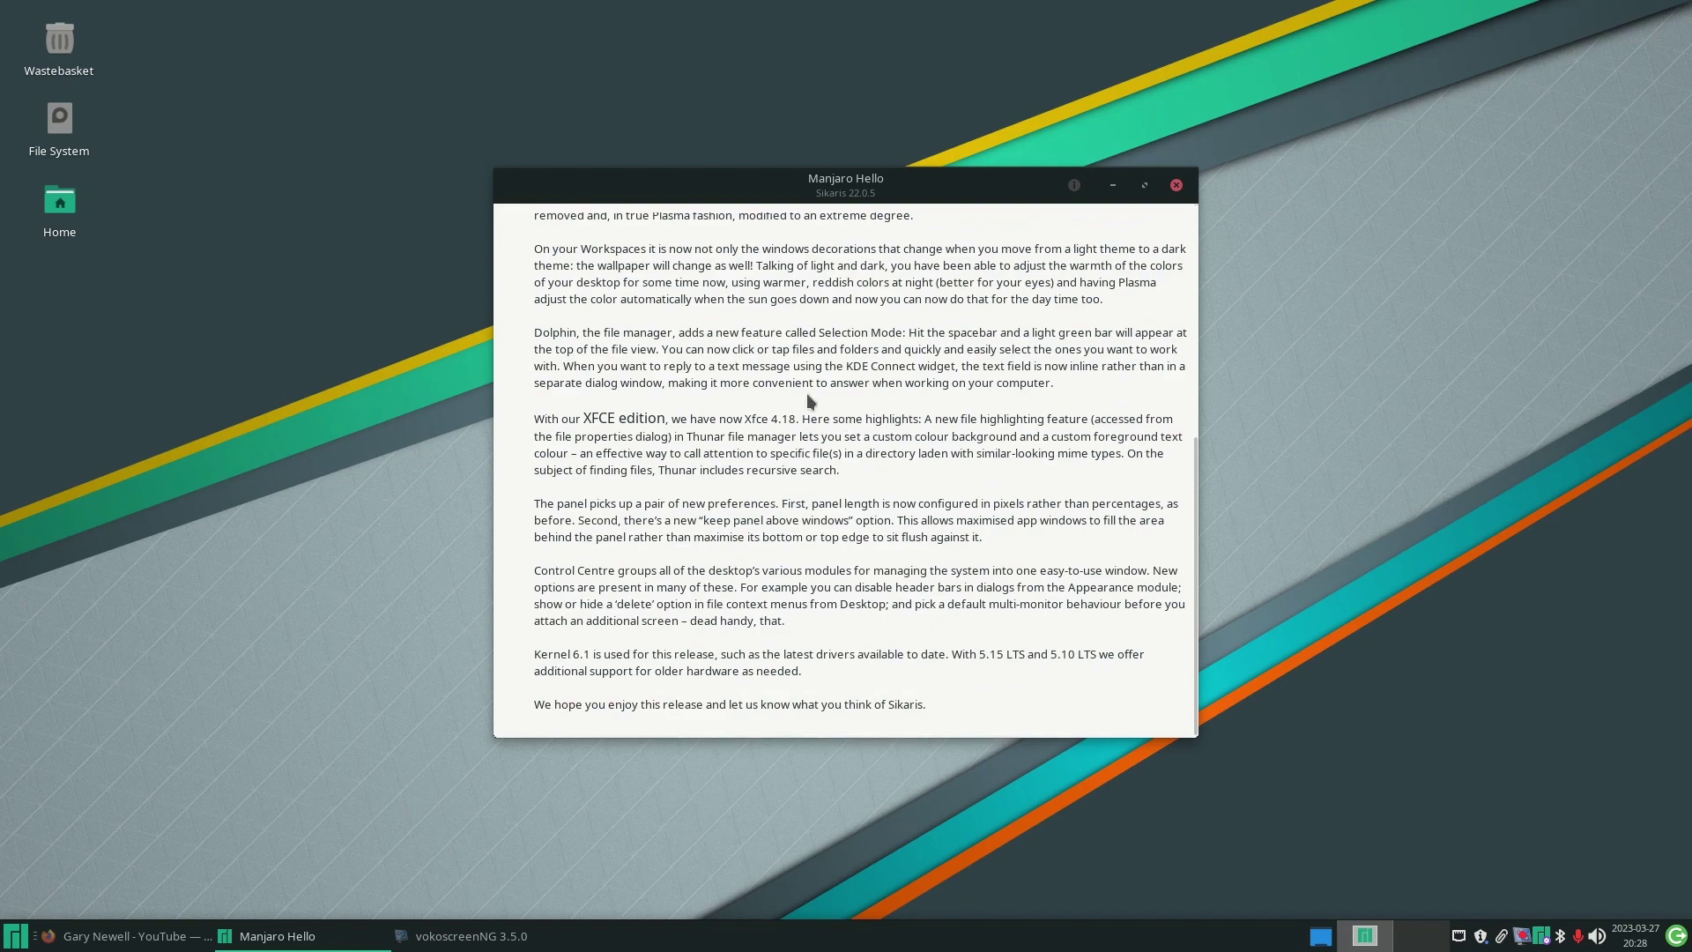
left_click(519, 226)
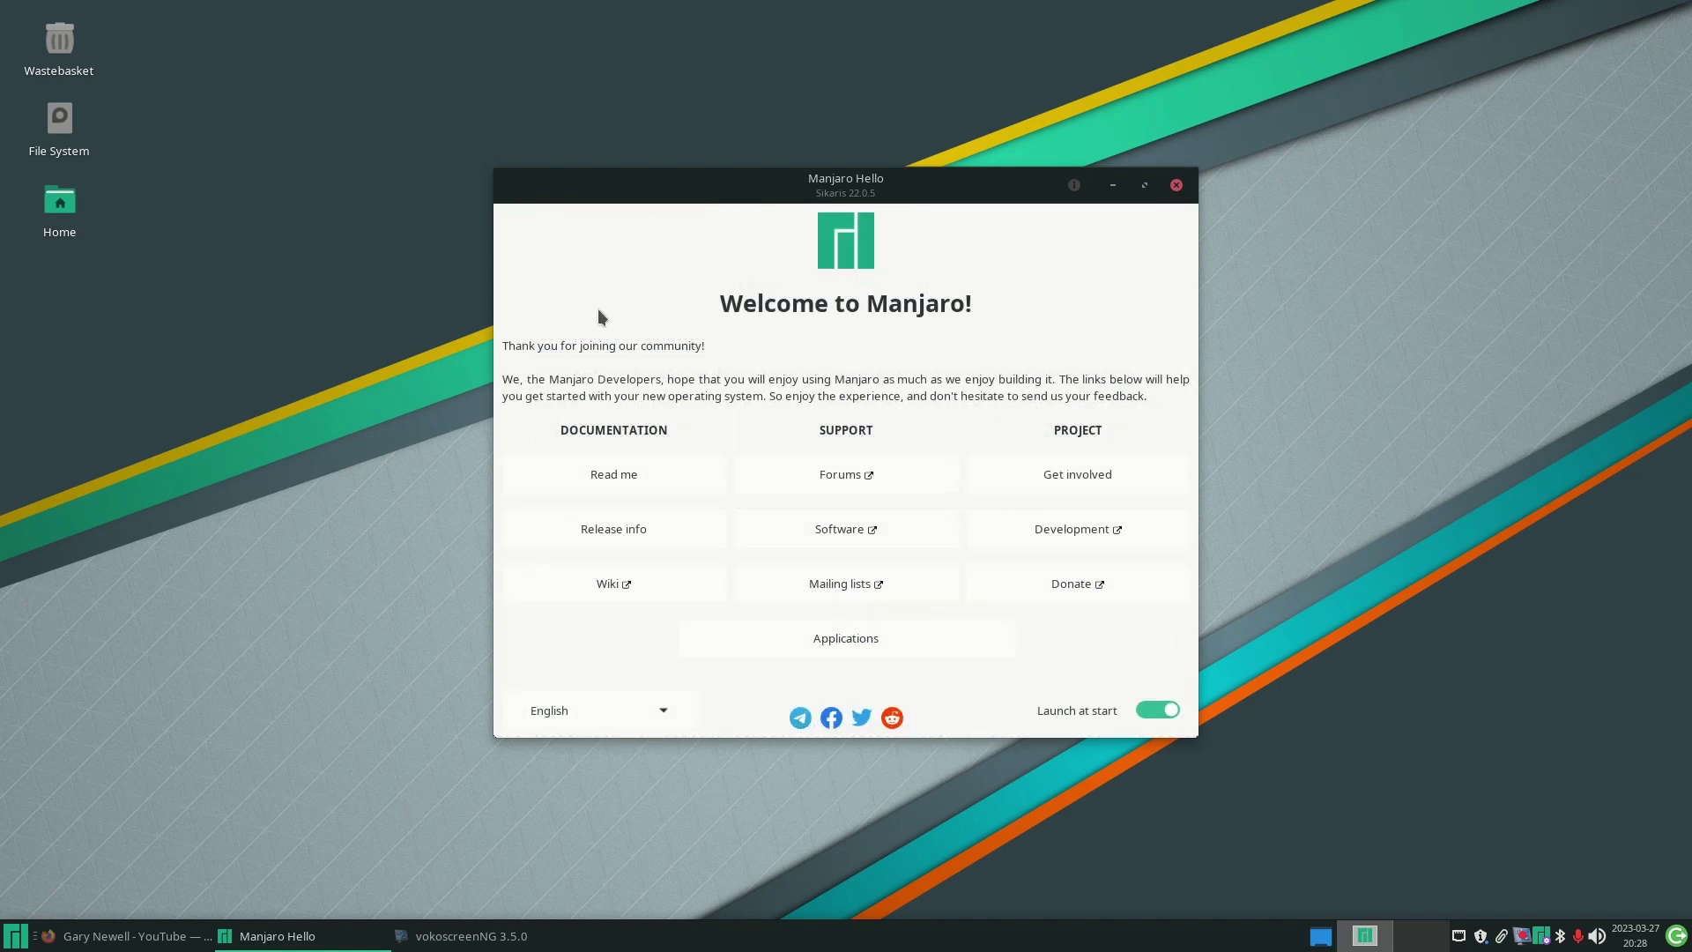
- Open the Manjaro Wiki, jump to '2.3 Software Management', then close the wiki tab
left_click(605, 585)
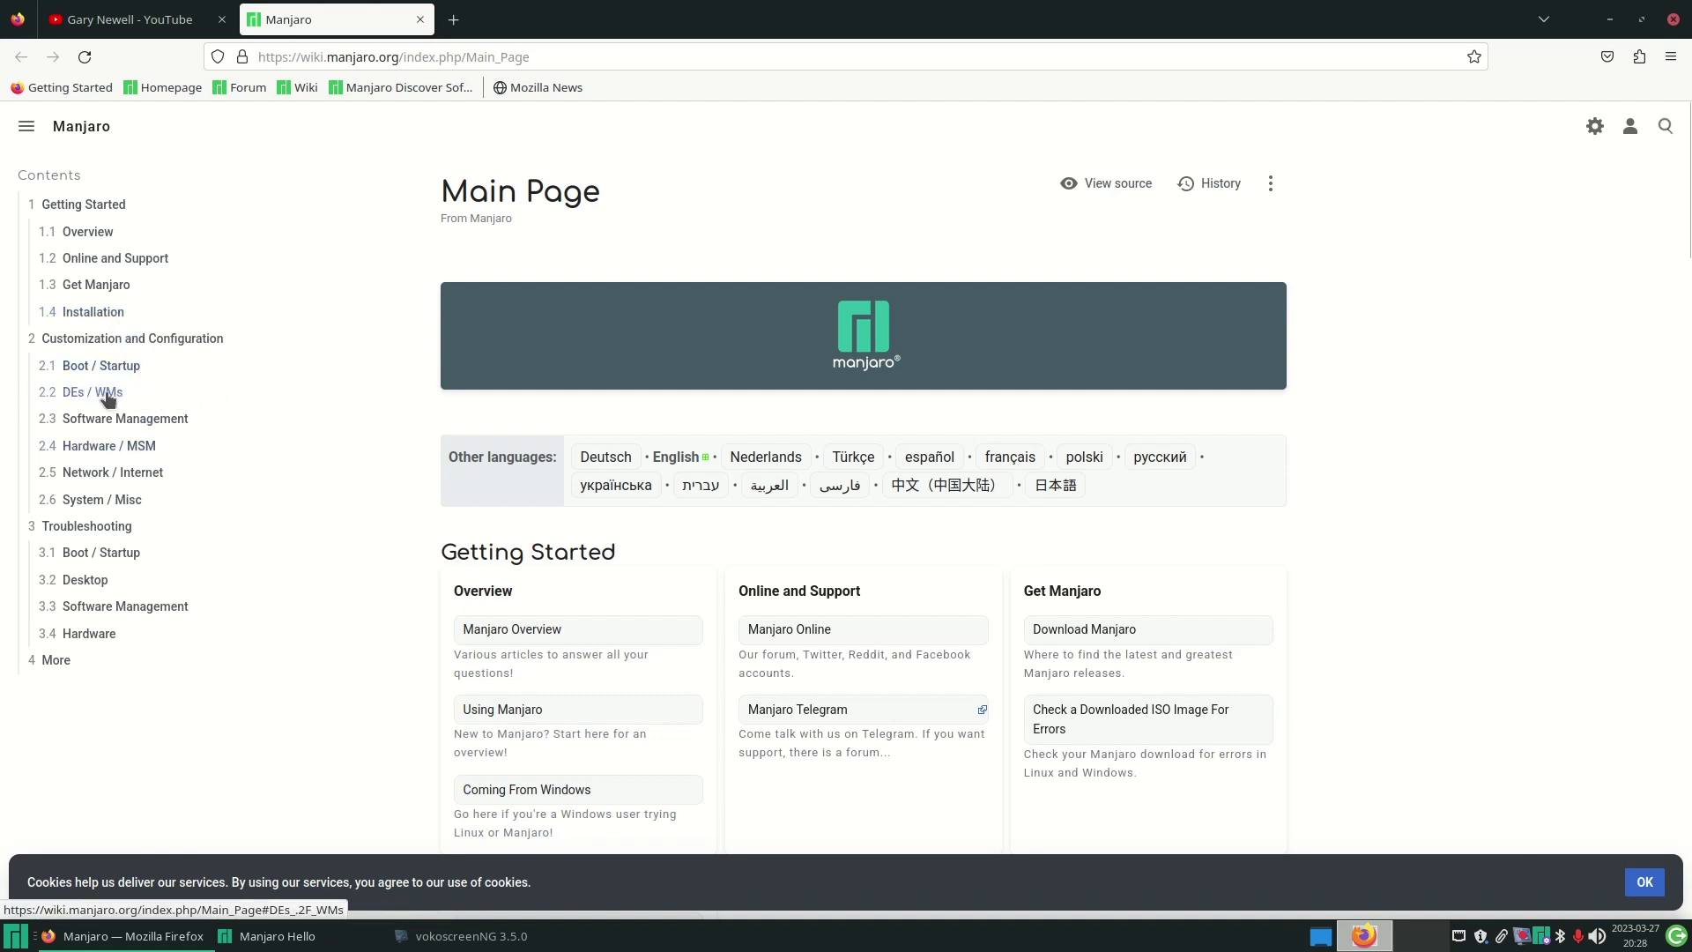
left_click(125, 421)
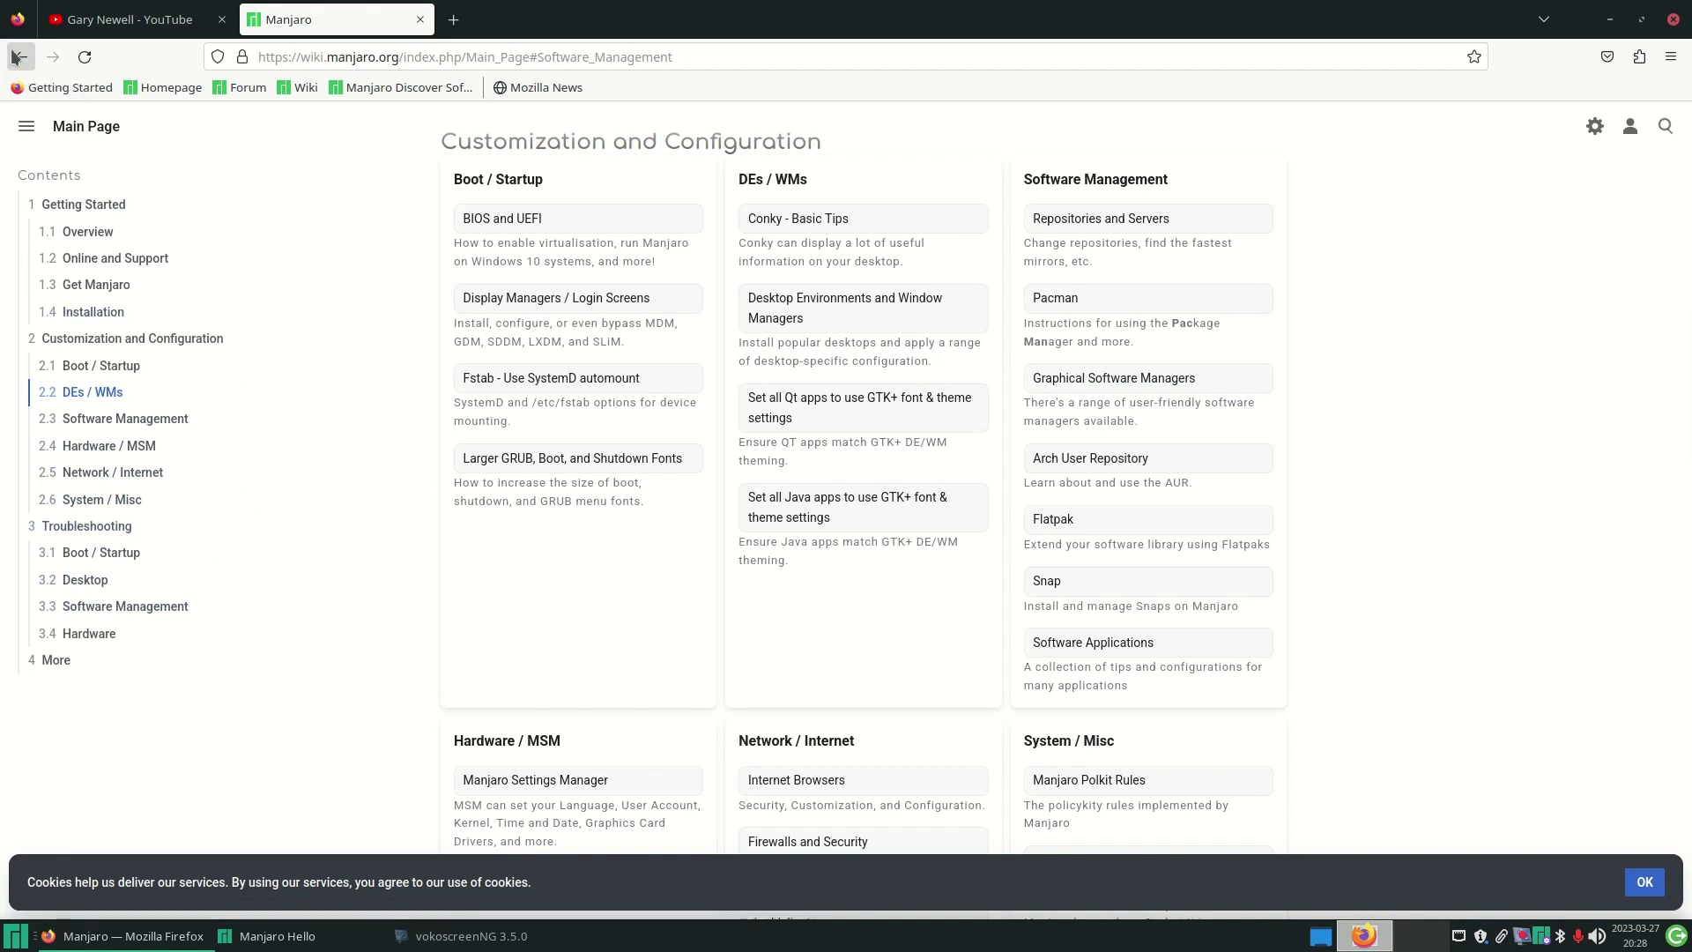
left_click(420, 19)
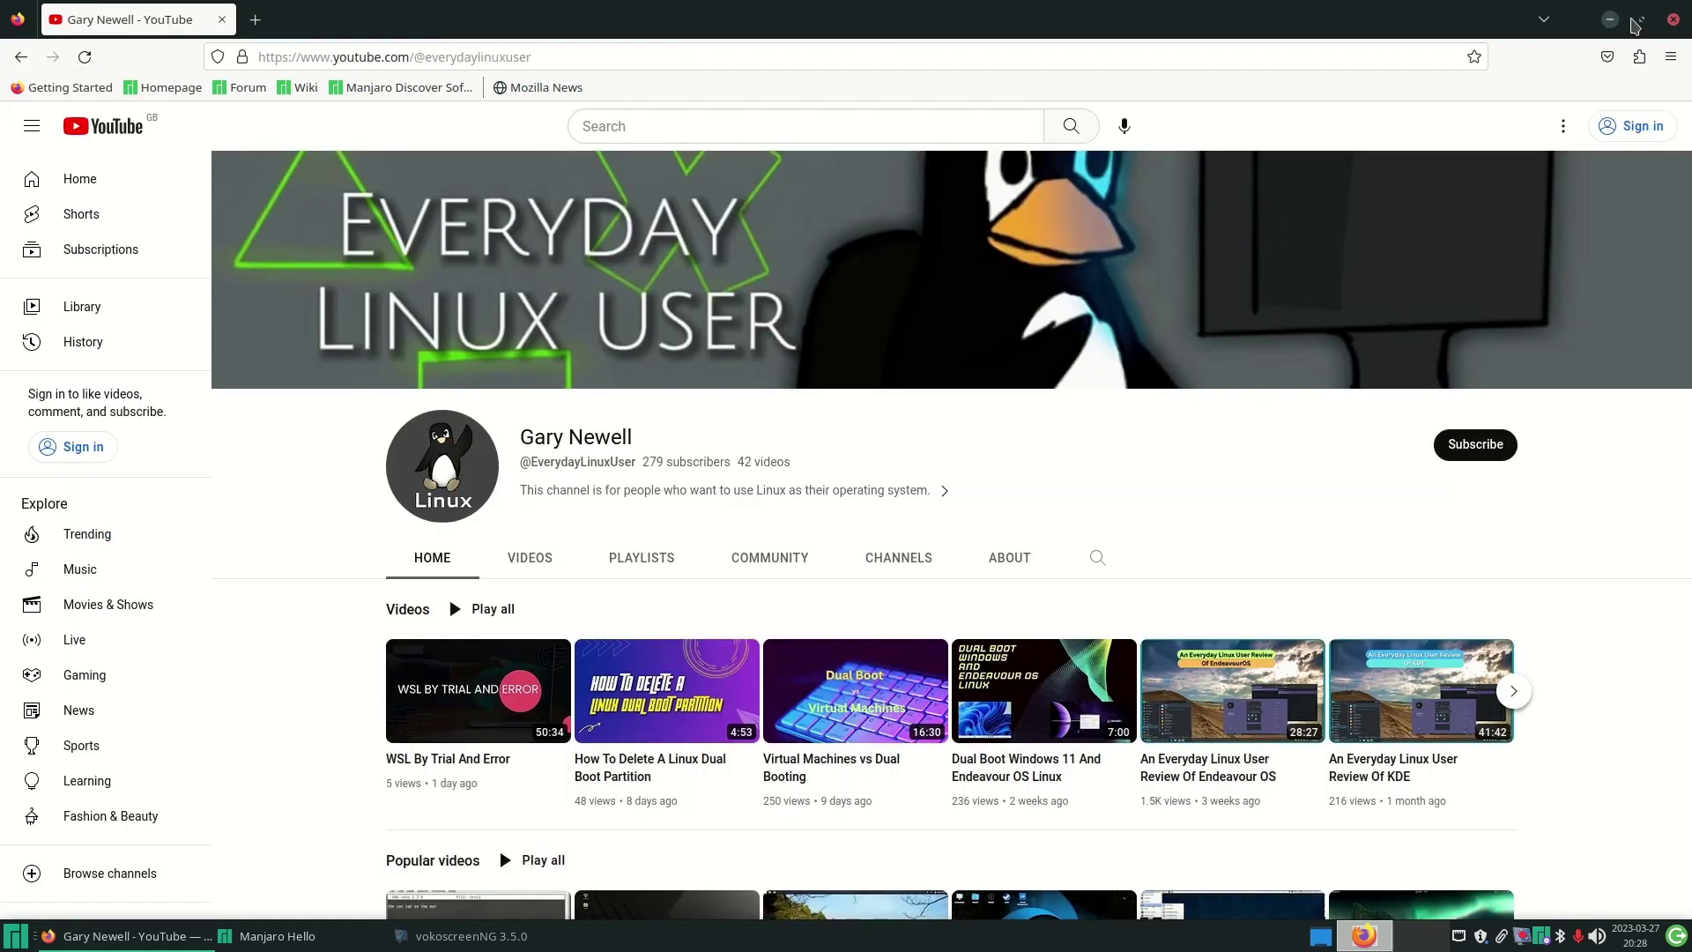
- Open software.manjaro.org from Manjaro Hello, scroll the app grid to the B entries, and close it
left_click(1611, 20)
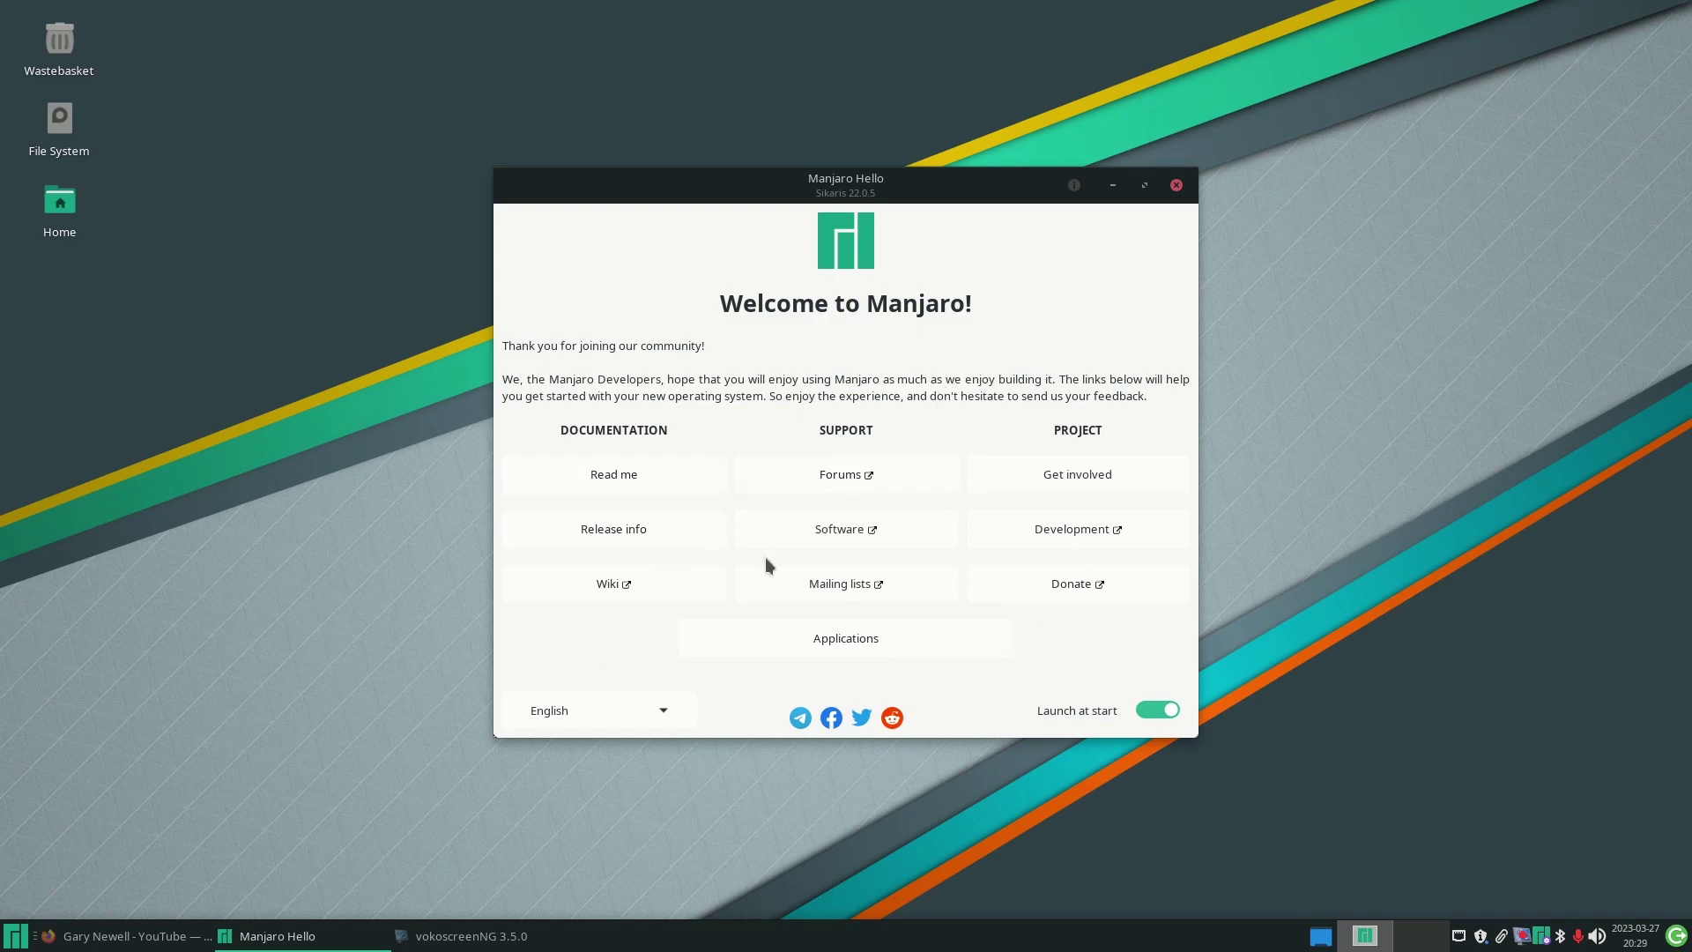
left_click(839, 531)
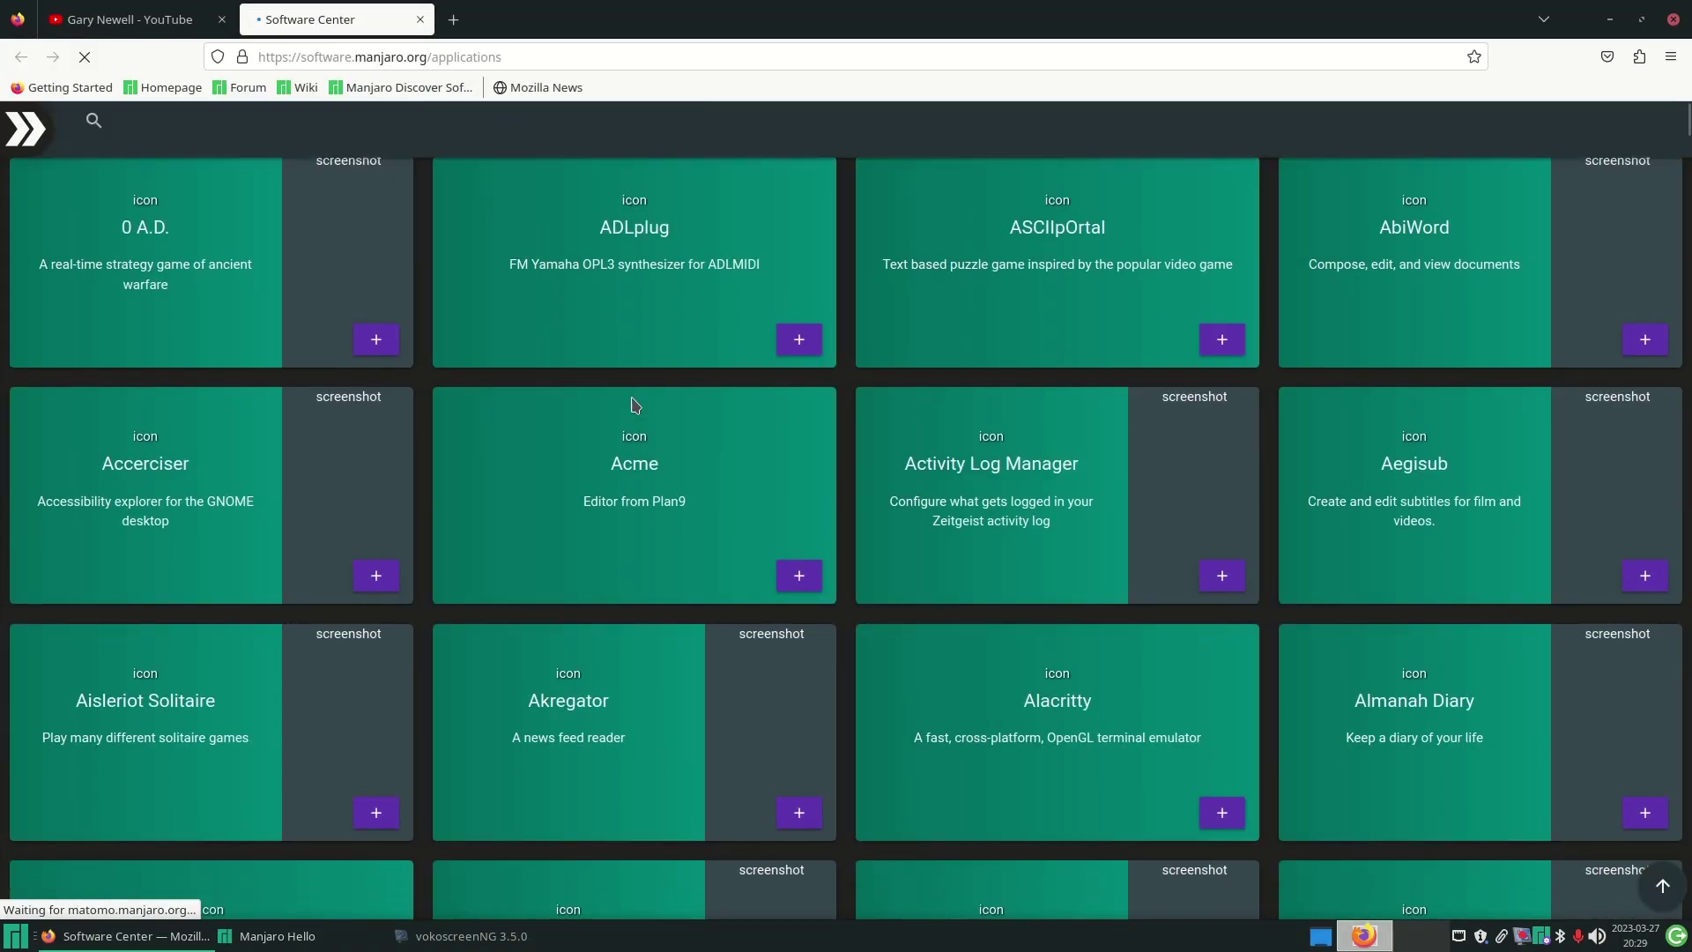
scroll(634, 406, "down", 3)
scroll(634, 405, "down", 10)
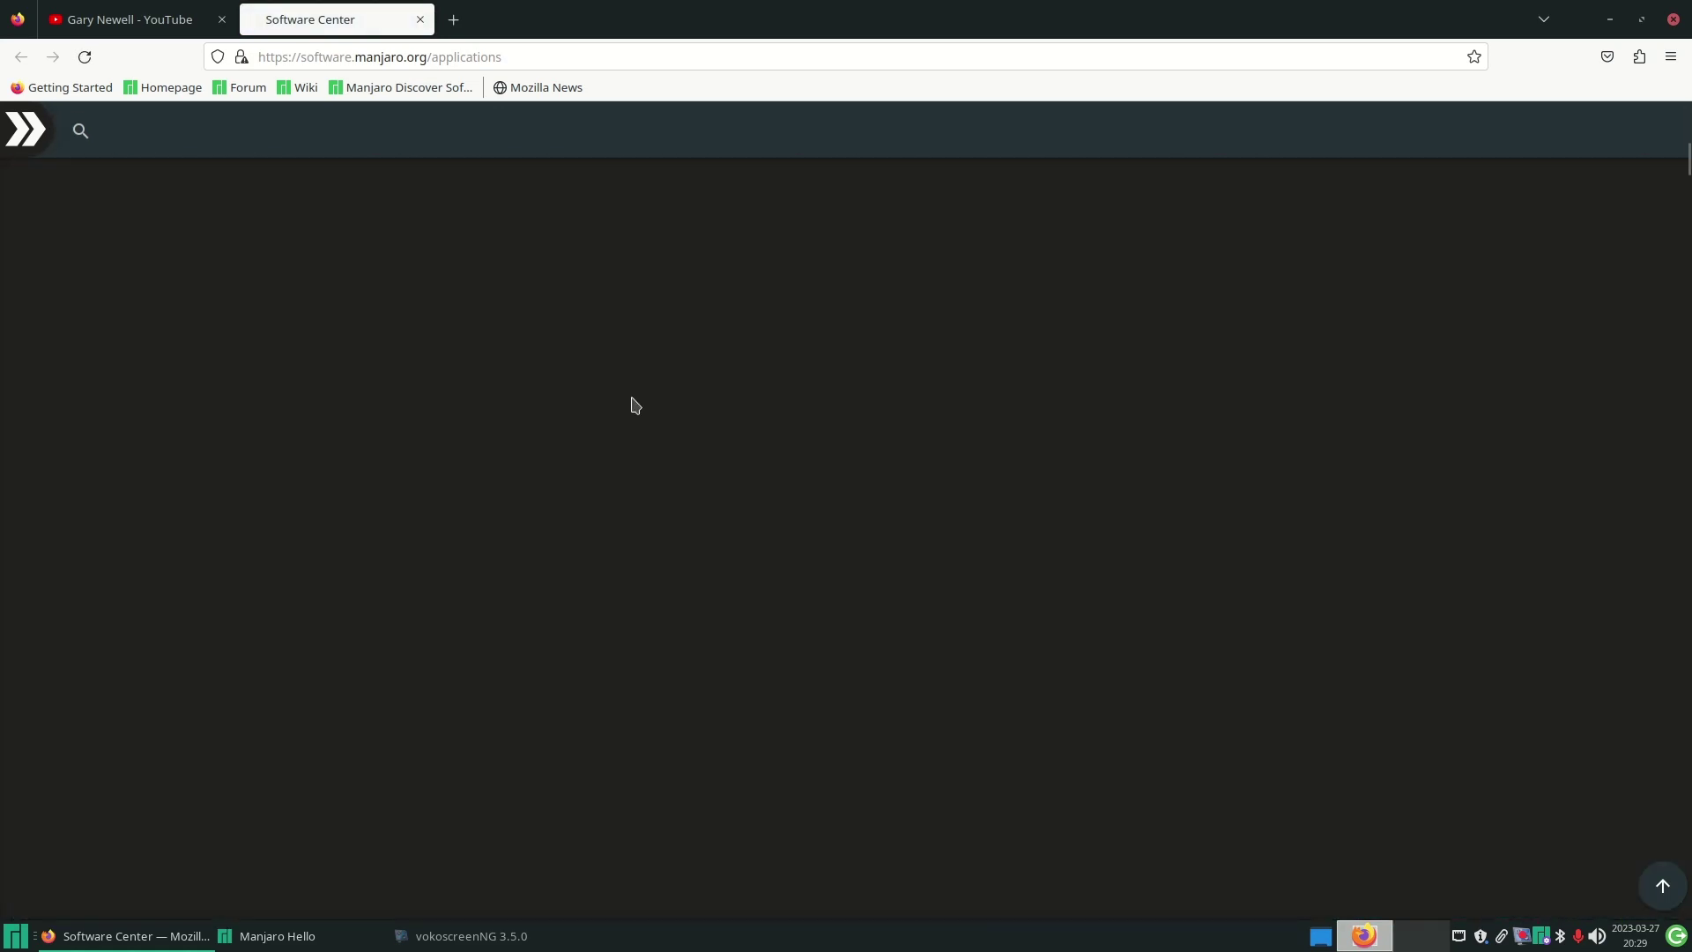
scroll(635, 406, "up", 3)
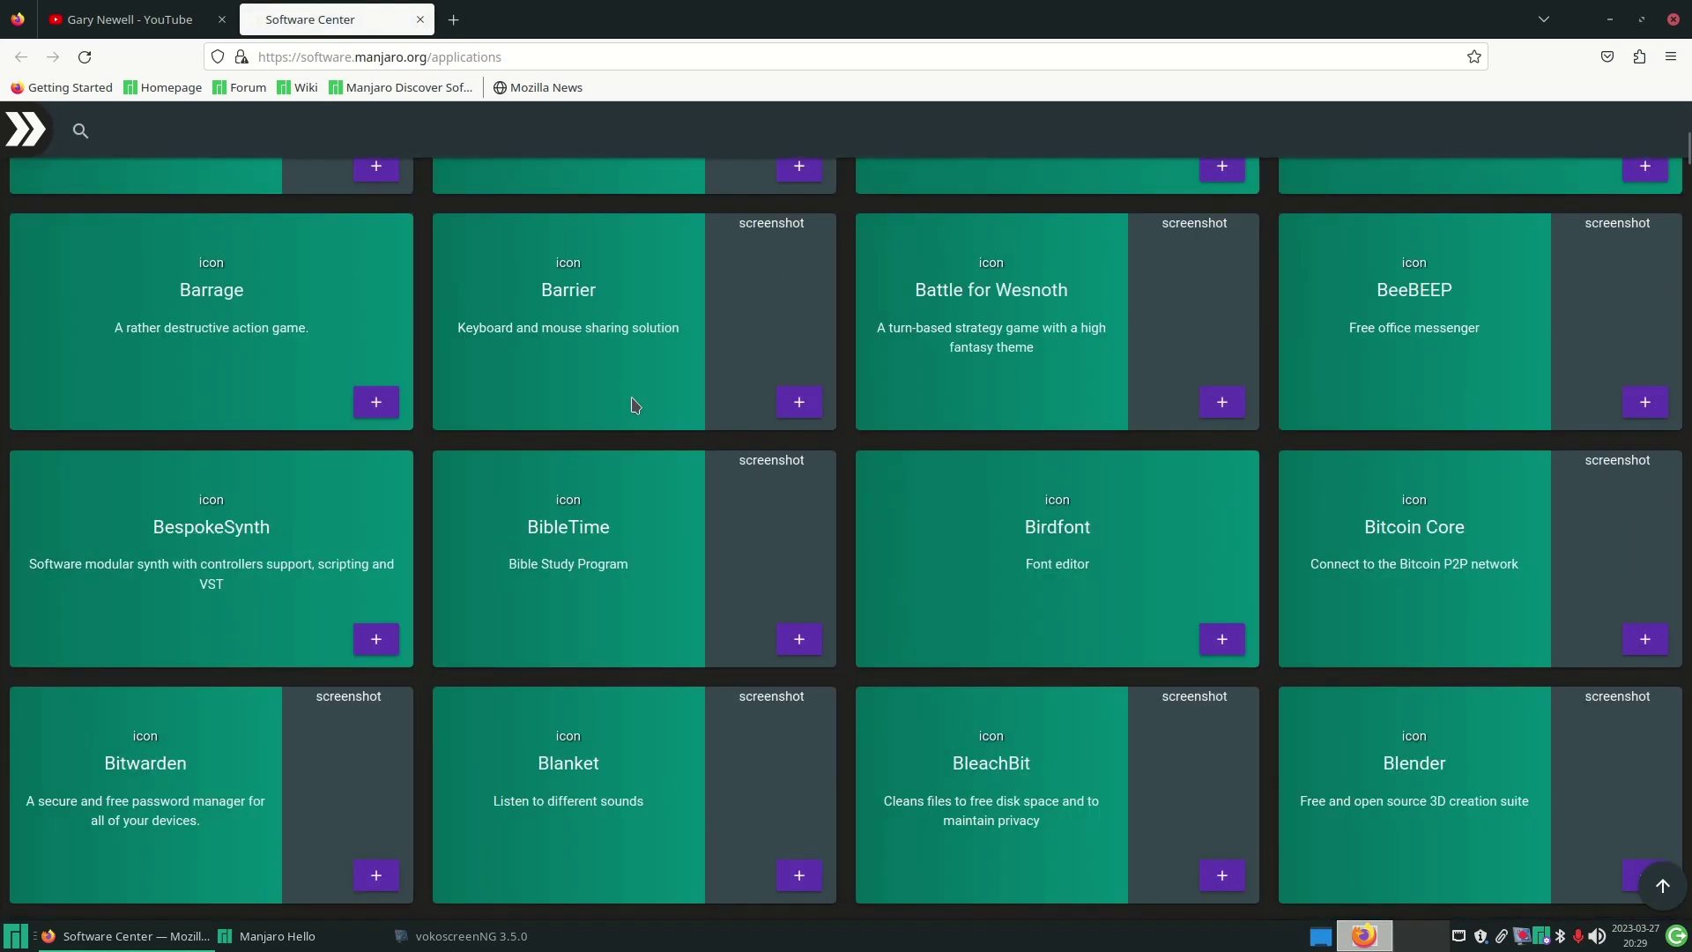
scroll(635, 406, "up", 3)
scroll(634, 405, "down", 10)
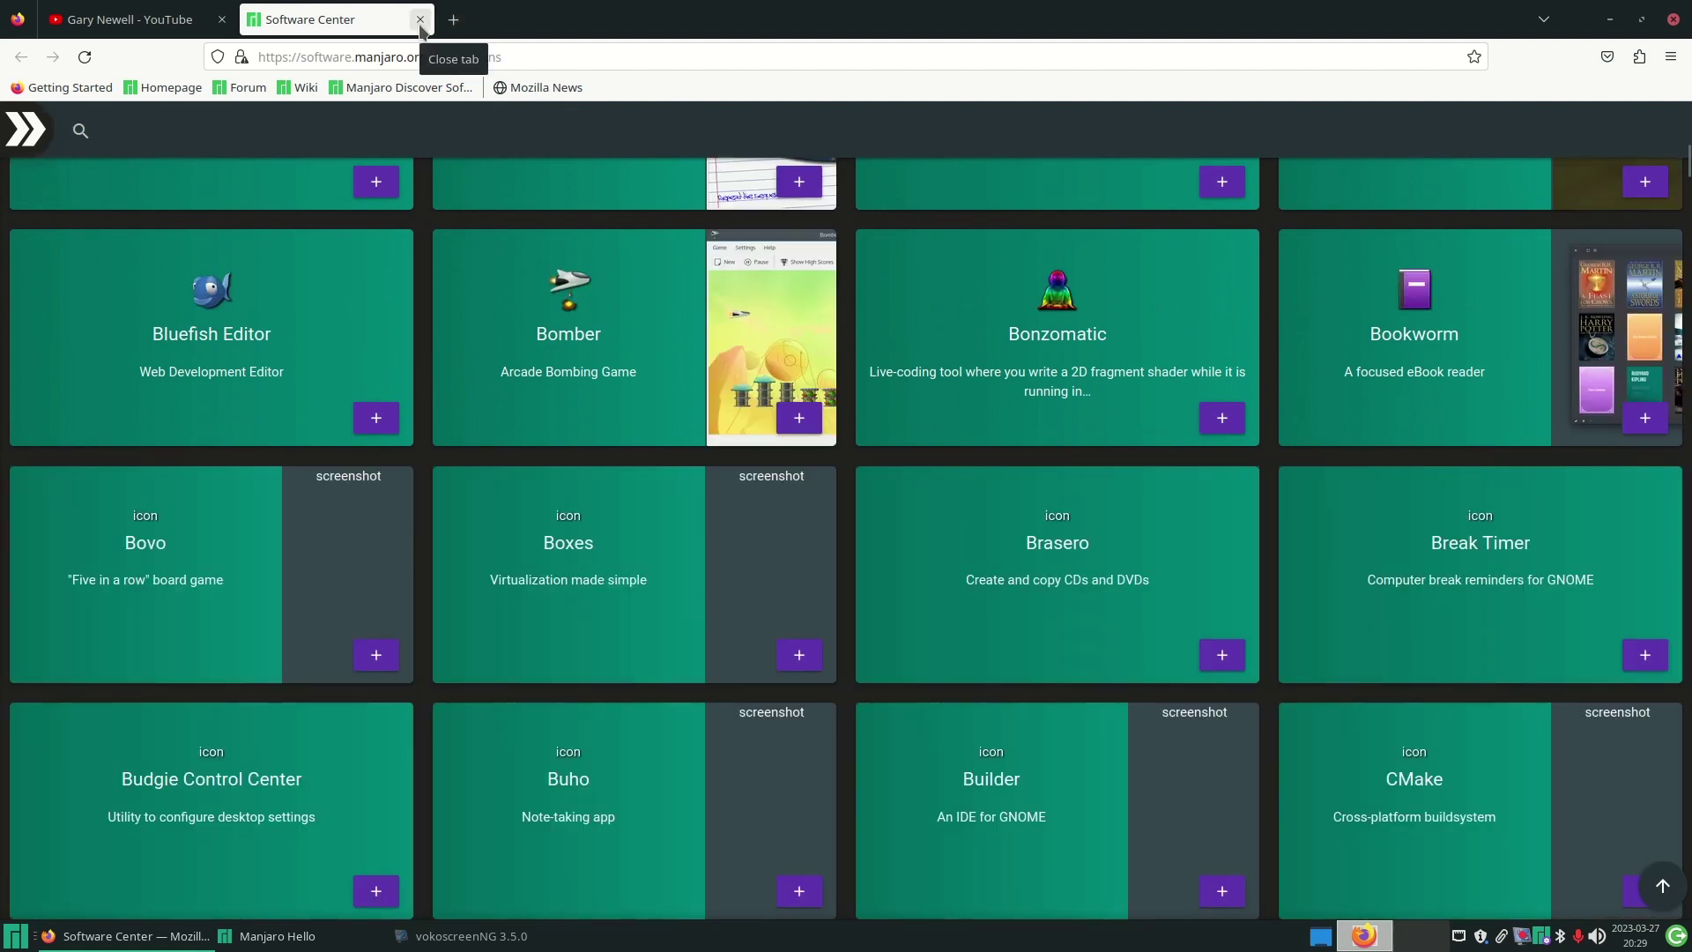
left_click(420, 24)
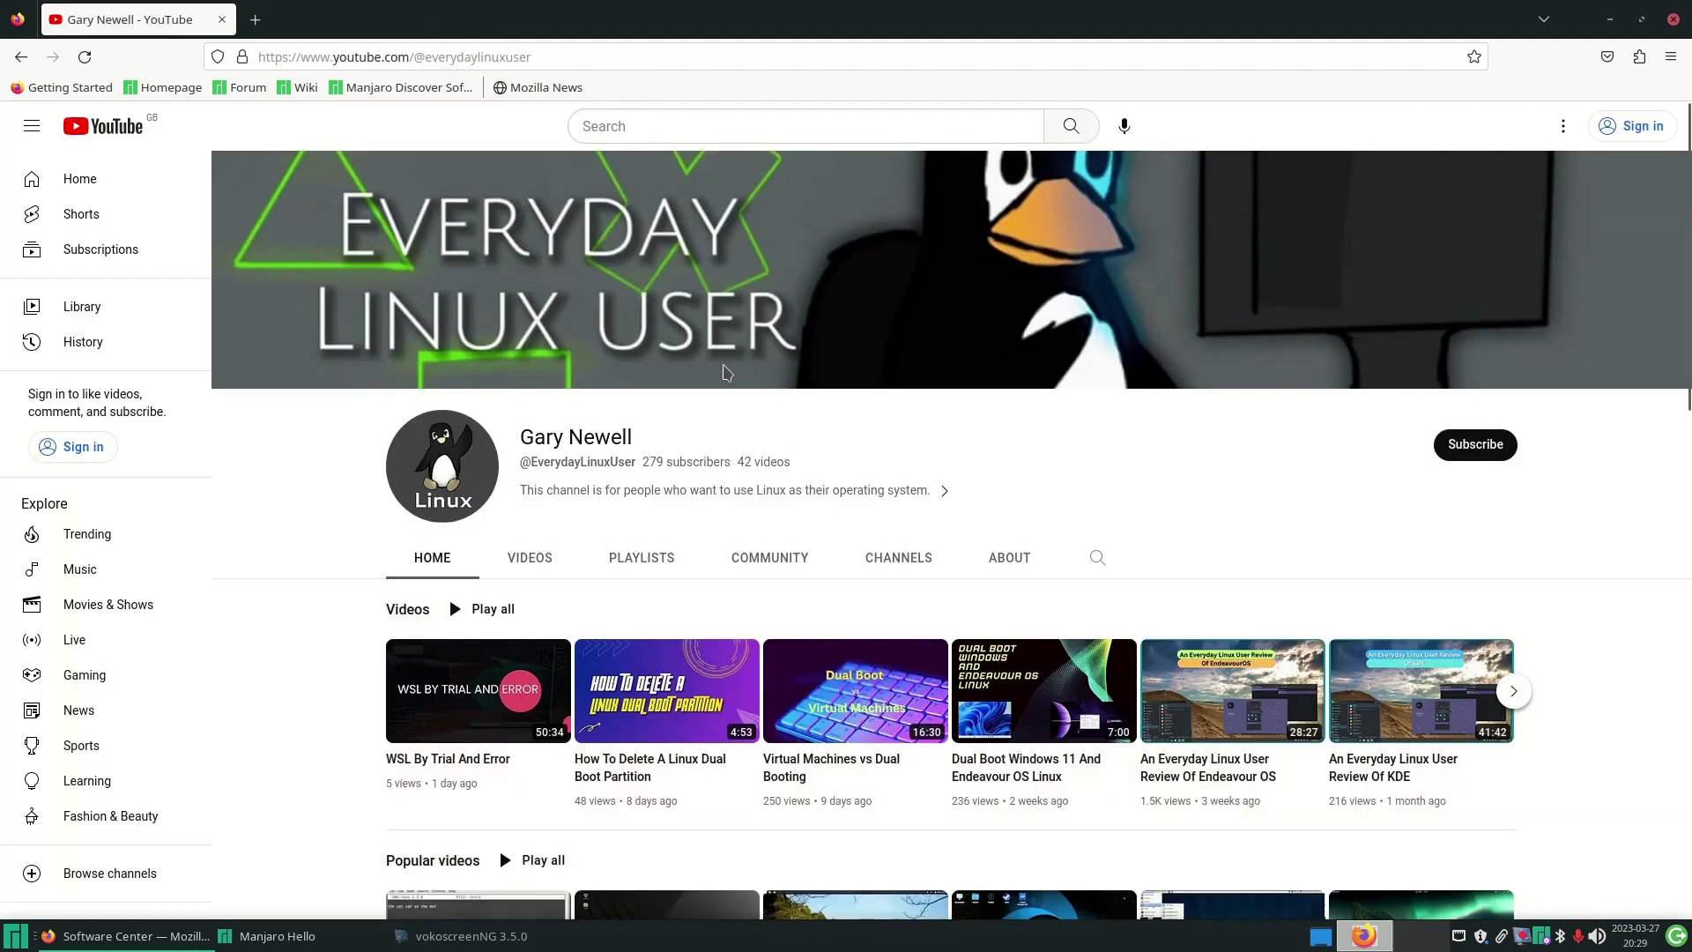
- Minimise Firefox and check Manjaro Hello's language list, keeping English selected
left_click(1610, 19)
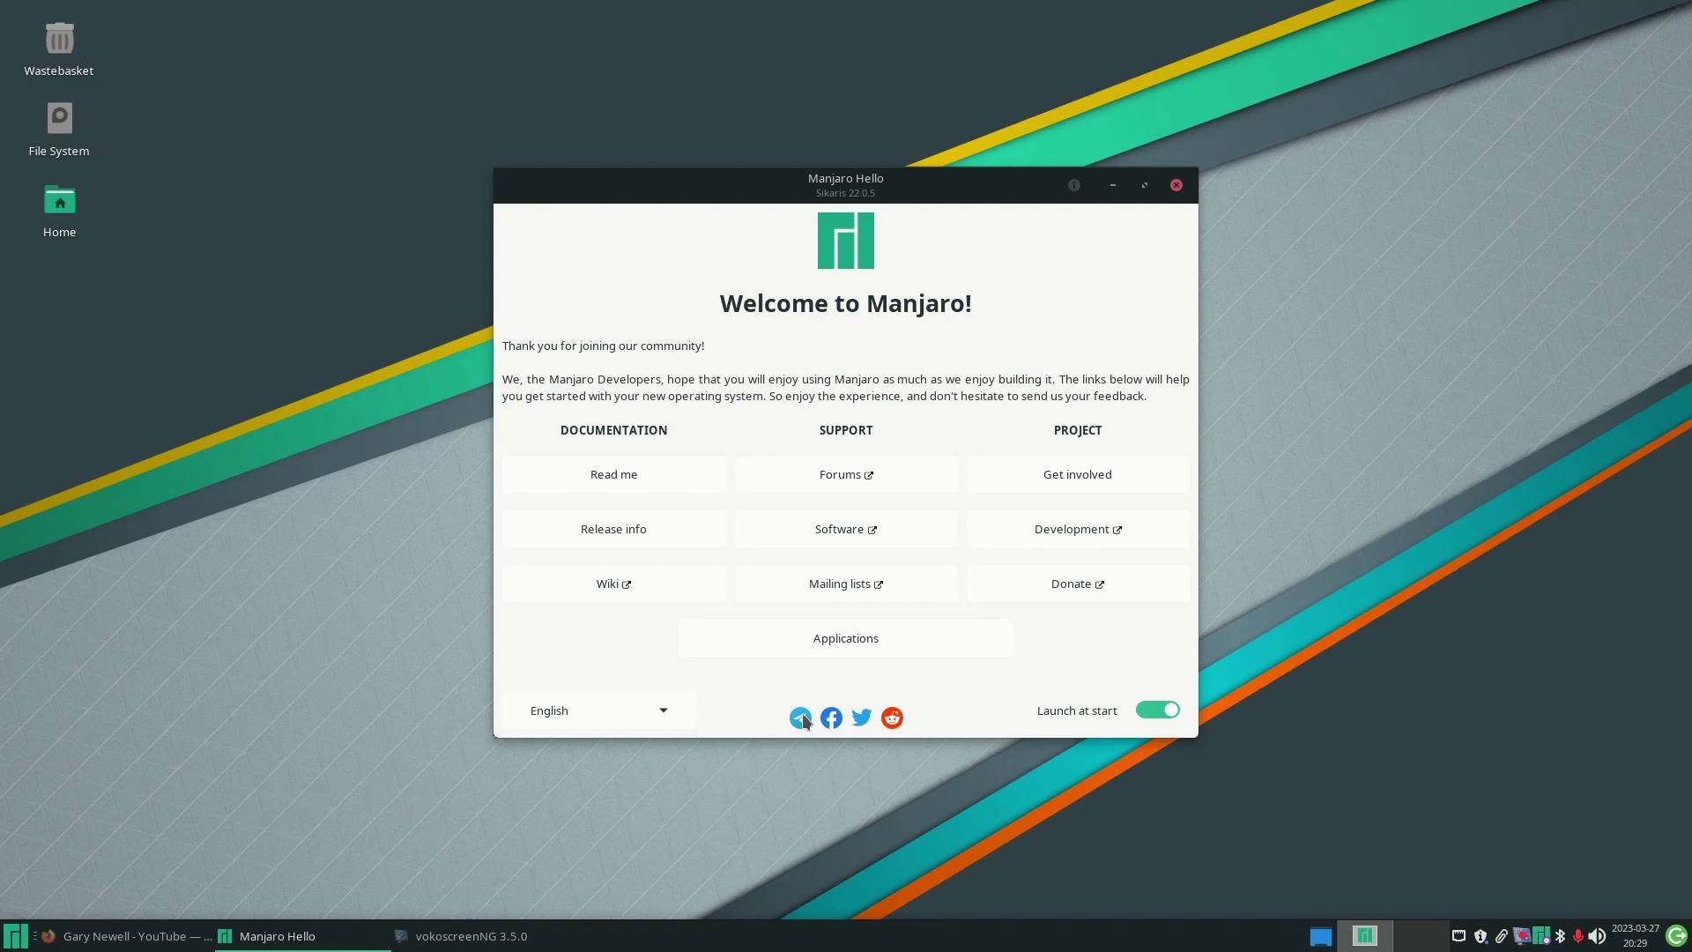
left_click(665, 712)
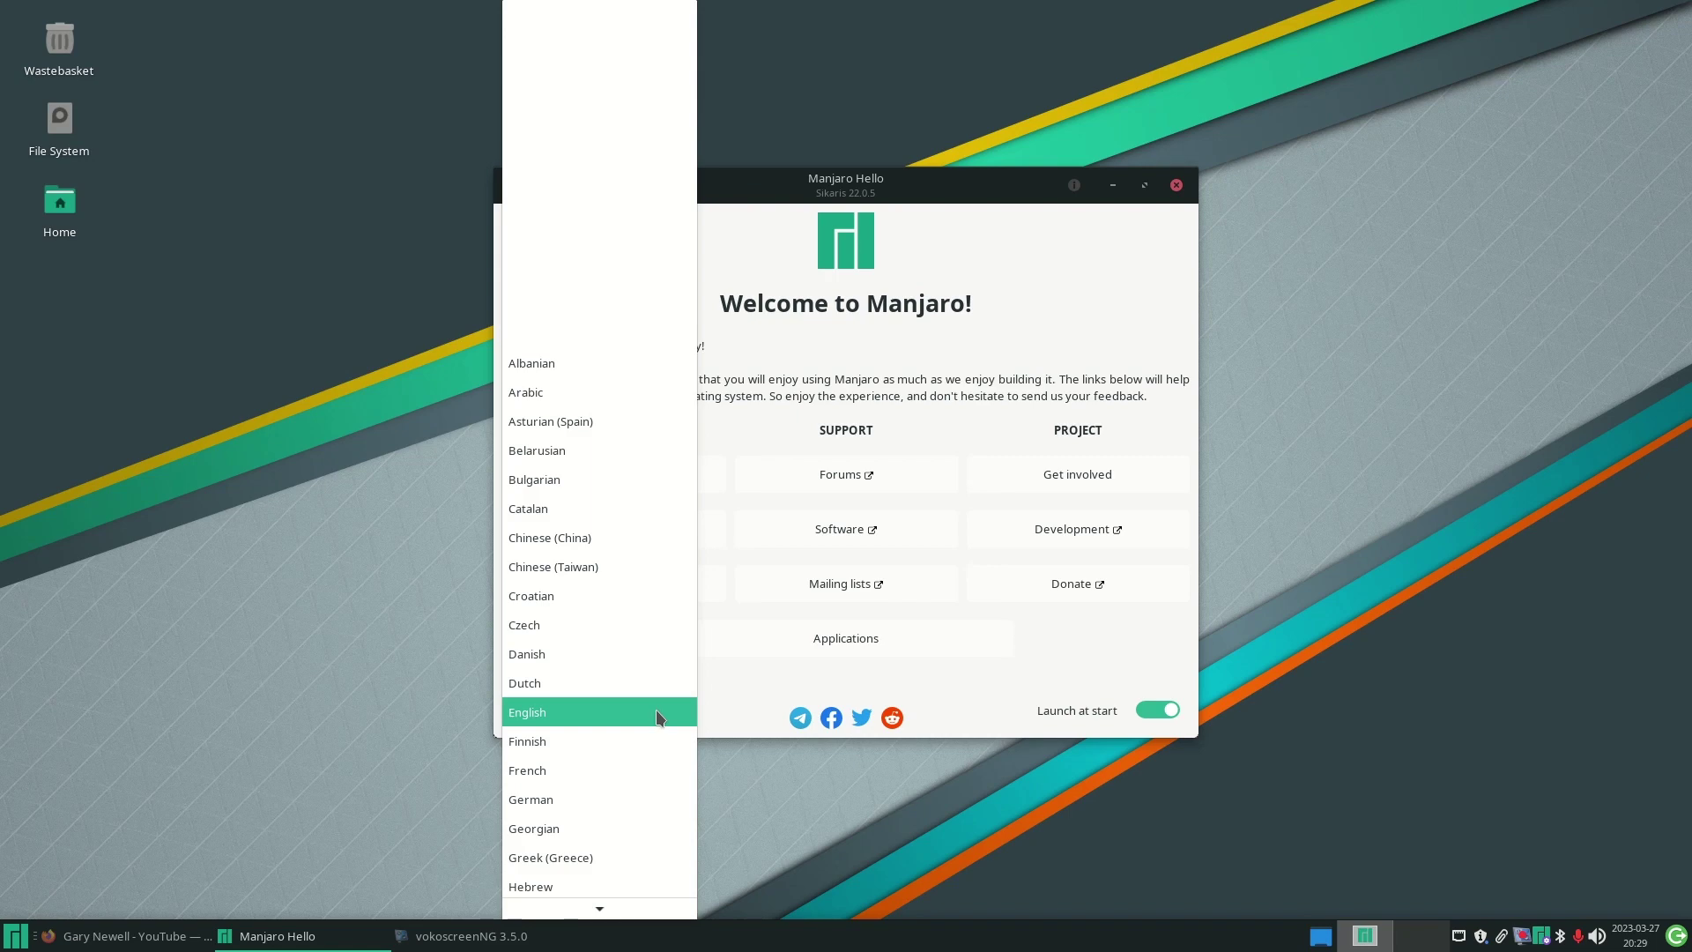
left_click(656, 713)
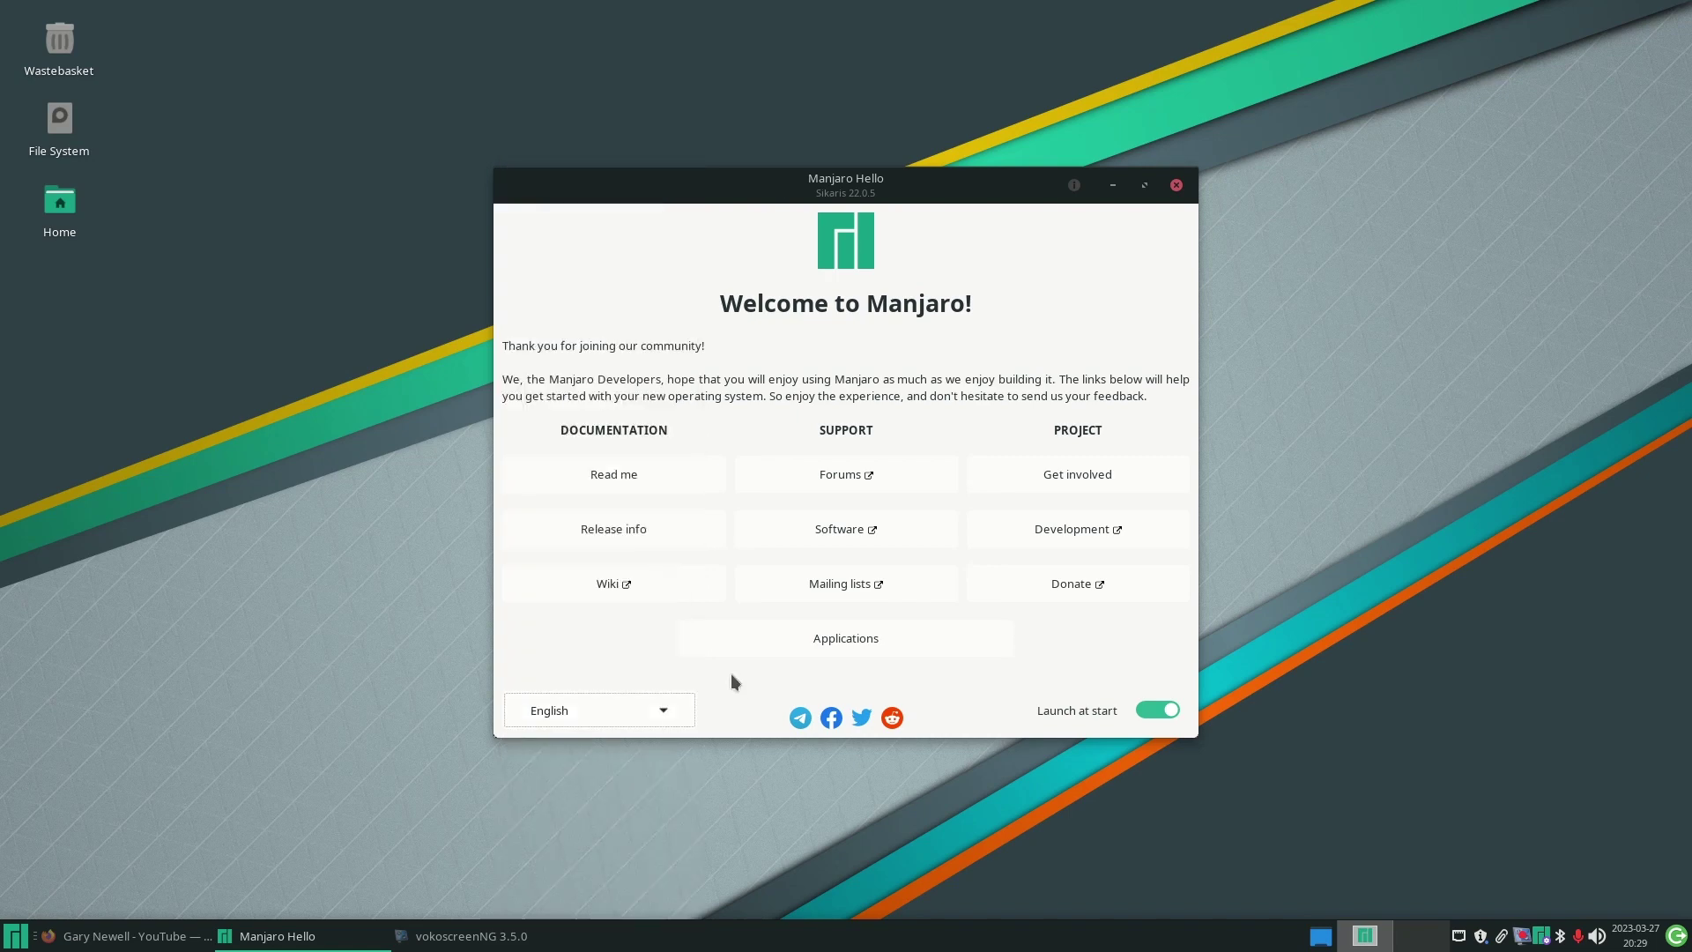
- Open the Applications page and expand, then collapse, the Browsers, E-mail and Video/Movie categories
left_click(867, 638)
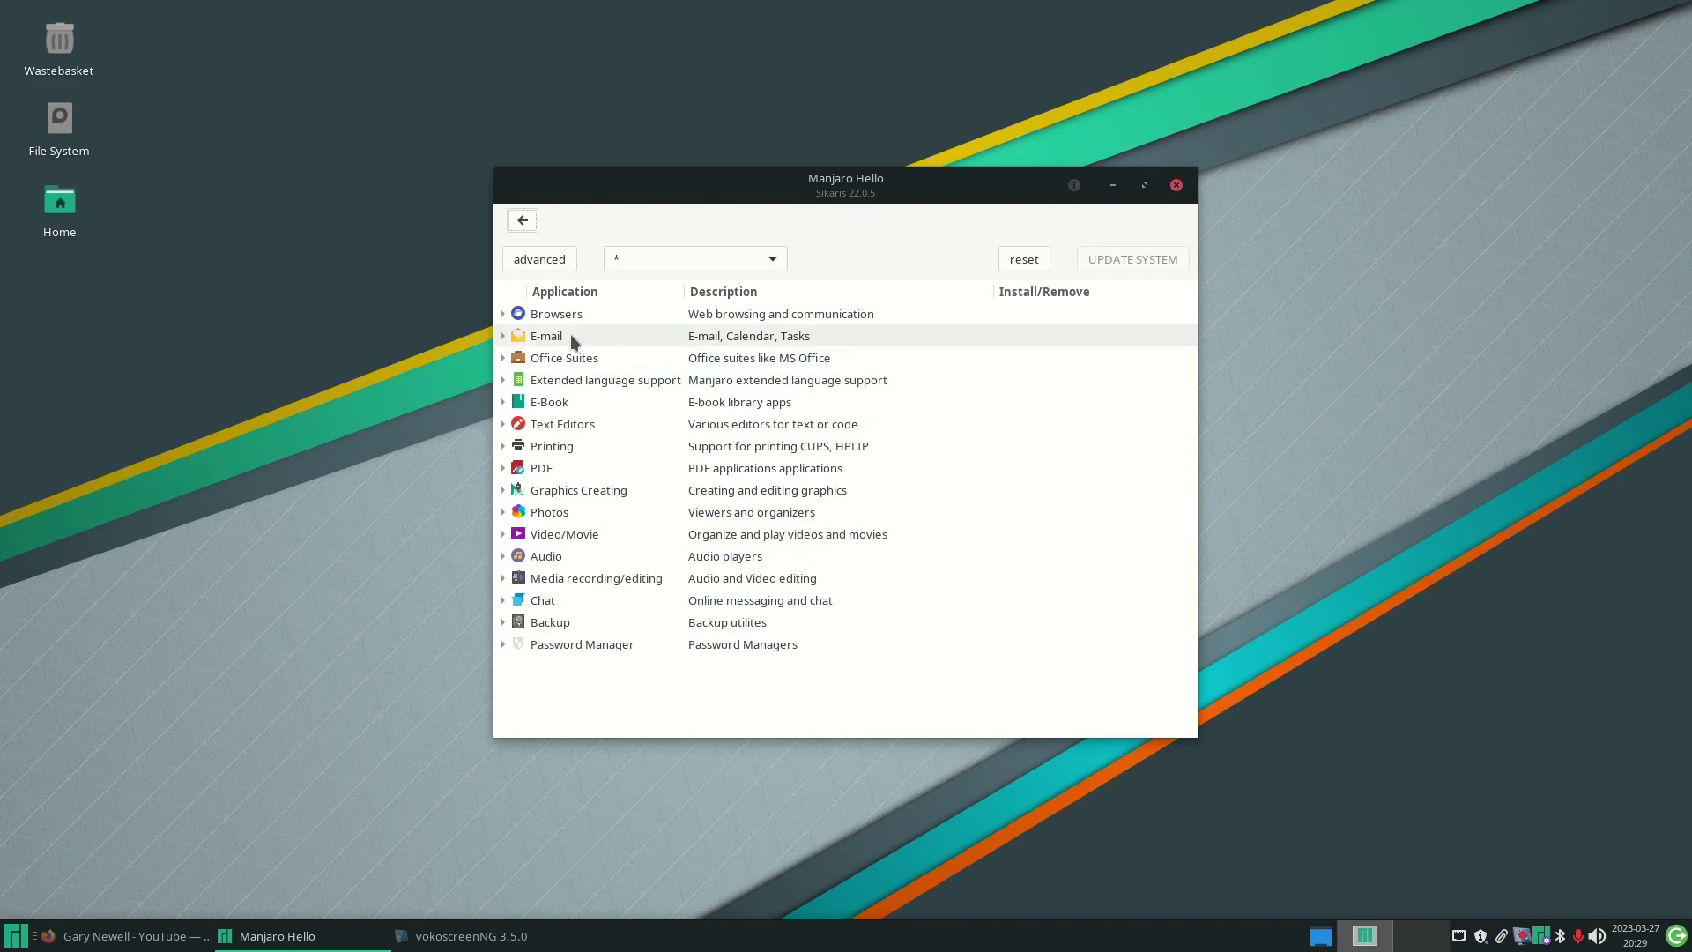
left_click(769, 261)
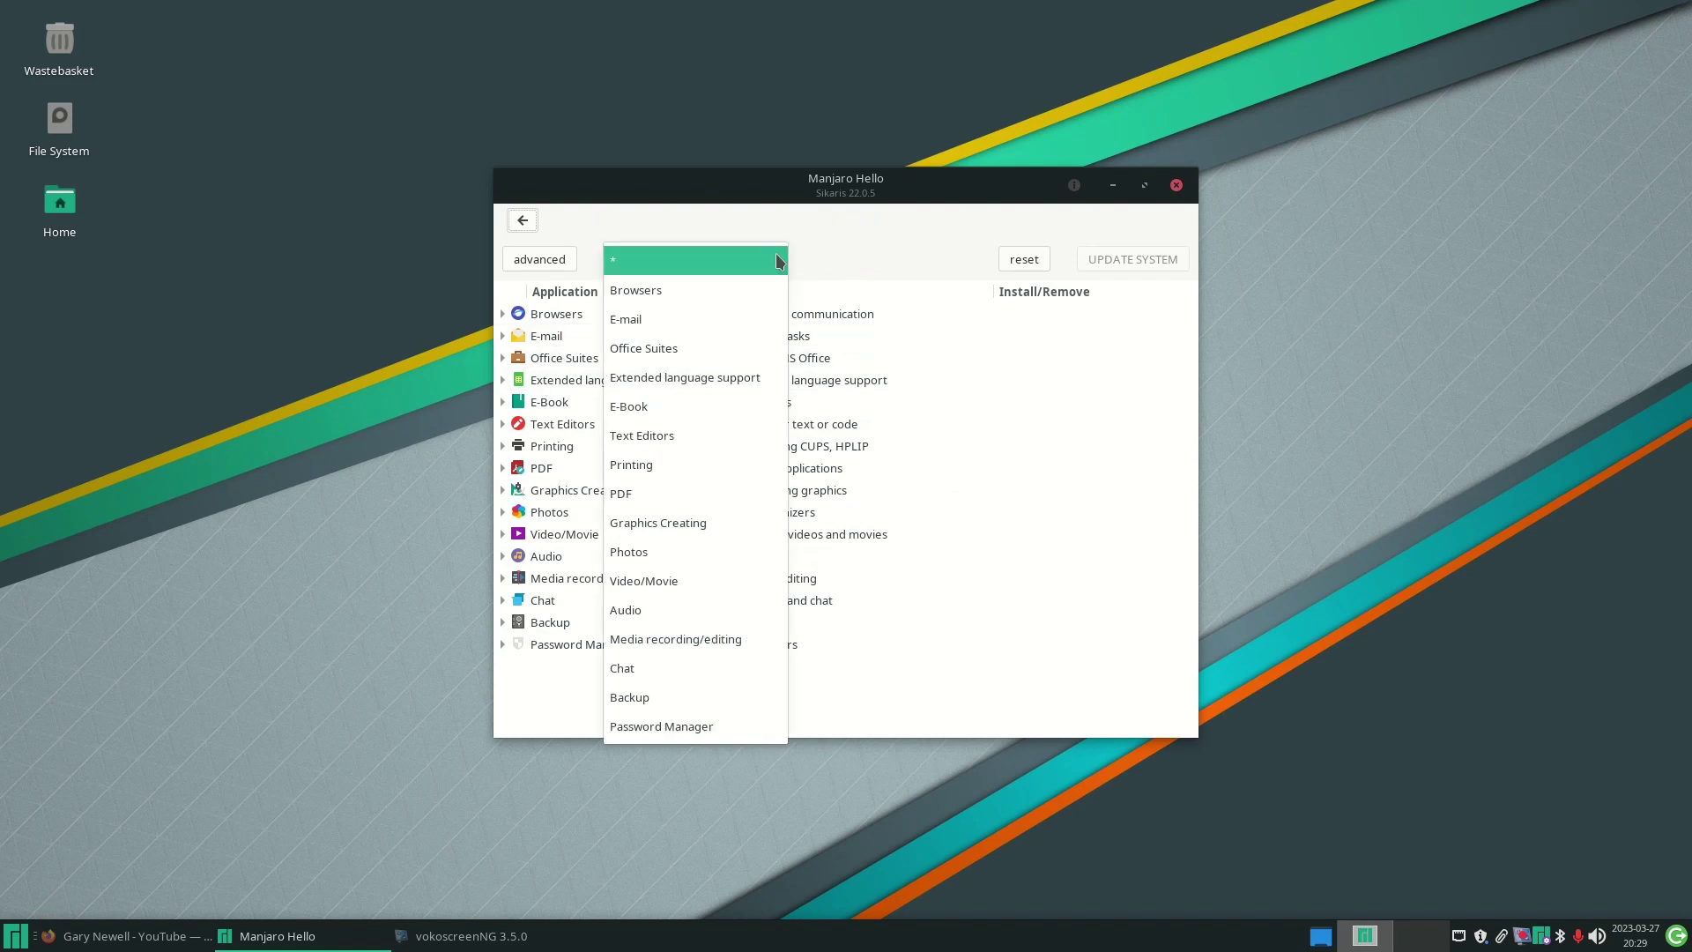
left_click(776, 260)
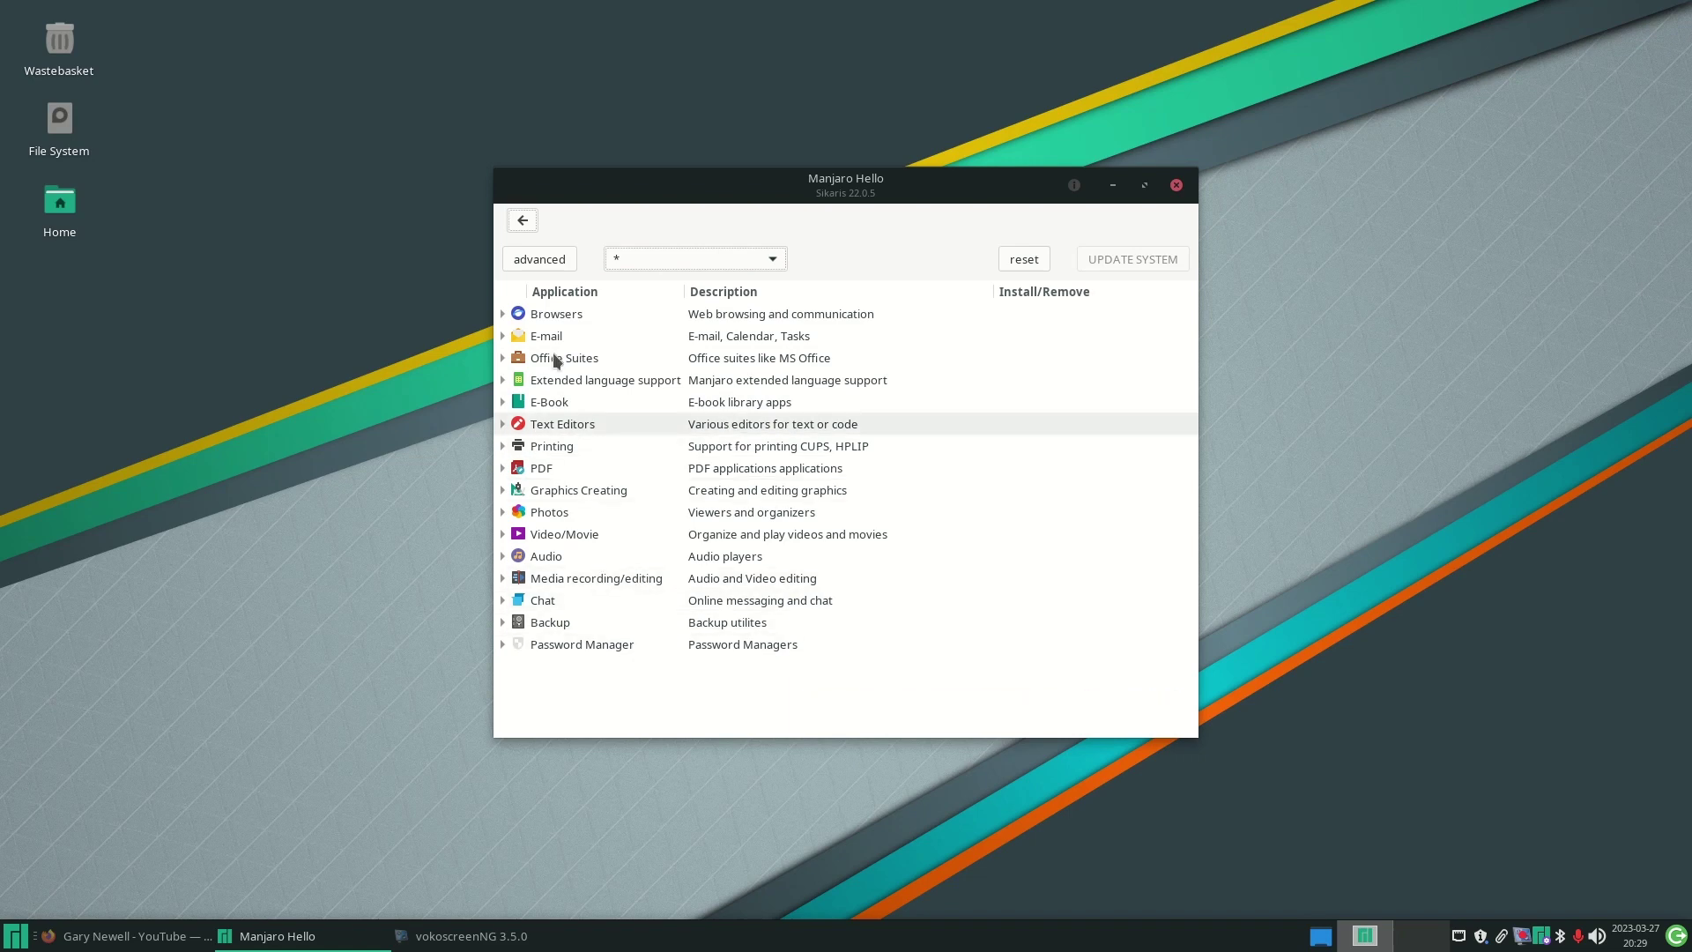
left_click(502, 313)
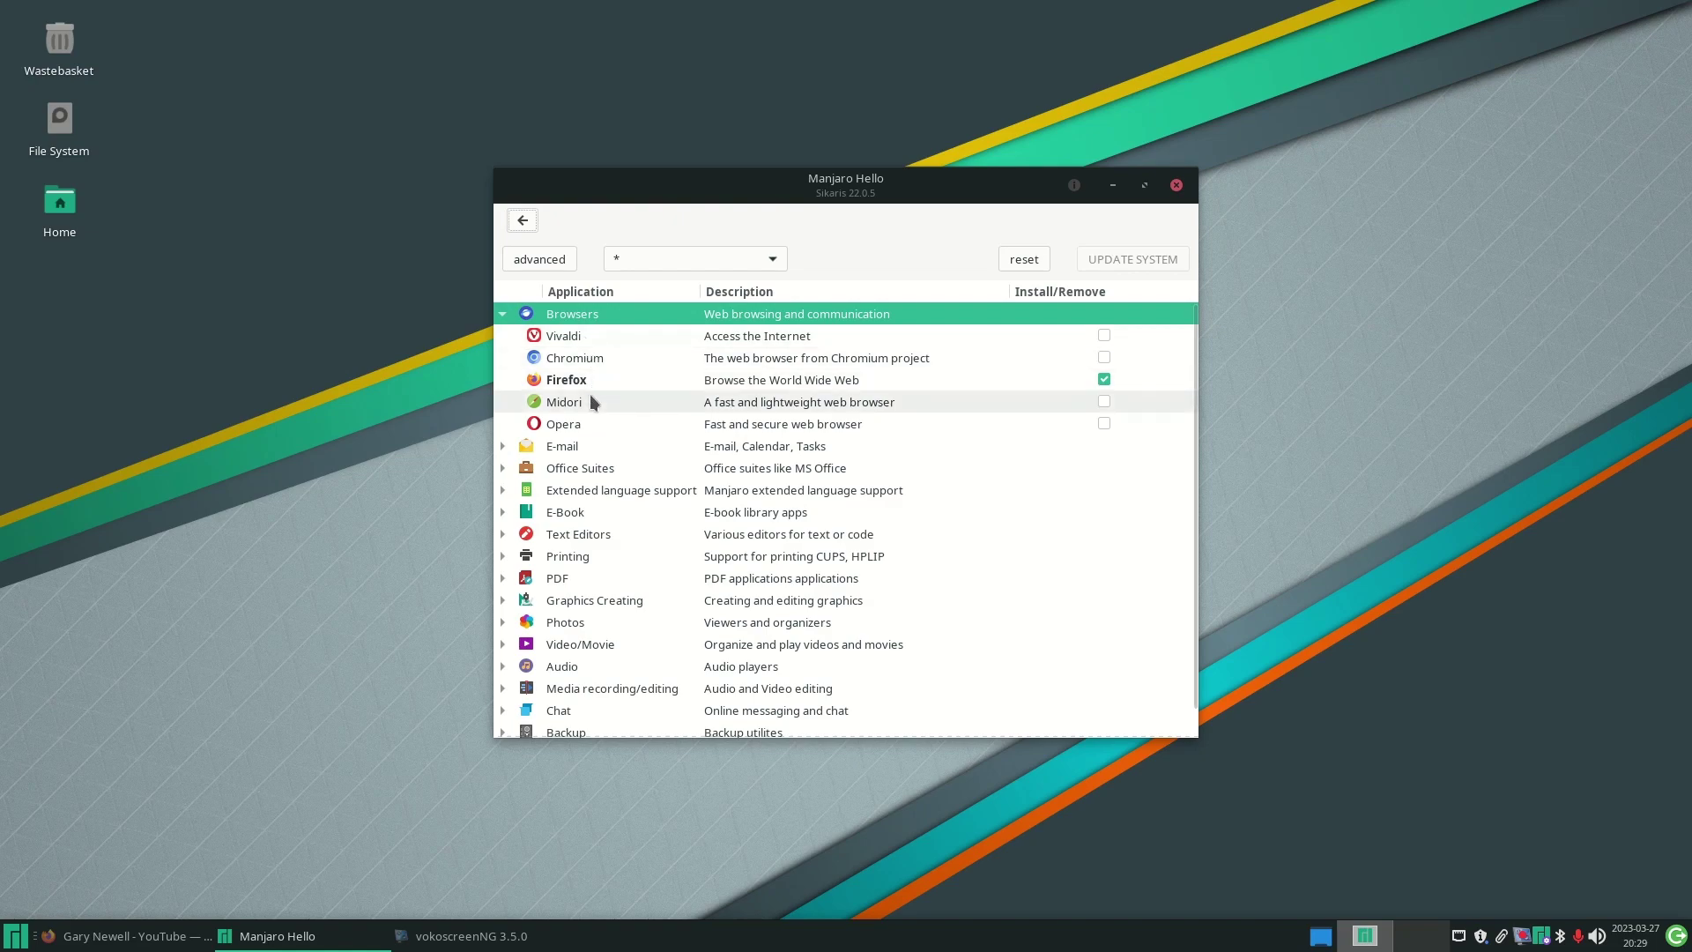
left_click(505, 315)
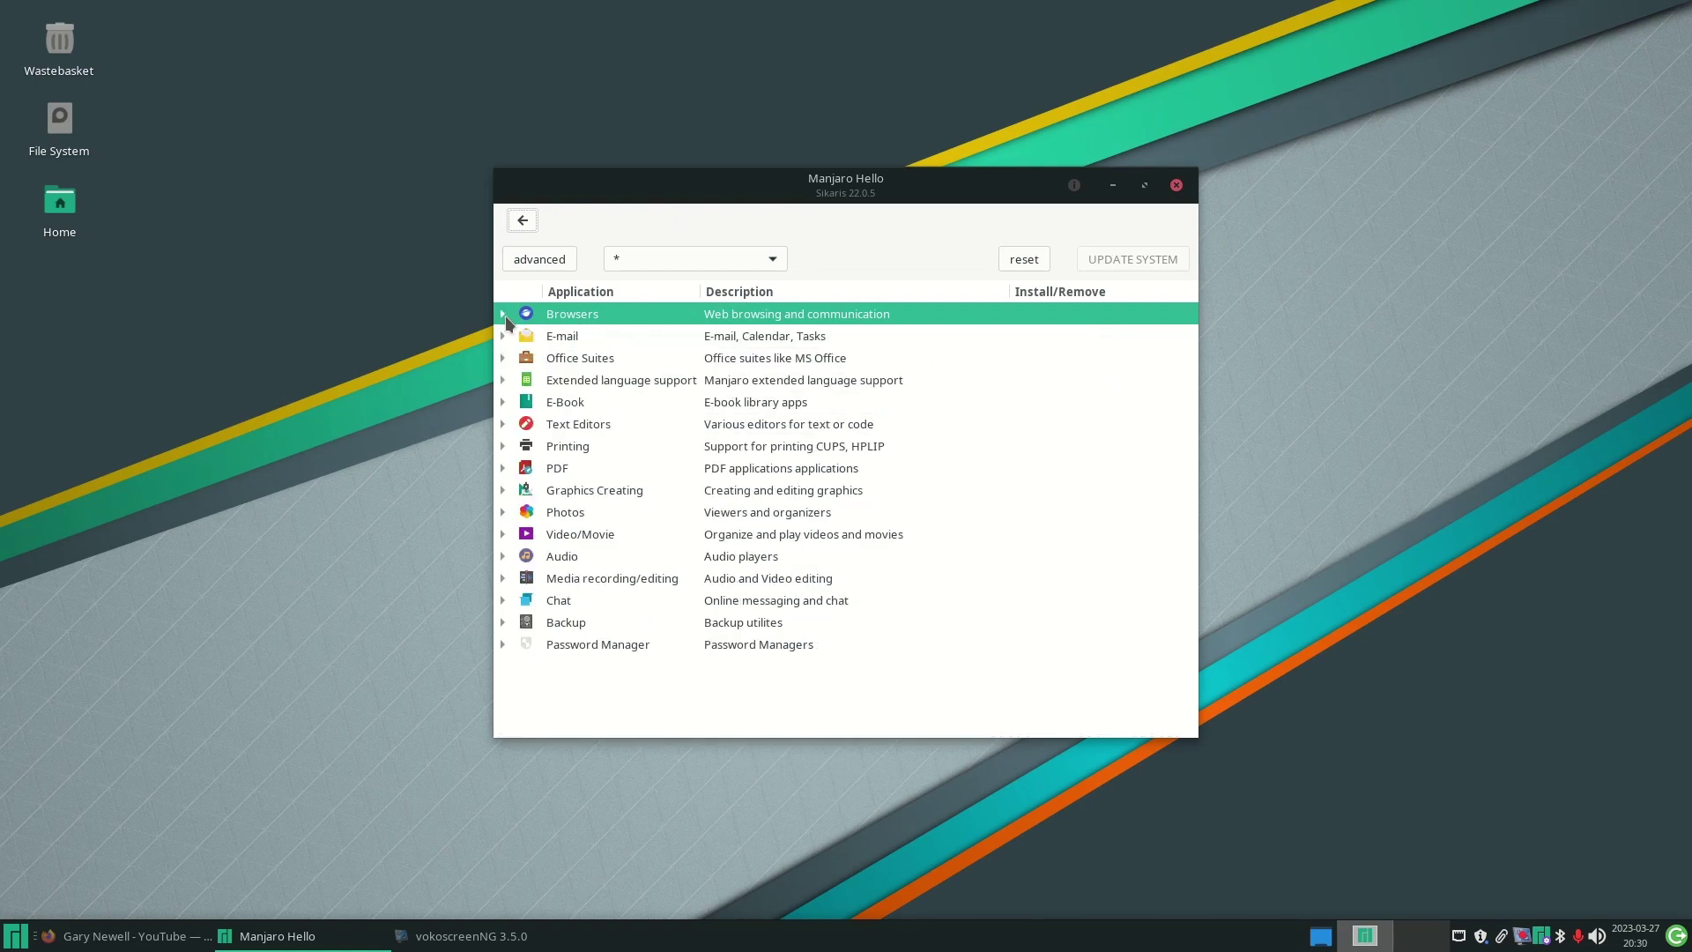
left_click(505, 335)
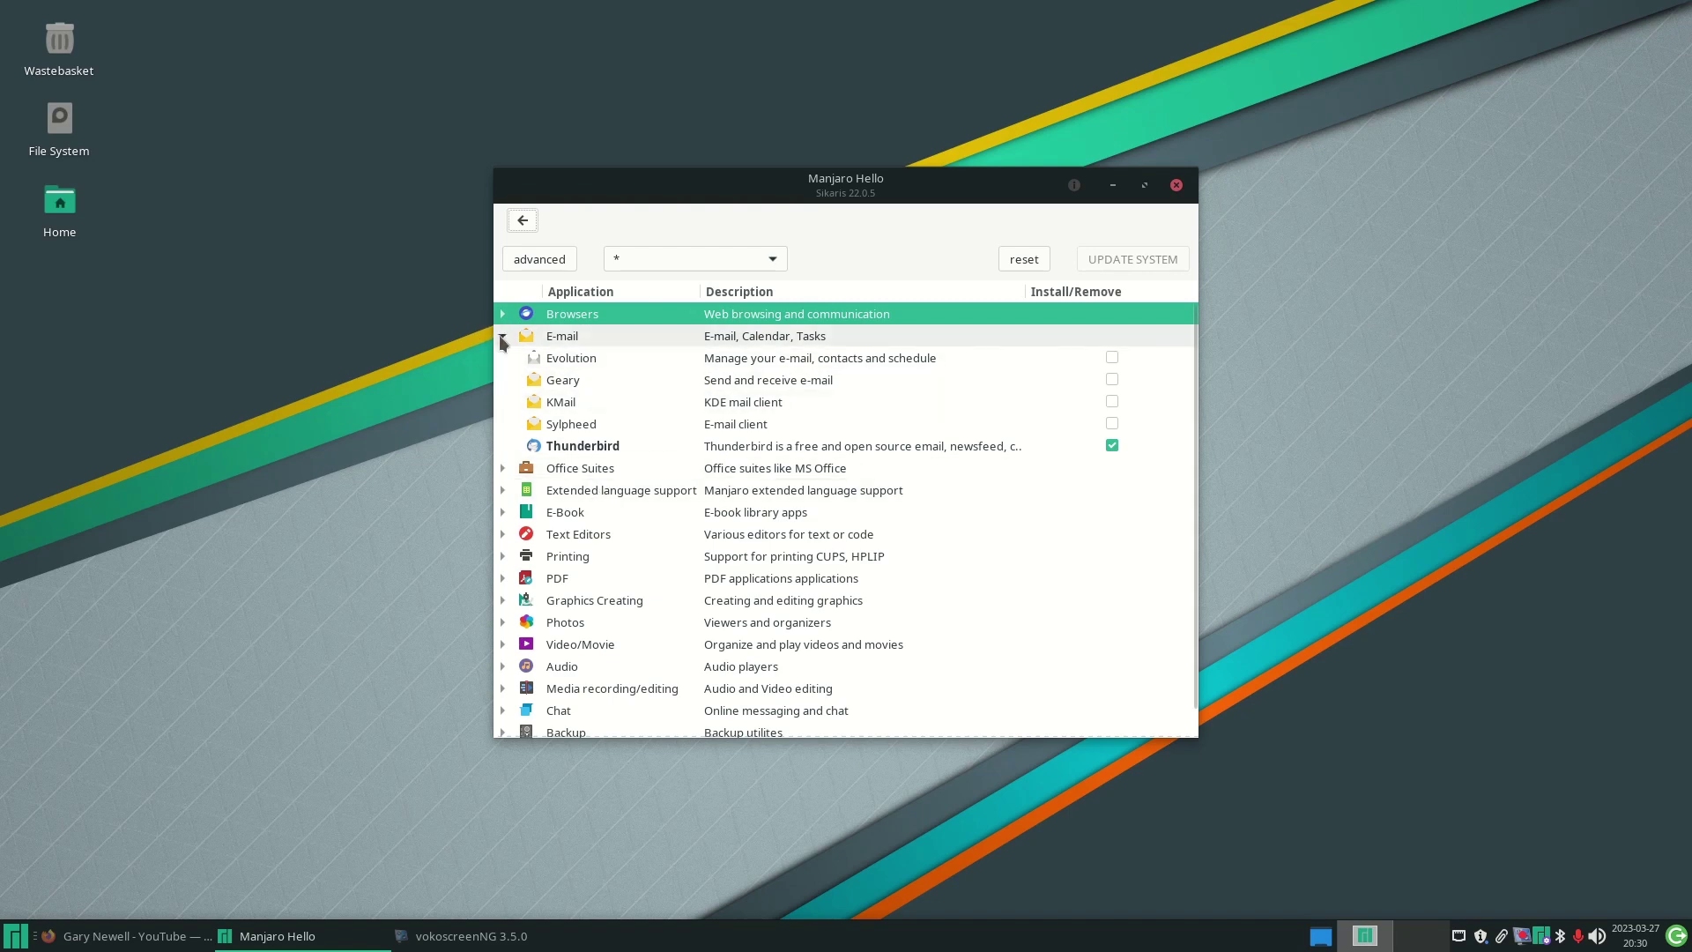
left_click(502, 335)
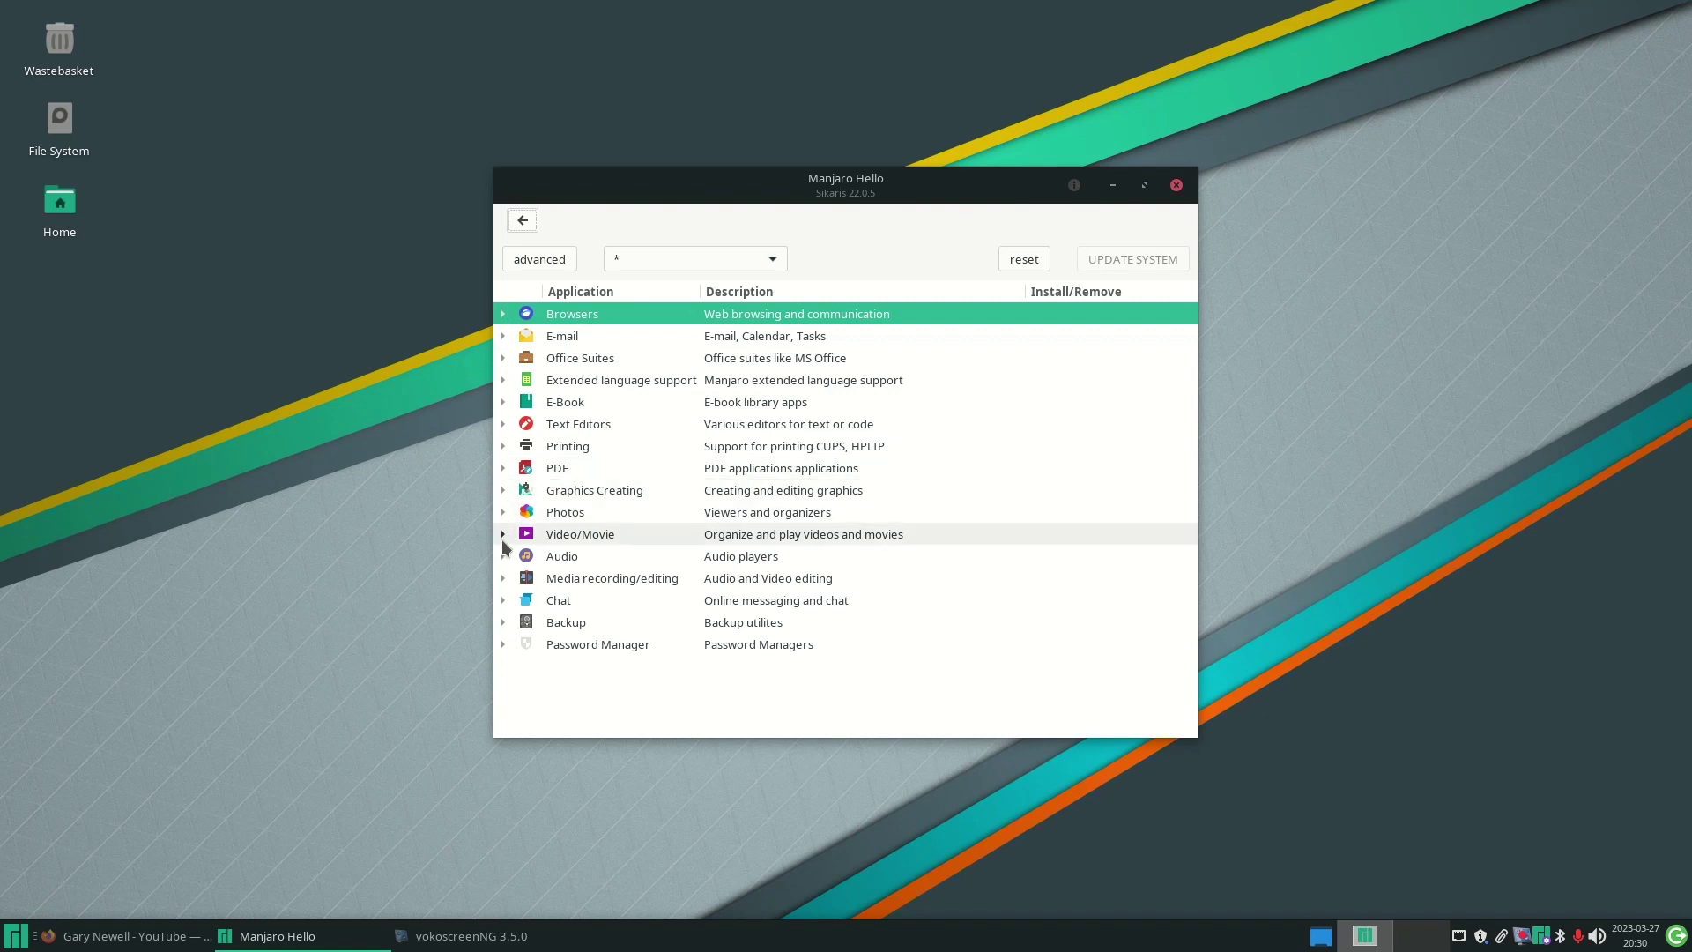
left_click(502, 538)
left_click(502, 539)
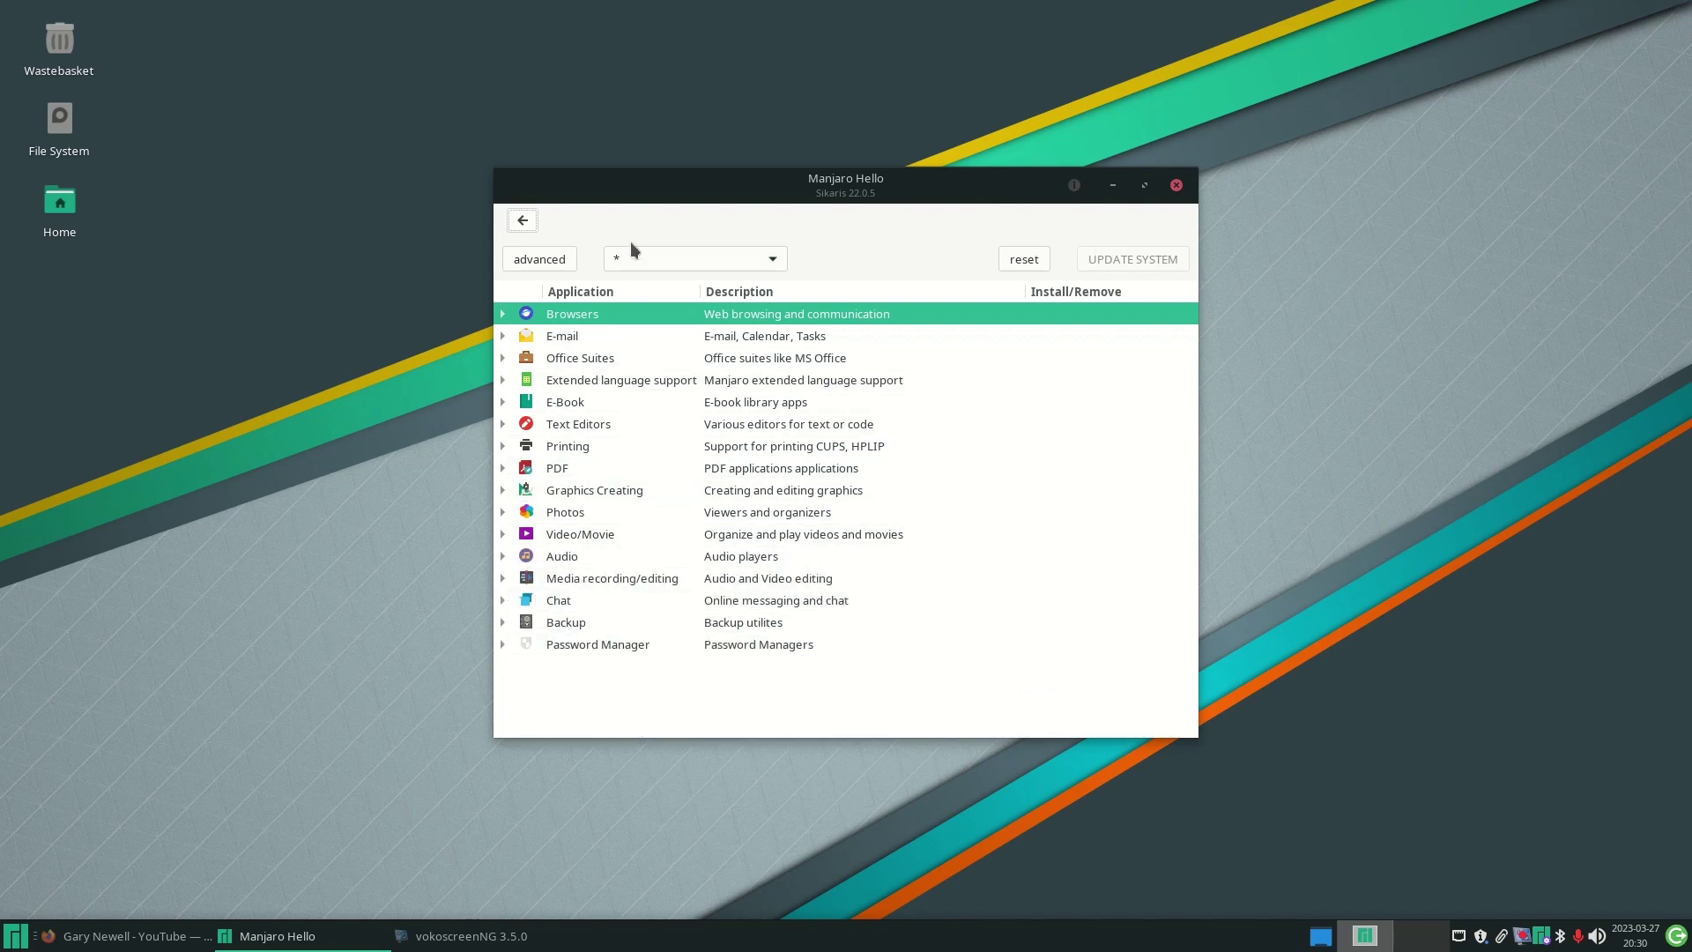
- Filter the category list to Video/Movie, then return it to all categories (*)
left_click(766, 259)
left_click(769, 262)
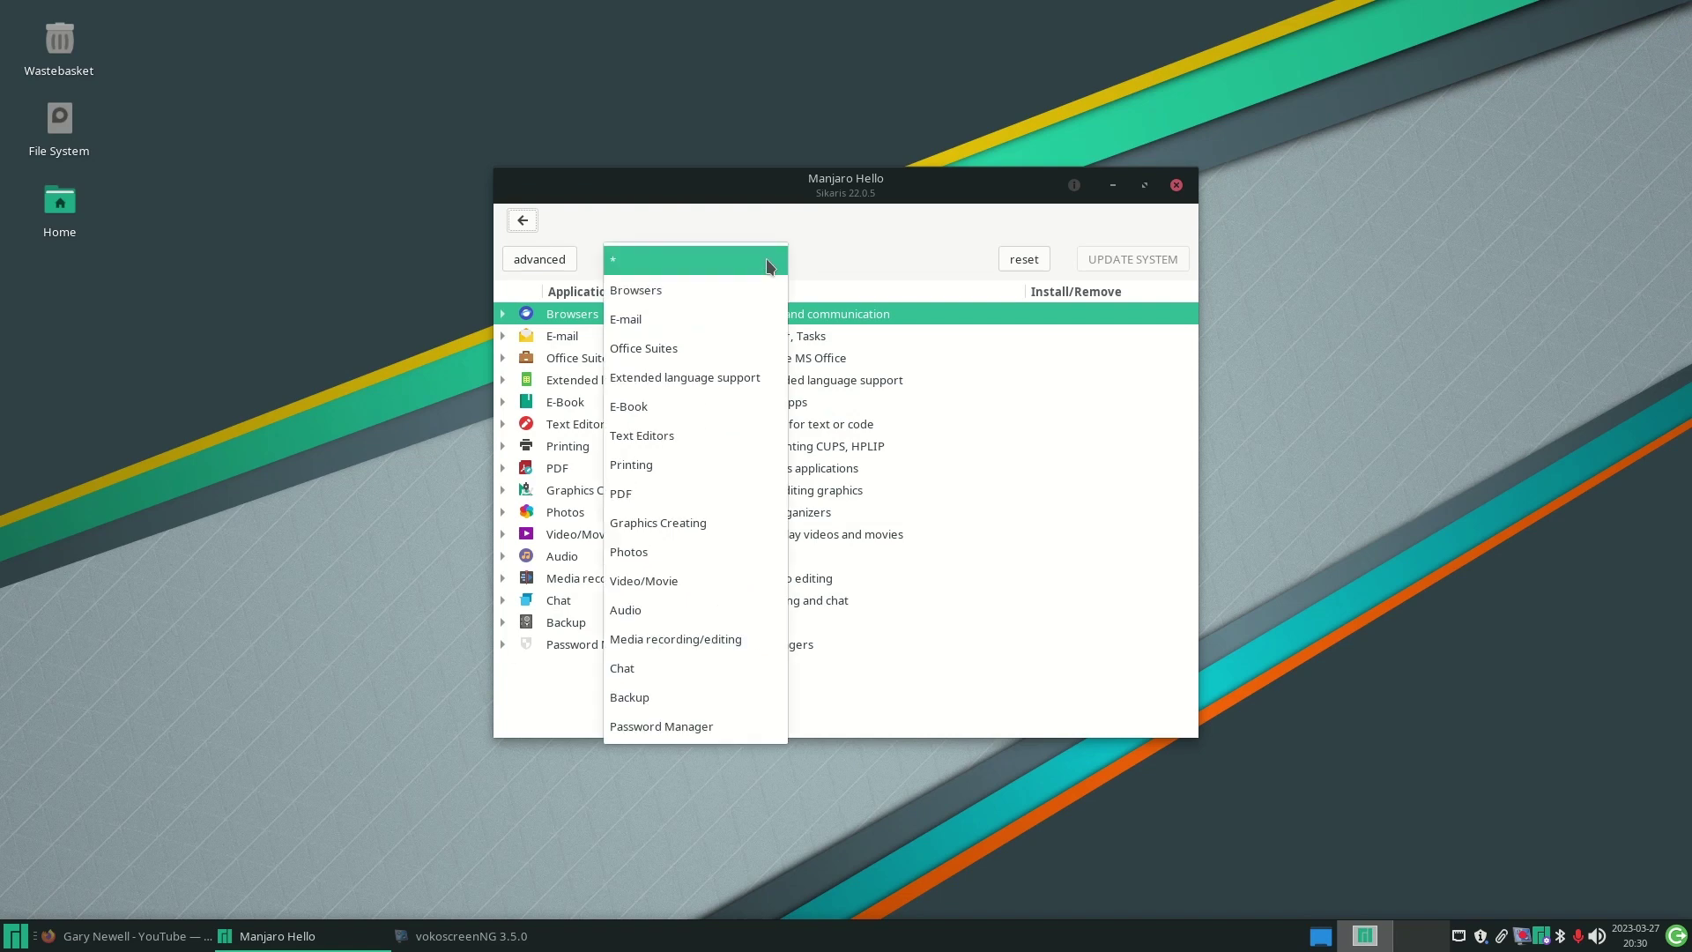
left_click(686, 584)
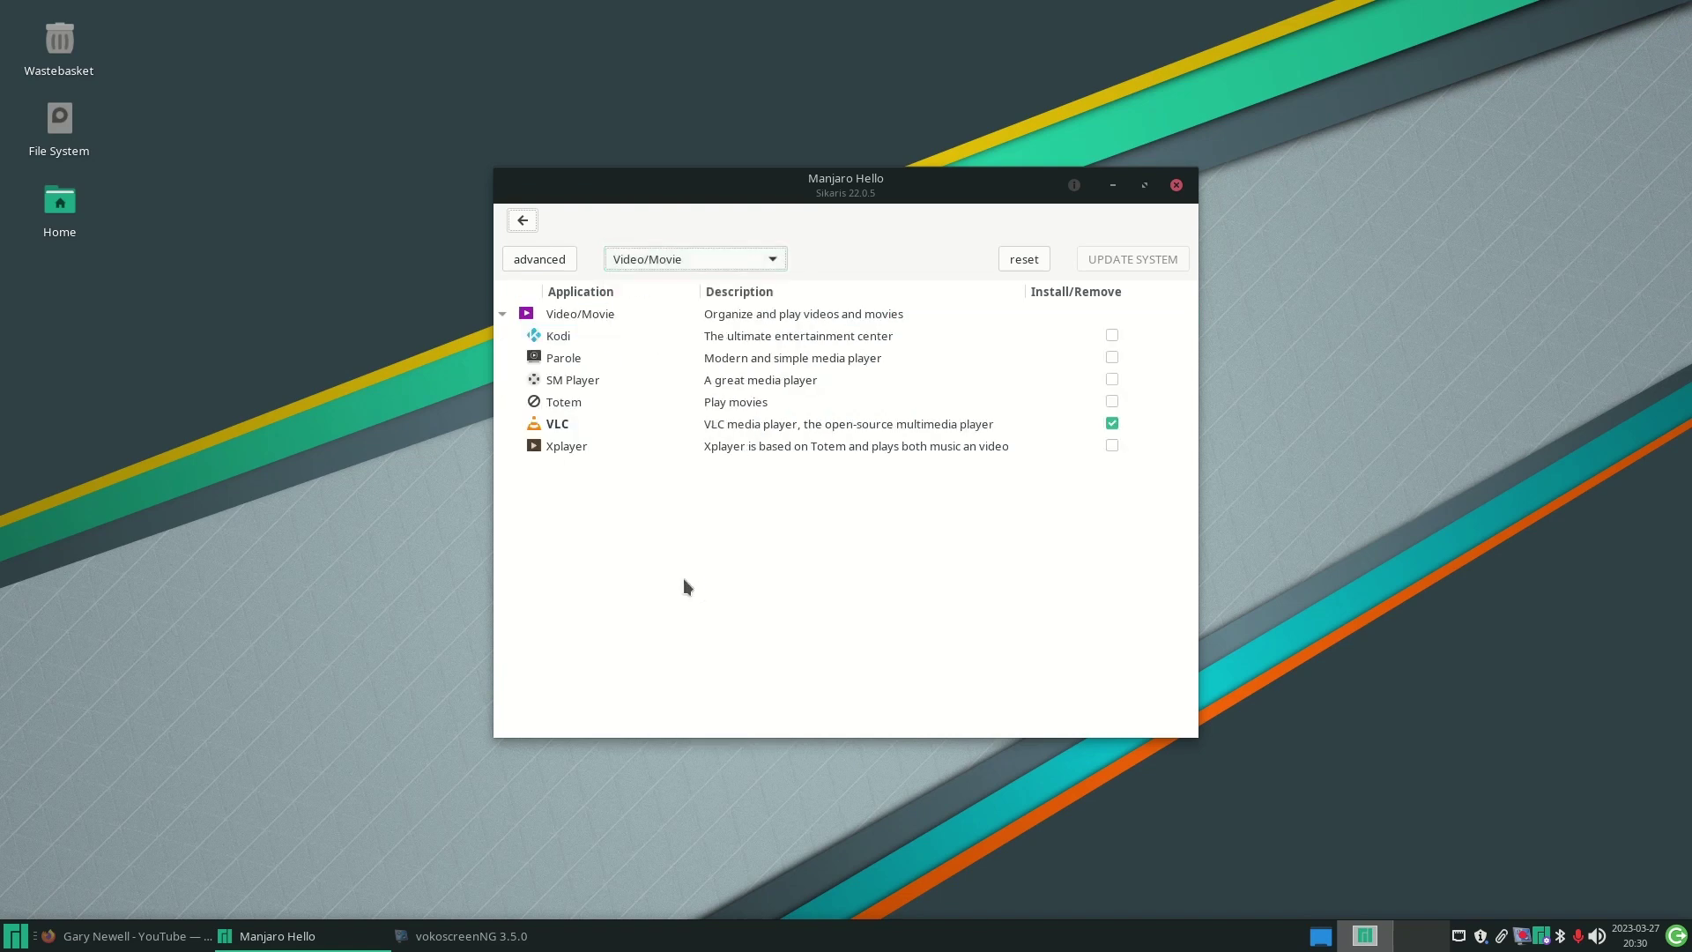
left_click(770, 255)
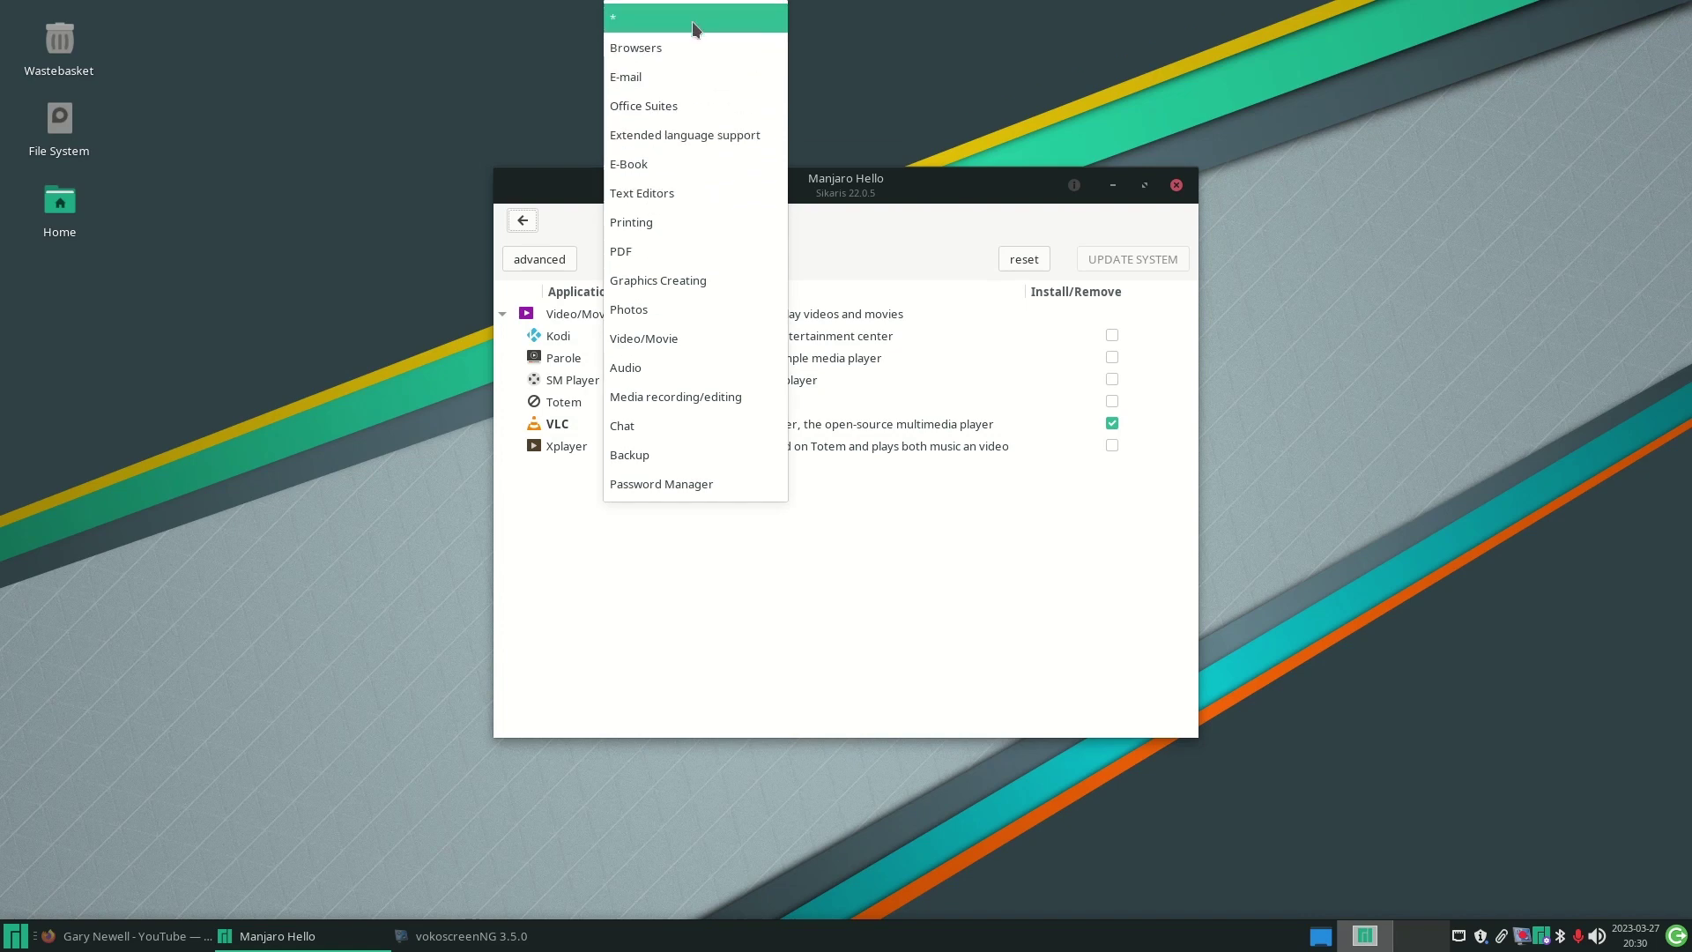
left_click(676, 22)
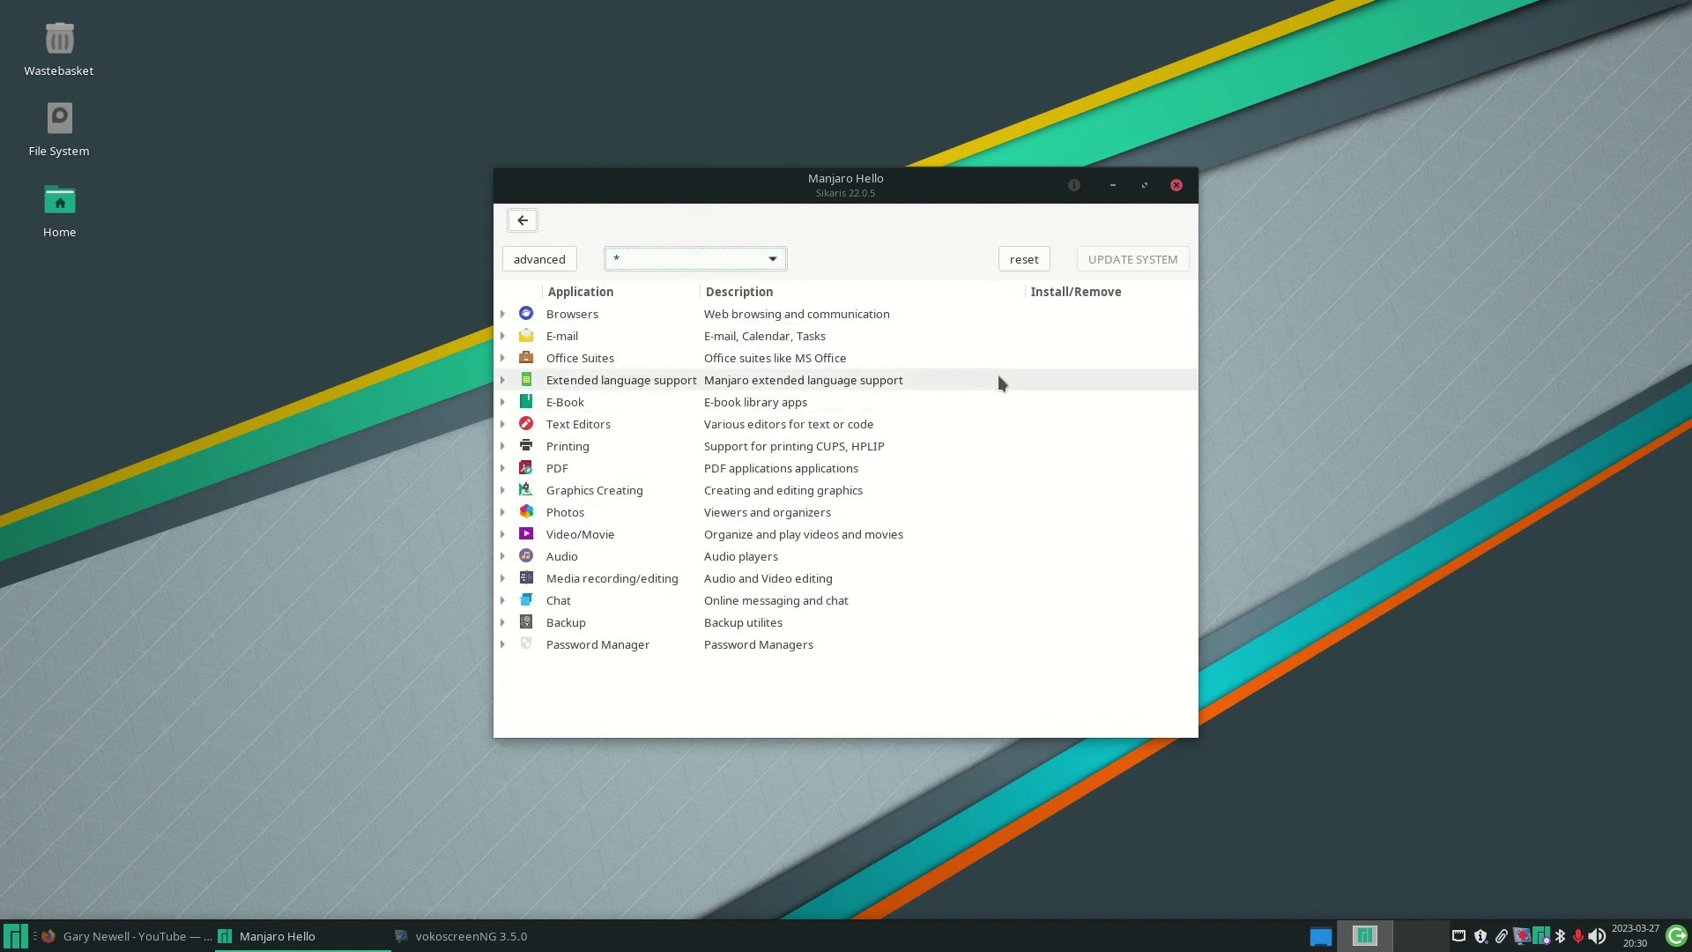
- Toggle the advanced File Sharing, System Tools and Virtual Computing categories, ending hidden, then close Manjaro Hello
left_click(556, 259)
left_click(556, 259)
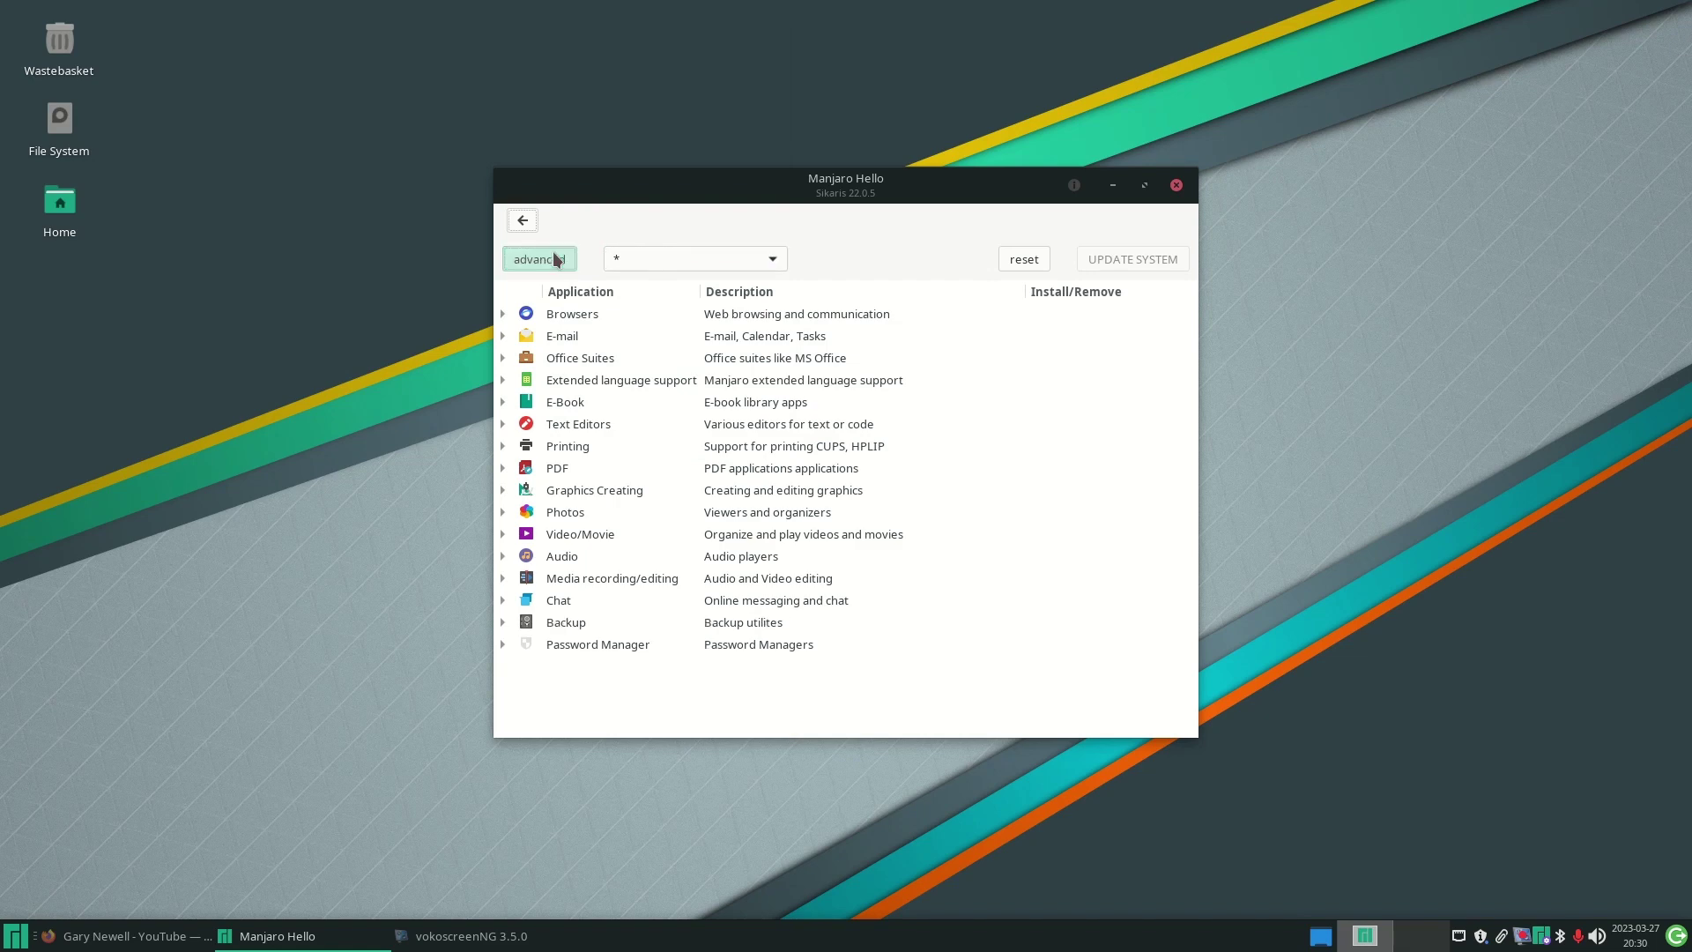
left_click(556, 259)
left_click(556, 258)
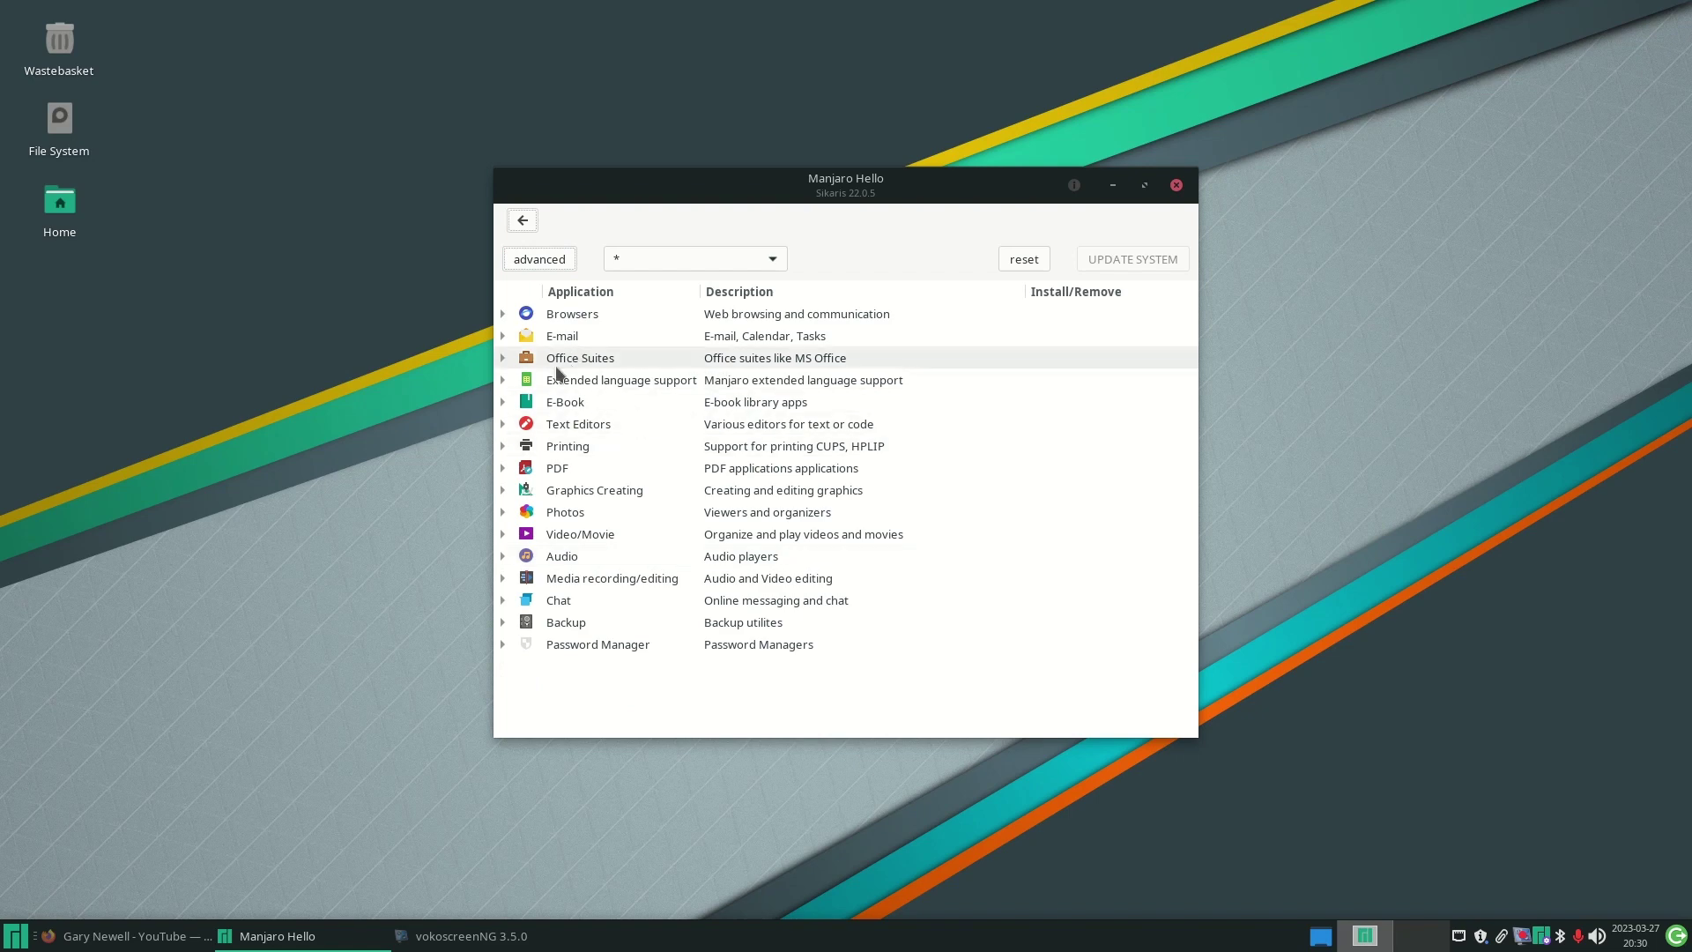
left_click(536, 259)
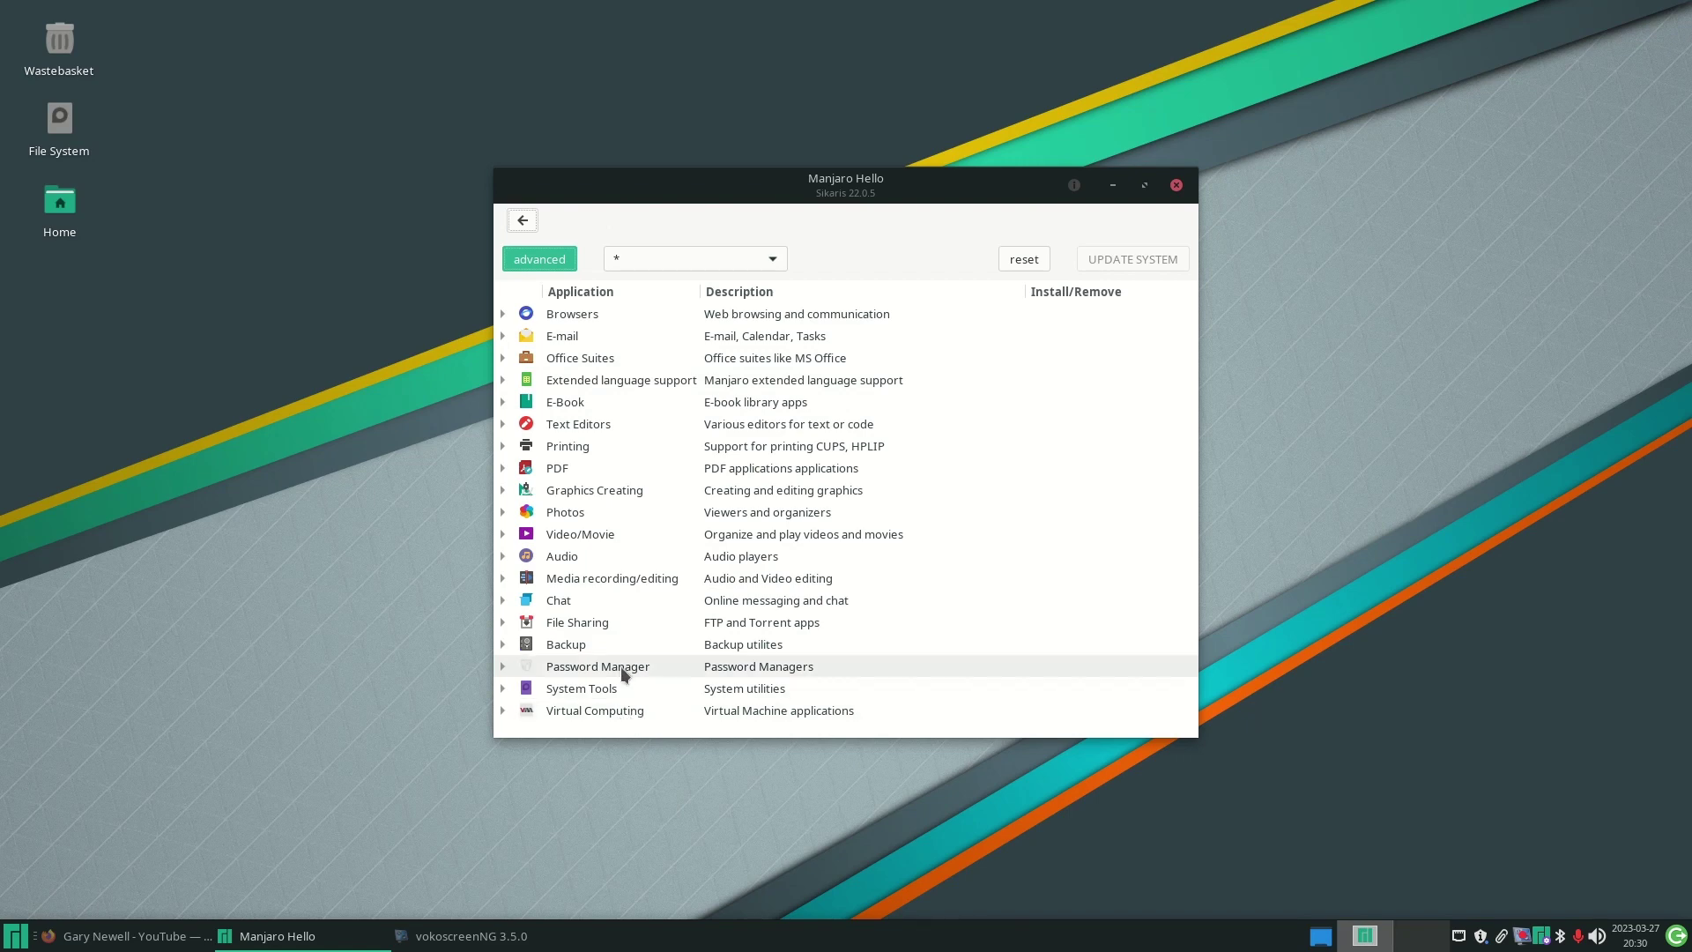
left_click(542, 256)
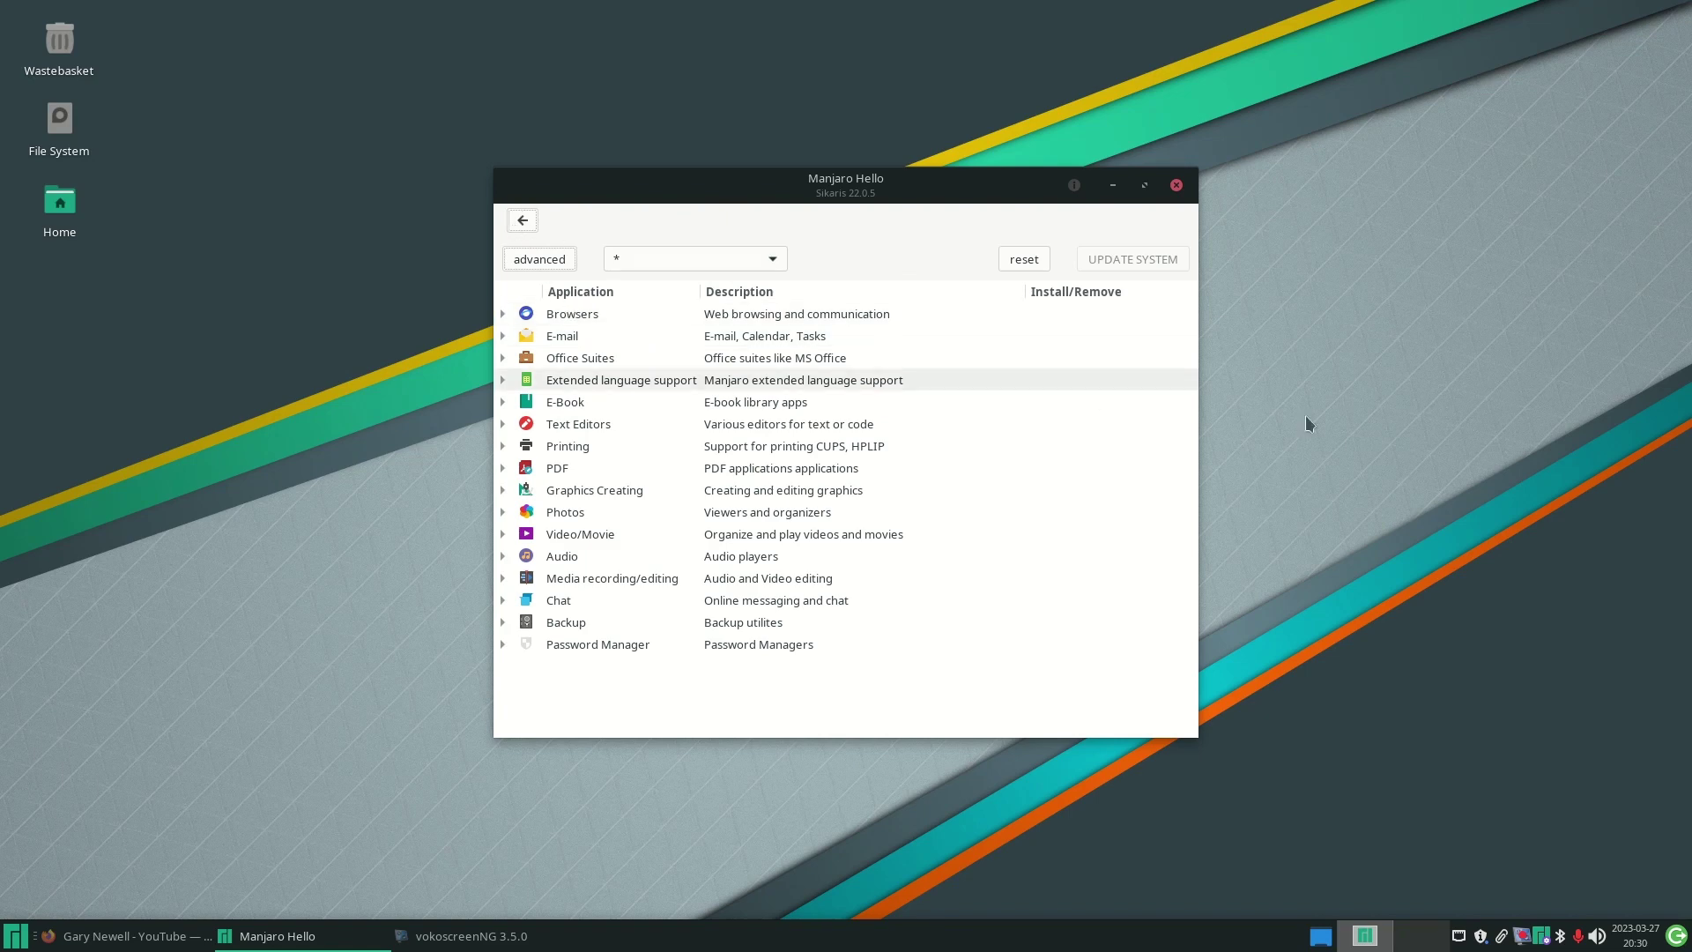
left_click(1177, 184)
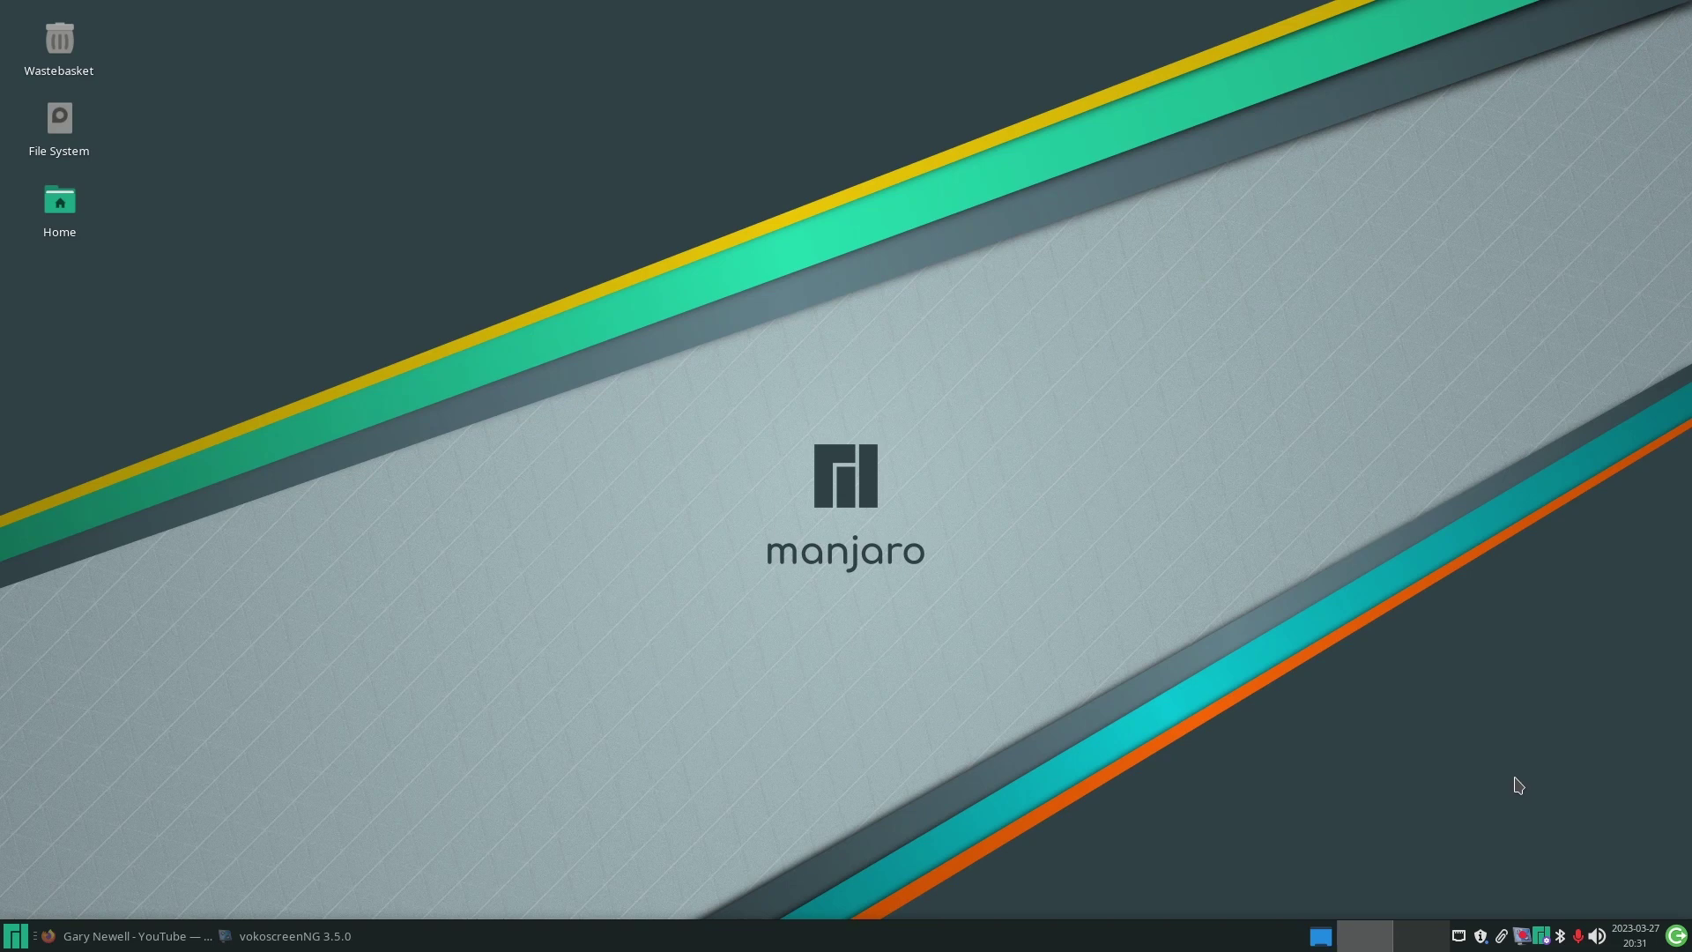
left_click(1462, 940)
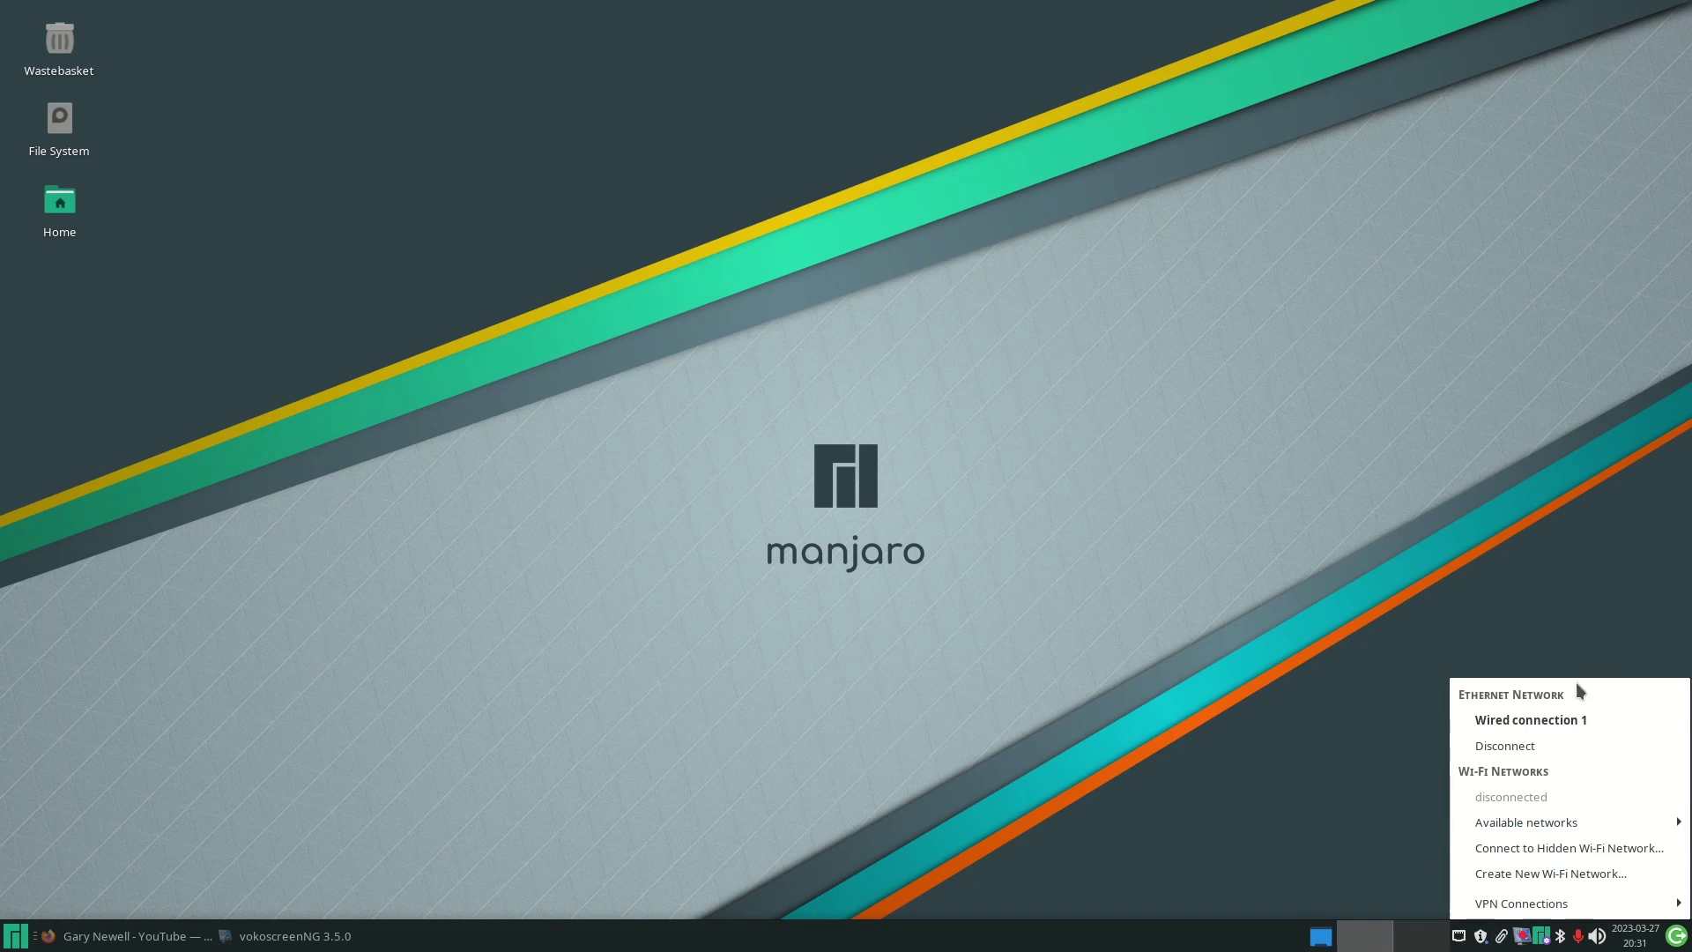
mouse_move(1490, 824)
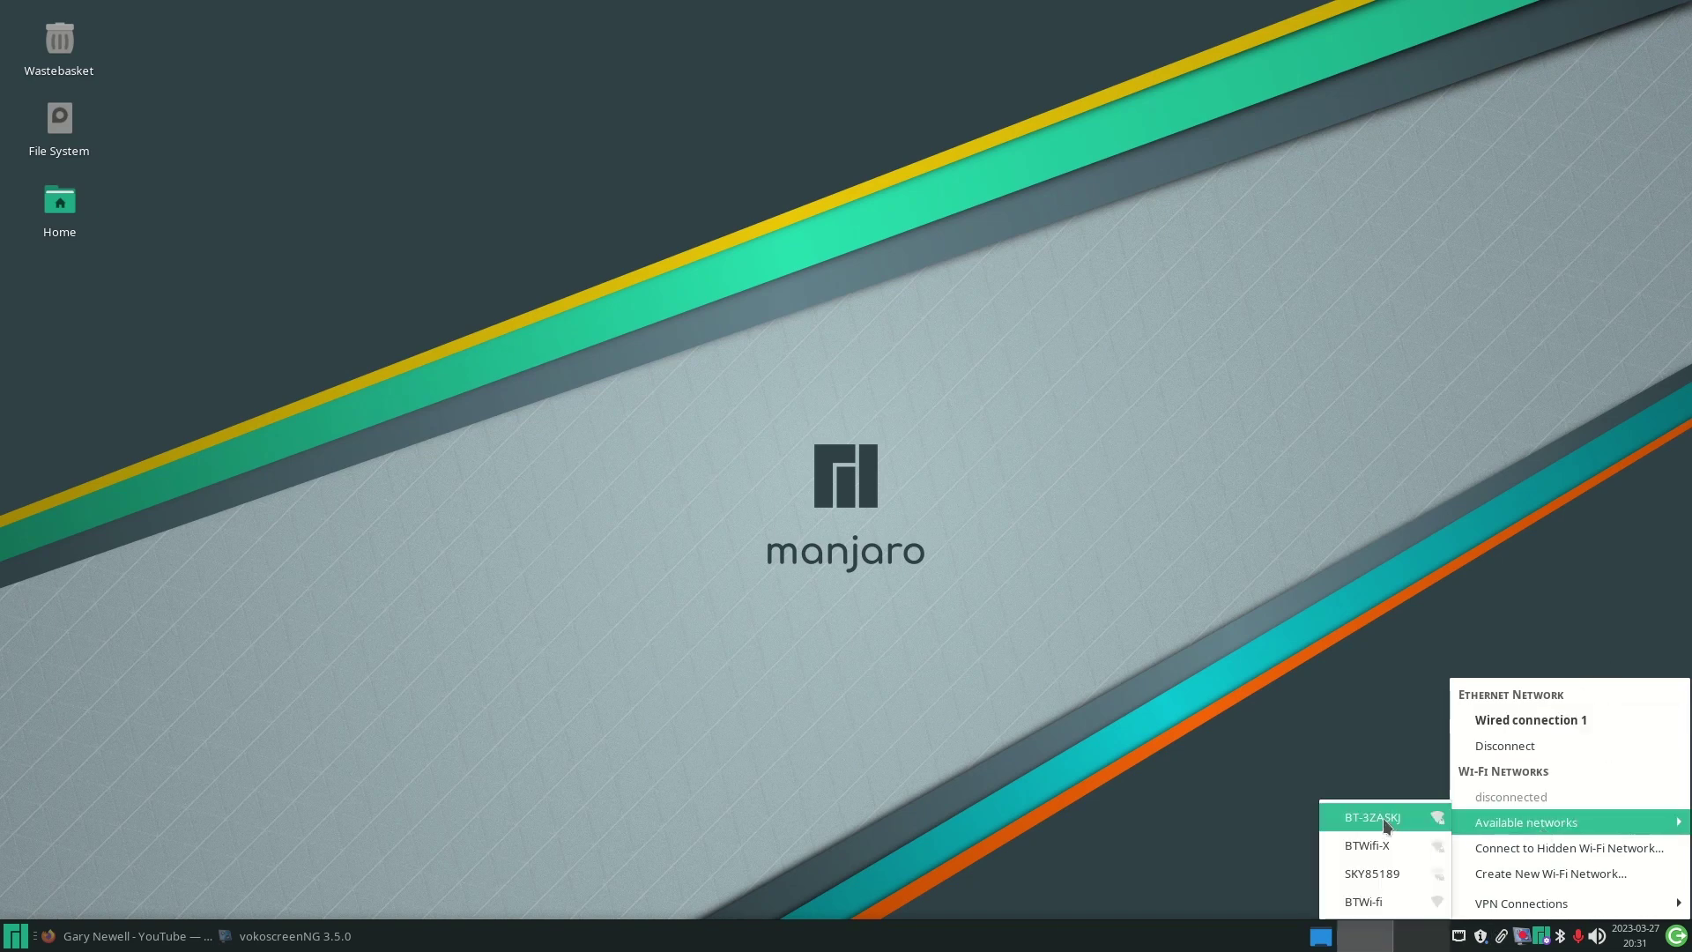
left_click(1287, 615)
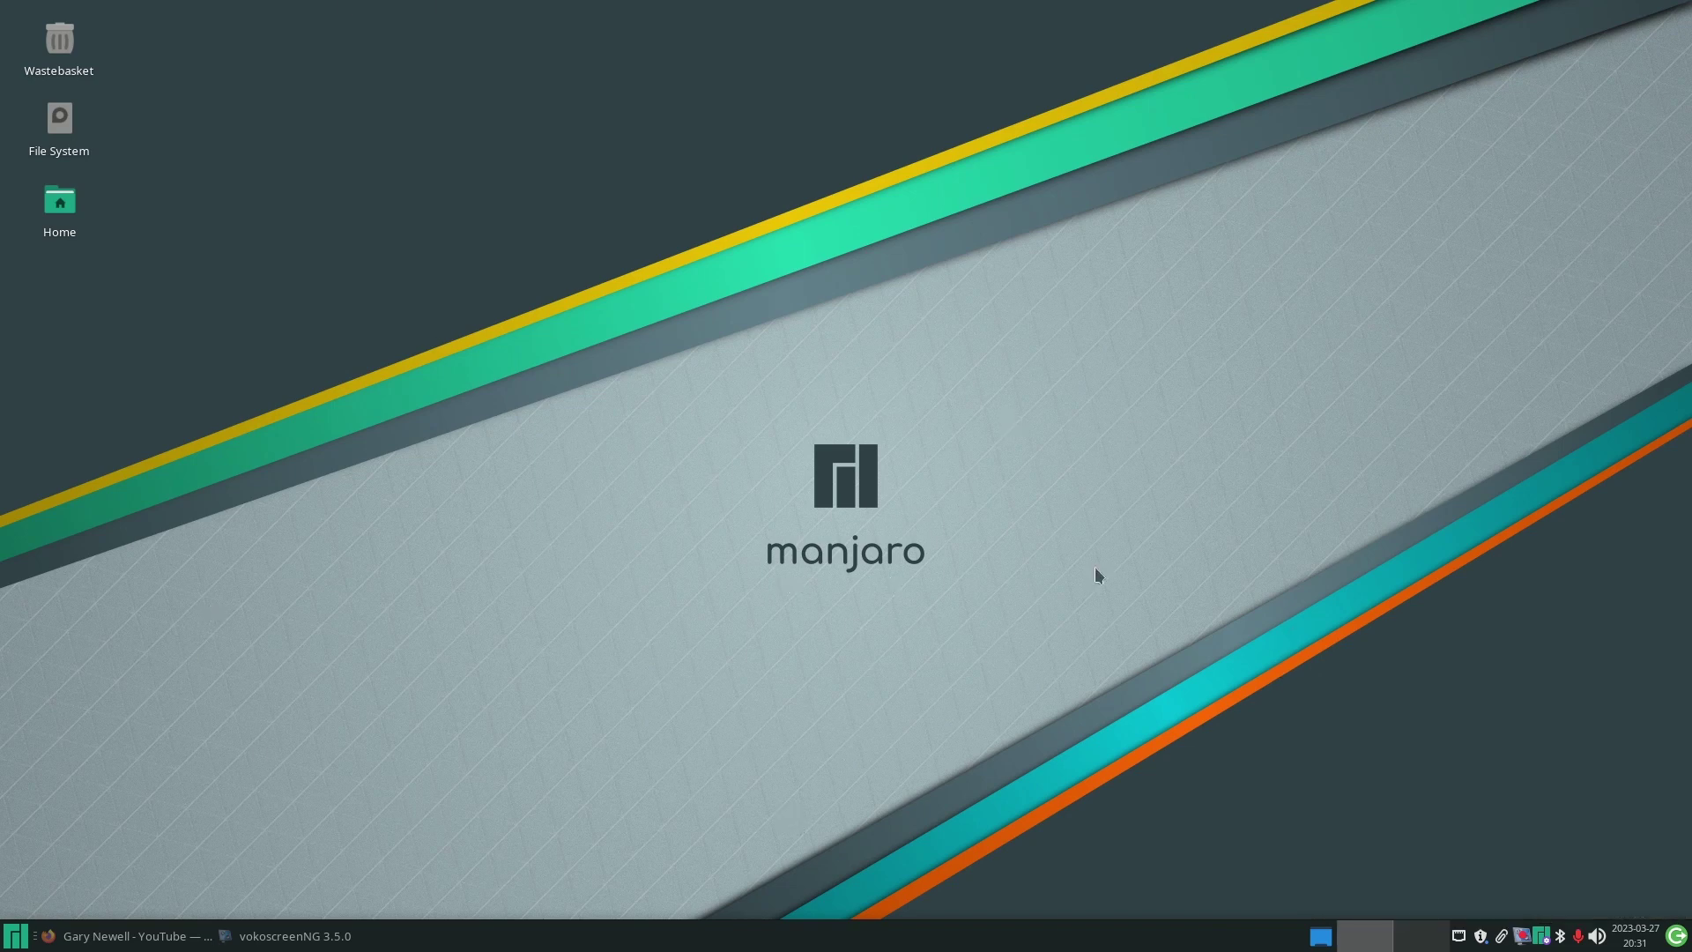
- Open Desktop Settings from the desktop menu, scroll the wallpapers, and choose the backgrounds folder
right_click(624, 363)
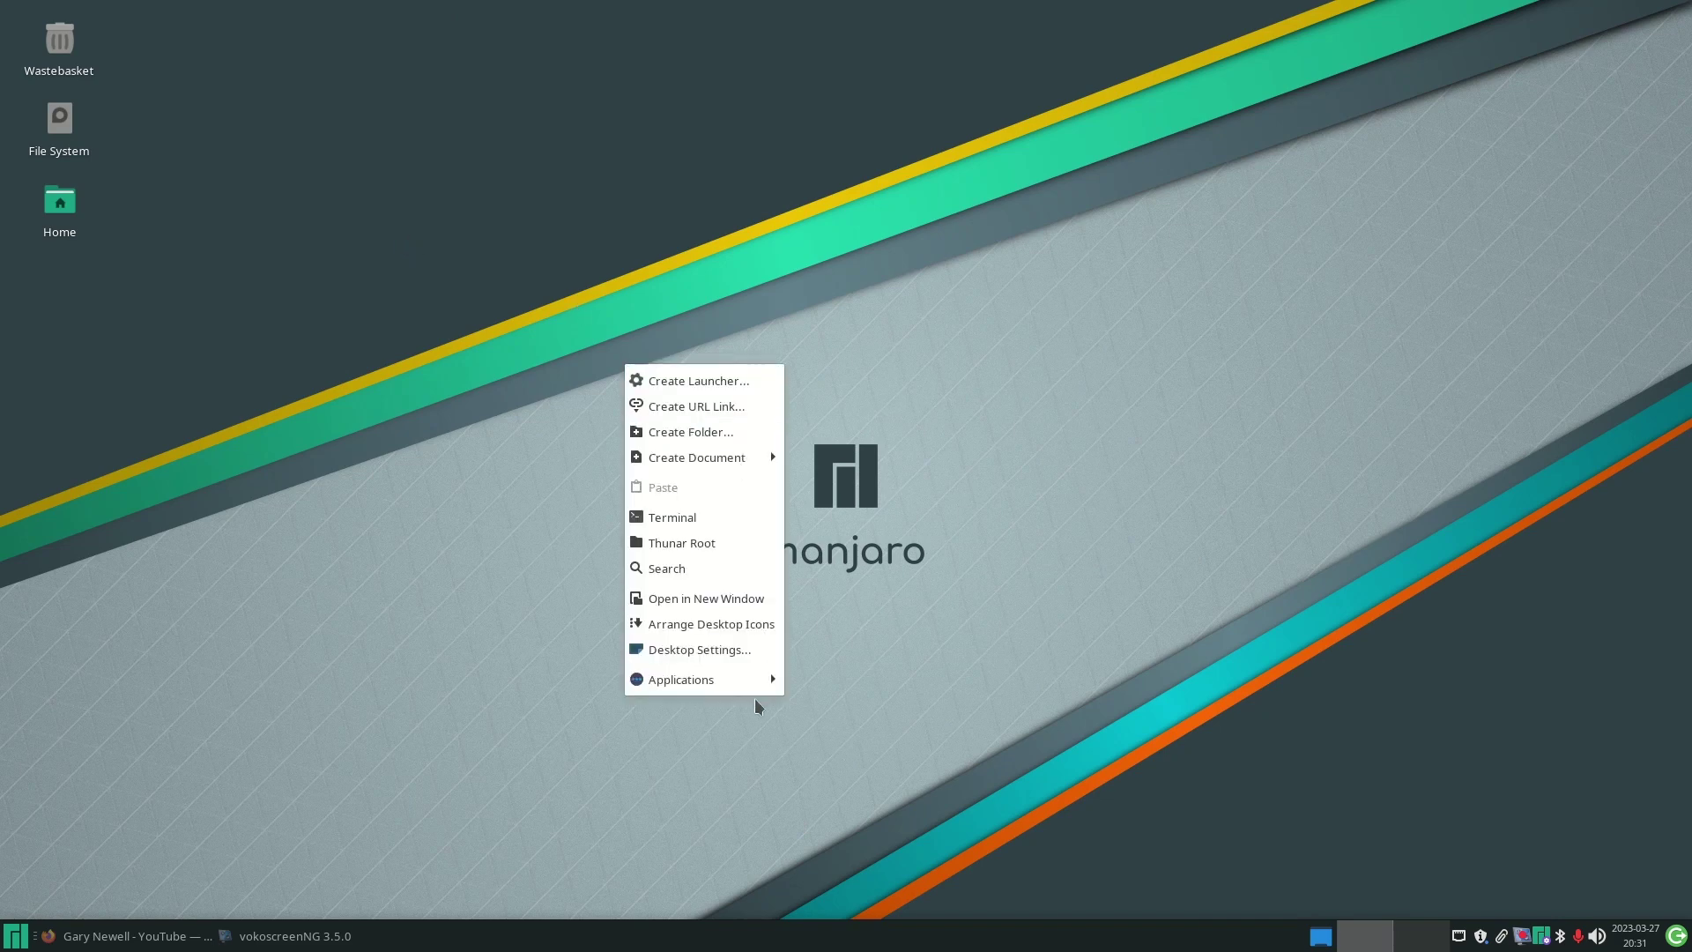
left_click(691, 645)
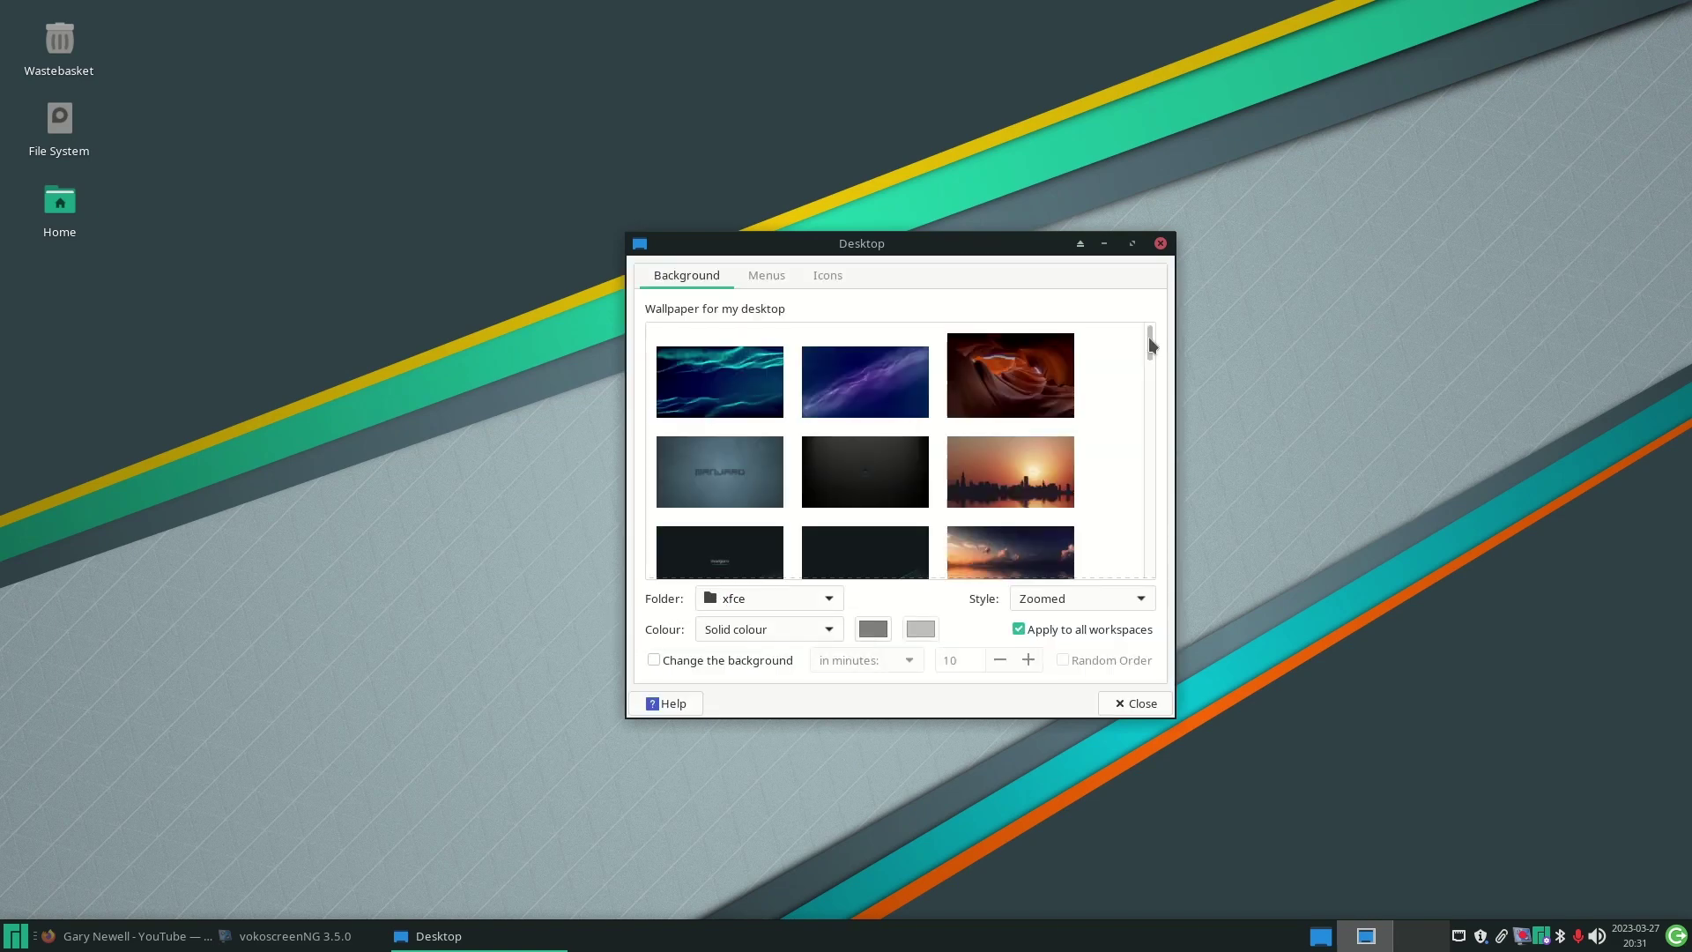
left_click_drag(1150, 336, 1121, 491)
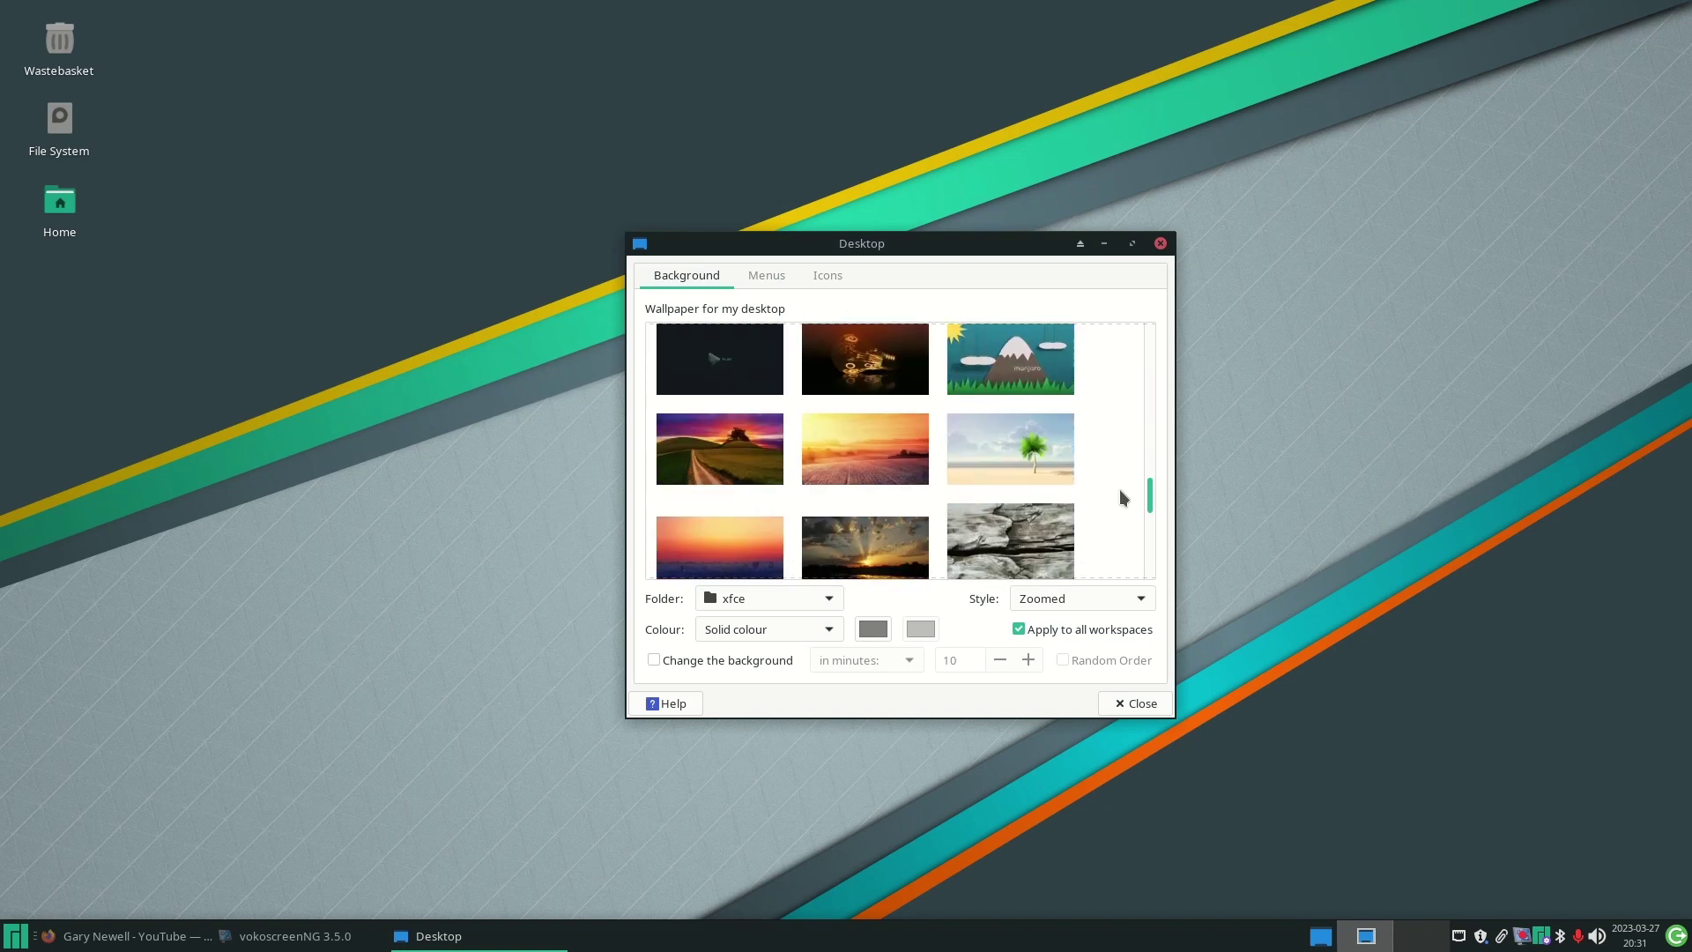
left_click(828, 602)
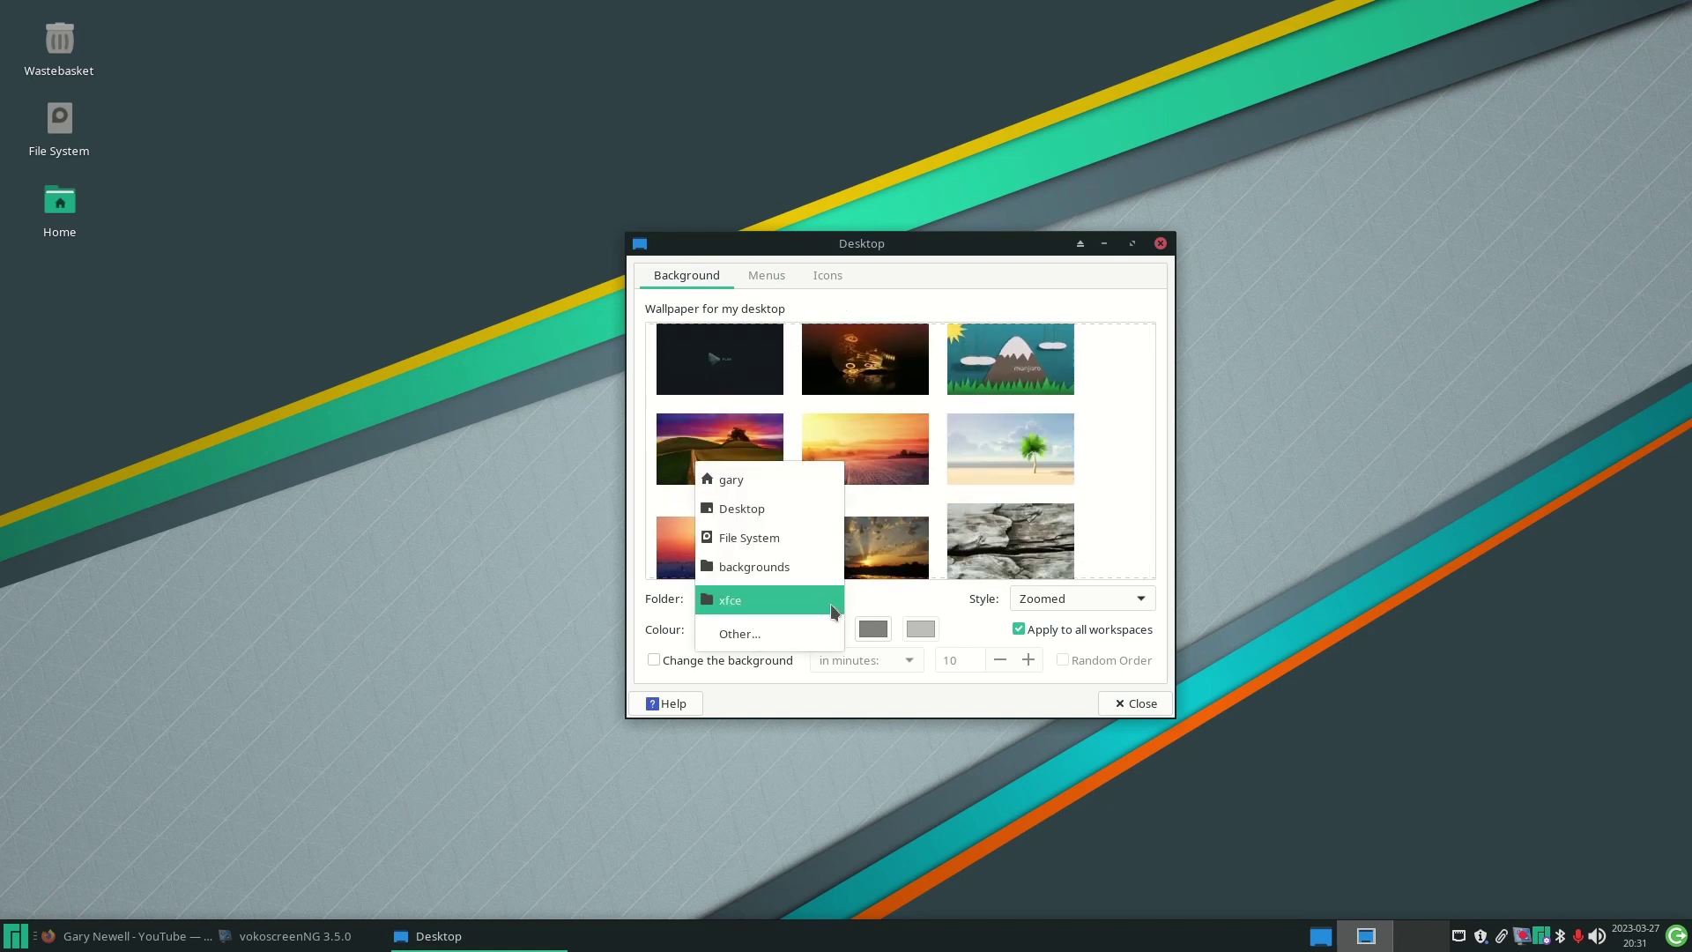
left_click(766, 566)
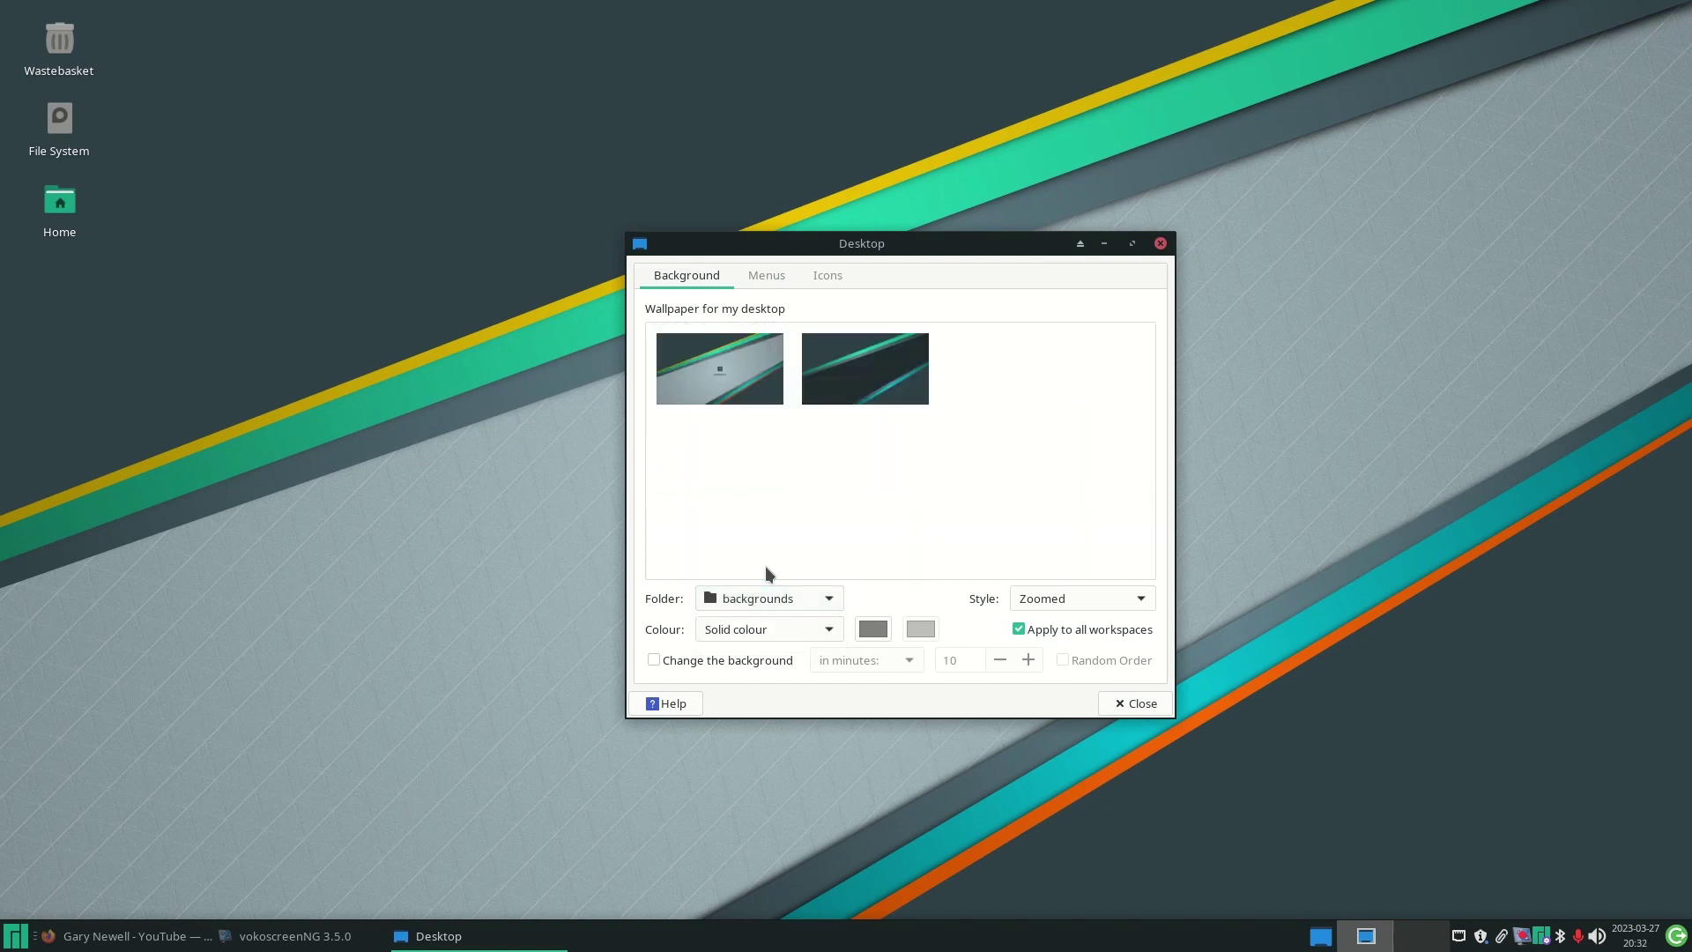
left_click(829, 603)
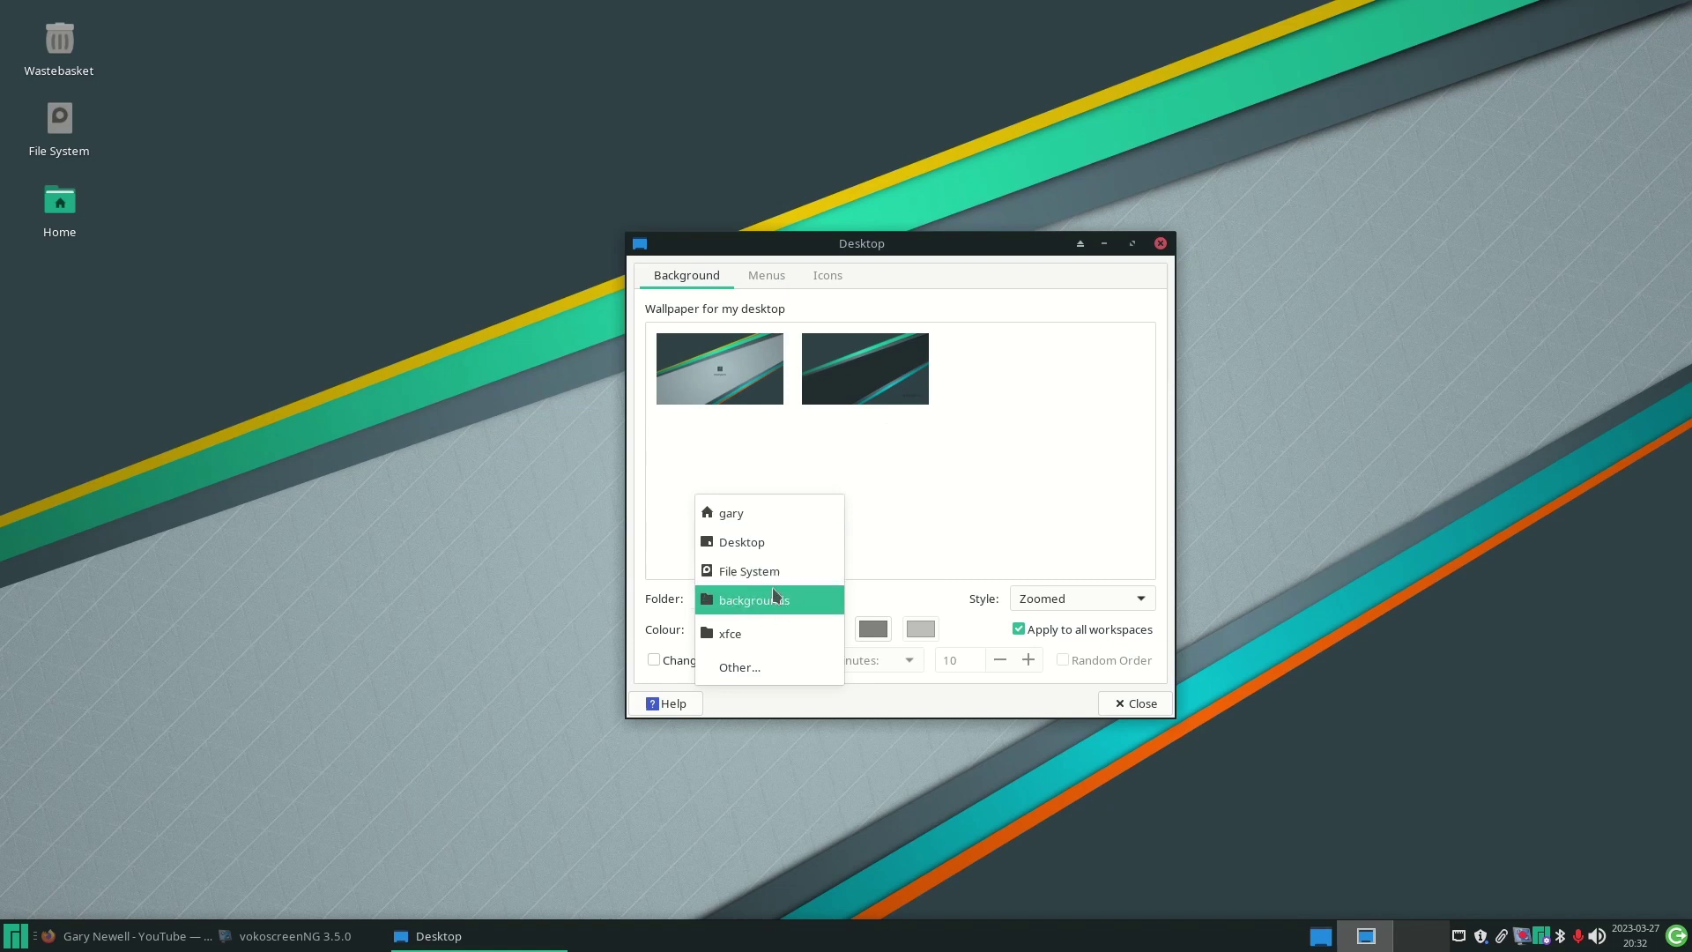
- Browse Other... to Pictures and cancel, set the Folder back to xfce, and close Desktop settings
left_click(751, 670)
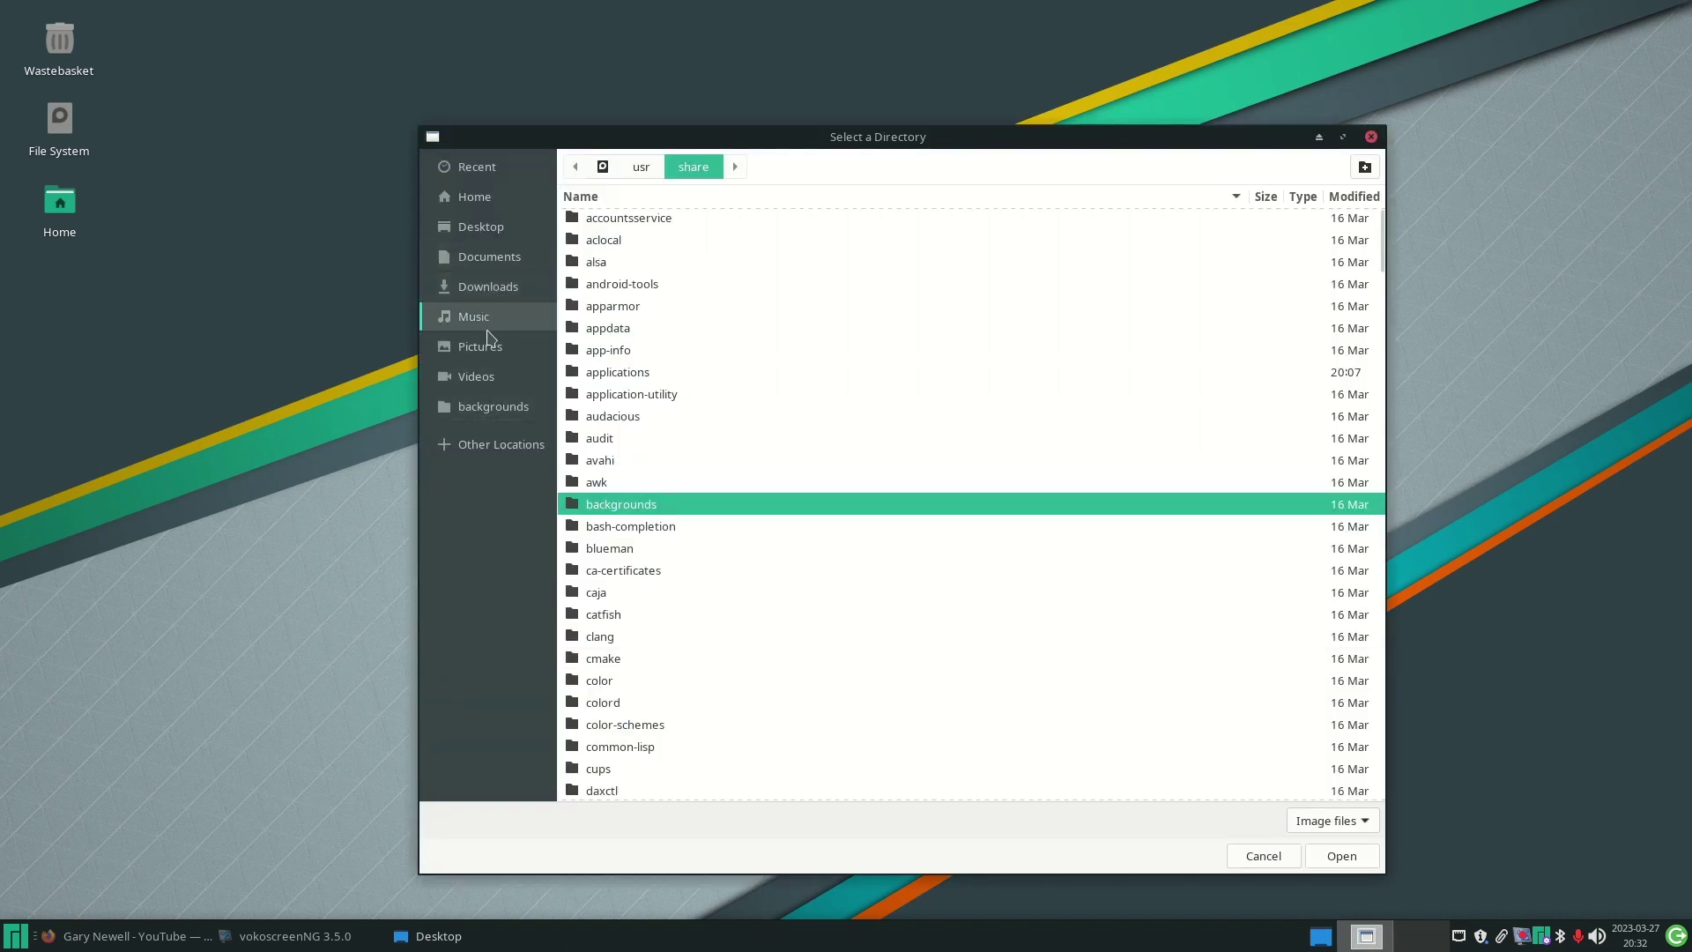
left_click(483, 348)
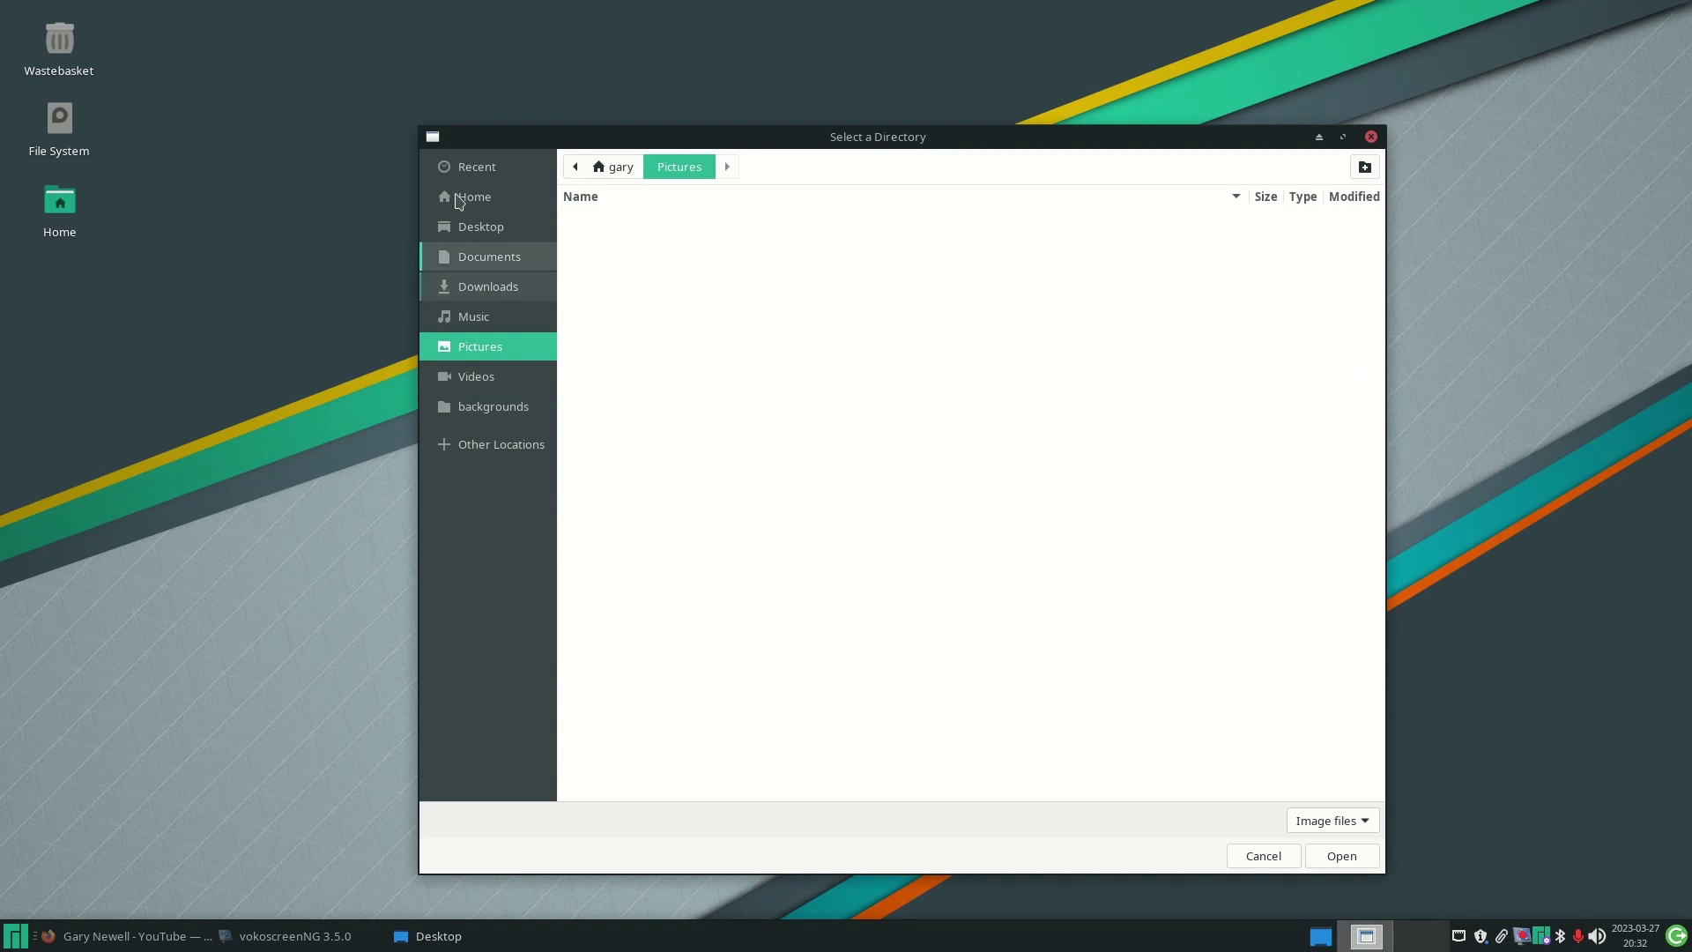
left_click(1258, 860)
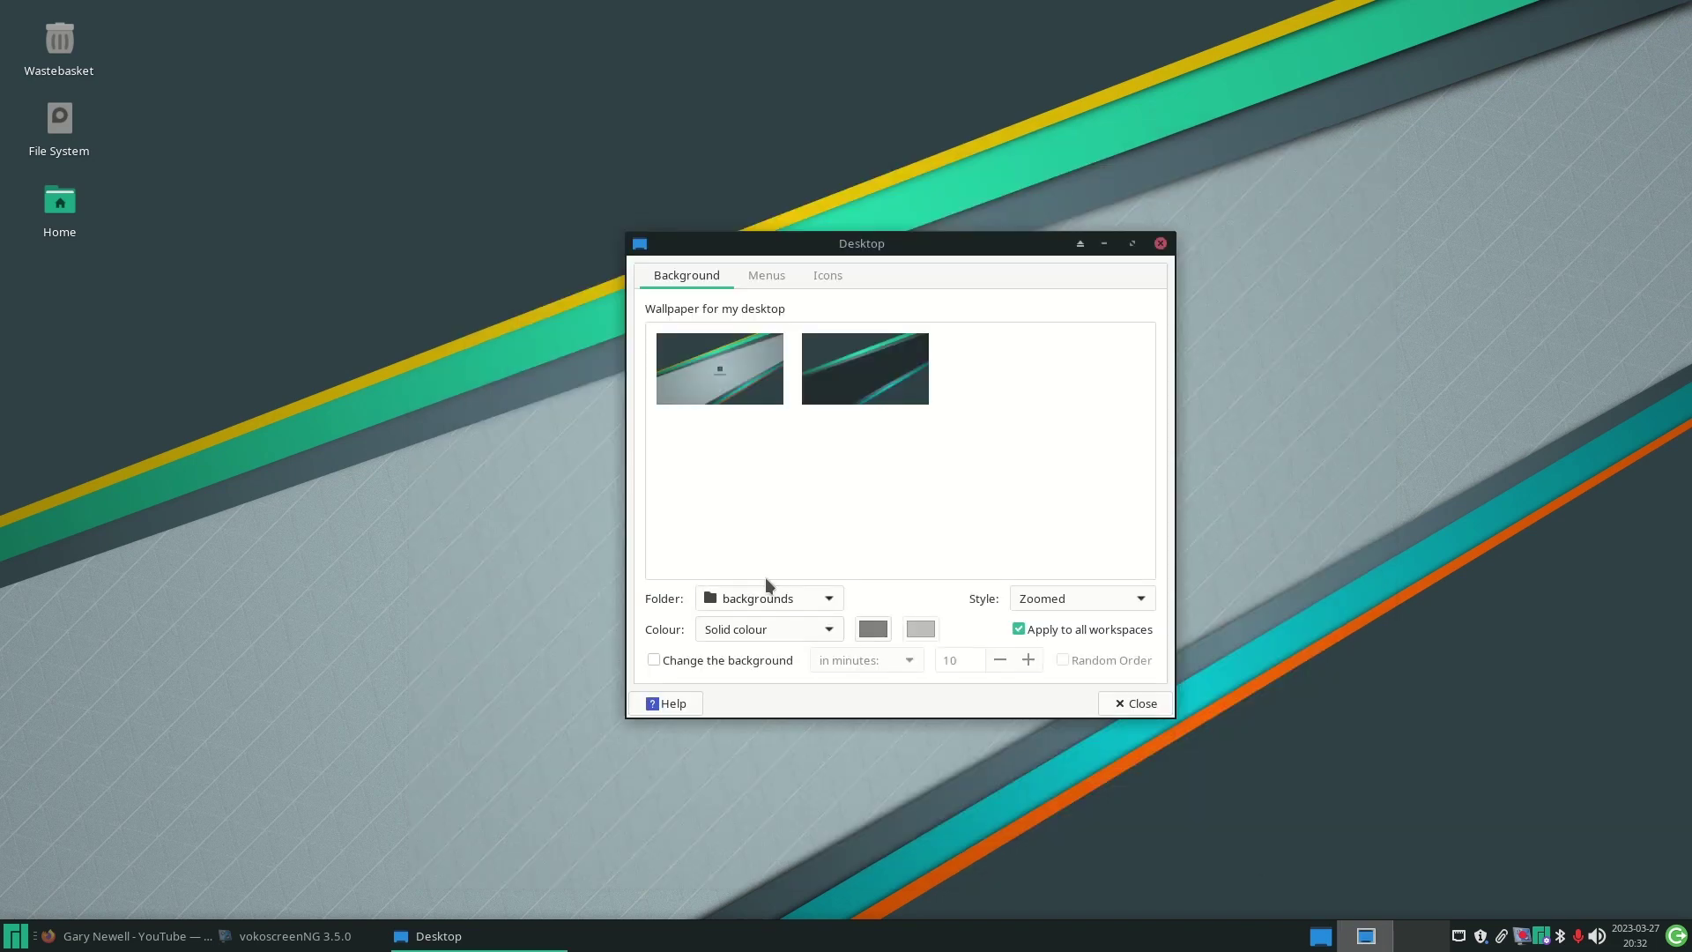
left_click(795, 598)
left_click(781, 625)
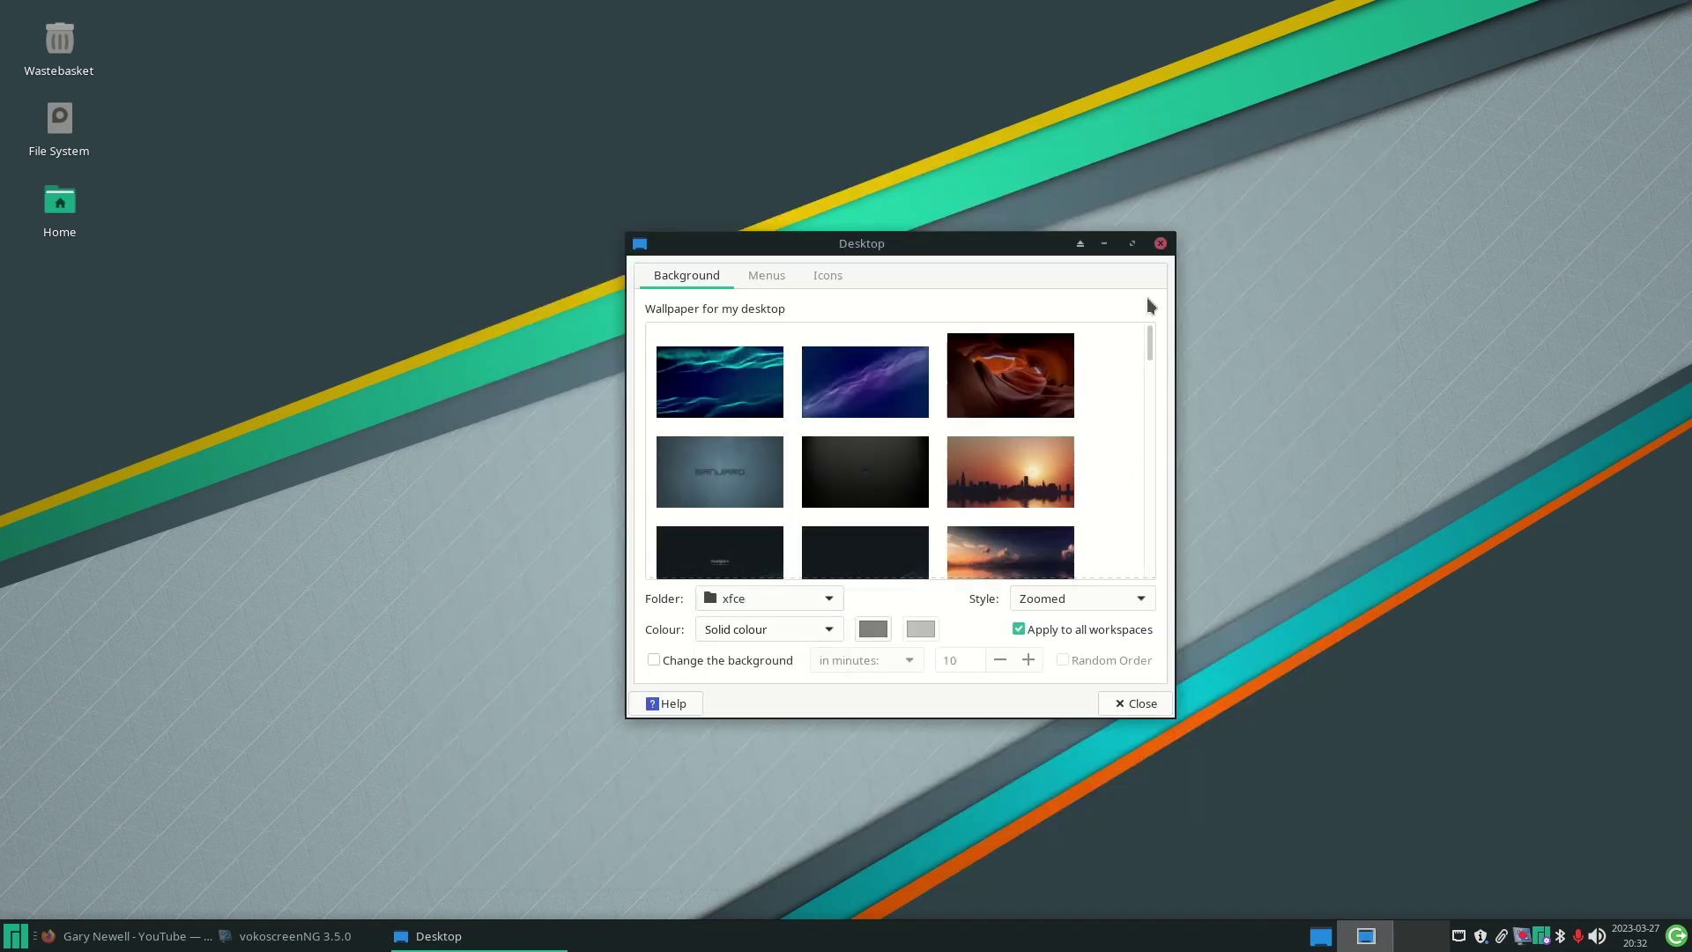
left_click(1161, 244)
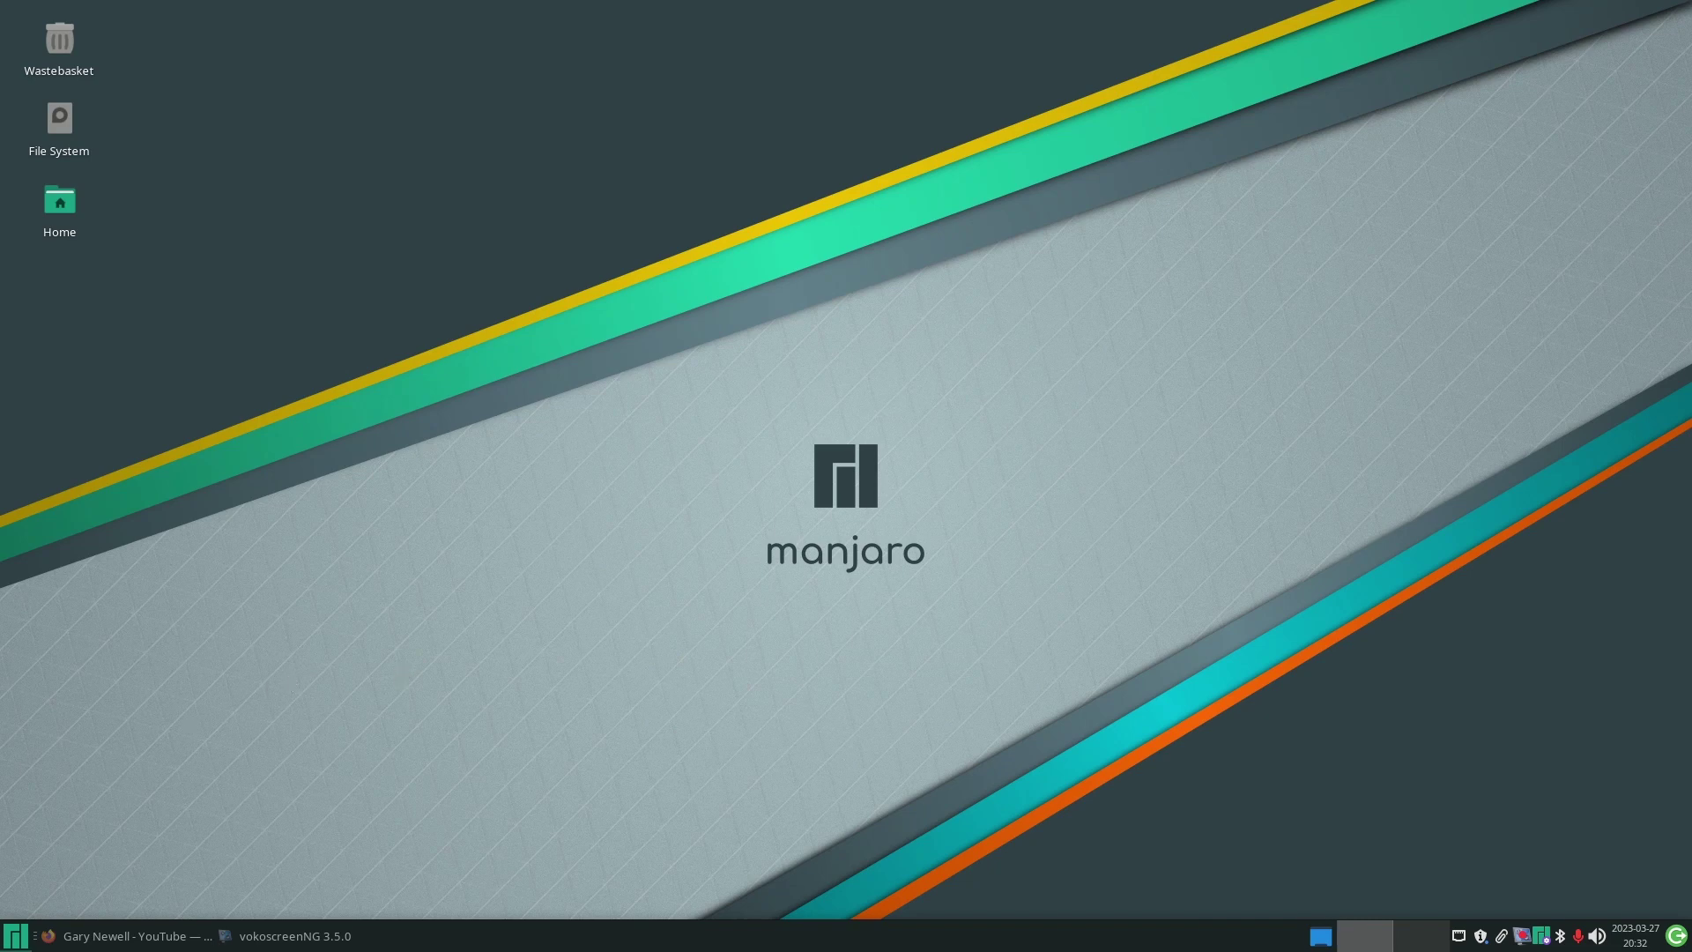
- Launch Mail Reader from the Whisker menu's Favourites to start Thunderbird
left_click(22, 941)
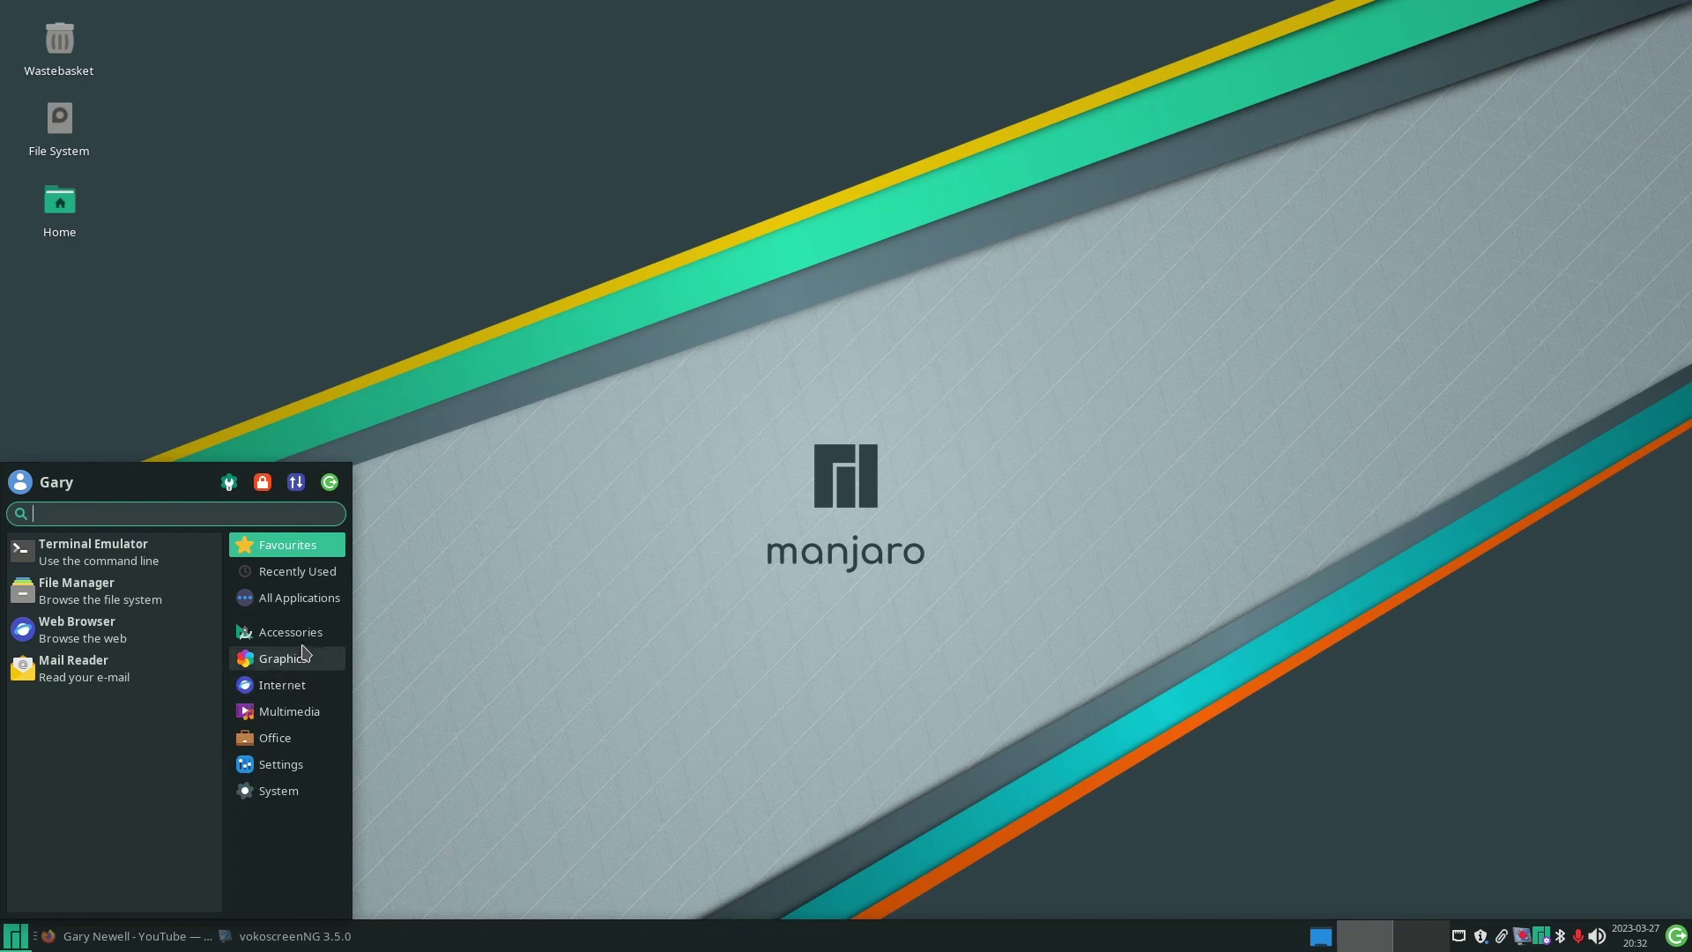
left_click(88, 668)
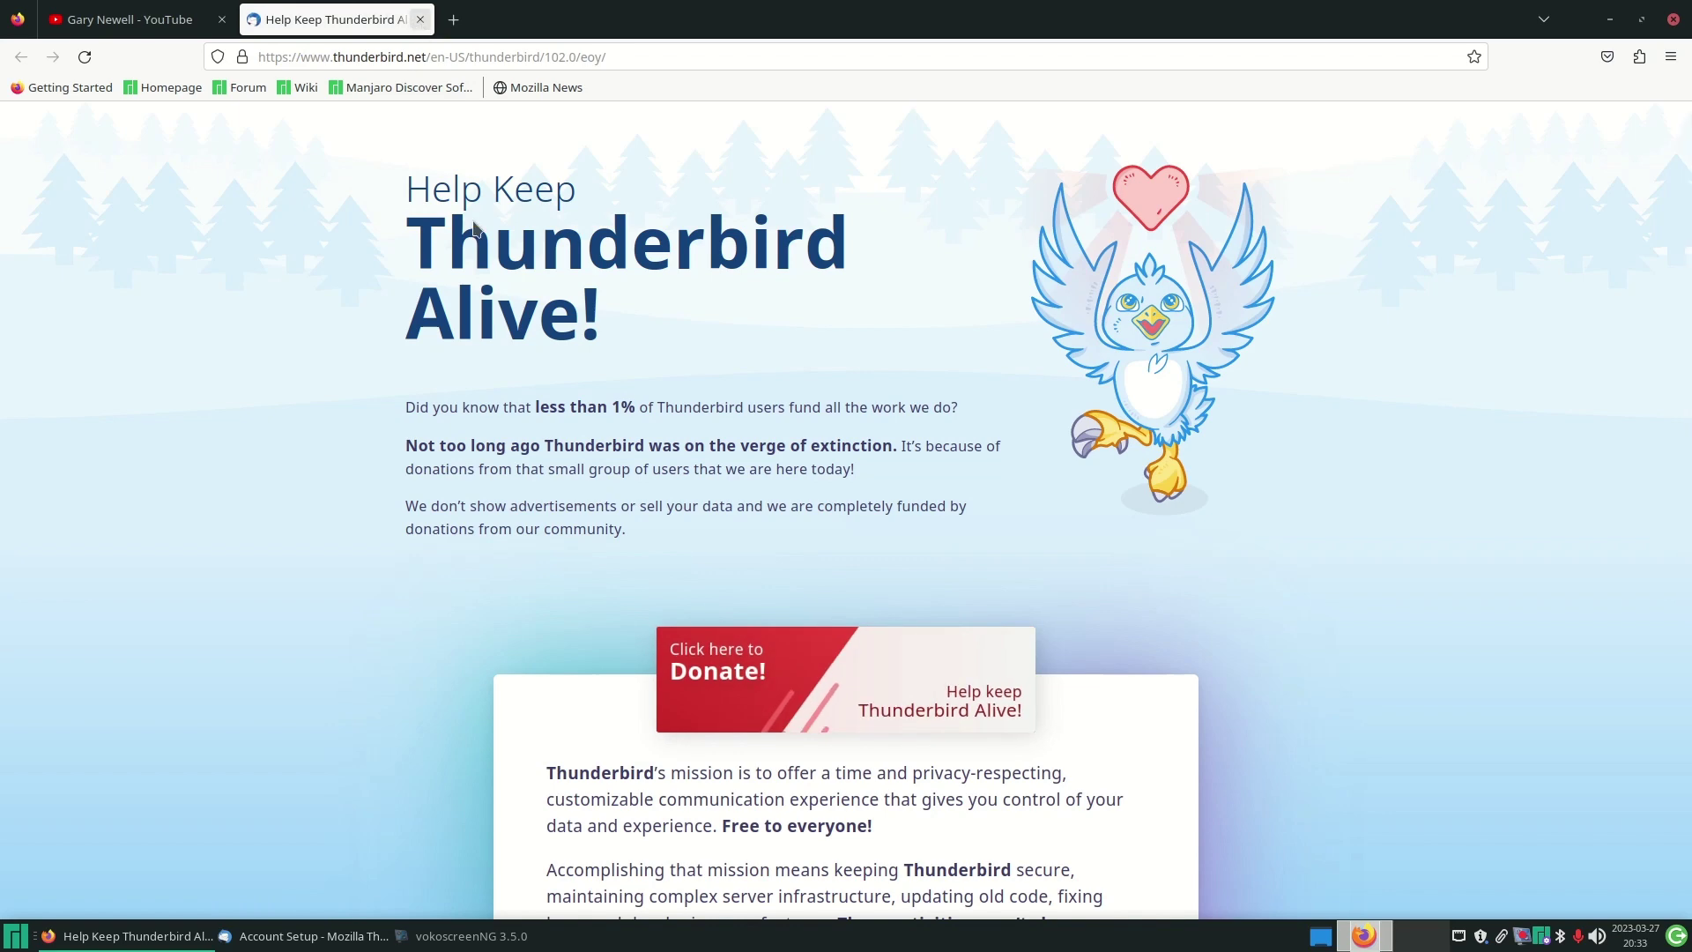
- Close the donation tab, minimize Firefox and enter the user's full name in Account Setup
left_click(420, 20)
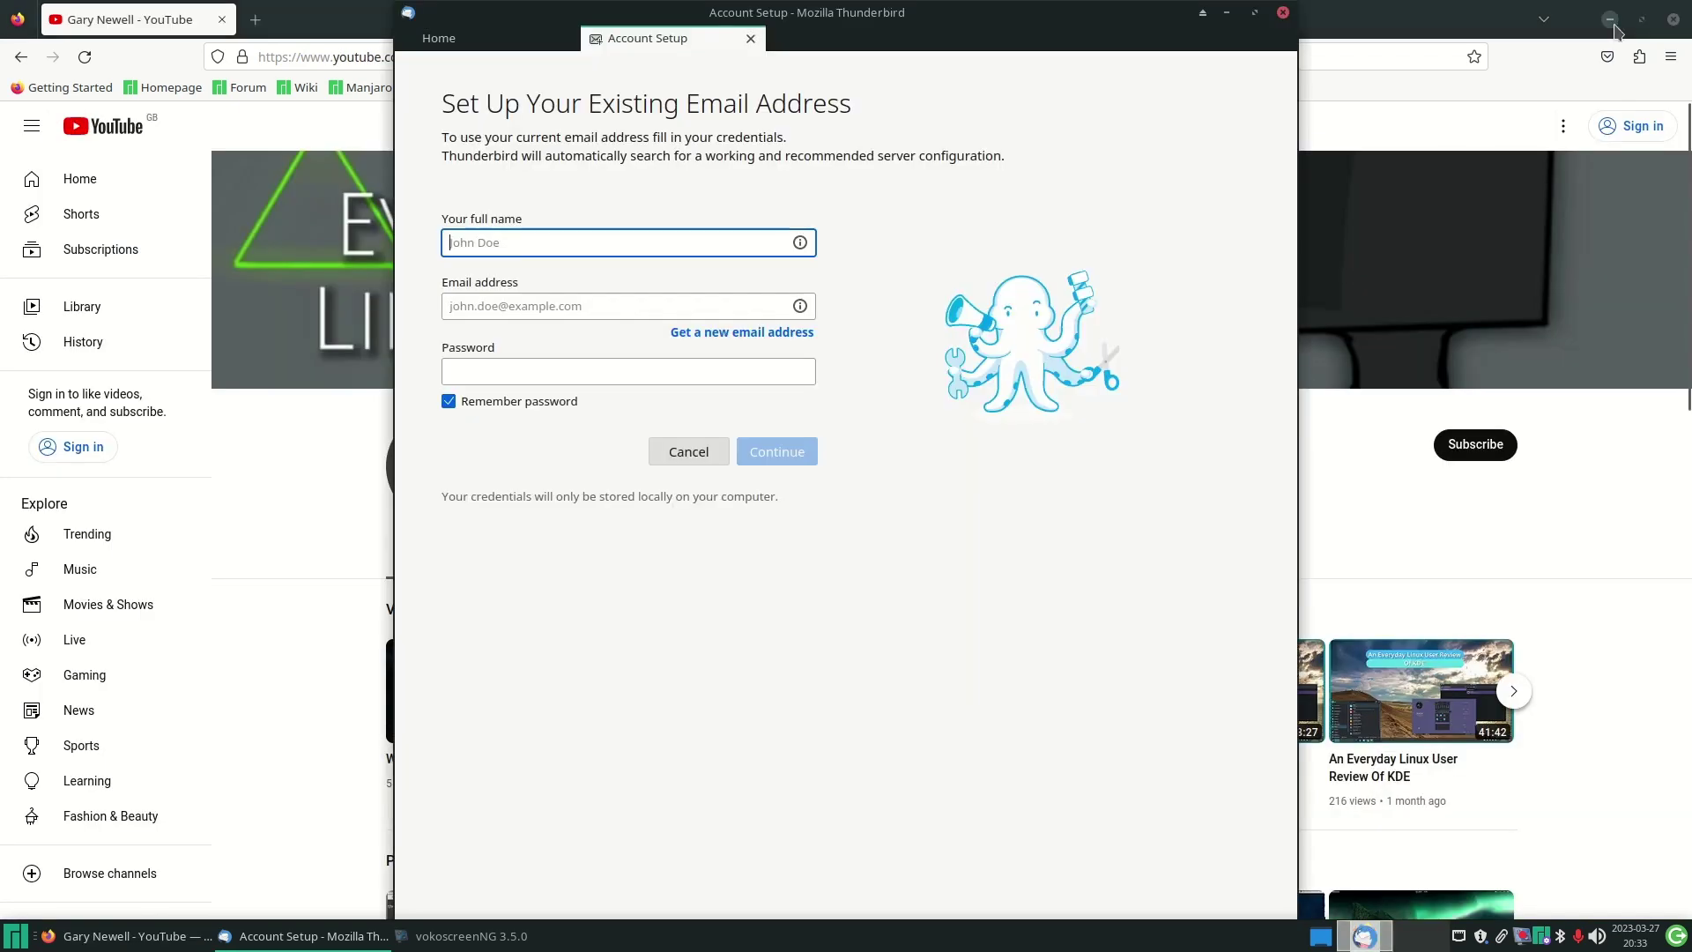
left_click(1611, 18)
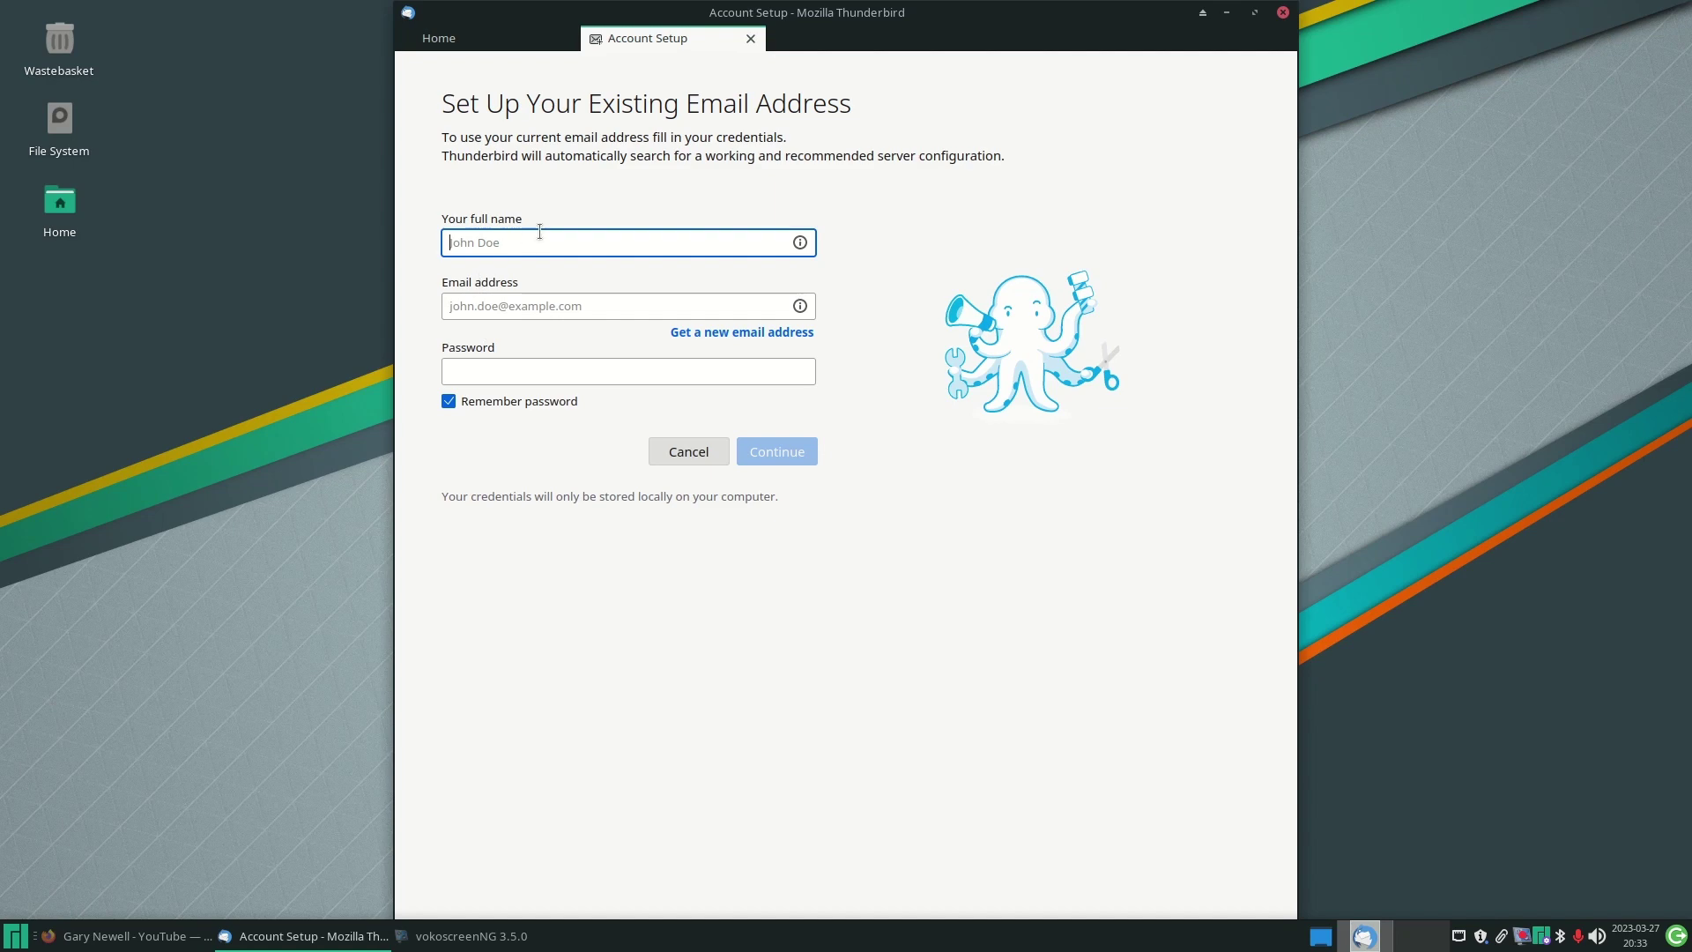
type("Gary Newell")
- Enter the user's Gmail address and account password, correcting typos, and look up the configuration
key("Tab")
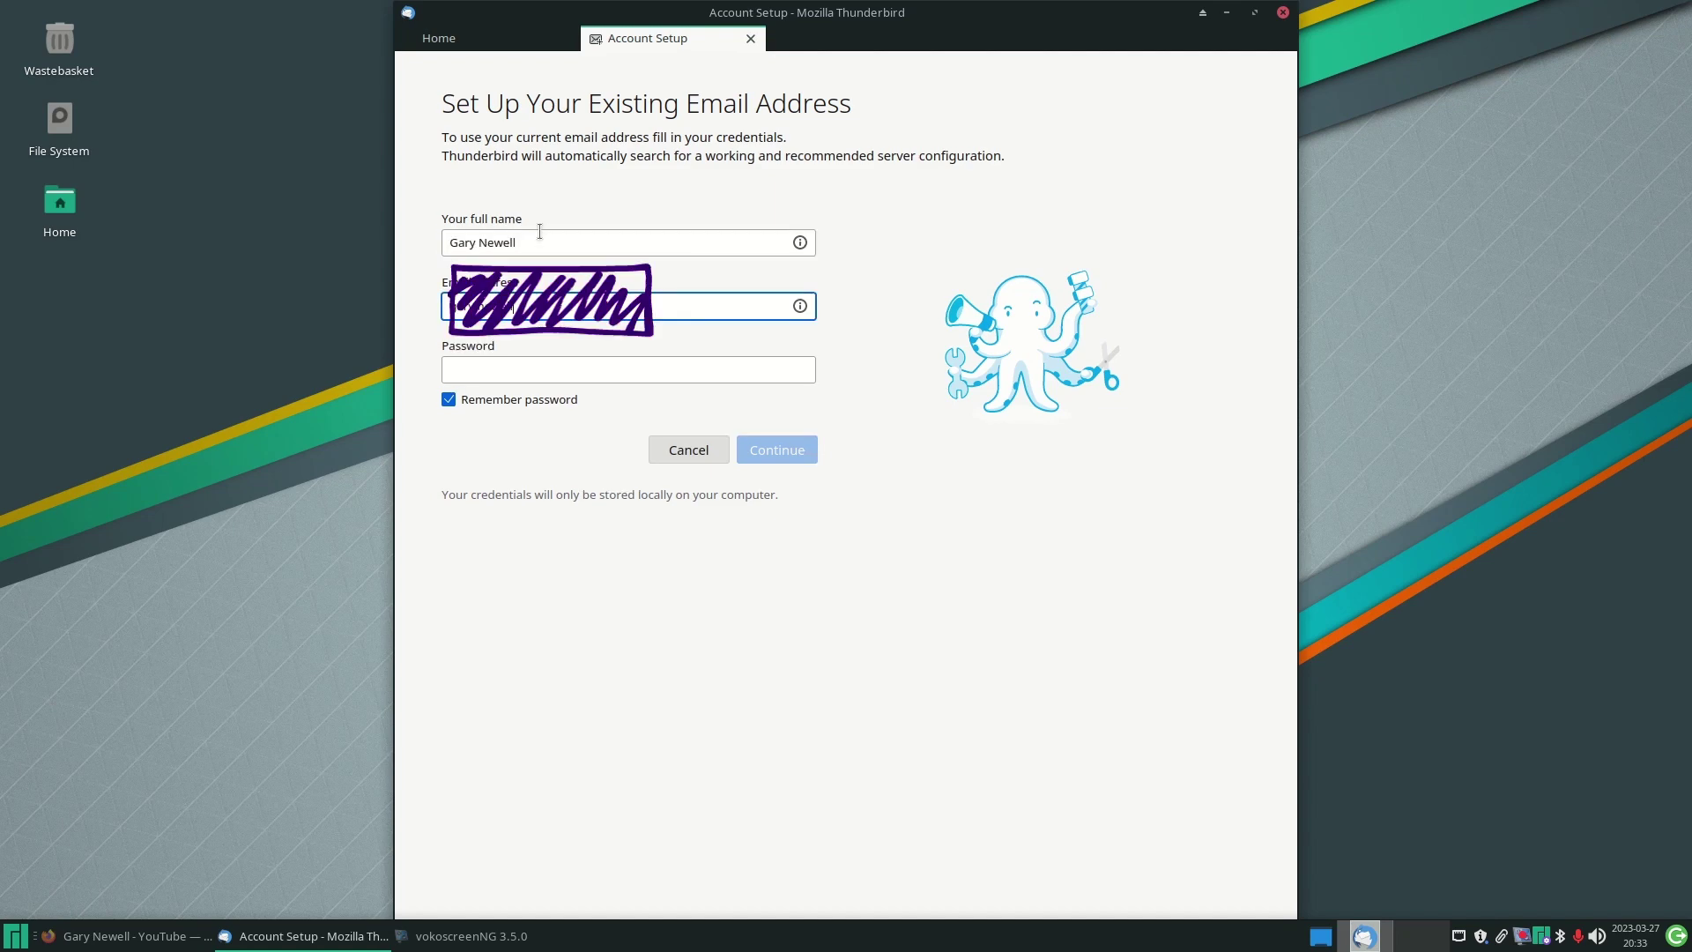
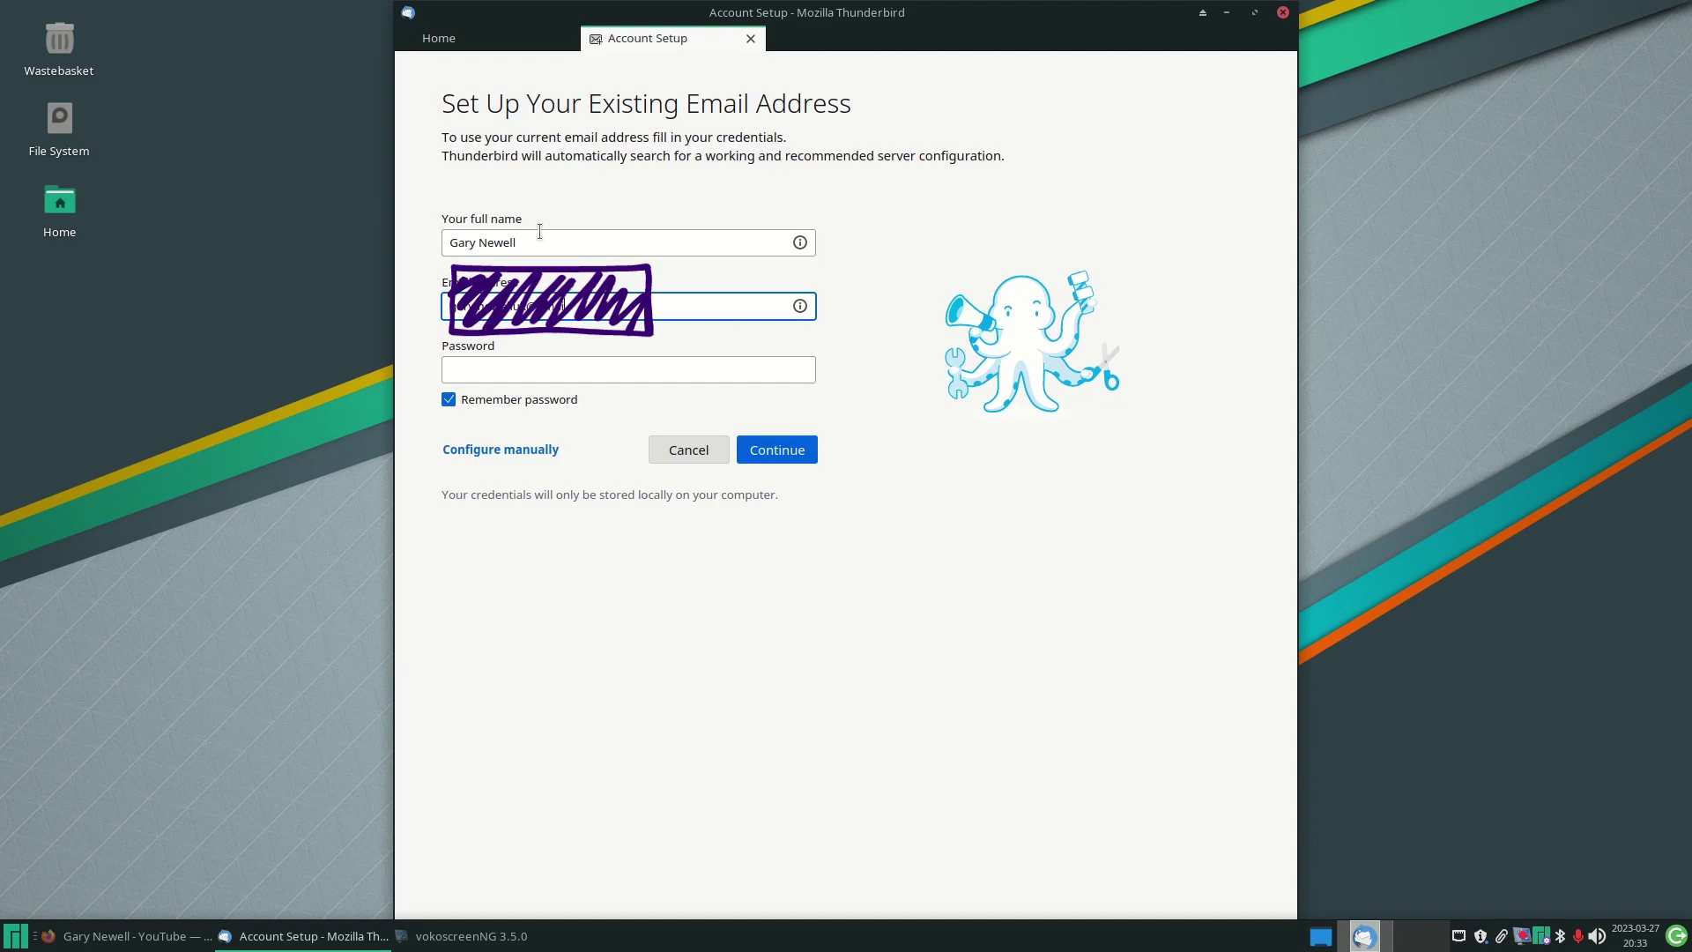
key("ctrl+a")
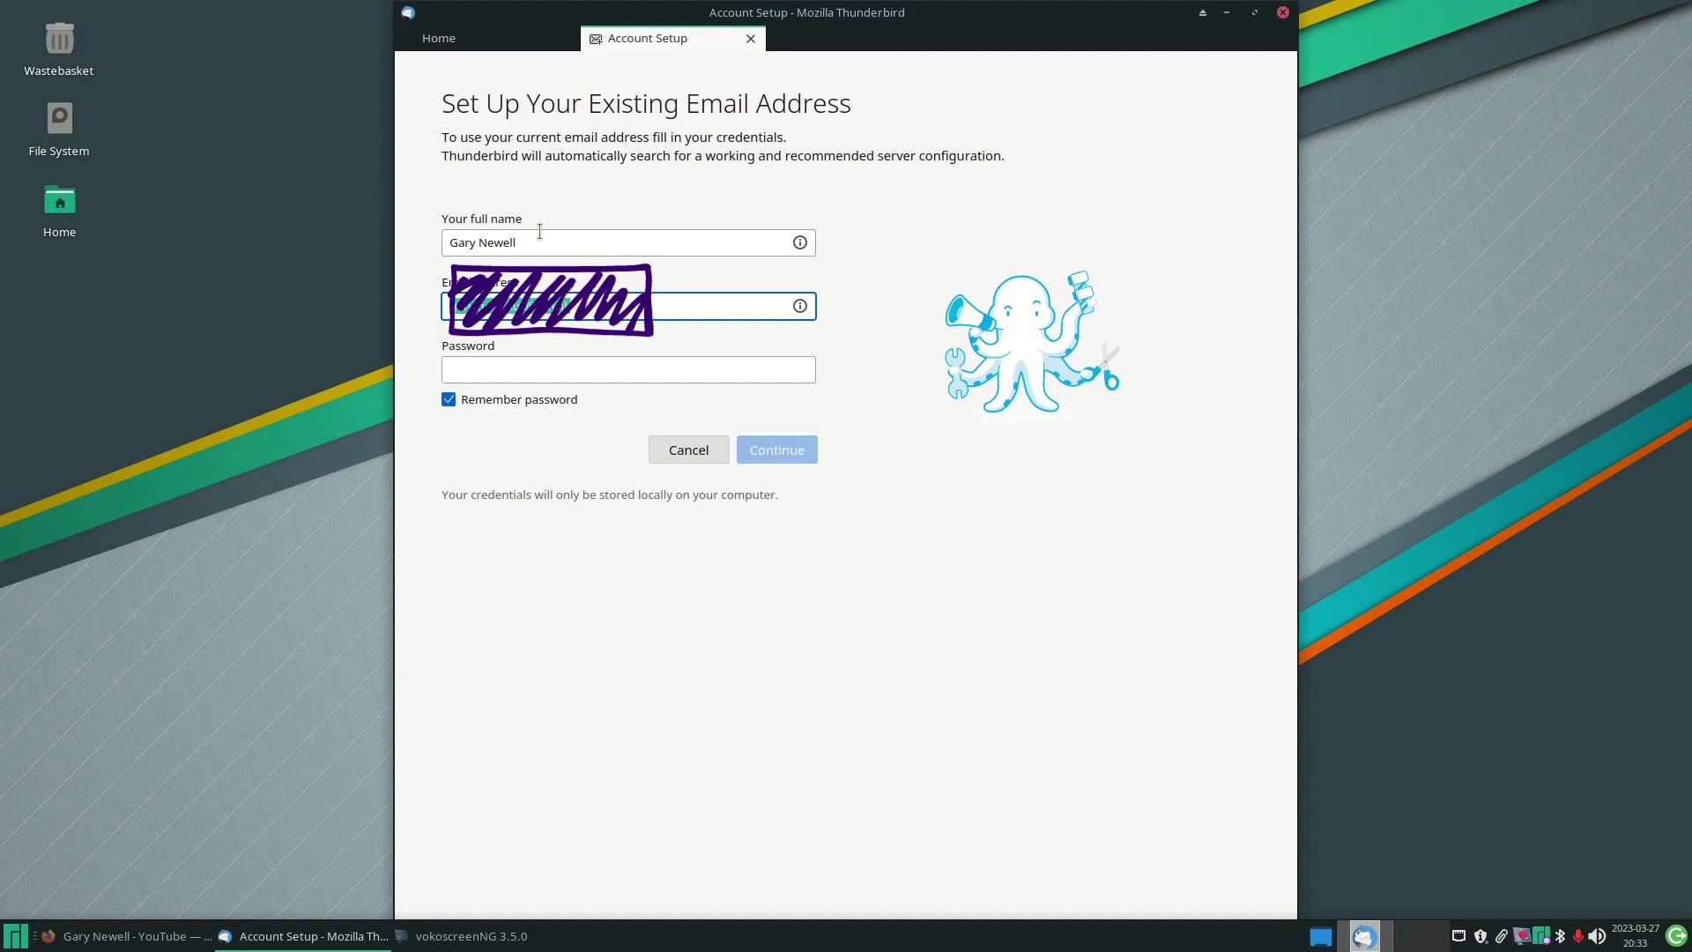
key("BackSpace")
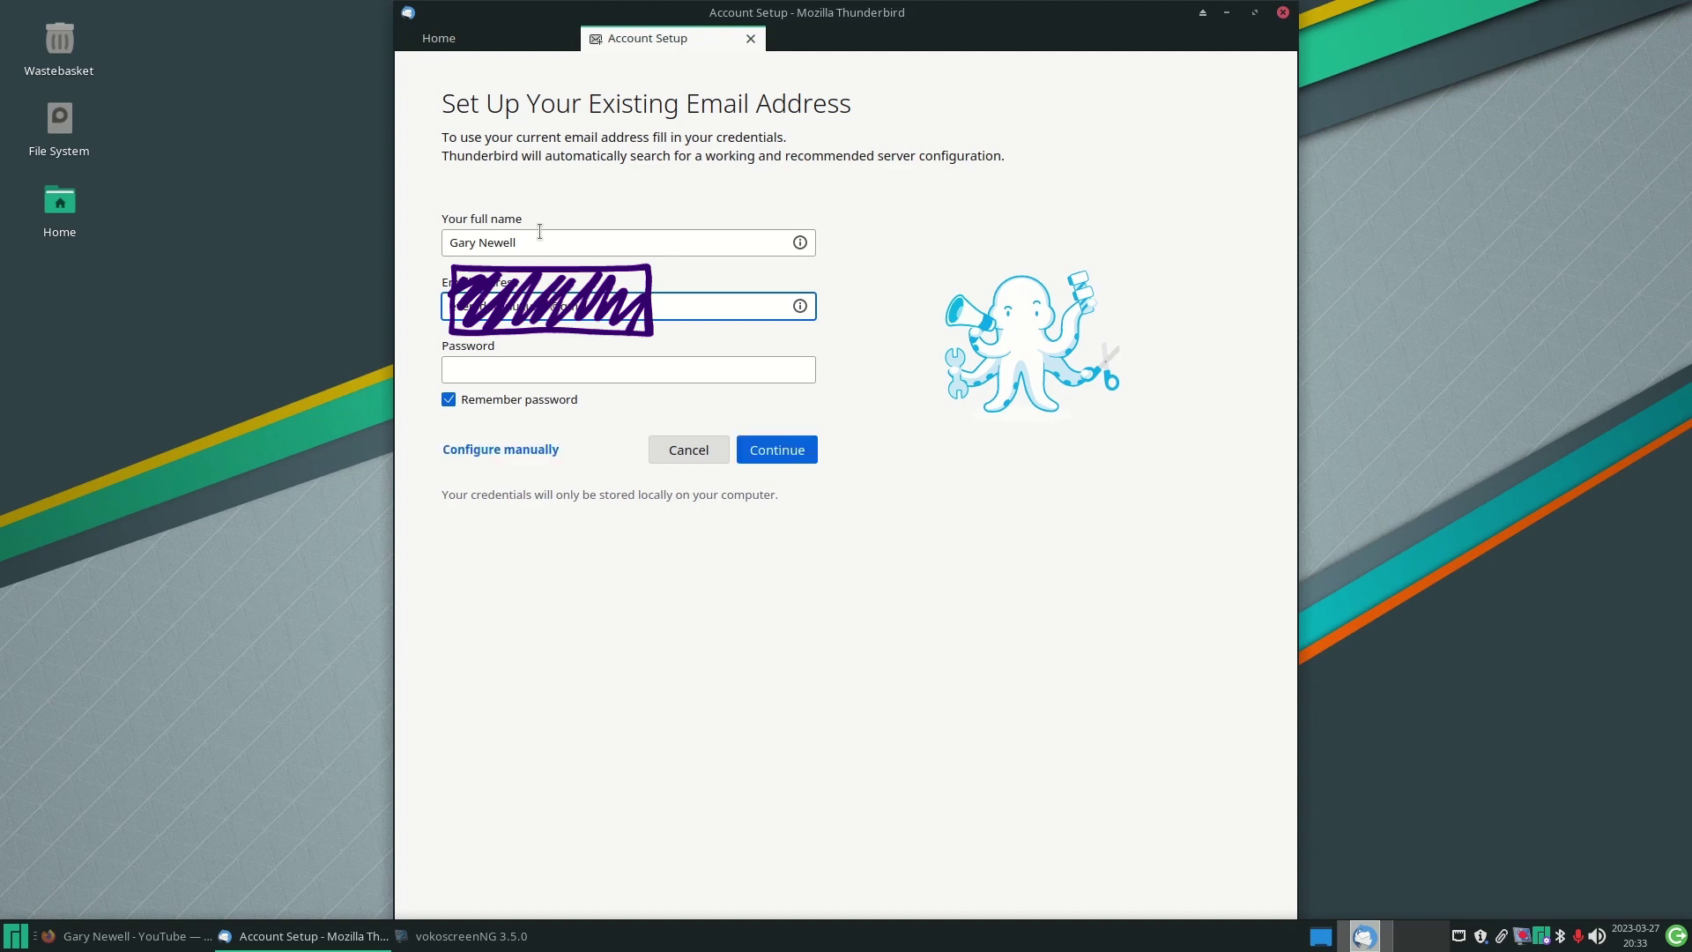
key("Tab")
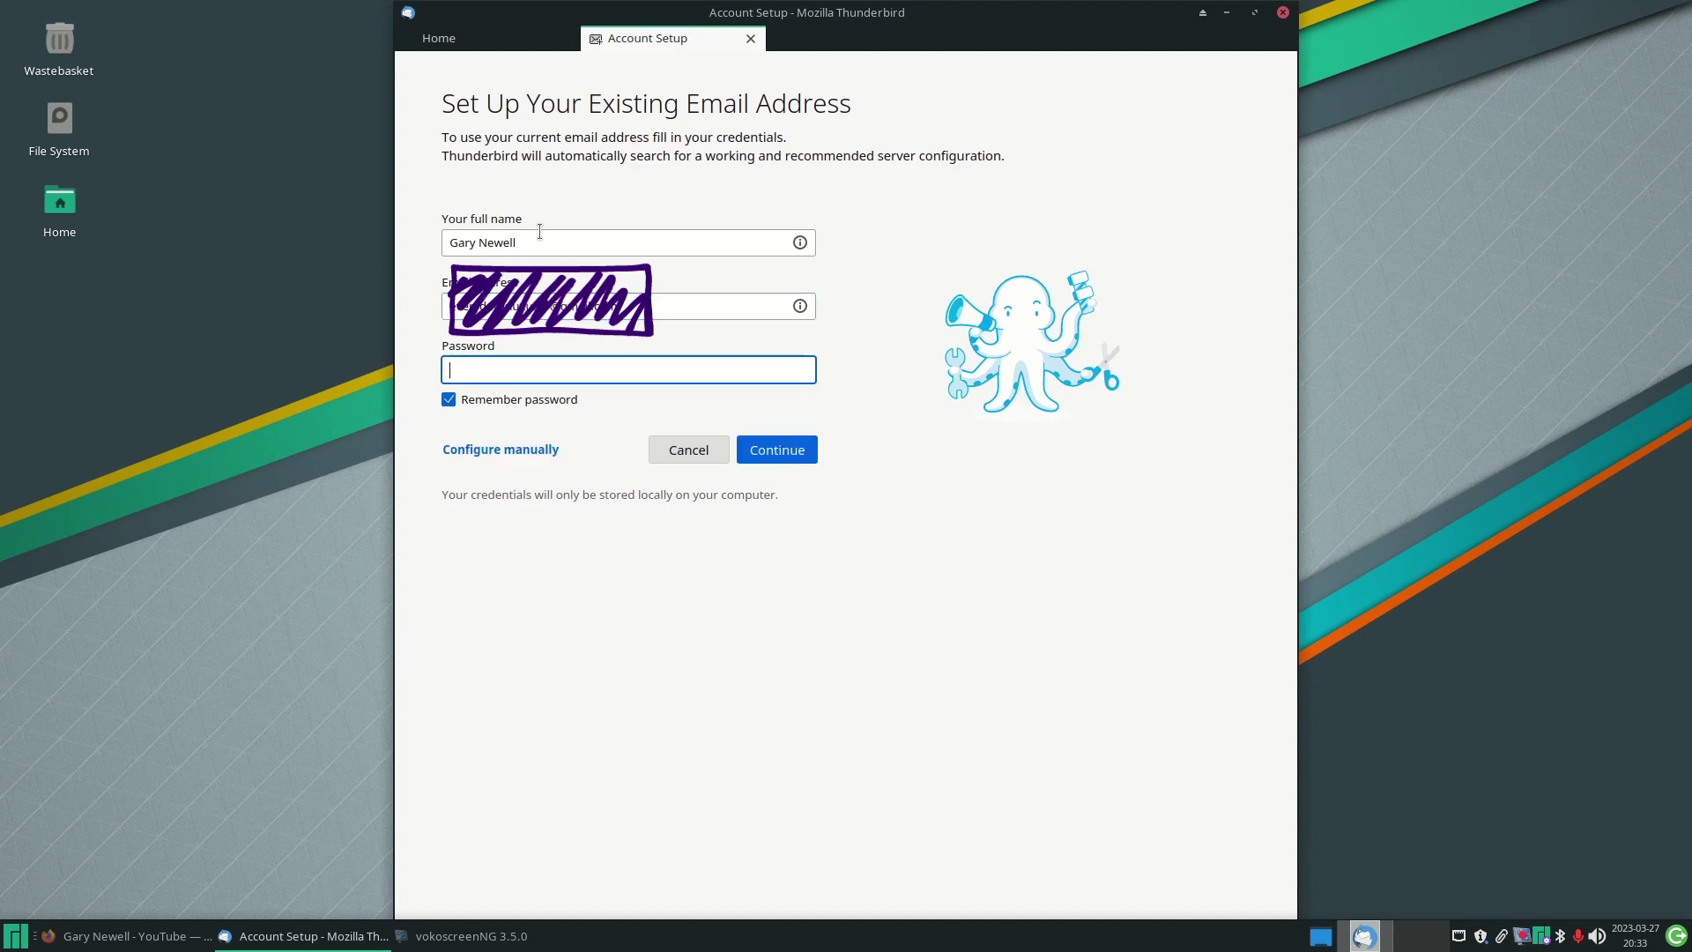
key("BackSpace")
key("BackSpace")
key("BackSpace")
key("Return")
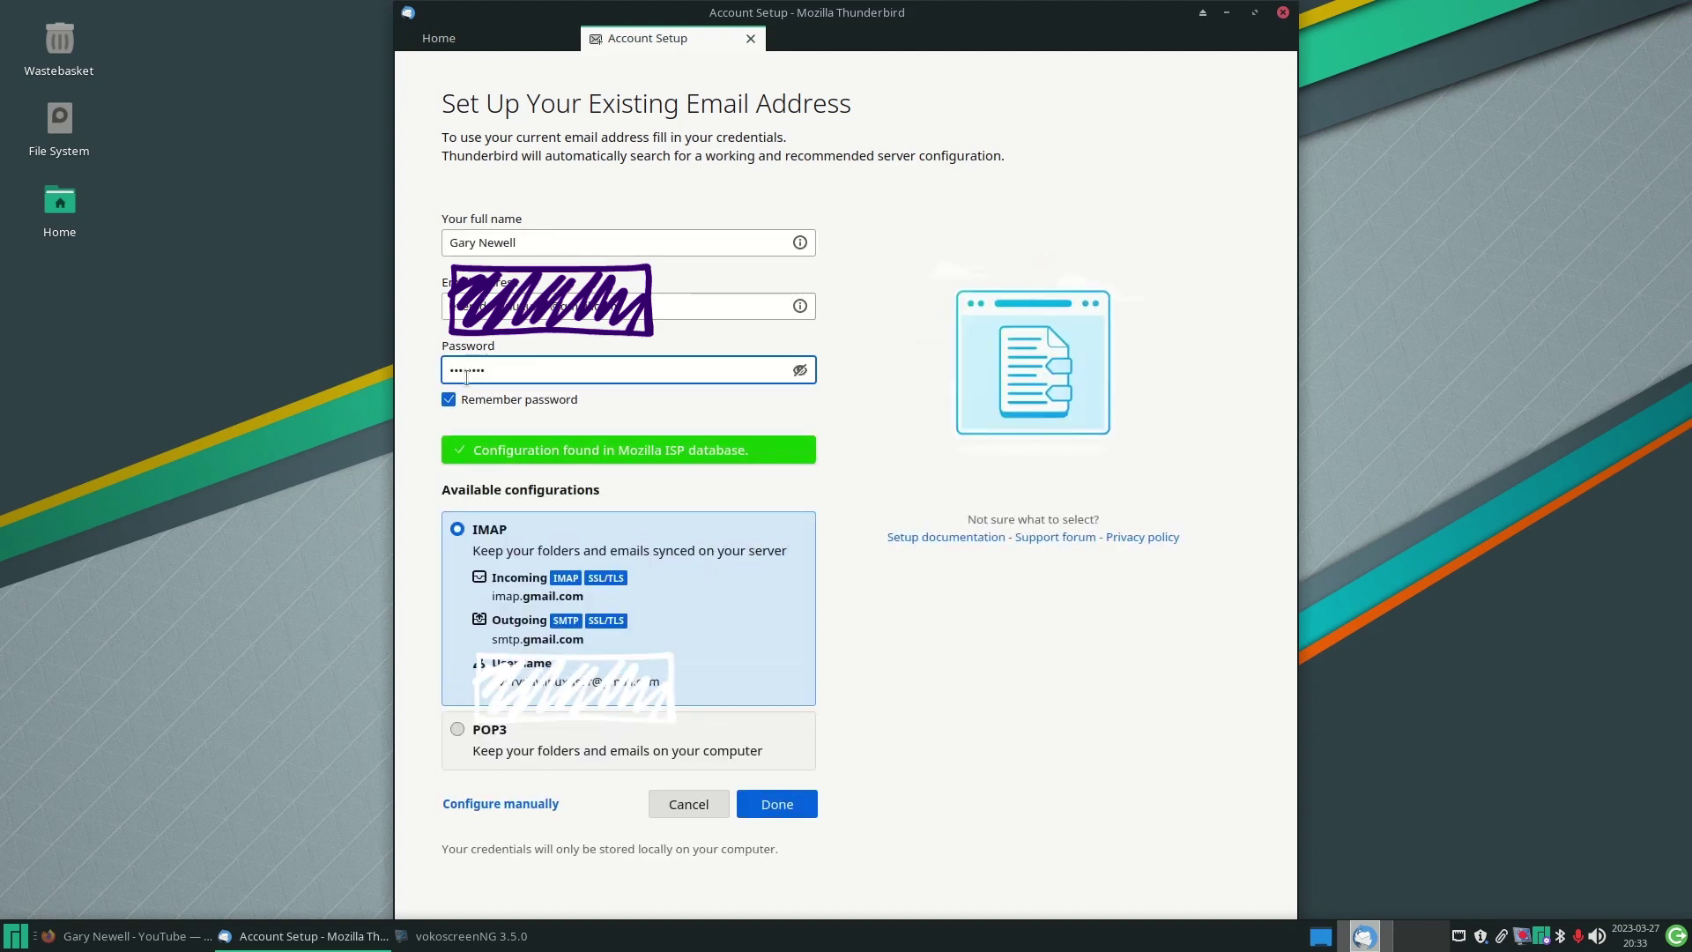
- Accept the Gmail IMAP setup, sign in with the Google account password and allow Thunderbird access
left_click(780, 808)
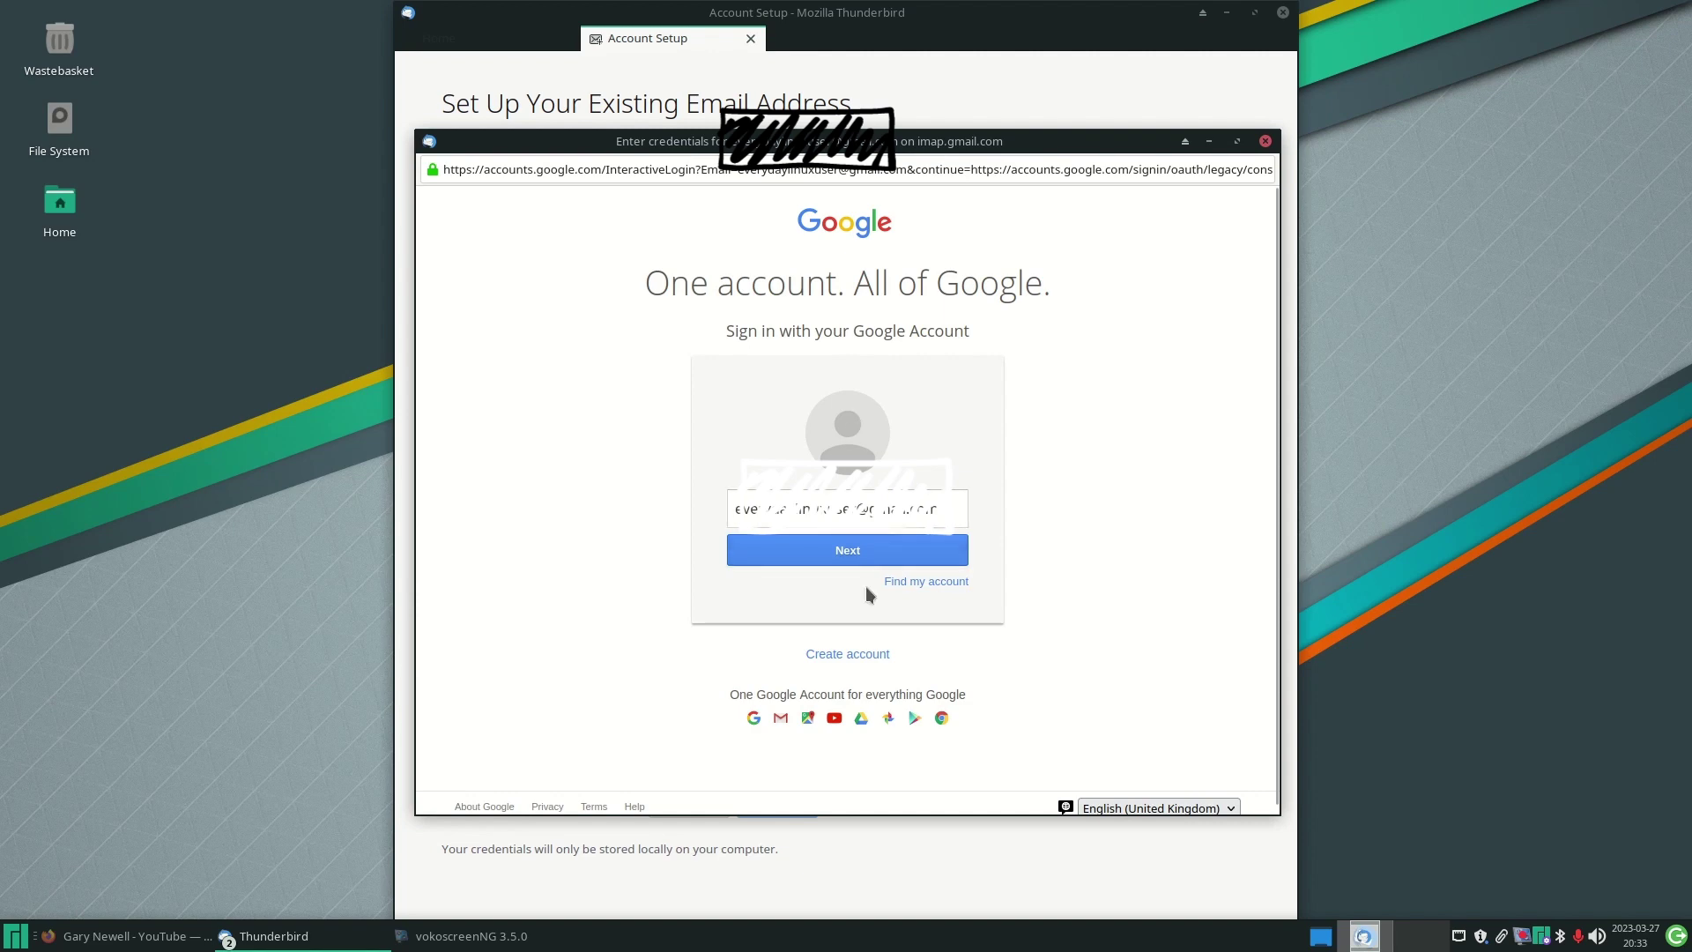
left_click(852, 553)
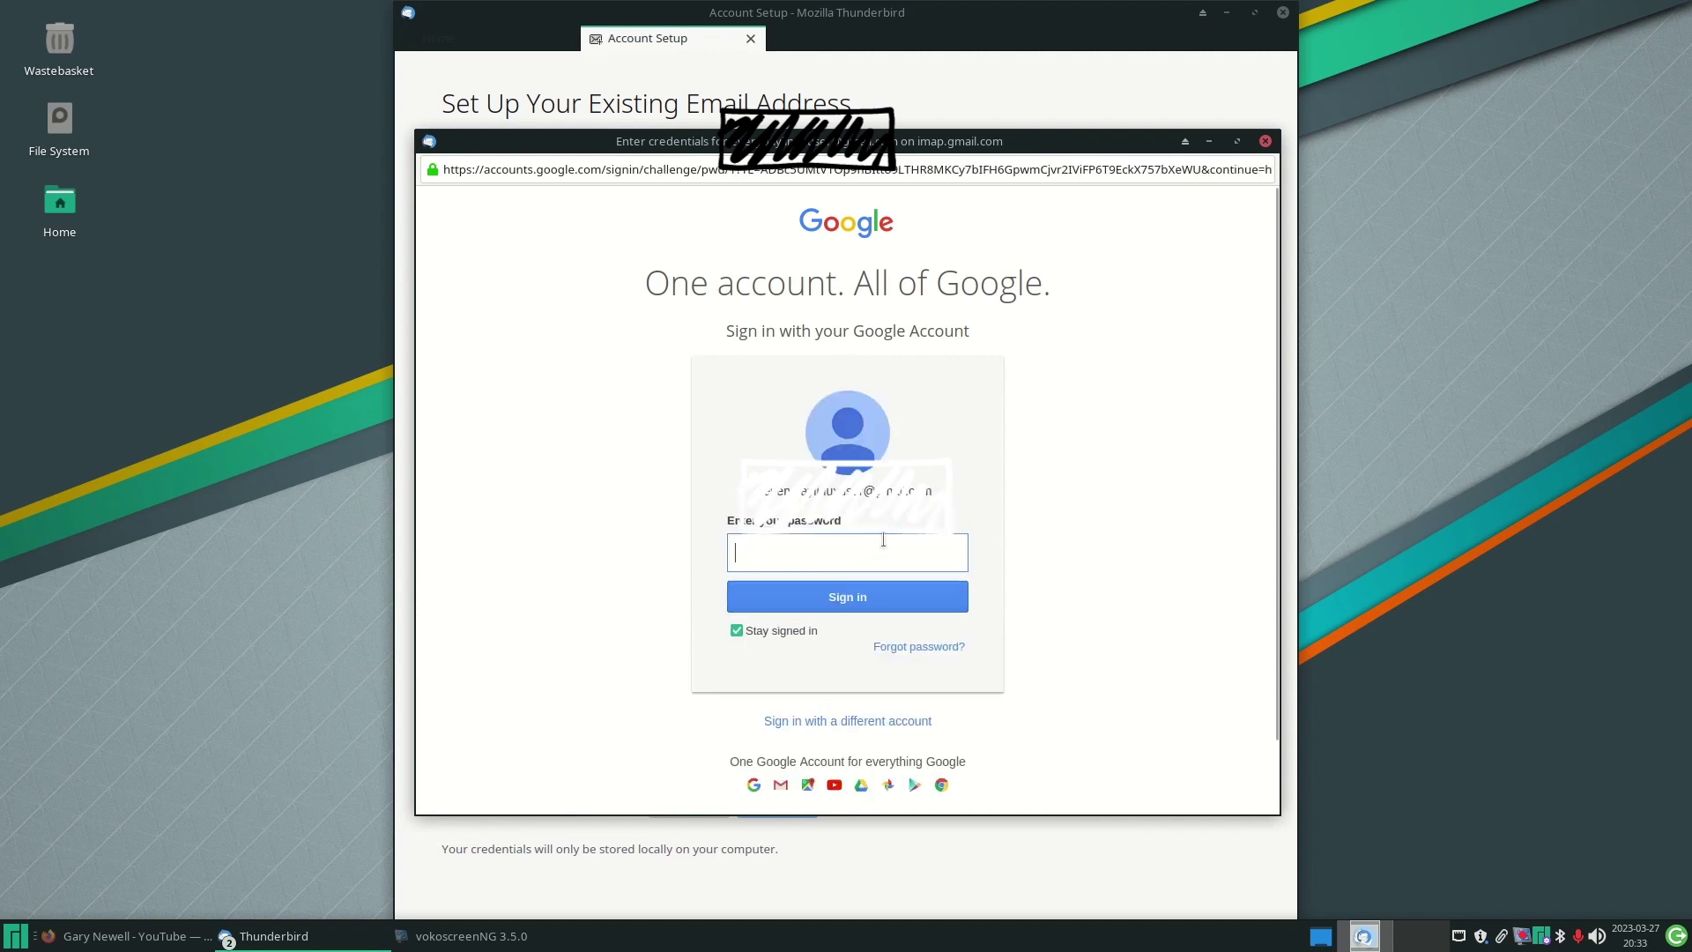
type("••••••••")
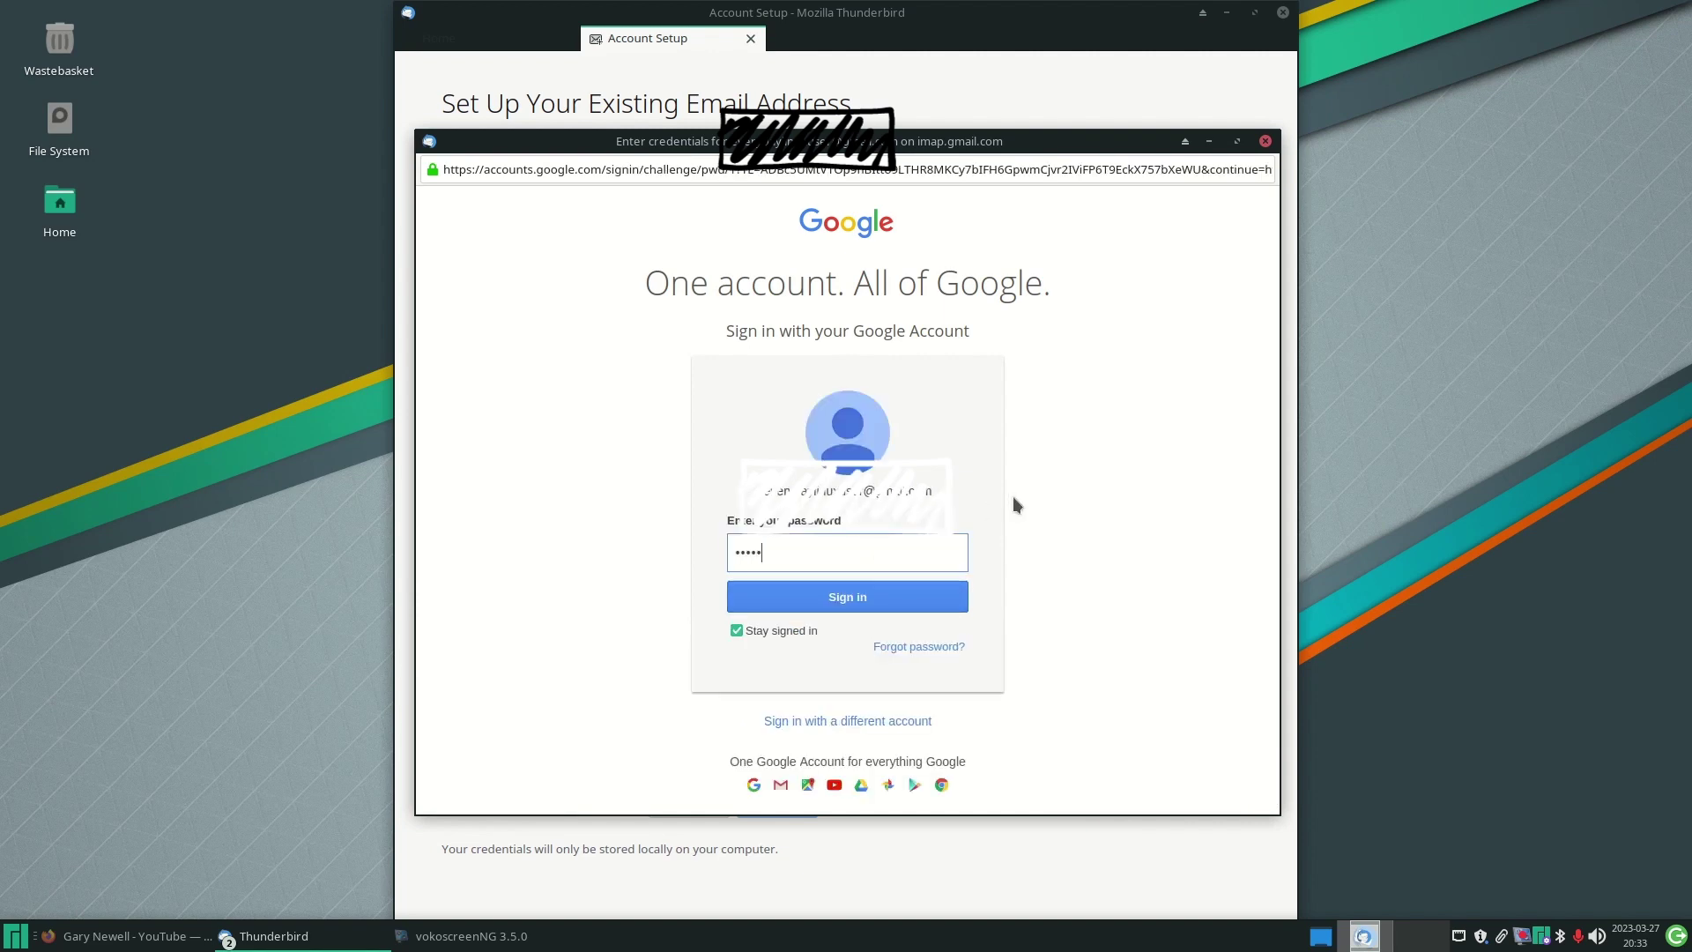
key("Return")
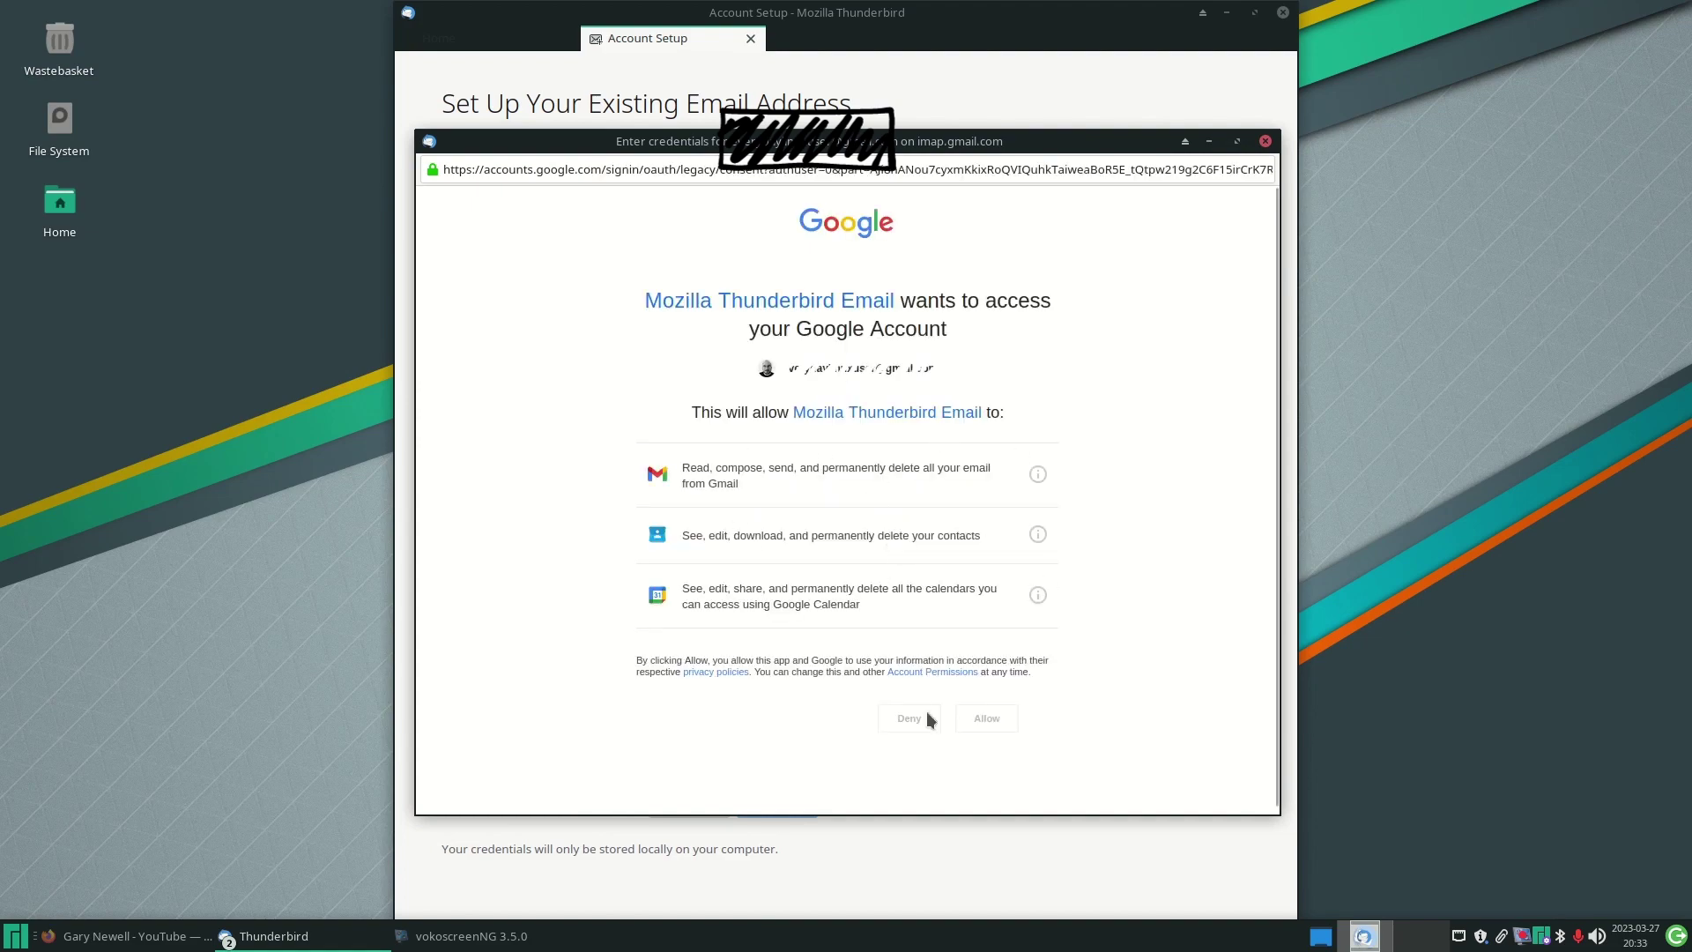
left_click(990, 718)
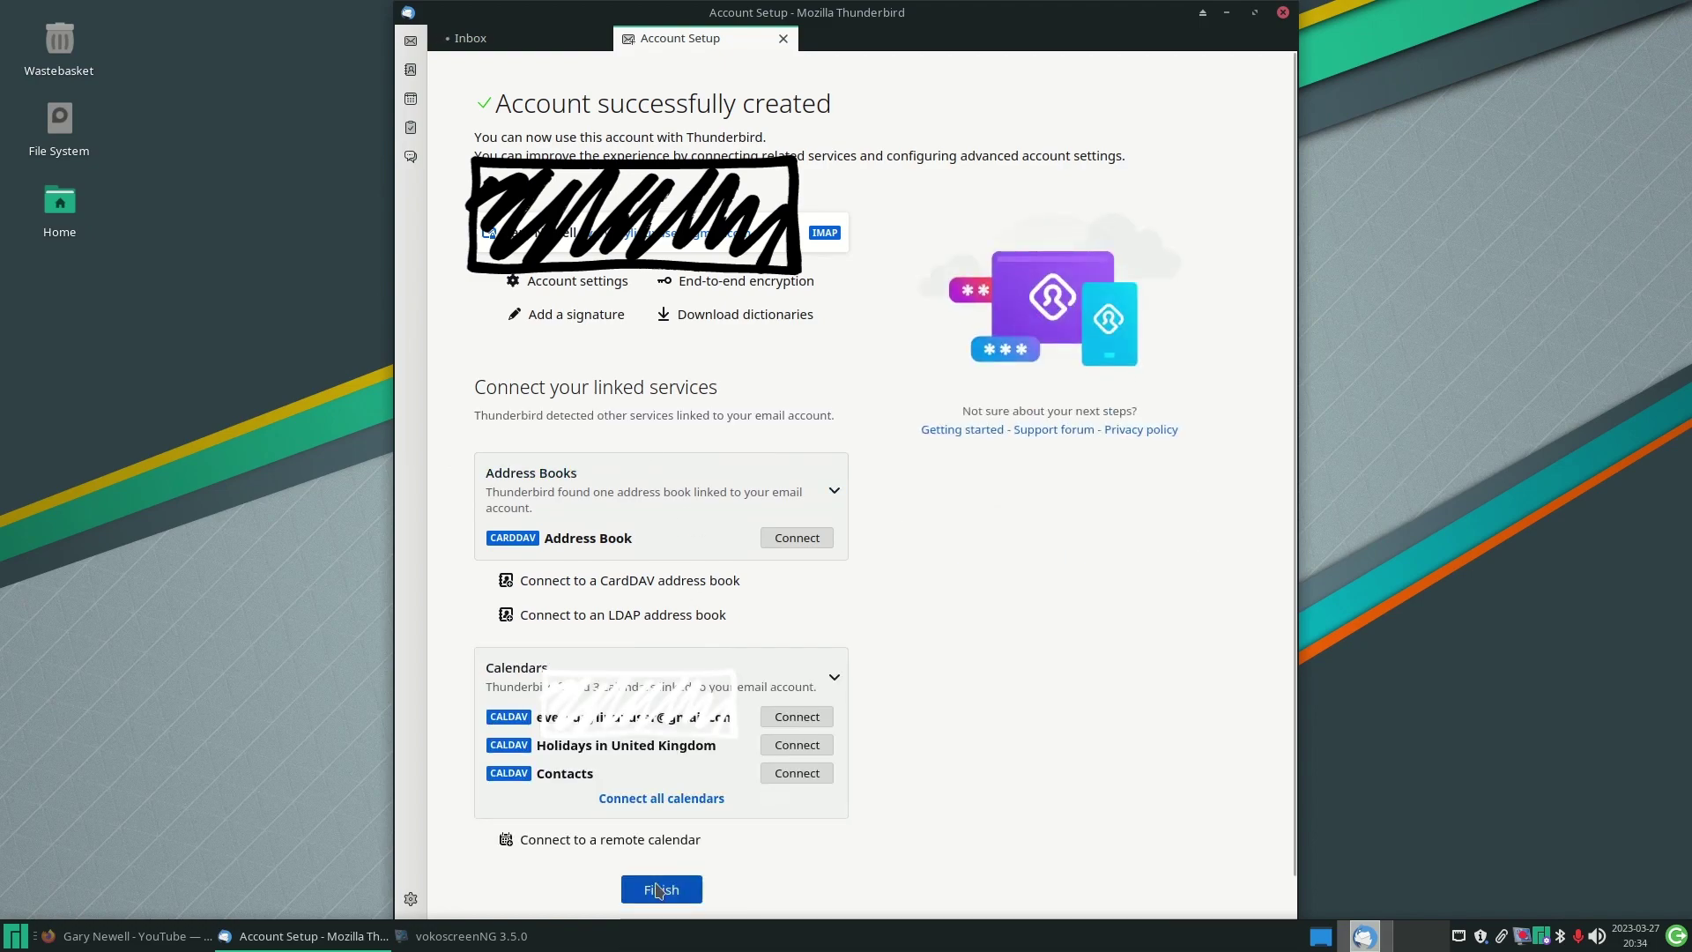
- Finish setup to load the Gmail inbox, dismiss the System Integration prompt and close Thunderbird
left_click(655, 890)
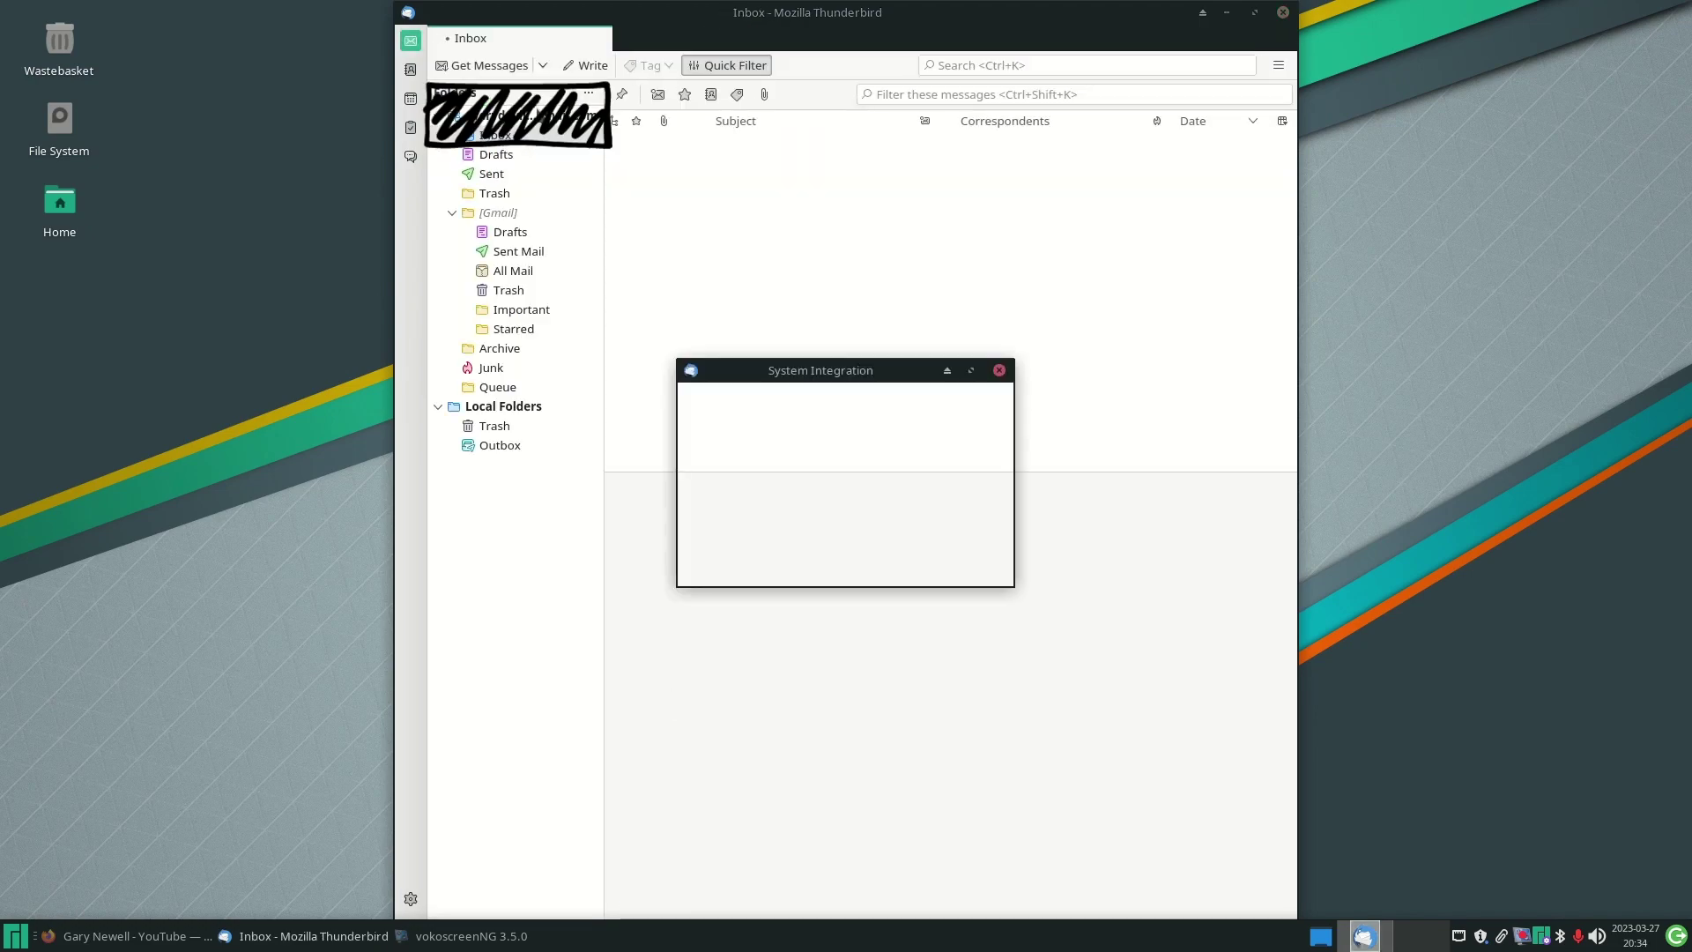
left_click(1000, 370)
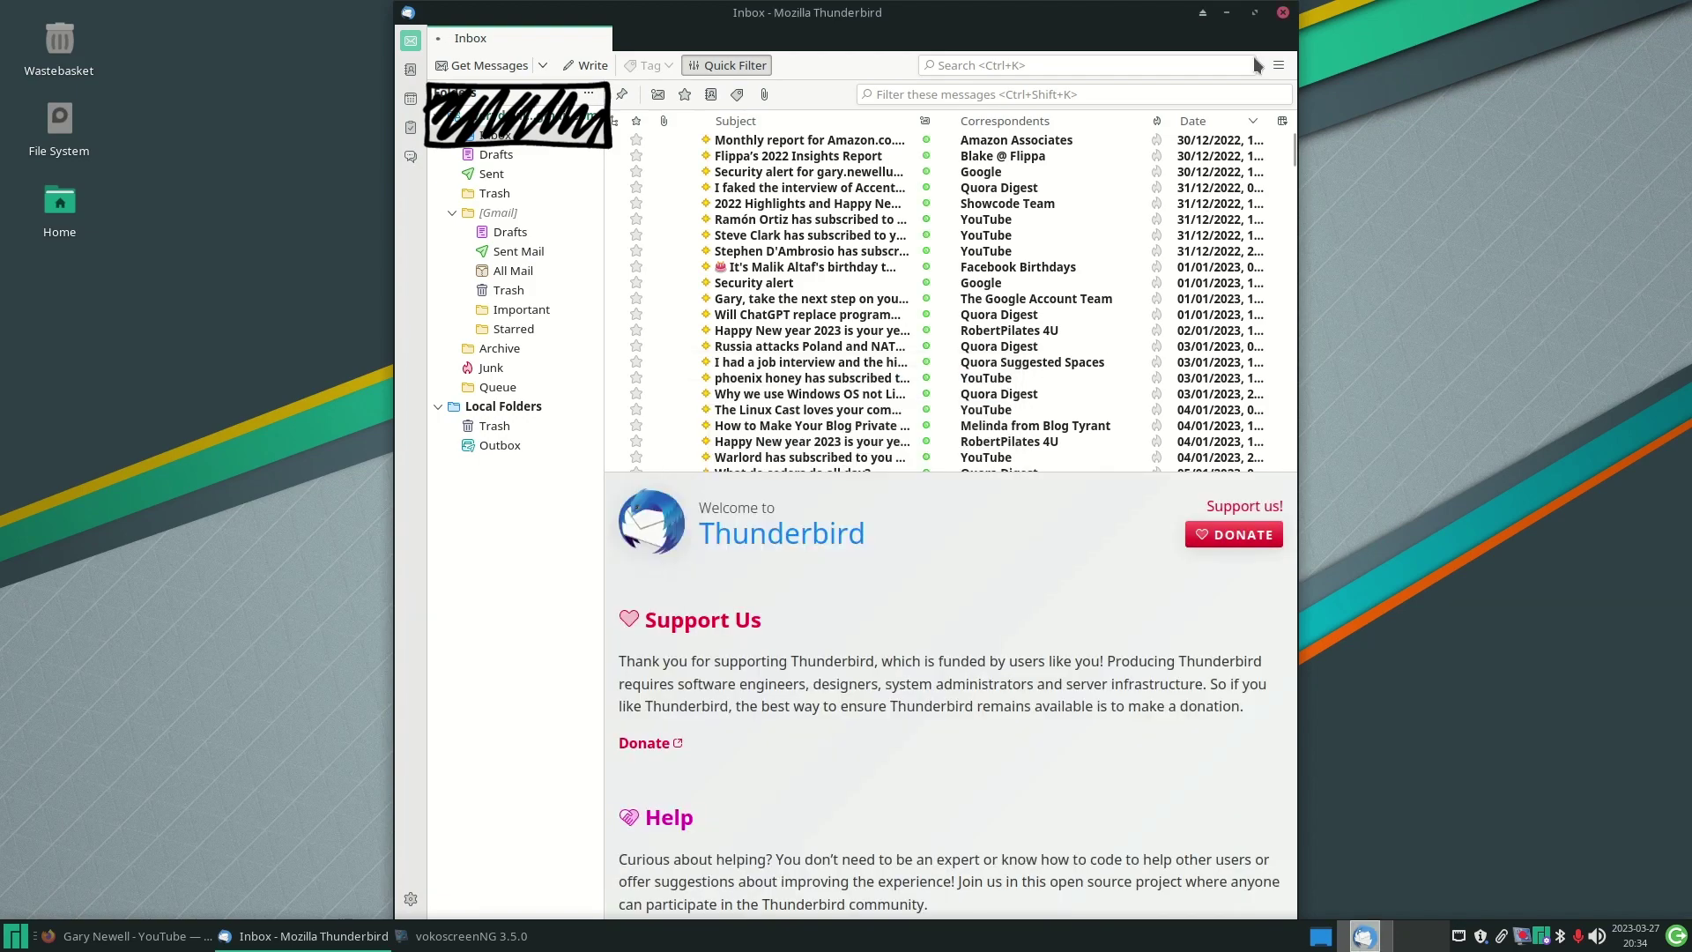
left_click(1283, 13)
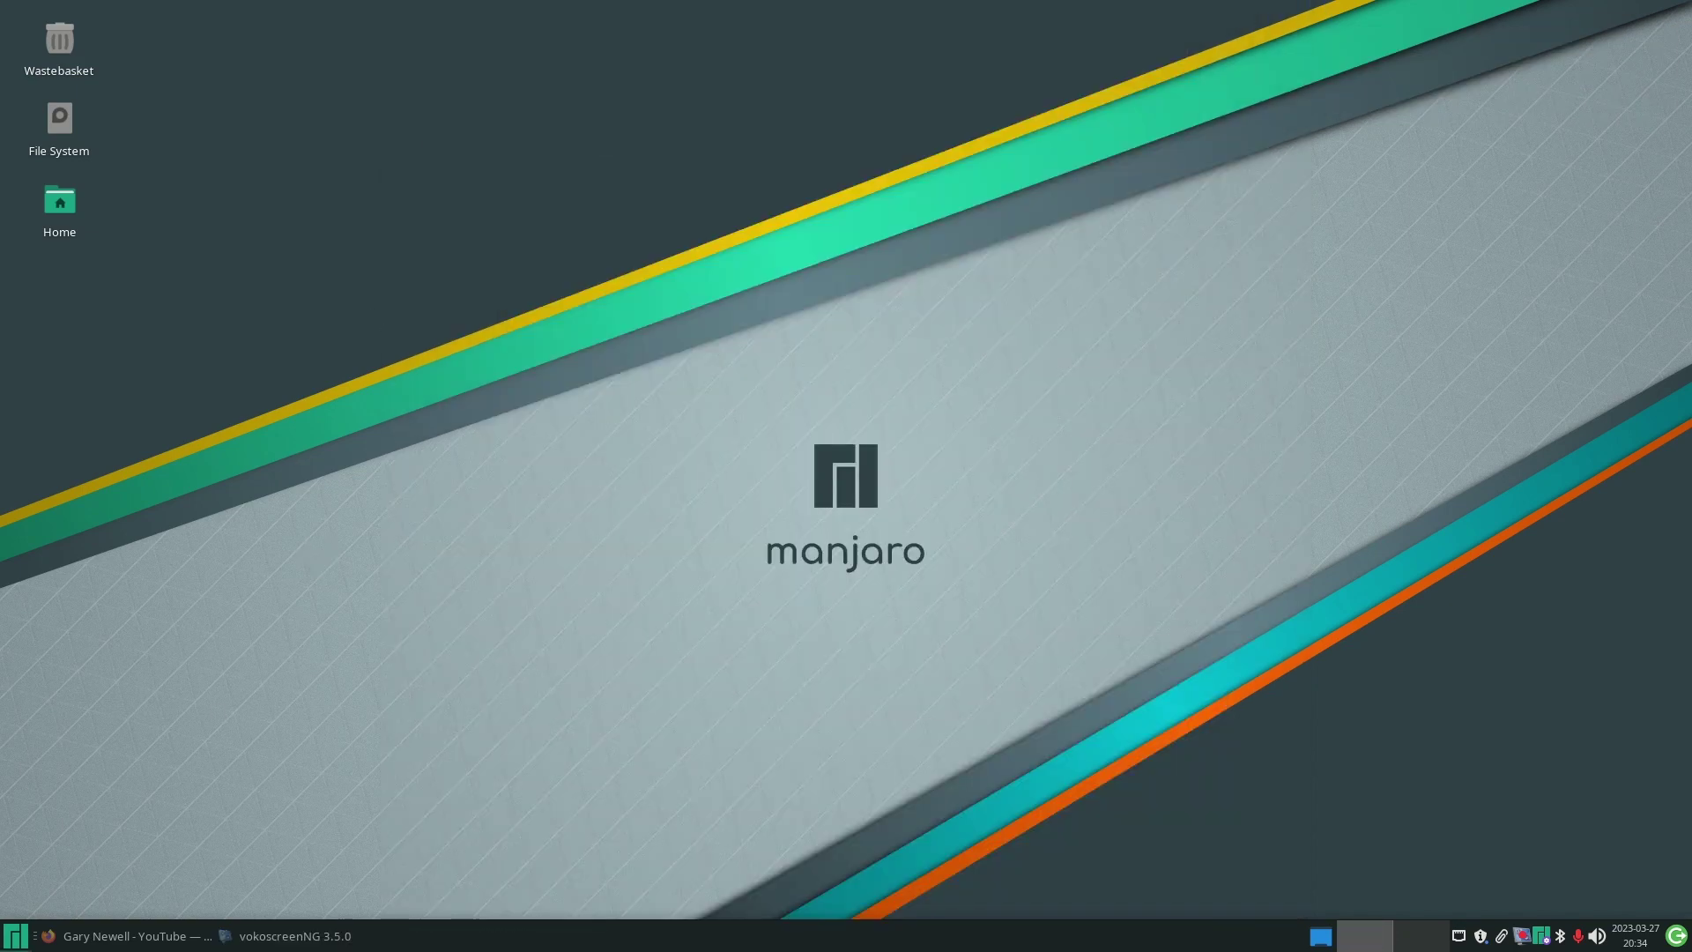
- Launch the Thunar file manager and open the Music folder
left_click(14, 938)
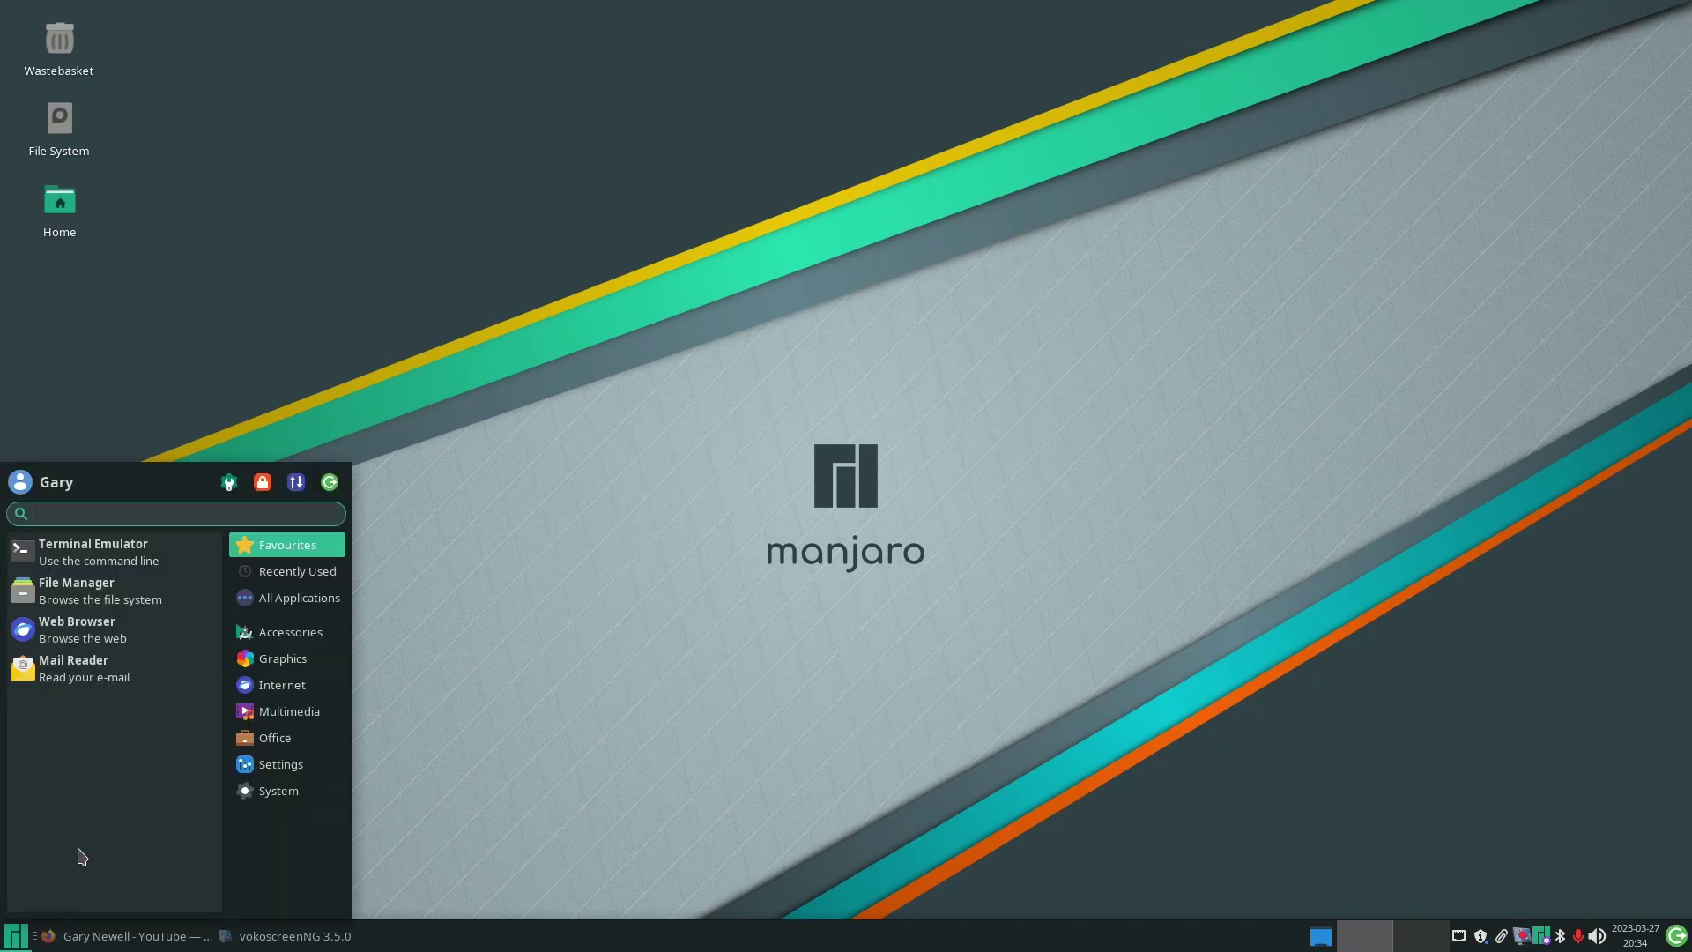
left_click(159, 607)
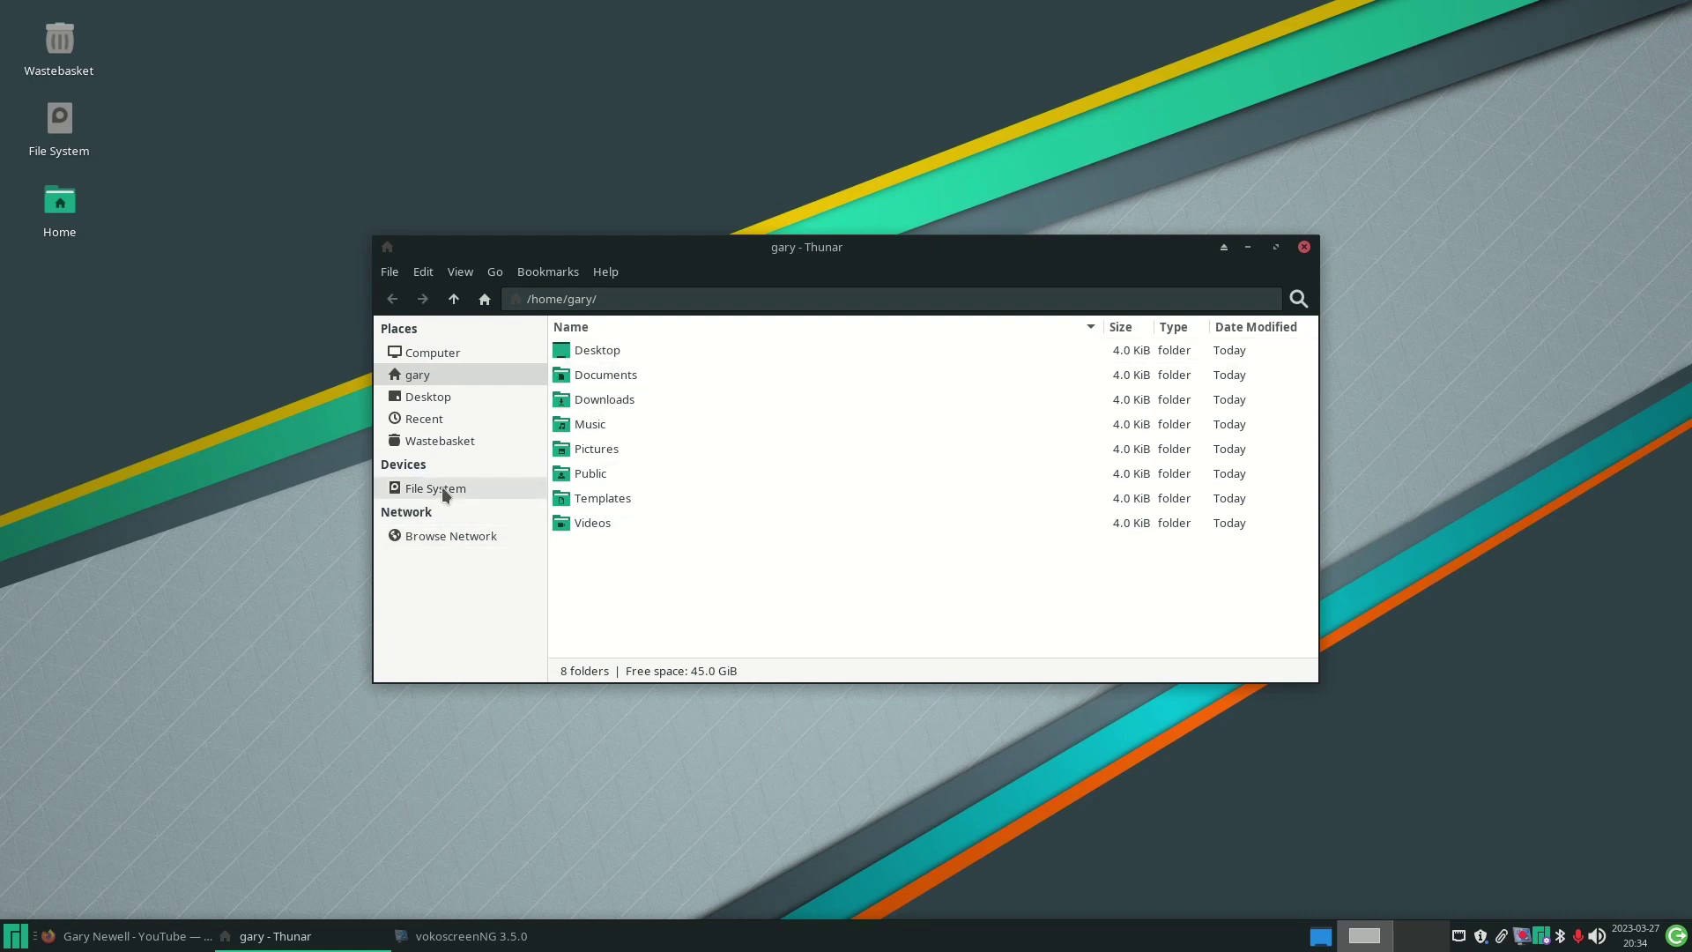
double_click(601, 425)
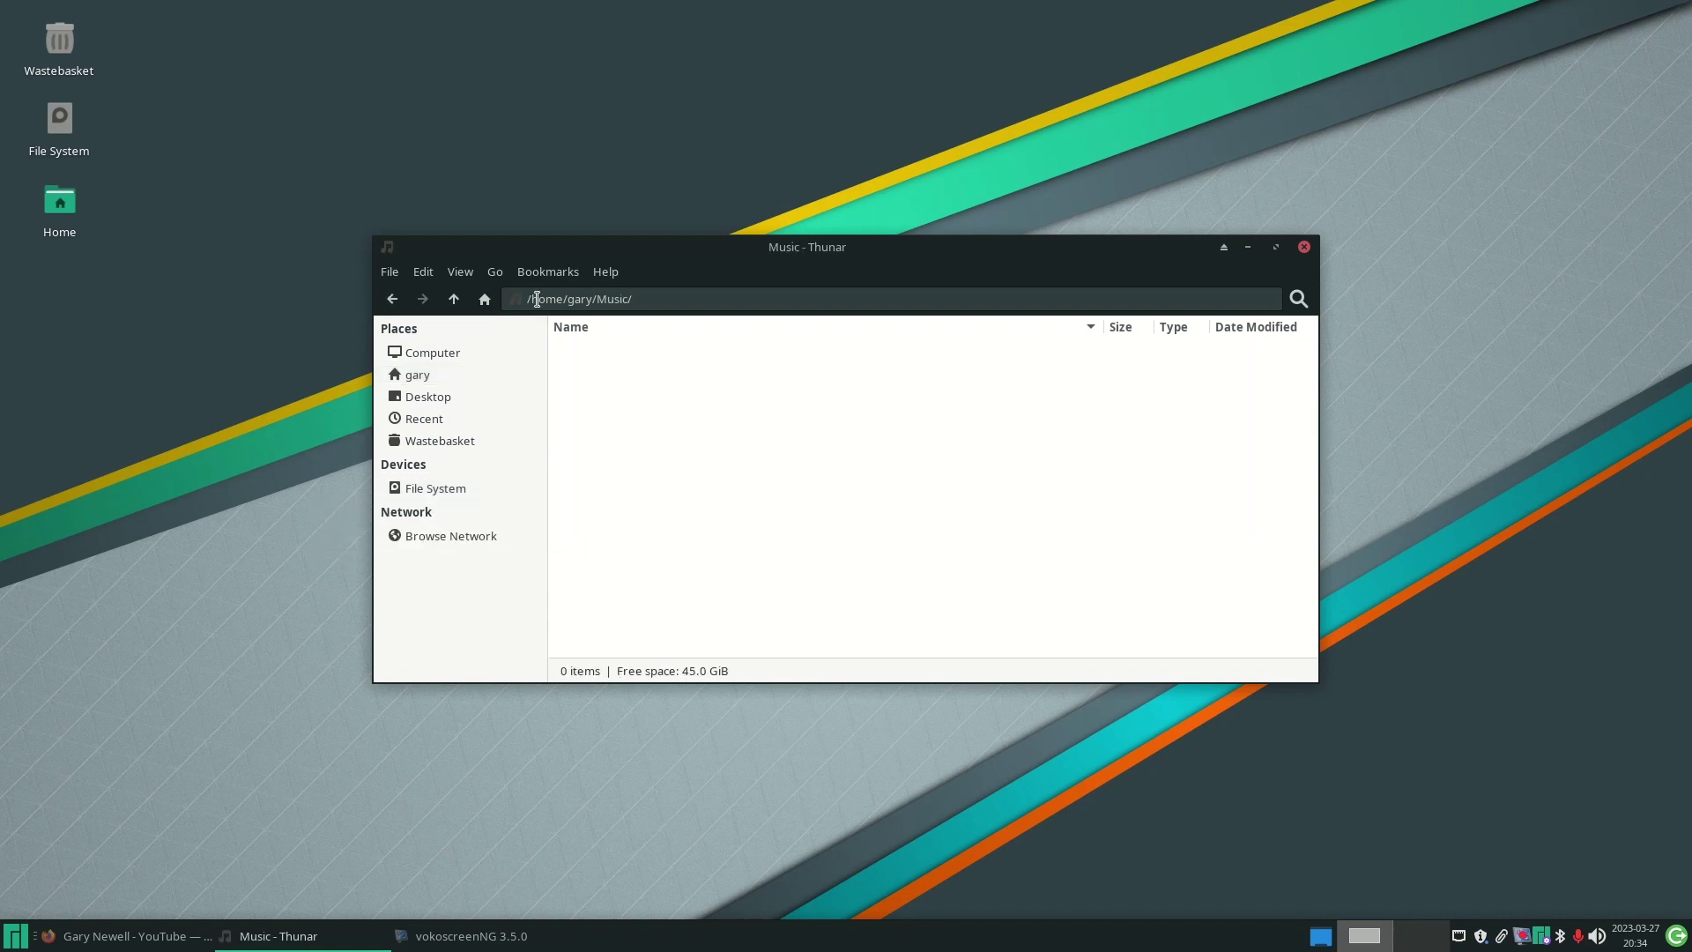
- Browse the root File System under Computer, then close Thunar
left_click(446, 359)
double_click(637, 377)
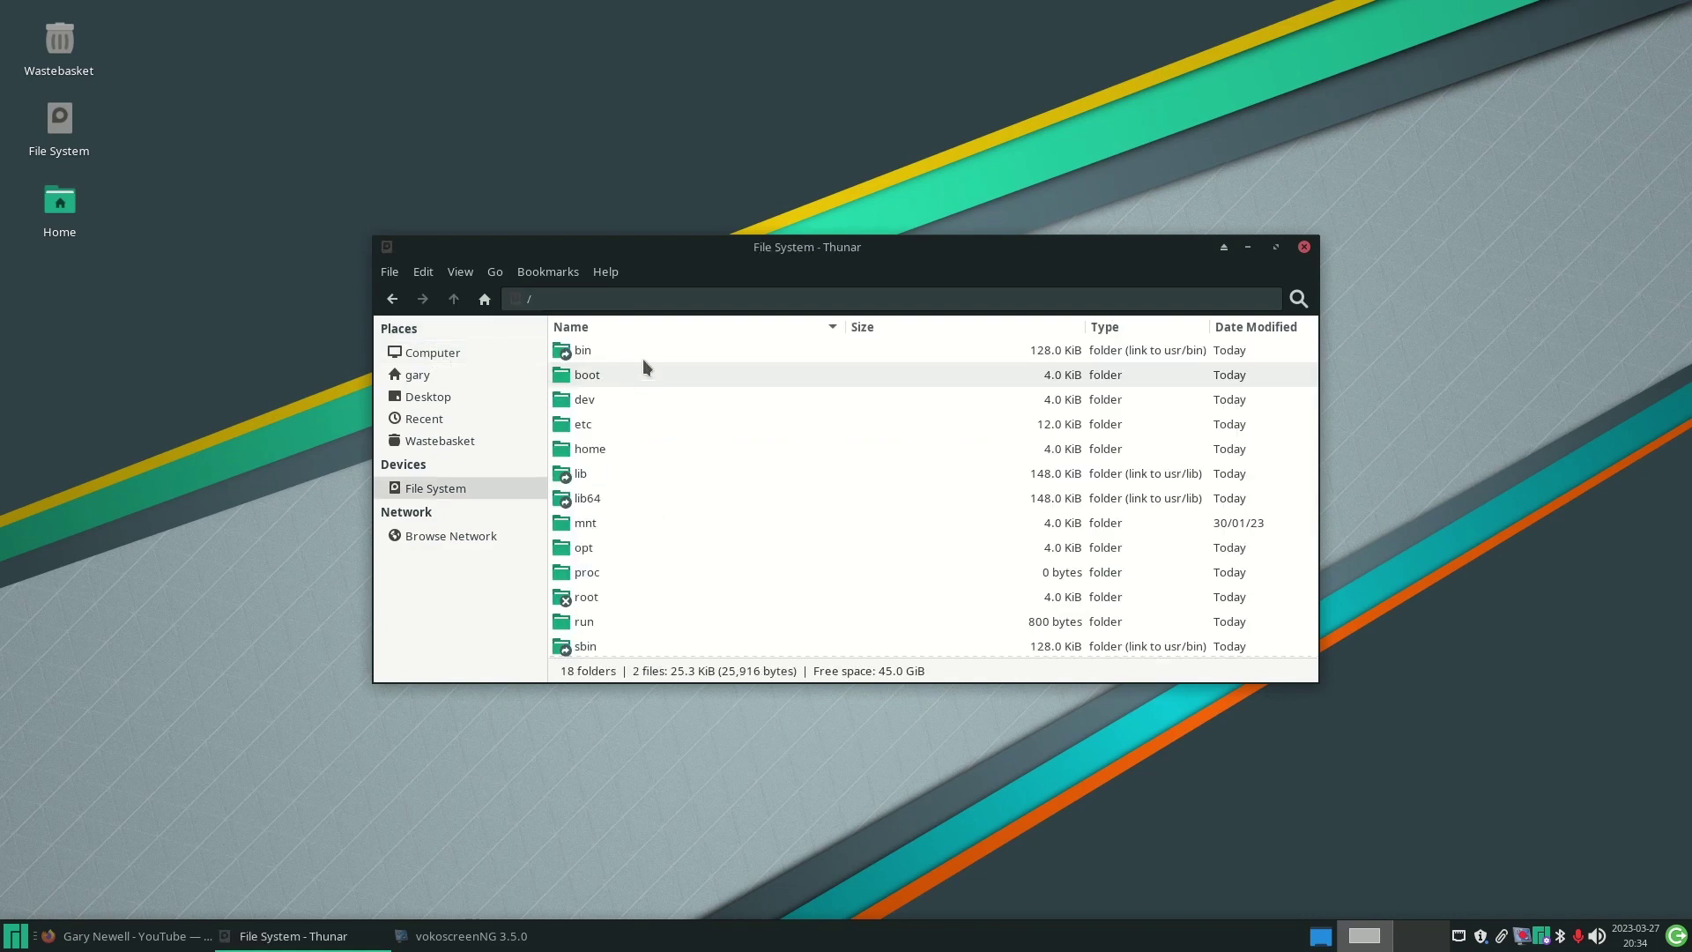
scroll(580, 448, "down", 3)
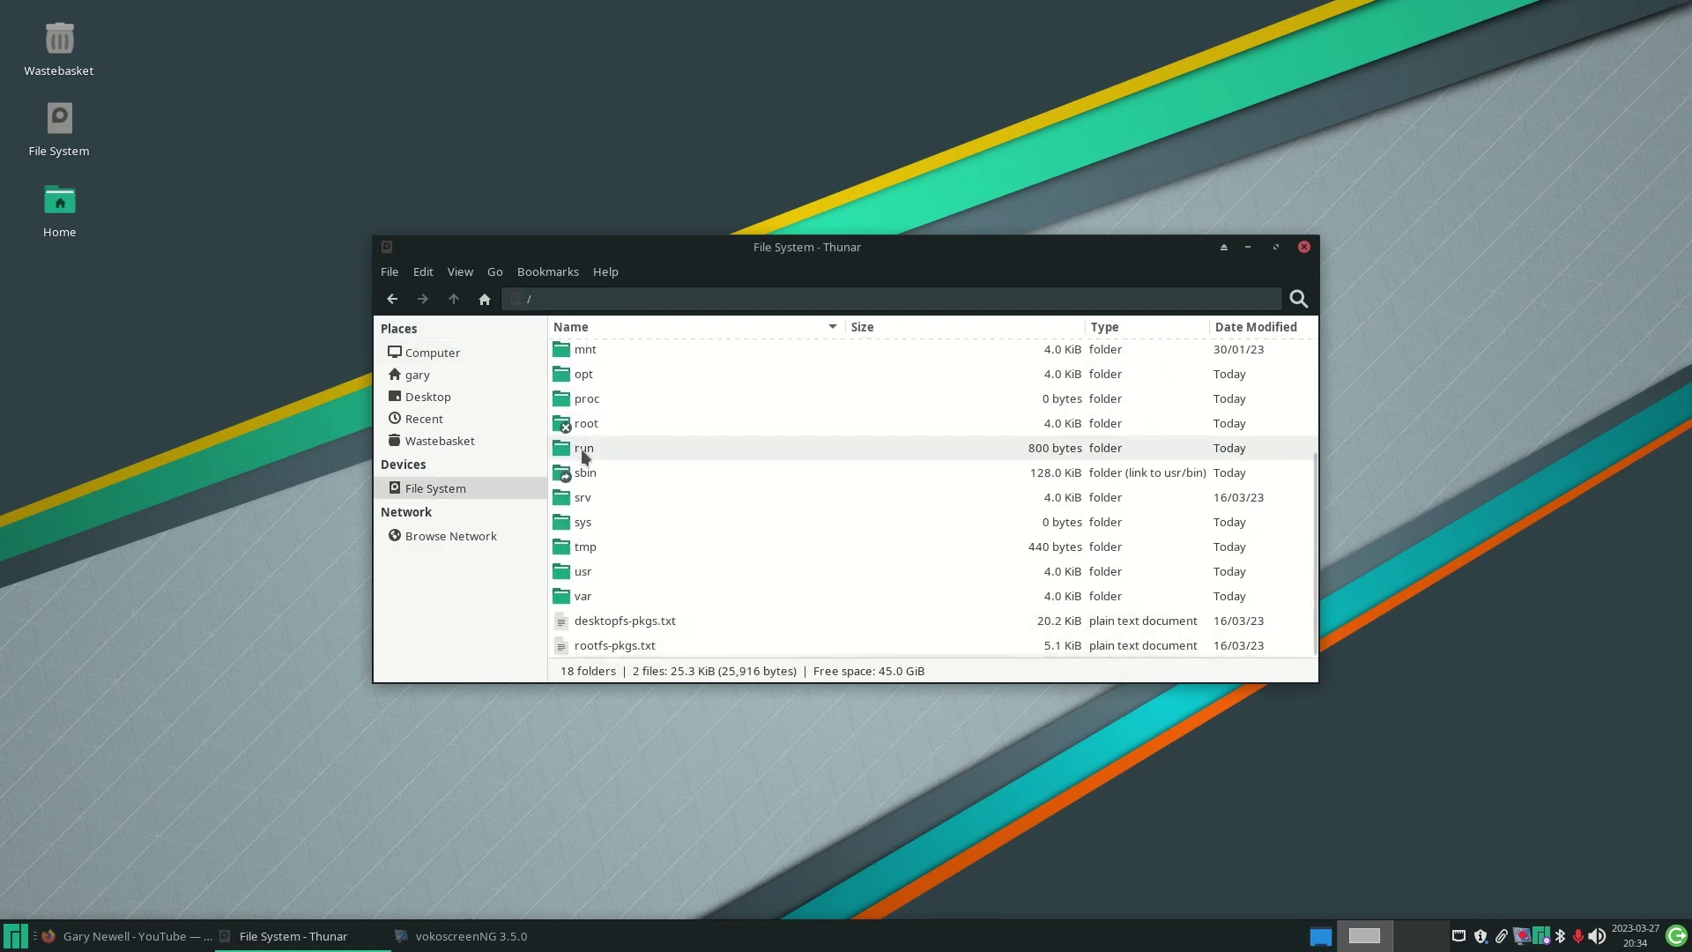
scroll(580, 448, "up", 3)
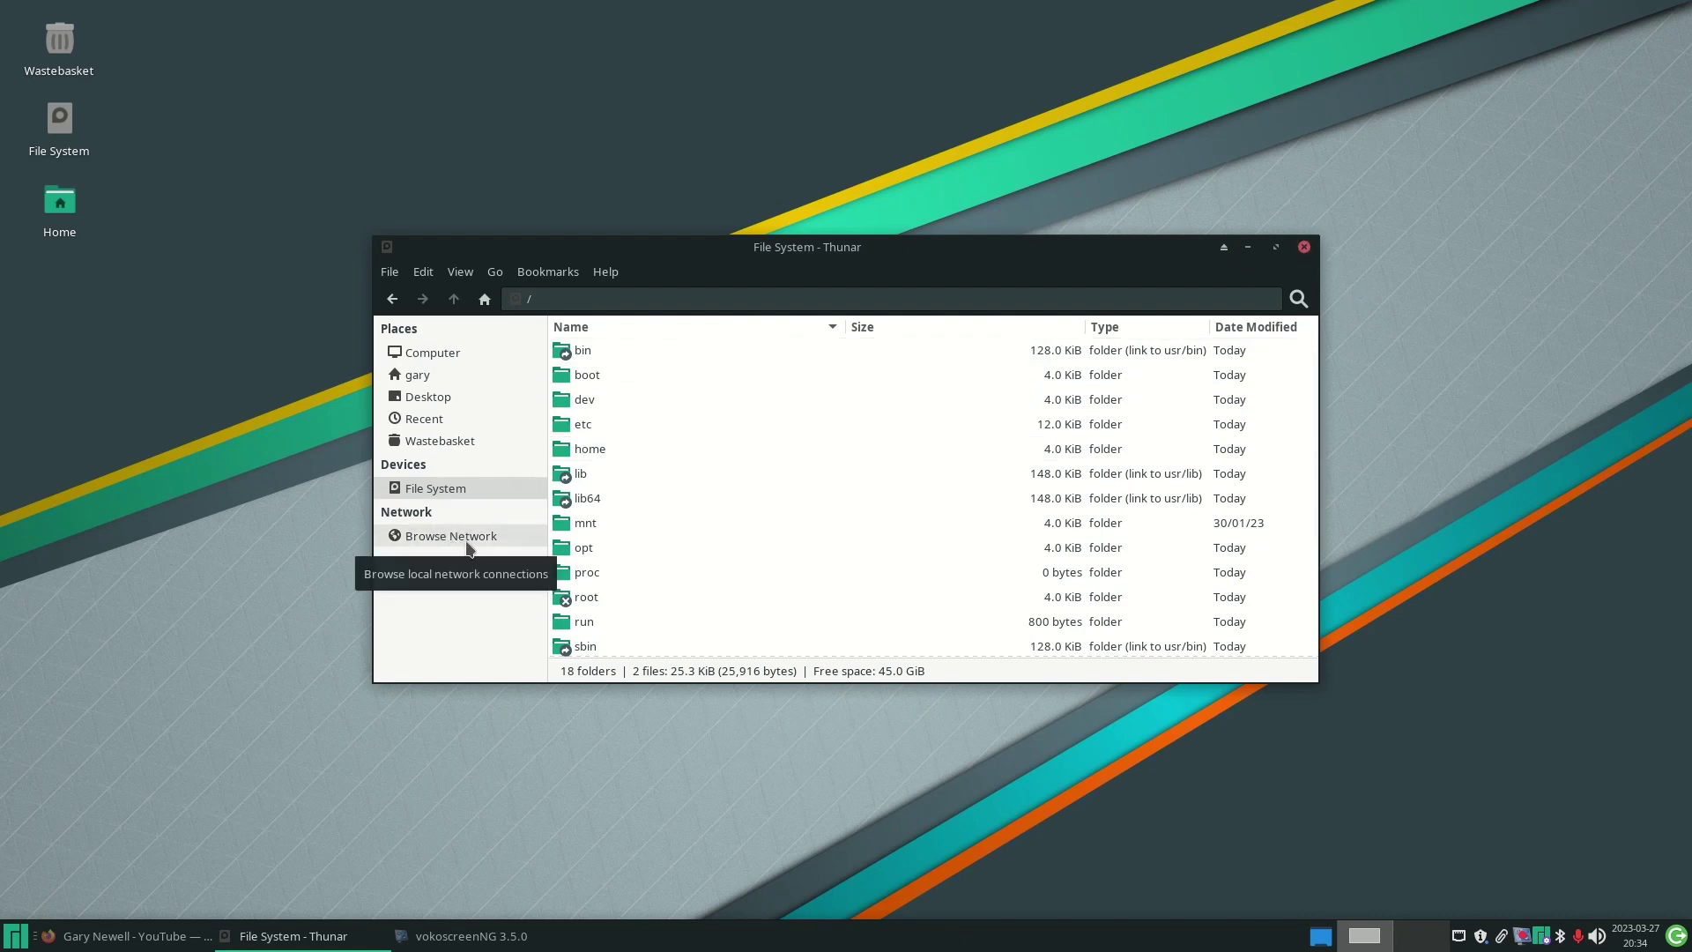
left_click(1306, 251)
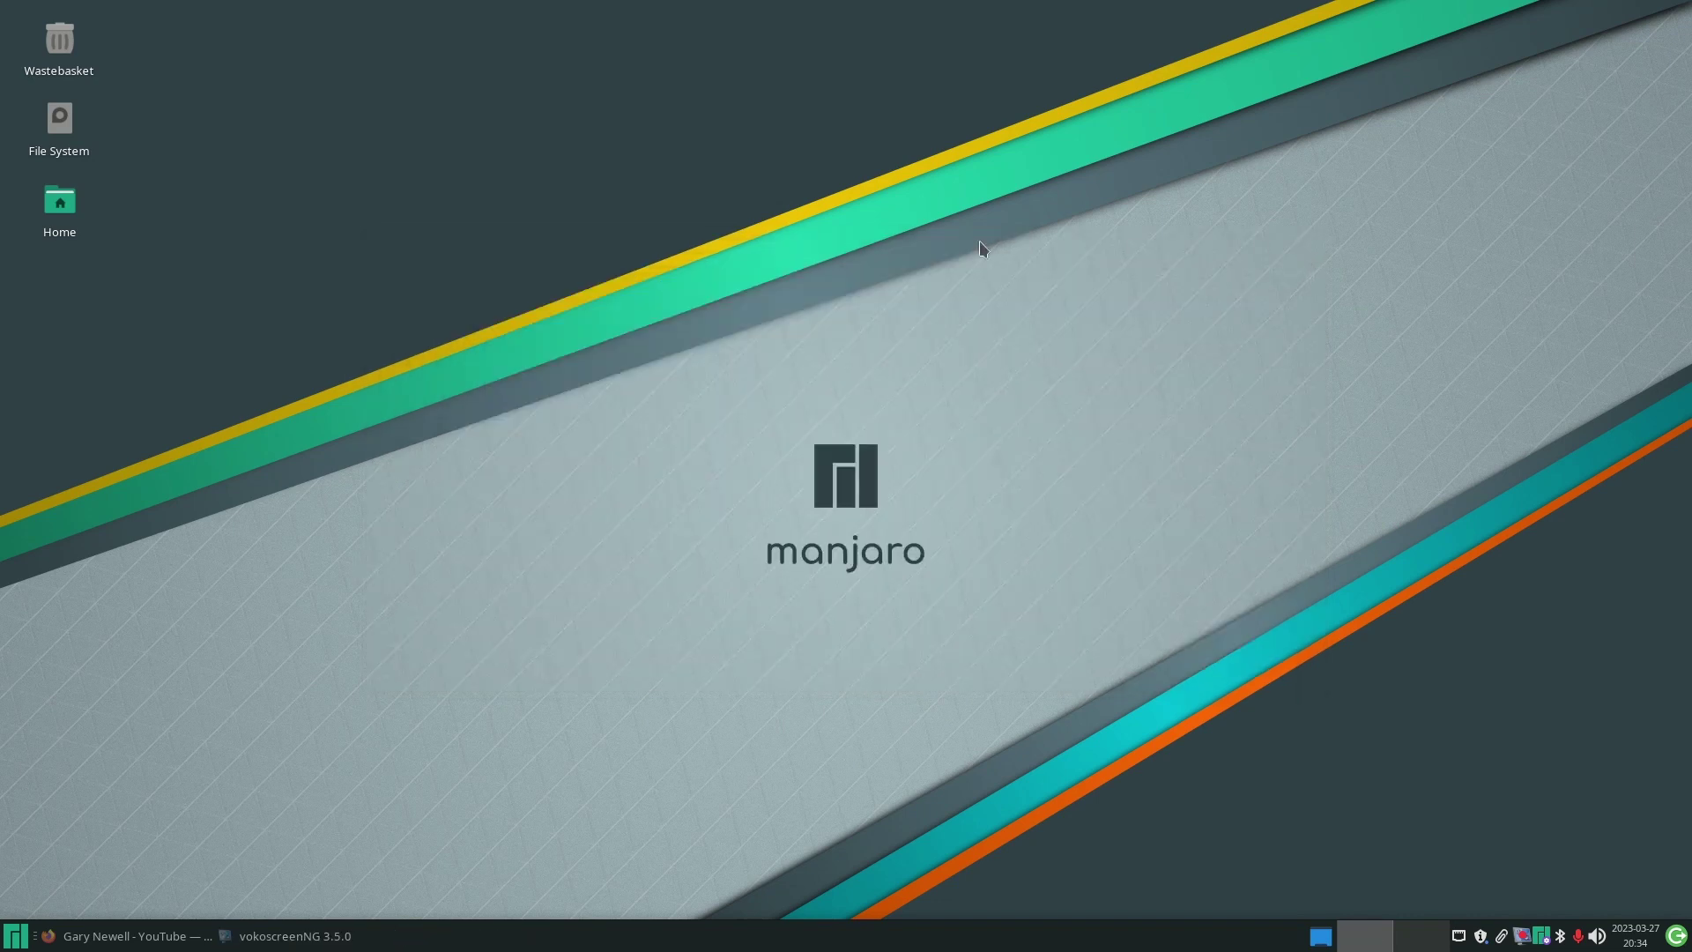
left_click(27, 941)
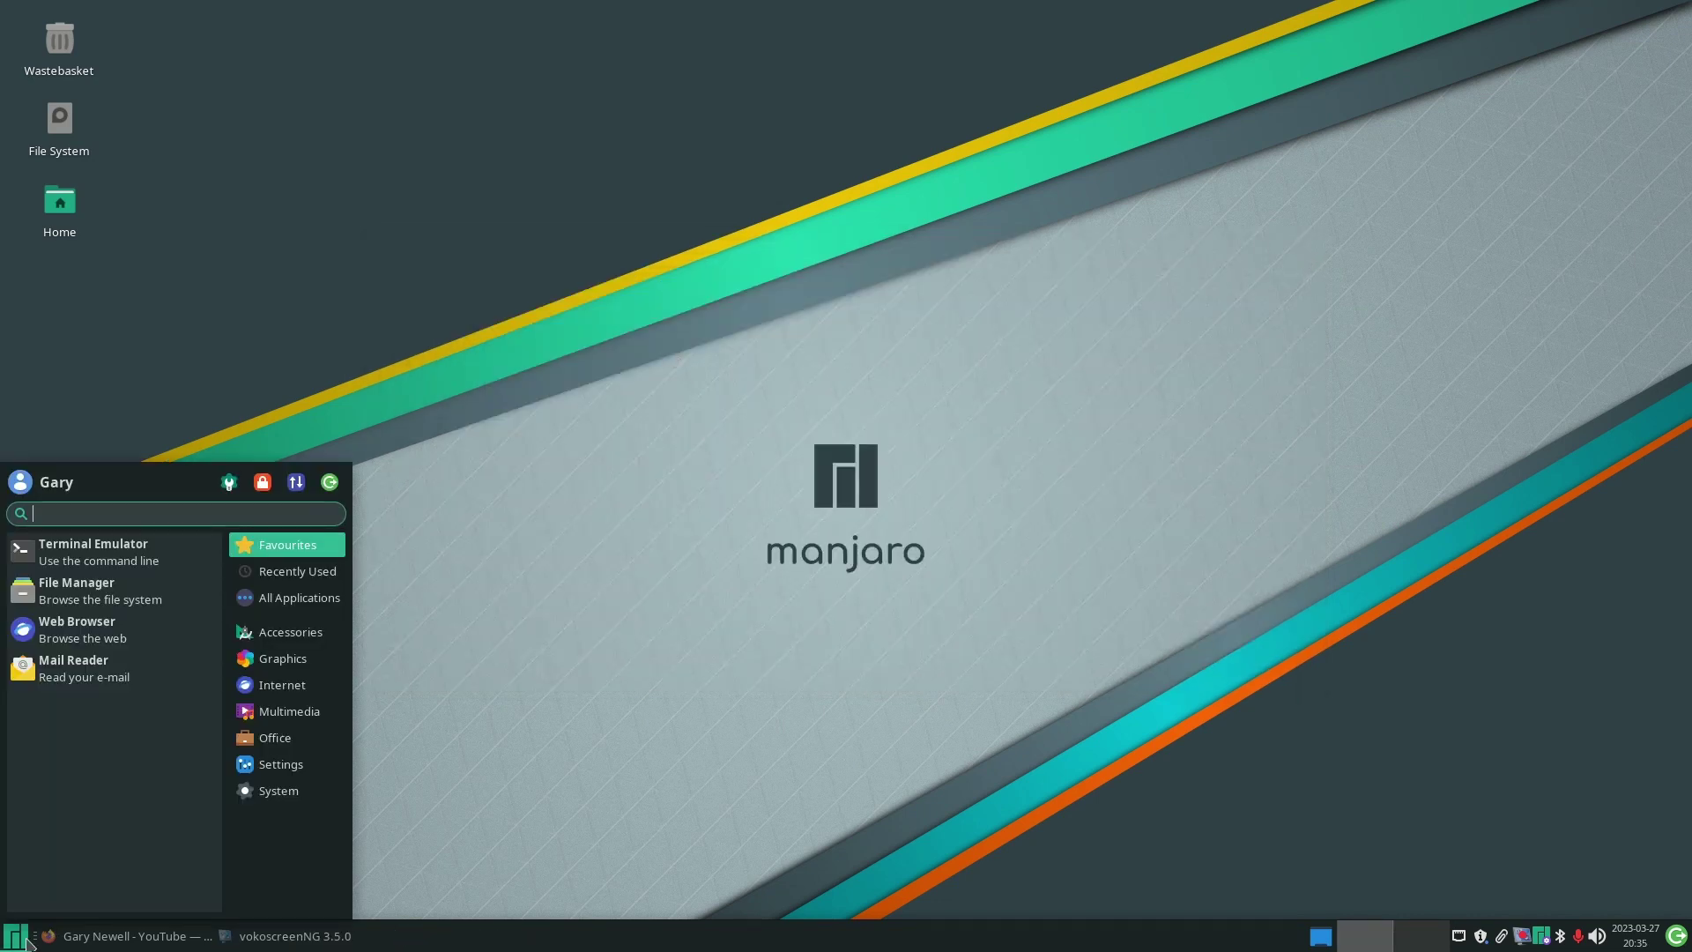
left_click(308, 672)
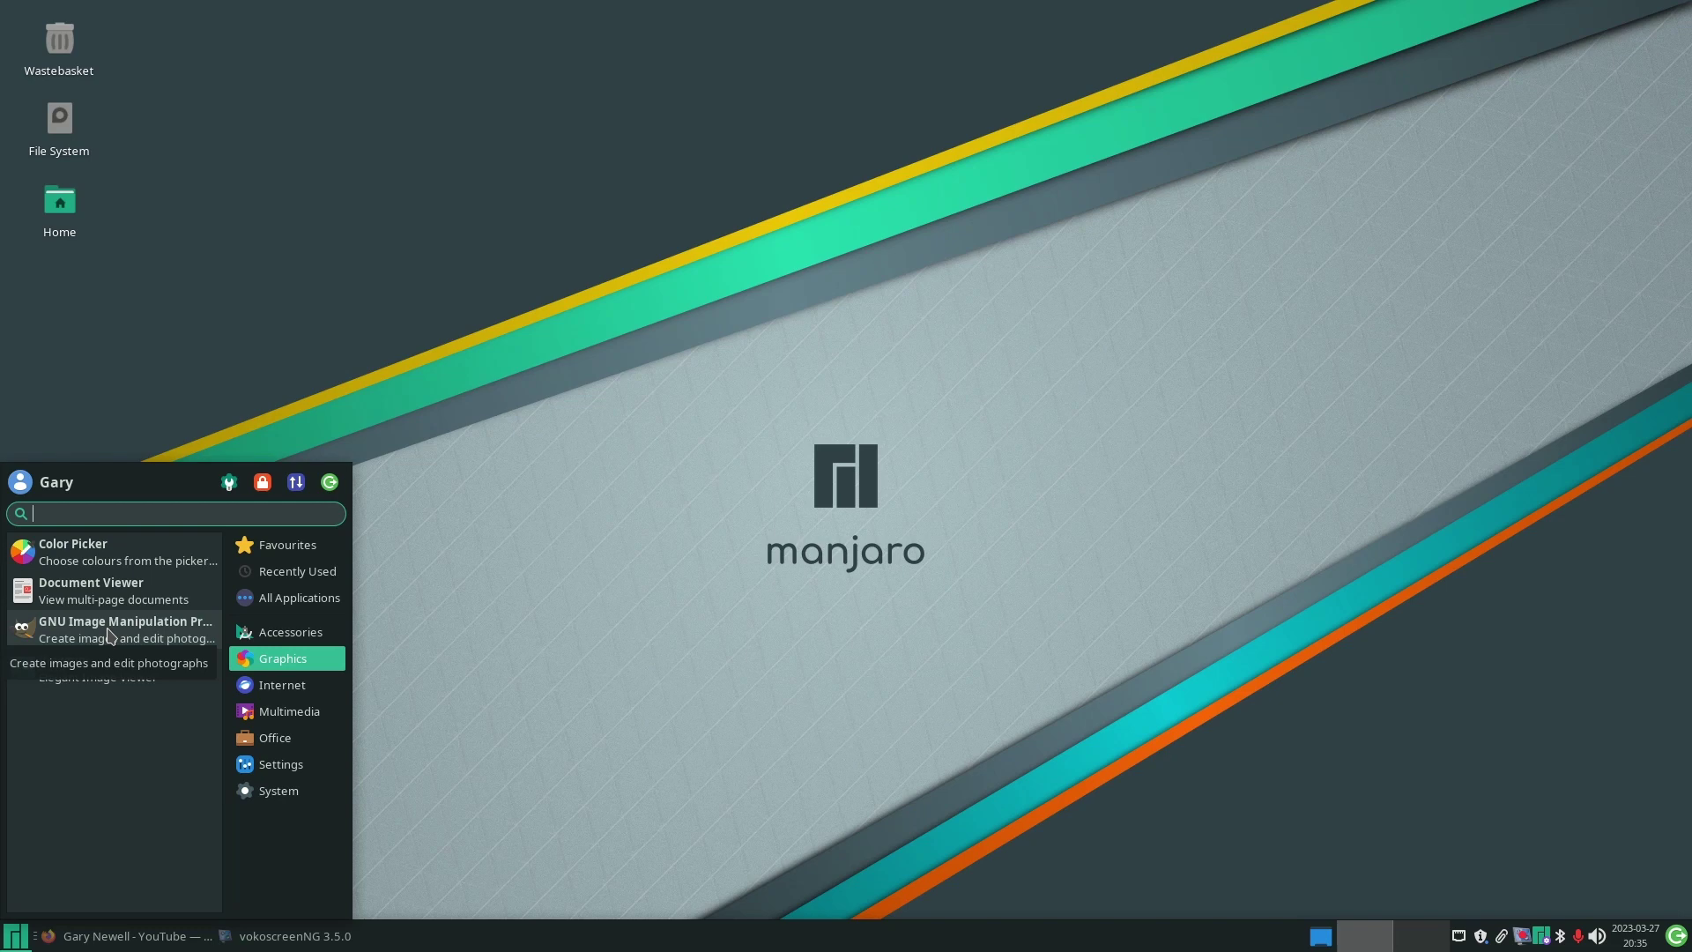
left_click(298, 694)
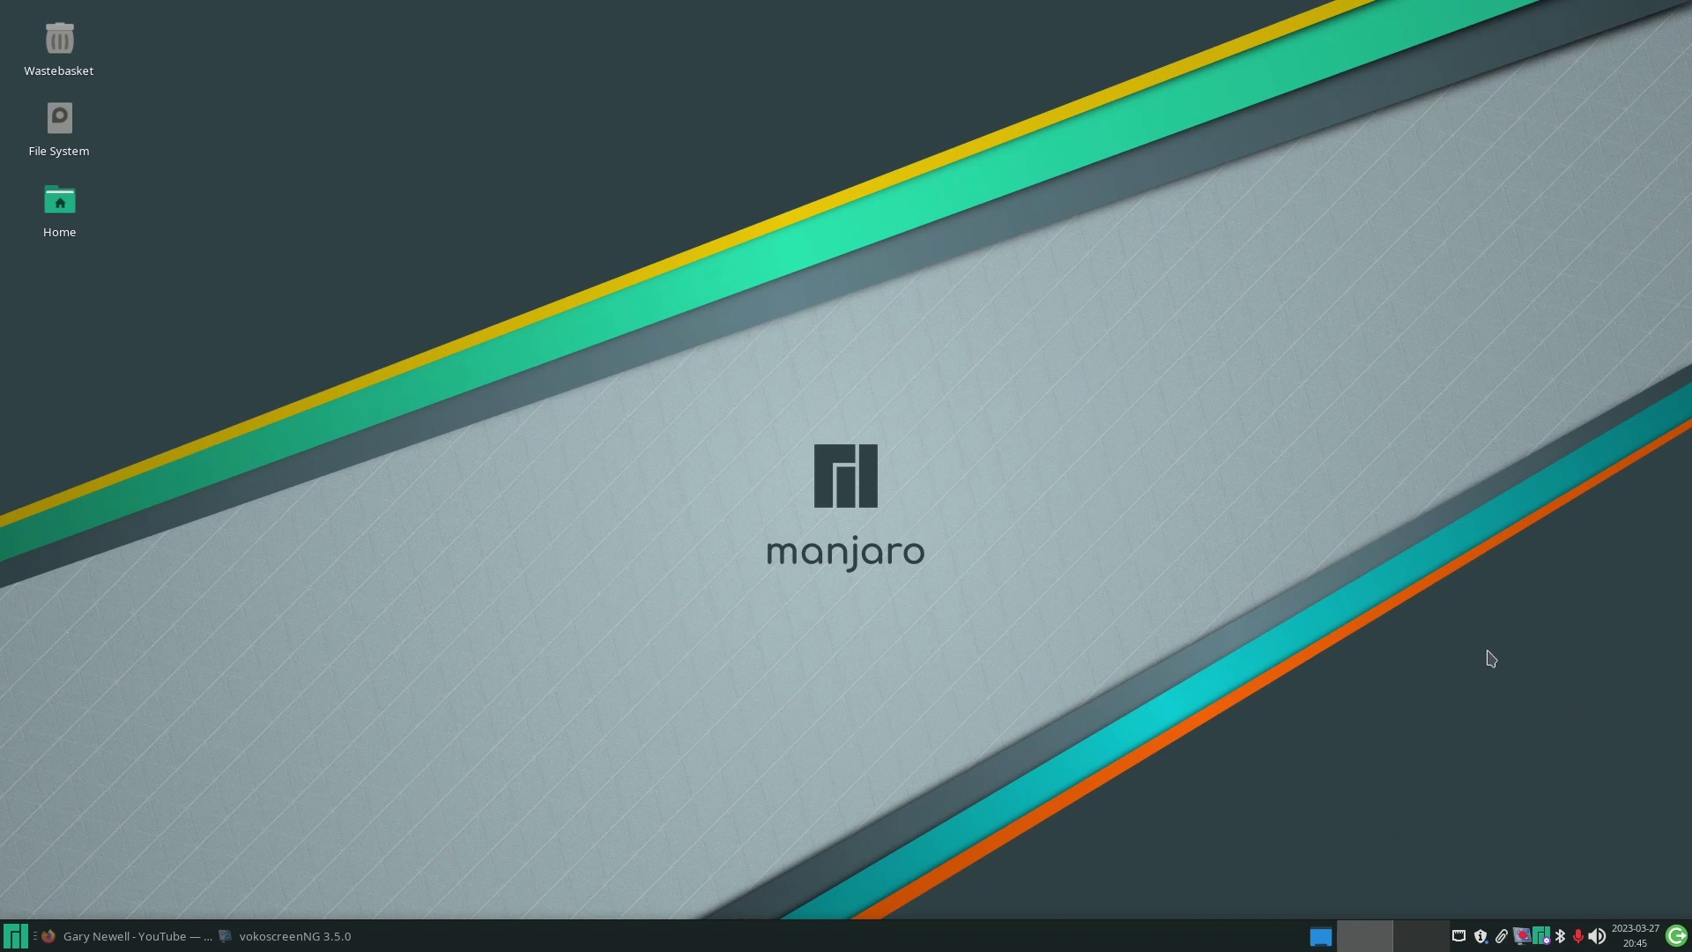
- Scan twice for nearby Bluetooth devices in Blueman and connect the Cylinder BT headset
left_click(1561, 937)
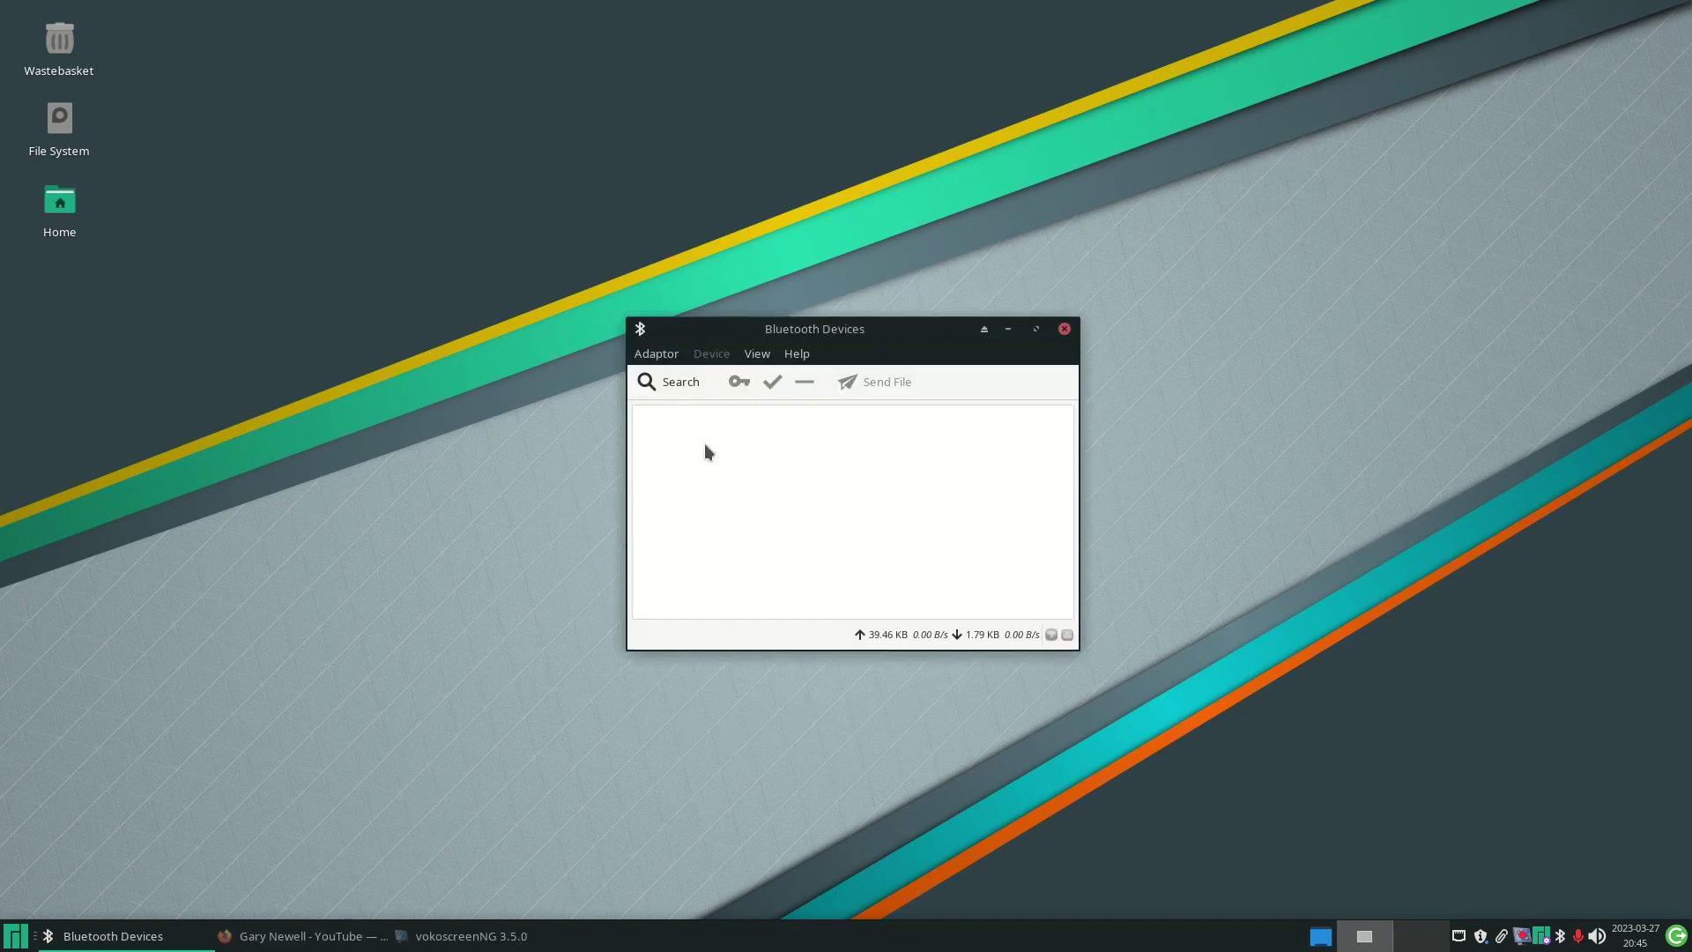
left_click(667, 382)
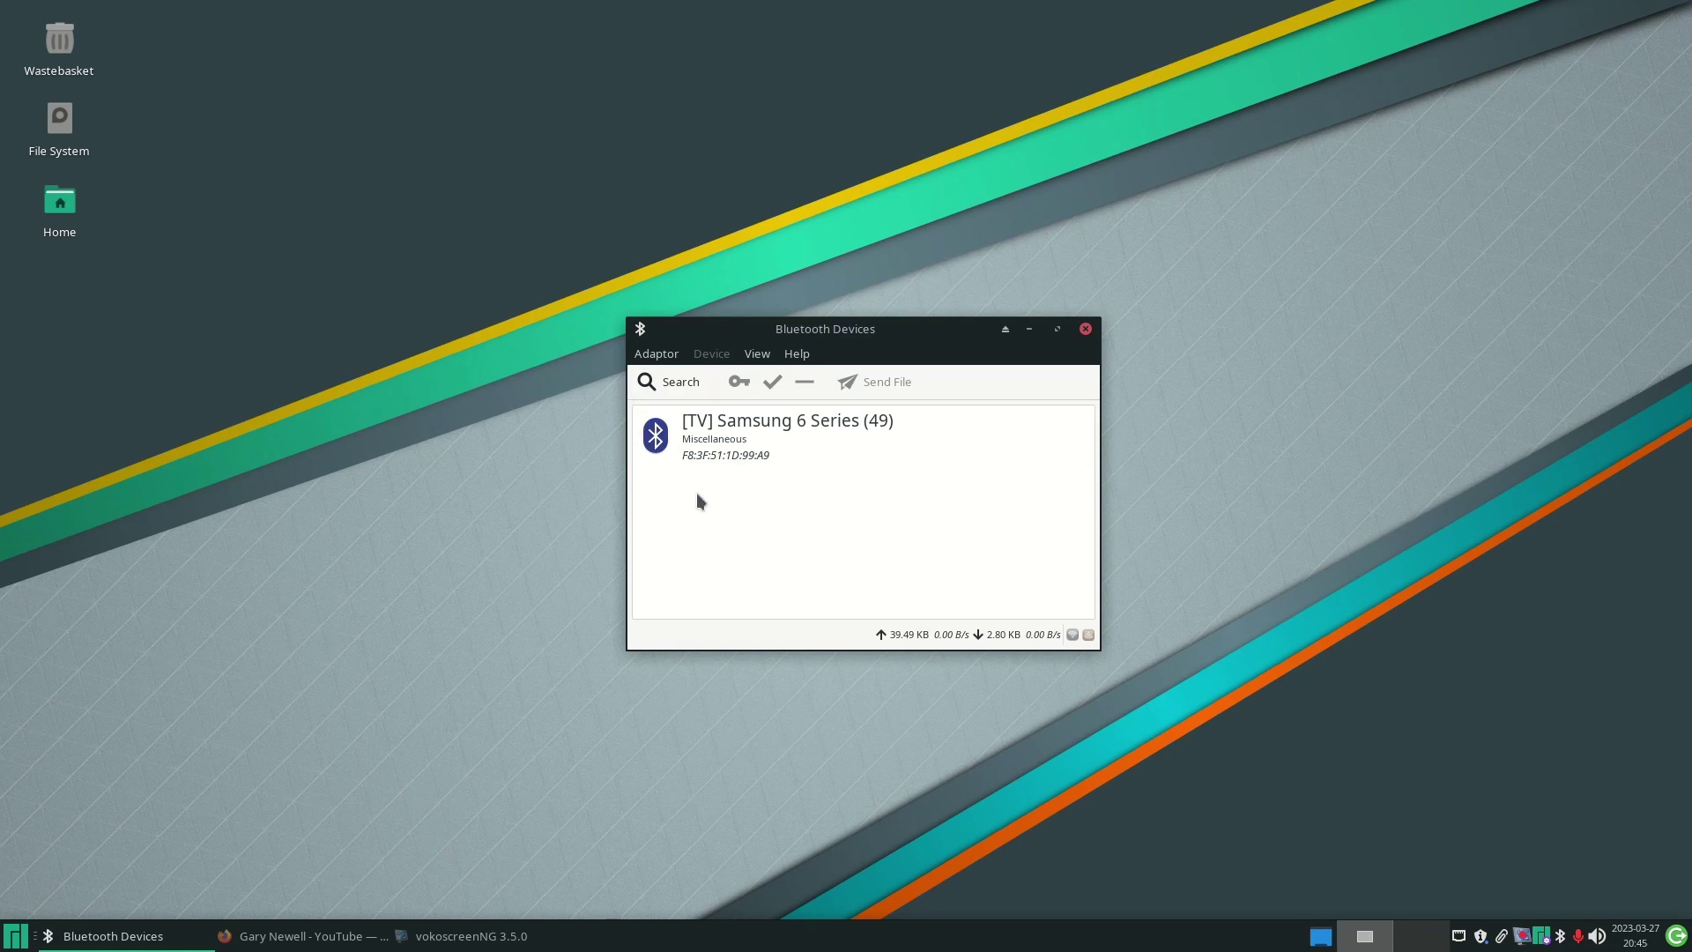
left_click(679, 388)
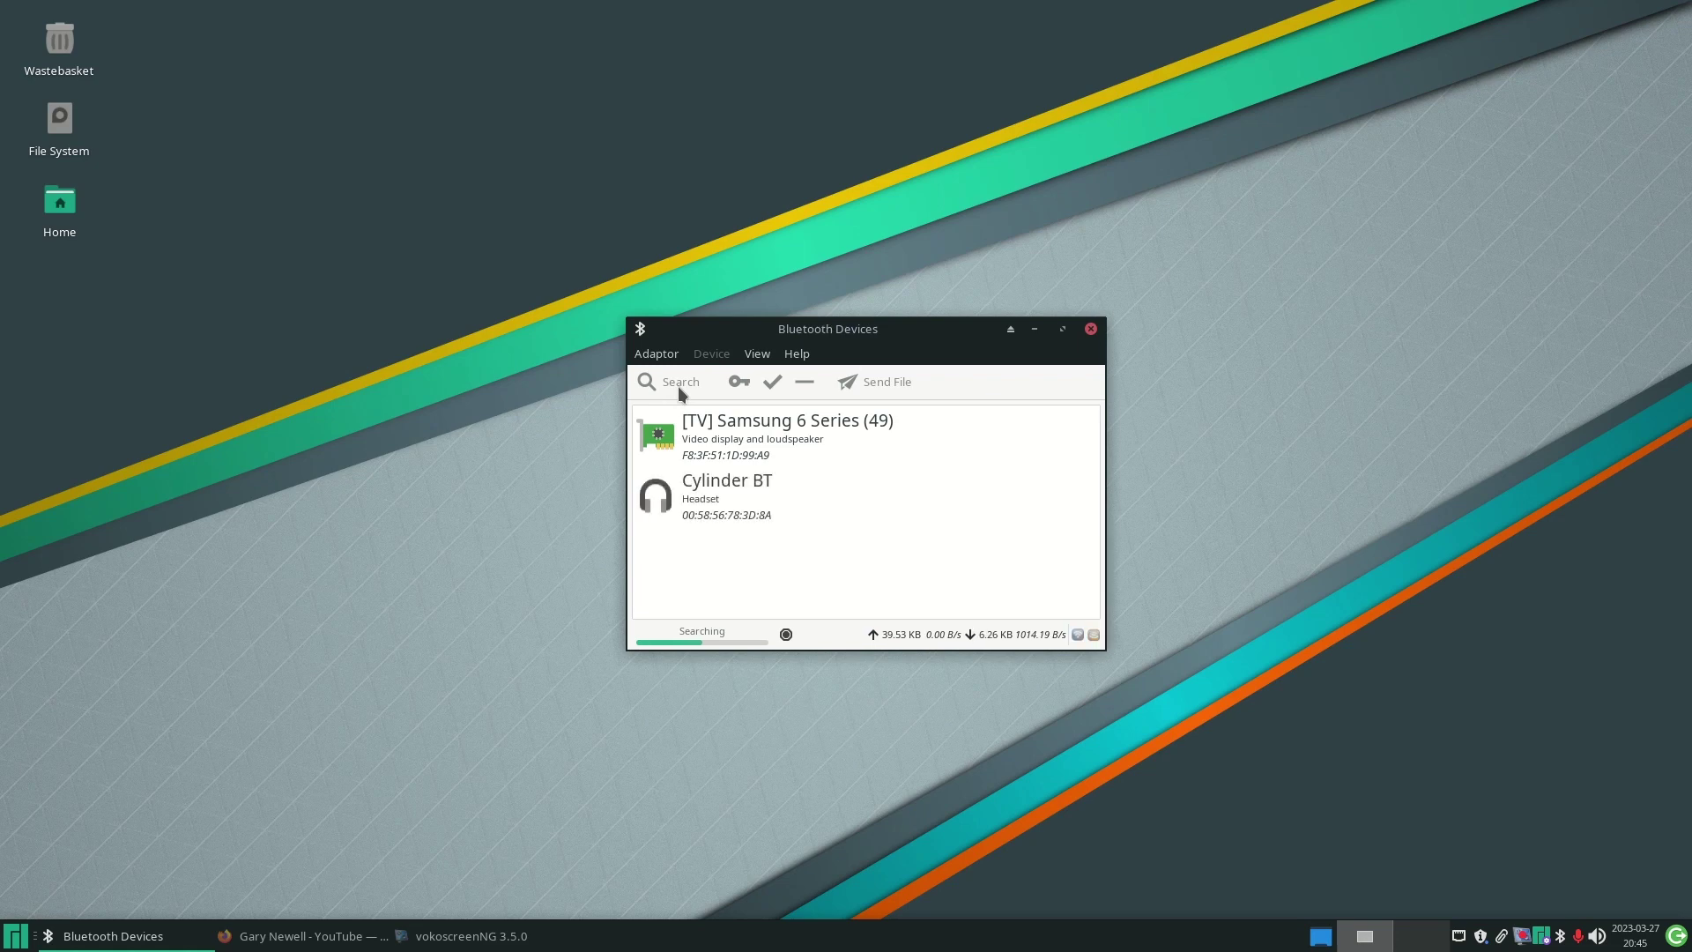
left_click(710, 502)
double_click(710, 501)
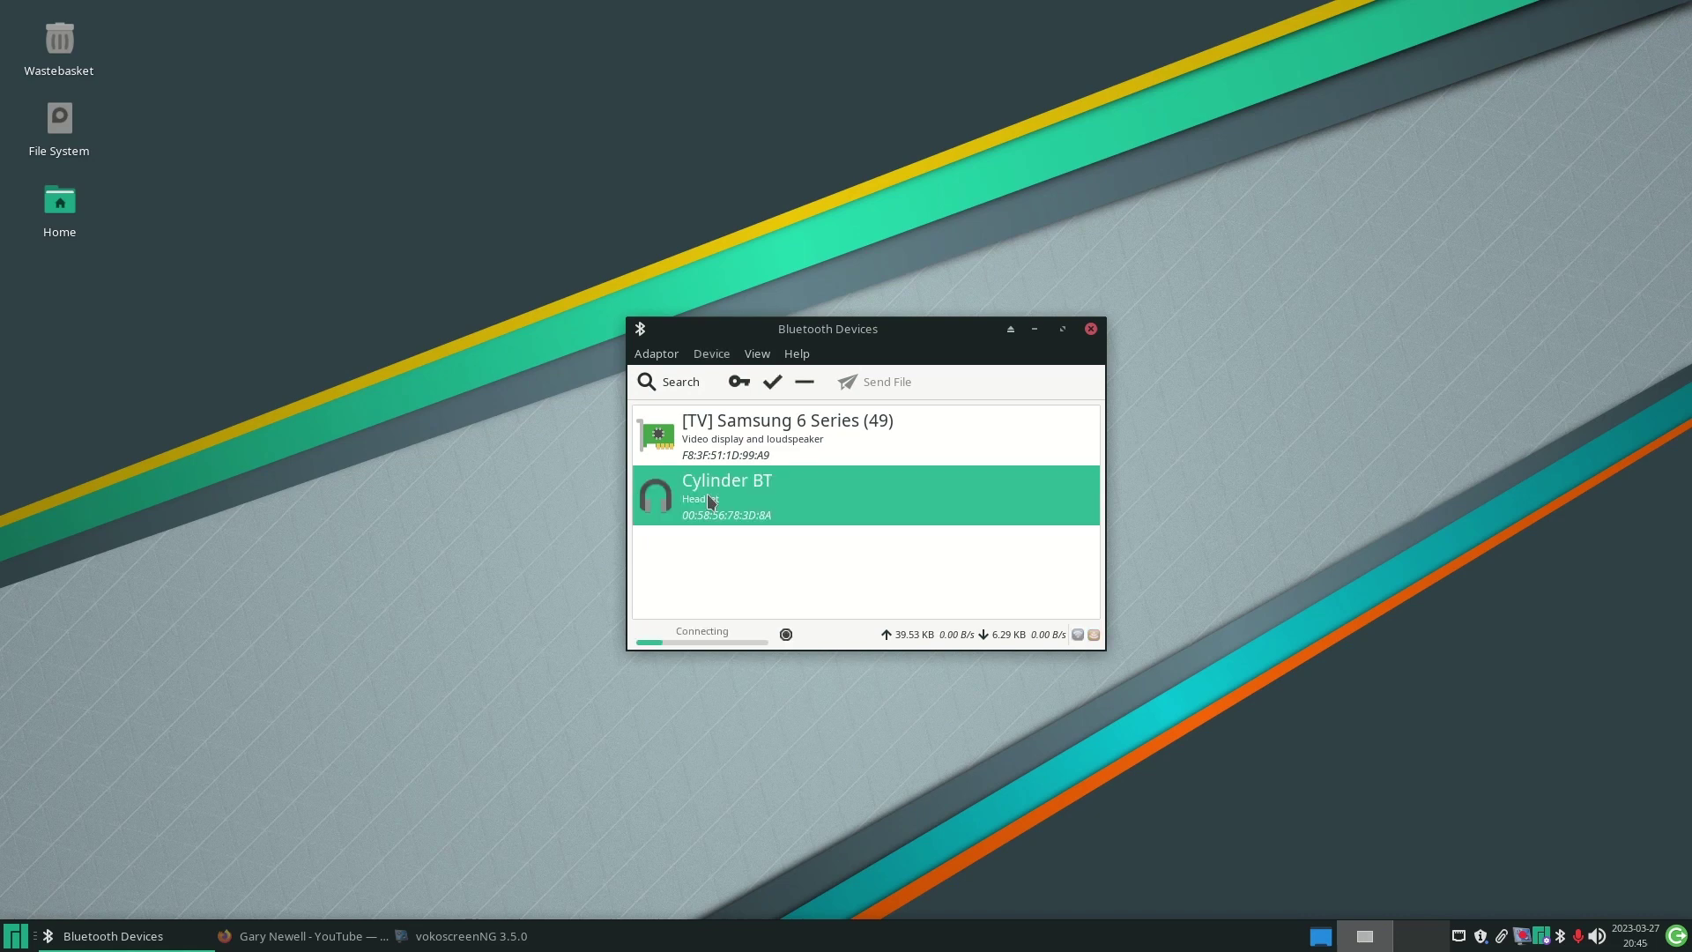
left_click(21, 940)
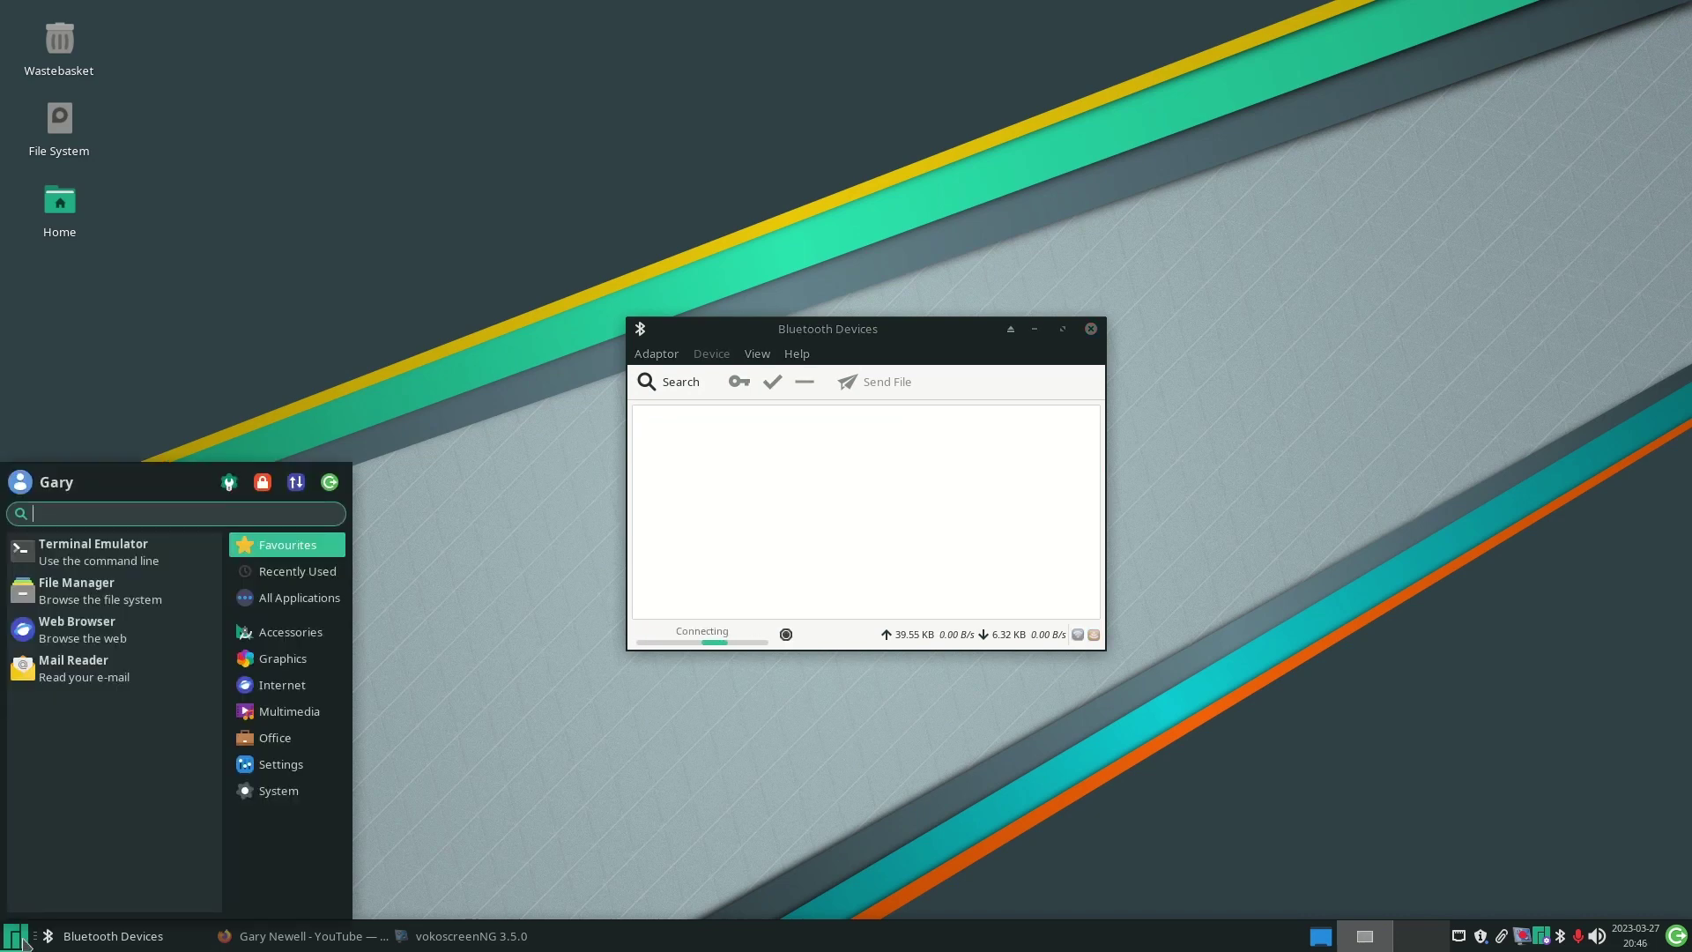
- Launch Audacious from Multimedia and add the Music folder to its playlist via File > Add Folder
left_click(300, 712)
left_click(64, 568)
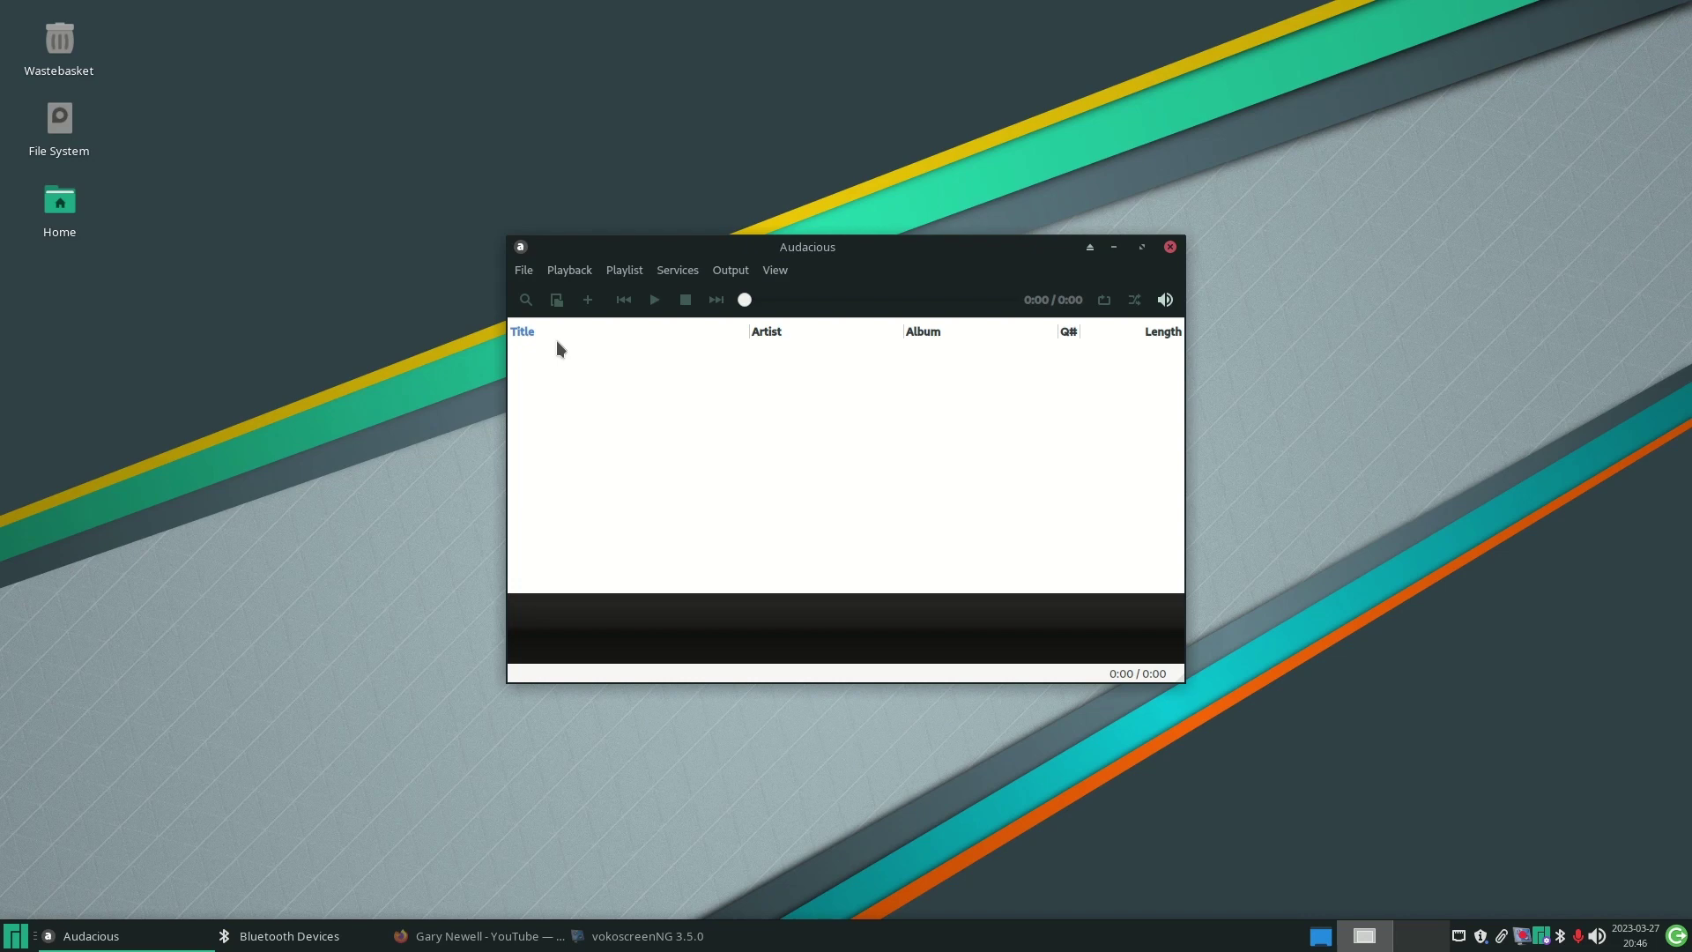
left_click(529, 273)
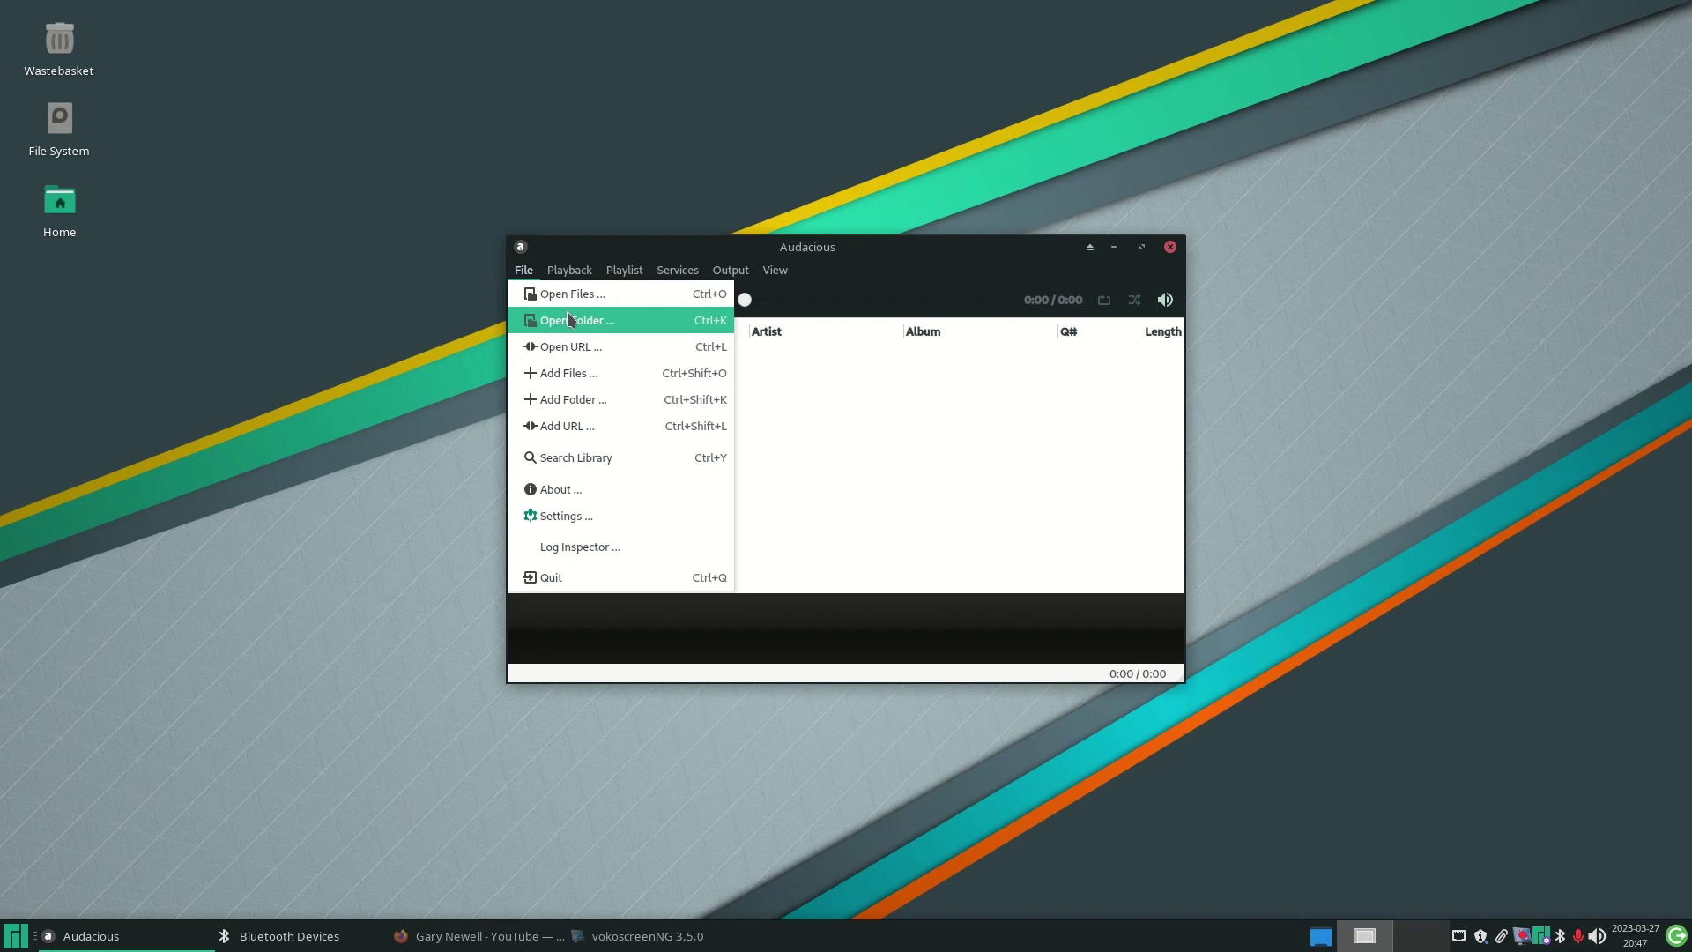
left_click(573, 402)
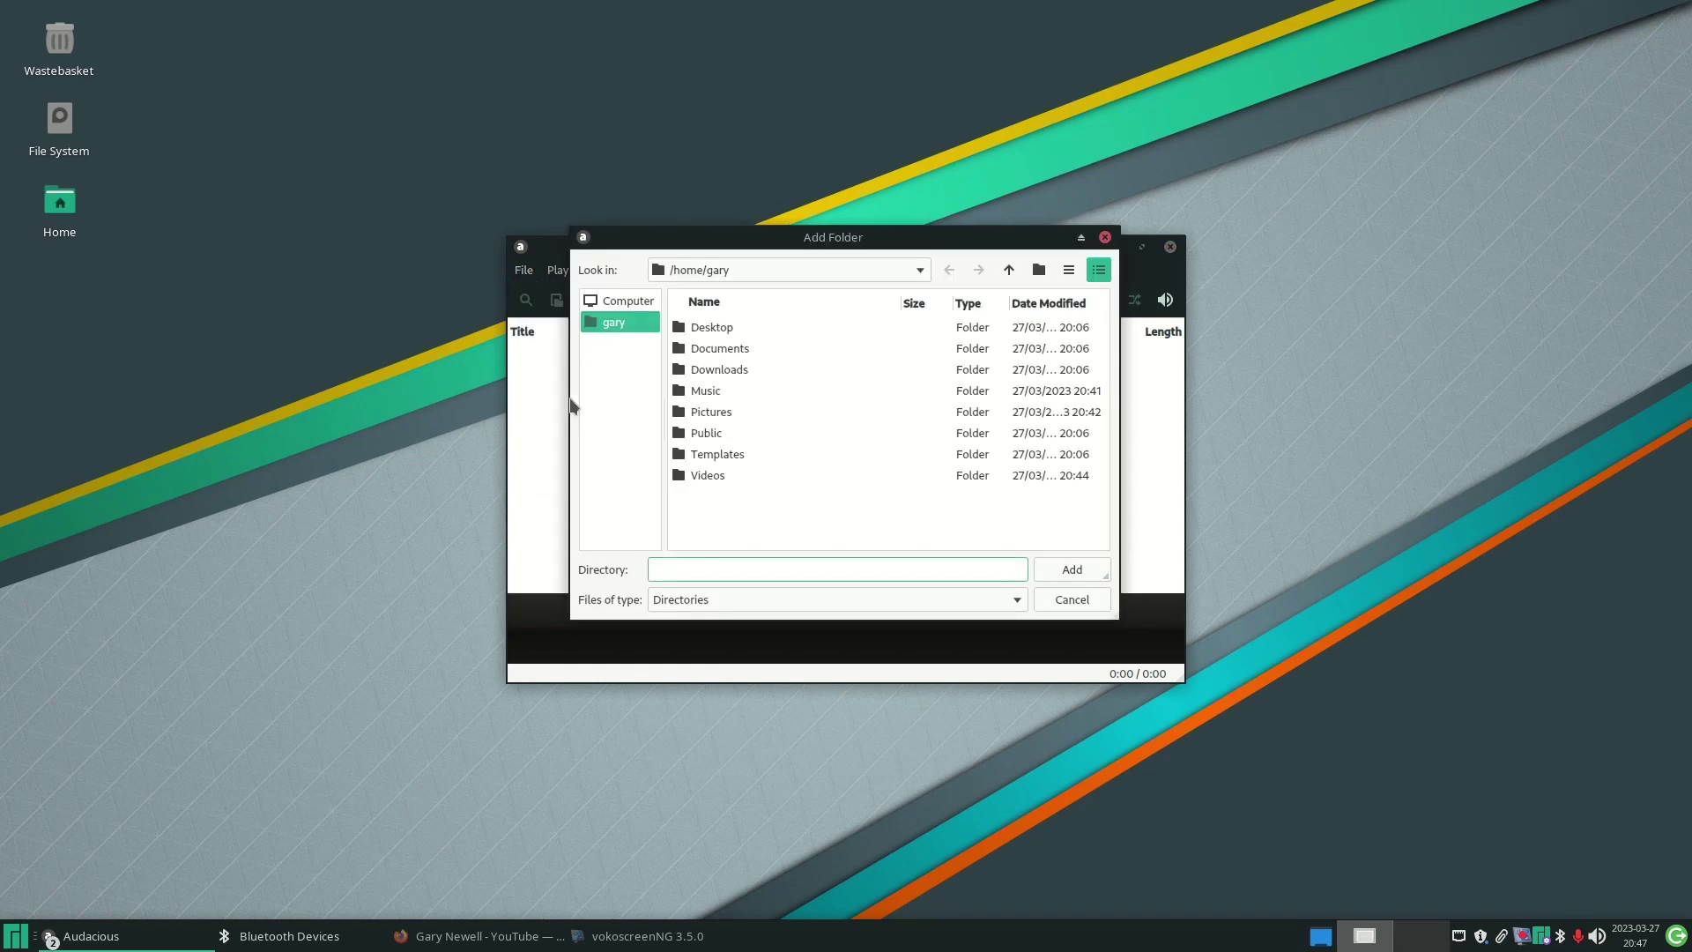
left_click(710, 396)
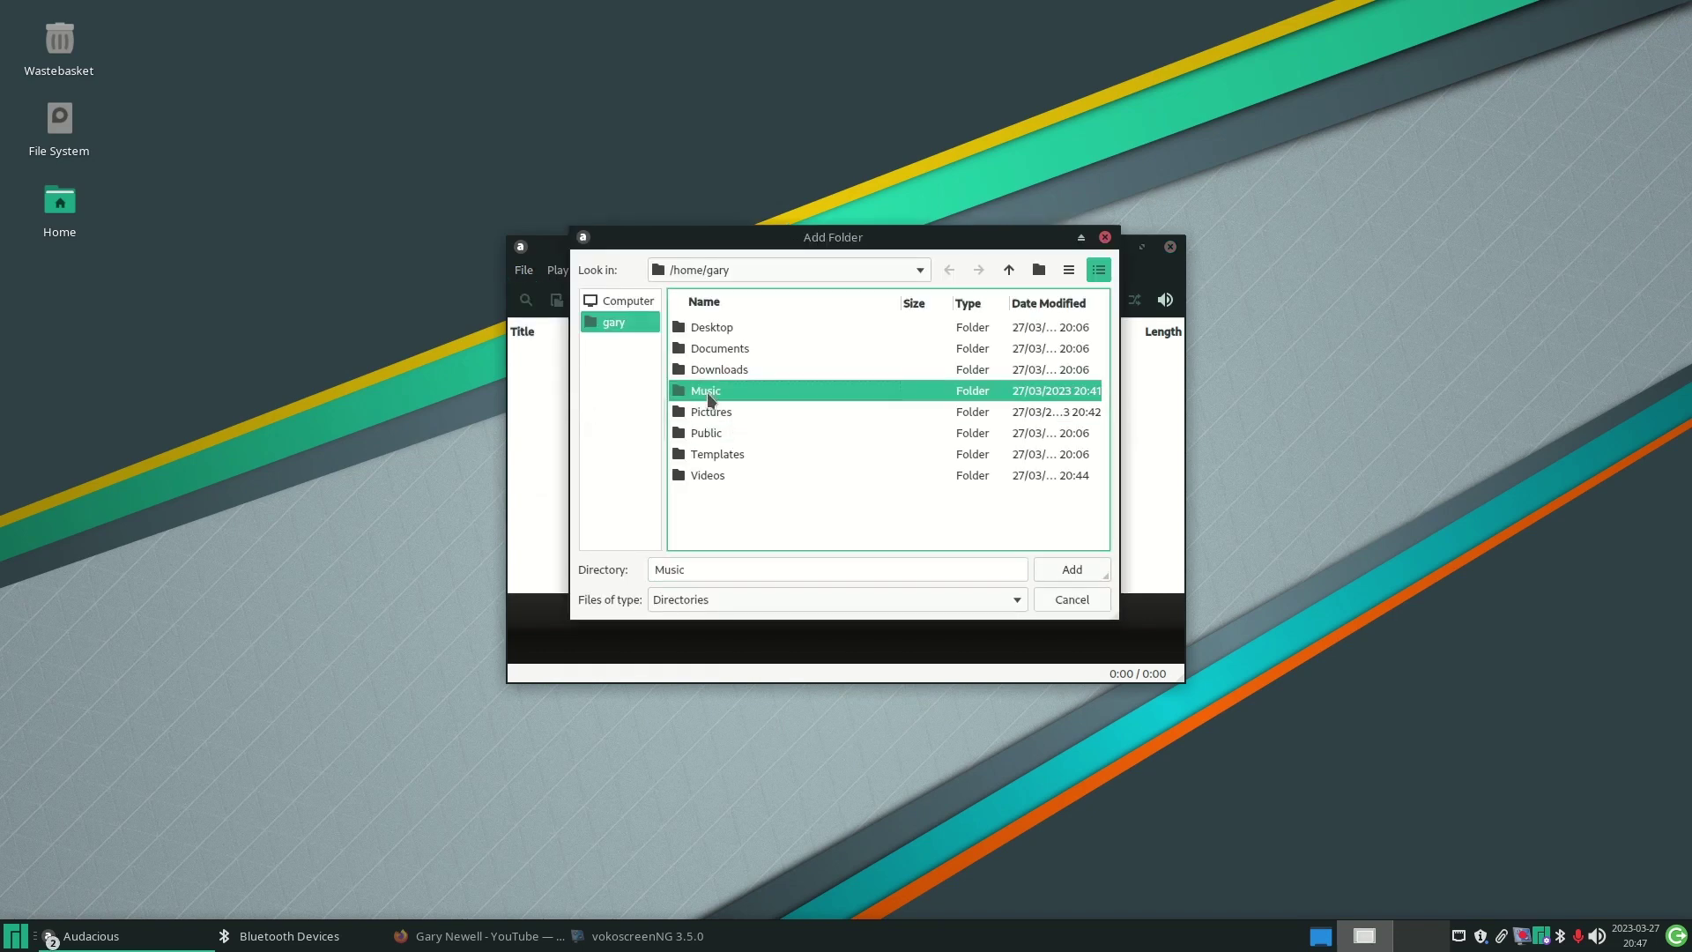
left_click(1087, 571)
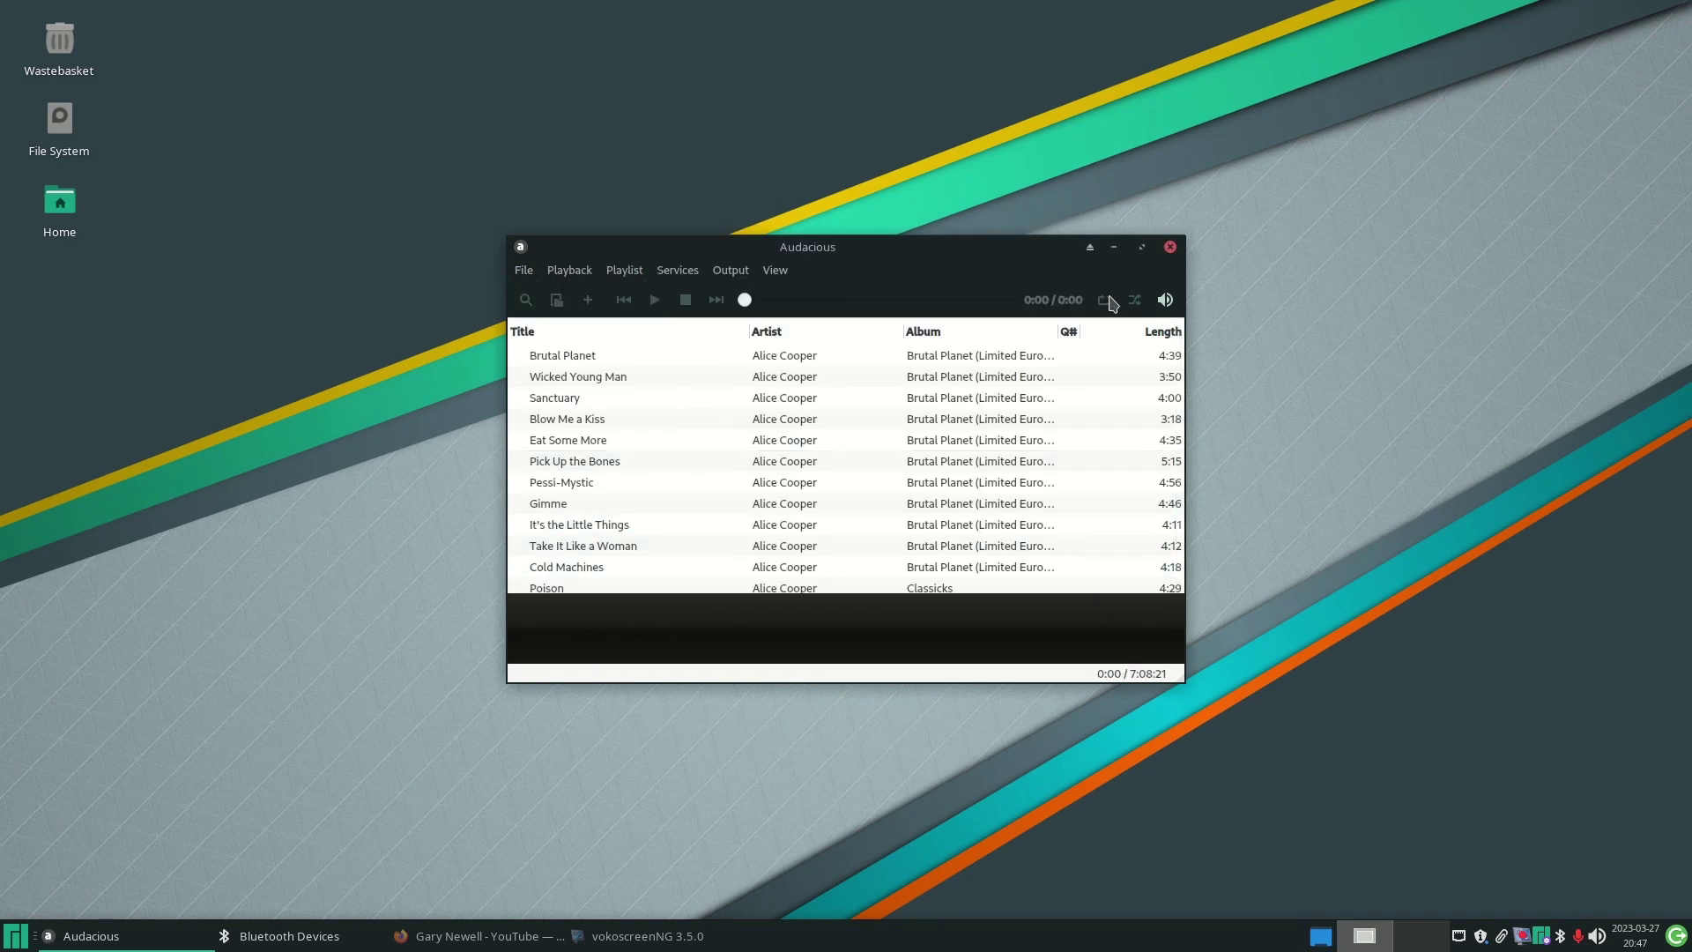
- Select the track Sunset babies in the scrolled playlist and bring up the tray volume controls
scroll(1114, 378, "down", 15)
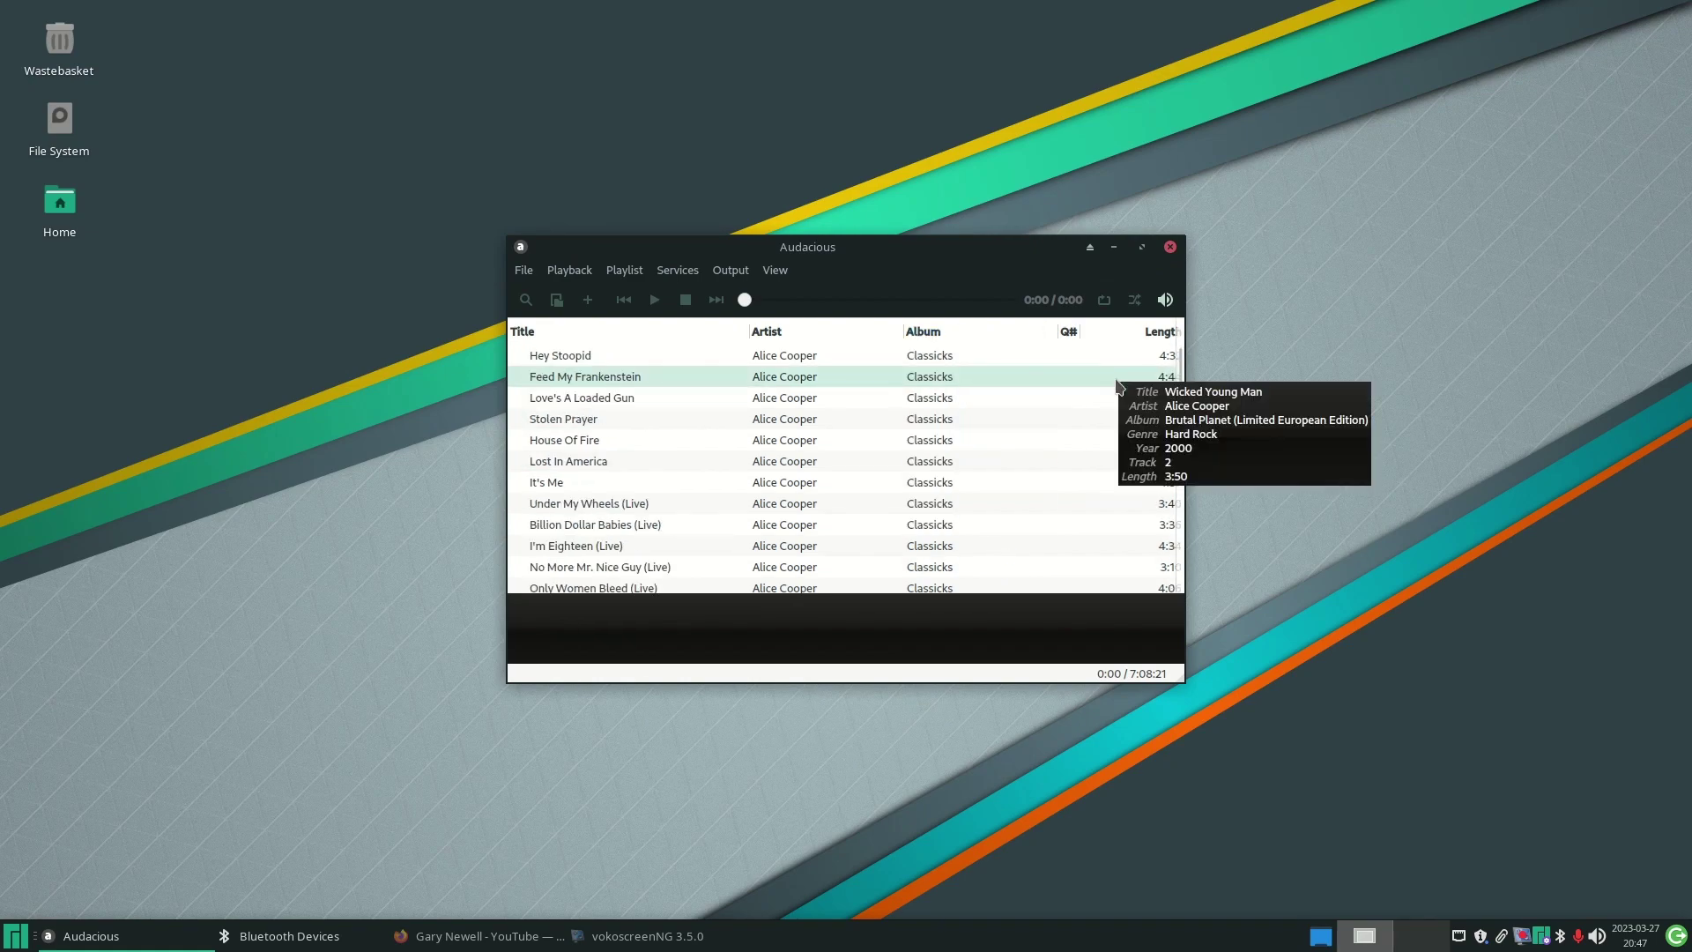
scroll(1116, 381, "down", 10)
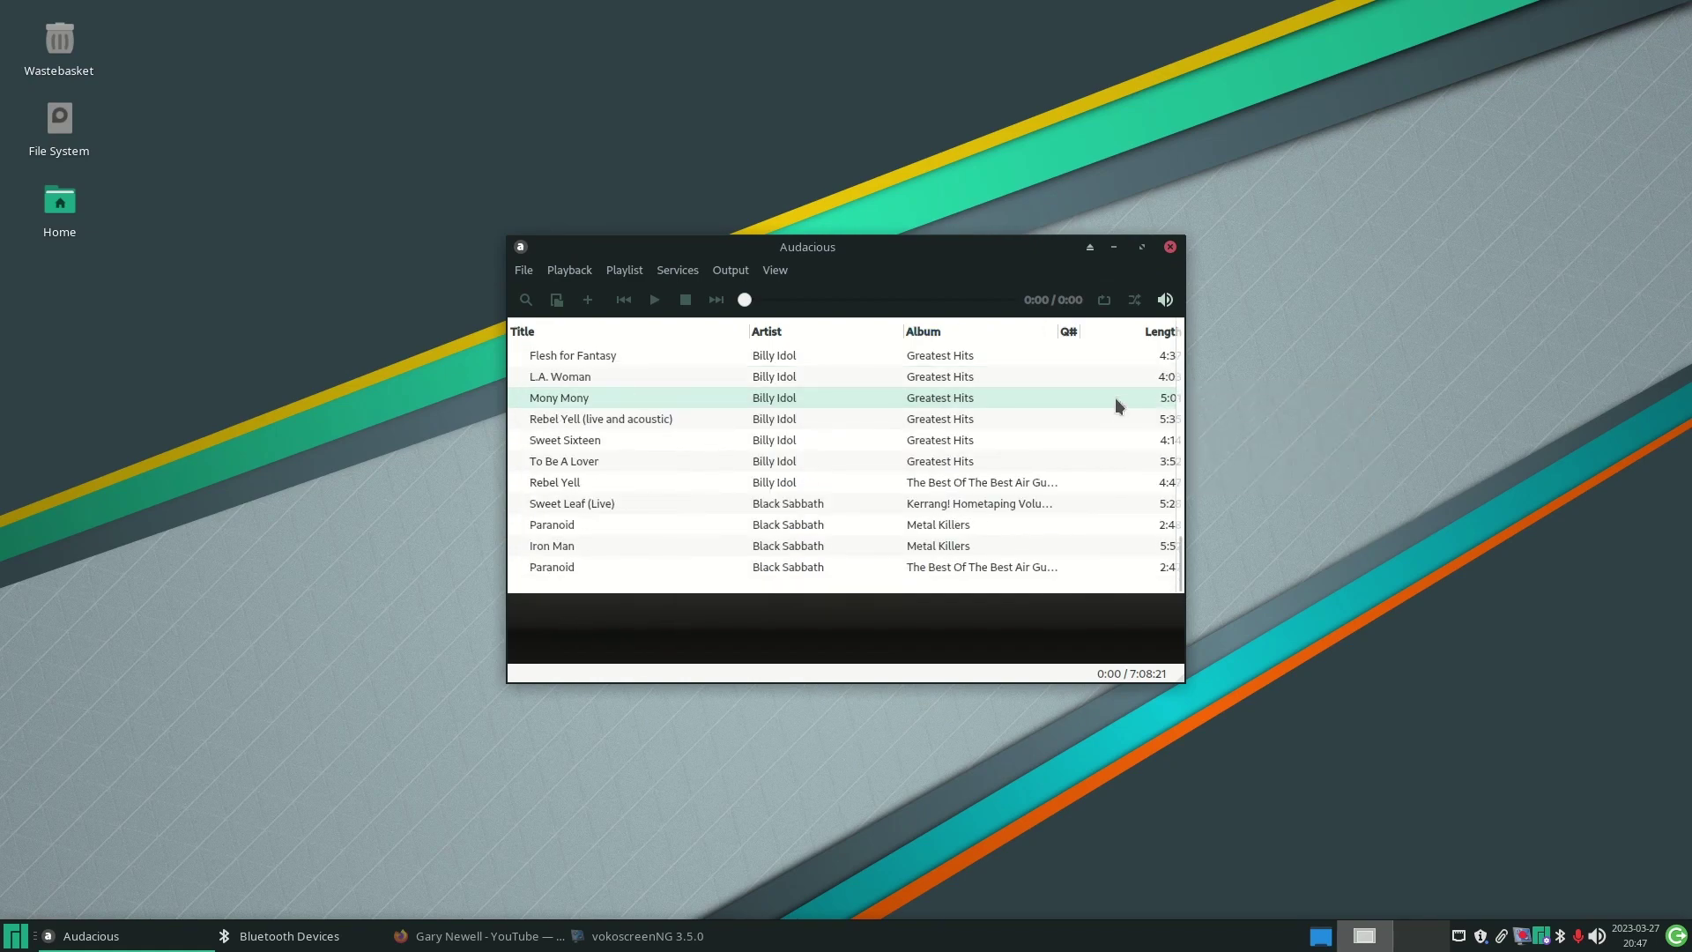
scroll(1115, 401, "up", 6)
scroll(1116, 402, "down", 4)
scroll(1116, 402, "up", 5)
scroll(1114, 399, "up", 20)
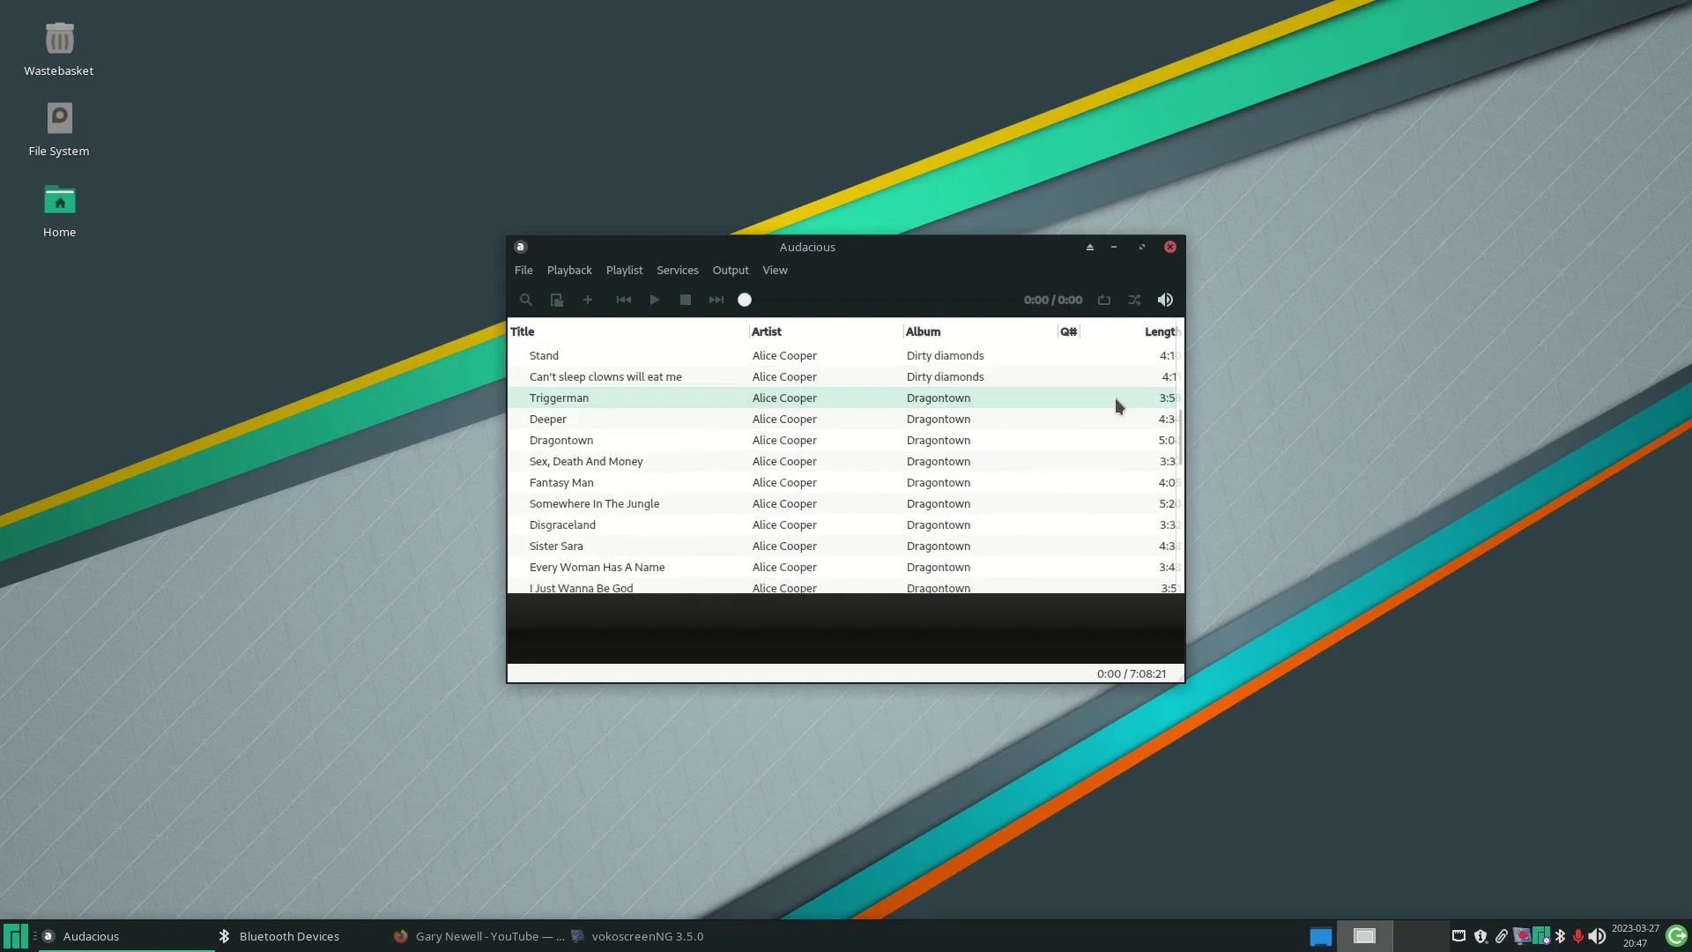
scroll(1114, 399, "up", 3)
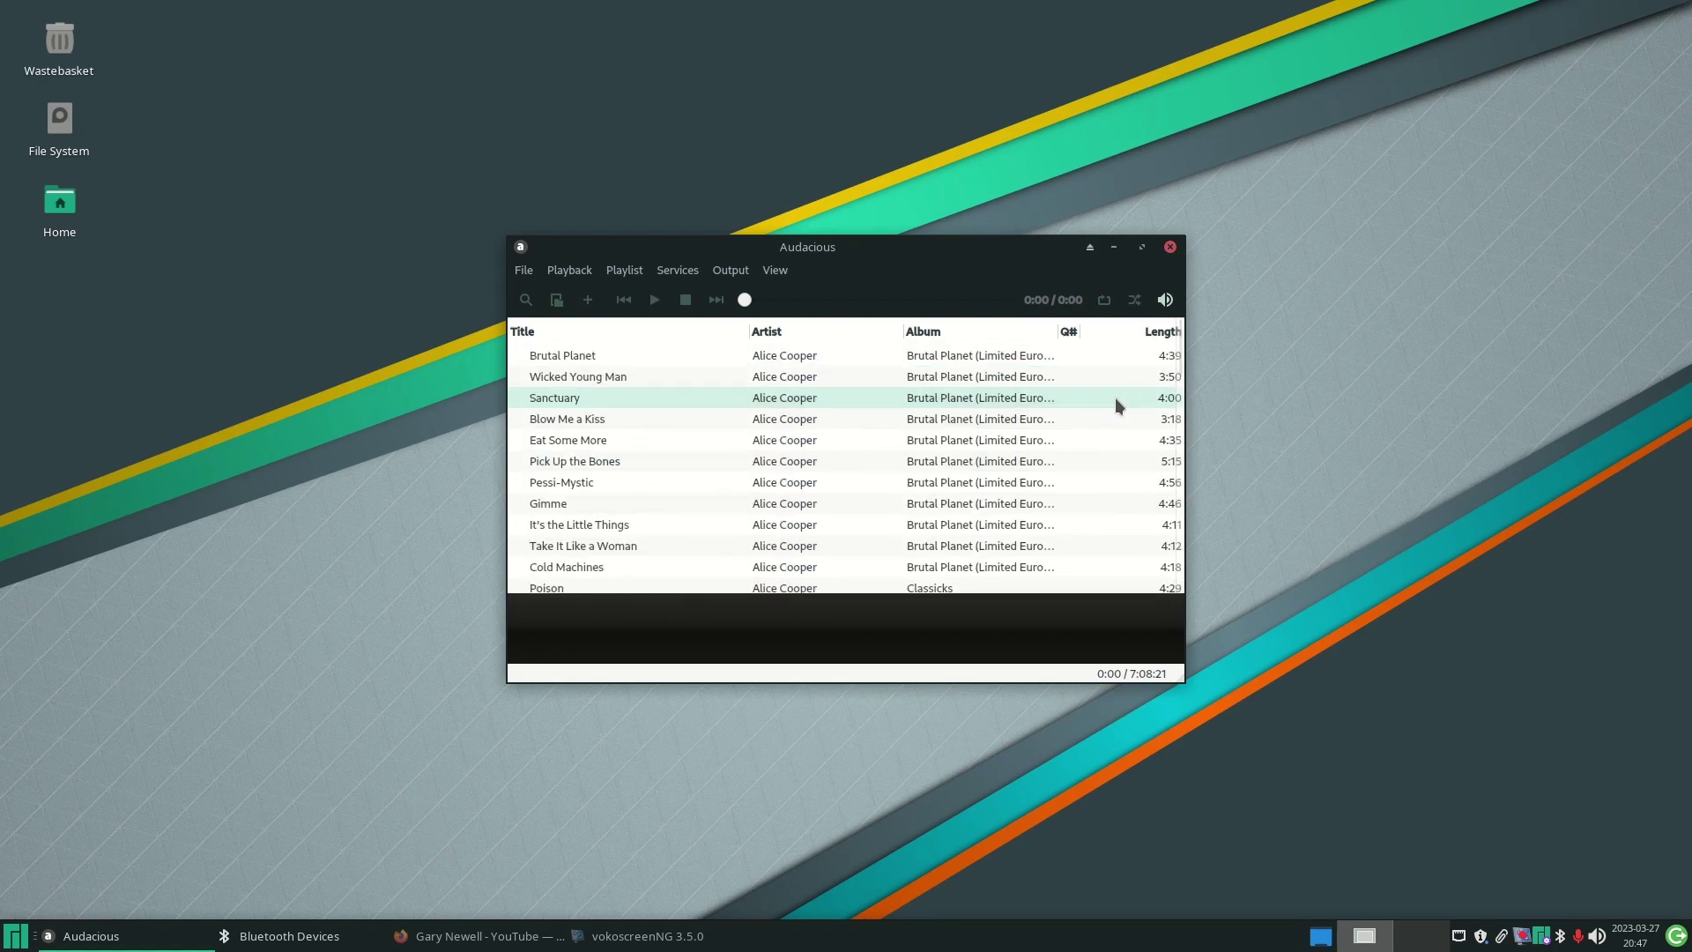
scroll(1114, 399, "down", 7)
scroll(1114, 398, "down", 3)
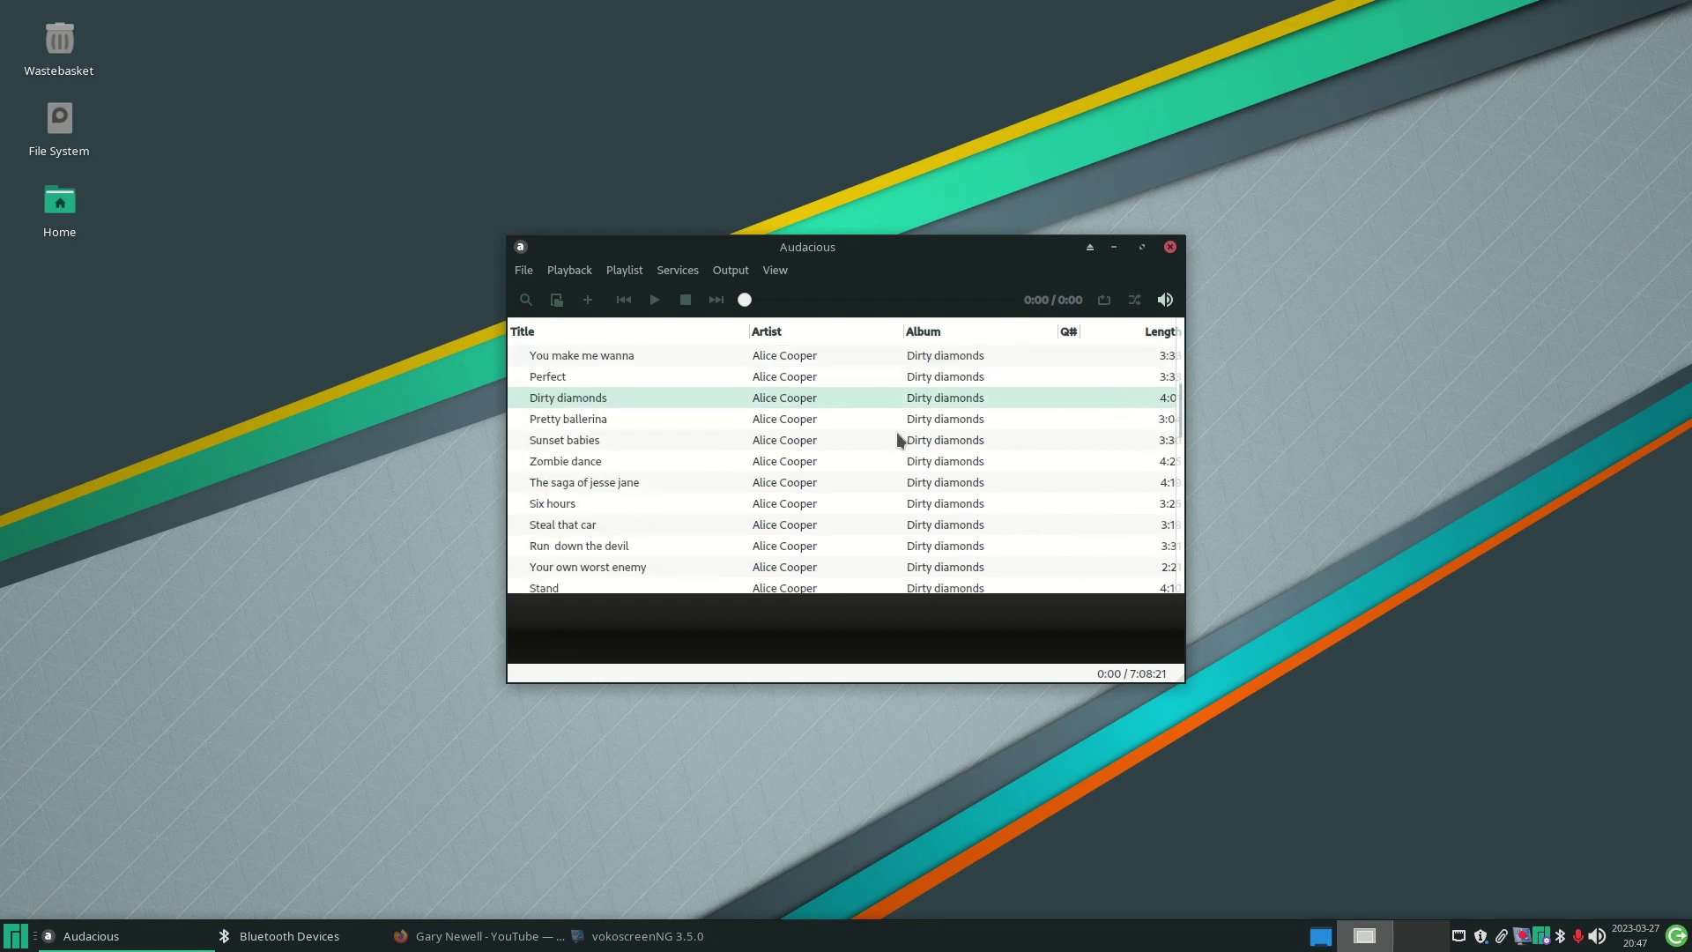
left_click(600, 443)
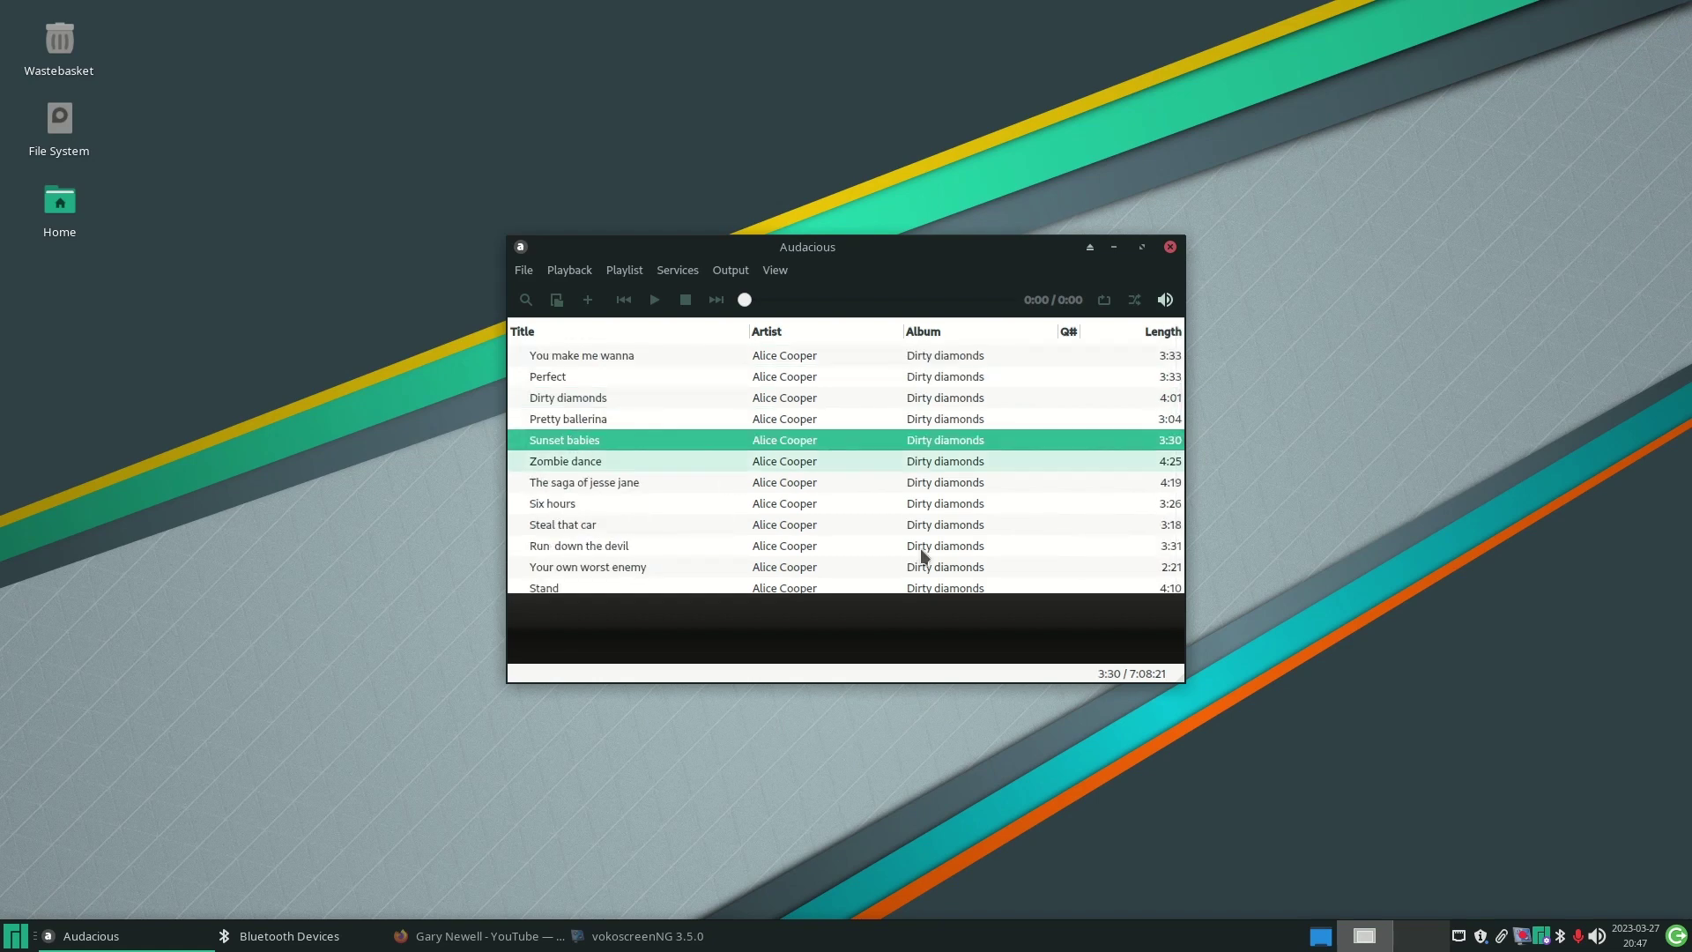
left_click(1596, 940)
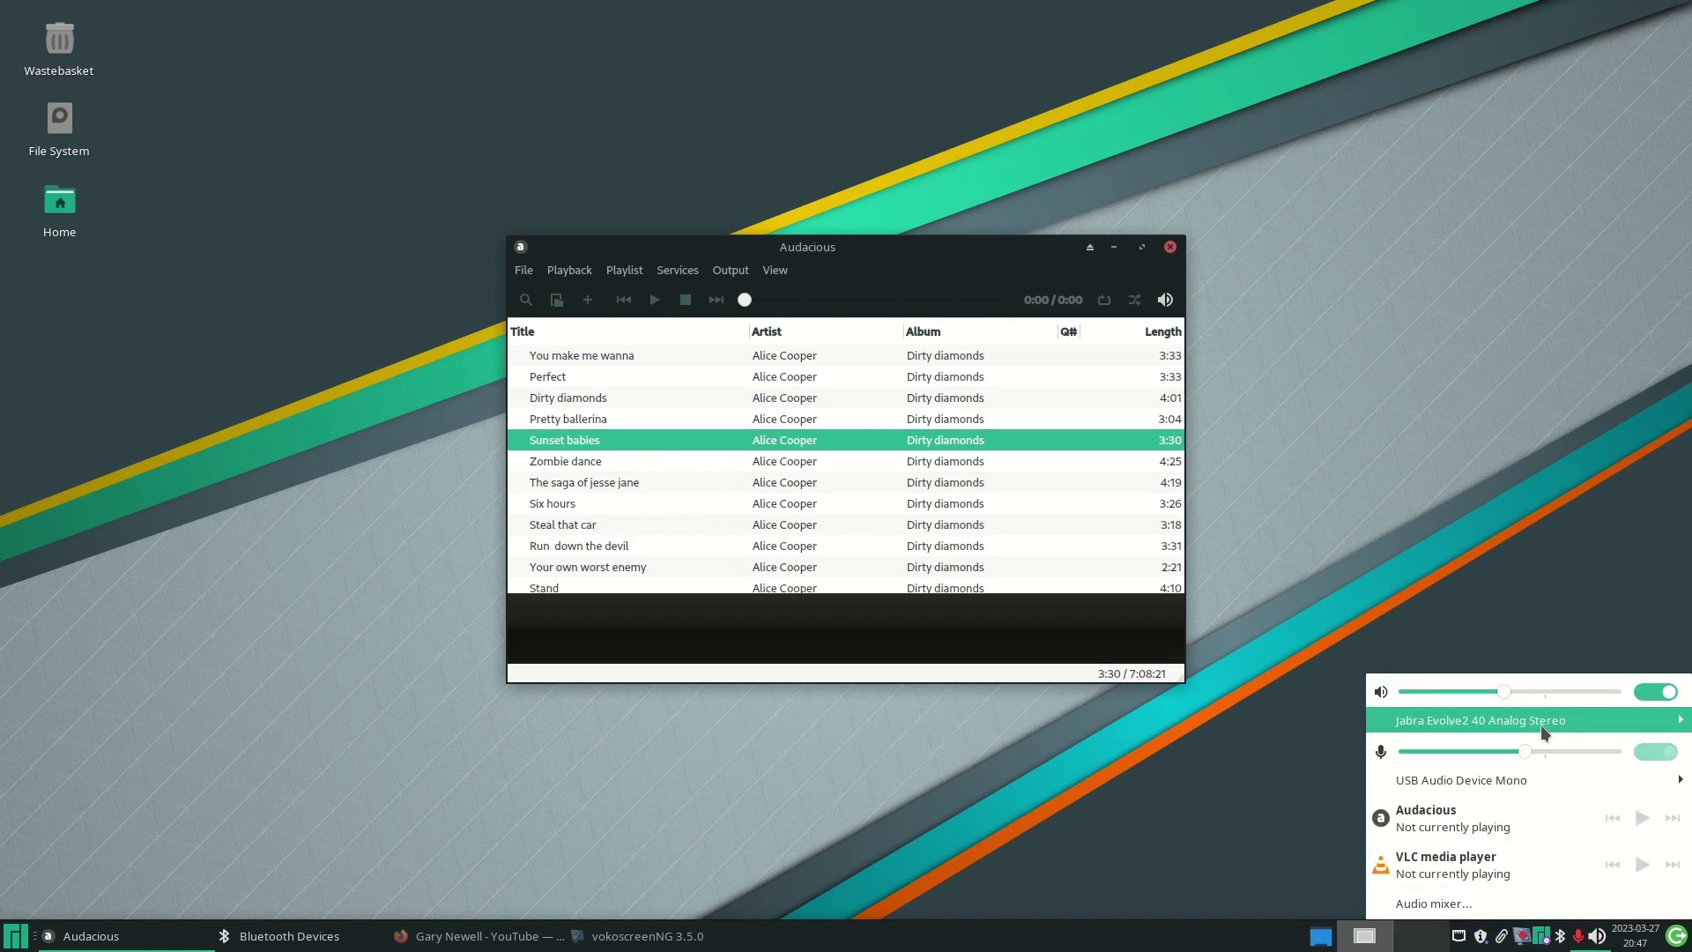
- Route sound output to the Cylinder BT headset from the PulseAudio tray menu, then raise Audacious
mouse_move(1540, 722)
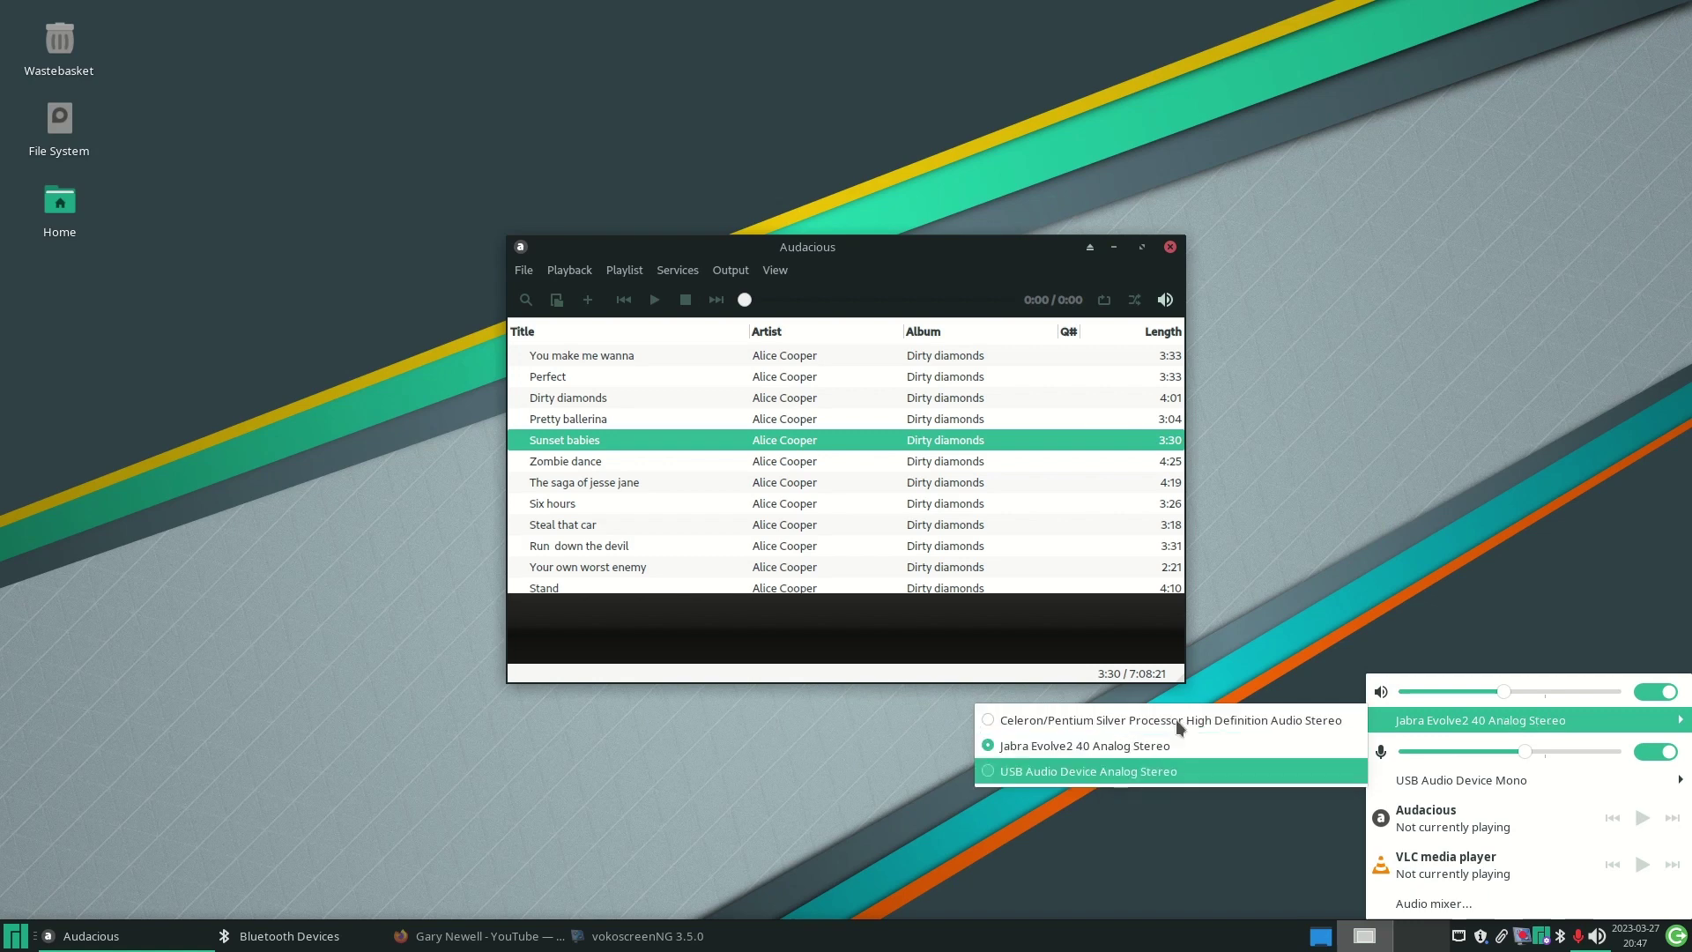
left_click(1456, 571)
left_click(348, 936)
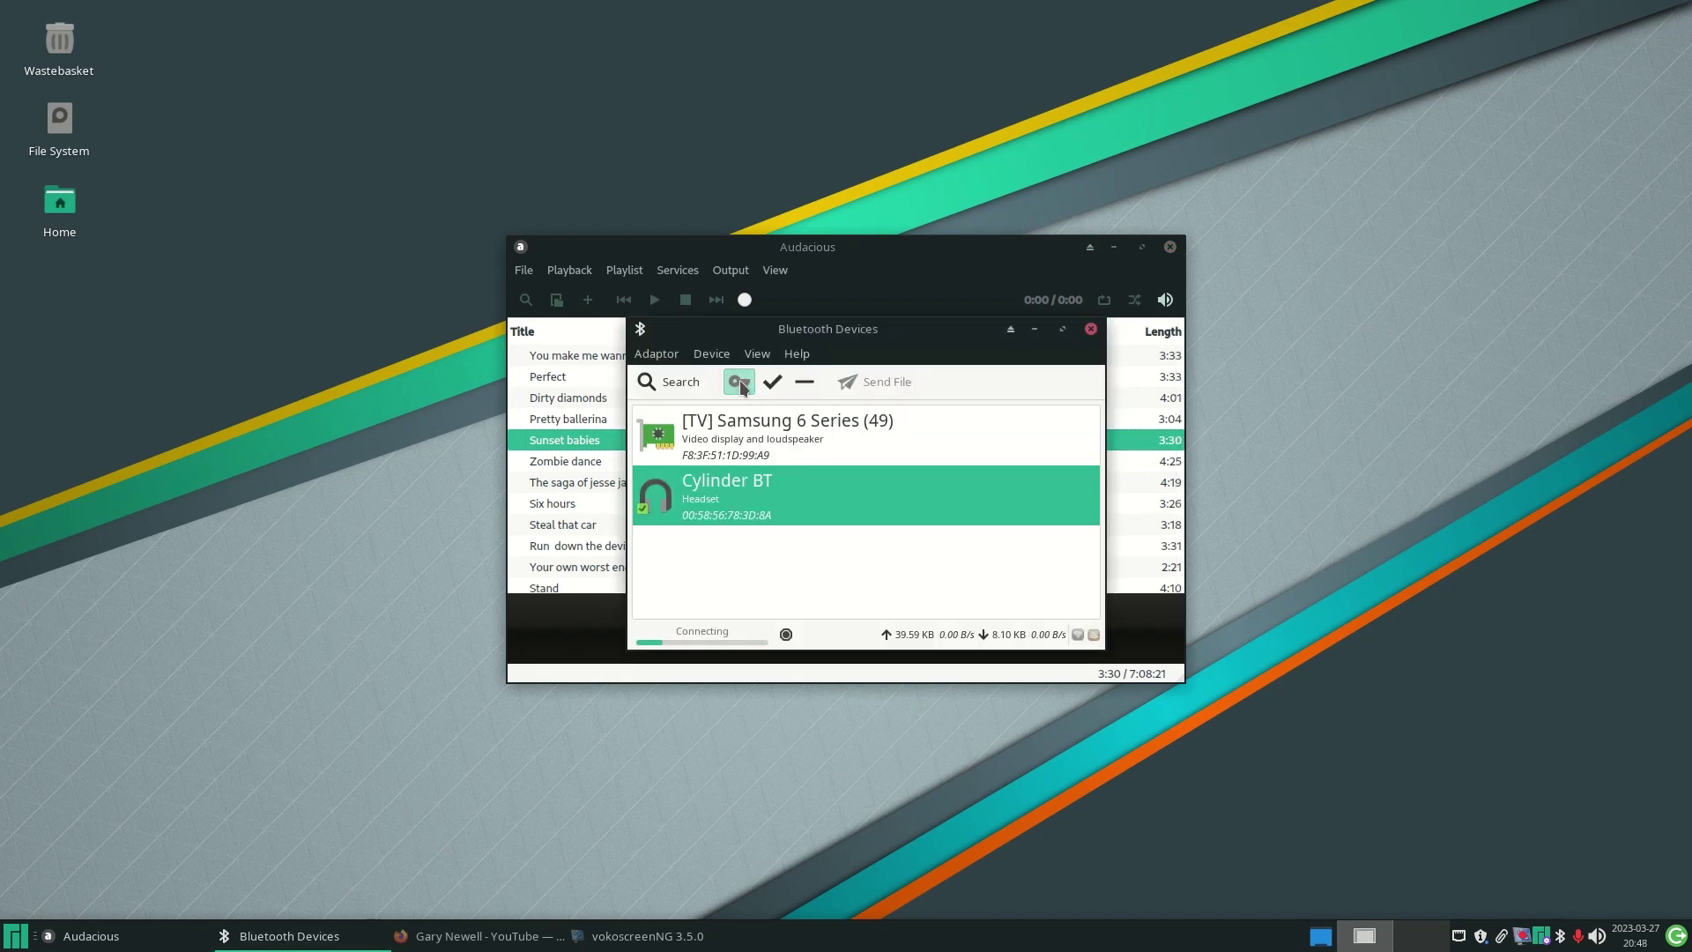
left_click(1596, 937)
mouse_move(1520, 719)
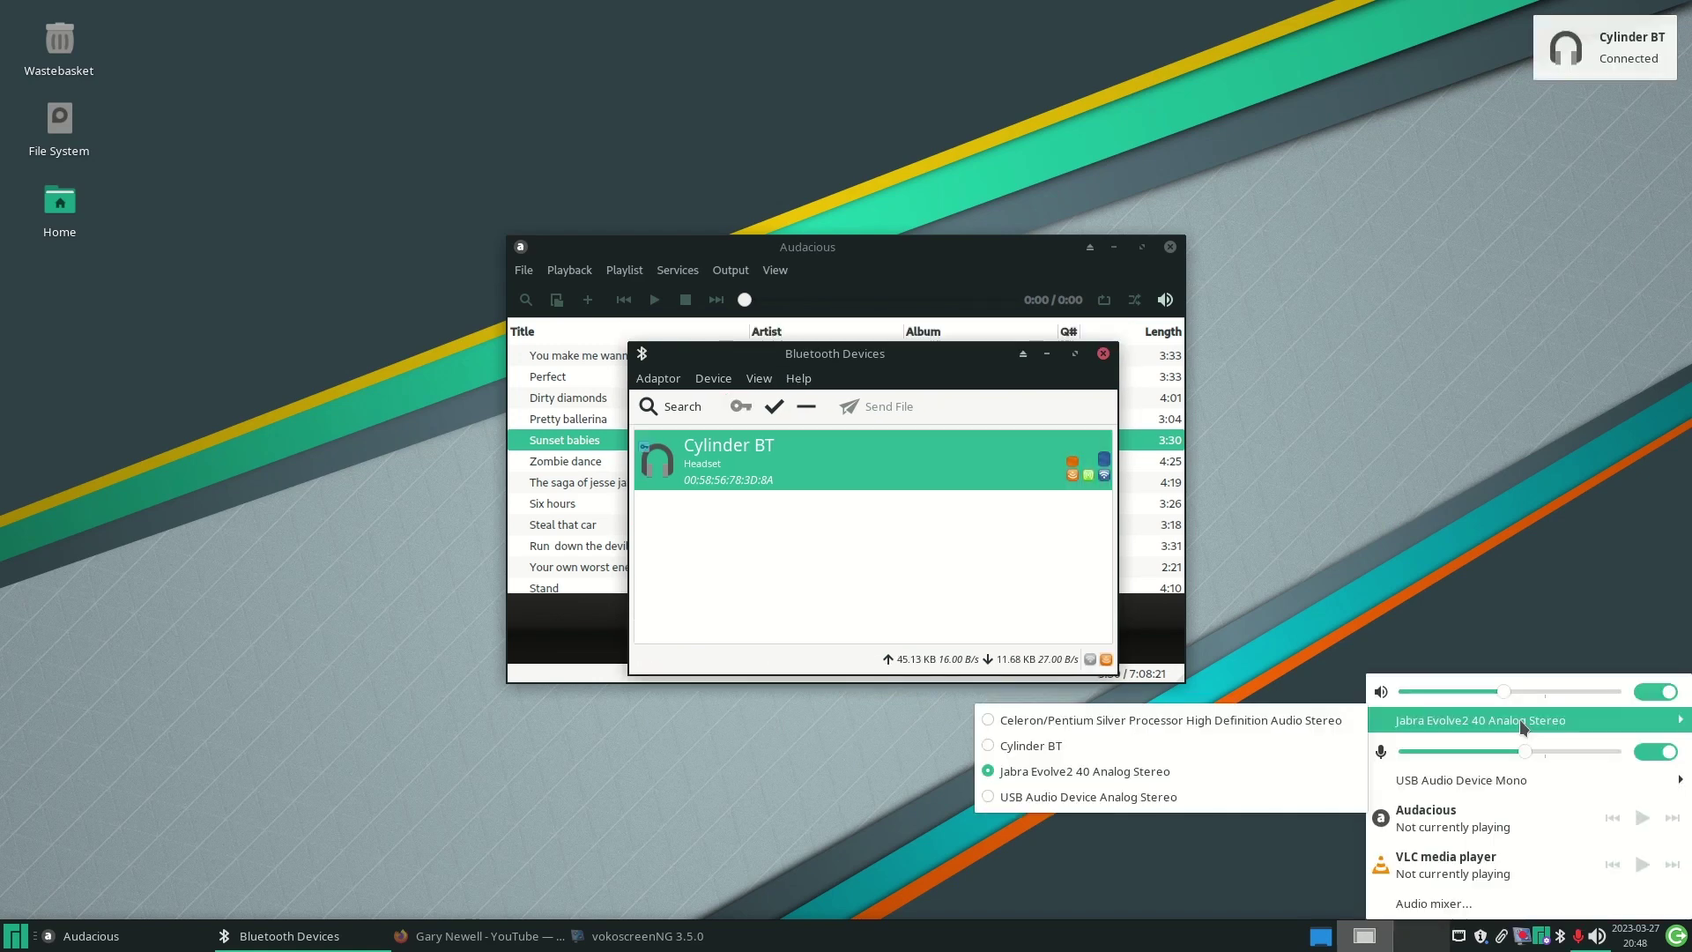
left_click(1045, 747)
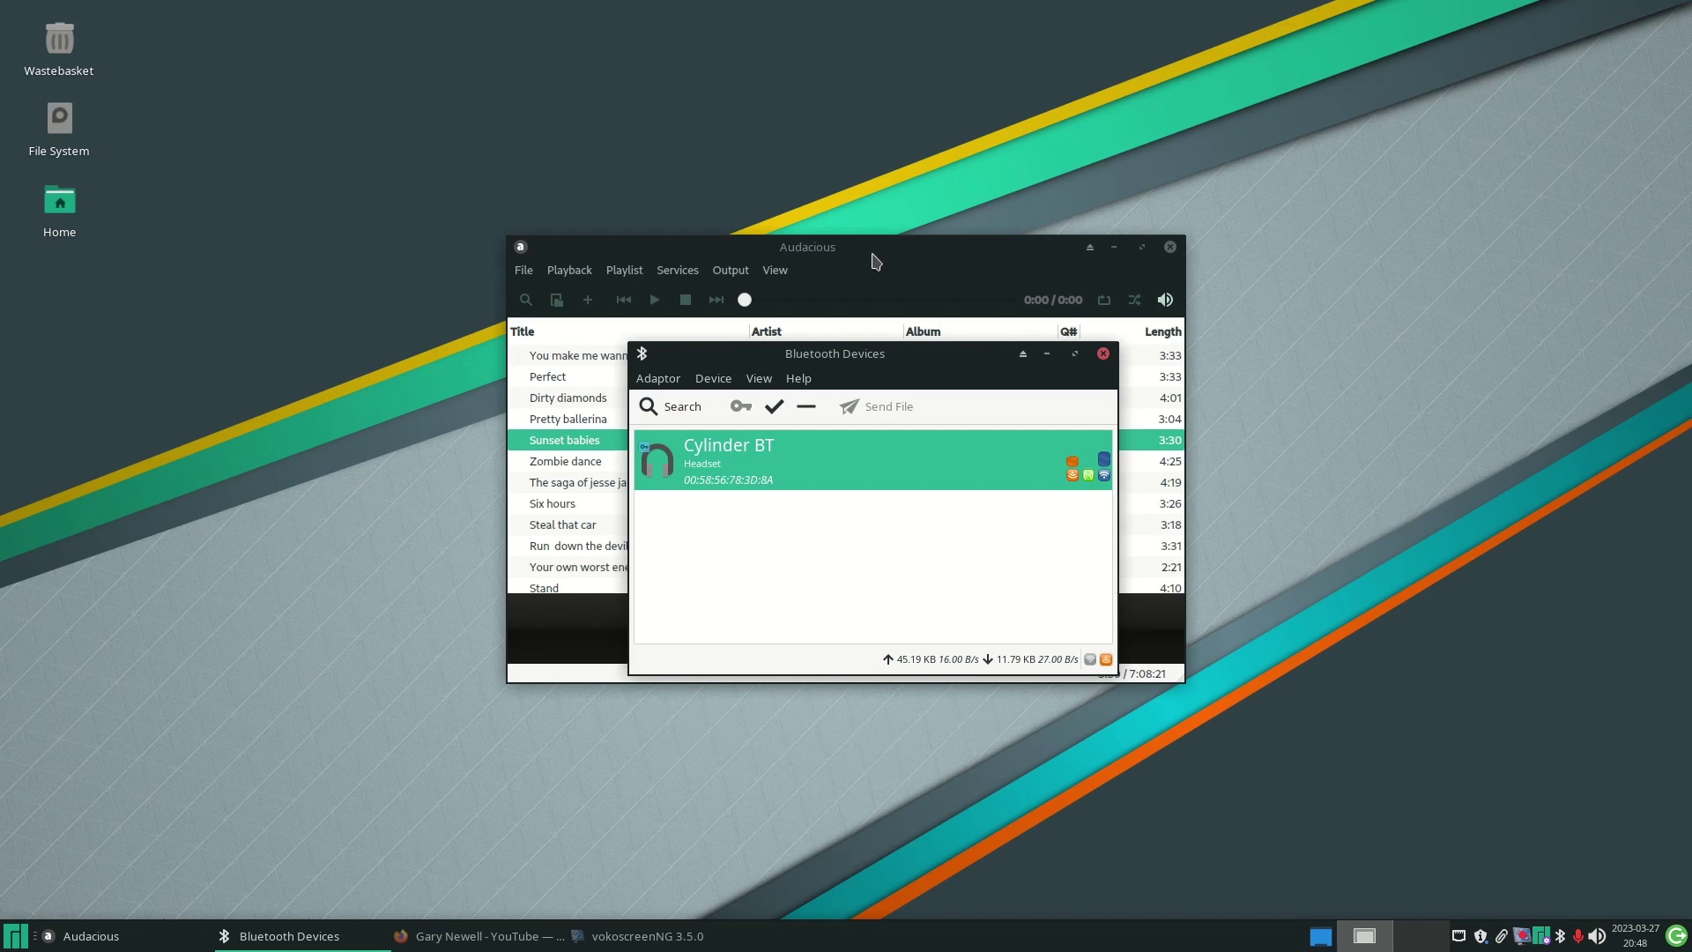
left_click(956, 254)
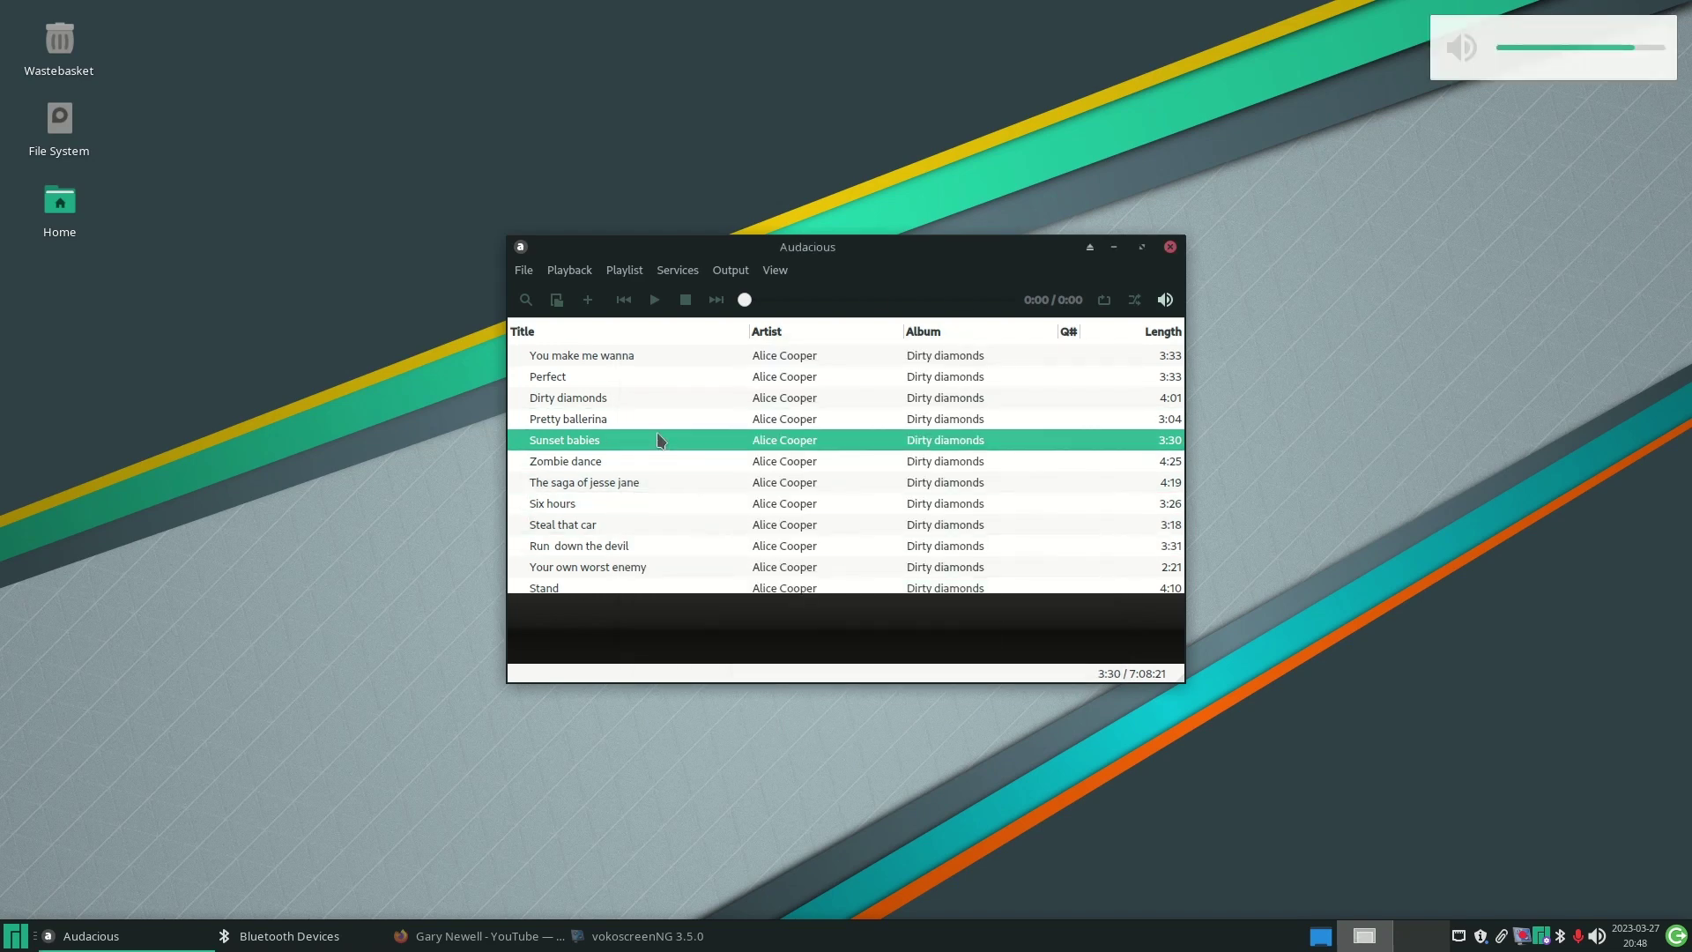
- Play the Dragontown track in Audacious, then stop playback
scroll(617, 459, "down", 3)
double_click(555, 483)
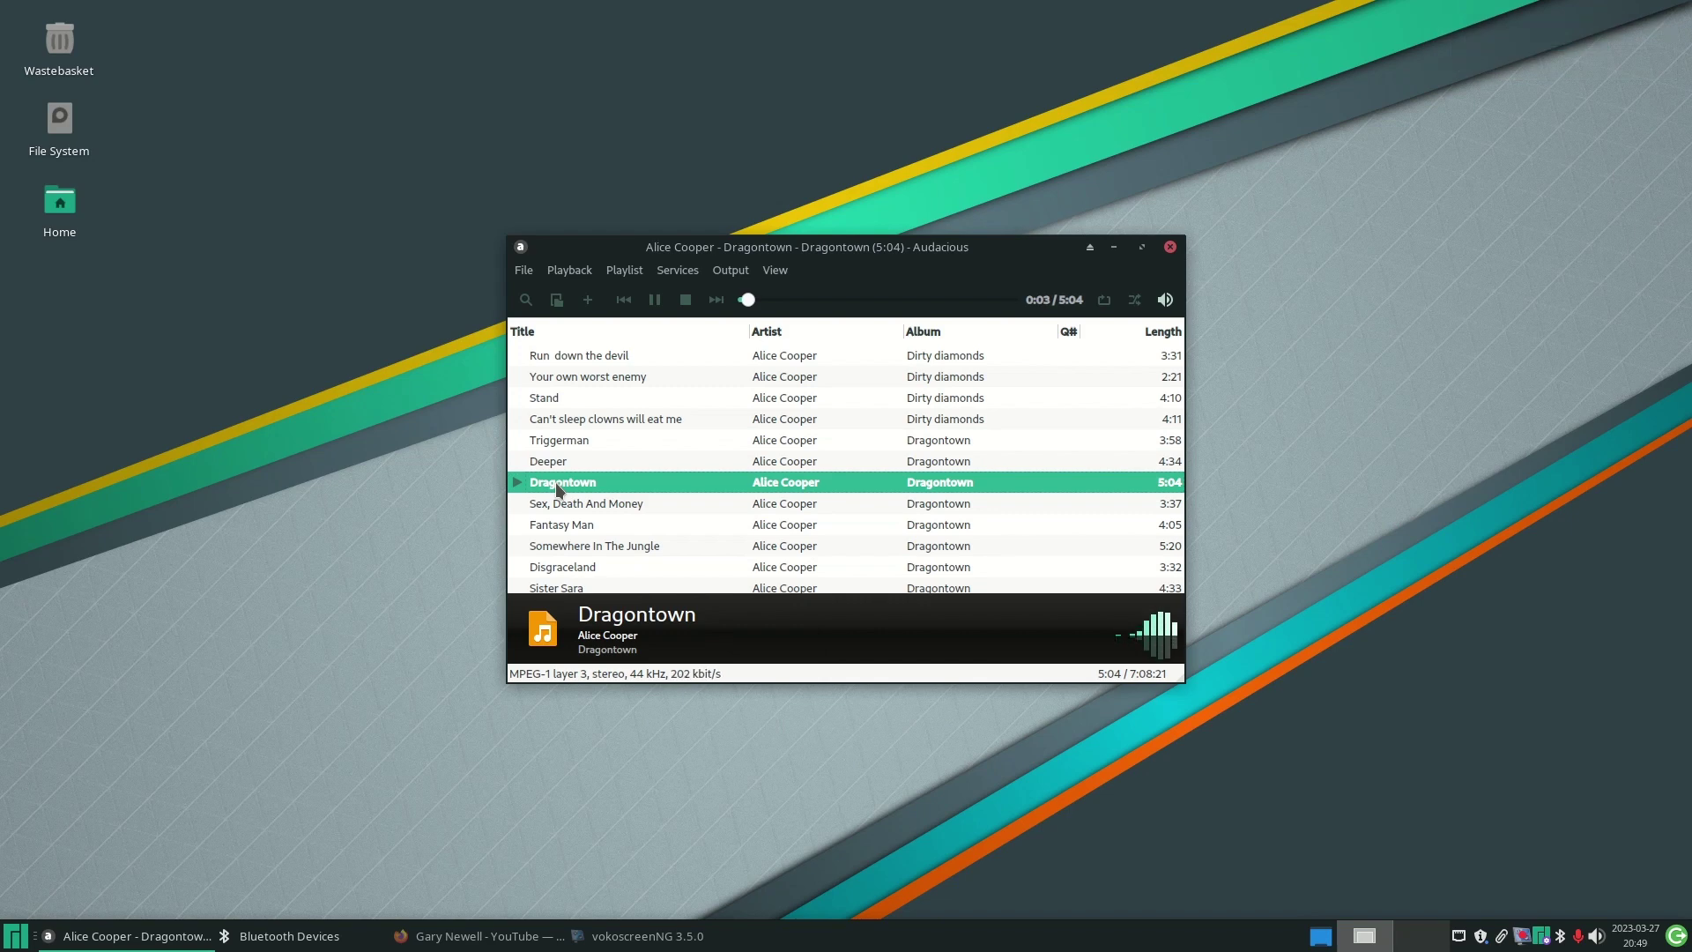
left_click(1597, 936)
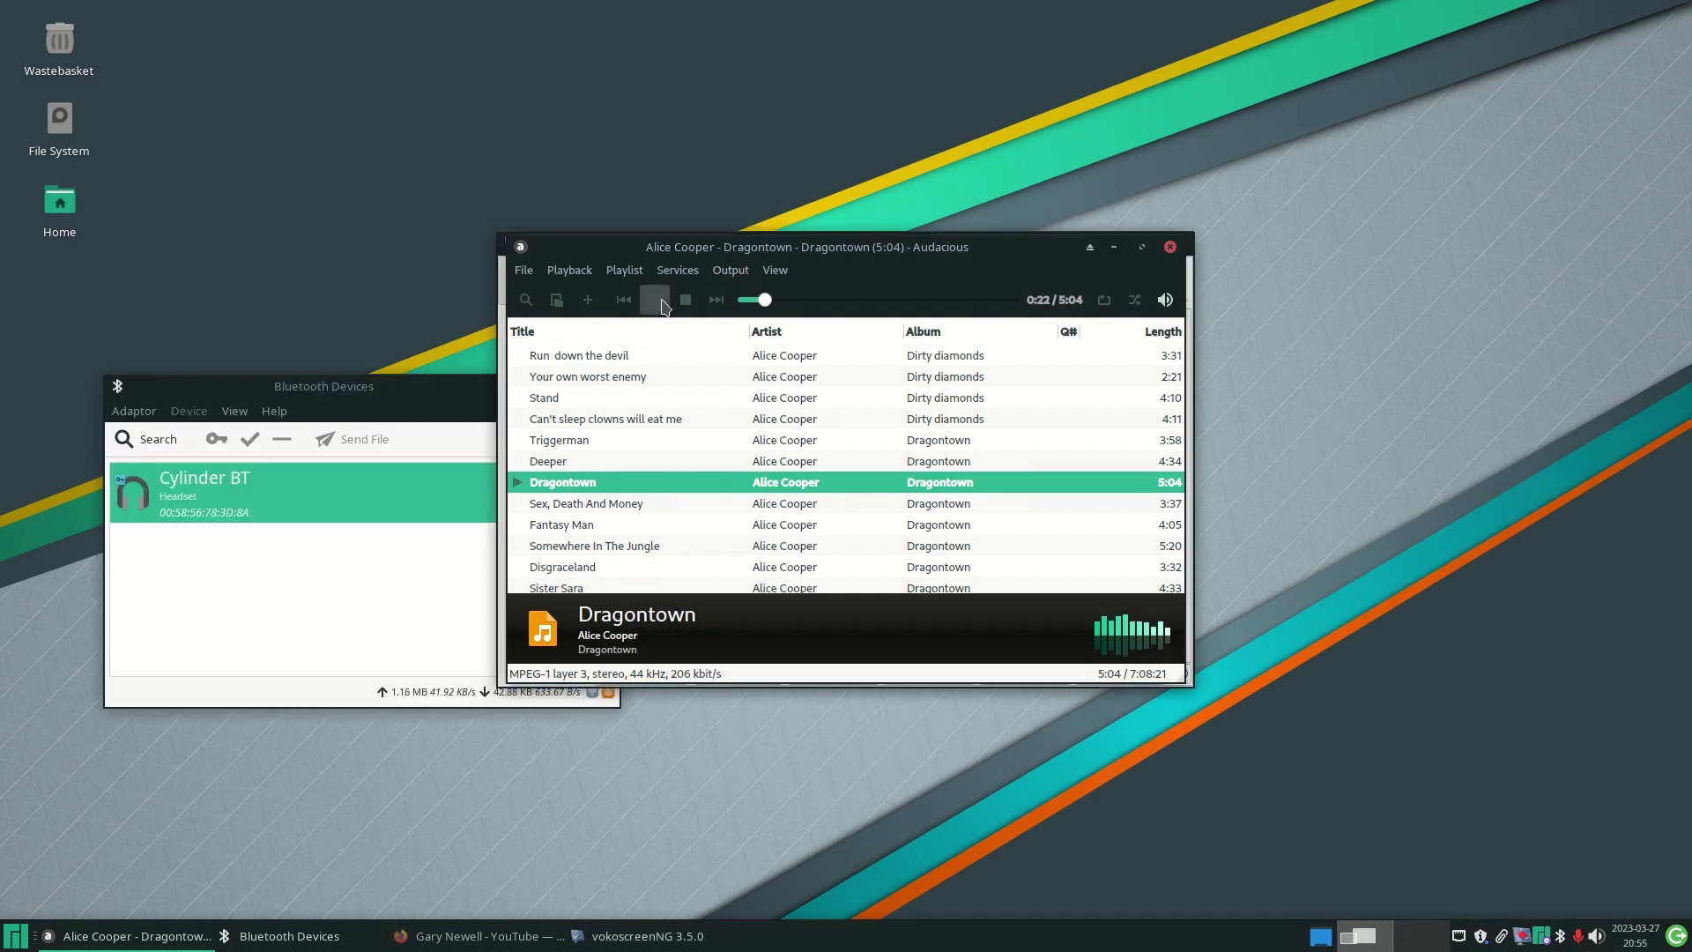
left_click(686, 305)
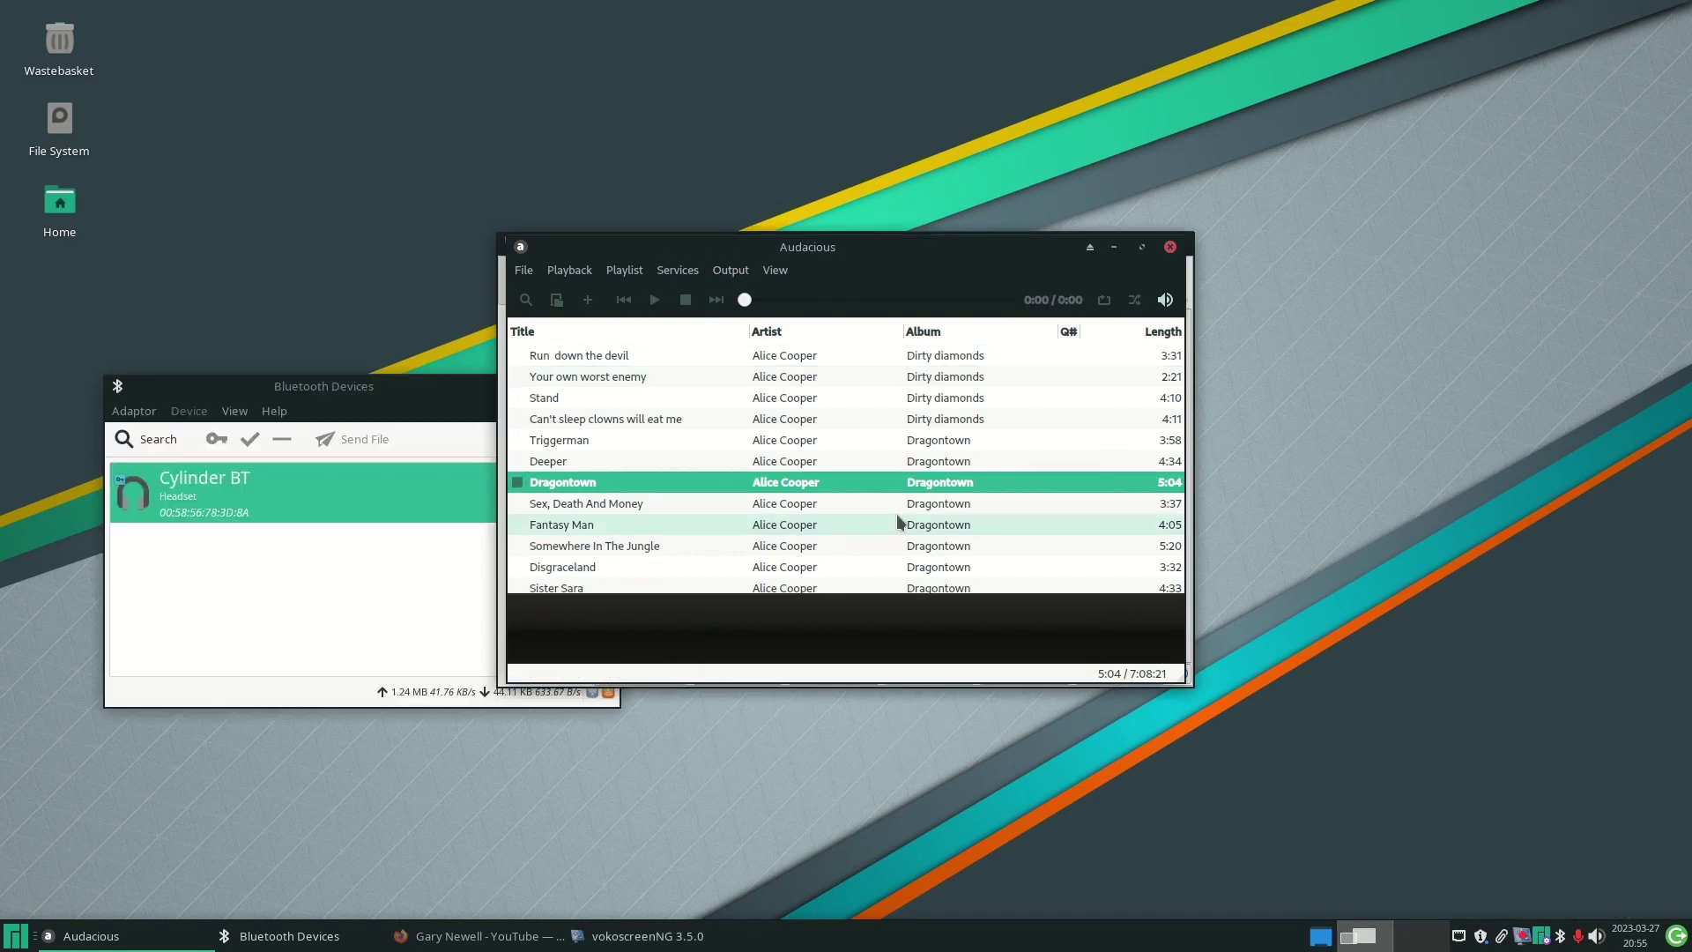
mouse_move(900, 522)
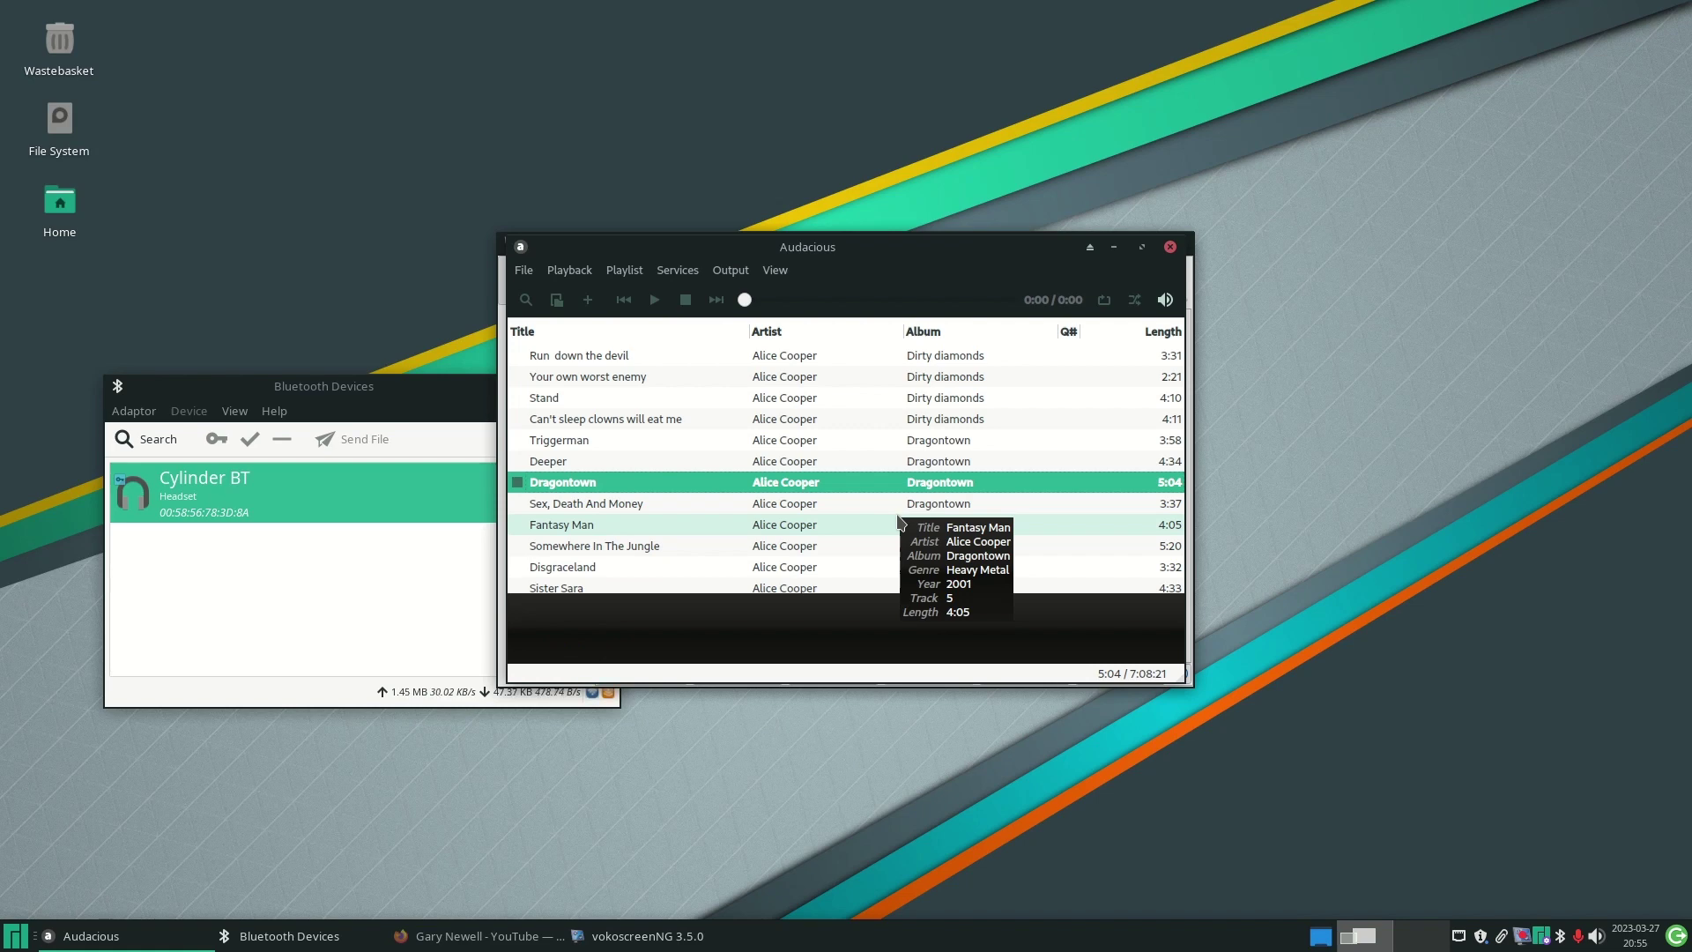
- Keep Cylinder BT as the audio output and close the Bluetooth Devices window
left_click(1596, 940)
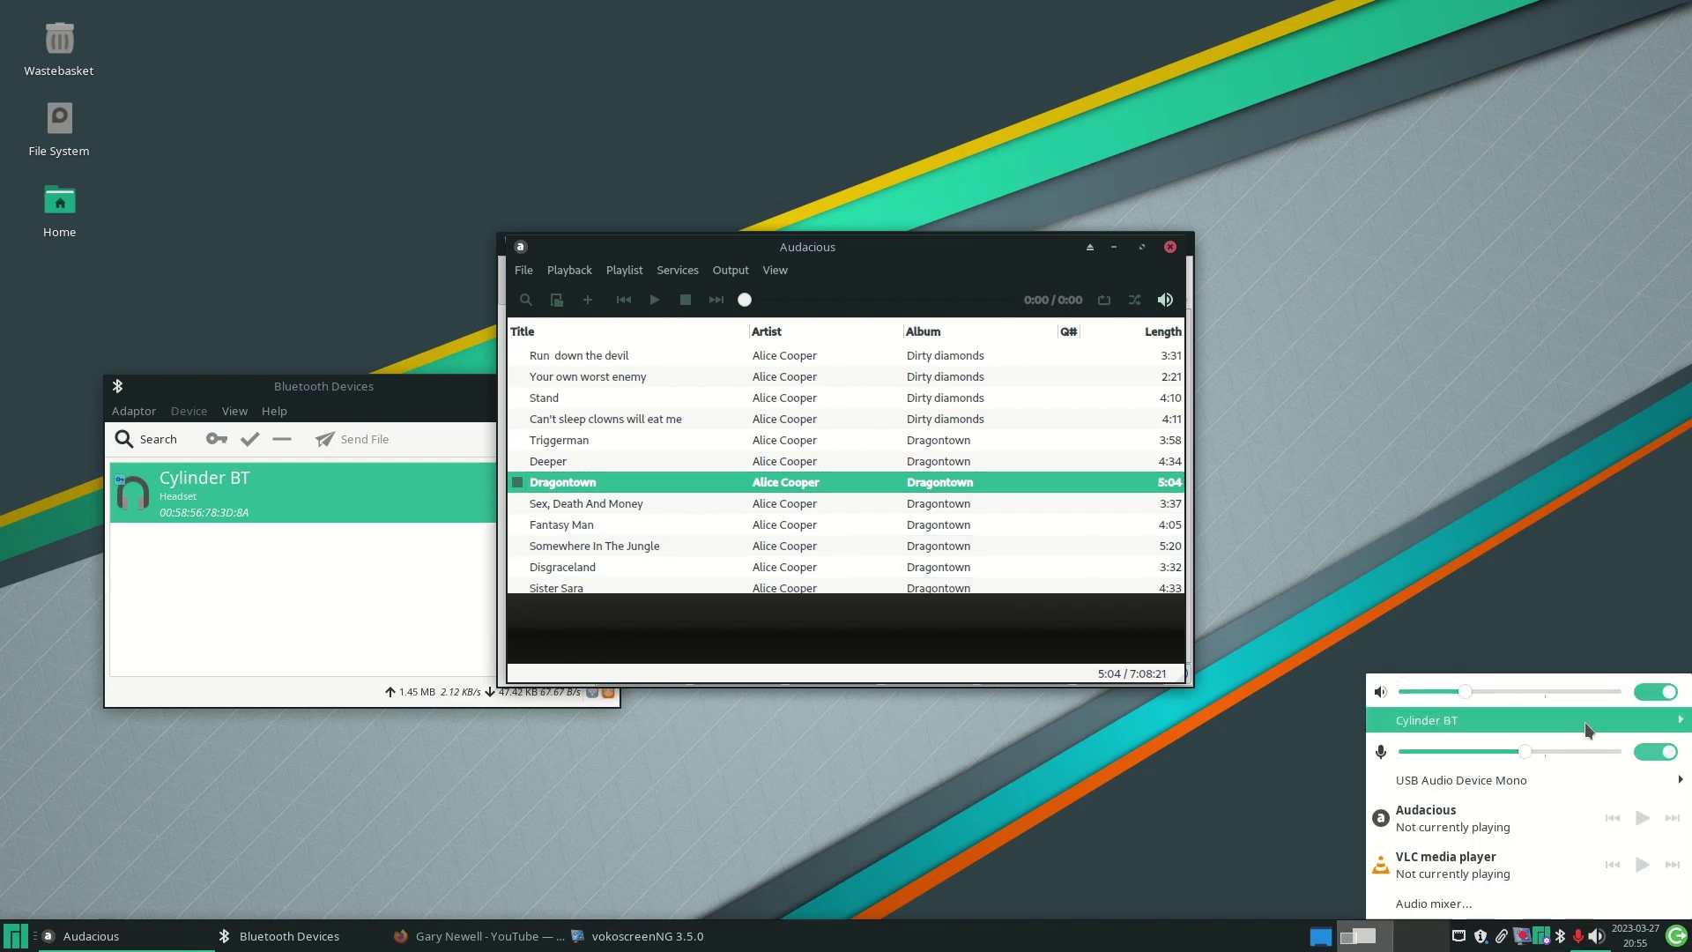
mouse_move(1445, 721)
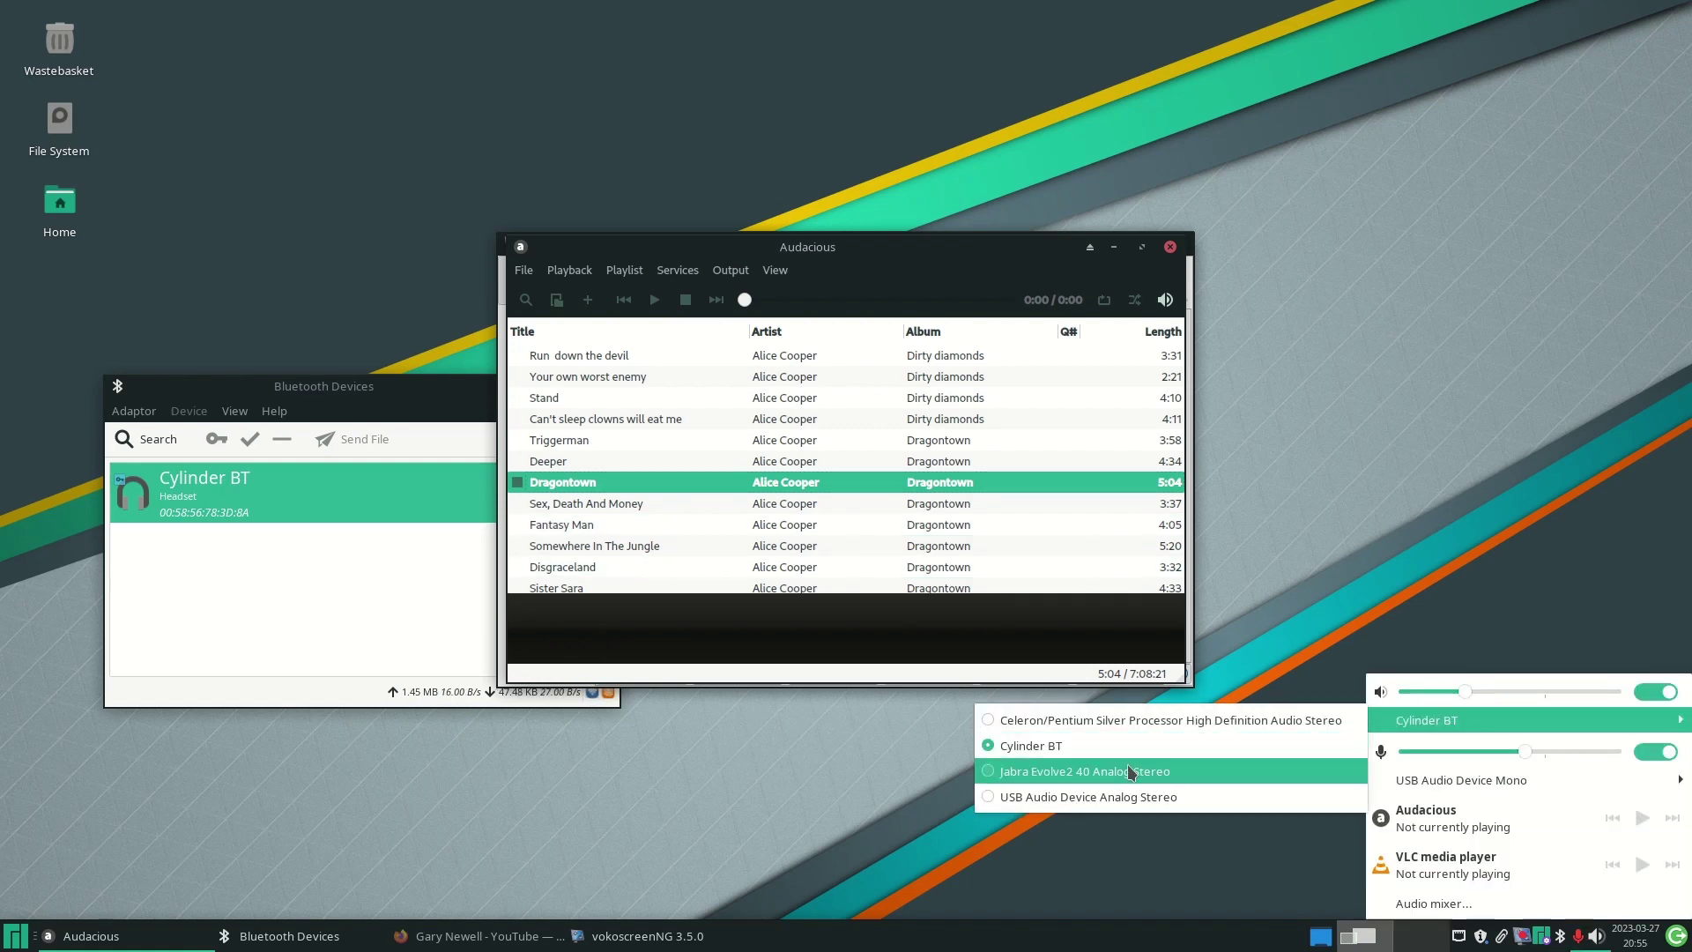
left_click(1200, 746)
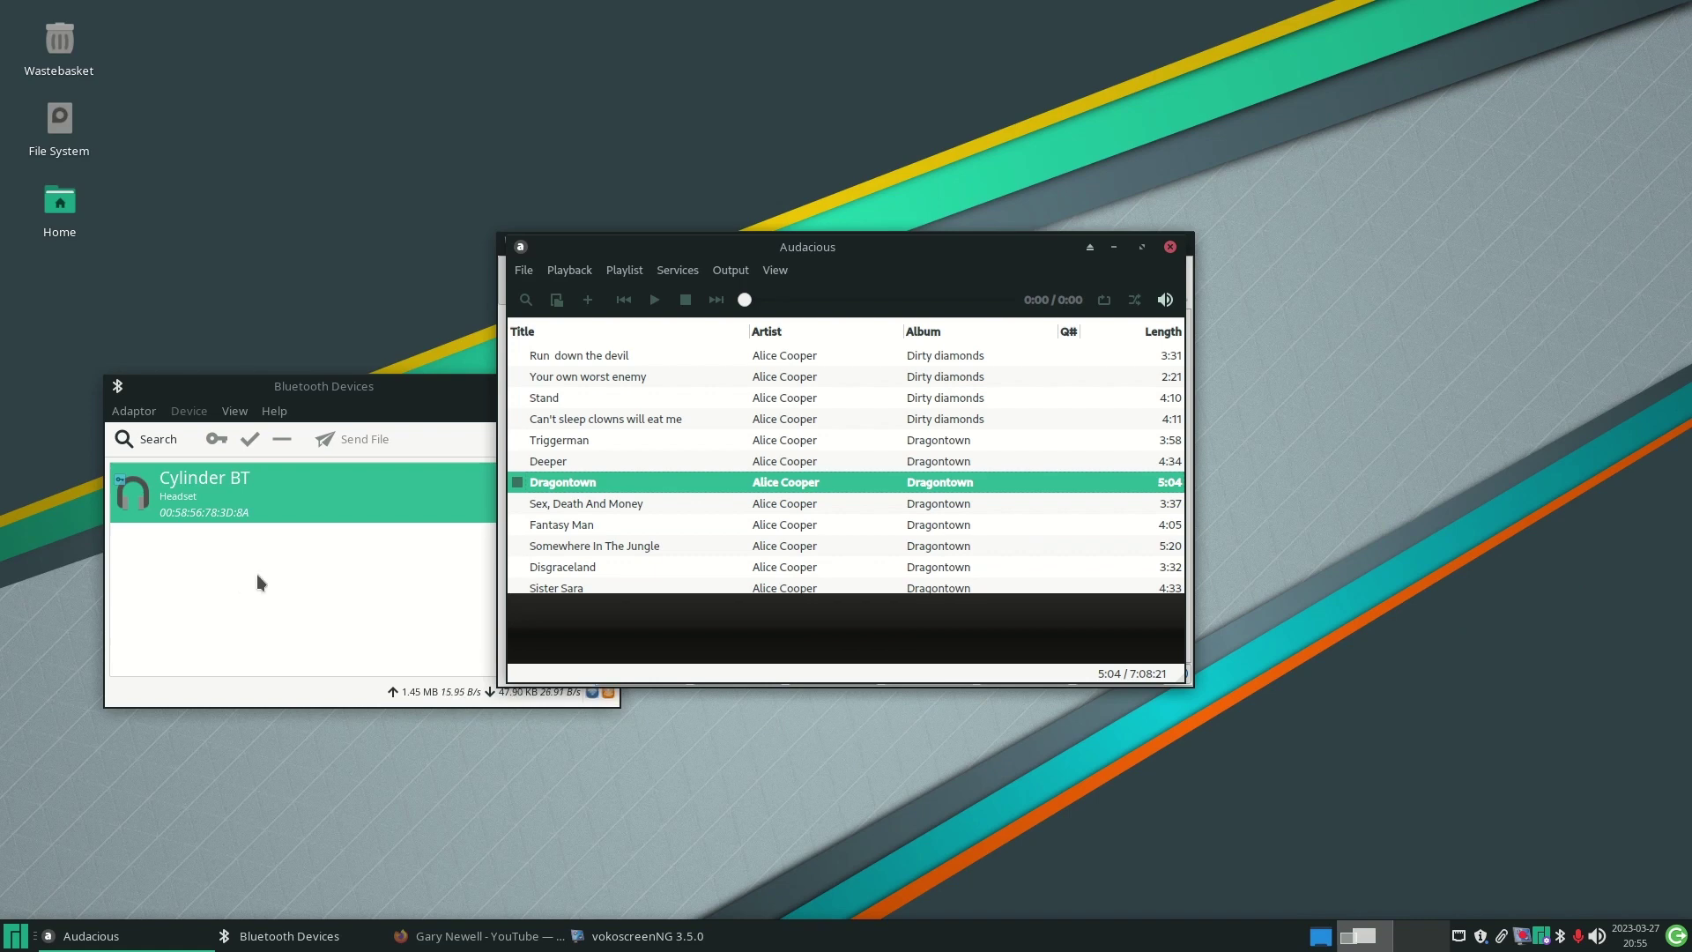
left_click(256, 578)
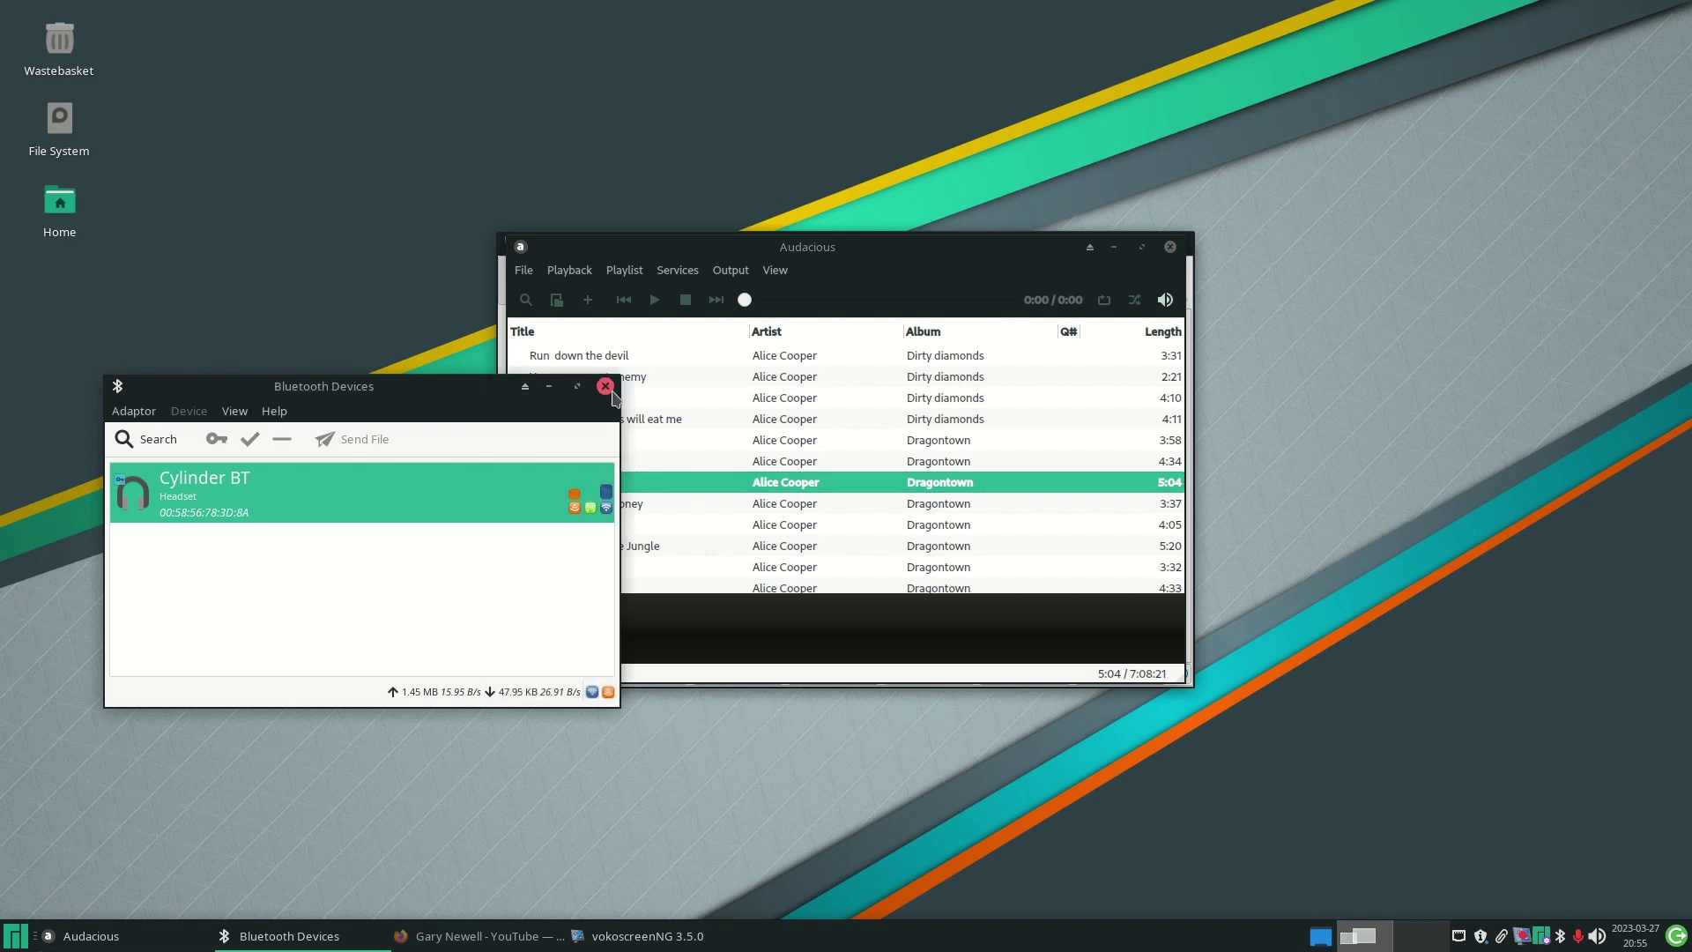
left_click(605, 387)
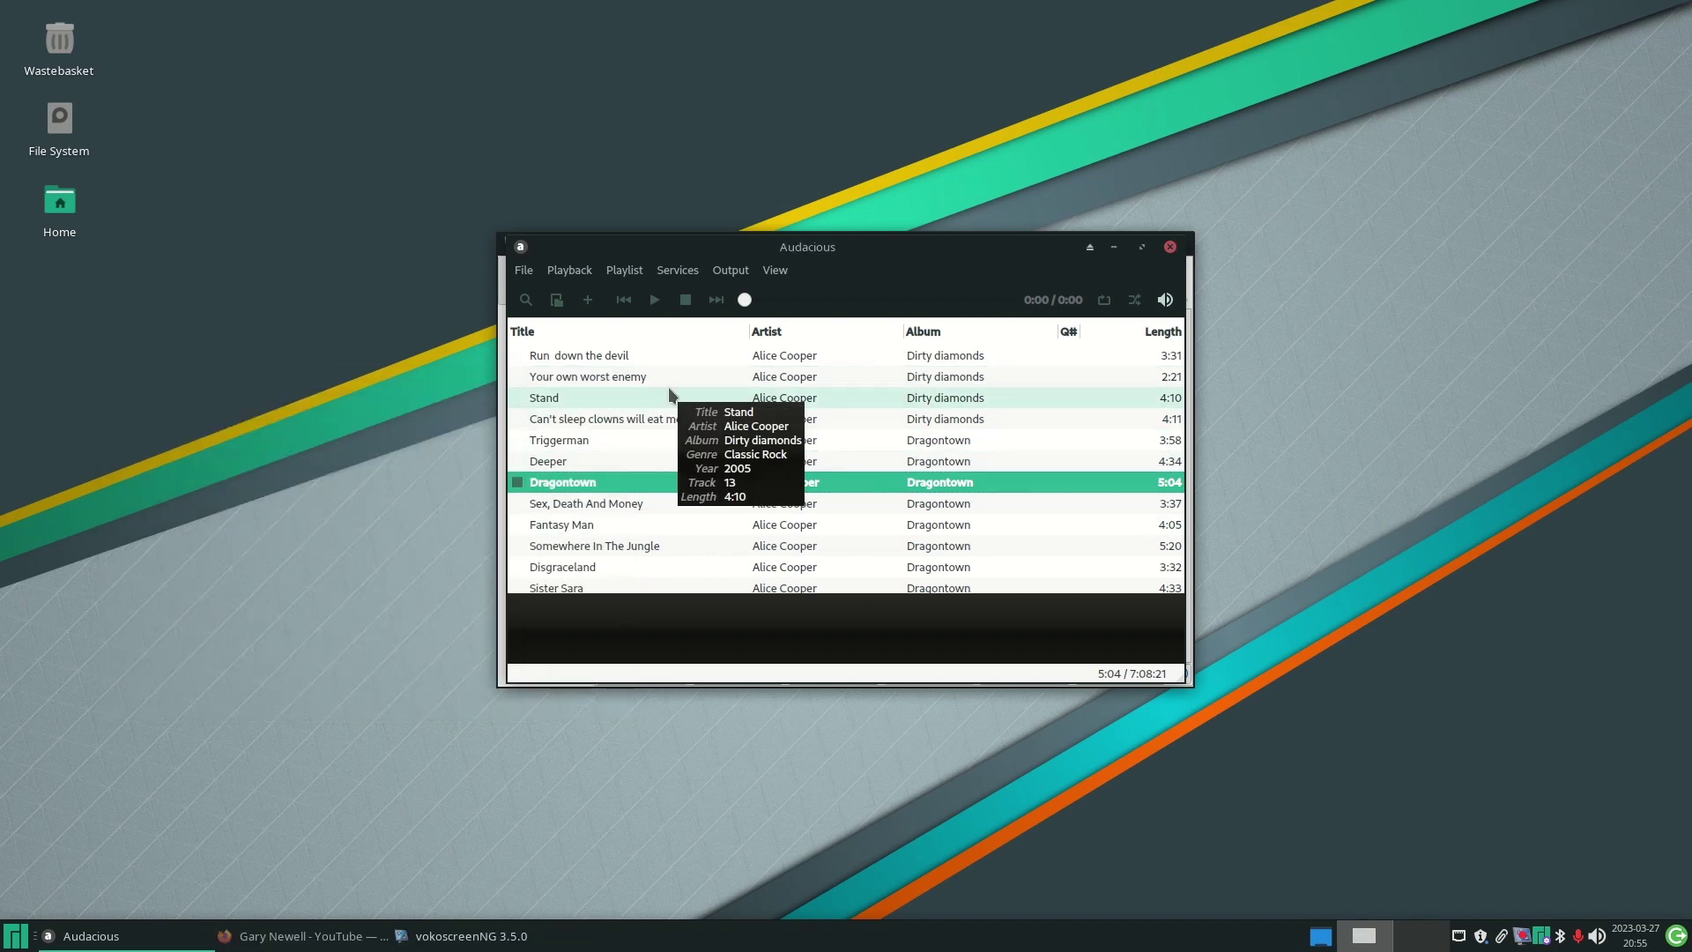
- Create an empty New Playlist through the Playlist Manager
left_click(623, 278)
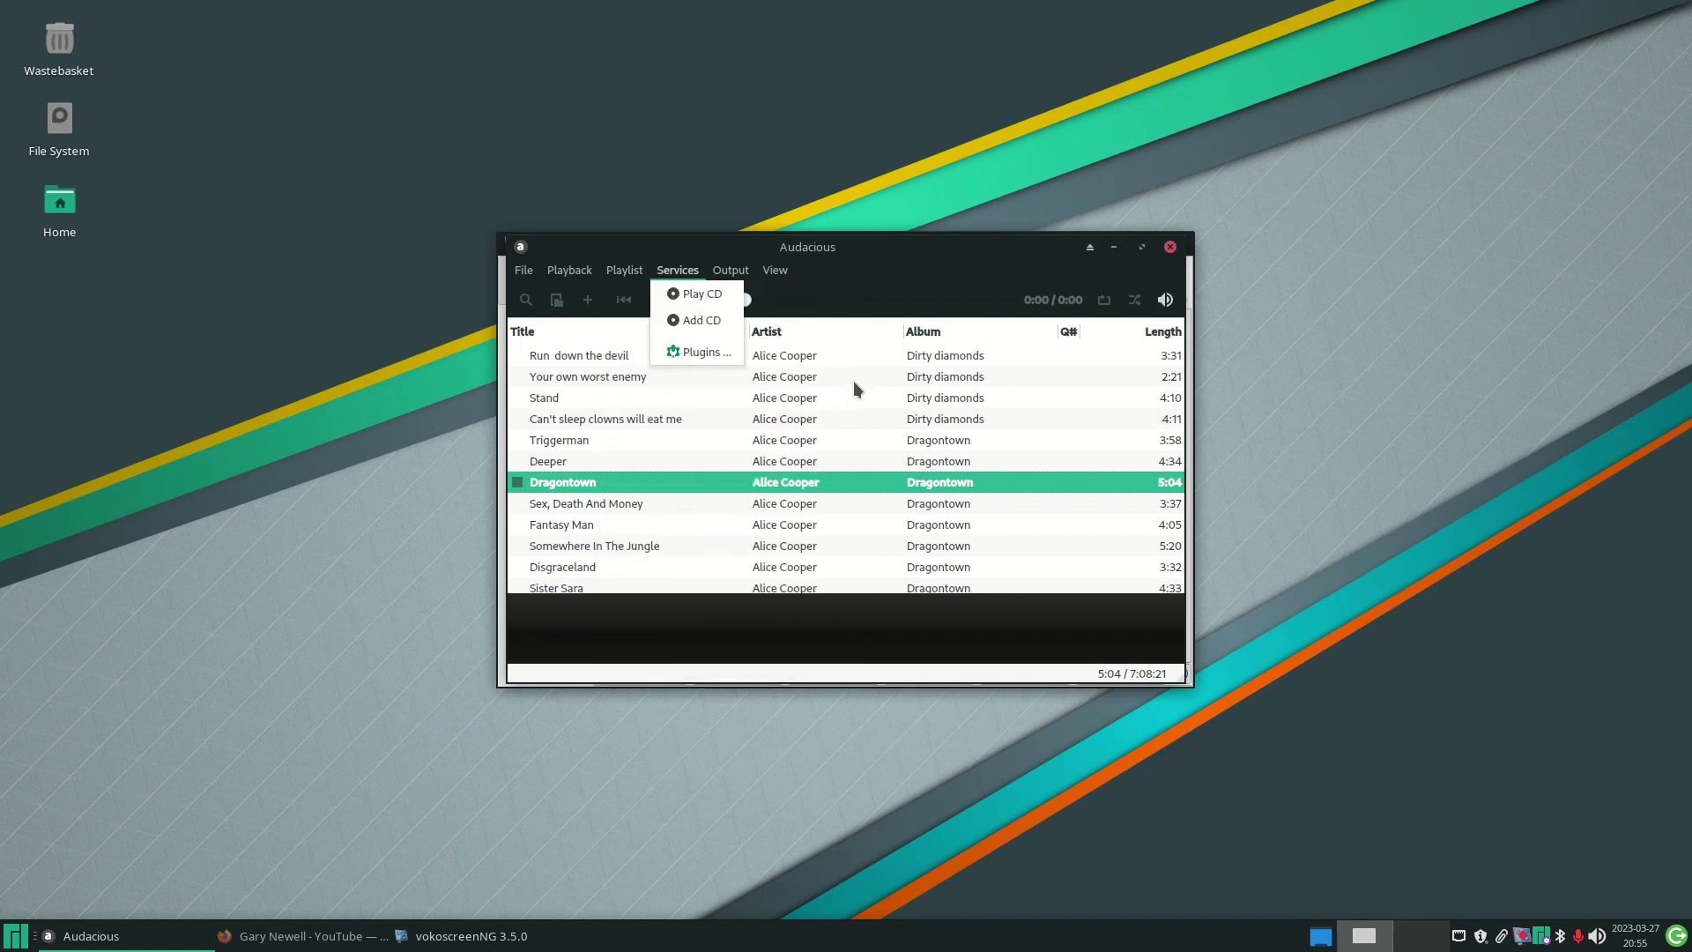
left_click(696, 641)
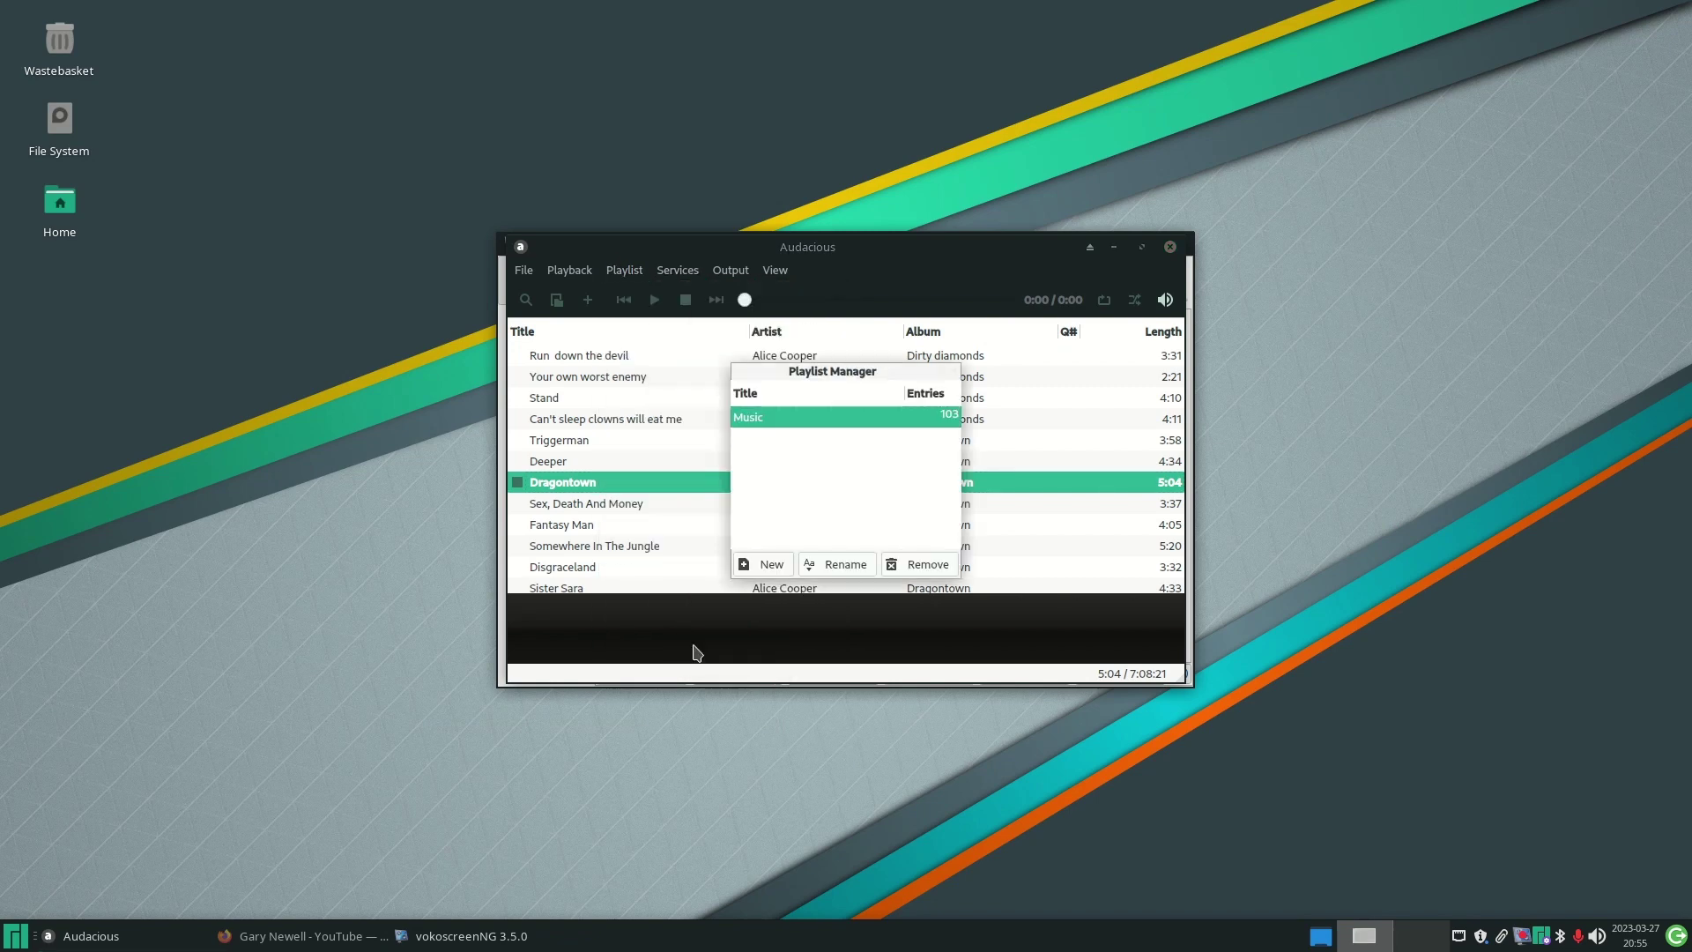
left_click(776, 565)
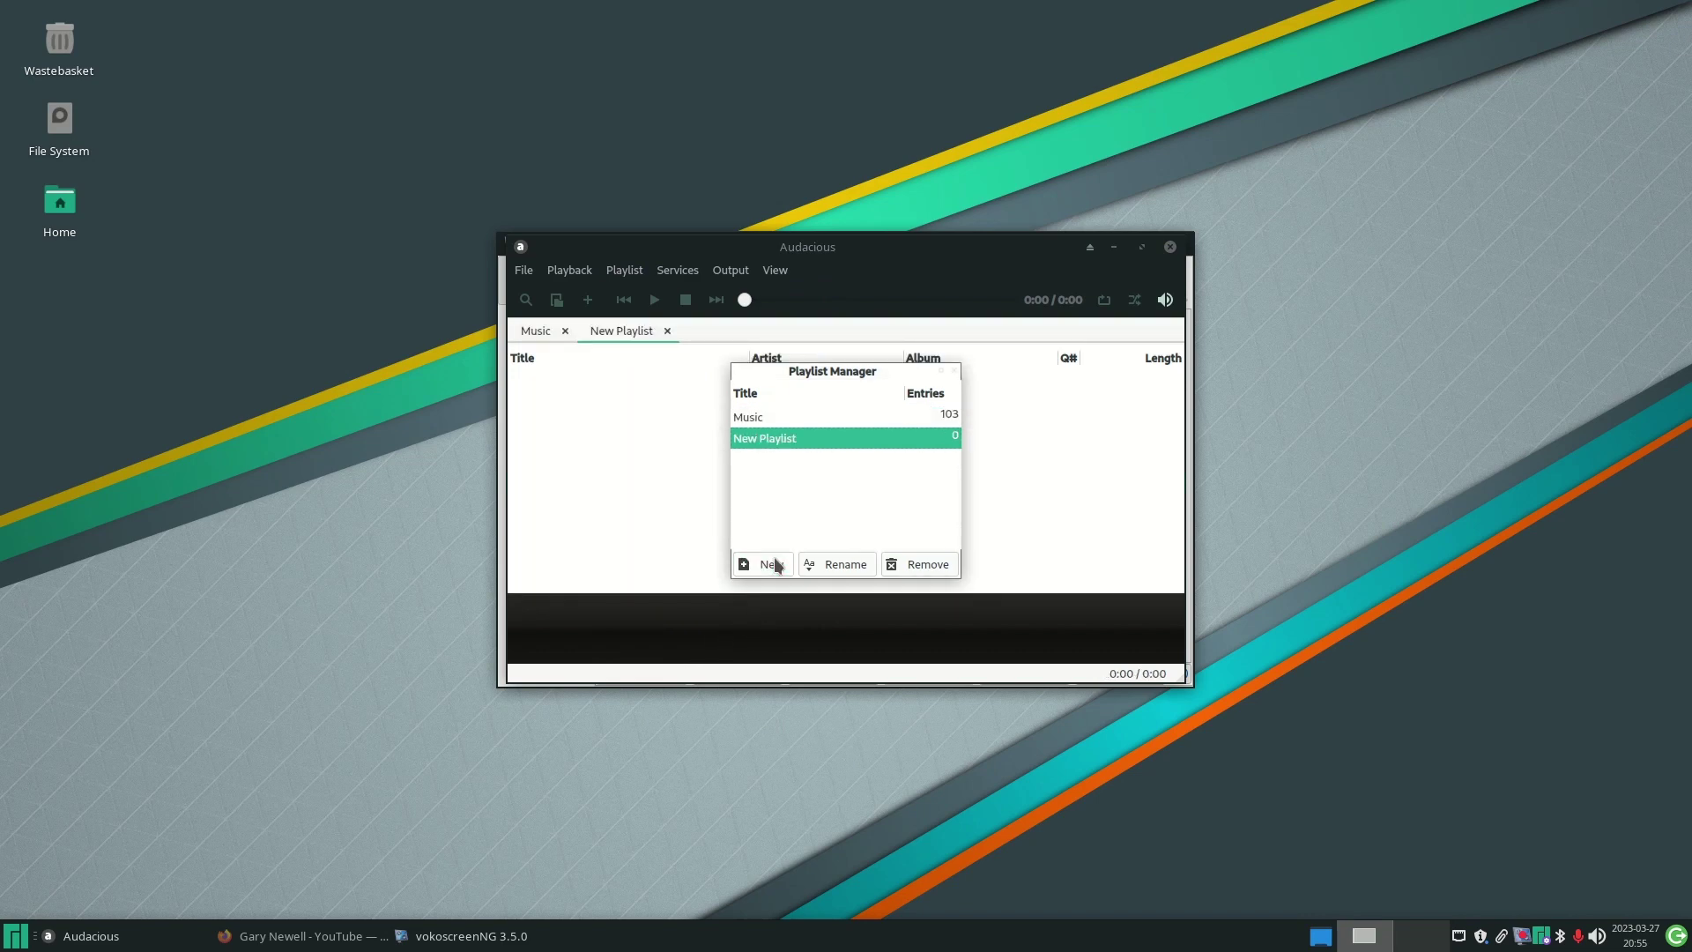
left_click_drag(833, 378, 253, 452)
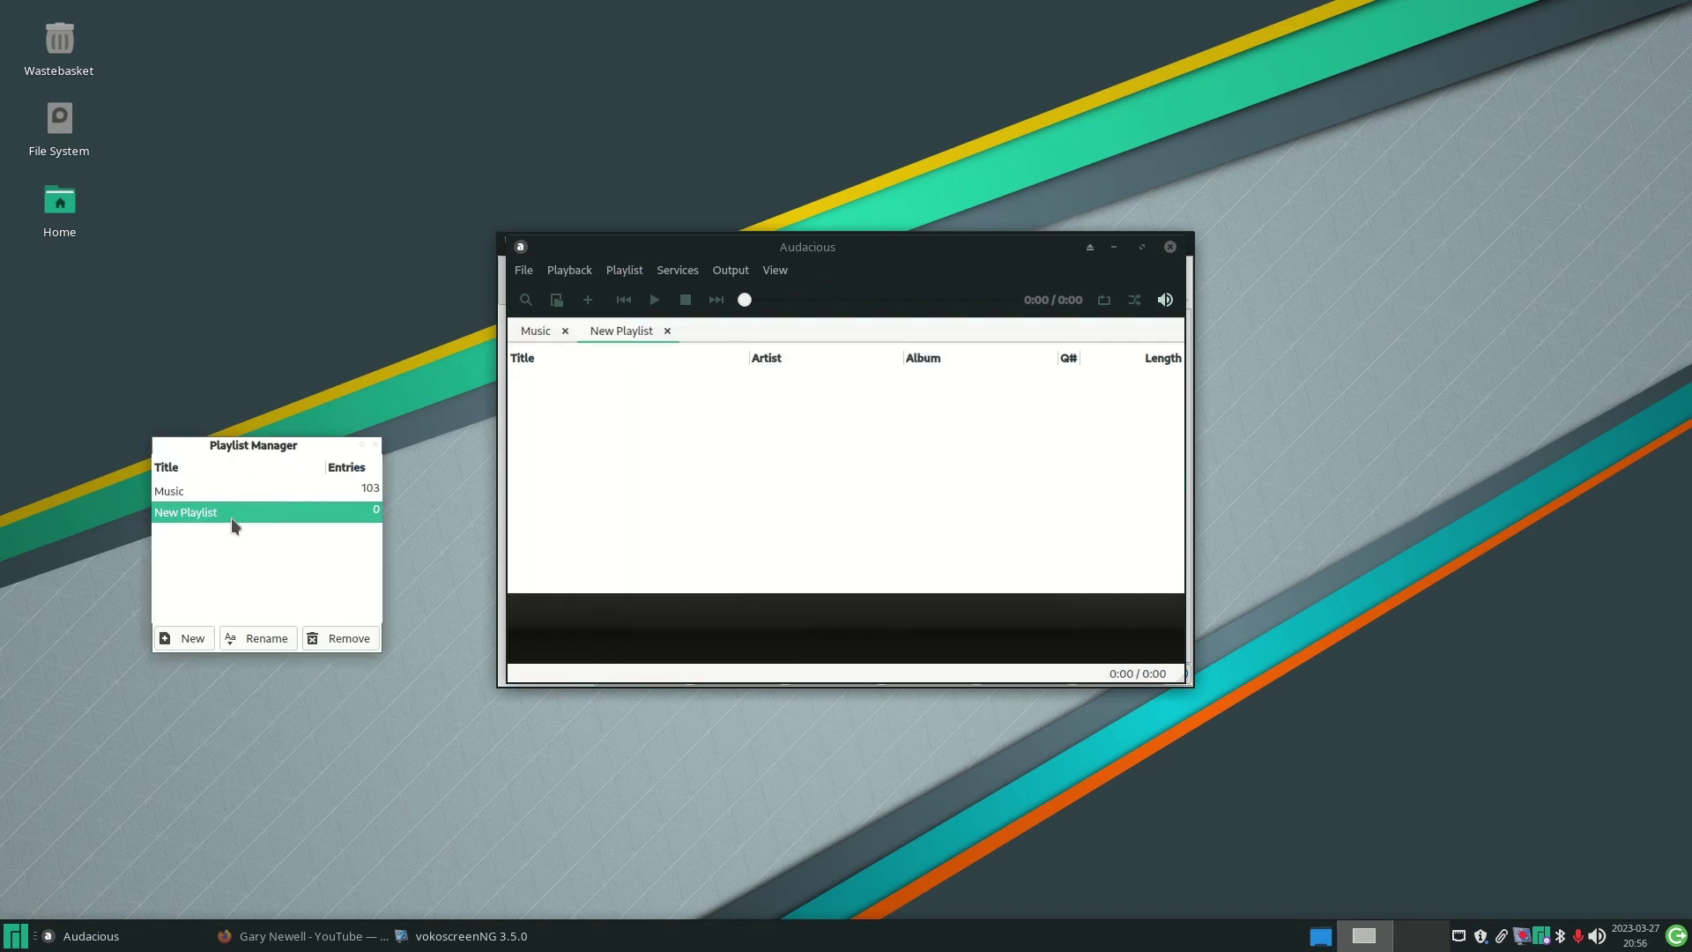
- Enable the Album Art, Lyrics and Song Info plugins in the plugin settings
right_click(718, 449)
mouse_move(874, 711)
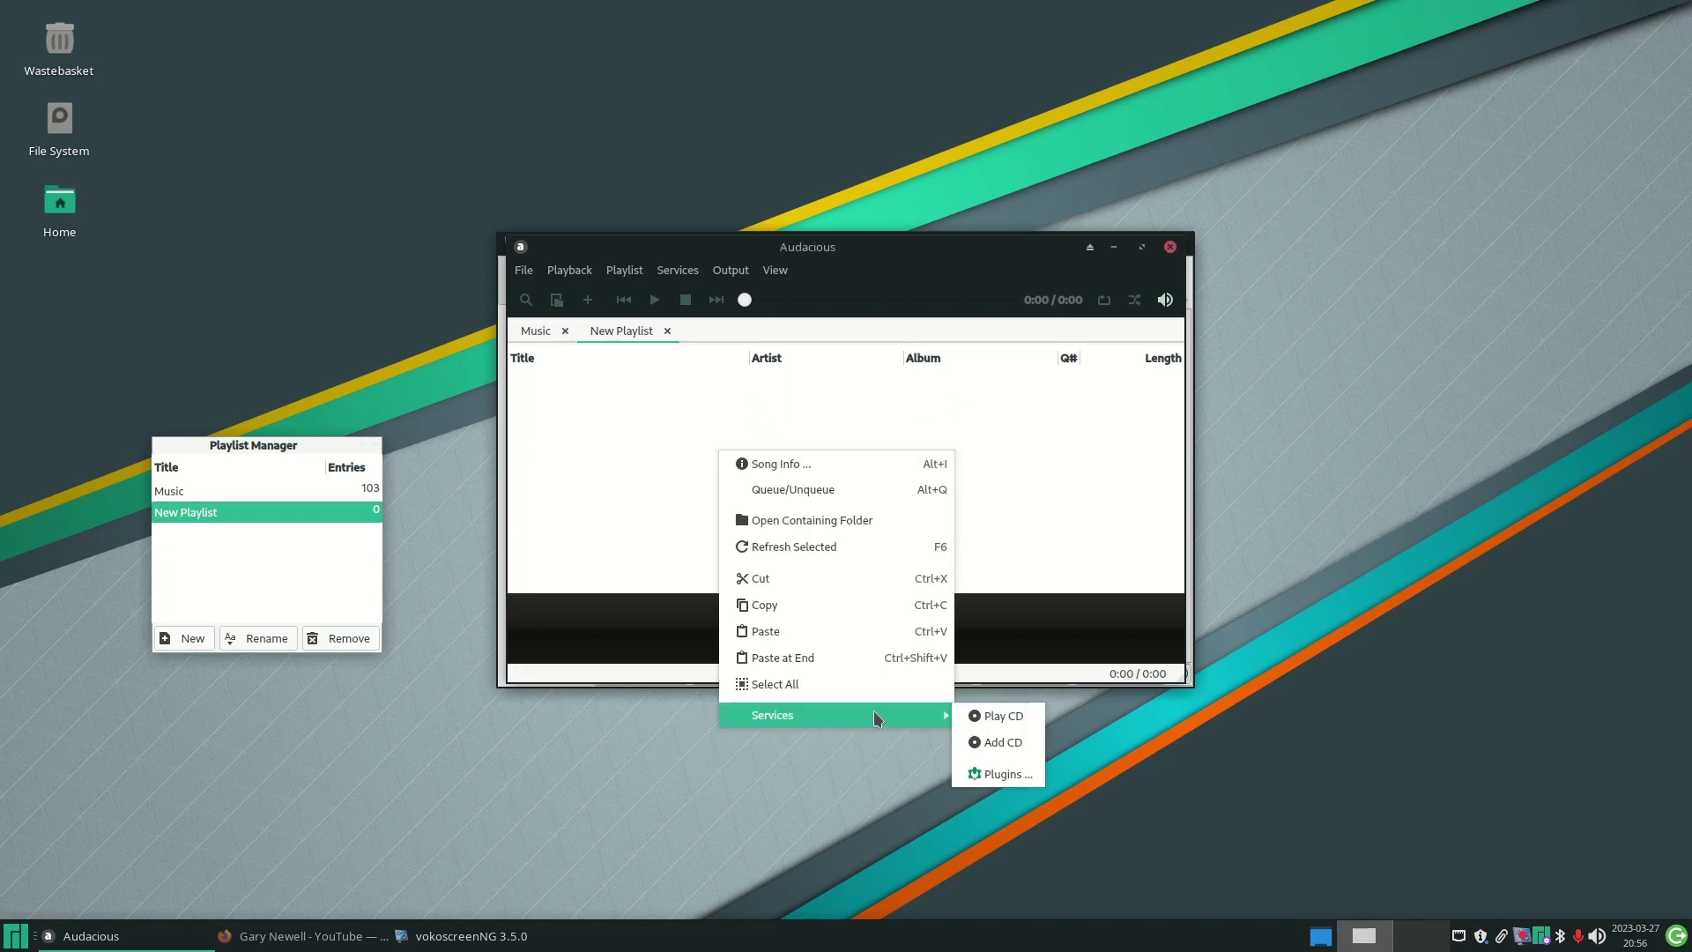
left_click(1005, 774)
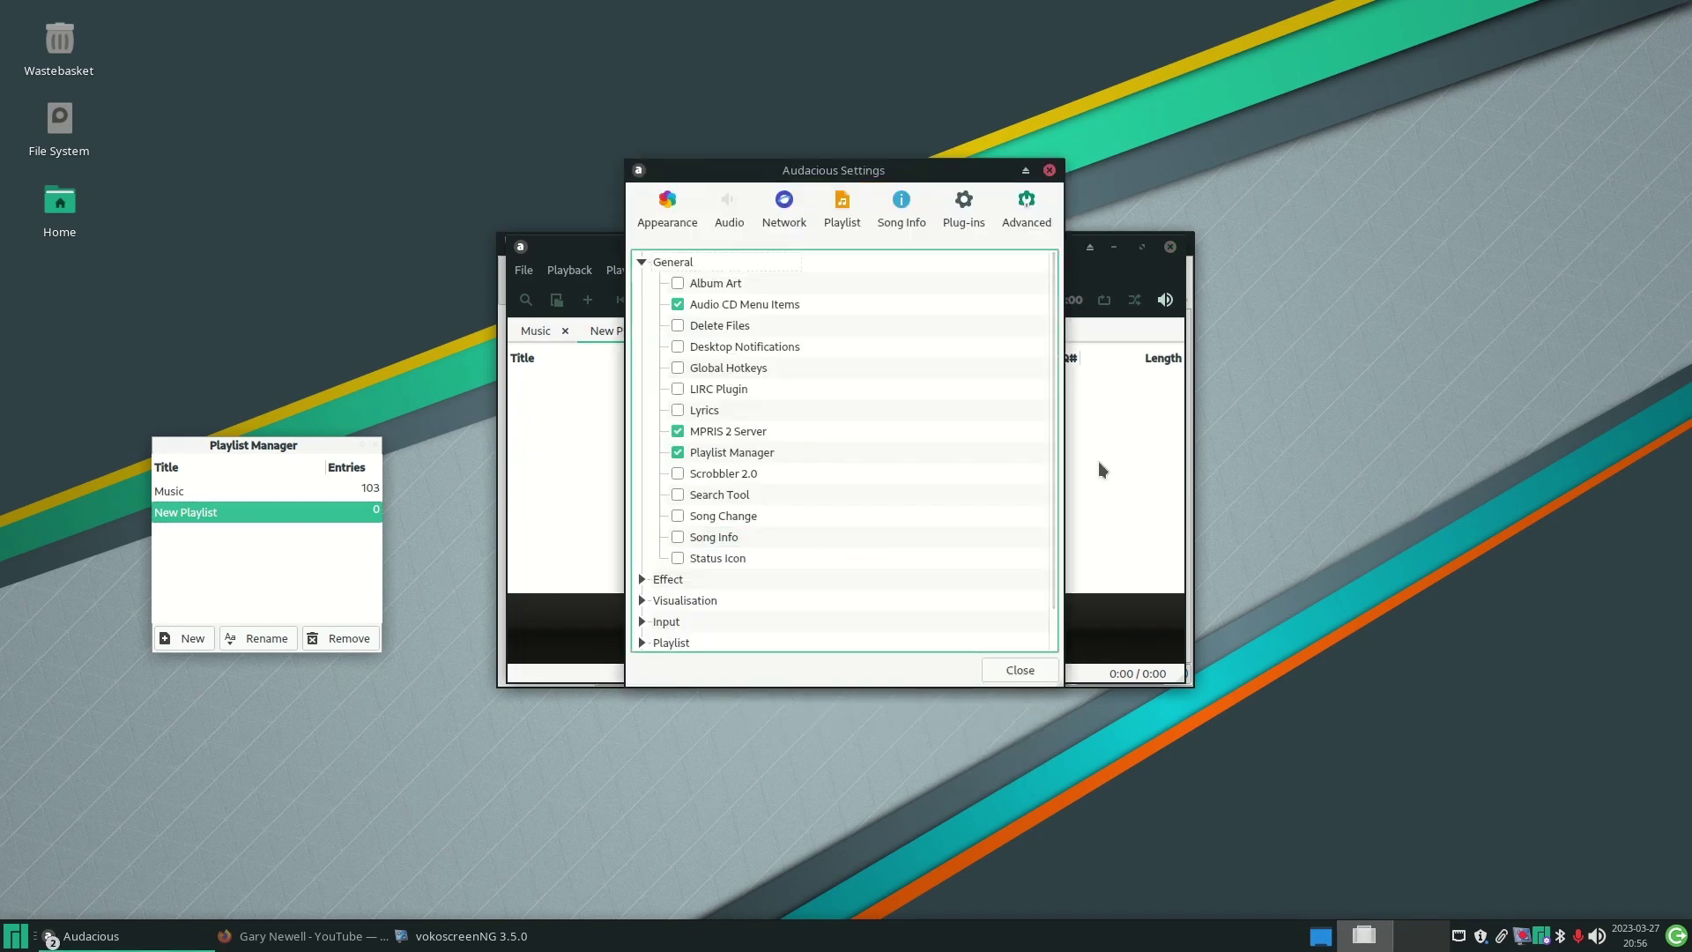
left_click_drag(838, 170, 1179, 181)
left_click(1020, 294)
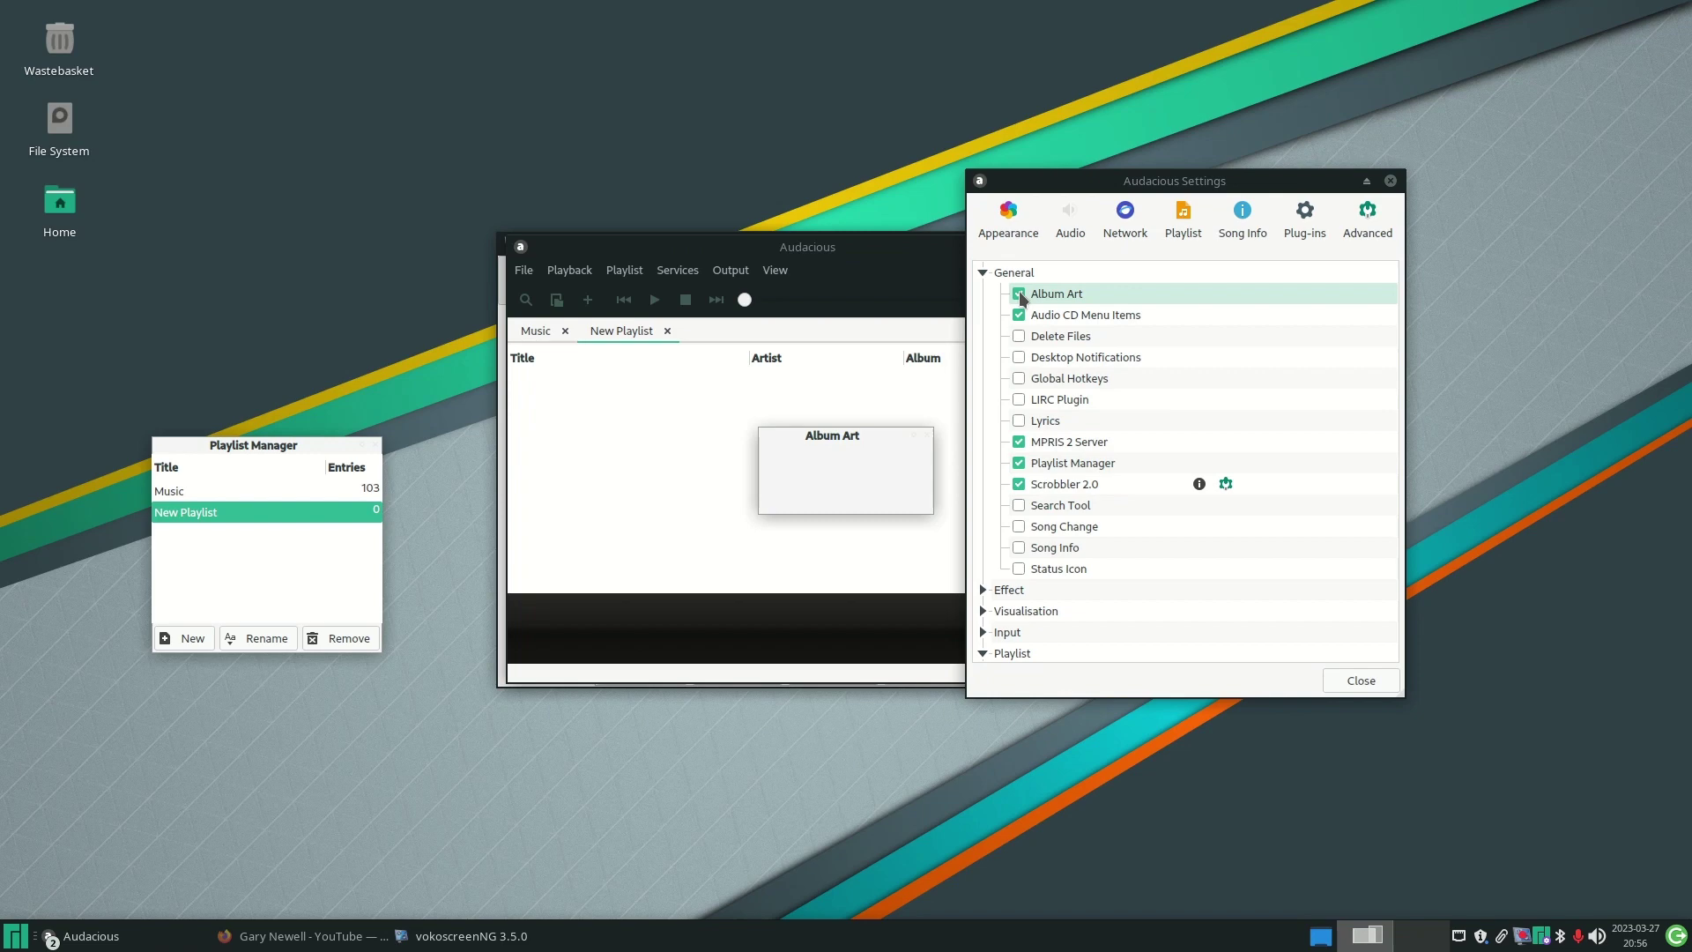
left_click(1019, 422)
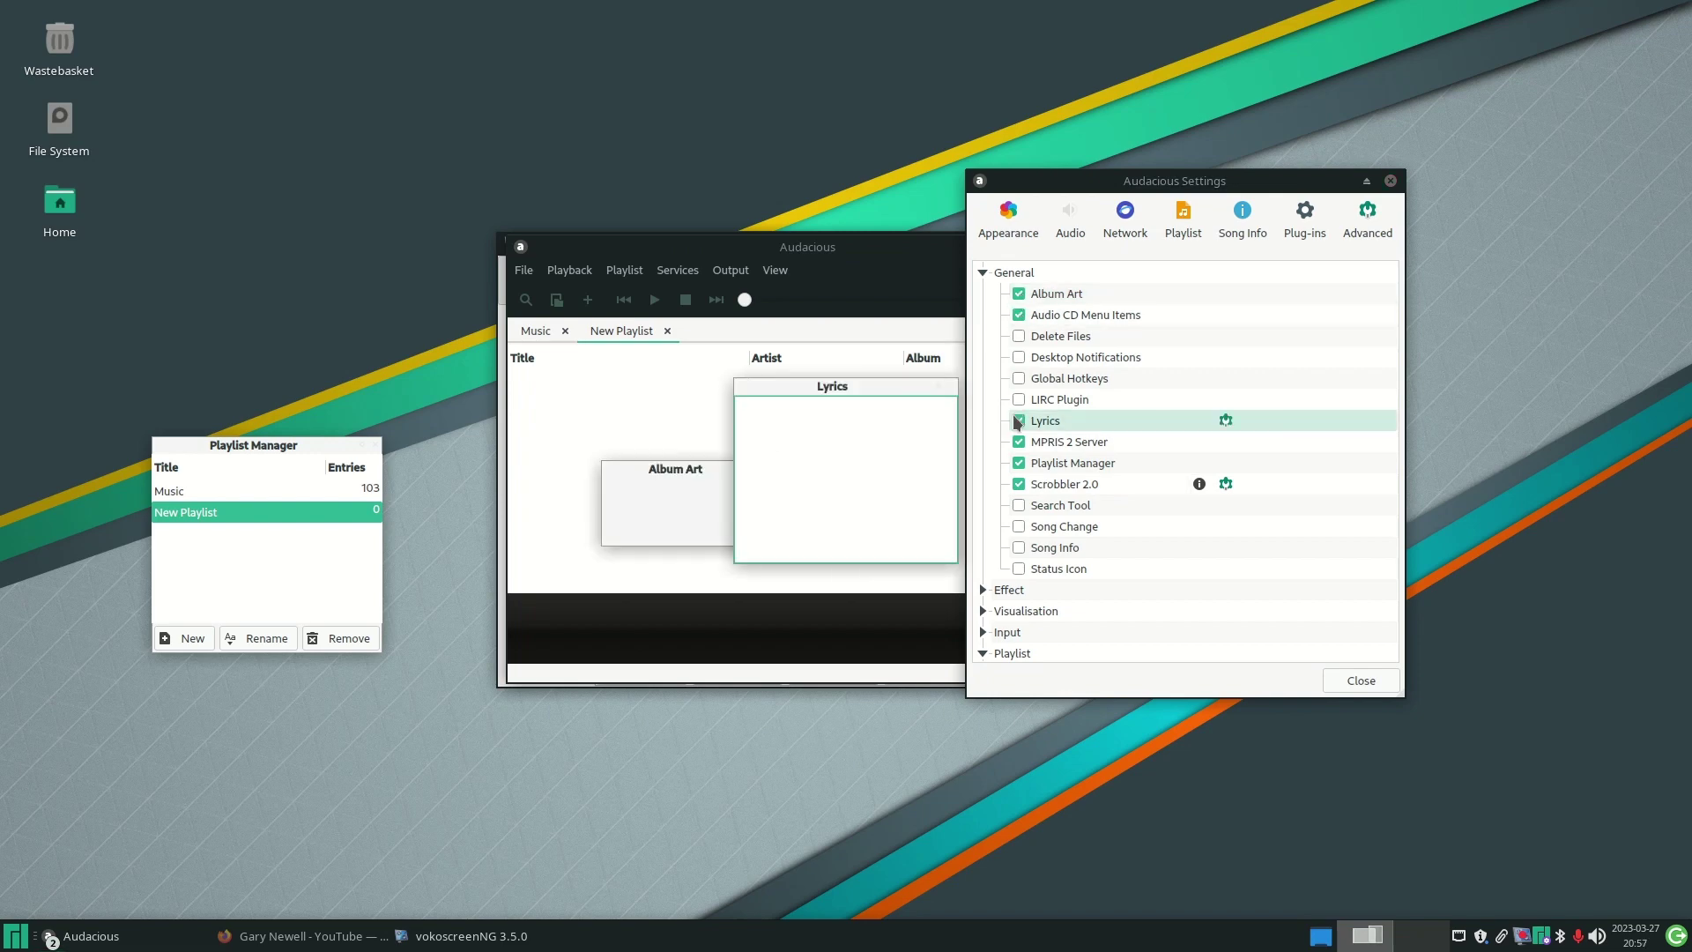
left_click(1020, 548)
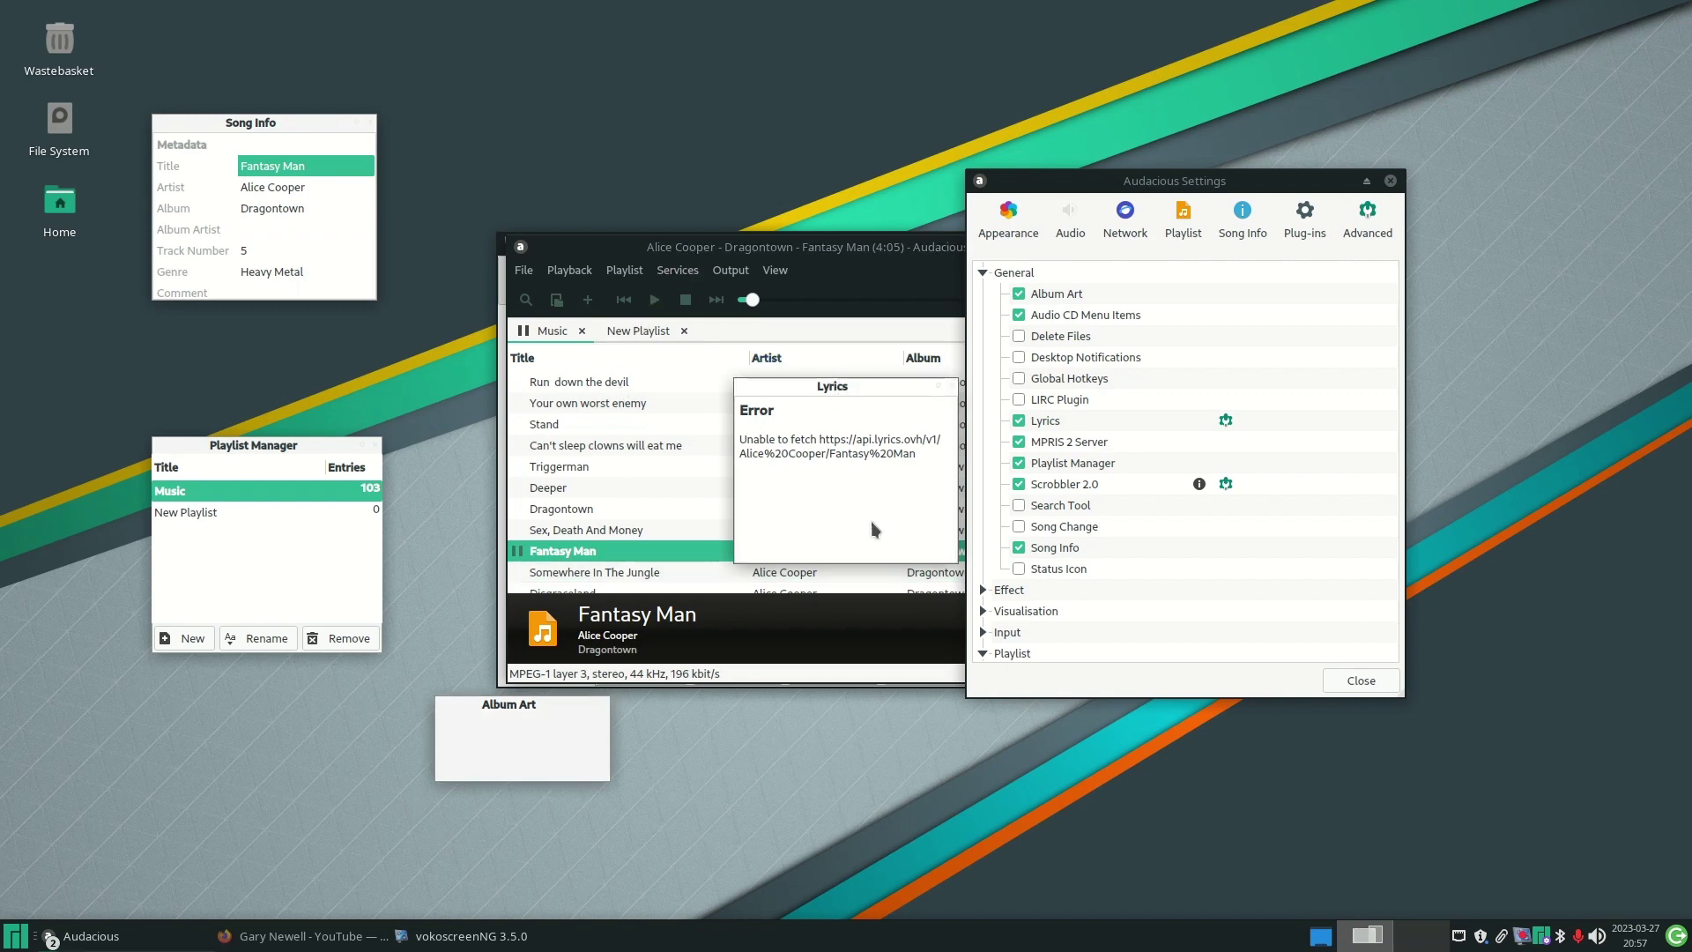
- Play and pause Love's A Loaded Gun, then play Rebel Yell (live and acoustic)
left_click_drag(839, 392, 927, 723)
scroll(665, 516, "down", 5)
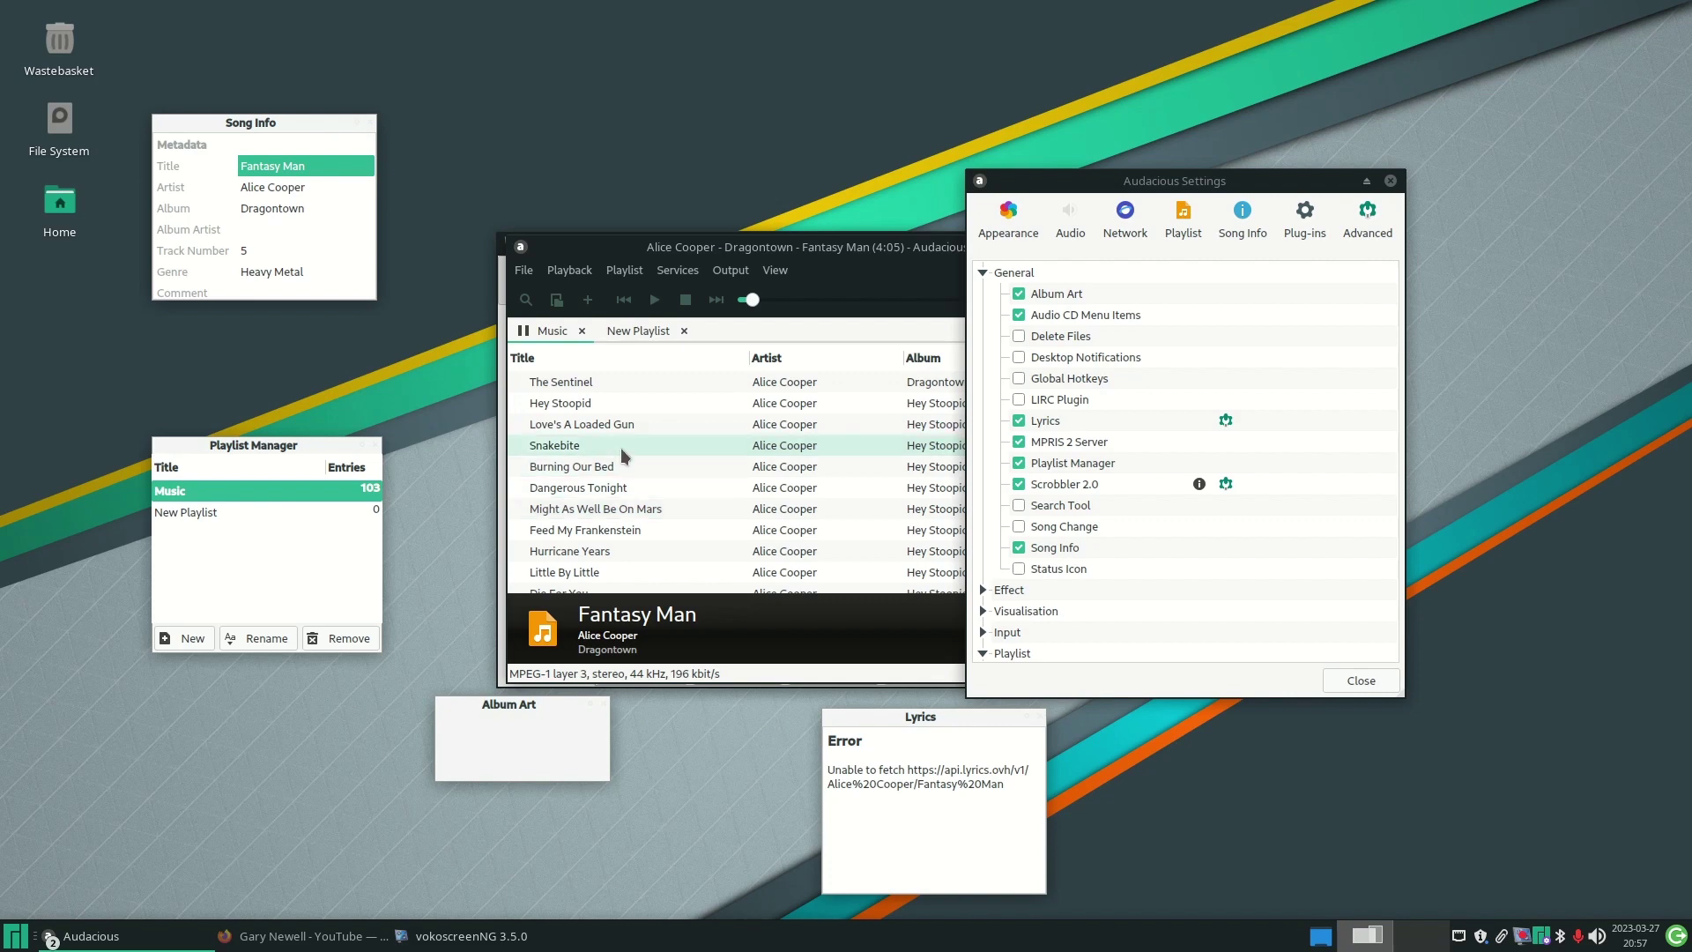
double_click(617, 426)
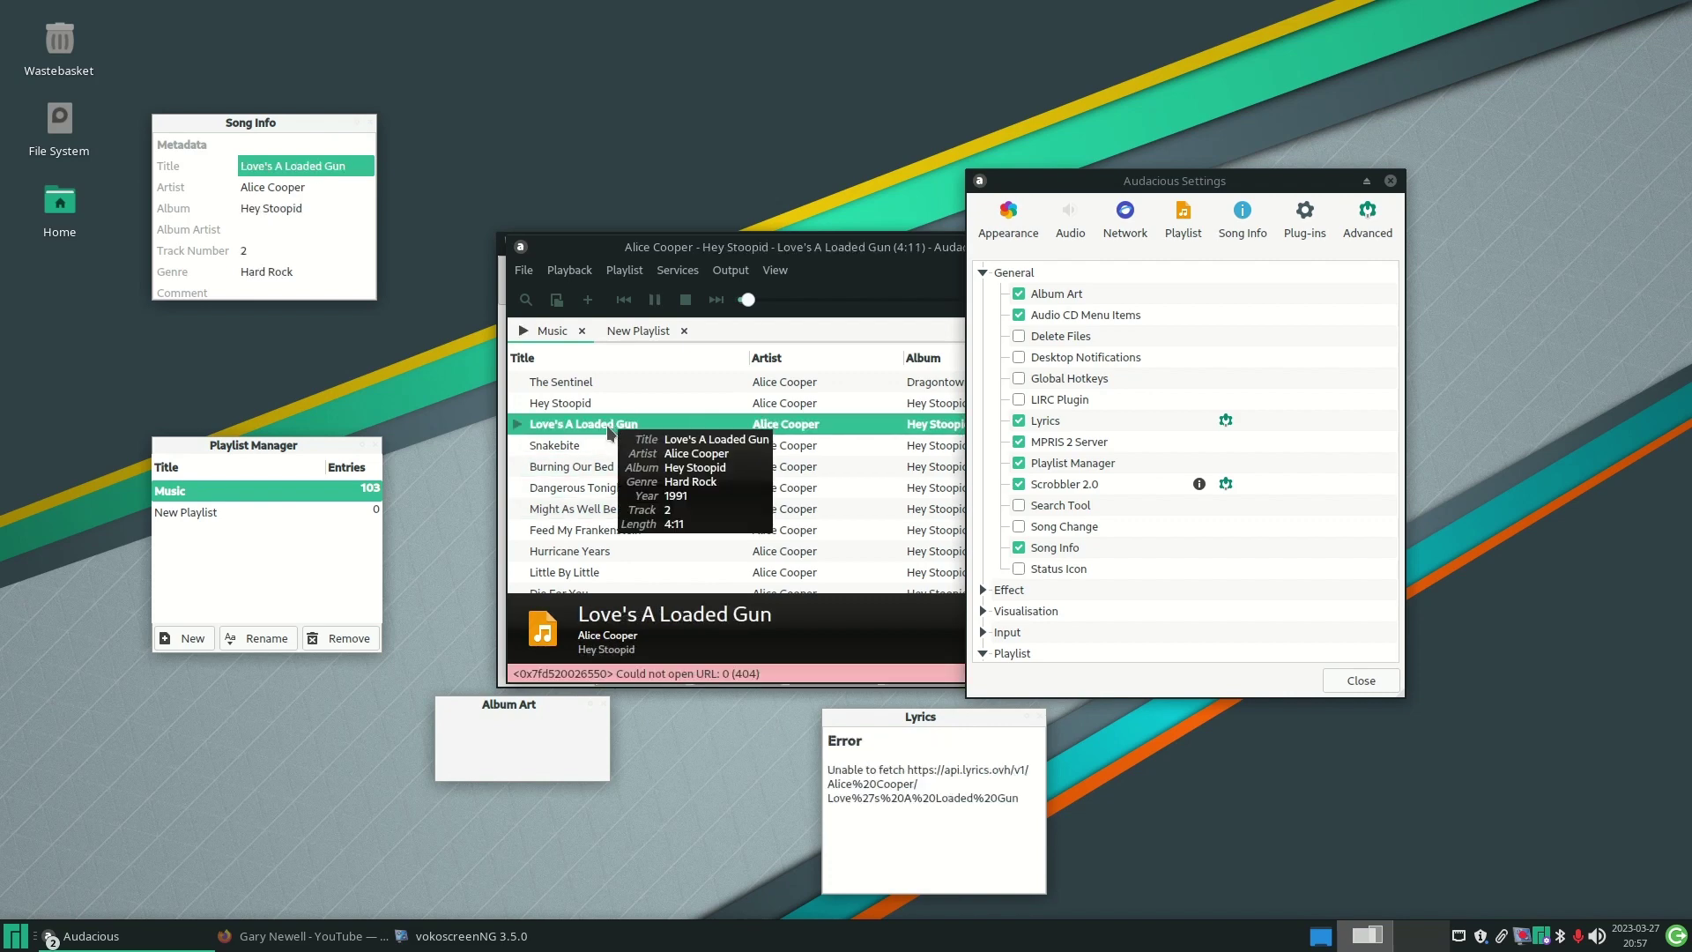
left_click(654, 300)
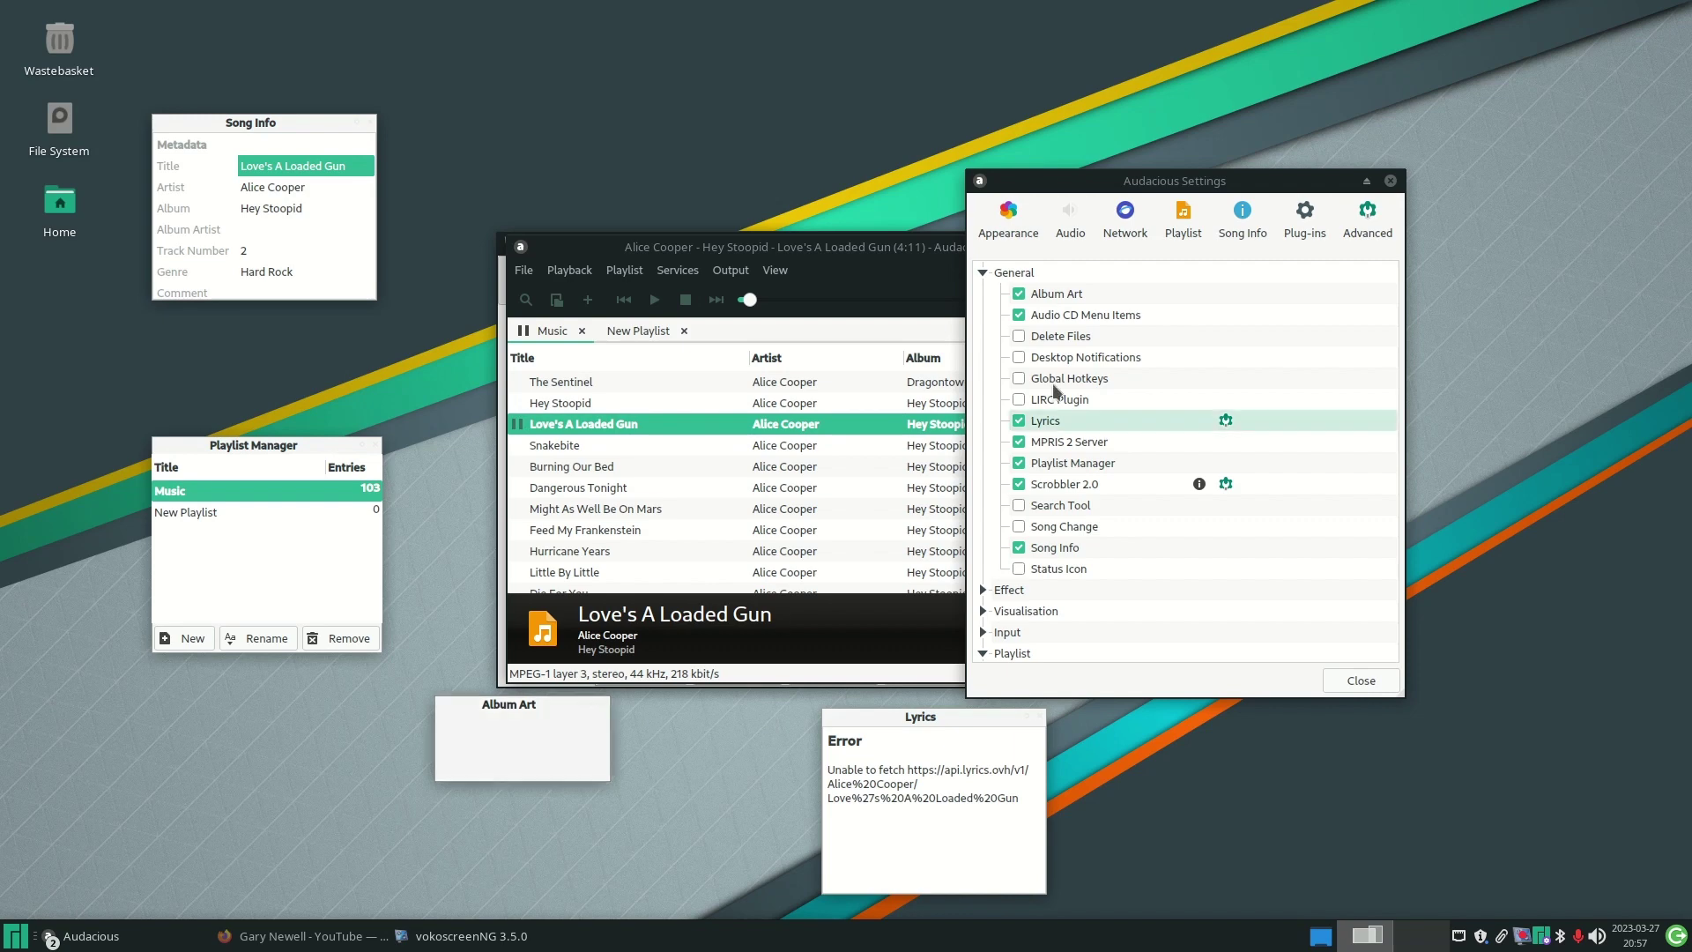
left_click(1020, 294)
left_click(1020, 294)
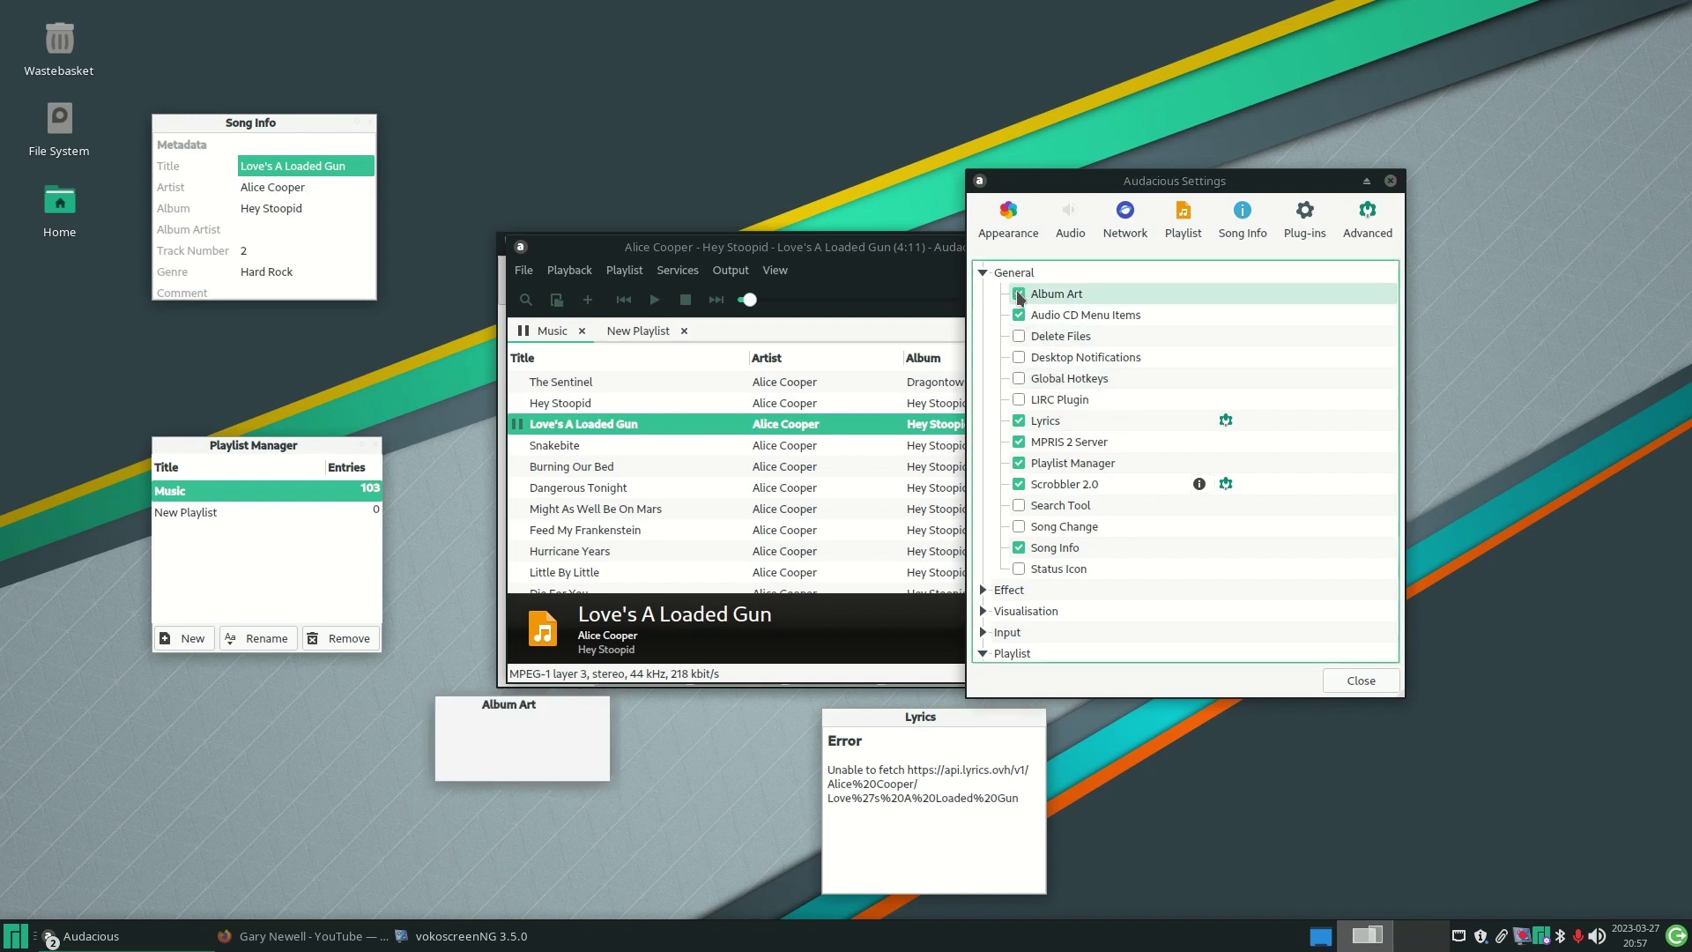
mouse_move(763, 464)
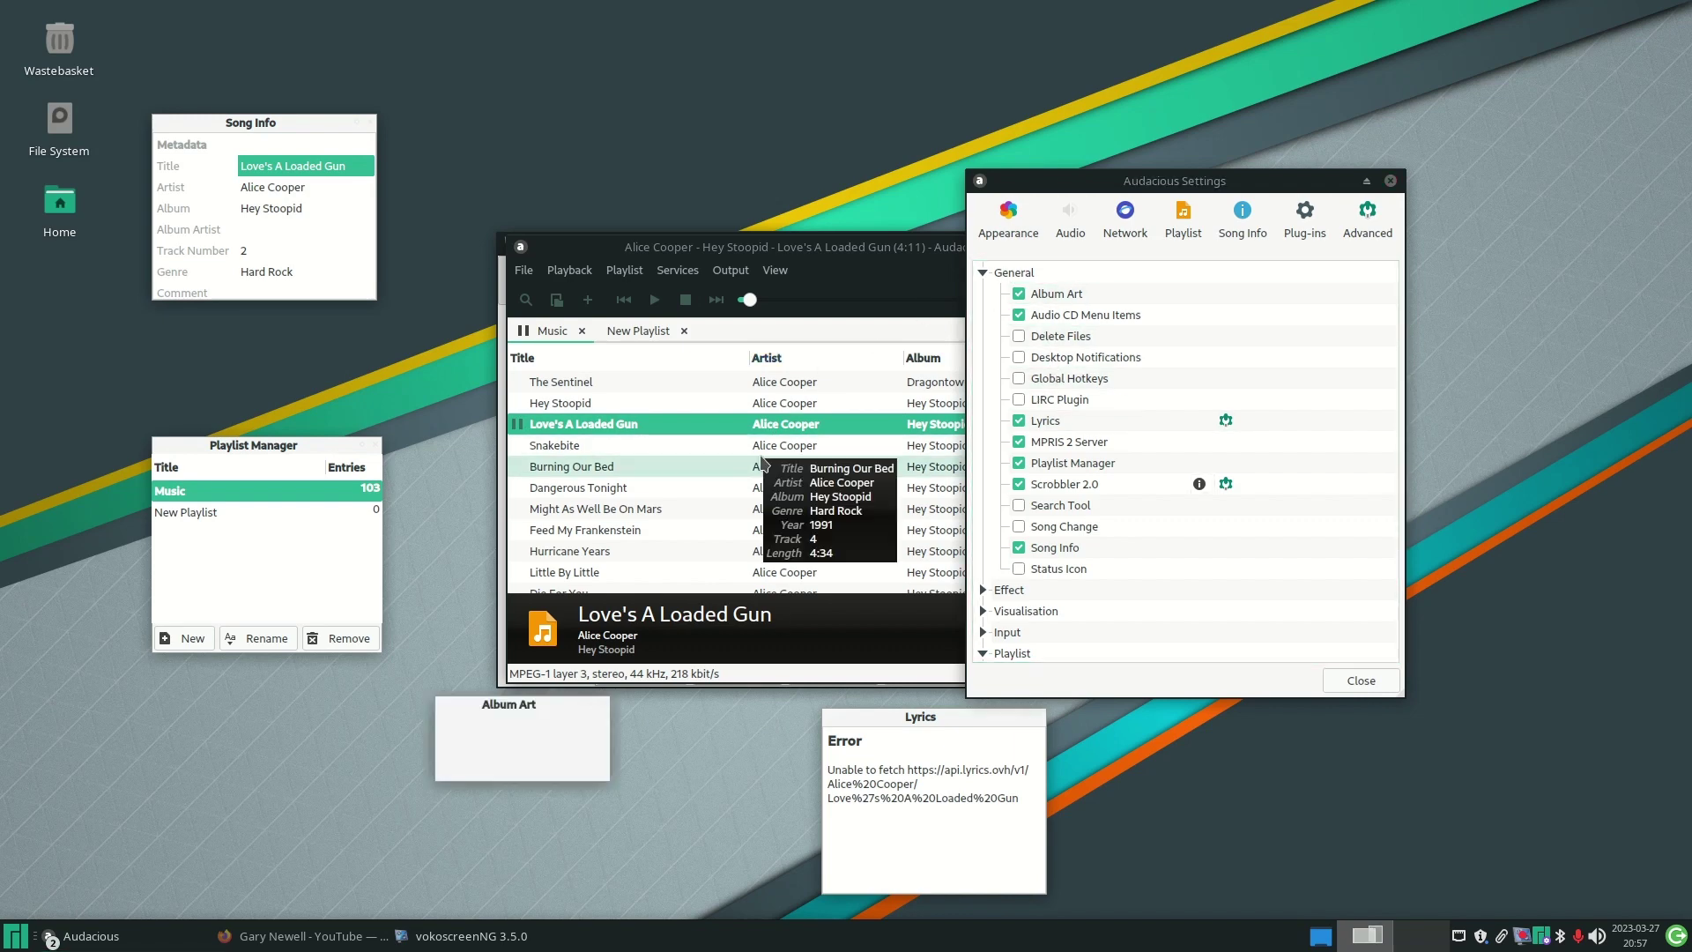
scroll(763, 463, "down", 8)
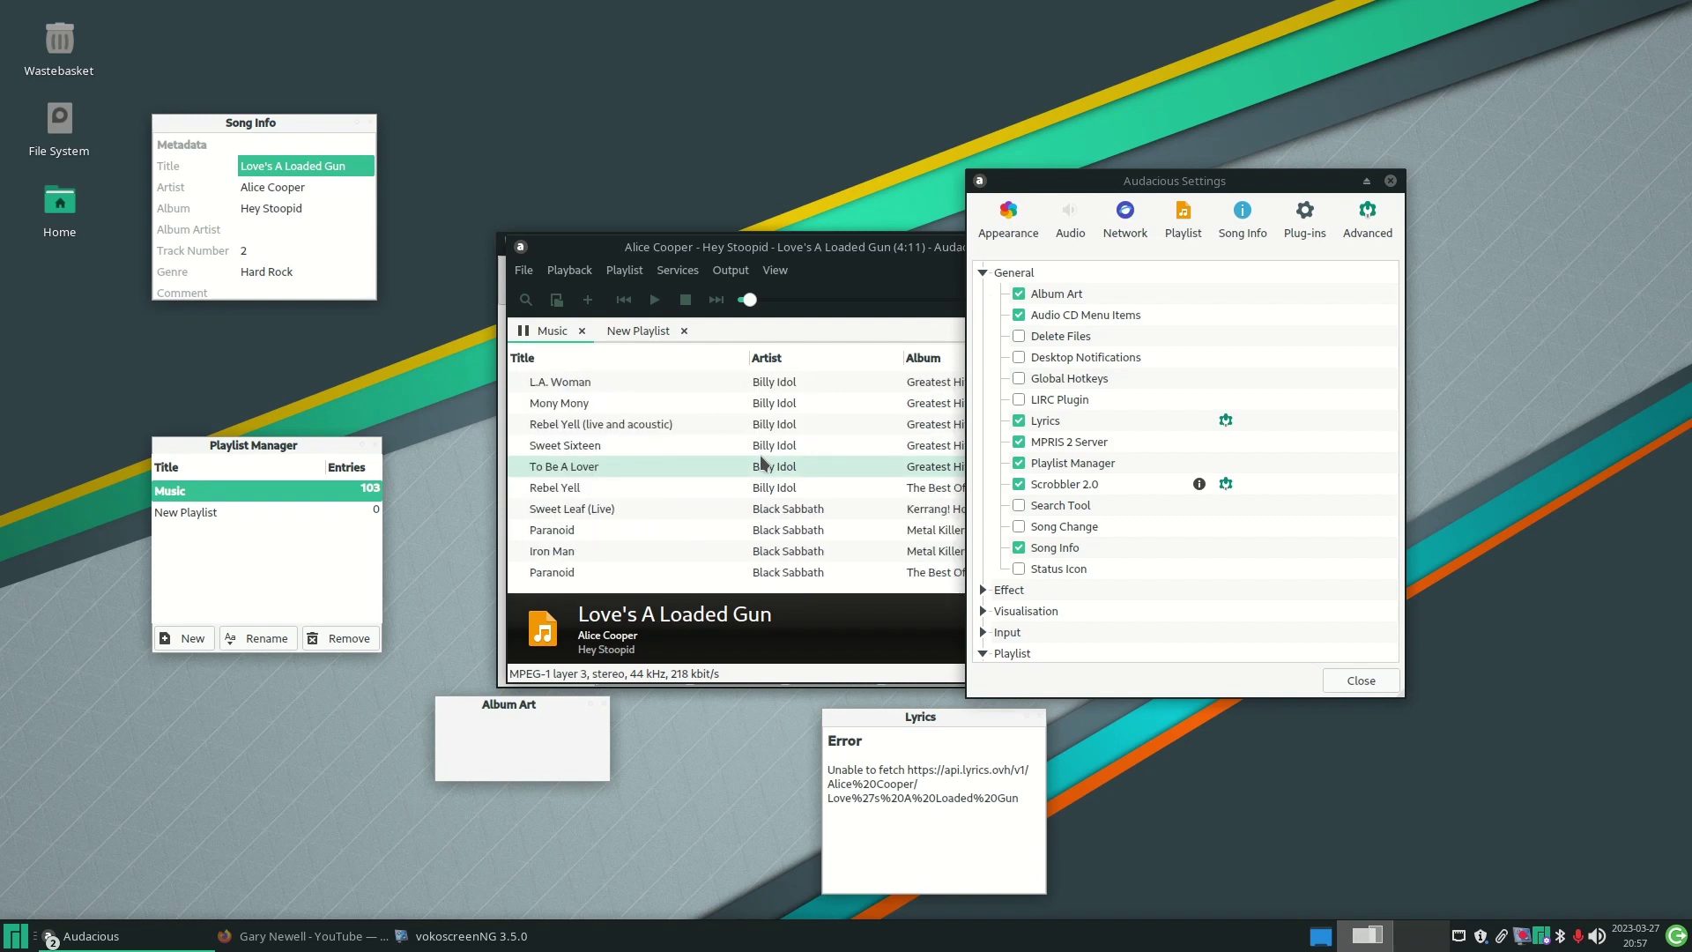
double_click(771, 425)
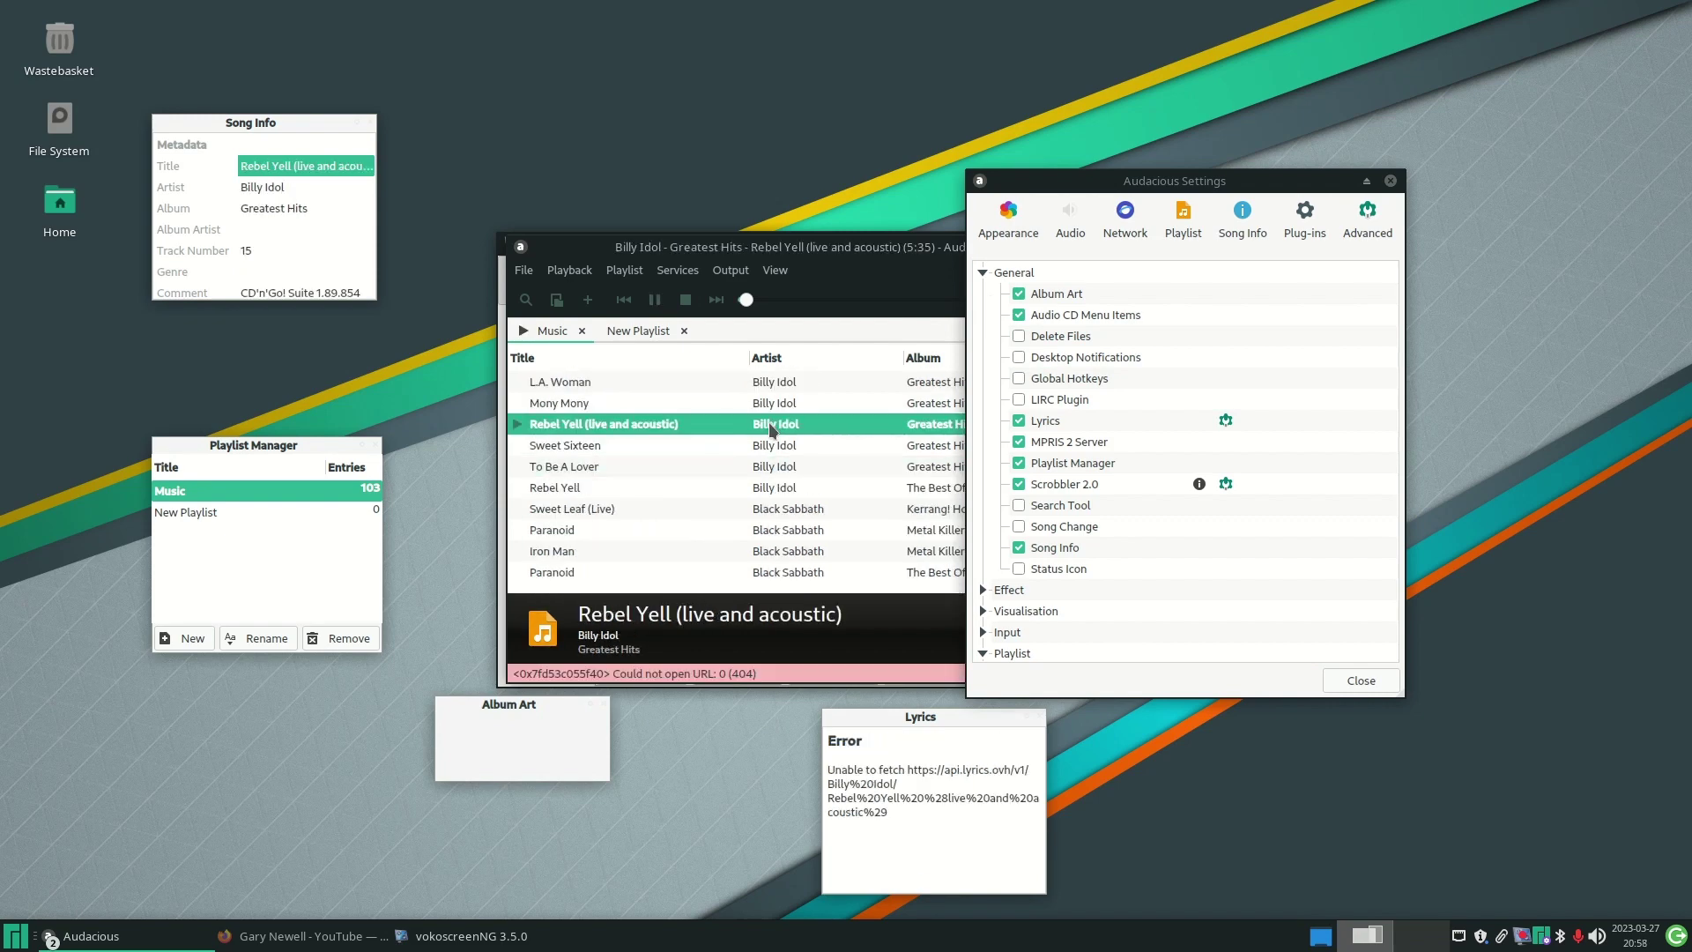
- Turn off the Song Info, Playlist Manager, Album Art and Lyrics plugins
left_click(371, 123)
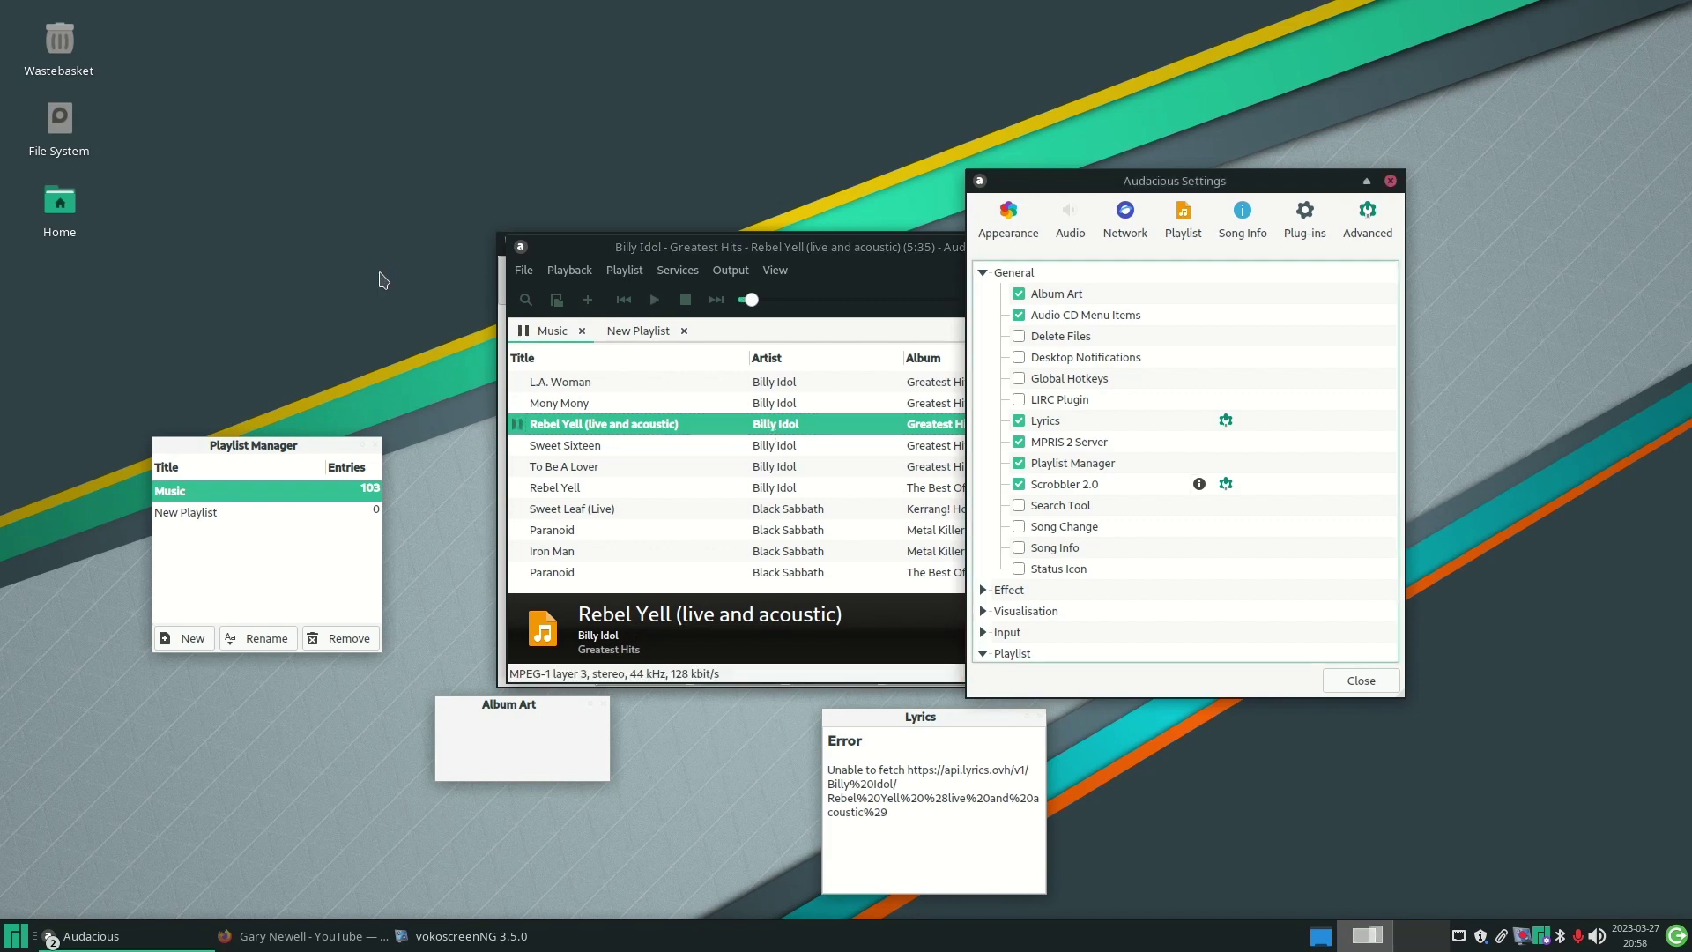
left_click(374, 444)
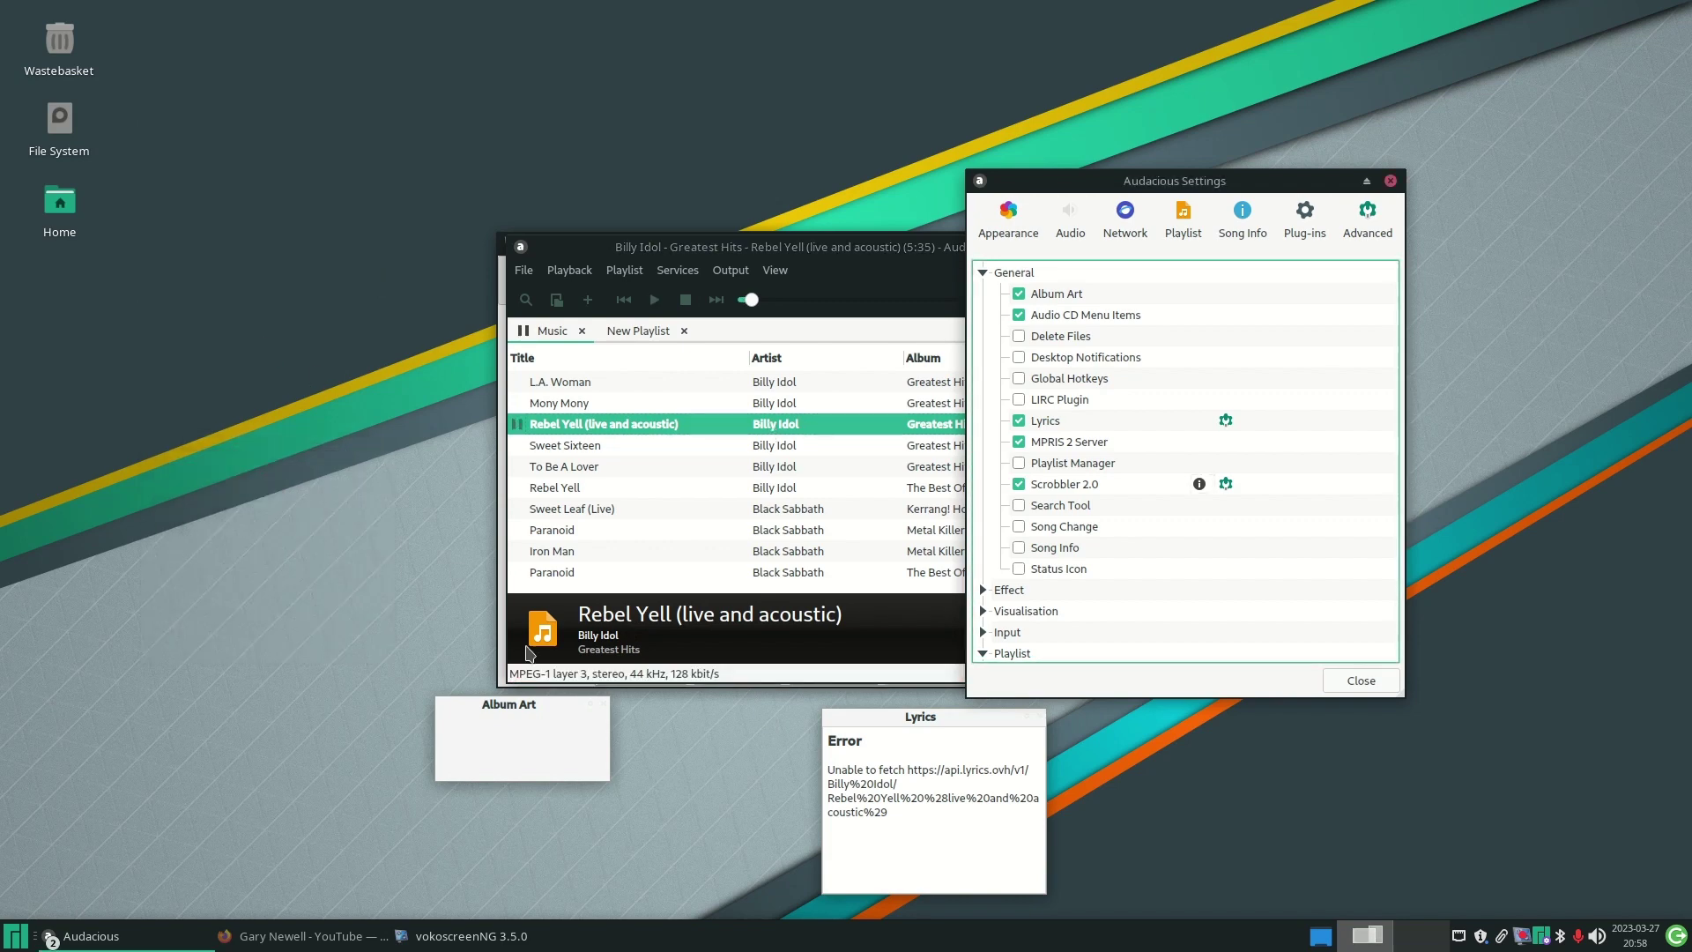
left_click(603, 703)
left_click(1041, 716)
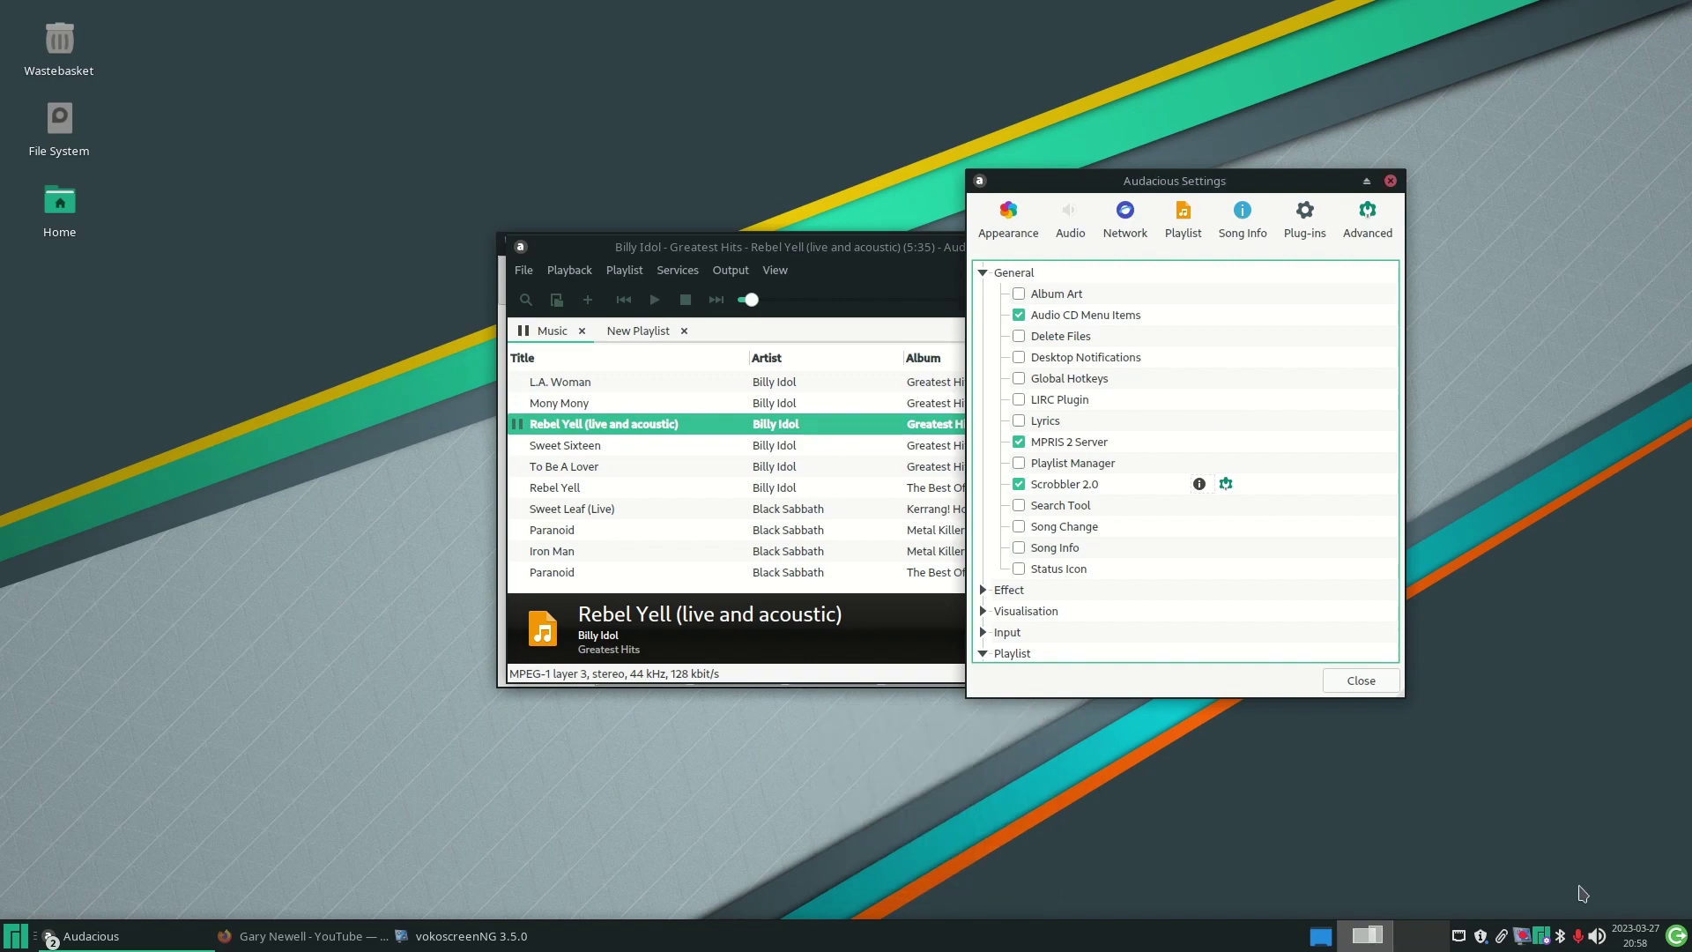
left_click(1599, 938)
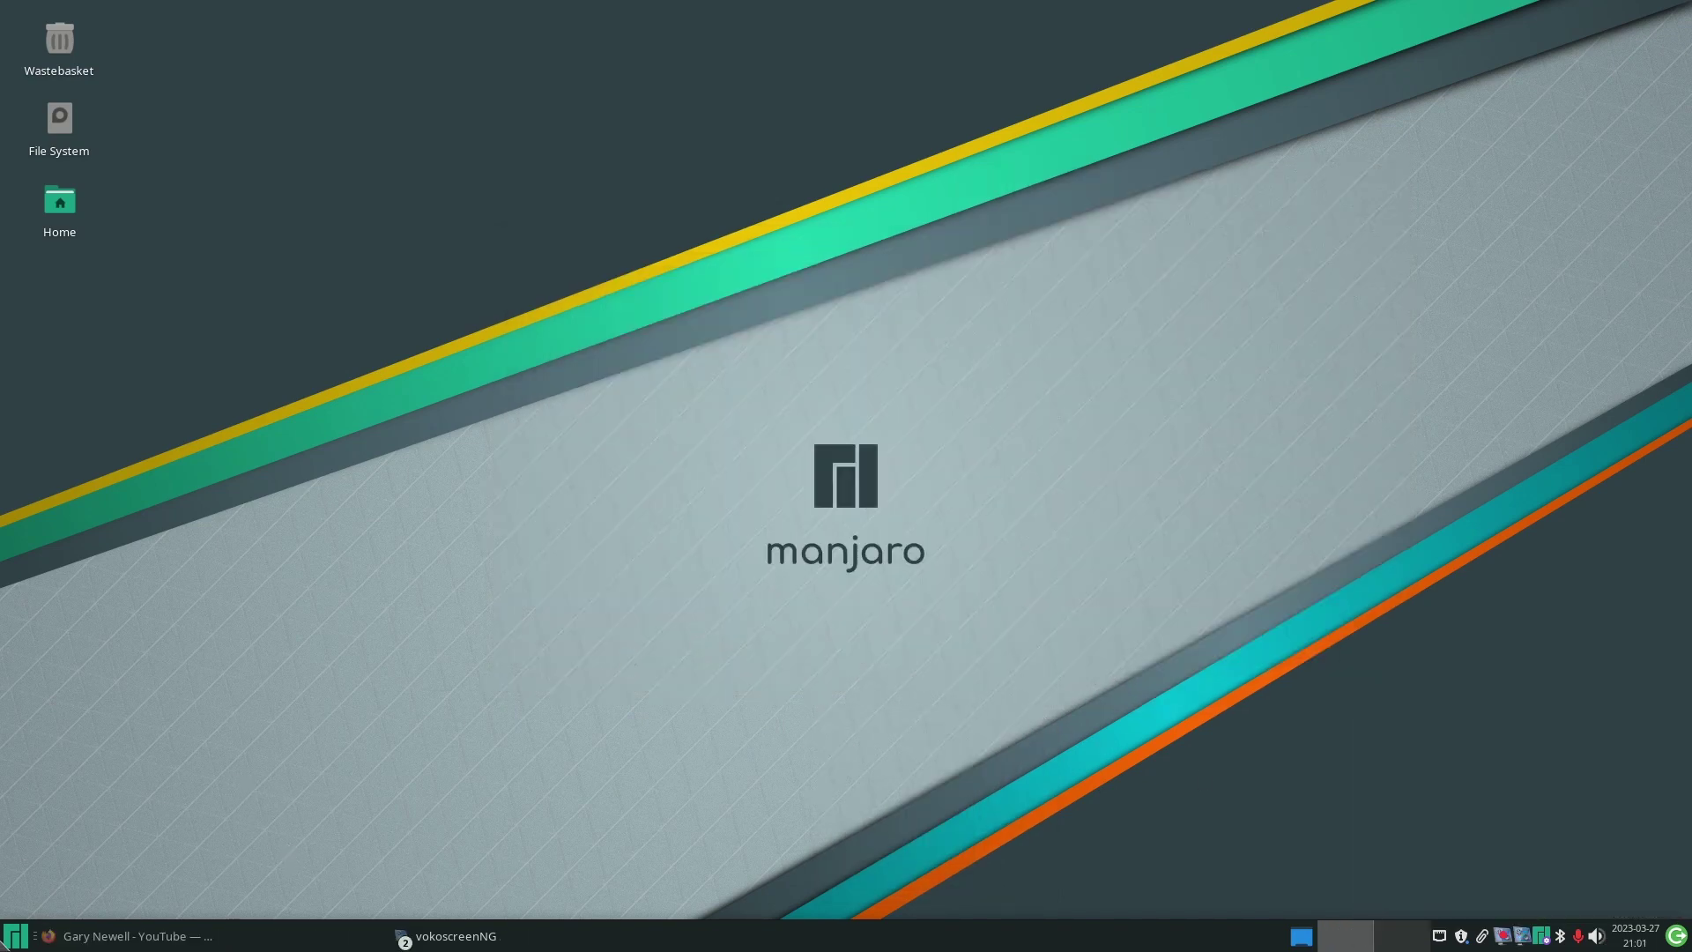
- Launch VLC media player from the Multimedia applications menu
left_click(16, 936)
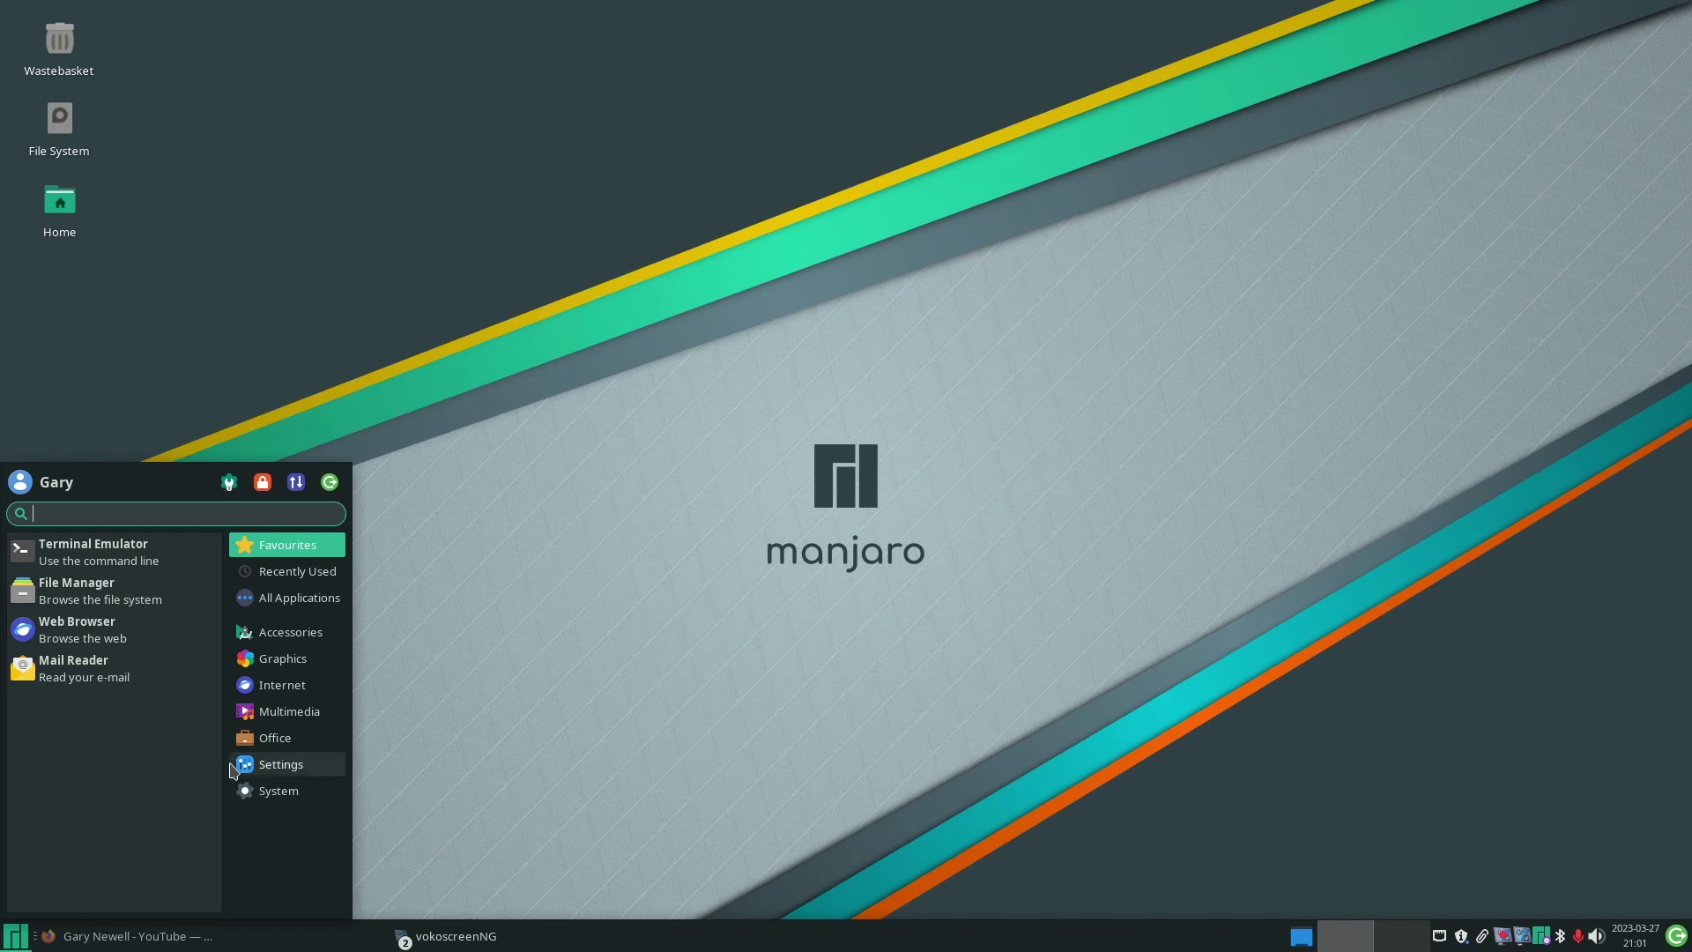
left_click(281, 714)
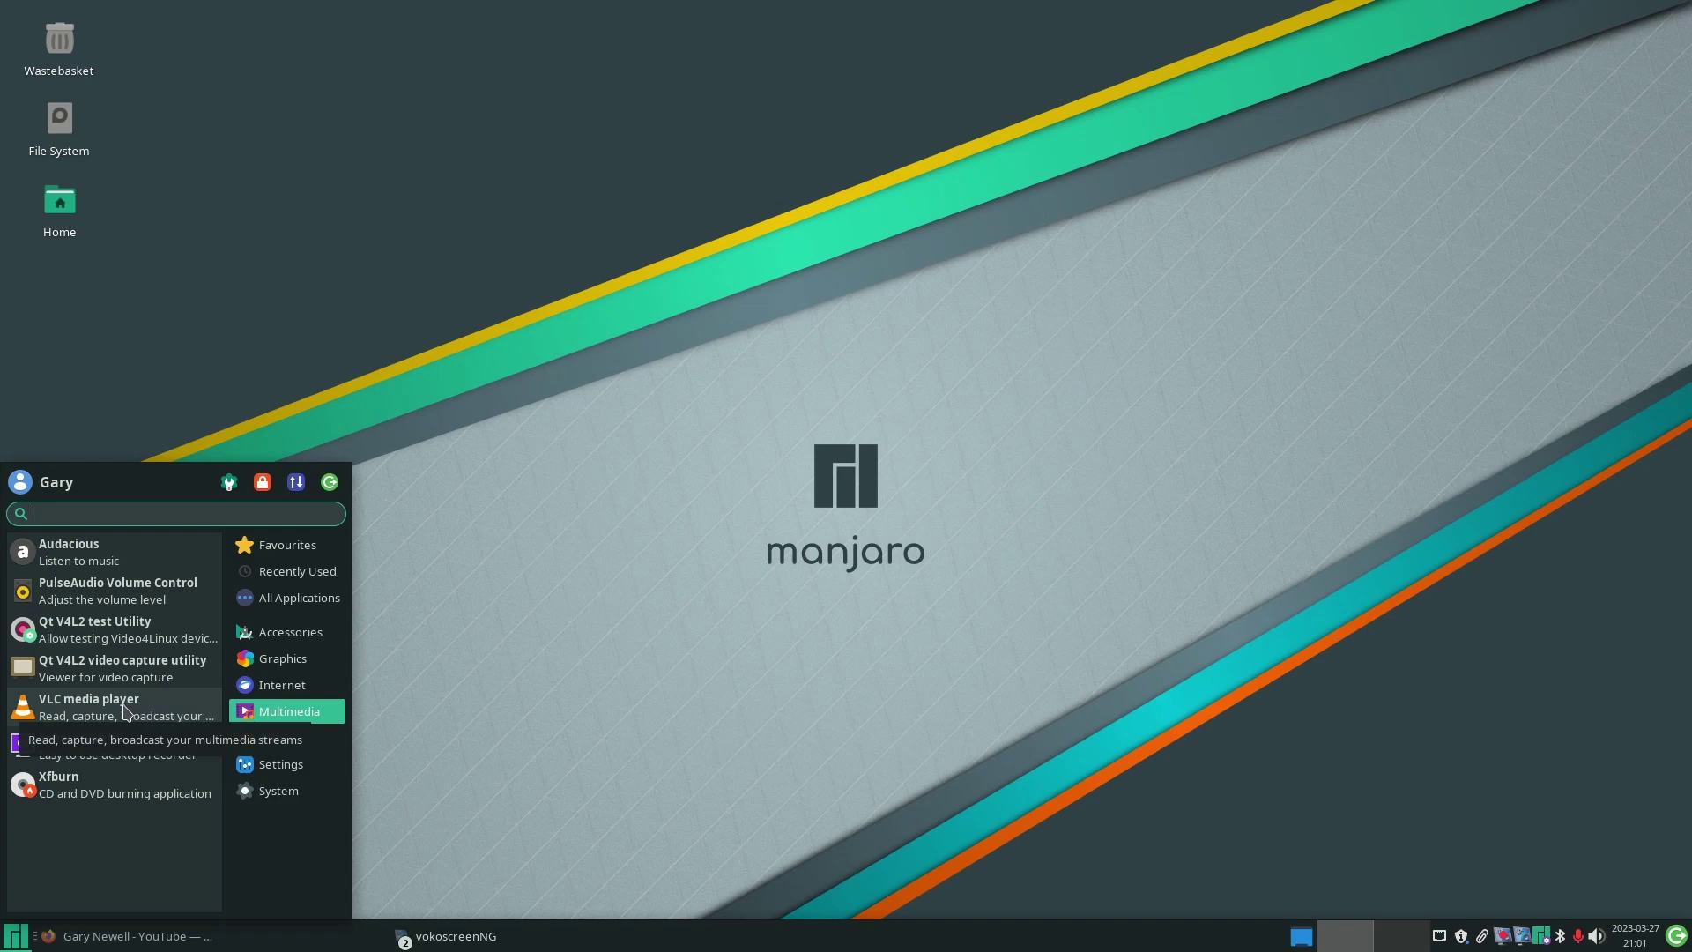
left_click(125, 711)
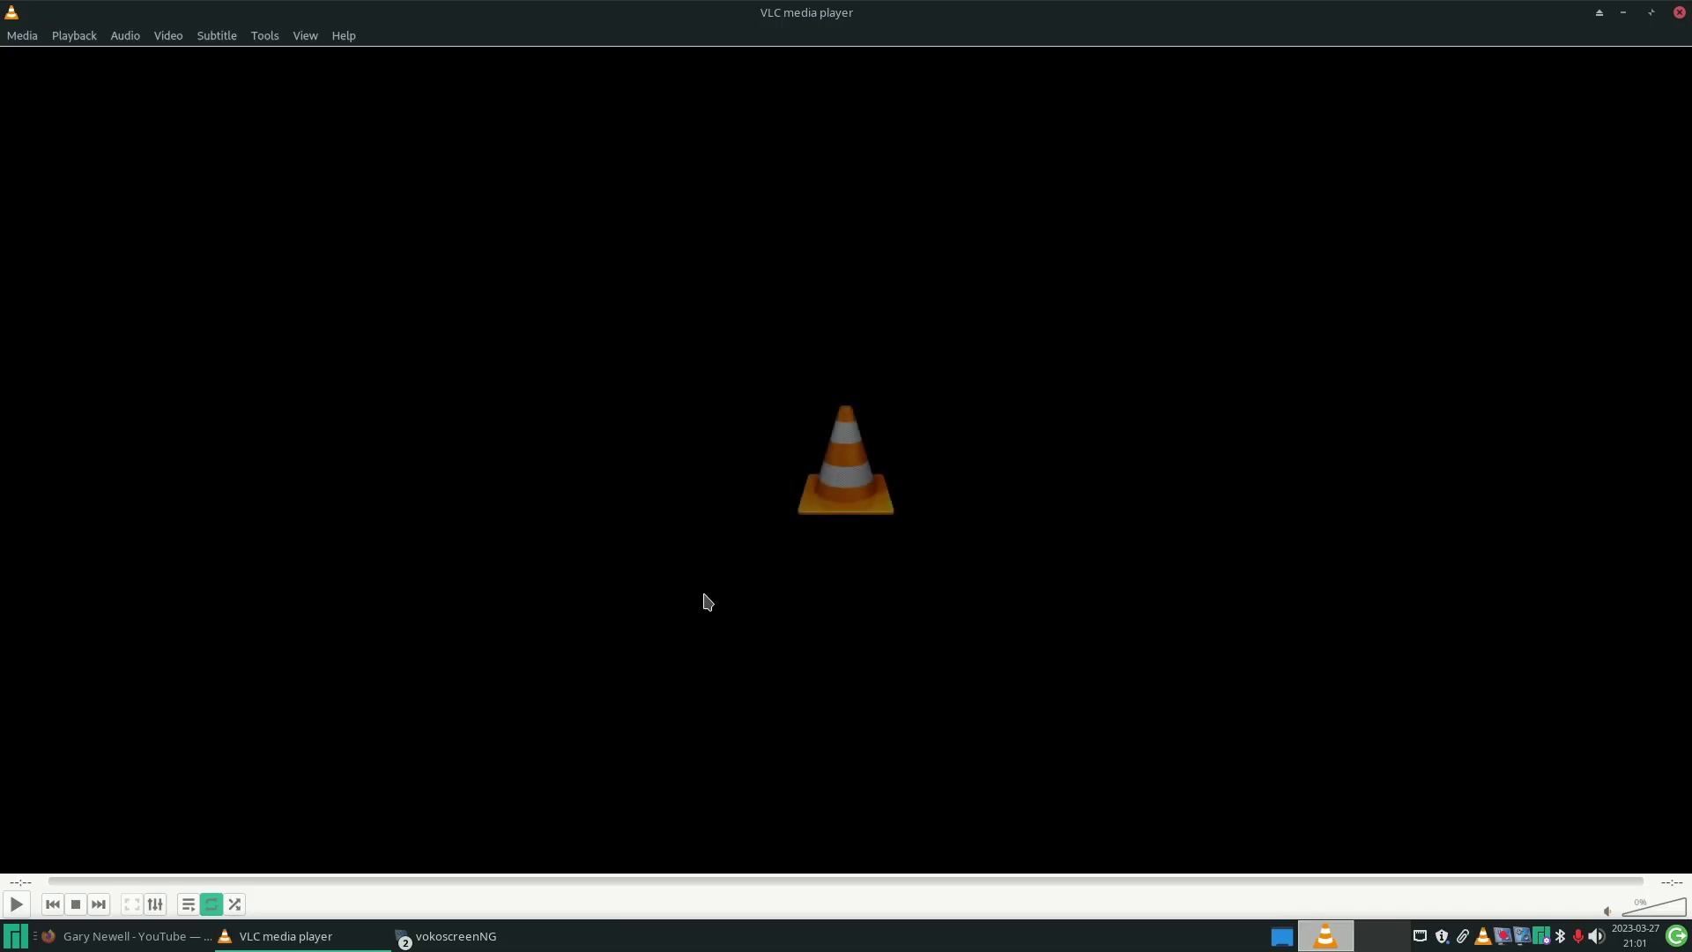
- Open and play vokoscreenNG-2023-03-27_20-42-48.mkv from the Videos folder
left_click(22, 36)
left_click(80, 63)
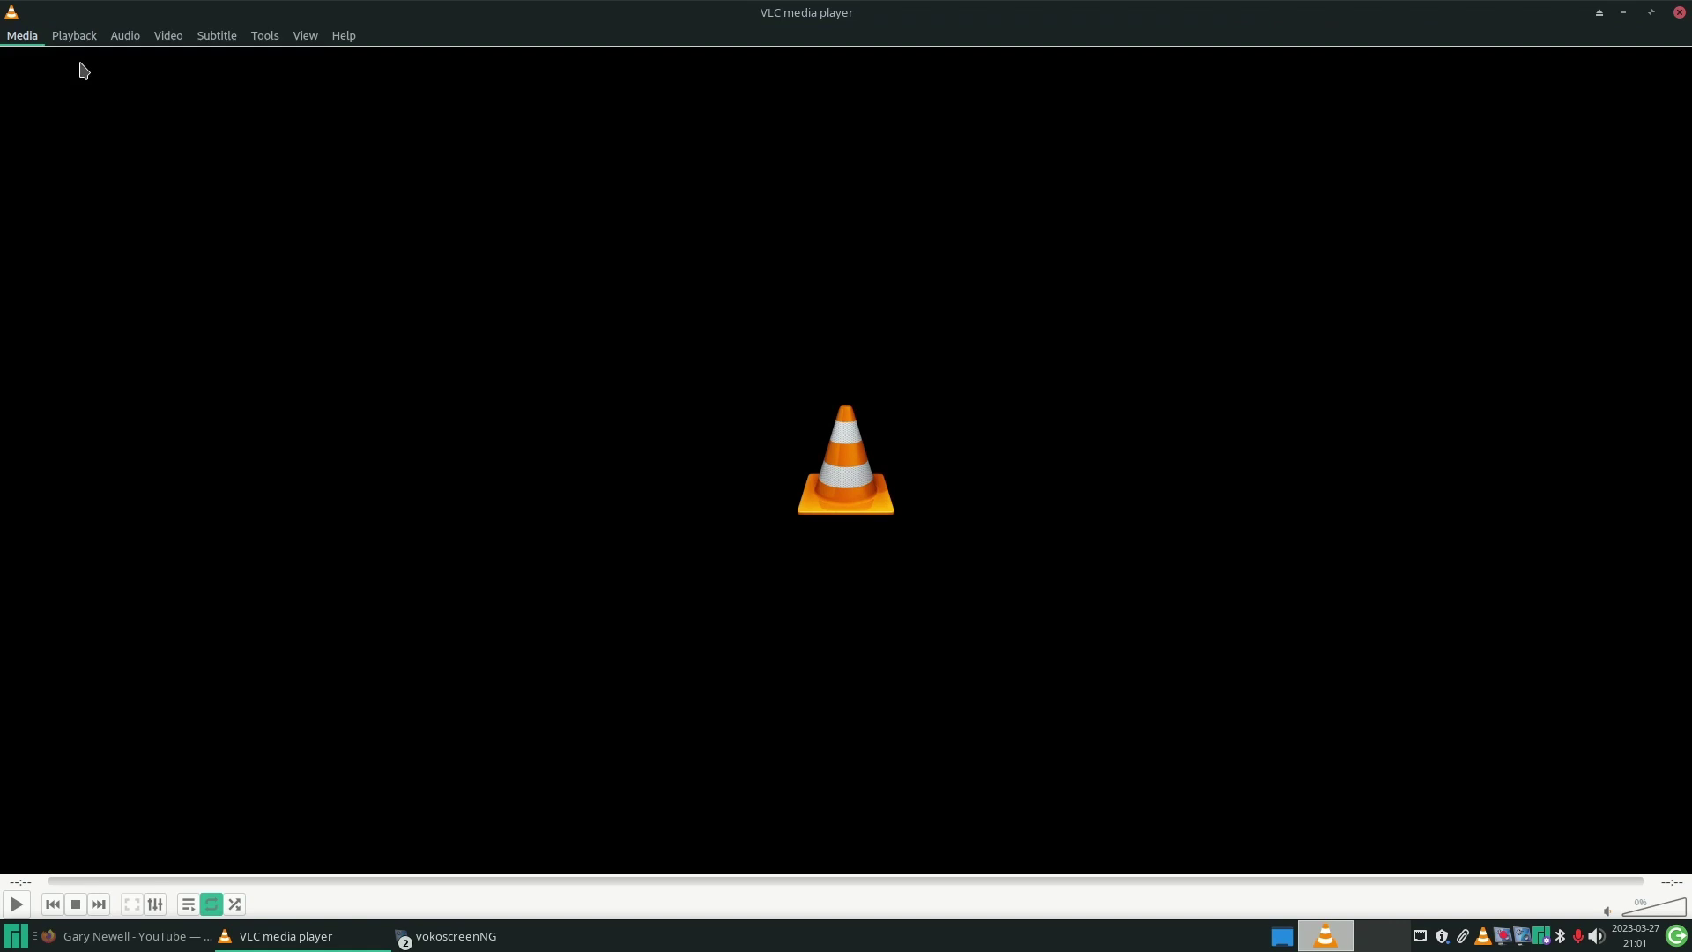
left_click(710, 463)
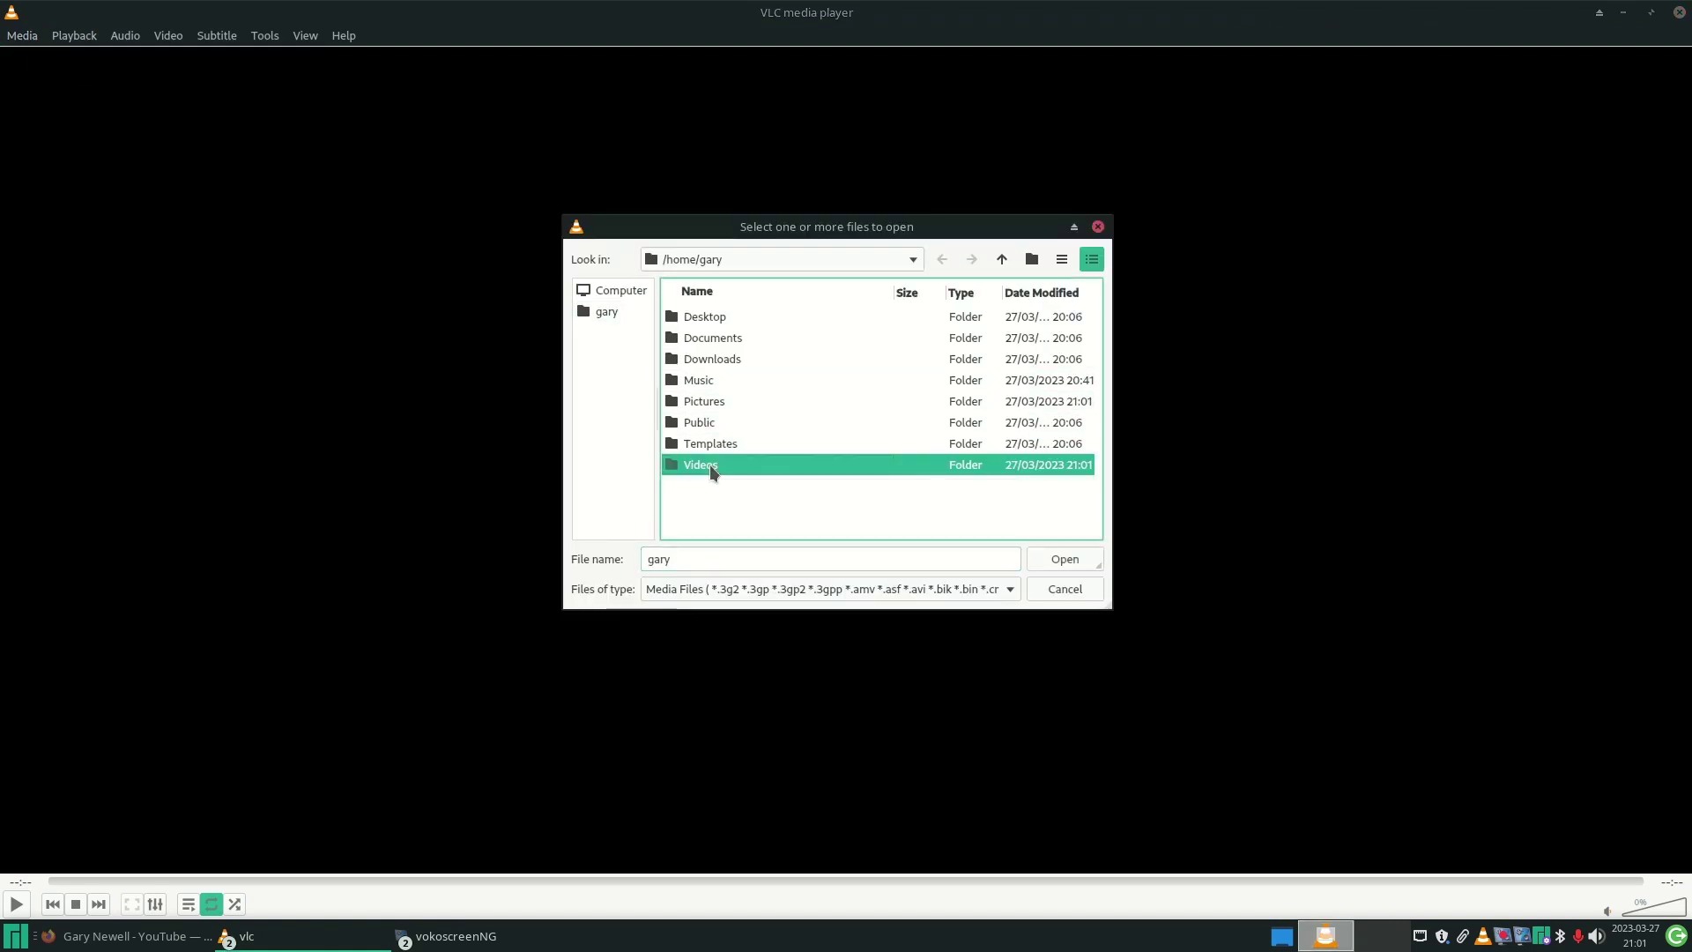
double_click(710, 464)
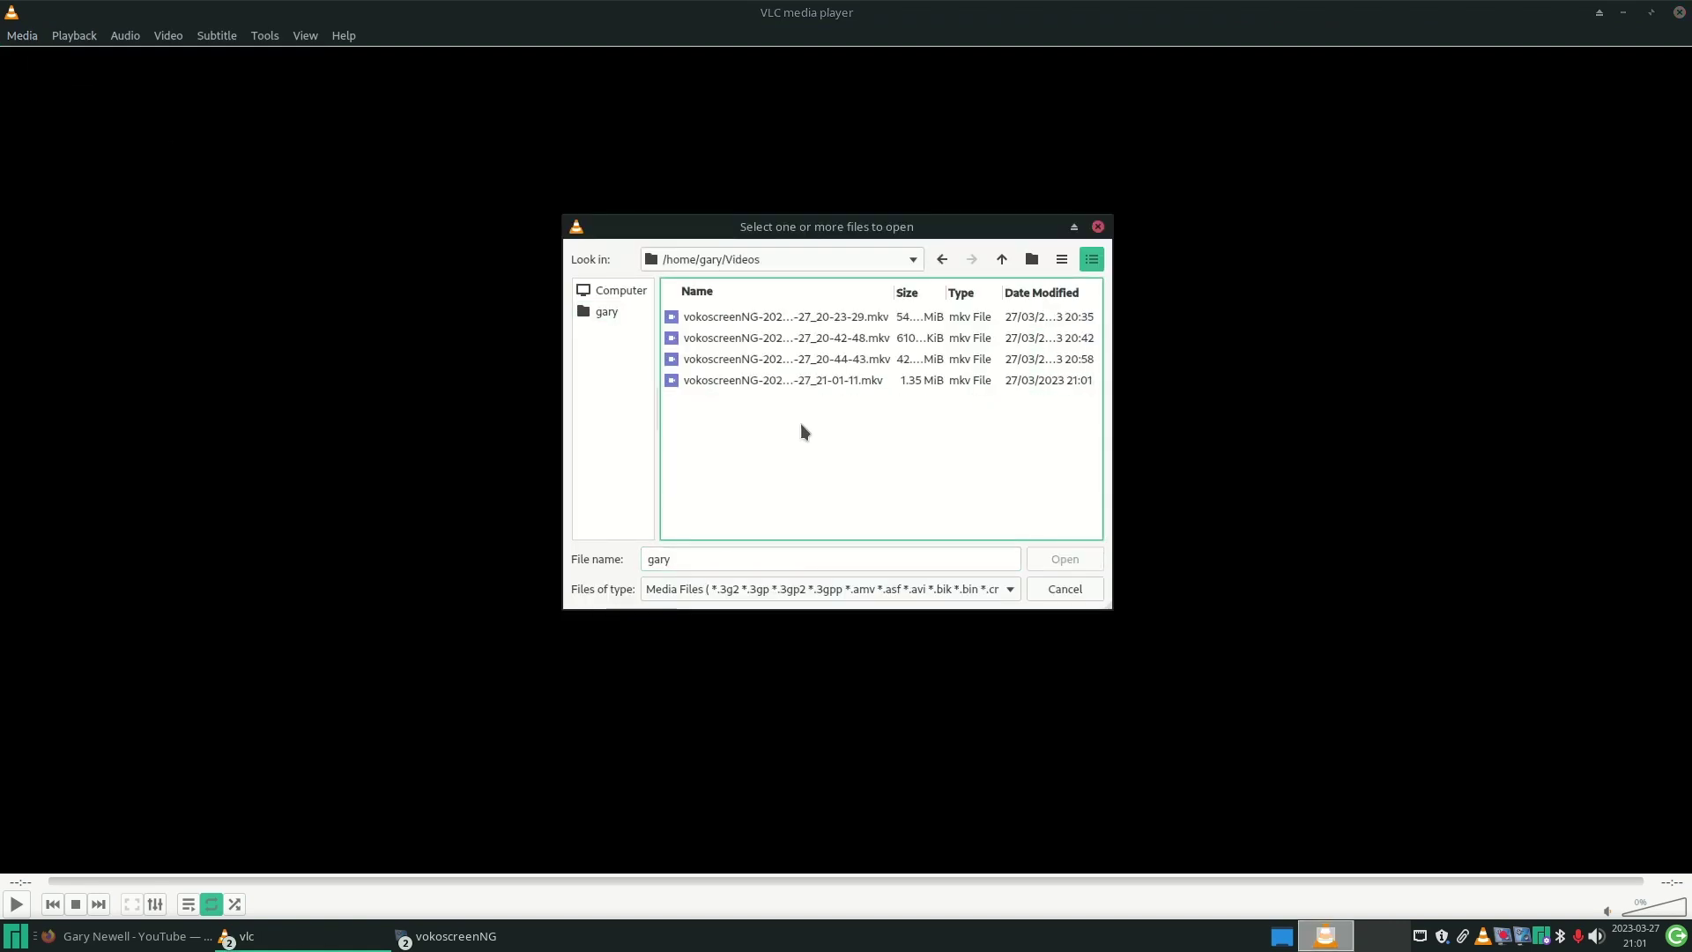
double_click(720, 338)
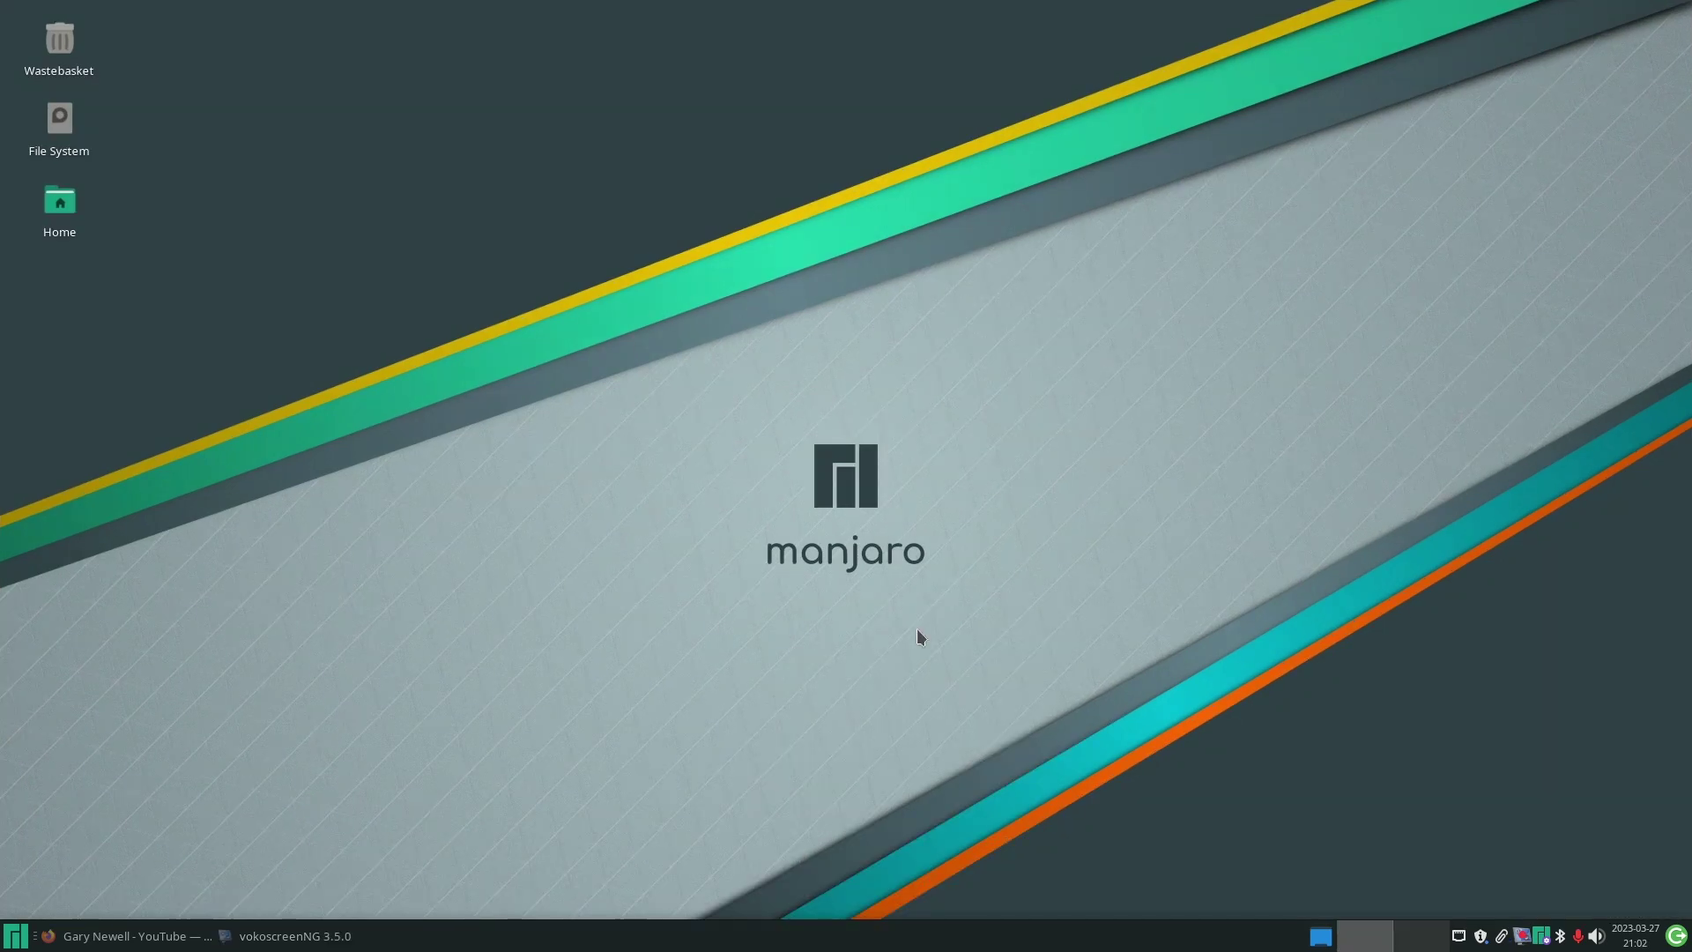
- Launch ONLYOFFICE Desktop Editors from the Office menu and create a new blank document
left_click(22, 943)
left_click(290, 737)
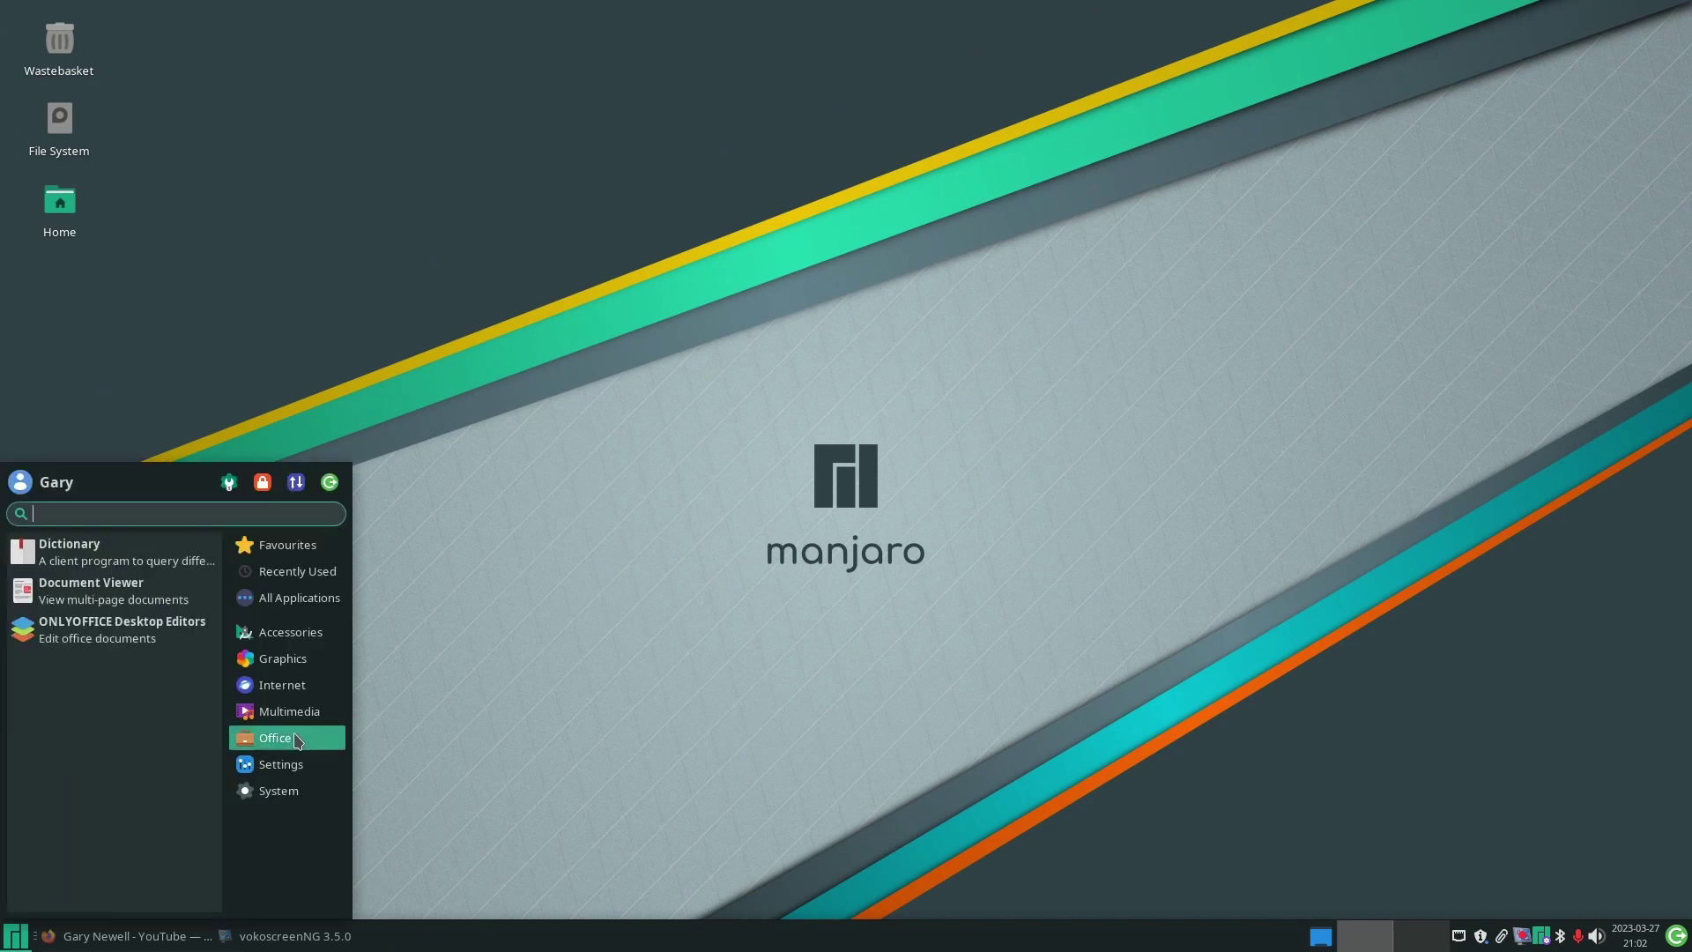
left_click(87, 626)
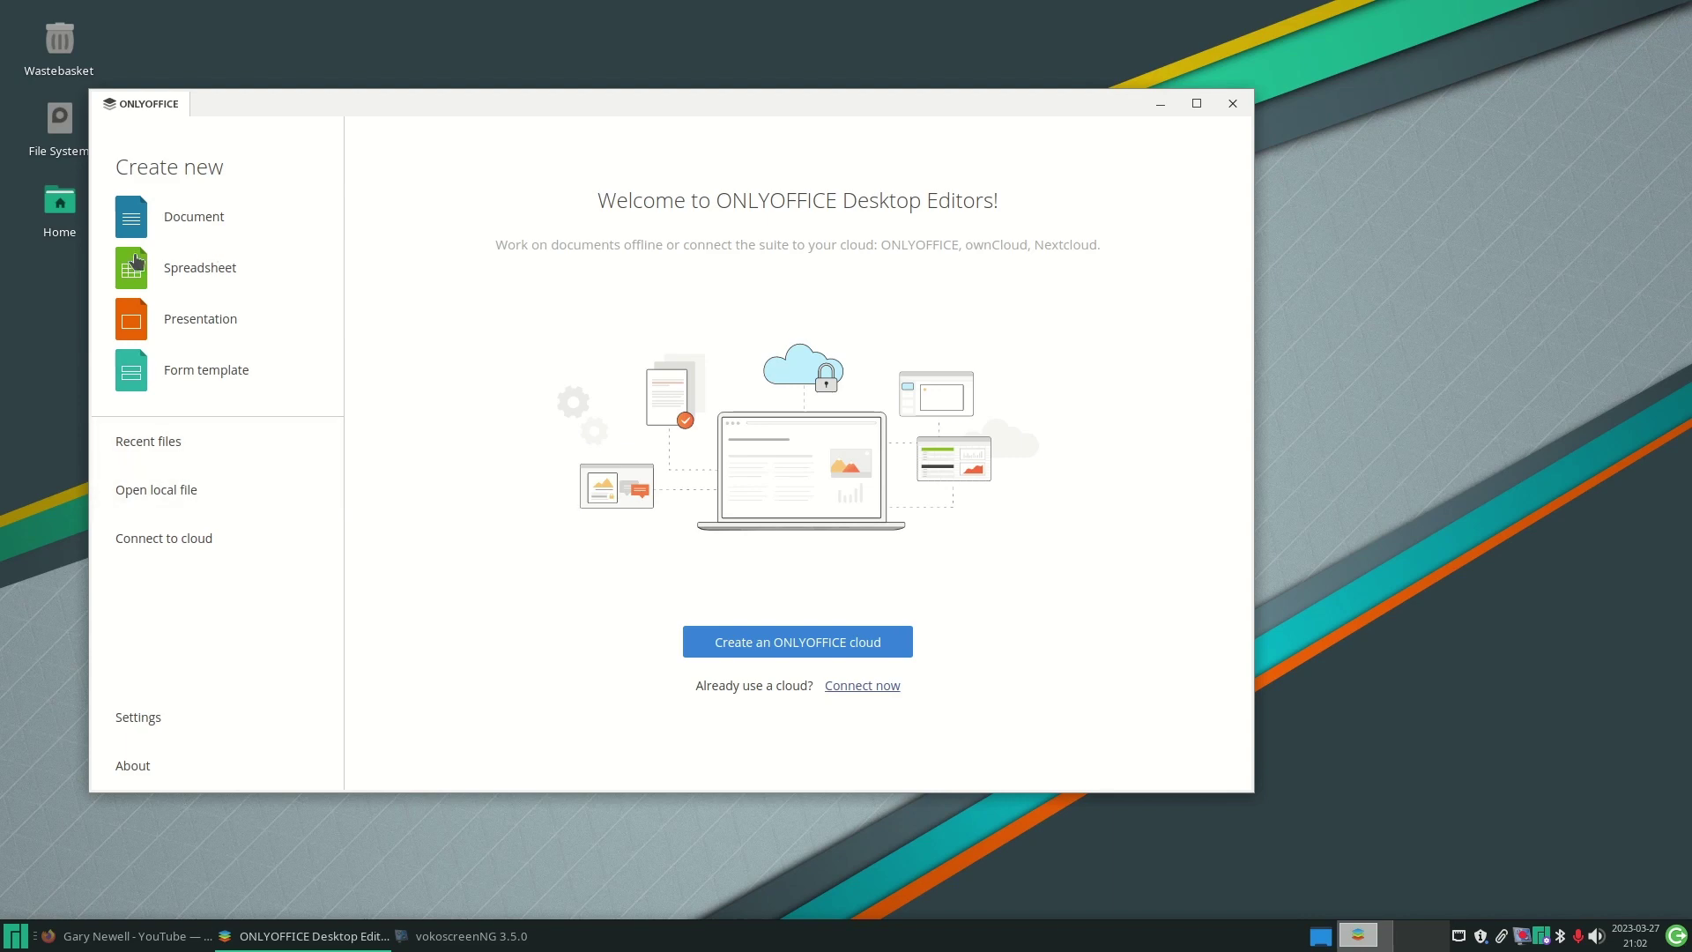
left_click(194, 218)
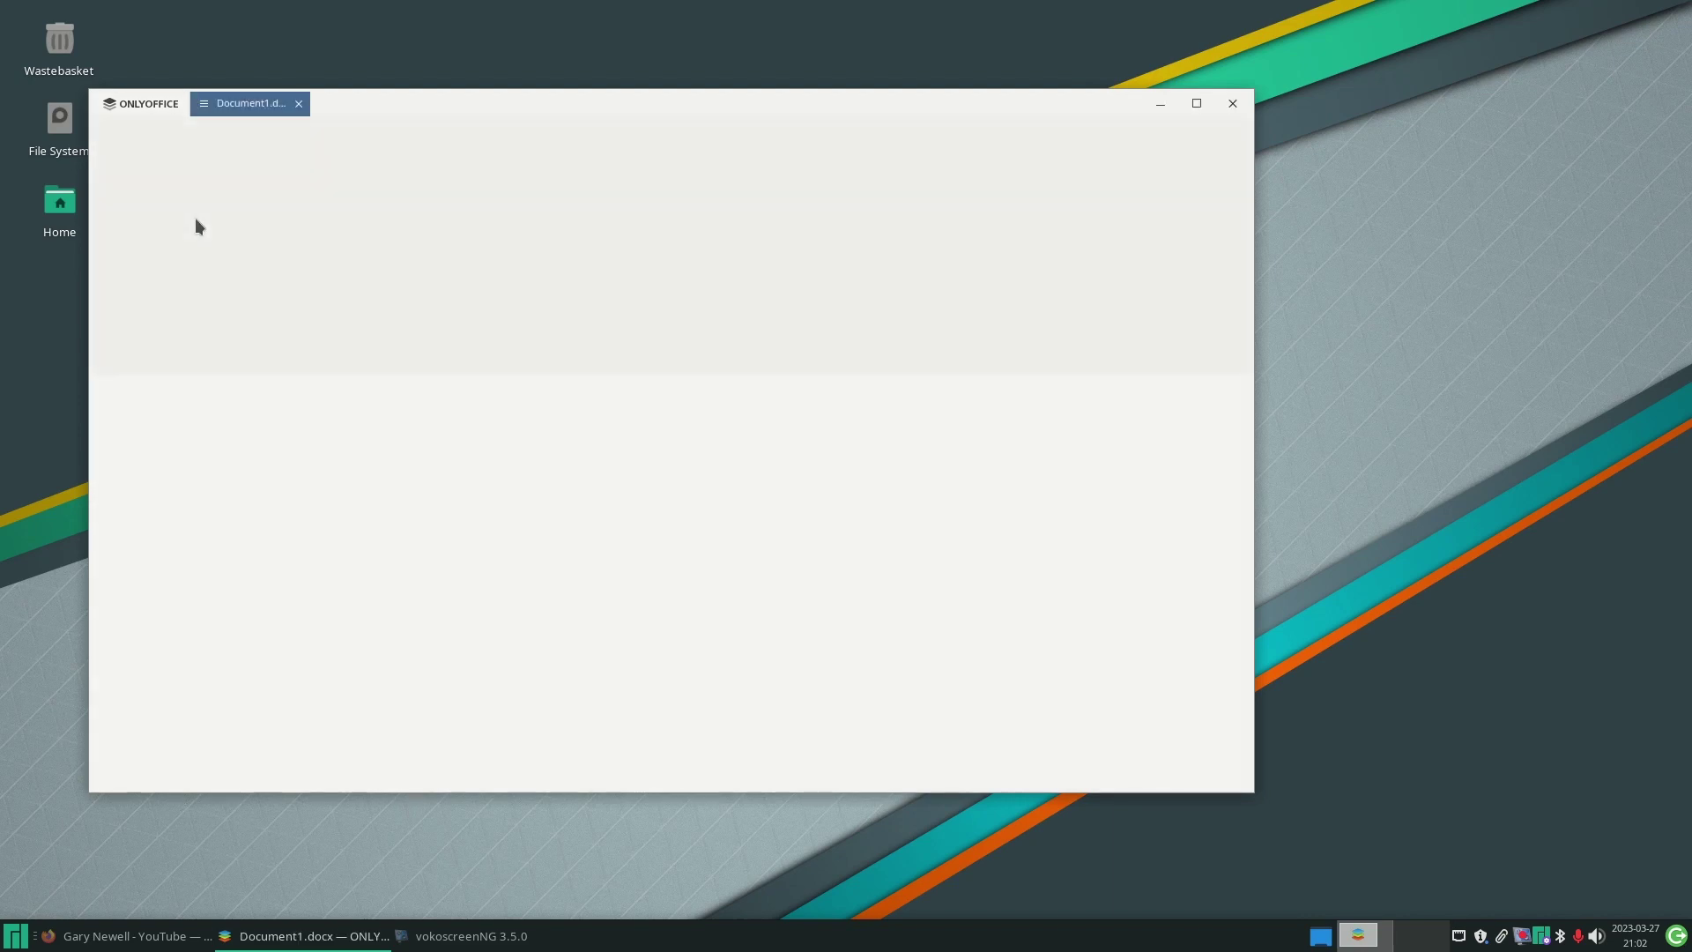
left_click_drag(845, 106, 973, 102)
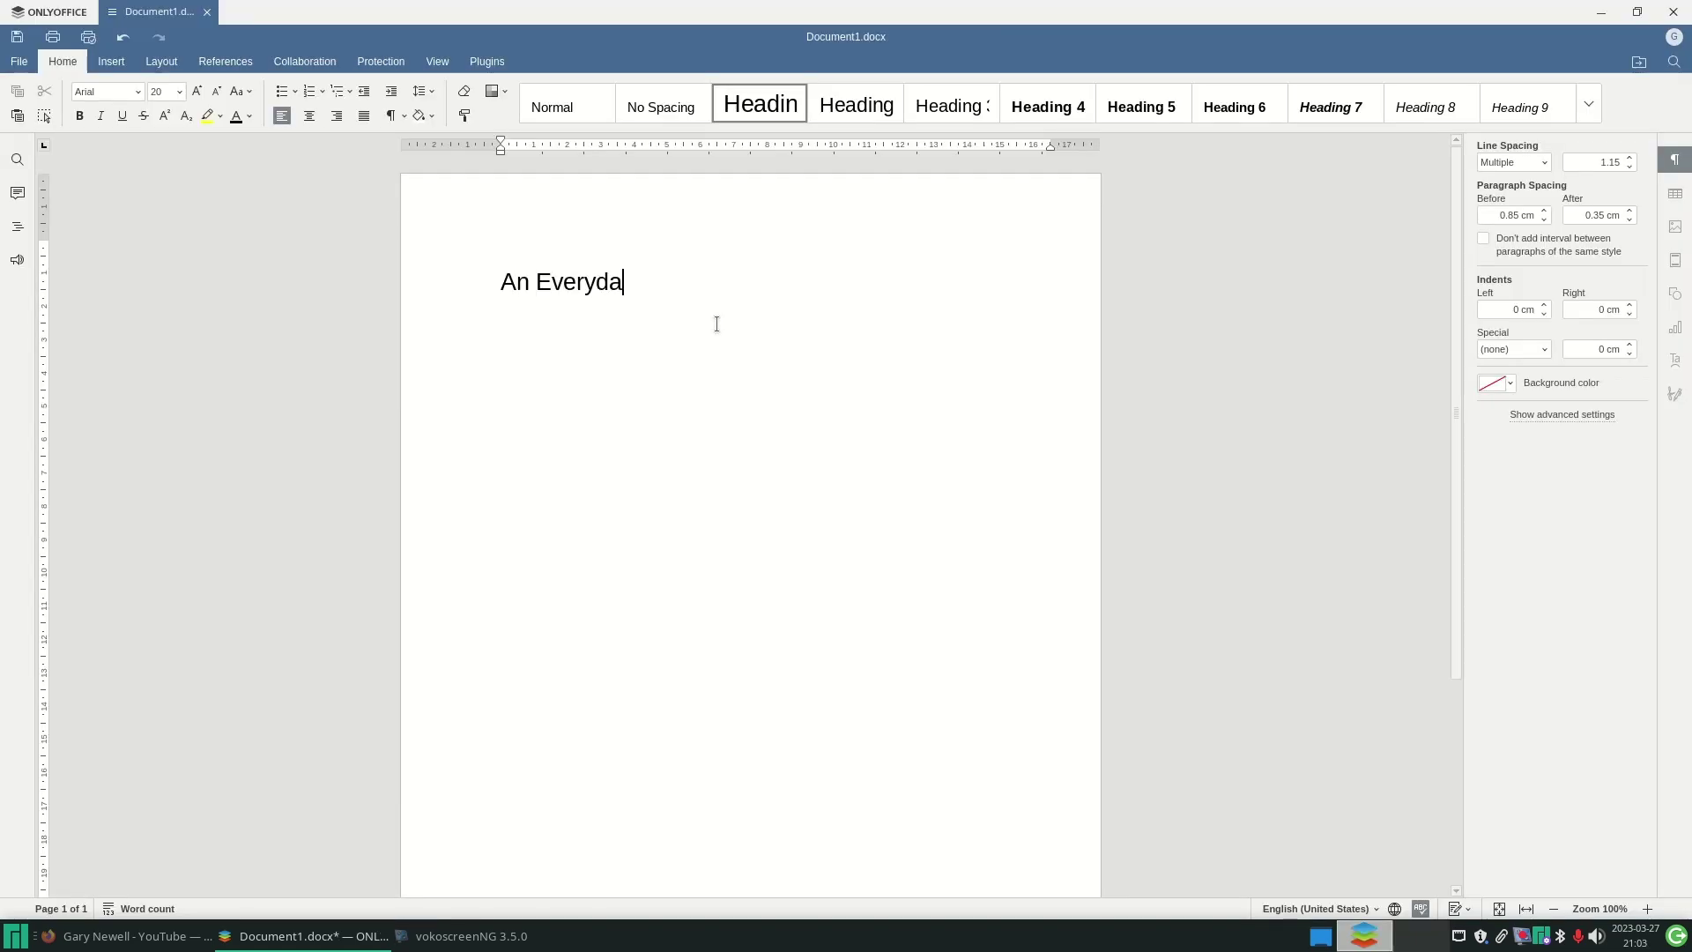
- Type the Linux User Guide To Manjaro OS title, an Introduction heading and two paragraphs
type("Linux User Guide To Manjaro ")
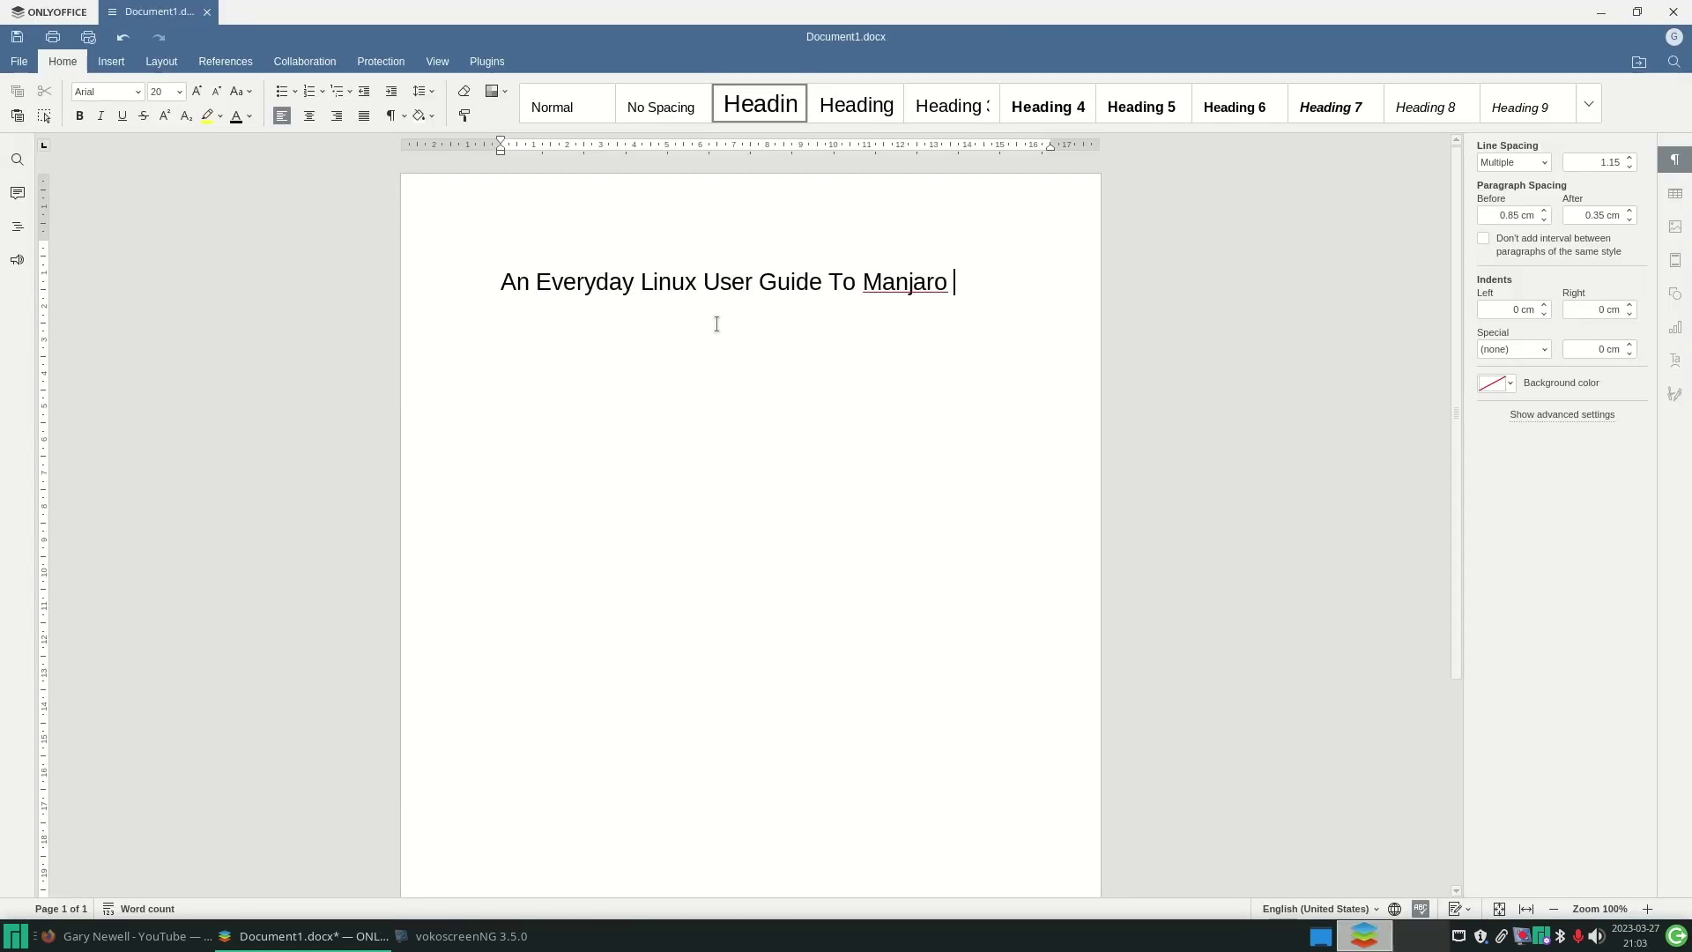
type("OS")
key("Return")
type("Introduction")
key("Return")
type("This is a guide to Manjaro OS for people t")
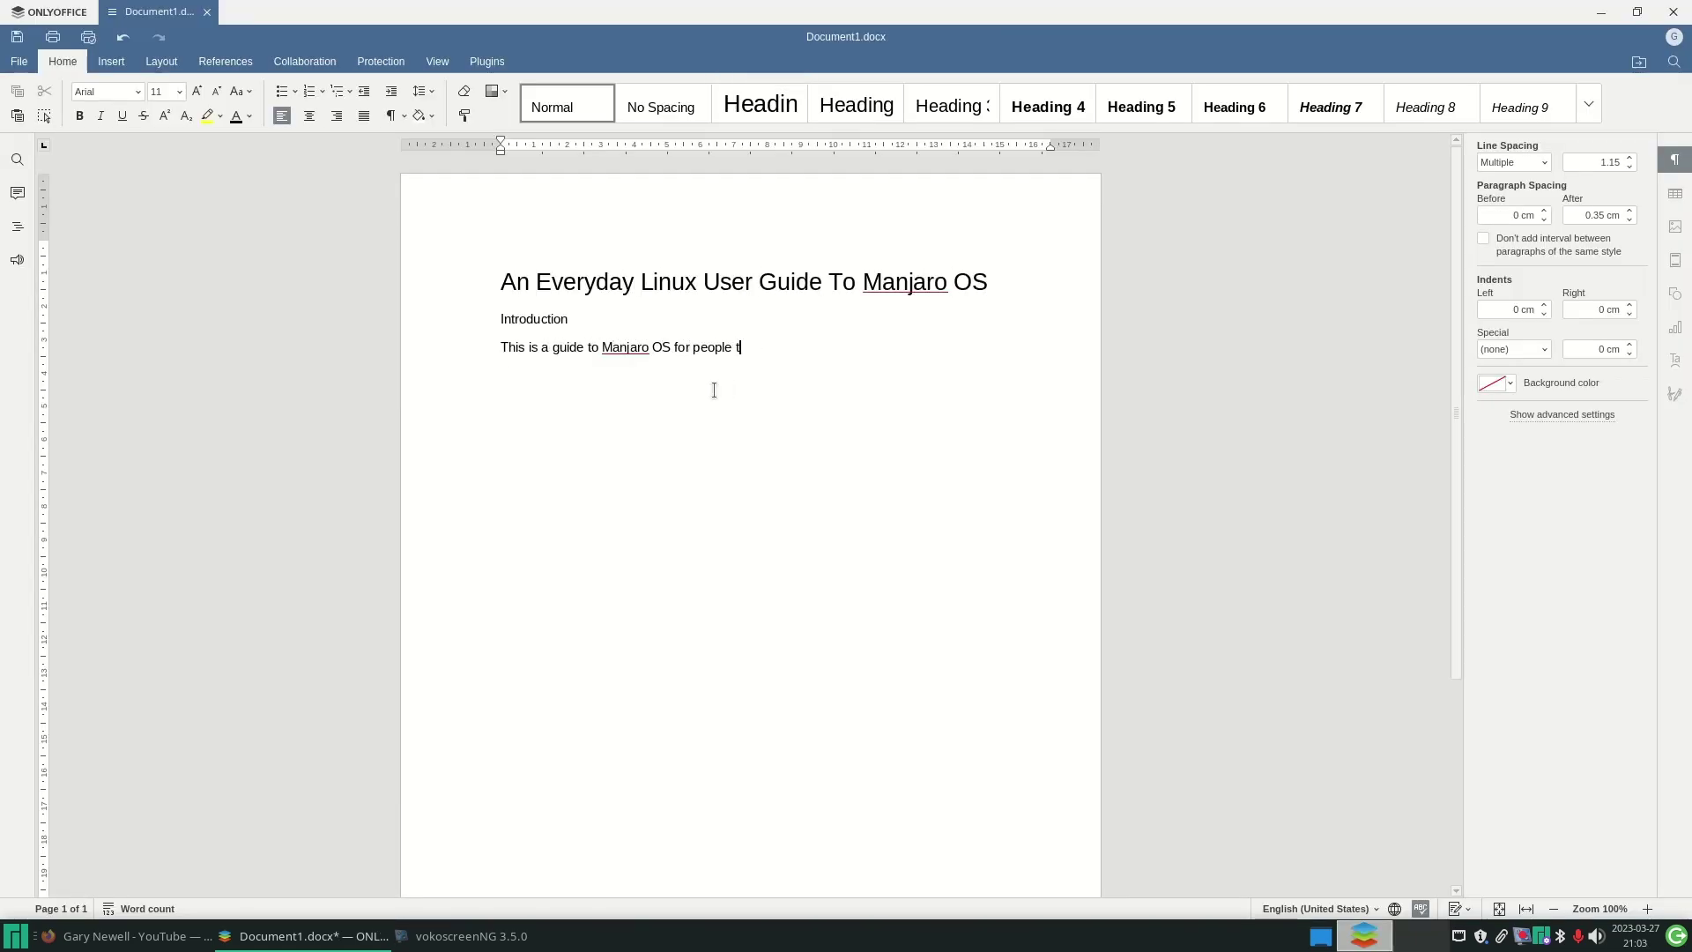
type("hat are new to Linux and want to see what Linux can offer them.")
key("Return")
type("Manjaro OS is an Arch based distributio")
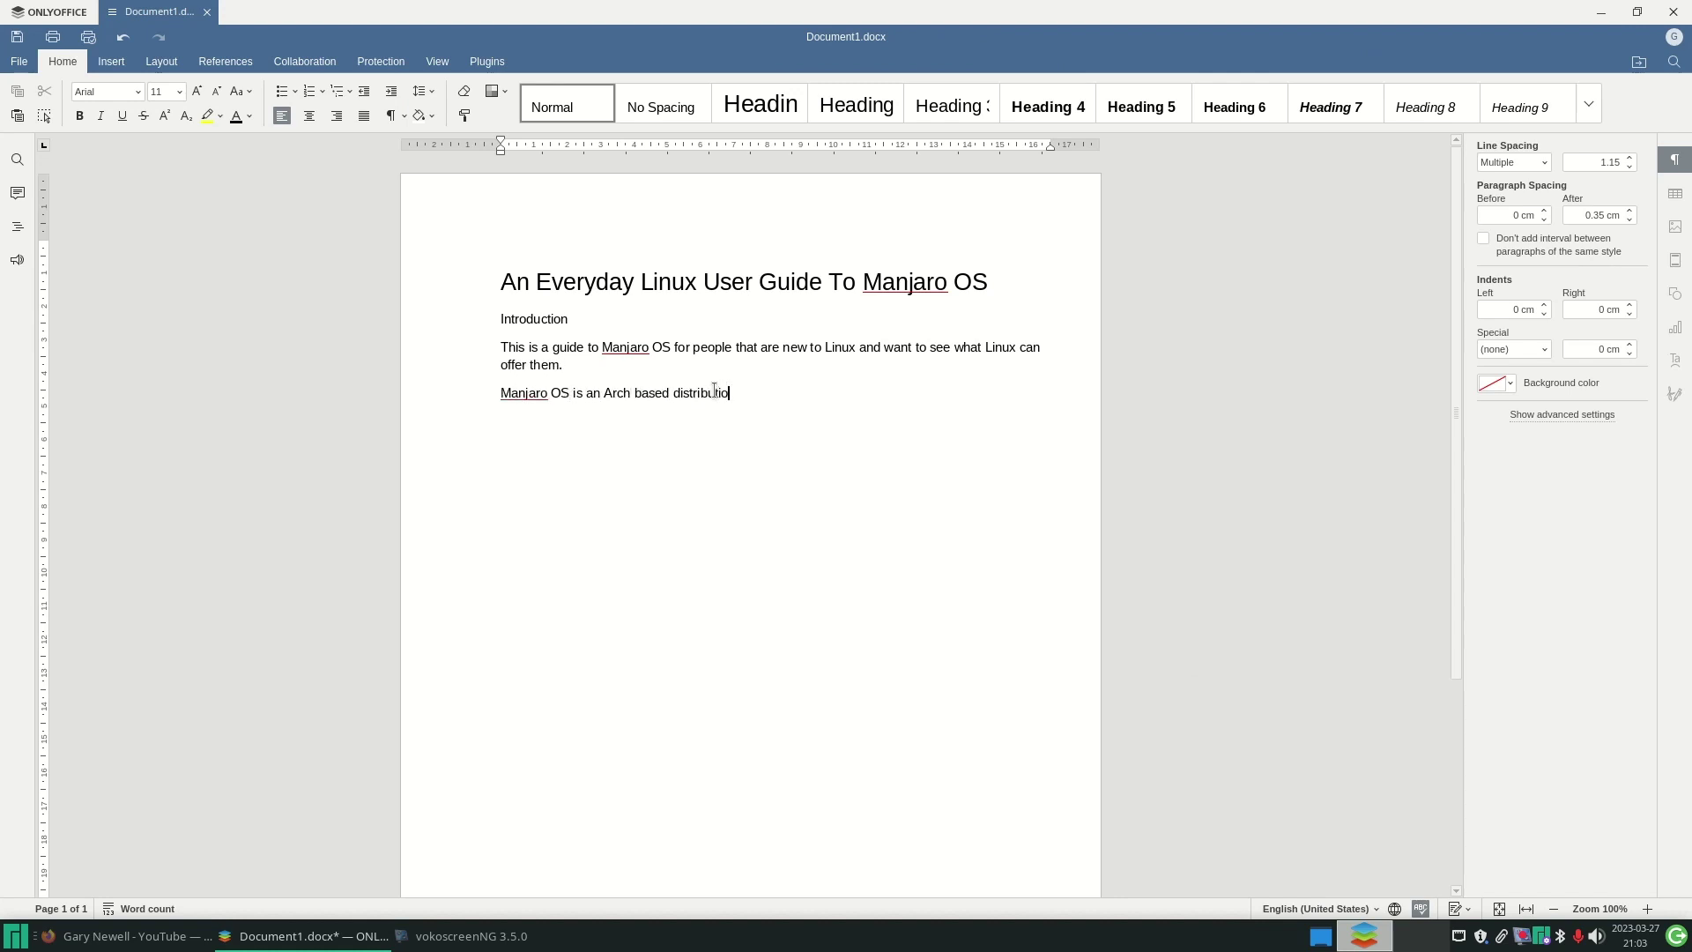
type("n. This version is using the XFCE desktop which is one of the lighter desktop environments which lets you ")
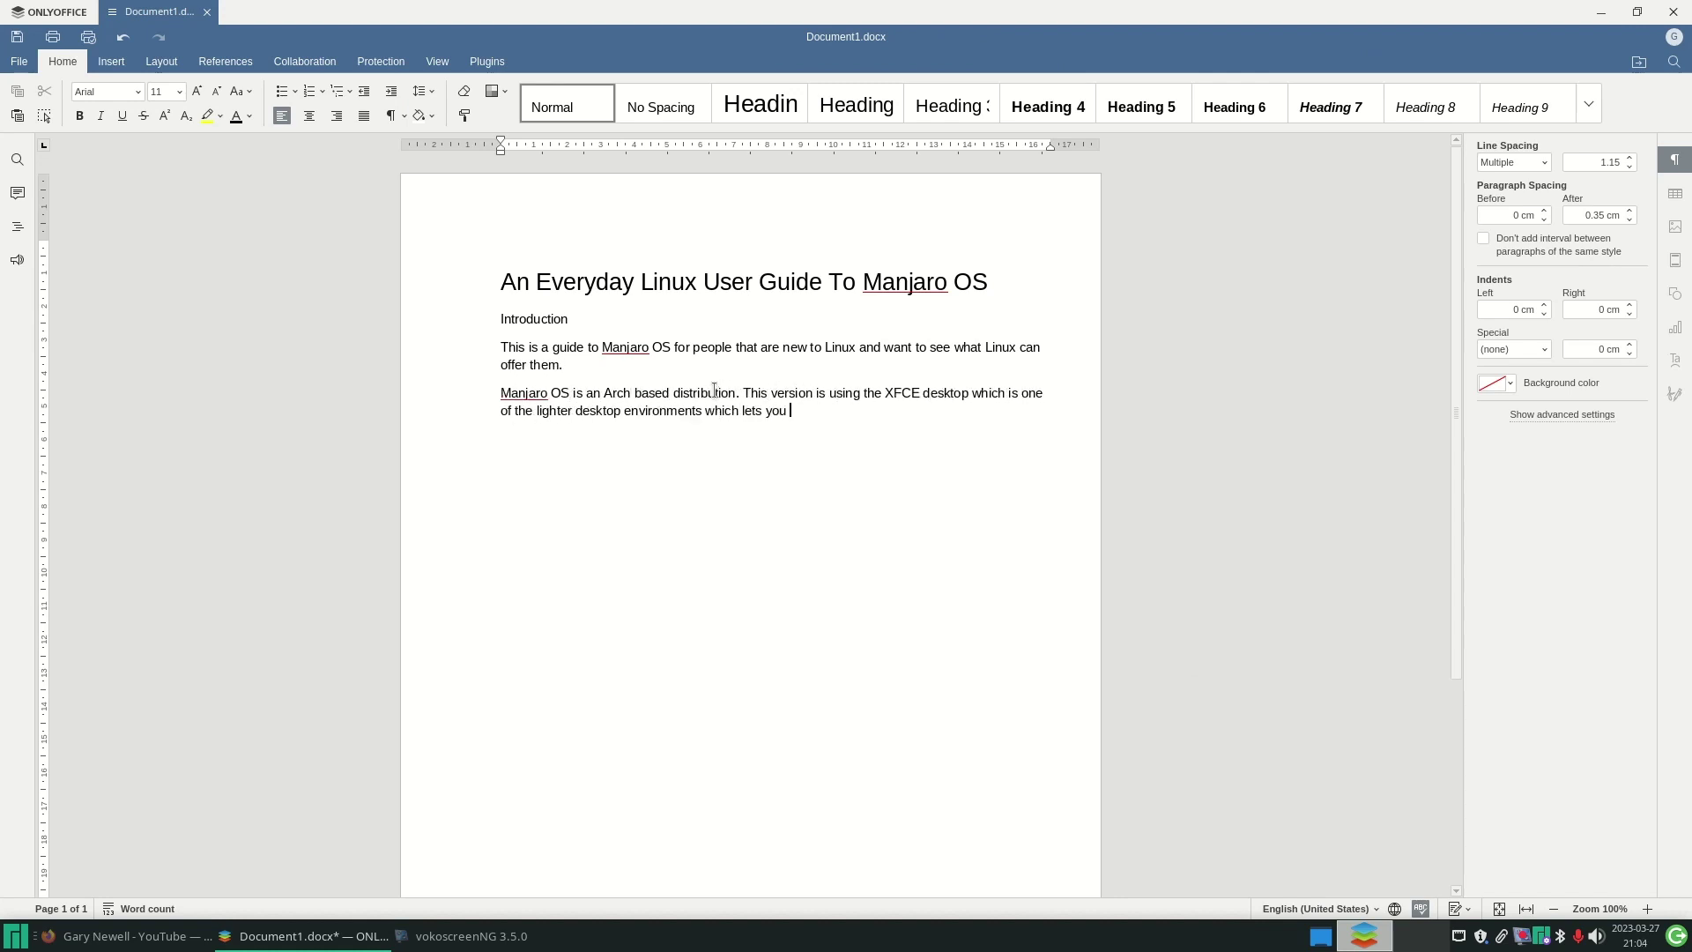
type("get on with you work without the bells and whistles and memory hoggers than other desktop environments.")
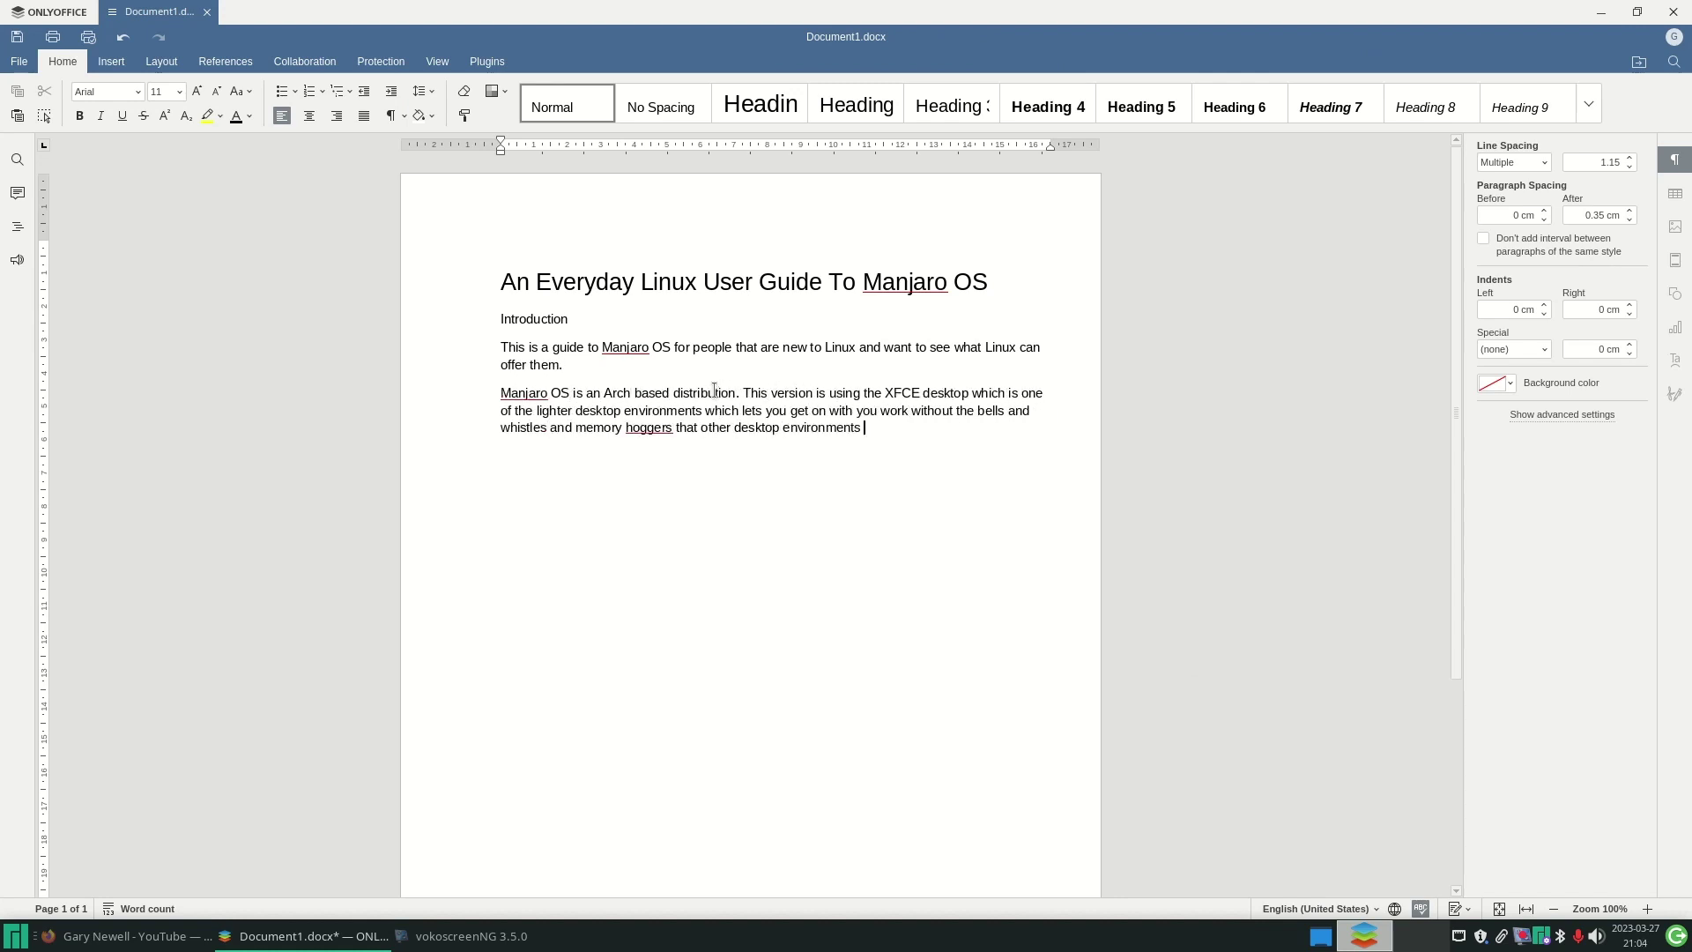
key("BackSpace")
key("BackSpace")
key("BackSpace")
key("BackSpace")
key("BackSpace")
key("BackSpace")
key("BackSpace")
key("BackSpace")
key("BackSpace")
key("BackSpace")
key("BackSpace")
key("BackSpace")
key("BackSpace")
key("BackSpace")
key("BackSpace")
key("BackSpace")
key("BackSpace")
key("BackSpace")
key("BackSpace")
key("BackSpace")
type("such as other desktop environments.")
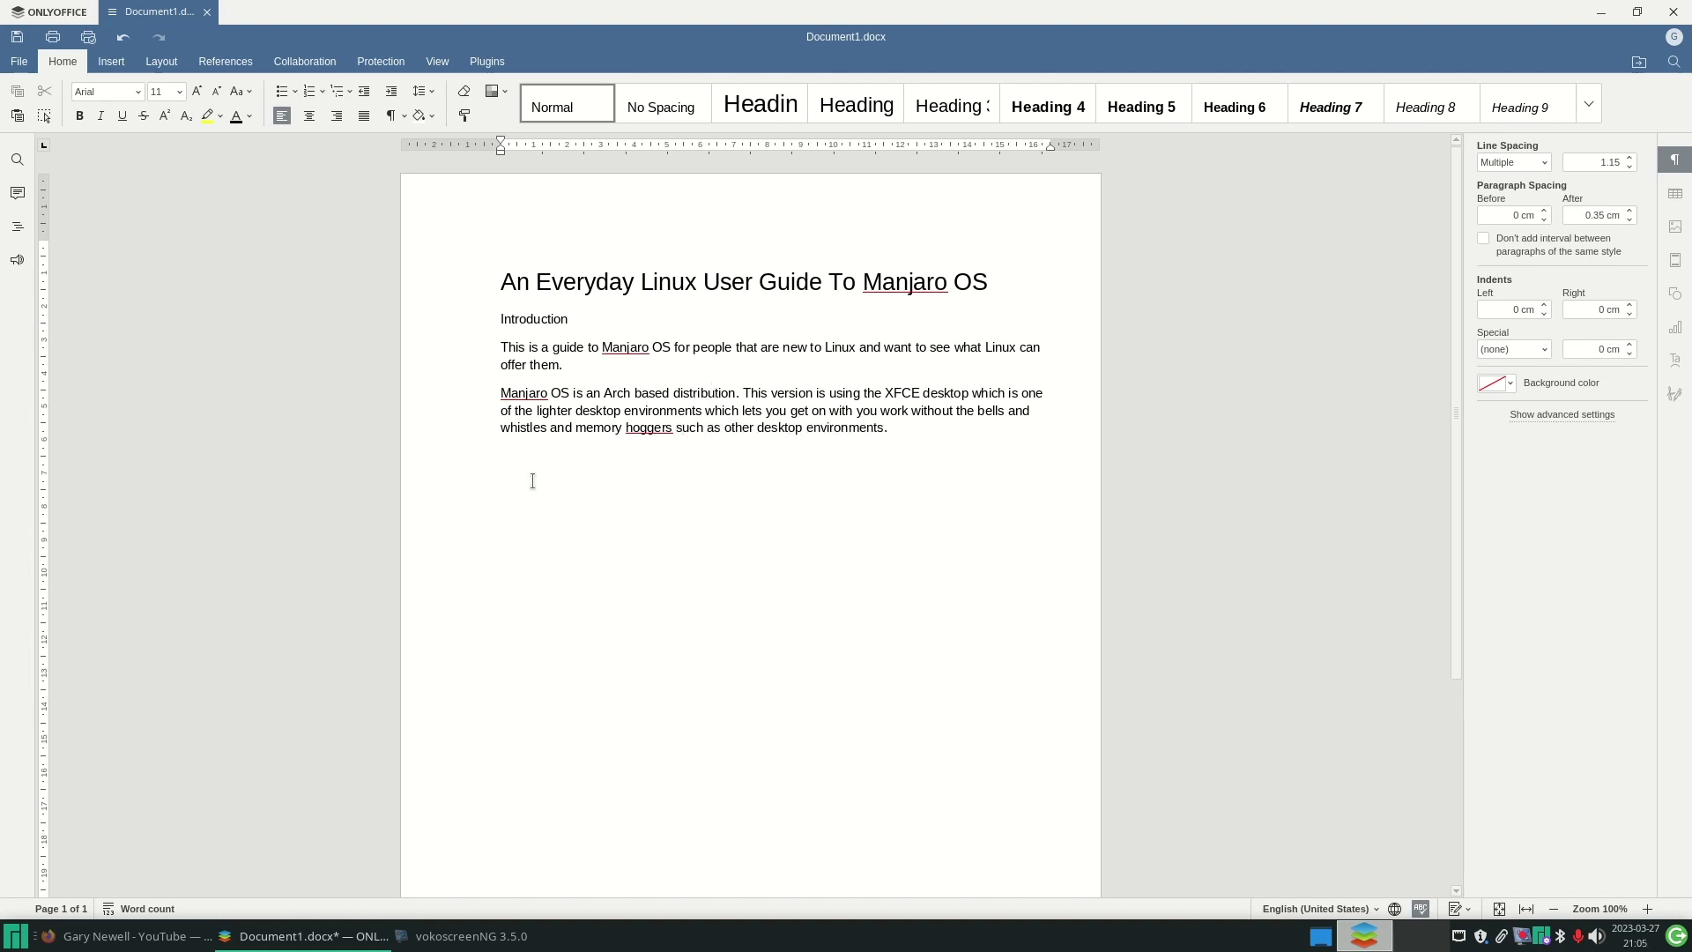
- Paste the Manjaro desktop screenshot into the empty paragraph, leaving the font unchanged
right_click(514, 465)
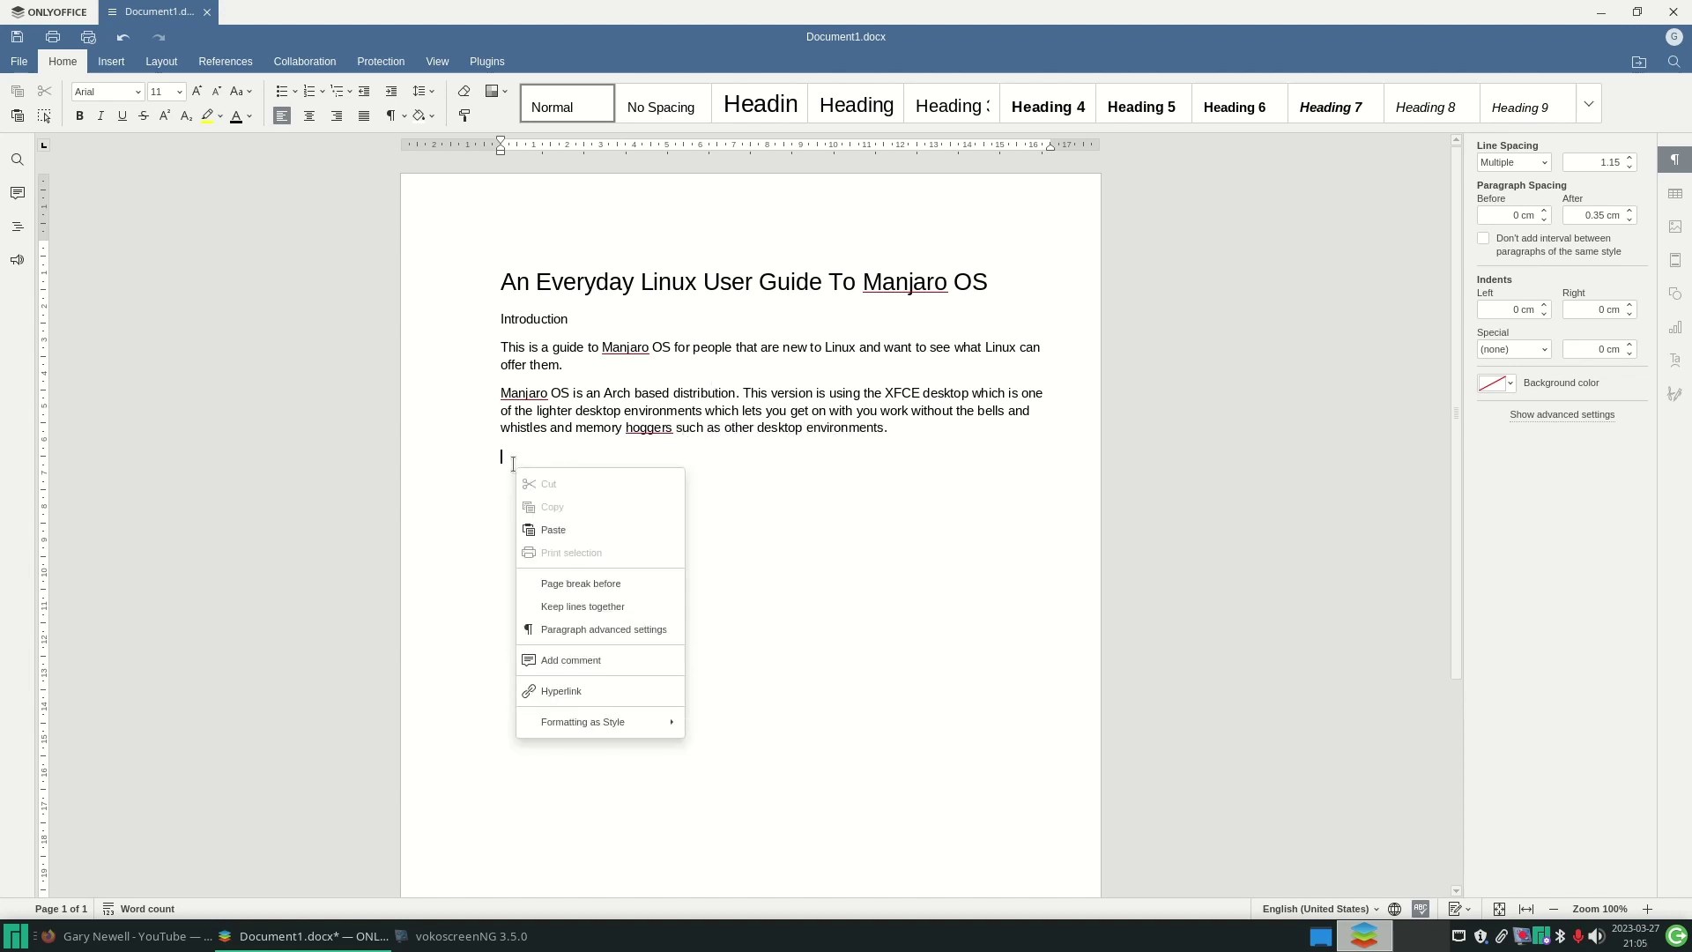
left_click(545, 531)
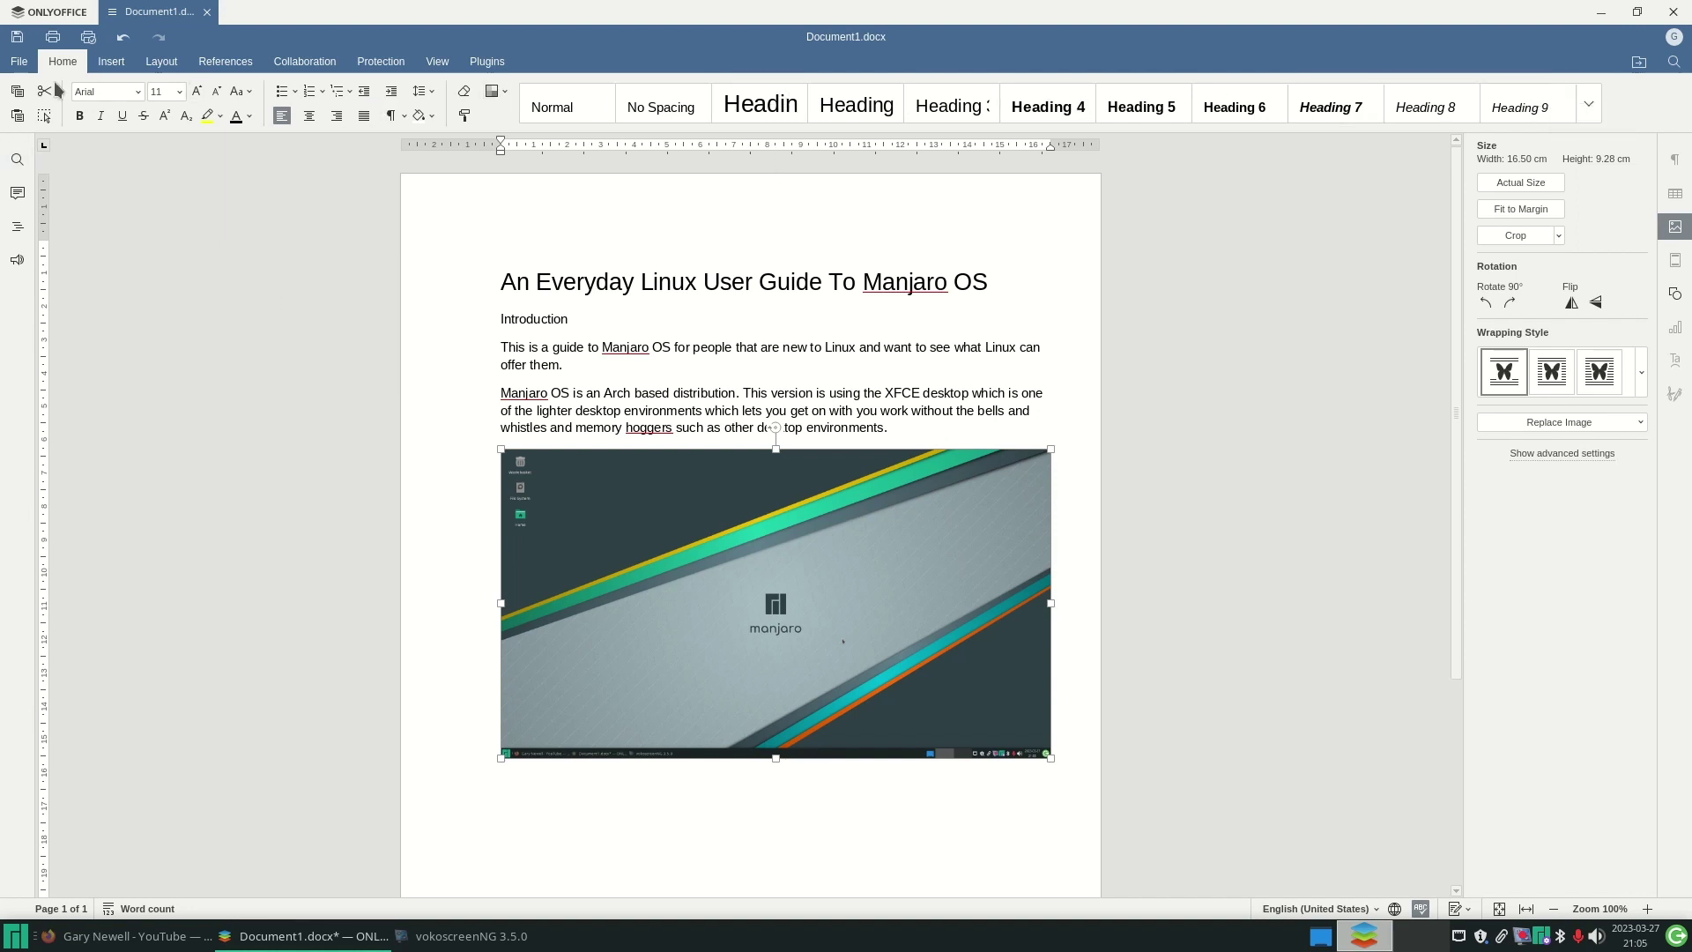
left_click(137, 92)
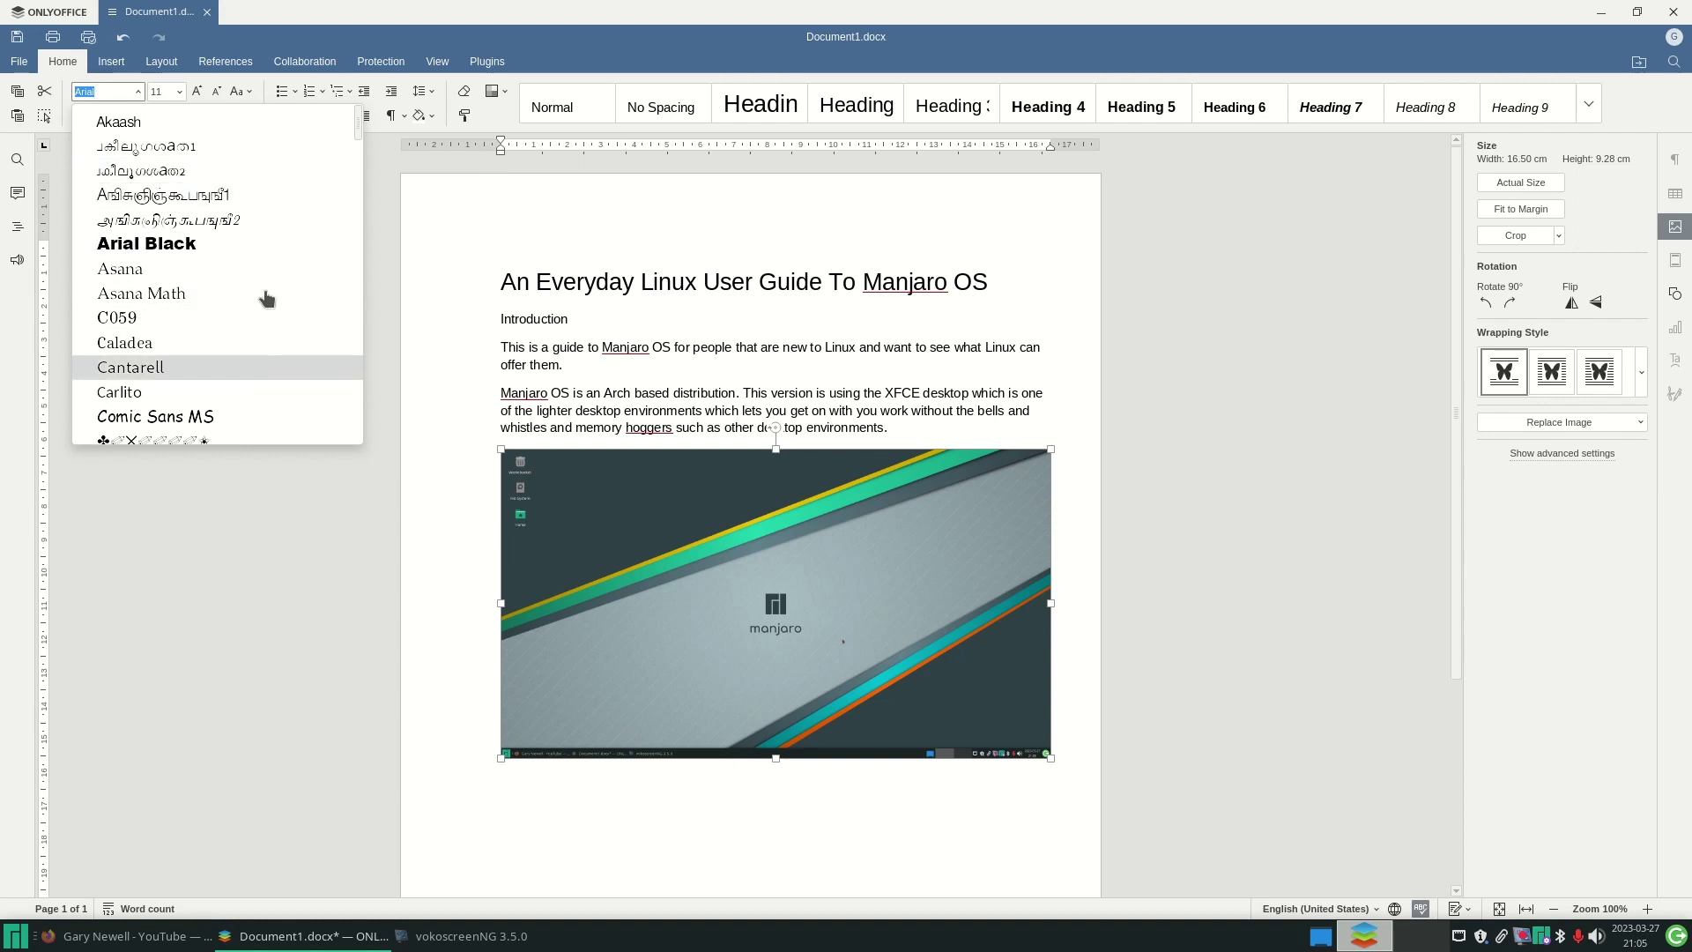
mouse_move(360, 134)
left_mouse_down()
mouse_move(362, 453)
mouse_move(357, 113)
left_mouse_up()
left_click(189, 687)
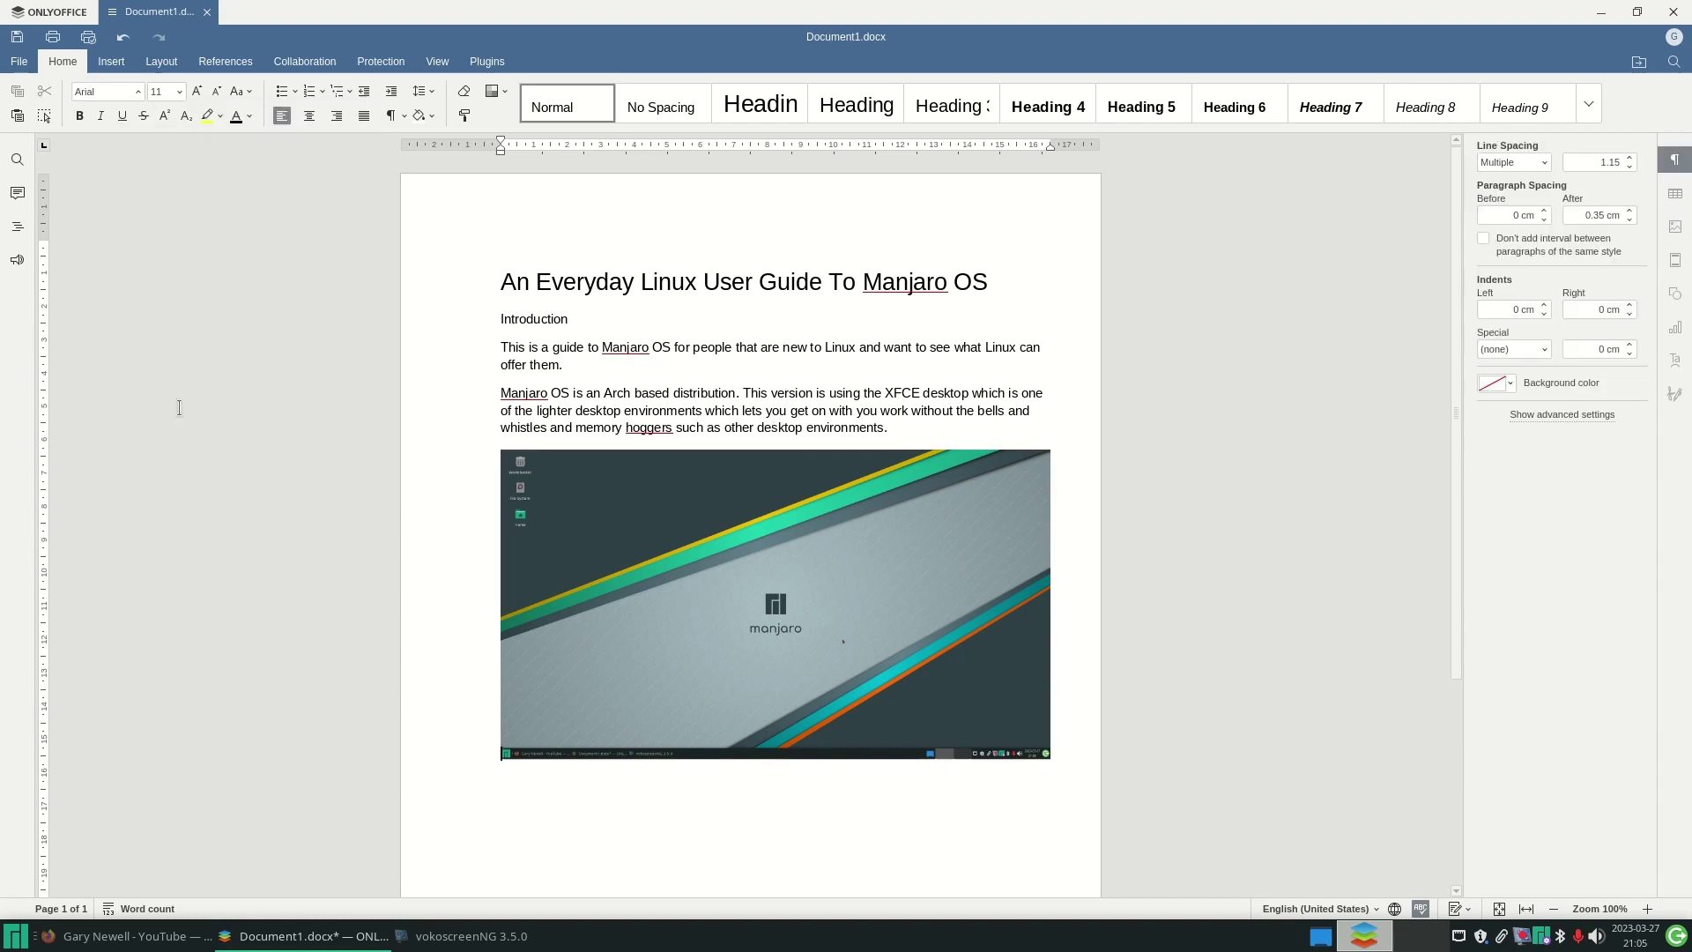
- Insert a 2x4 table and remove the misplaced copy above the image
left_click(112, 62)
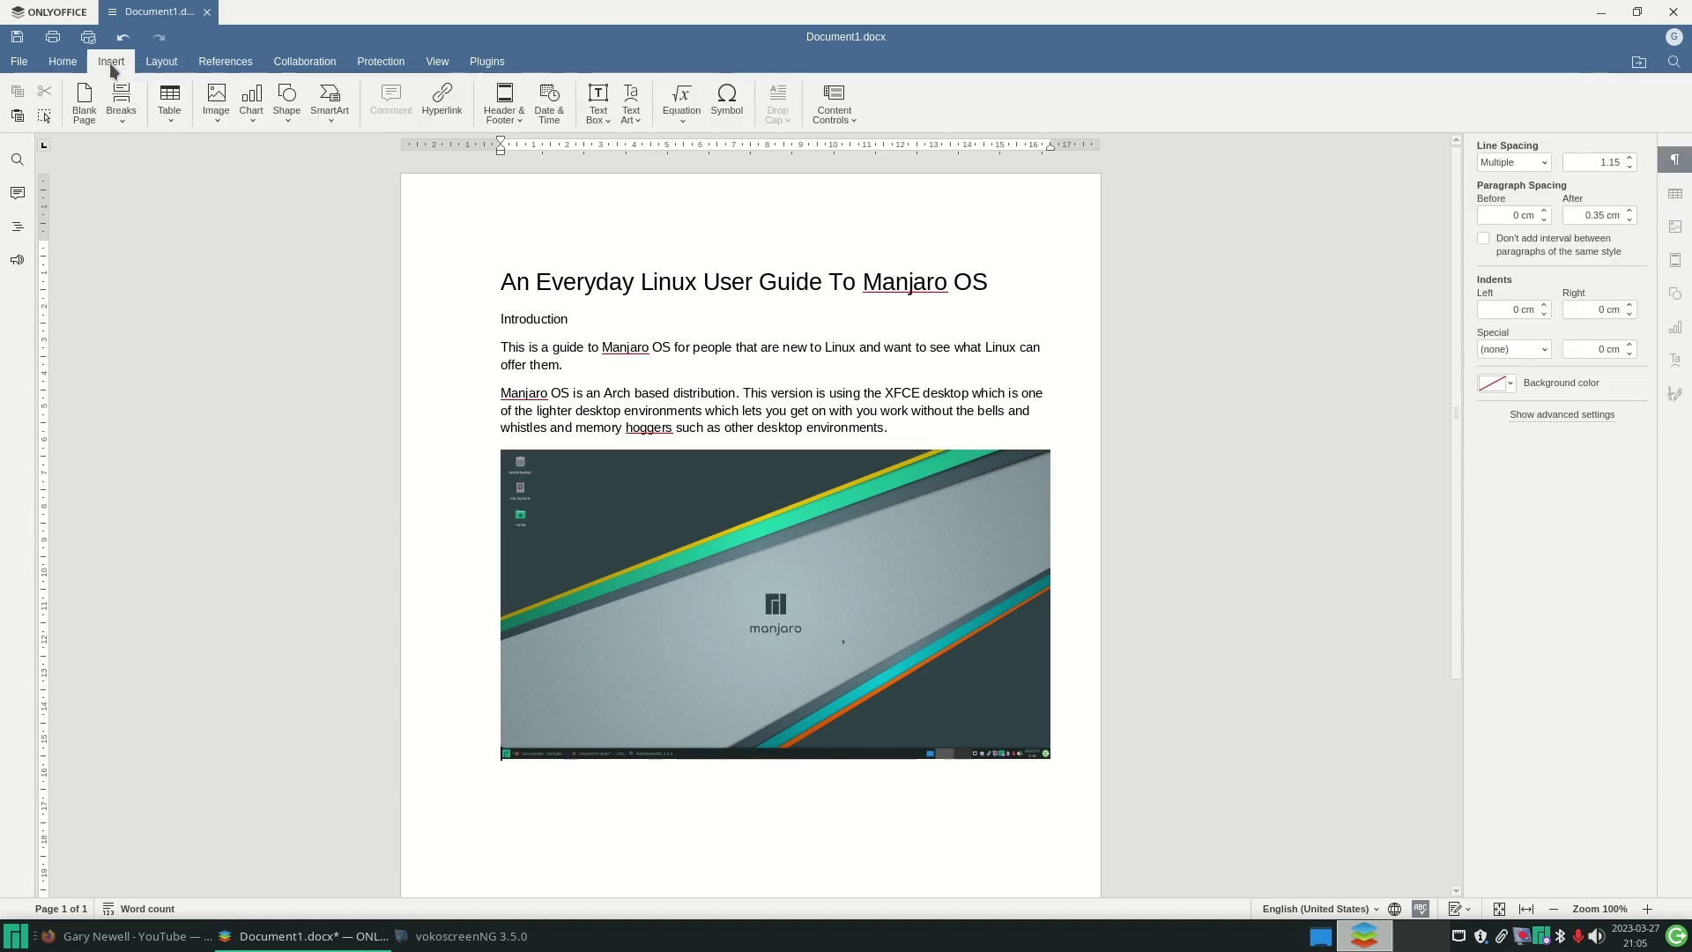
left_click(173, 115)
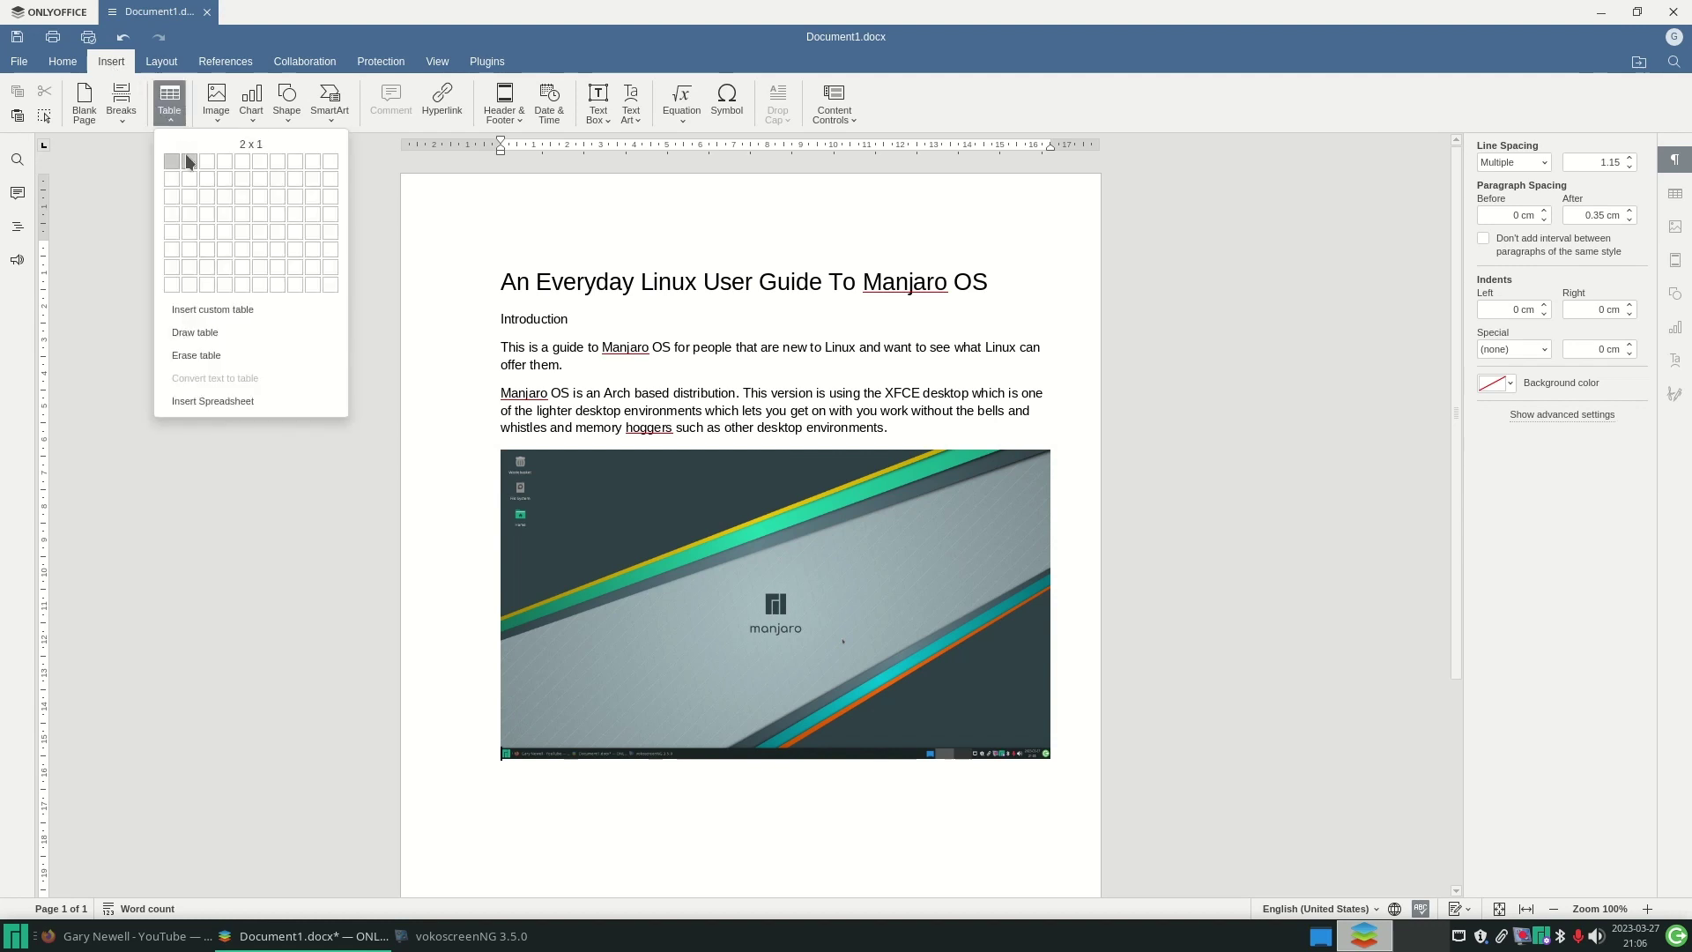
left_click(192, 215)
left_click(494, 444)
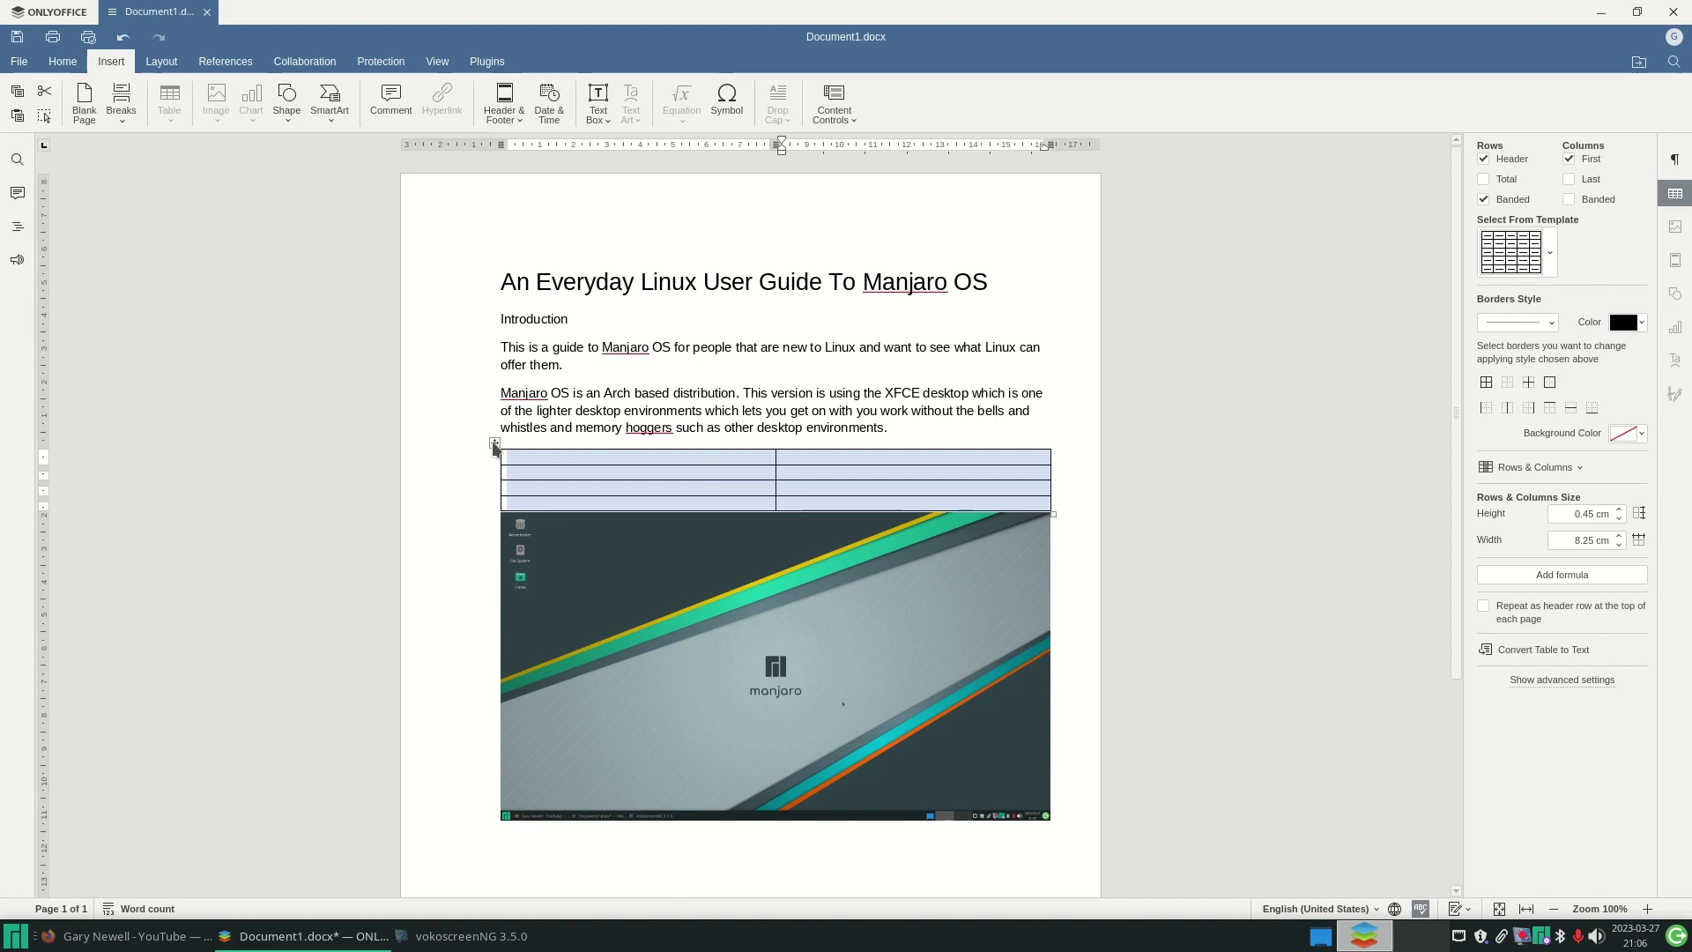
key("Delete")
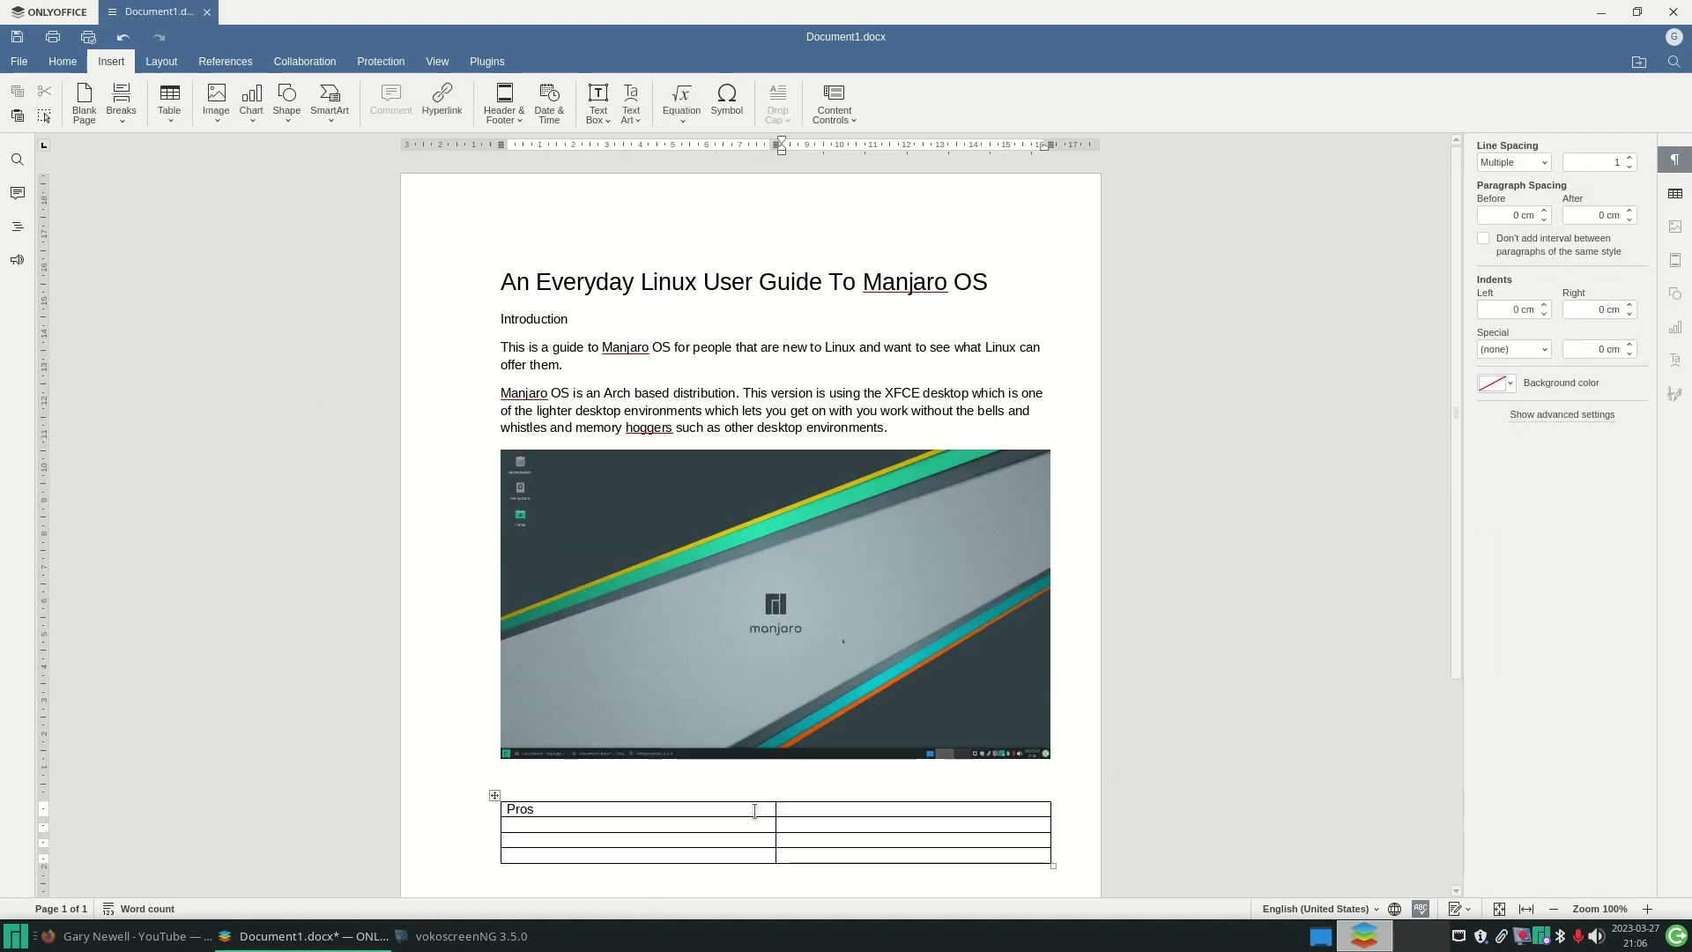
- Fill the table with the Cons header plus Easy to install and Lightweight desktop
key("Tab")
type("Cons")
key("Tab")
type("Easy to install")
key("Down")
type("Lightweight desktop")
key("Down")
- Add Good applications to the table, view the Layout, References and Protection tabs, keeping the document open
type("Good applications")
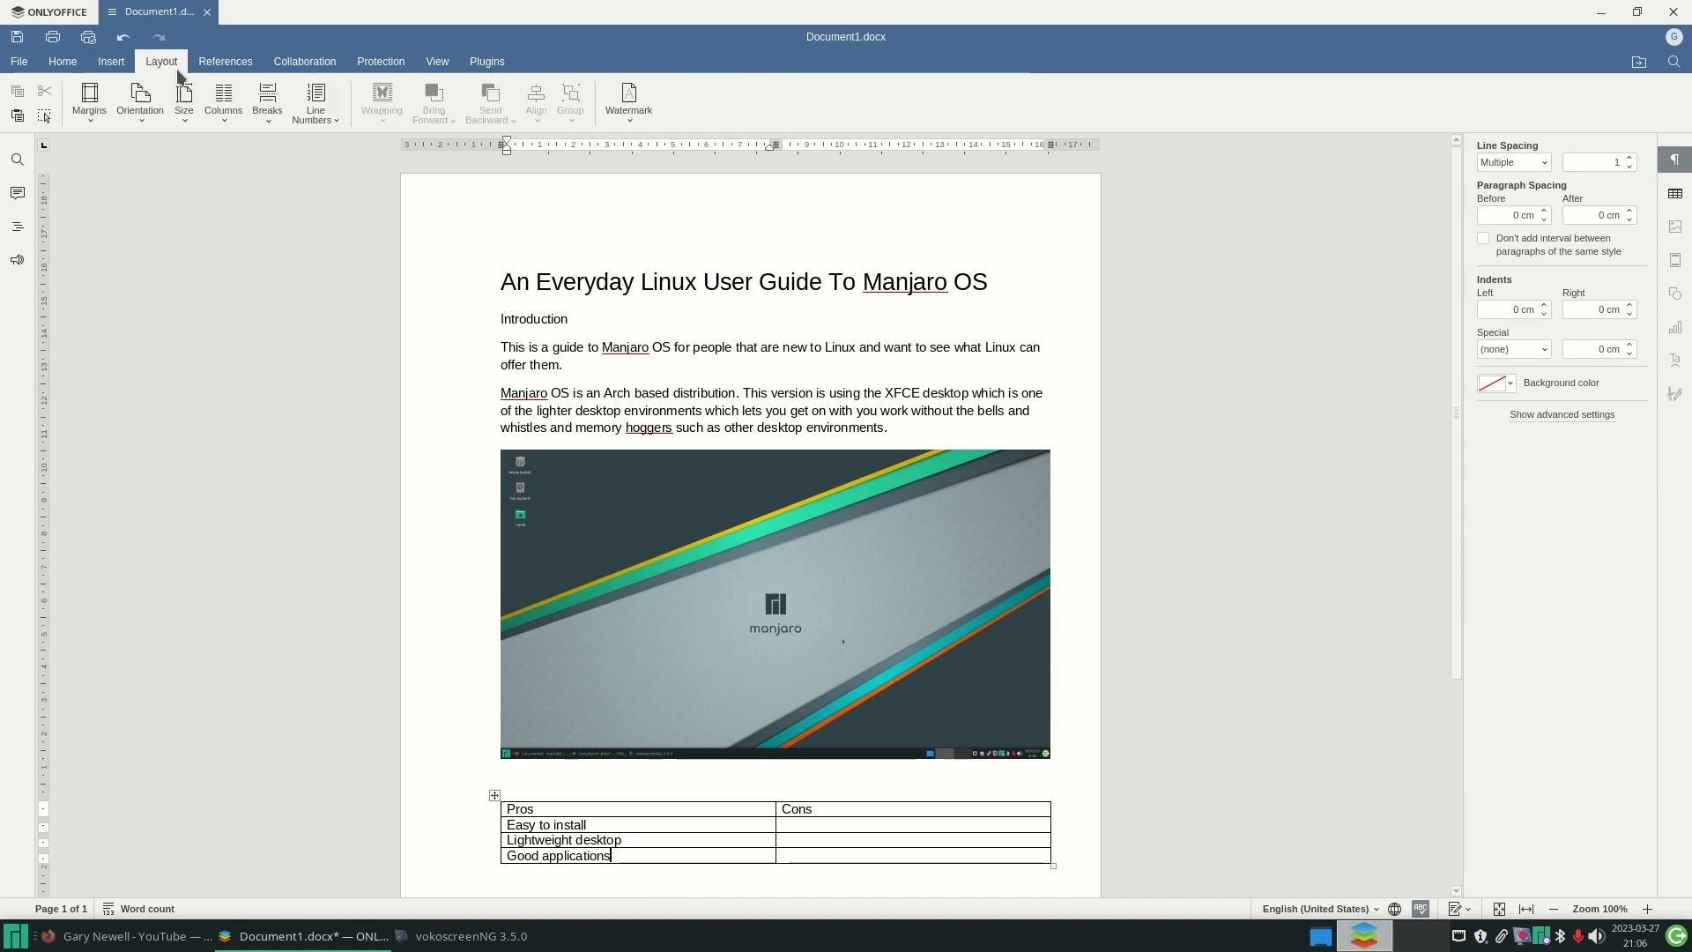
left_click(161, 61)
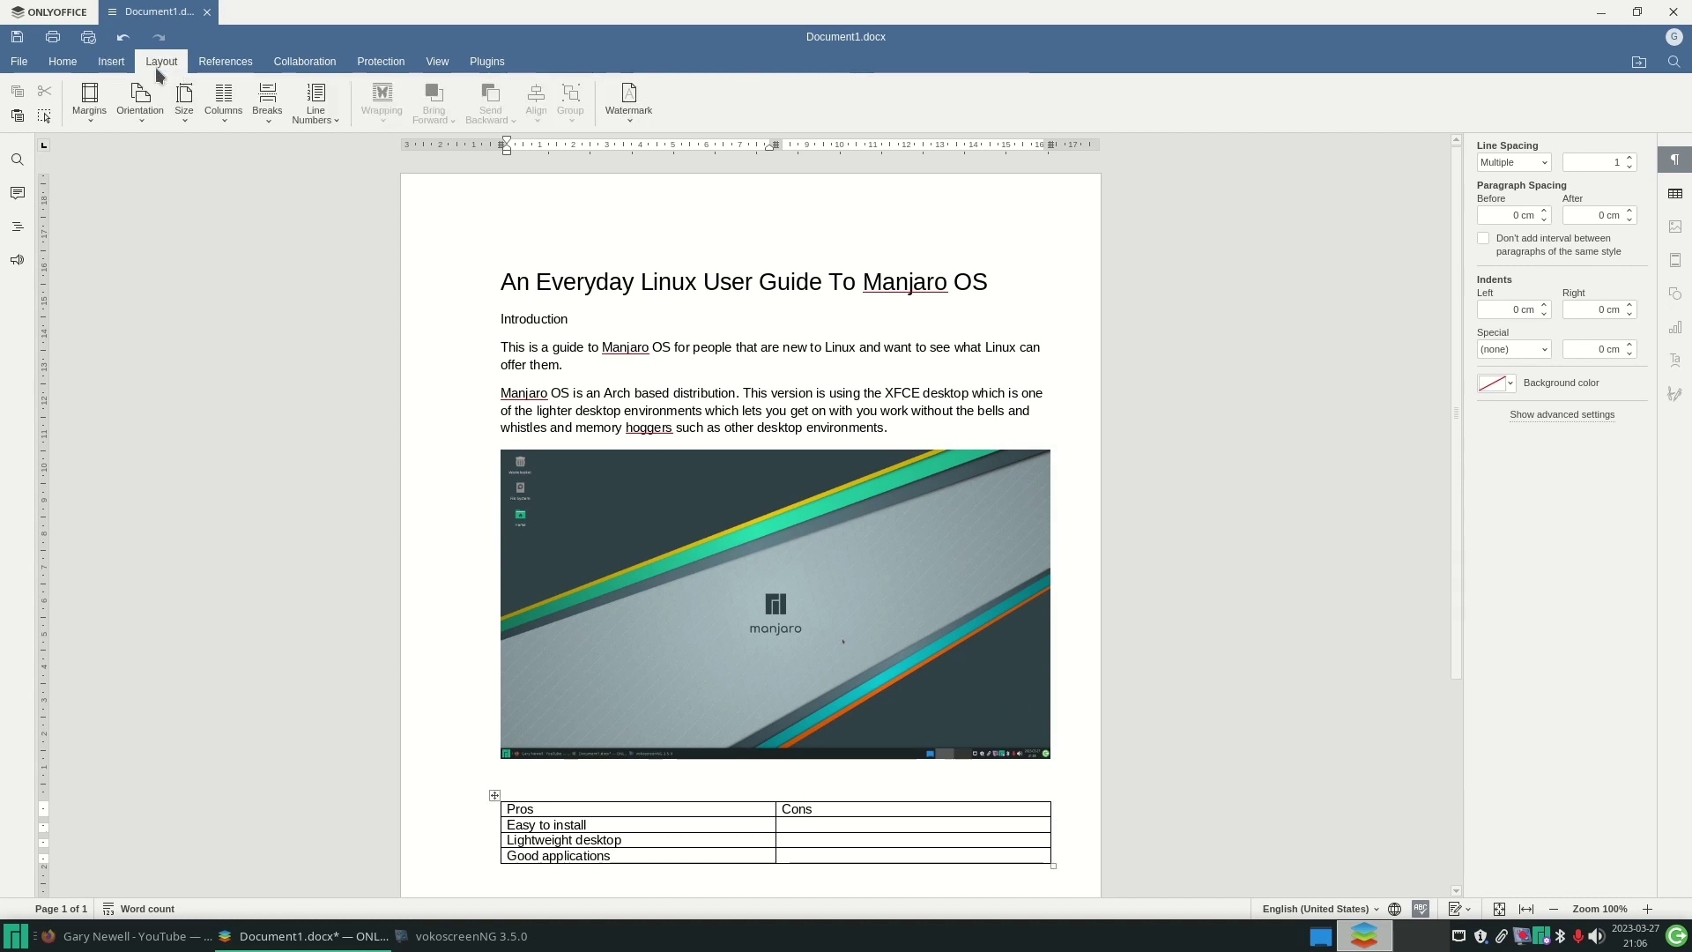
left_click(226, 62)
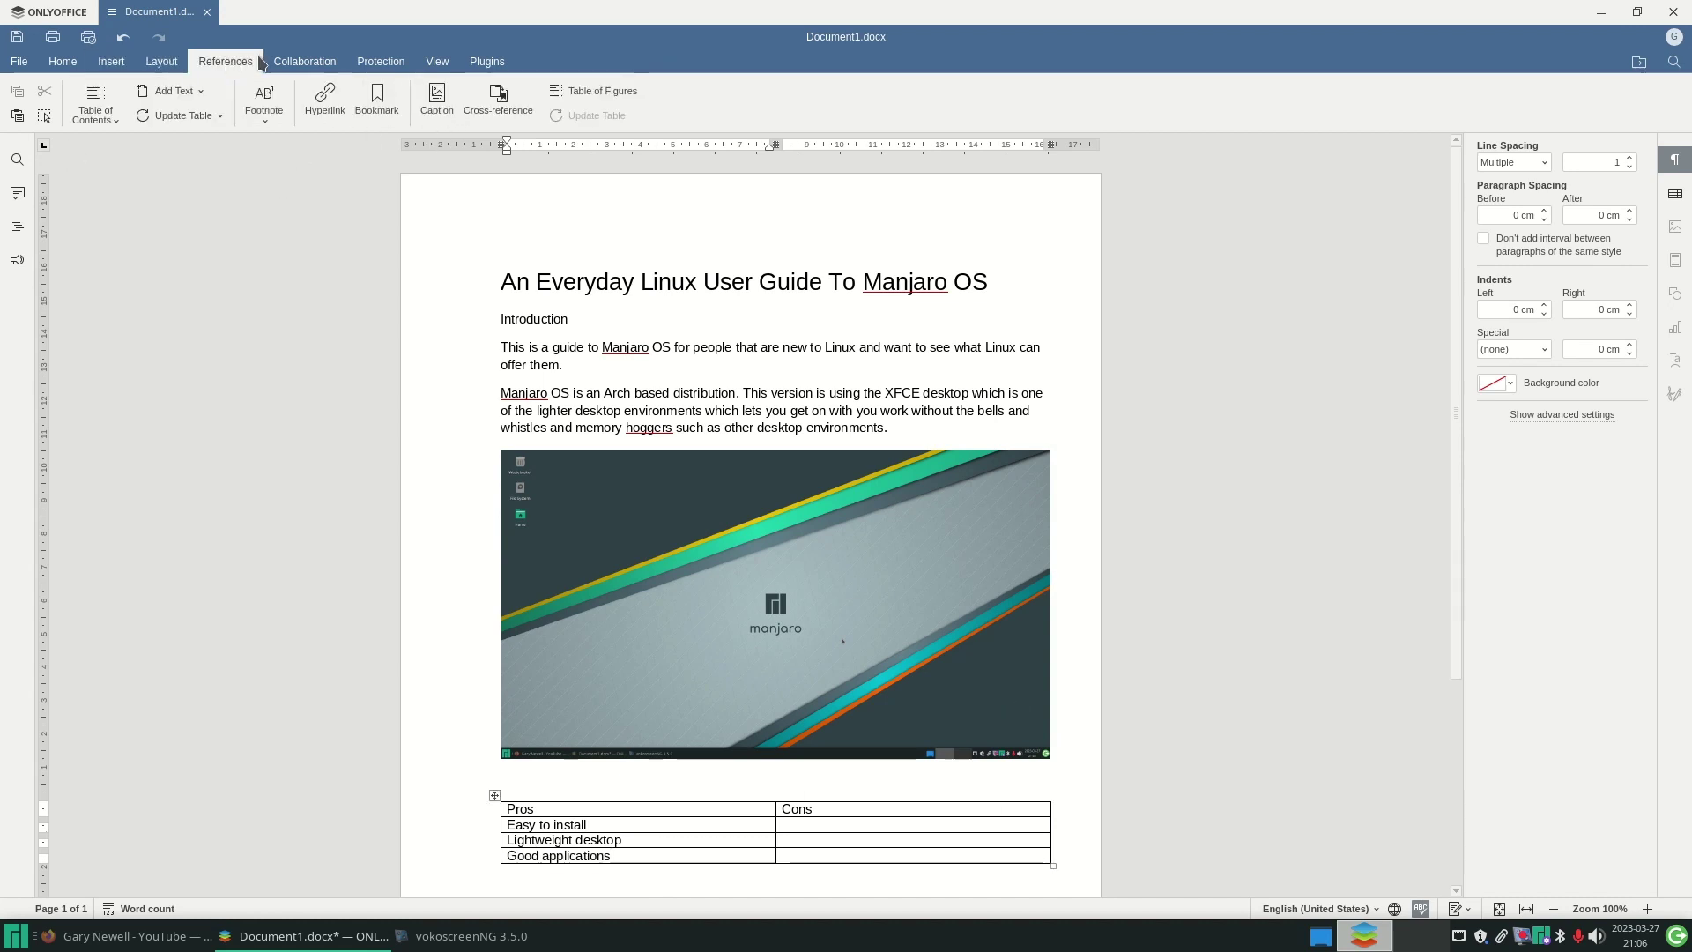
left_click(392, 67)
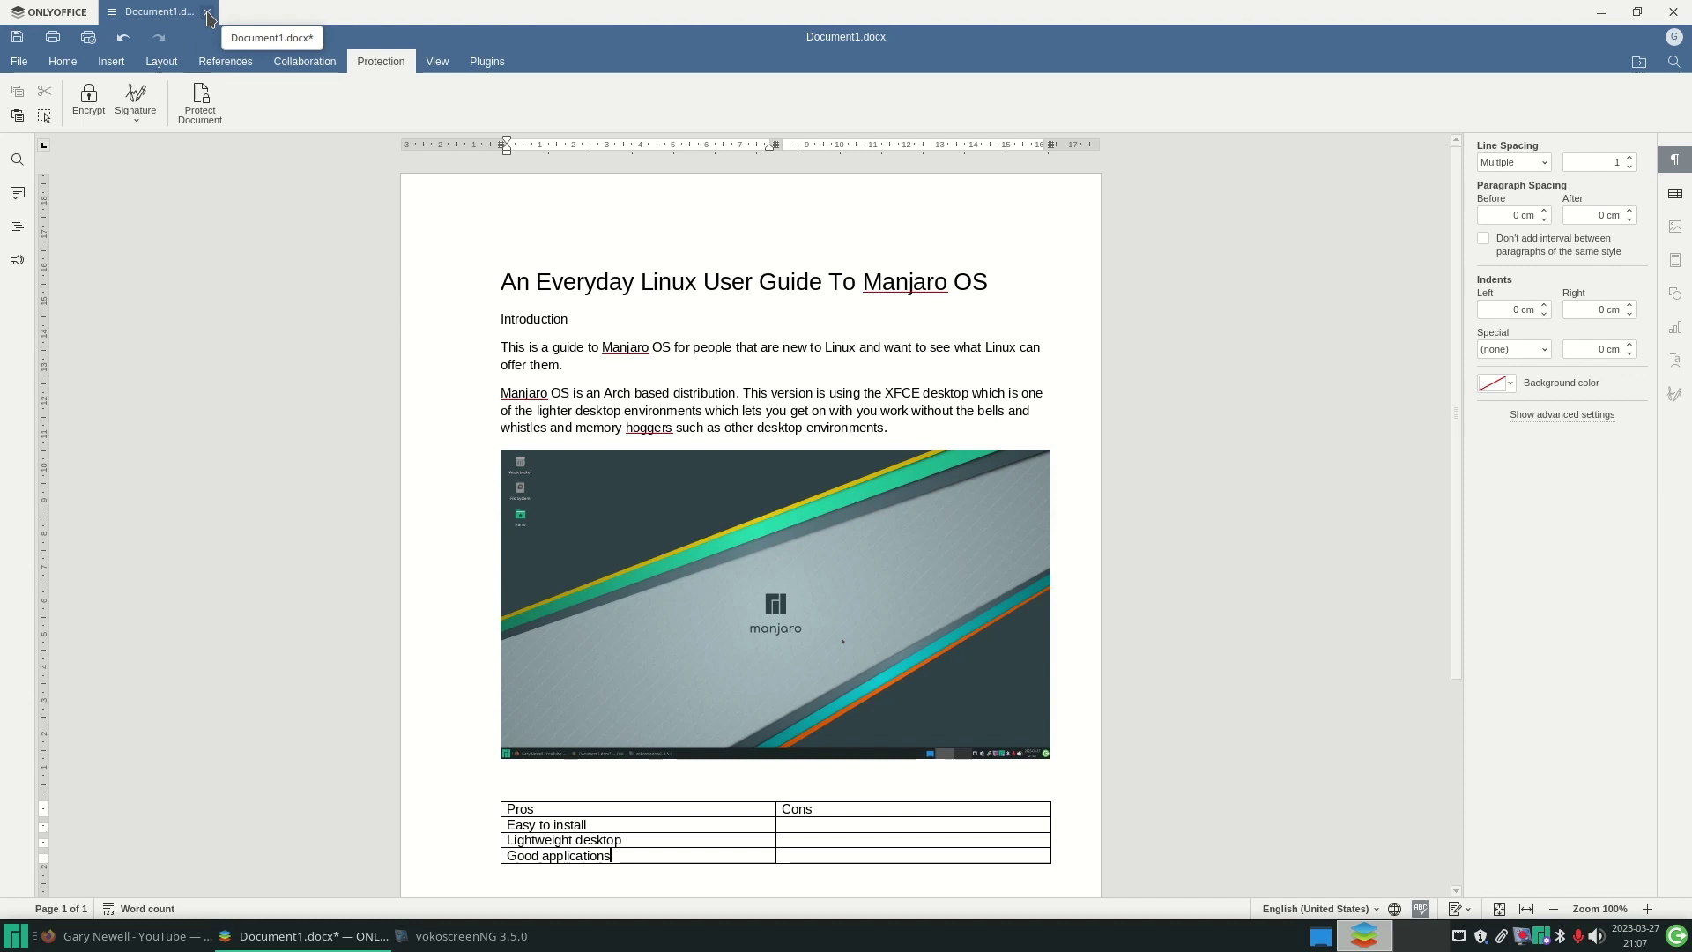
left_click(209, 11)
left_click(918, 442)
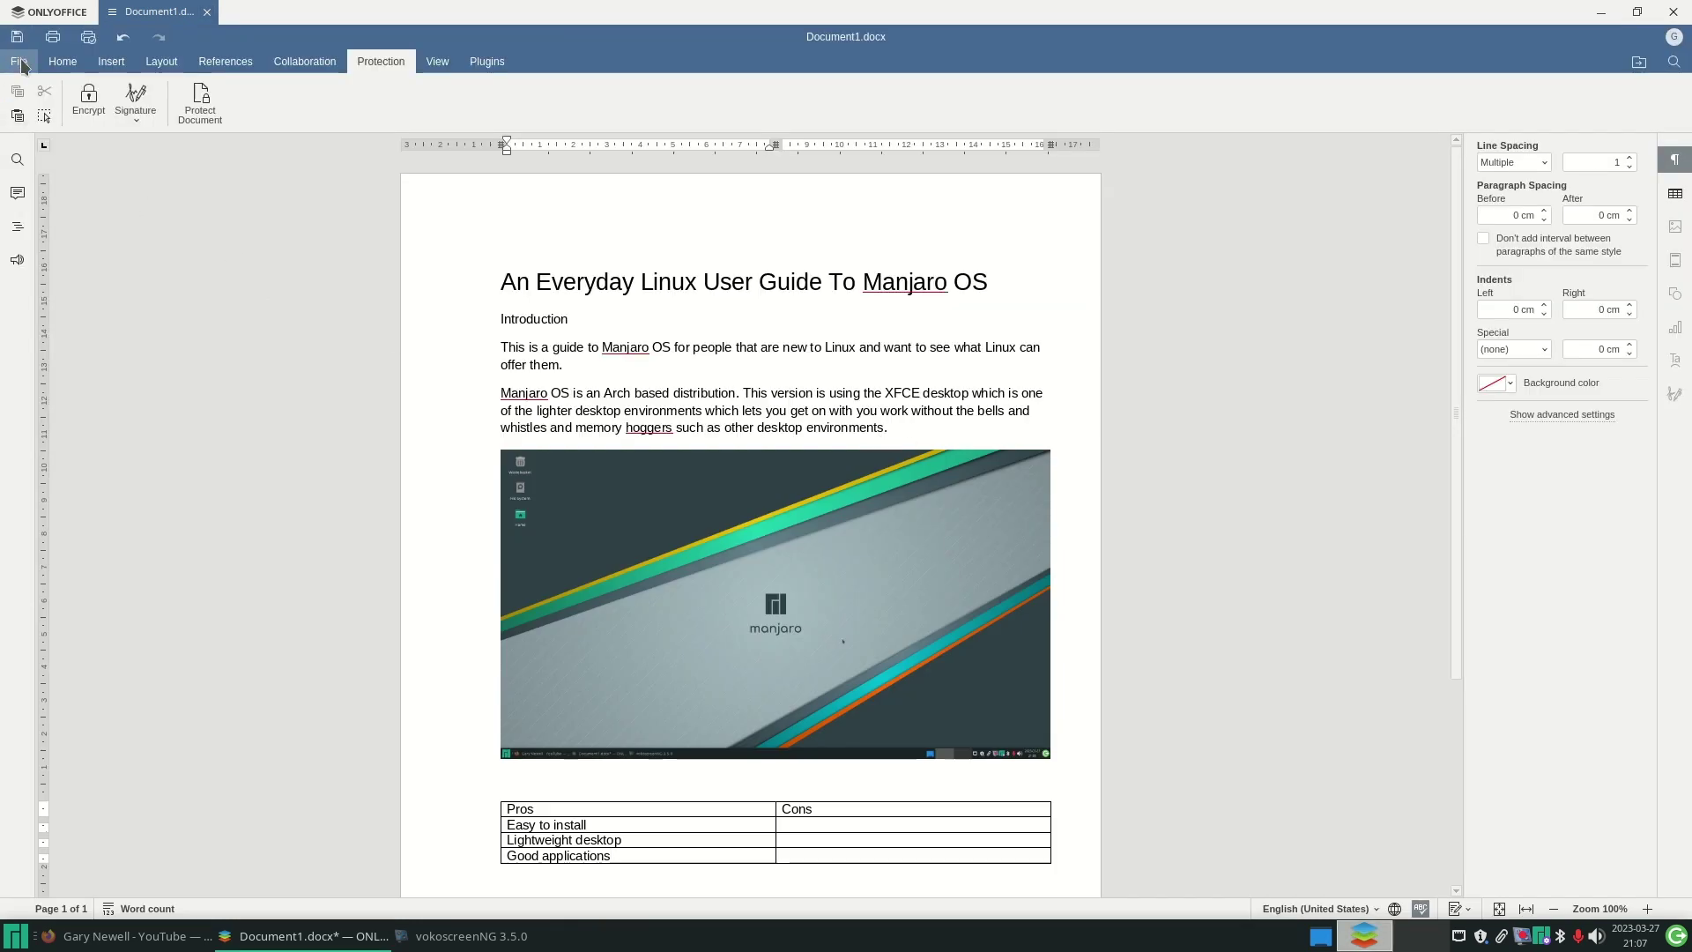
- Save the document as Document1 in Portable Document (*.pdf) format in Documents
left_click(19, 63)
left_click(72, 177)
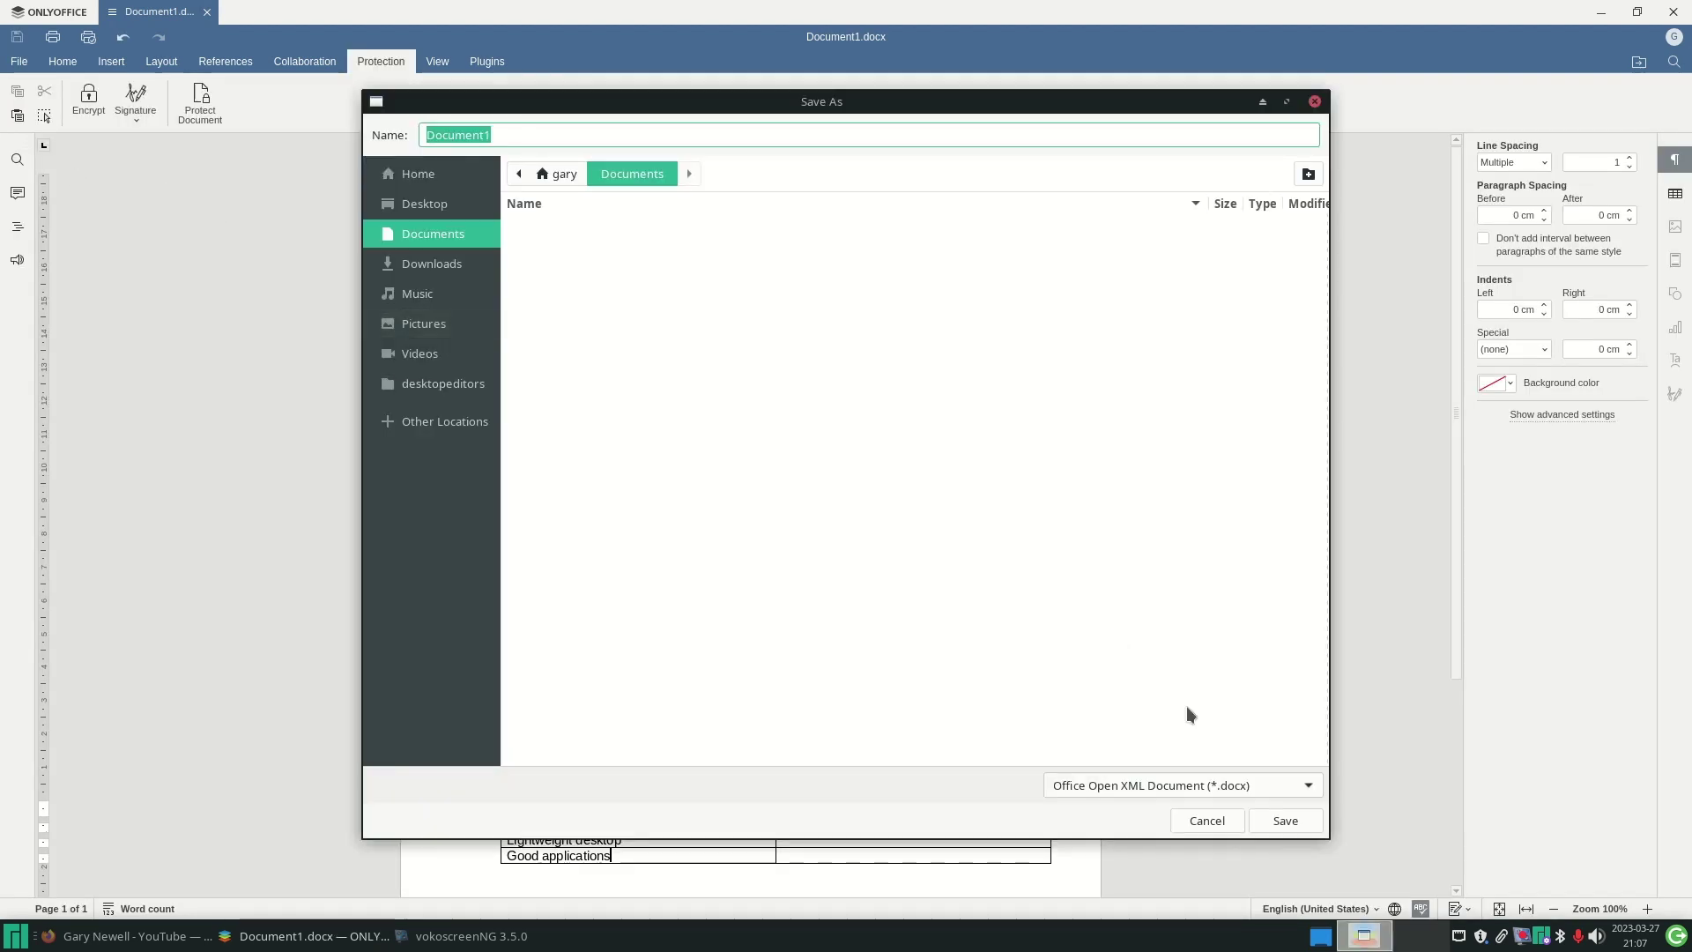
left_click(1317, 790)
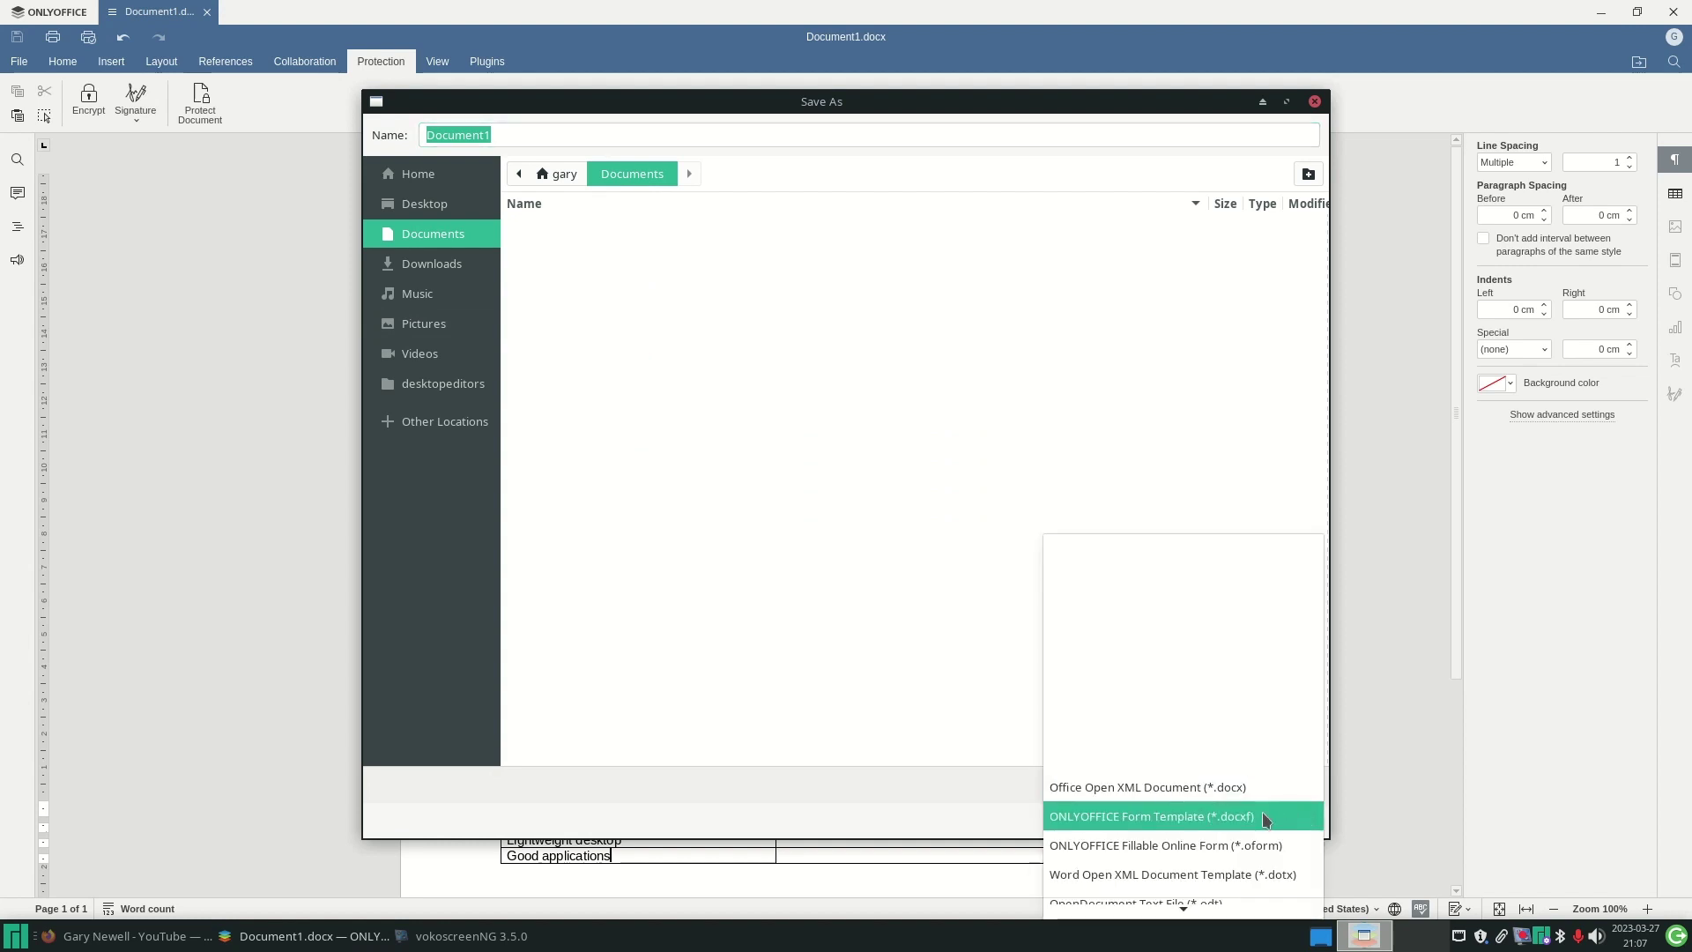
scroll(1262, 812, "down", 2)
scroll(1262, 812, "down", 5)
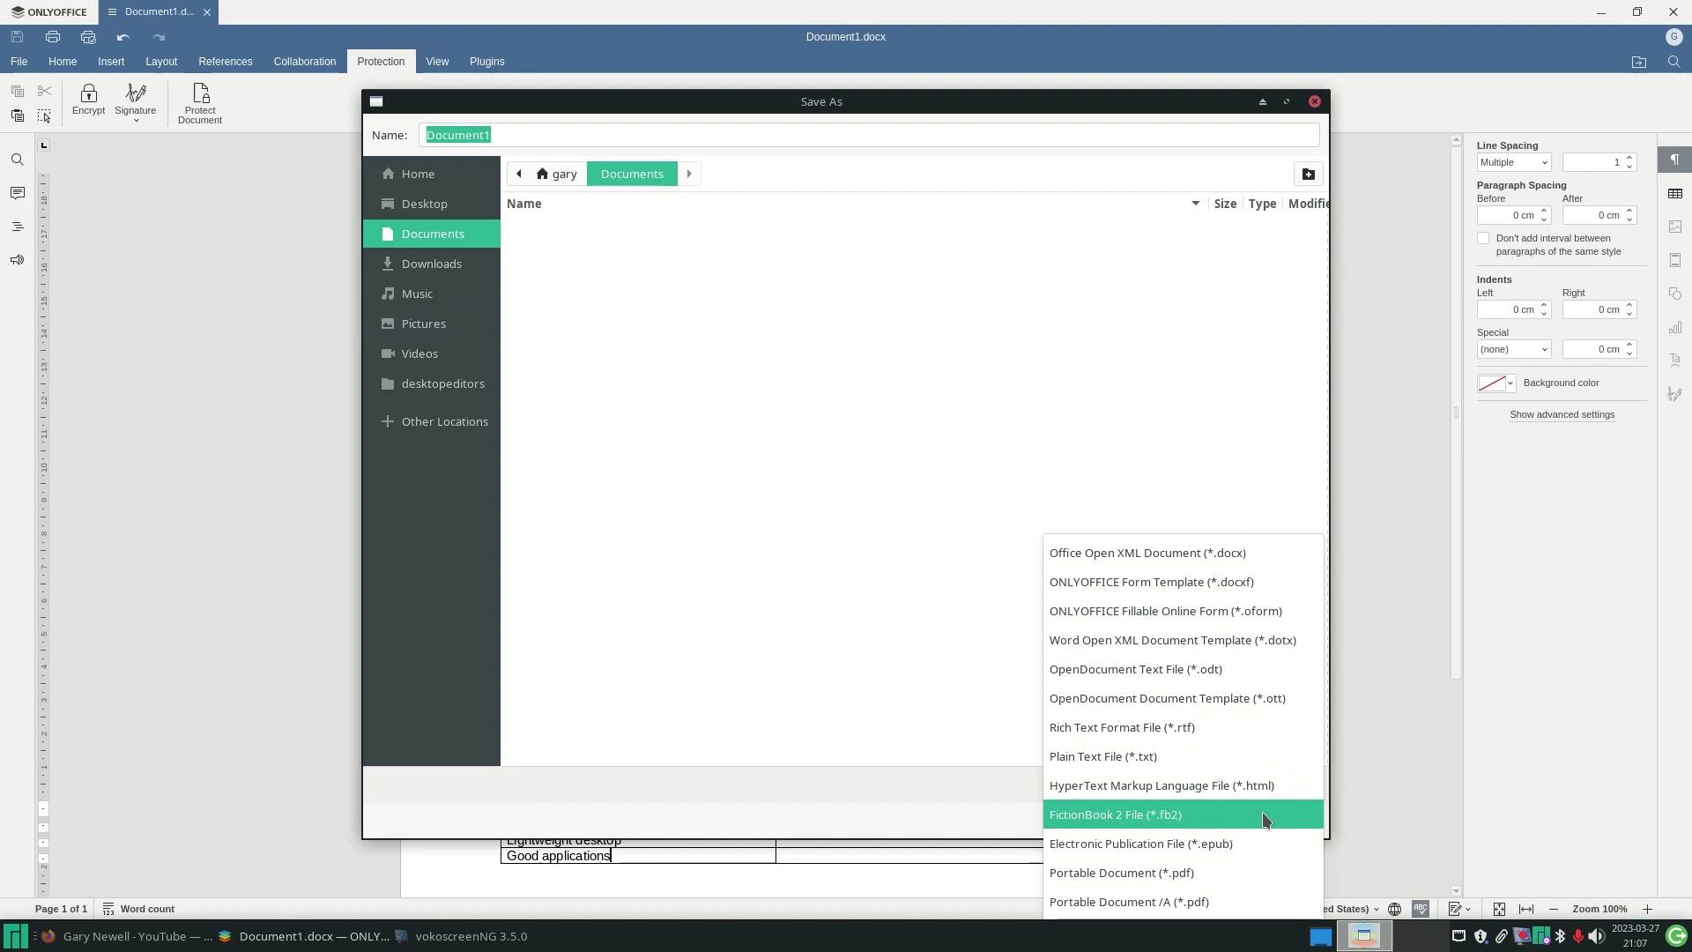
left_click(1131, 880)
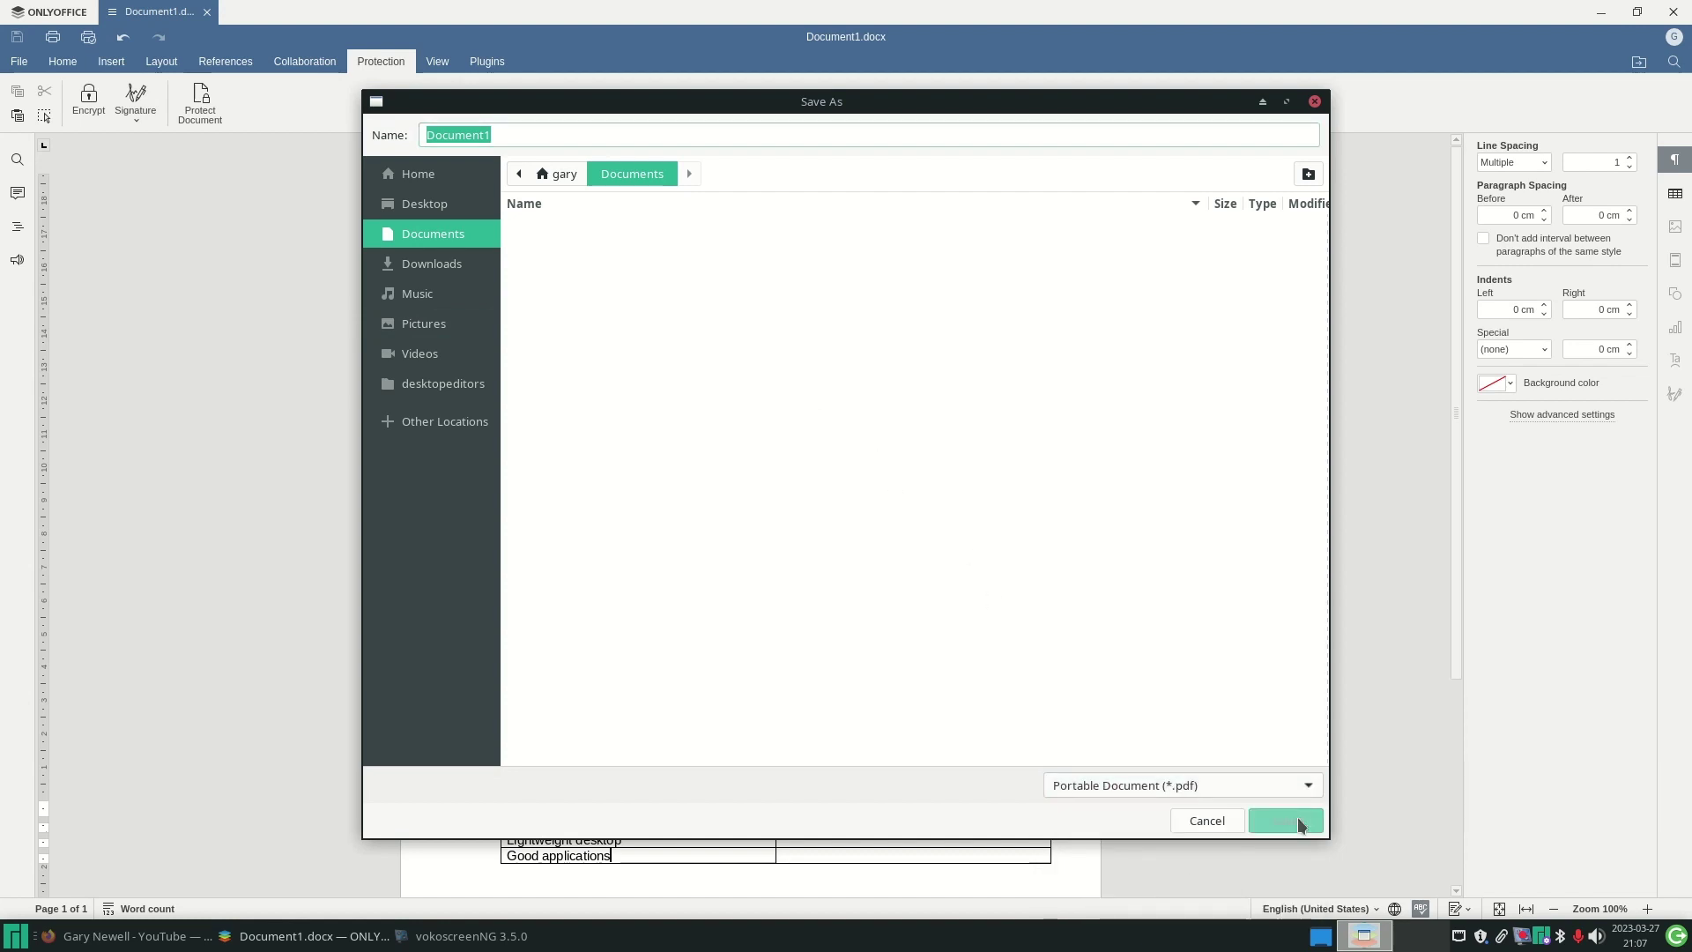
left_click(1292, 819)
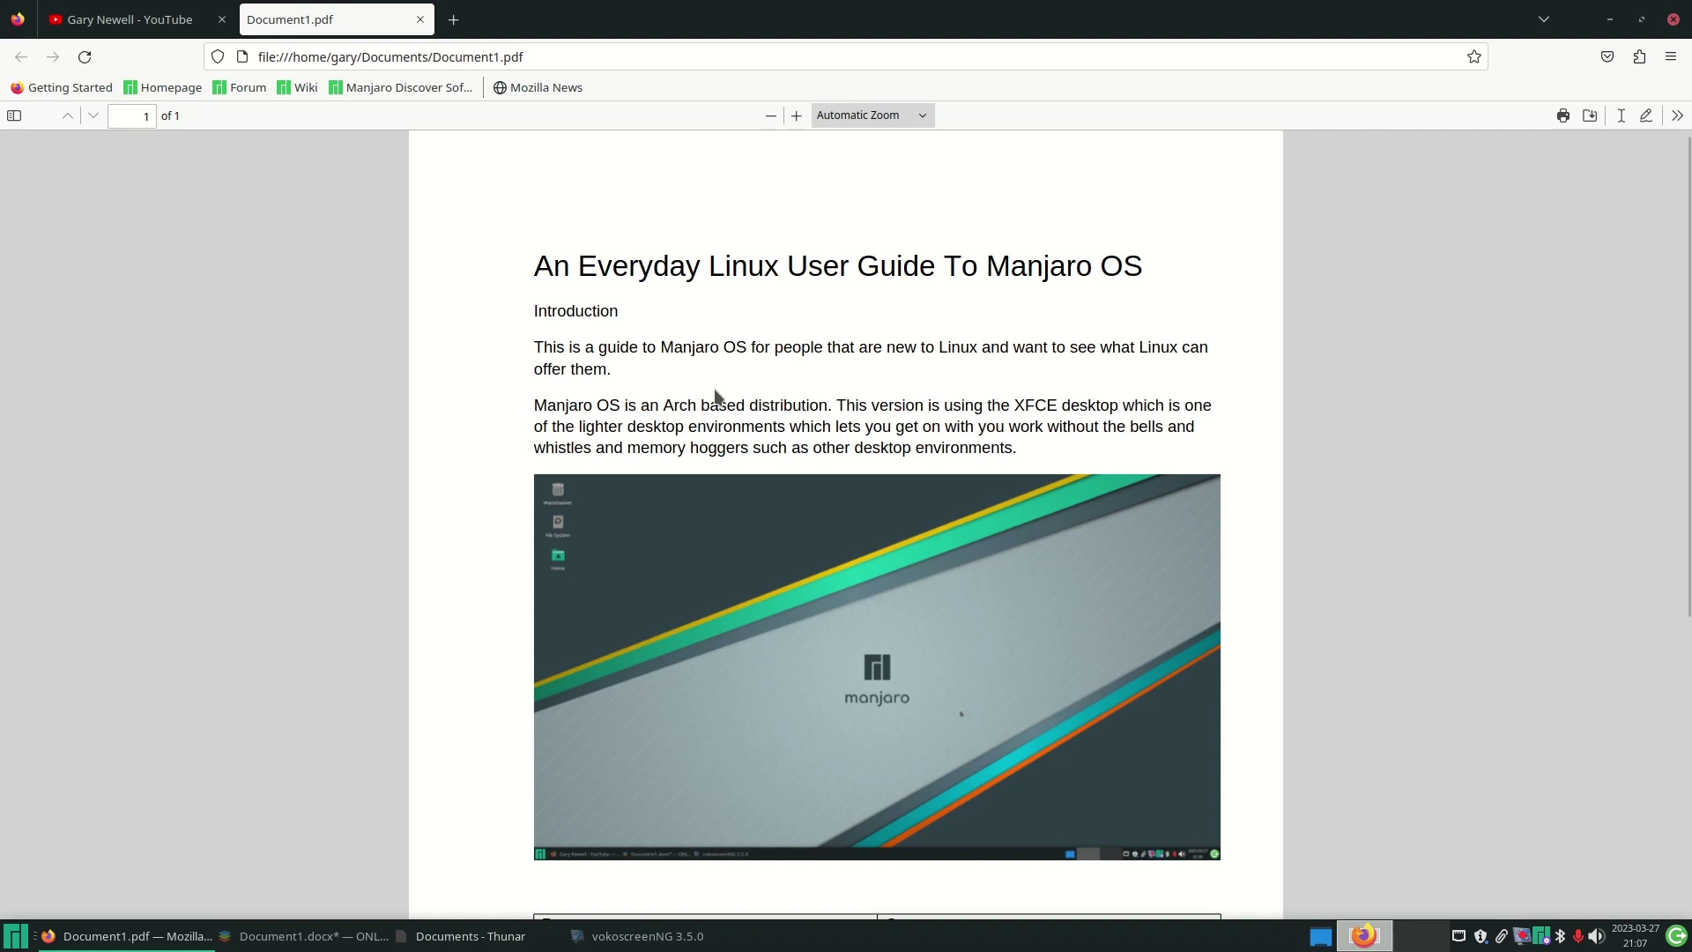
- Review Document1.pdf in Firefox, then close Document1.docx without saving changes
scroll(716, 396, "down", 5)
scroll(716, 395, "up", 5)
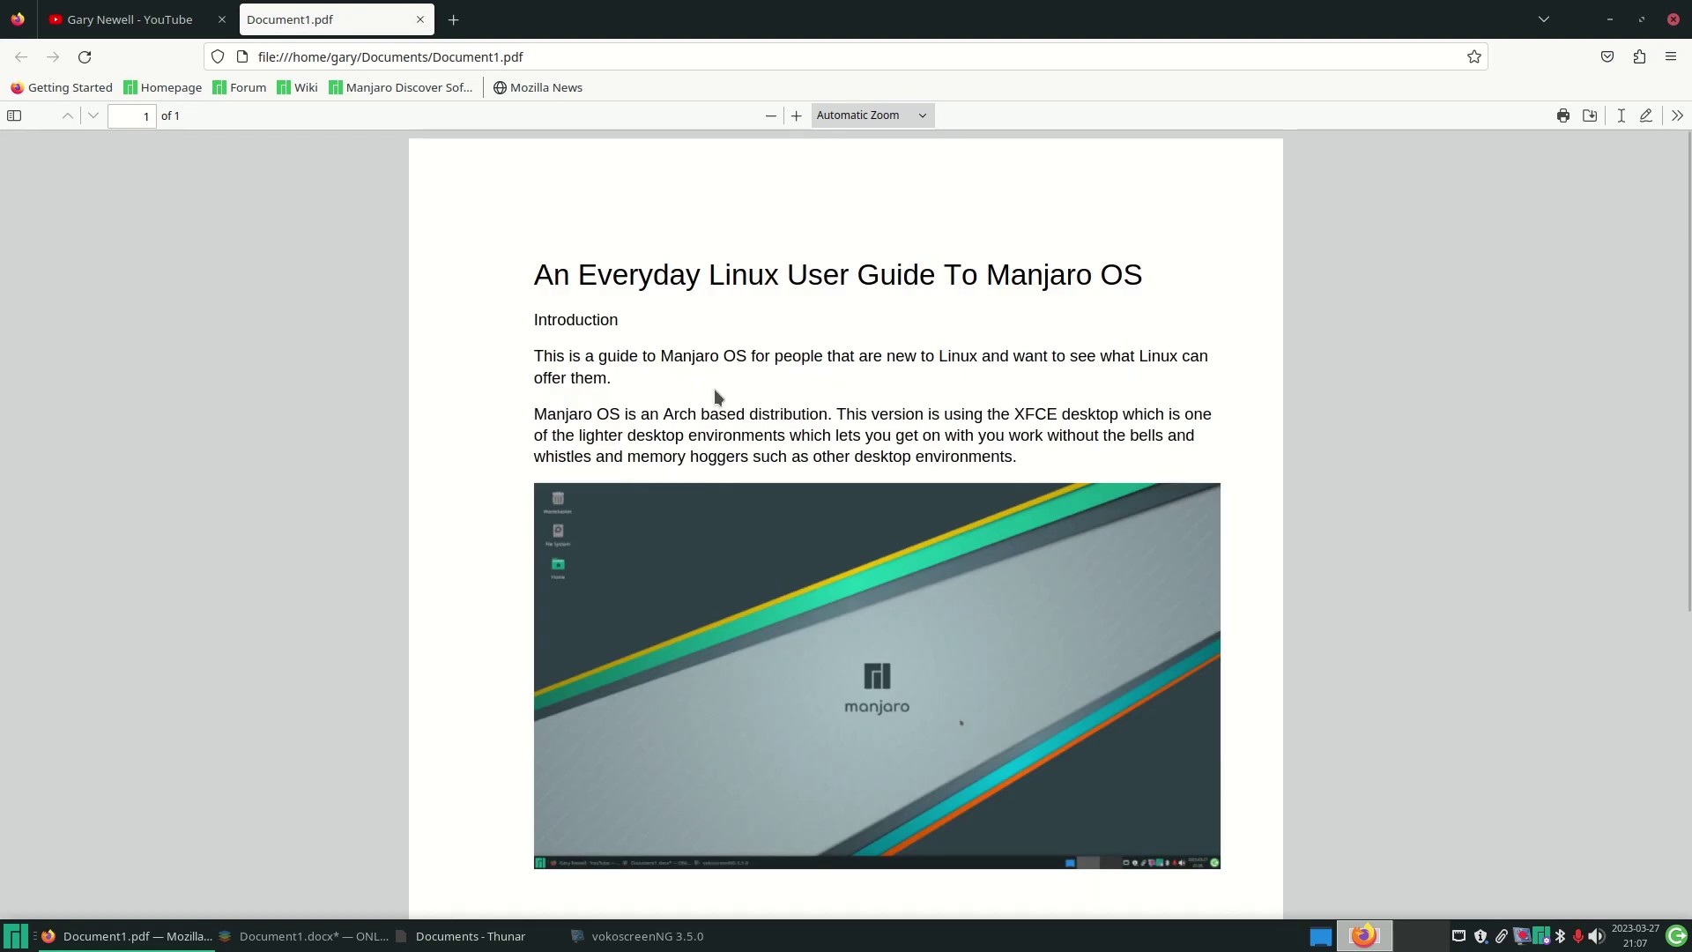
left_click(419, 19)
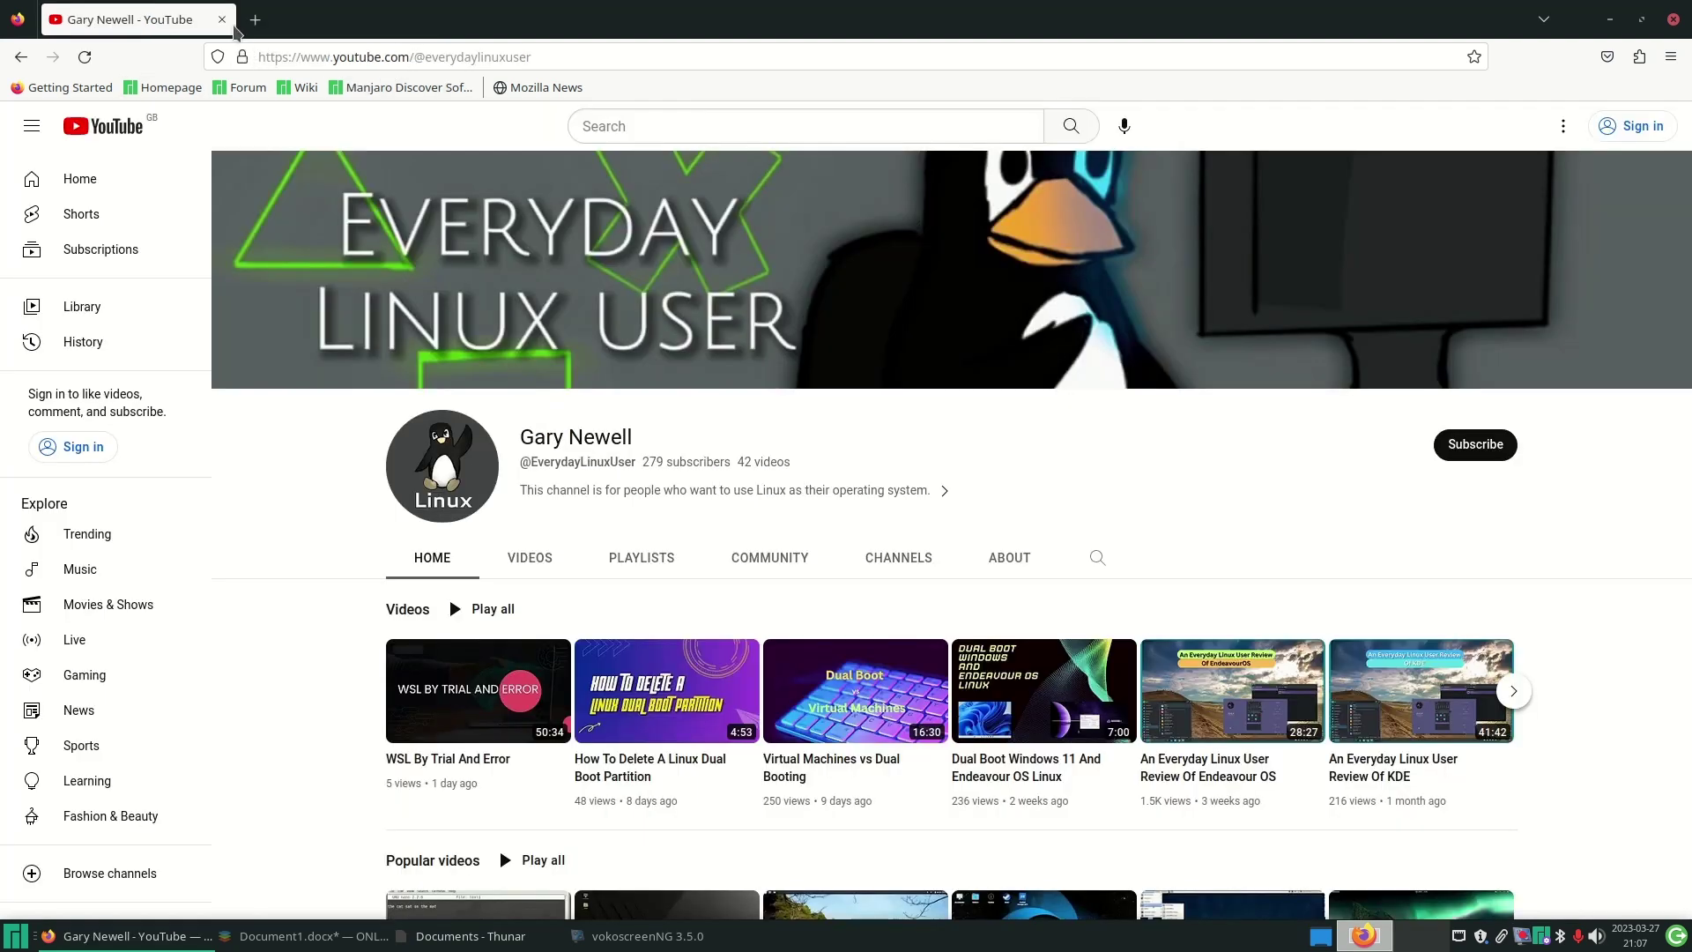
left_click(1610, 18)
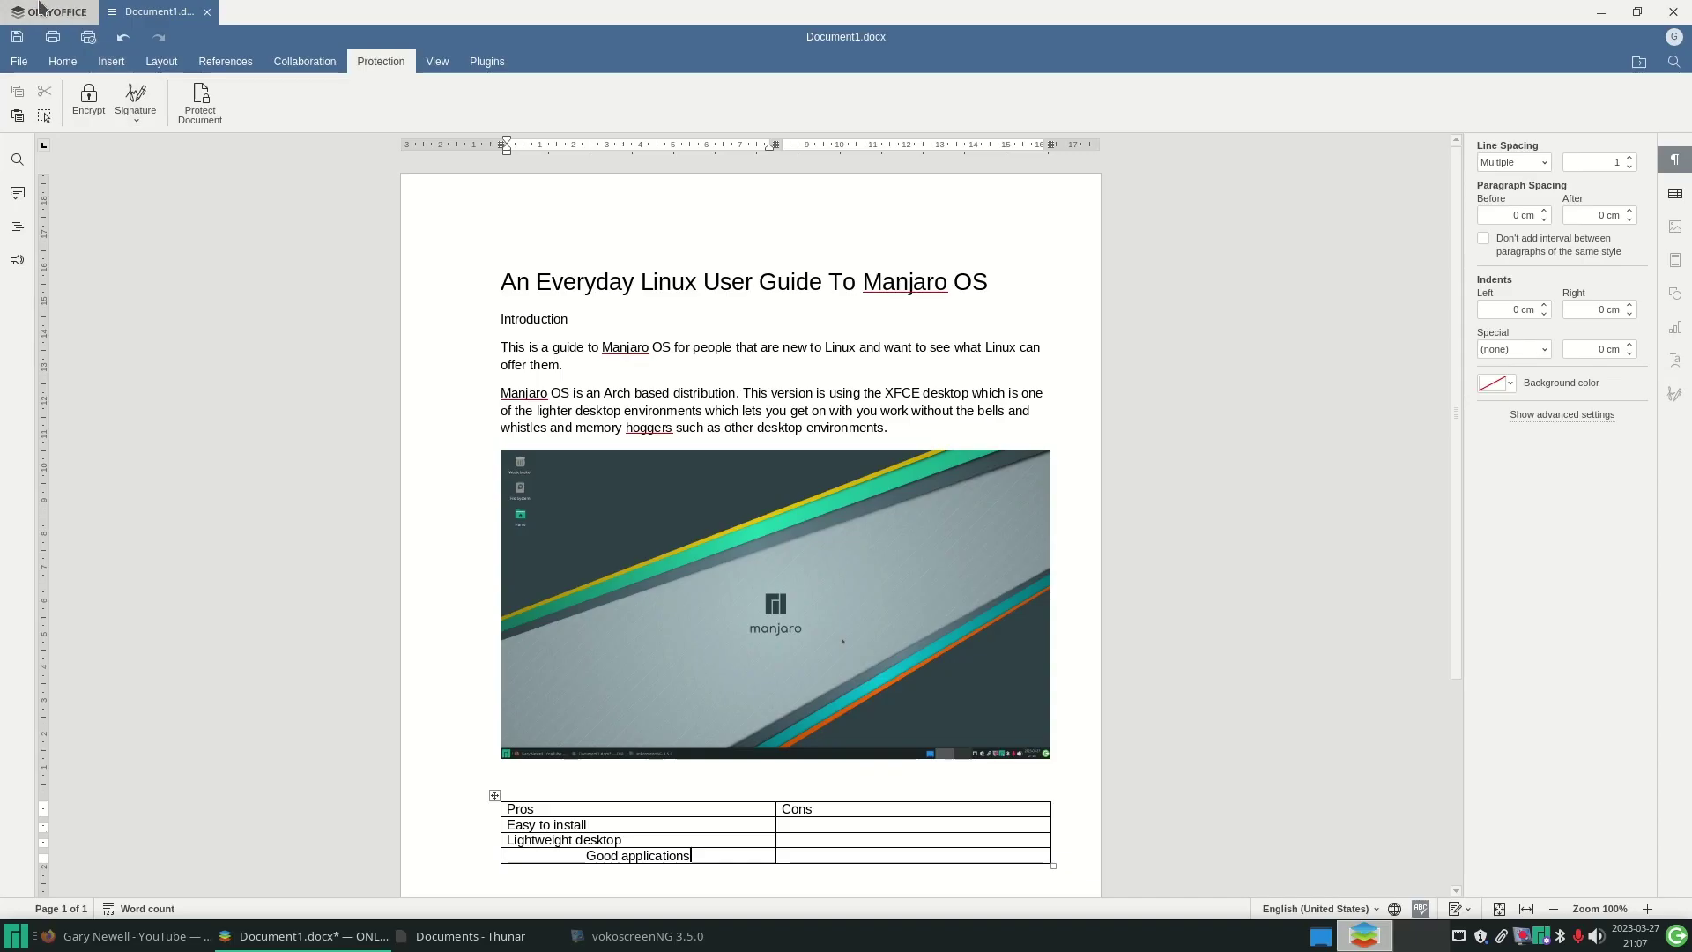
left_click(207, 12)
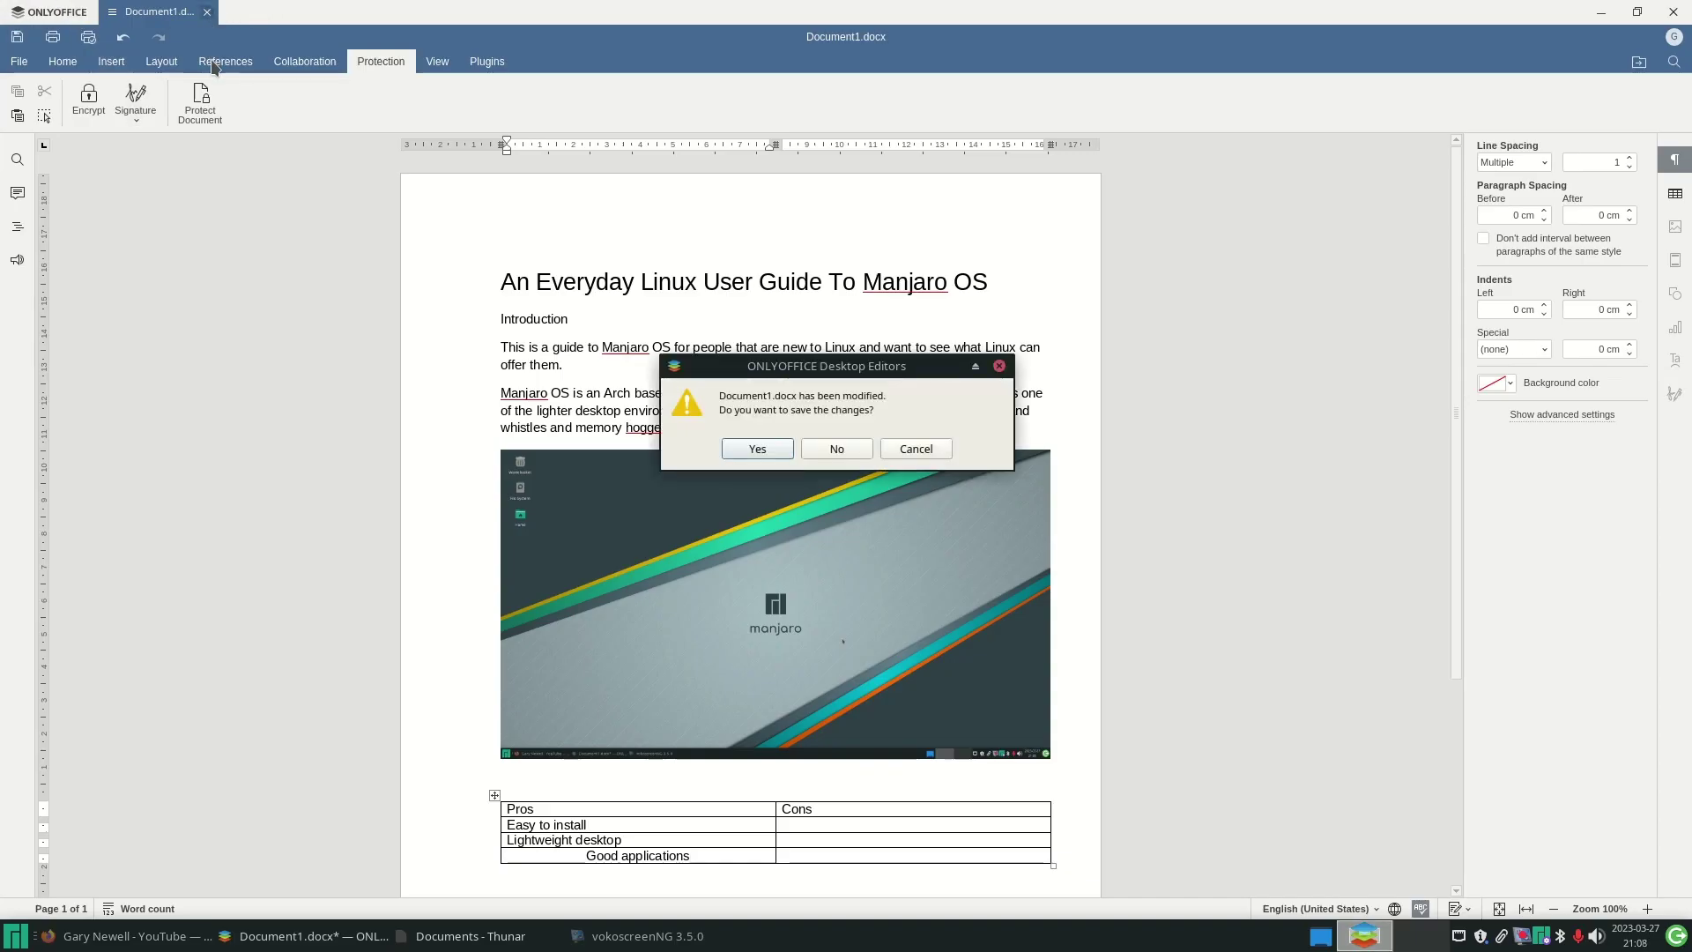
left_click(848, 445)
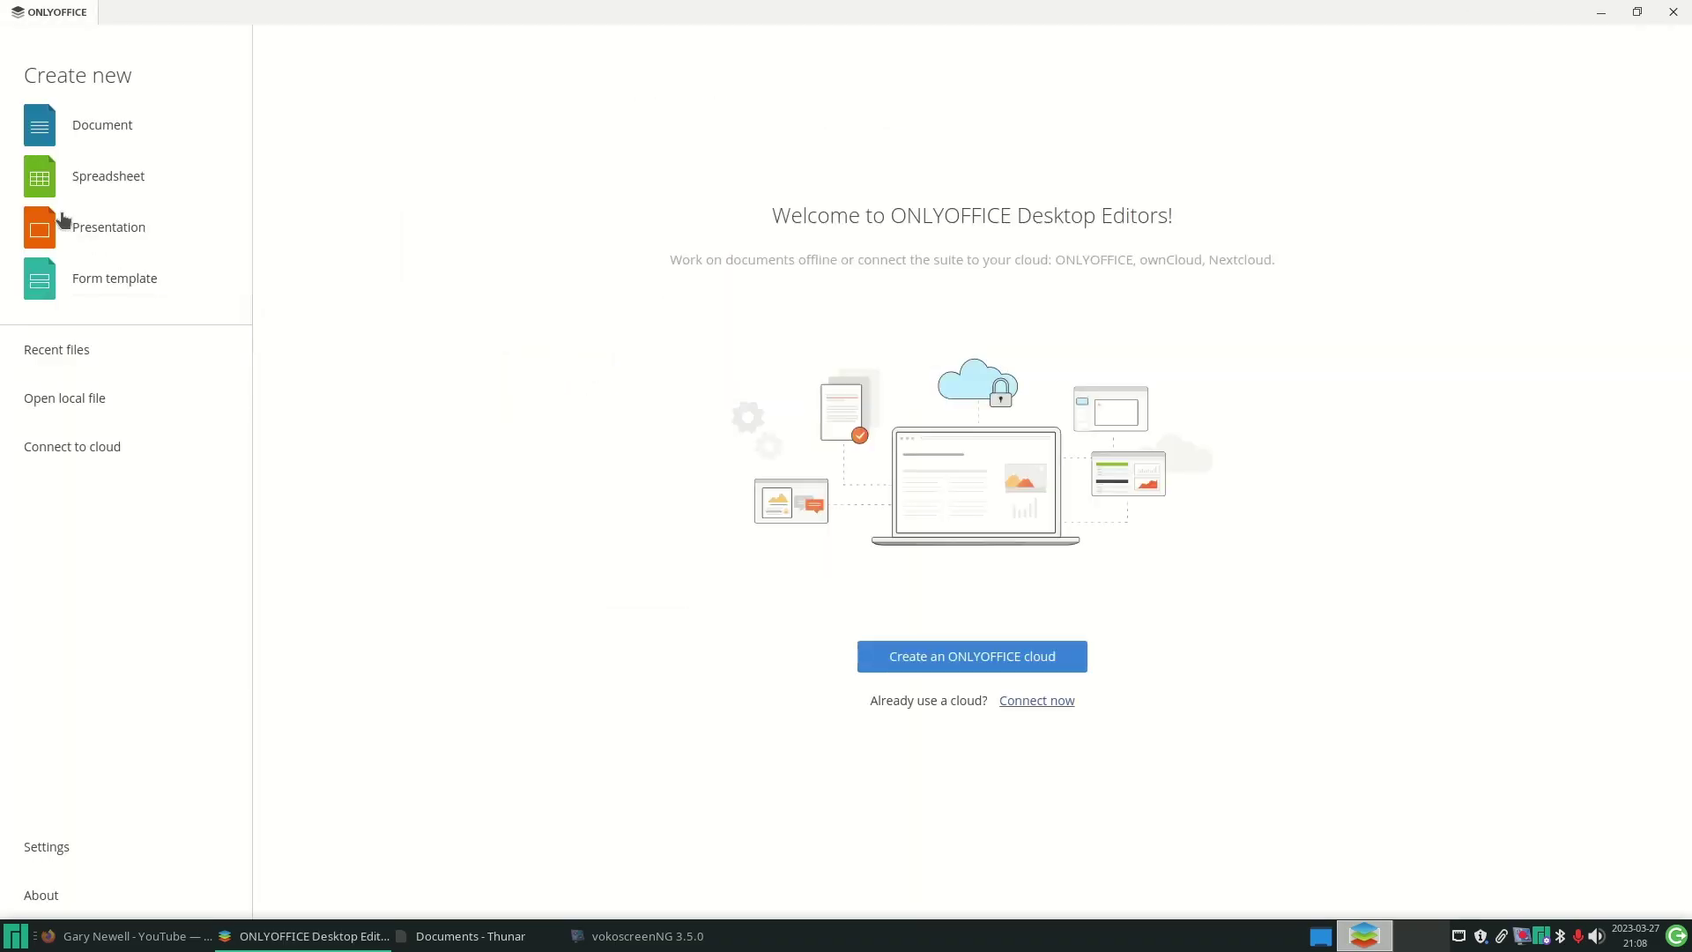
- Start a new blank spreadsheet and clear the stray text from cell C7
left_click(51, 183)
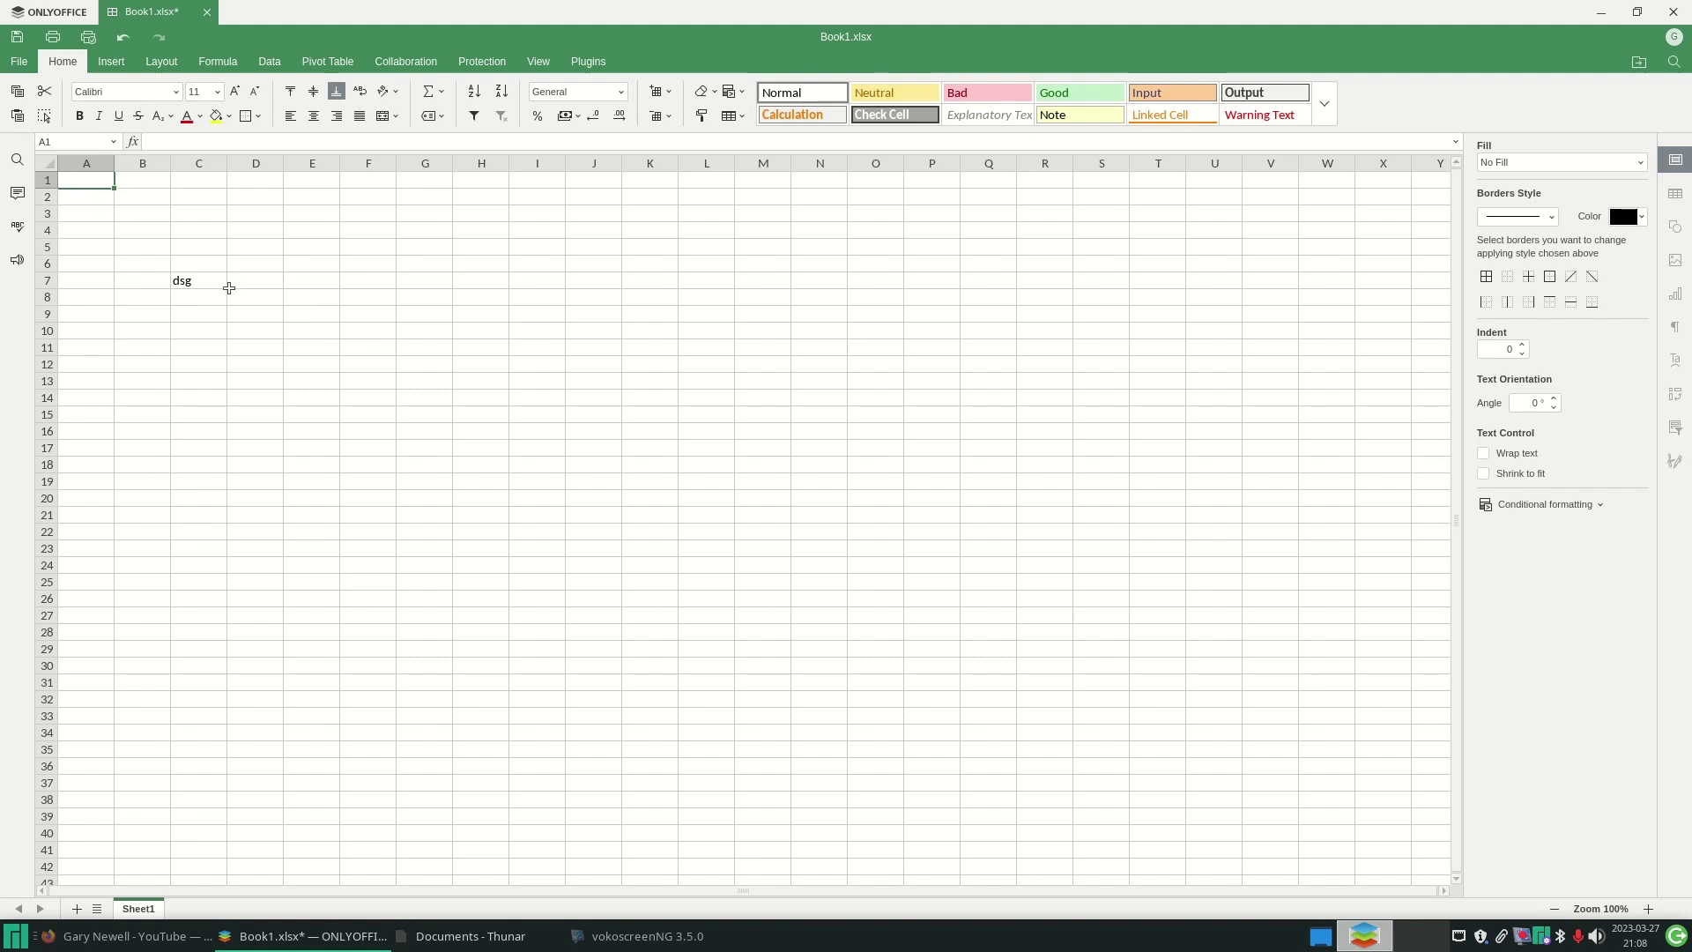
left_click(209, 282)
key("Delete")
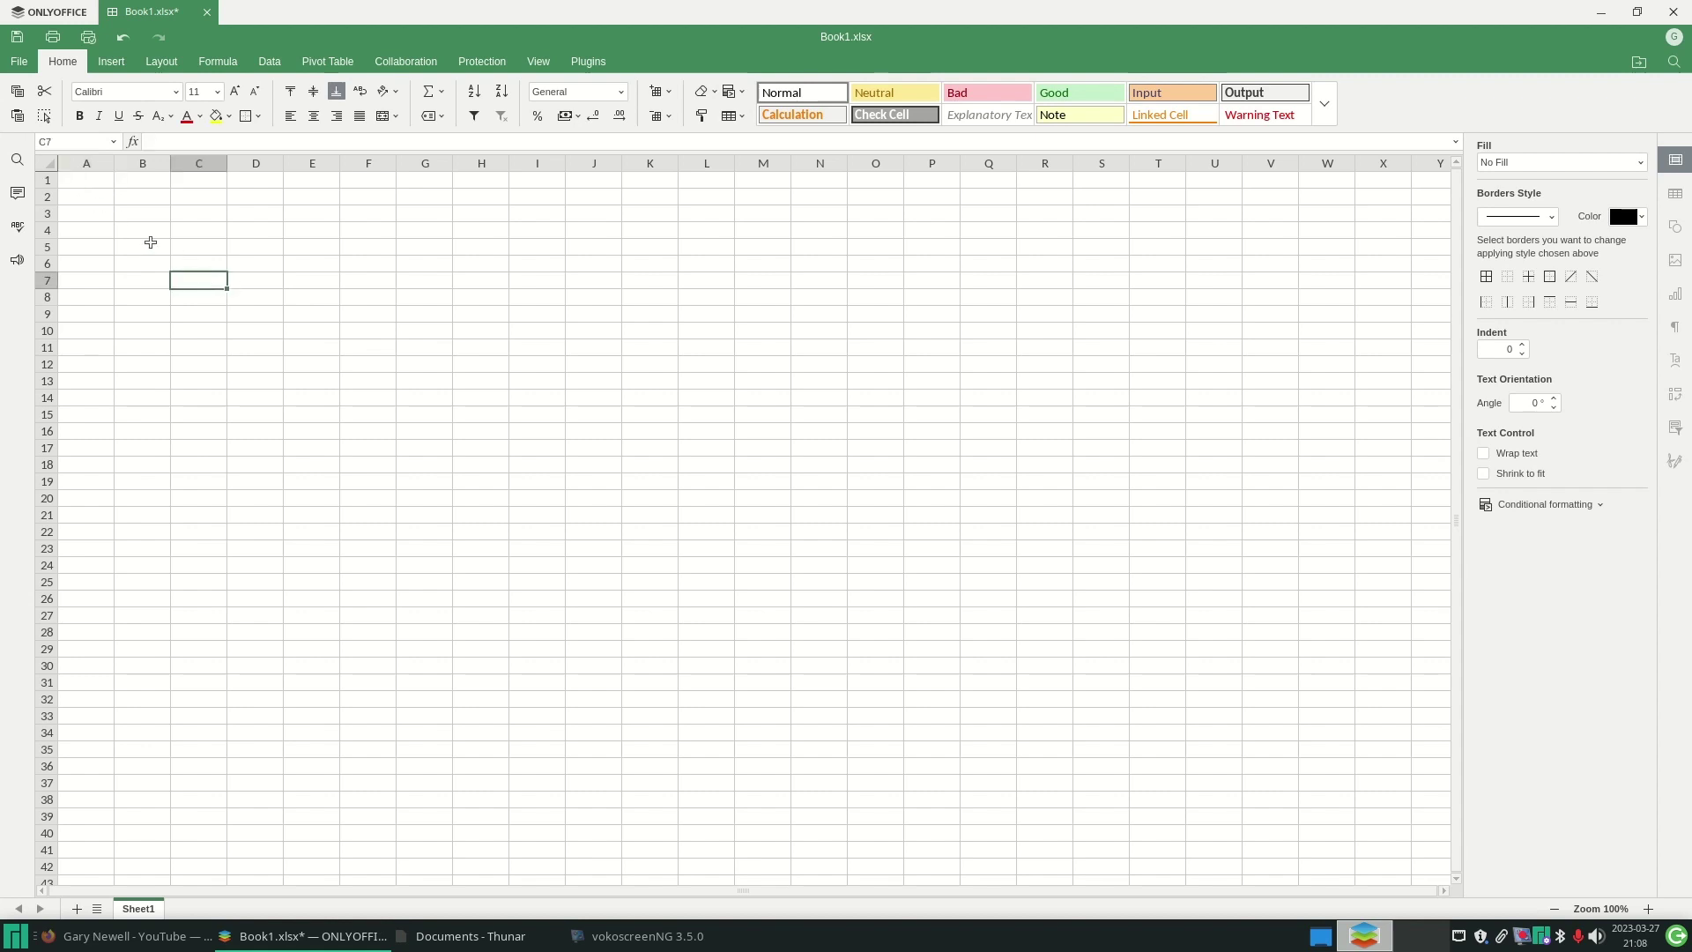
left_click(90, 179)
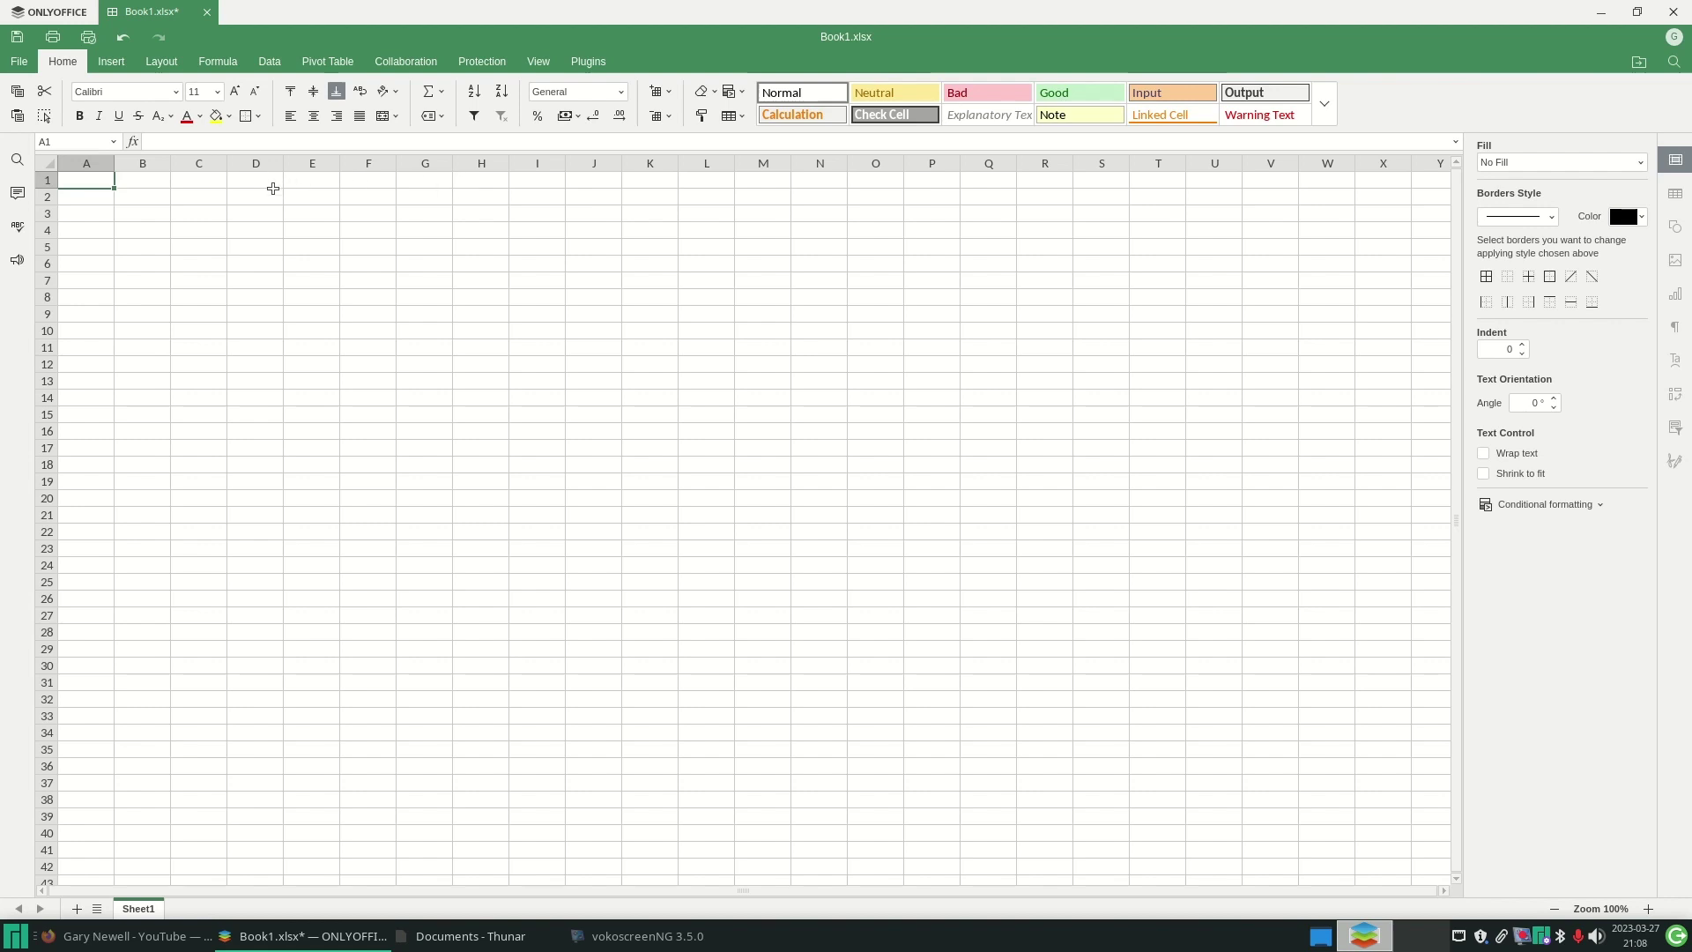
- Enter name, dept and salary headers with three employees earning 10000, 12999 and 30000
type("name")
key("Tab")
type("dept")
key("Tab")
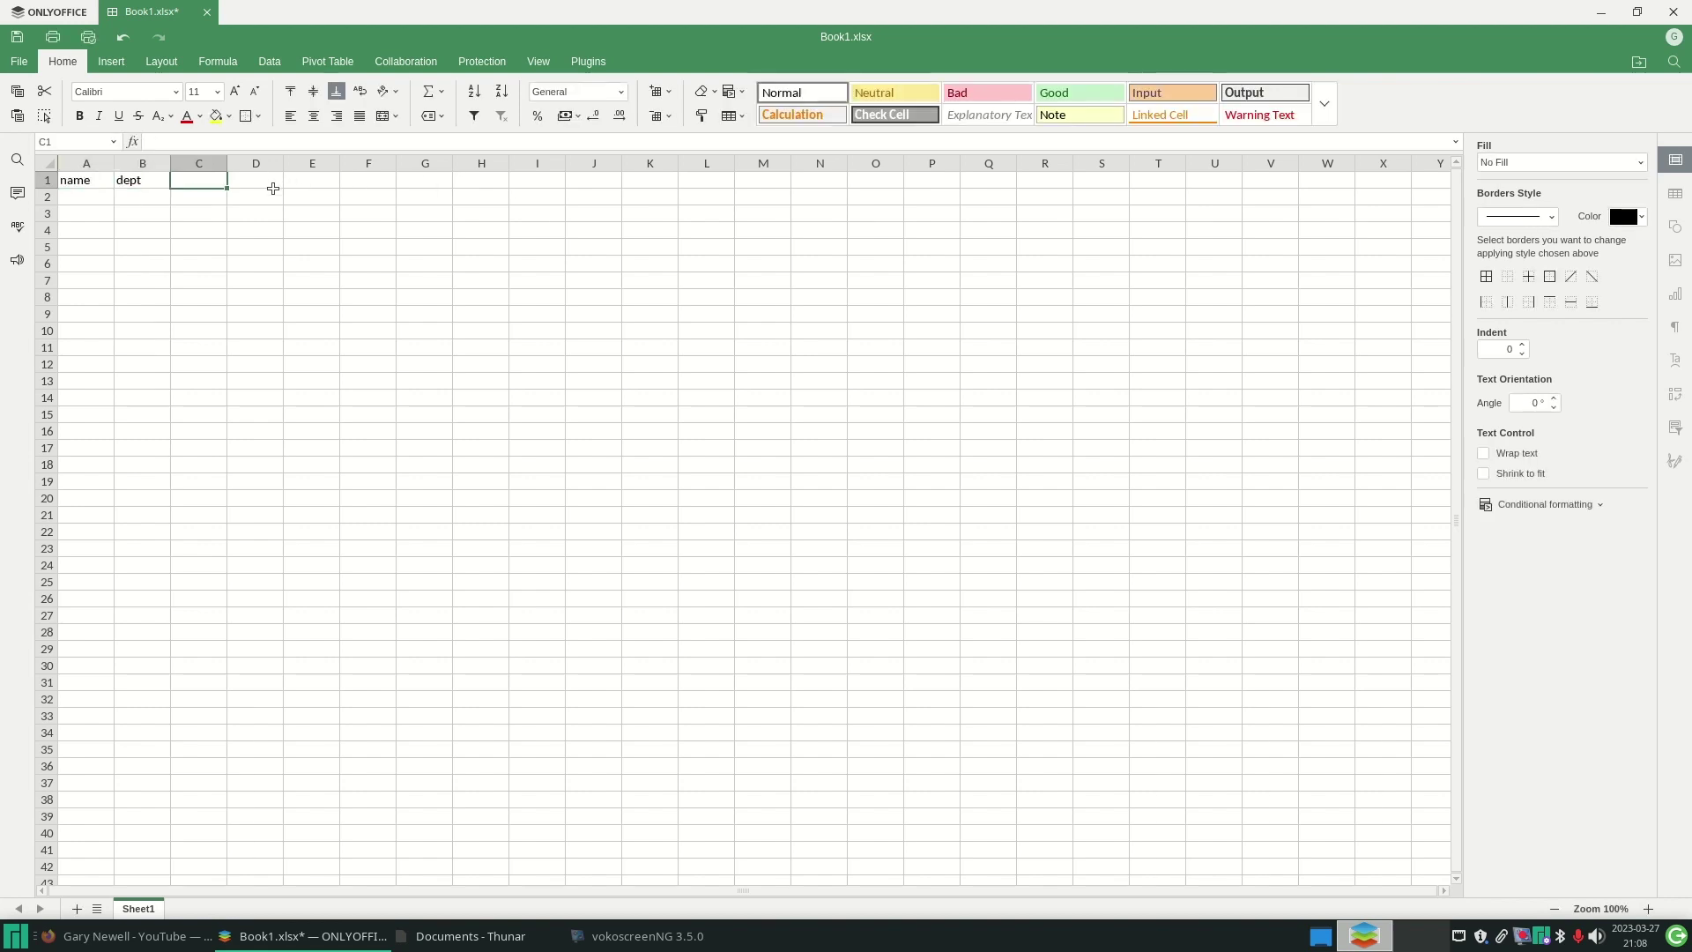
type("salary")
key("Return")
type("Tom")
key("Return")
type("Susan")
type("10000")
key("Return")
type("12999")
key("Return")
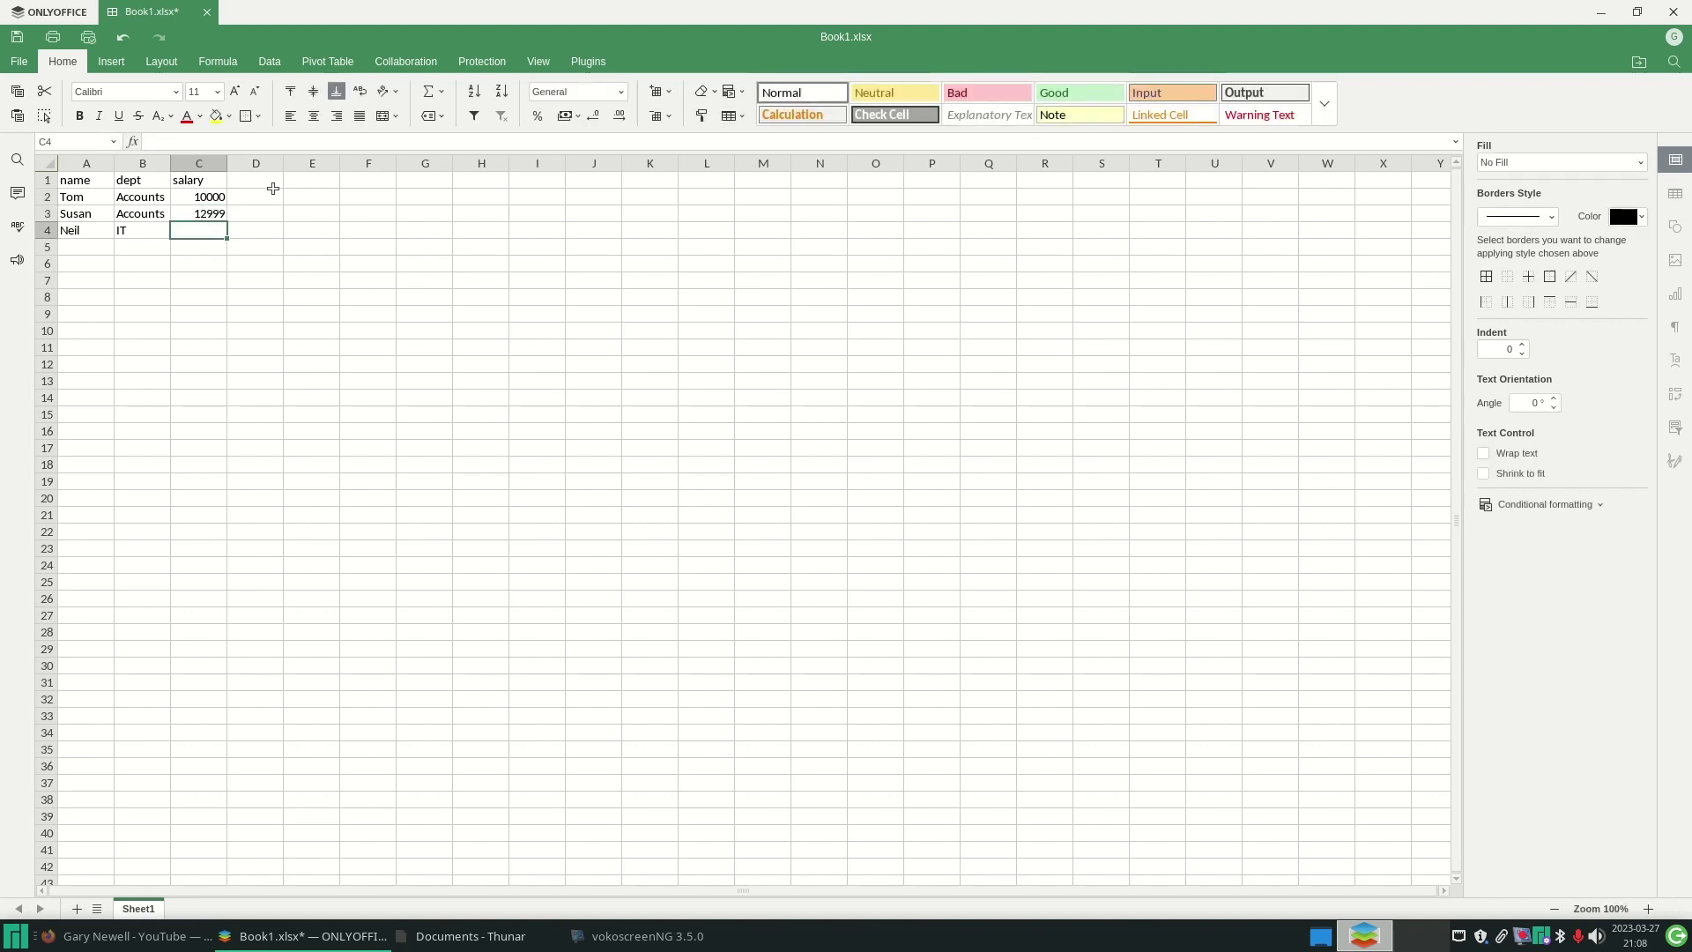
type("30000")
key("Return")
- Select the whole salary table and open the Data tab's Get Data options
left_click(328, 62)
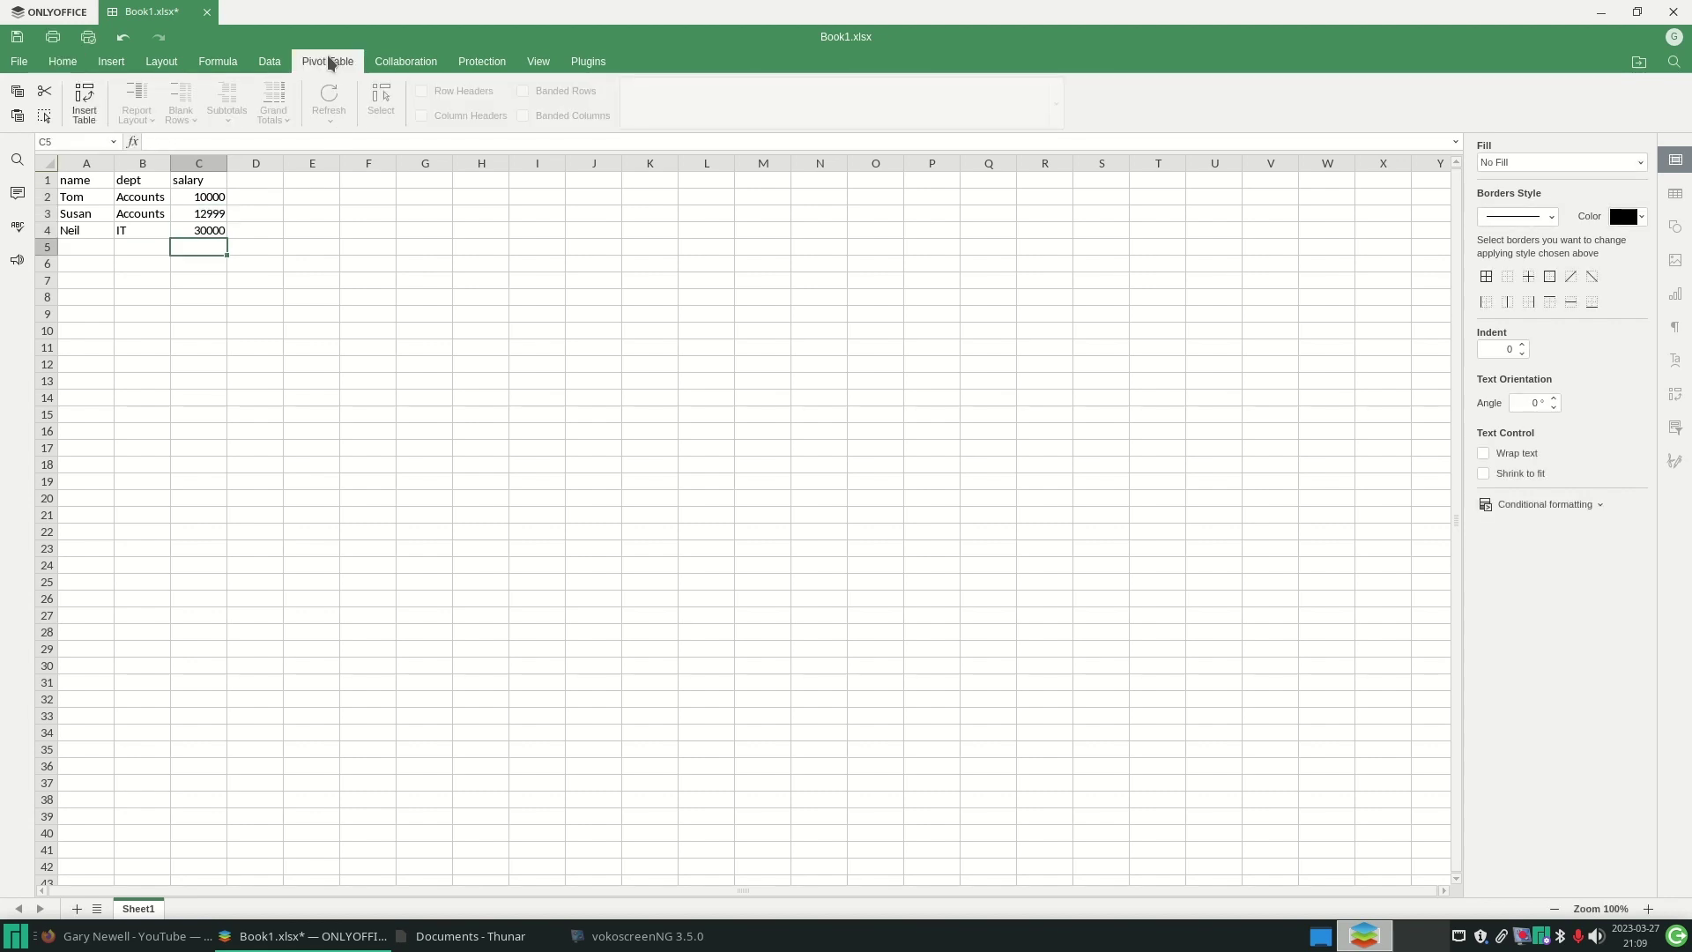
left_click(270, 62)
key("ctrl+a")
left_click(85, 104)
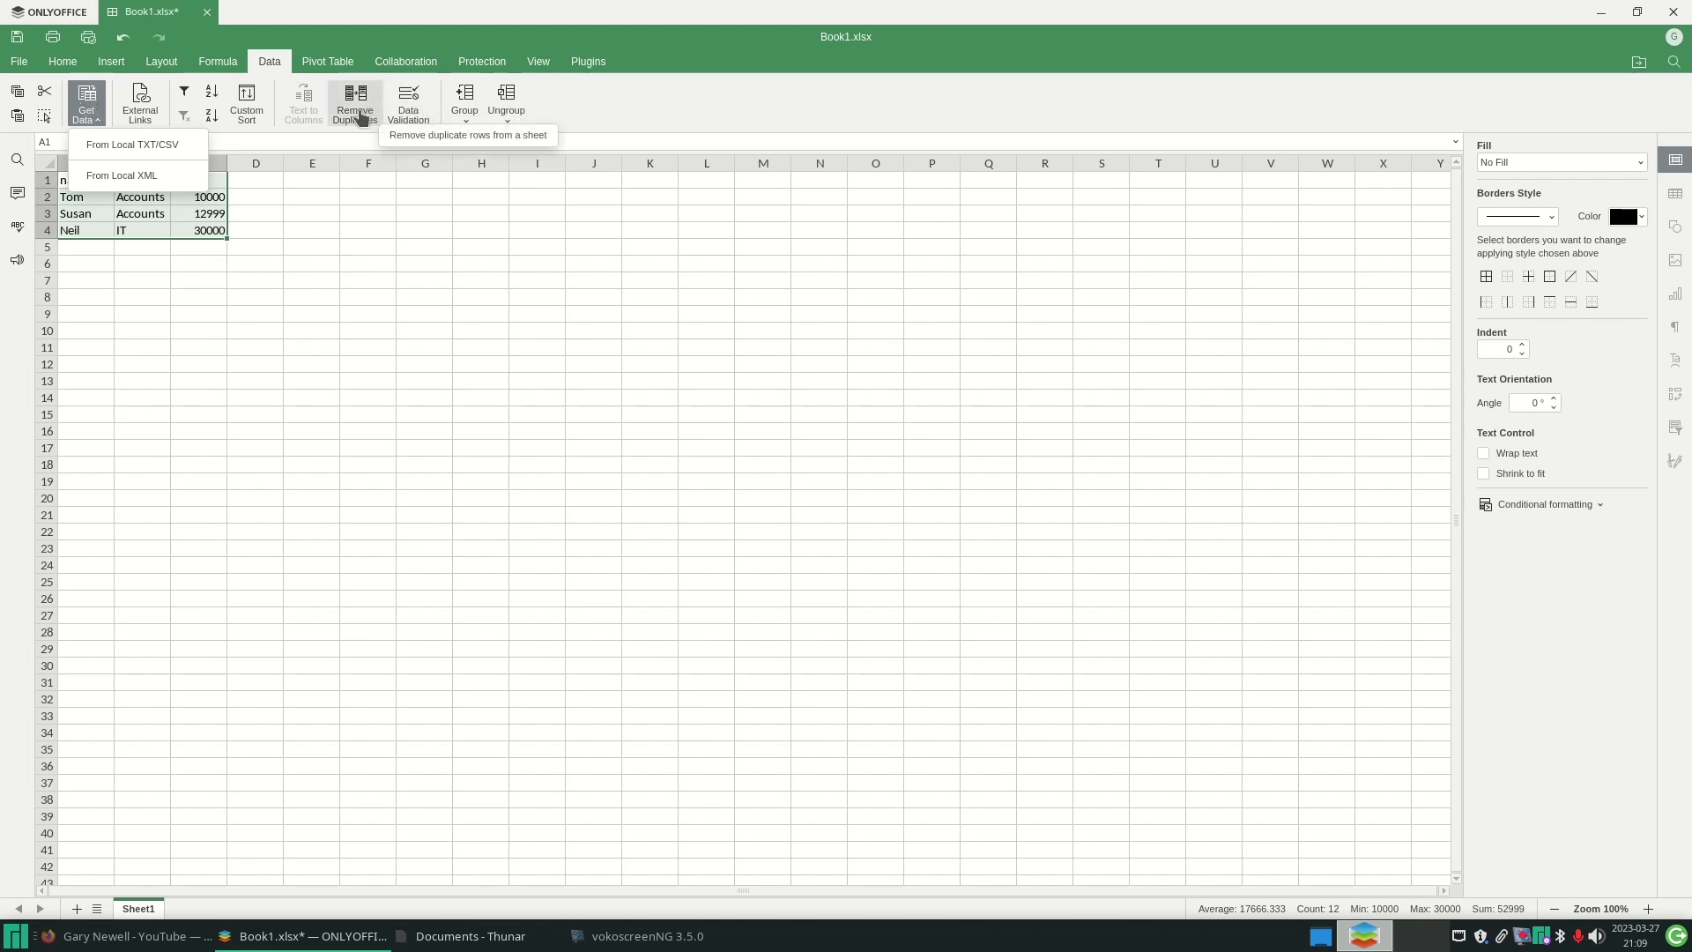
- Insert a pivot table on a new sheet showing Average salary grouped by dept
left_click(323, 64)
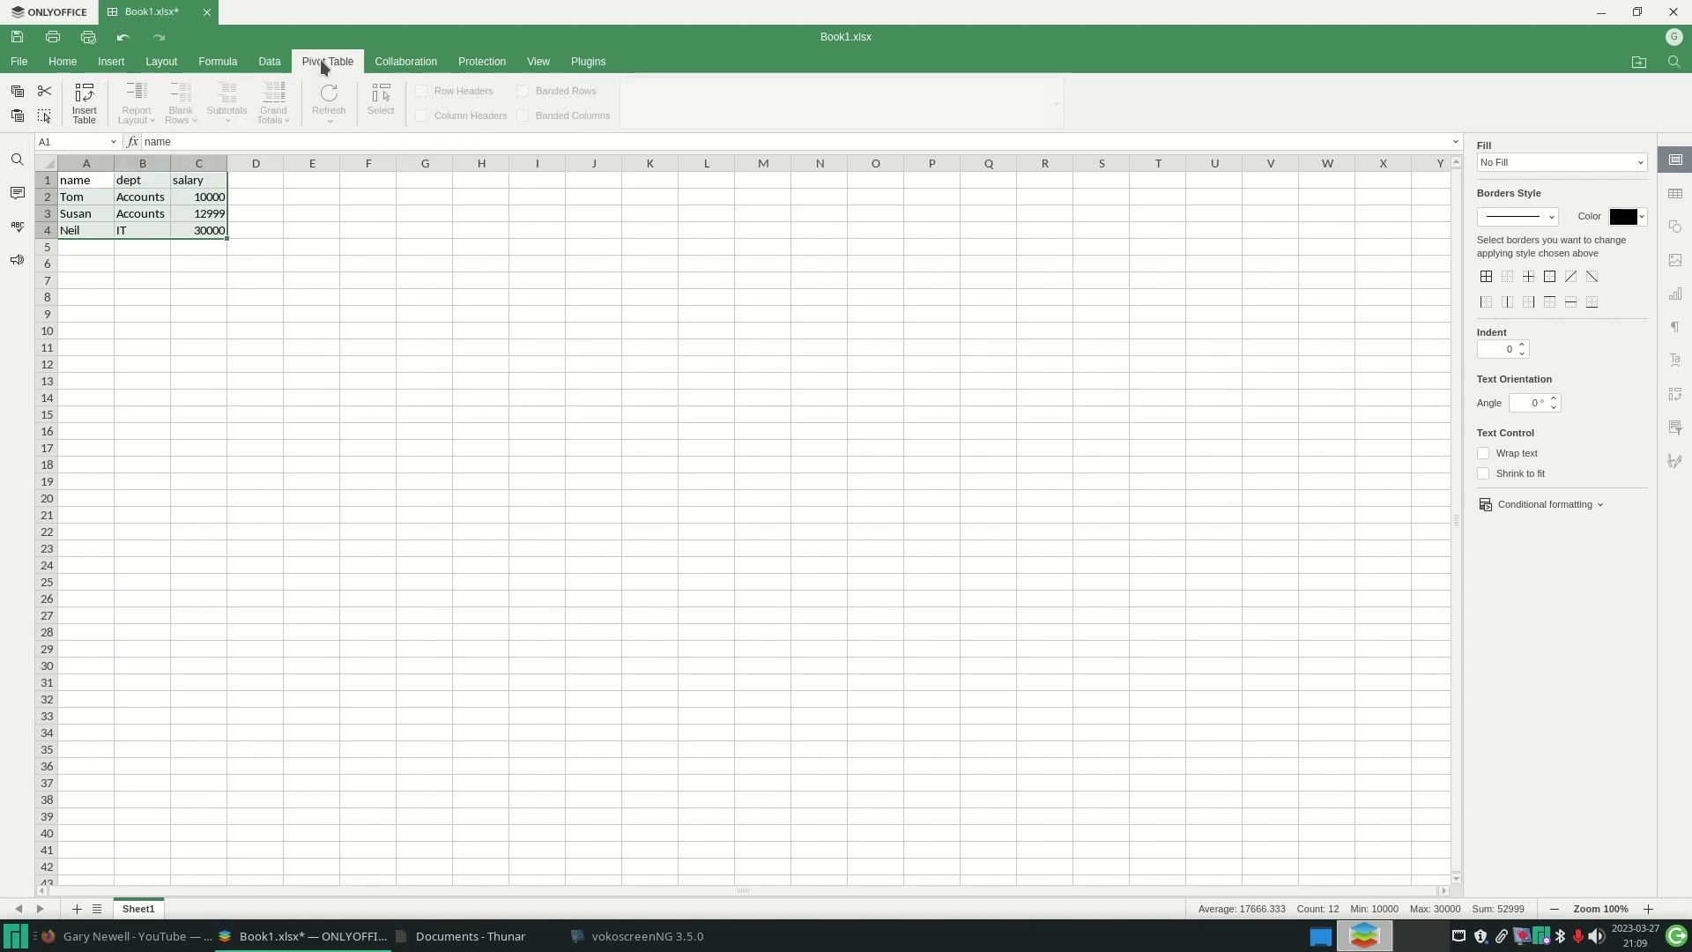
left_click(81, 103)
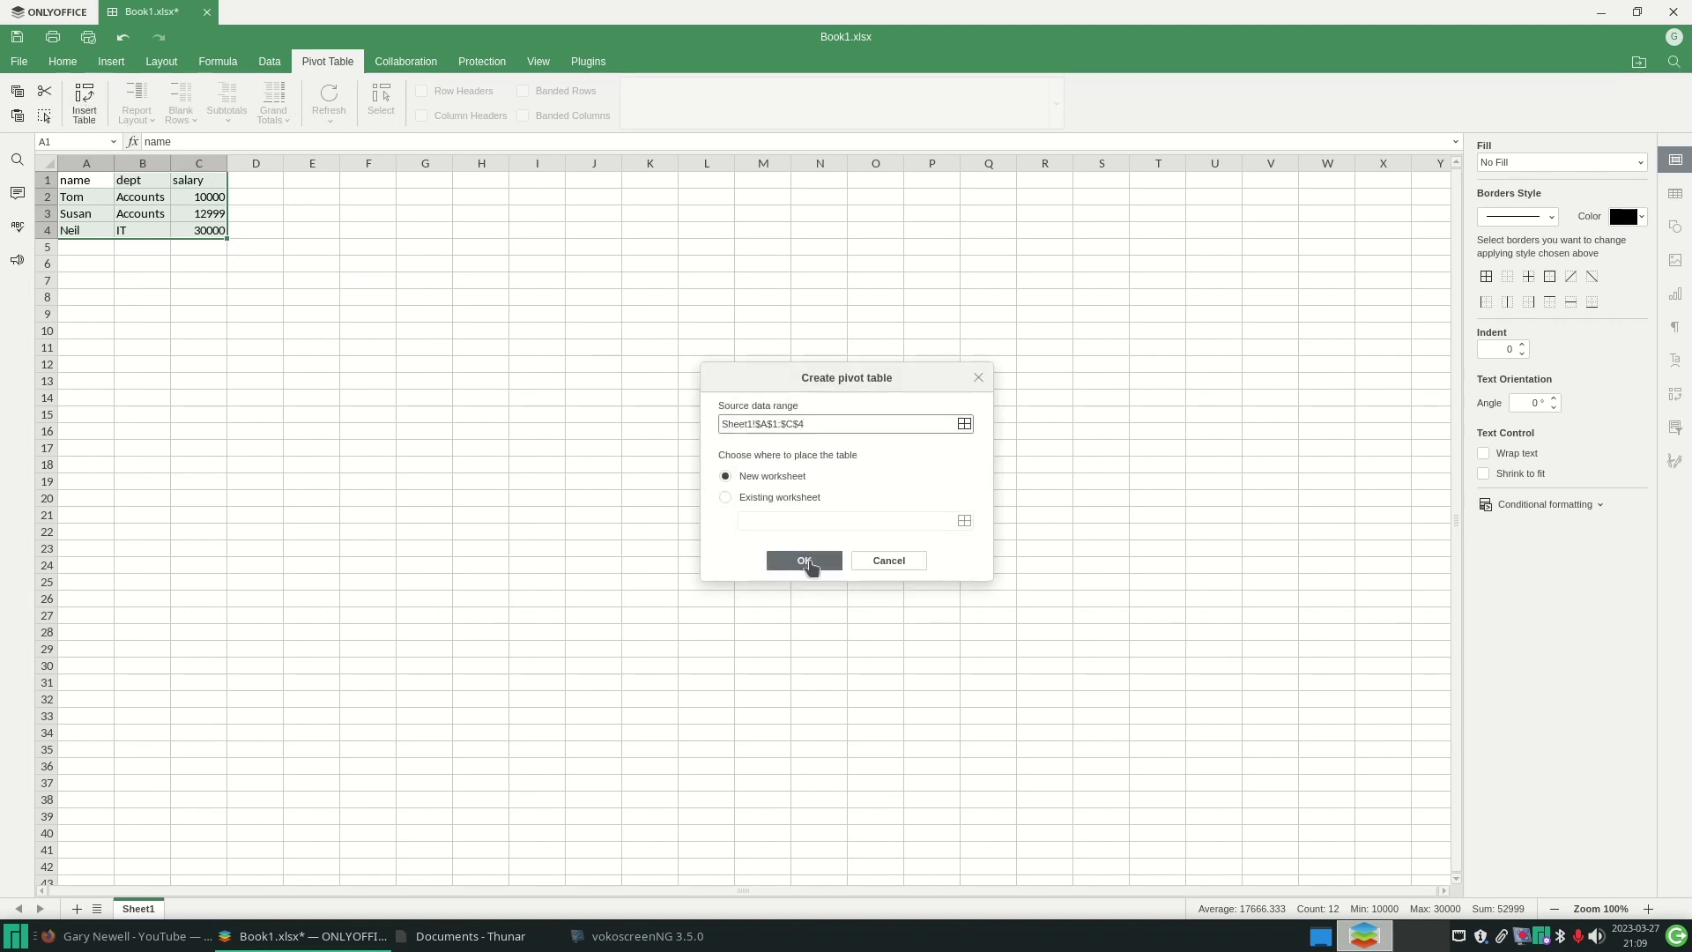
left_click(808, 562)
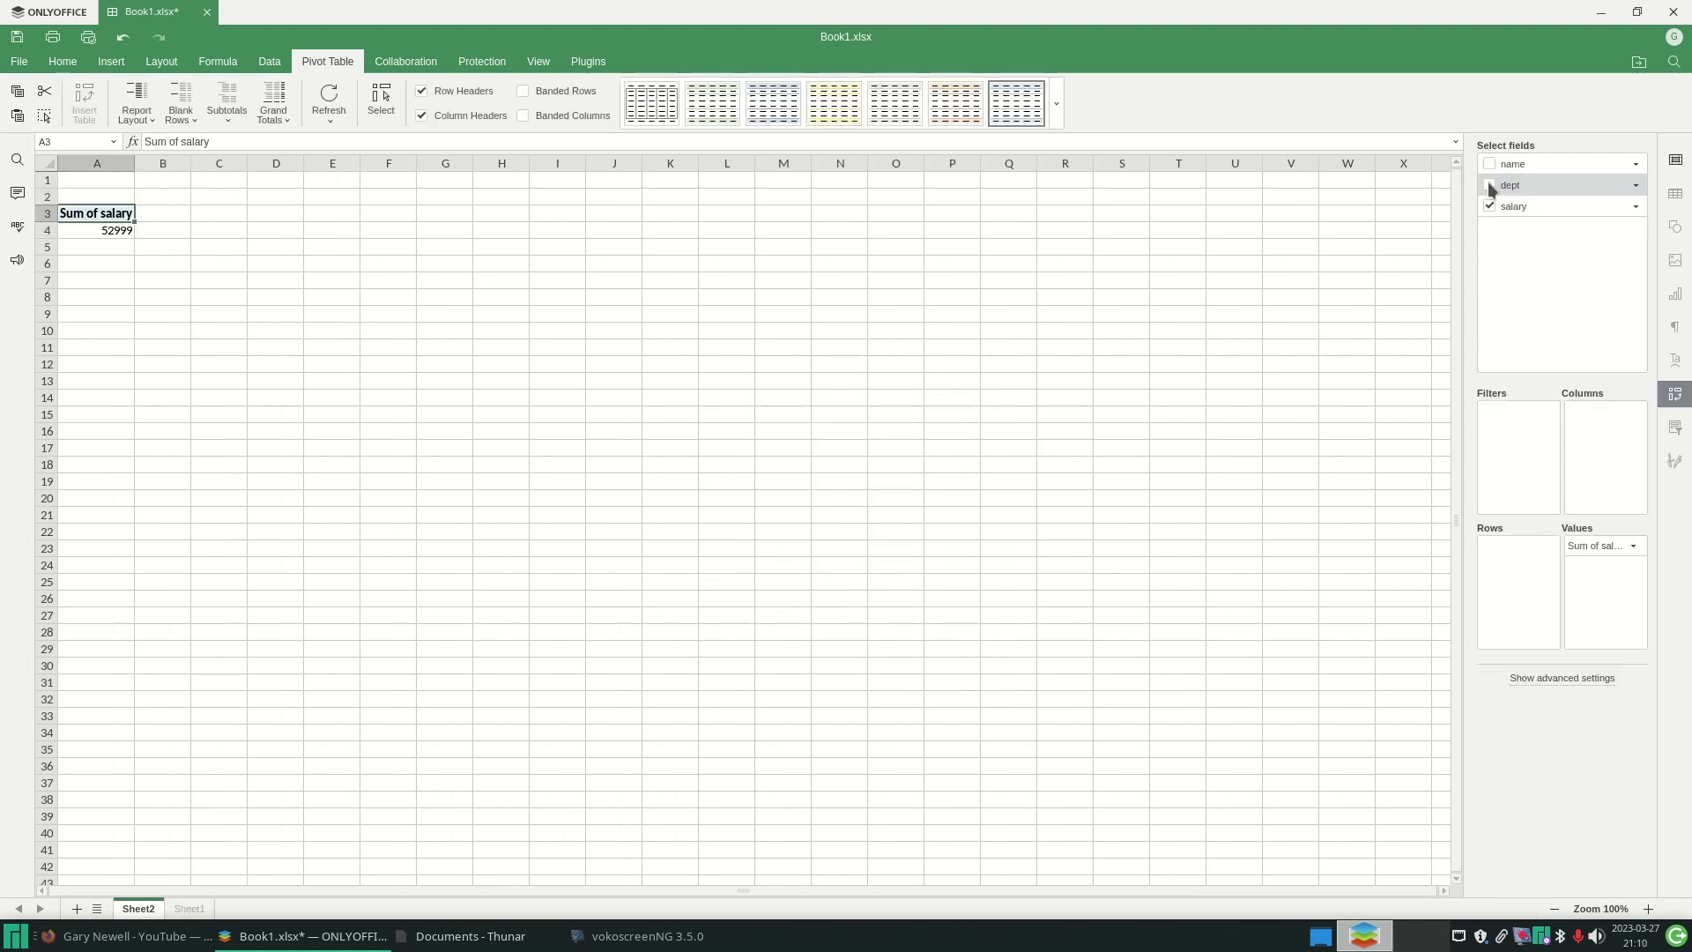
left_click(1489, 186)
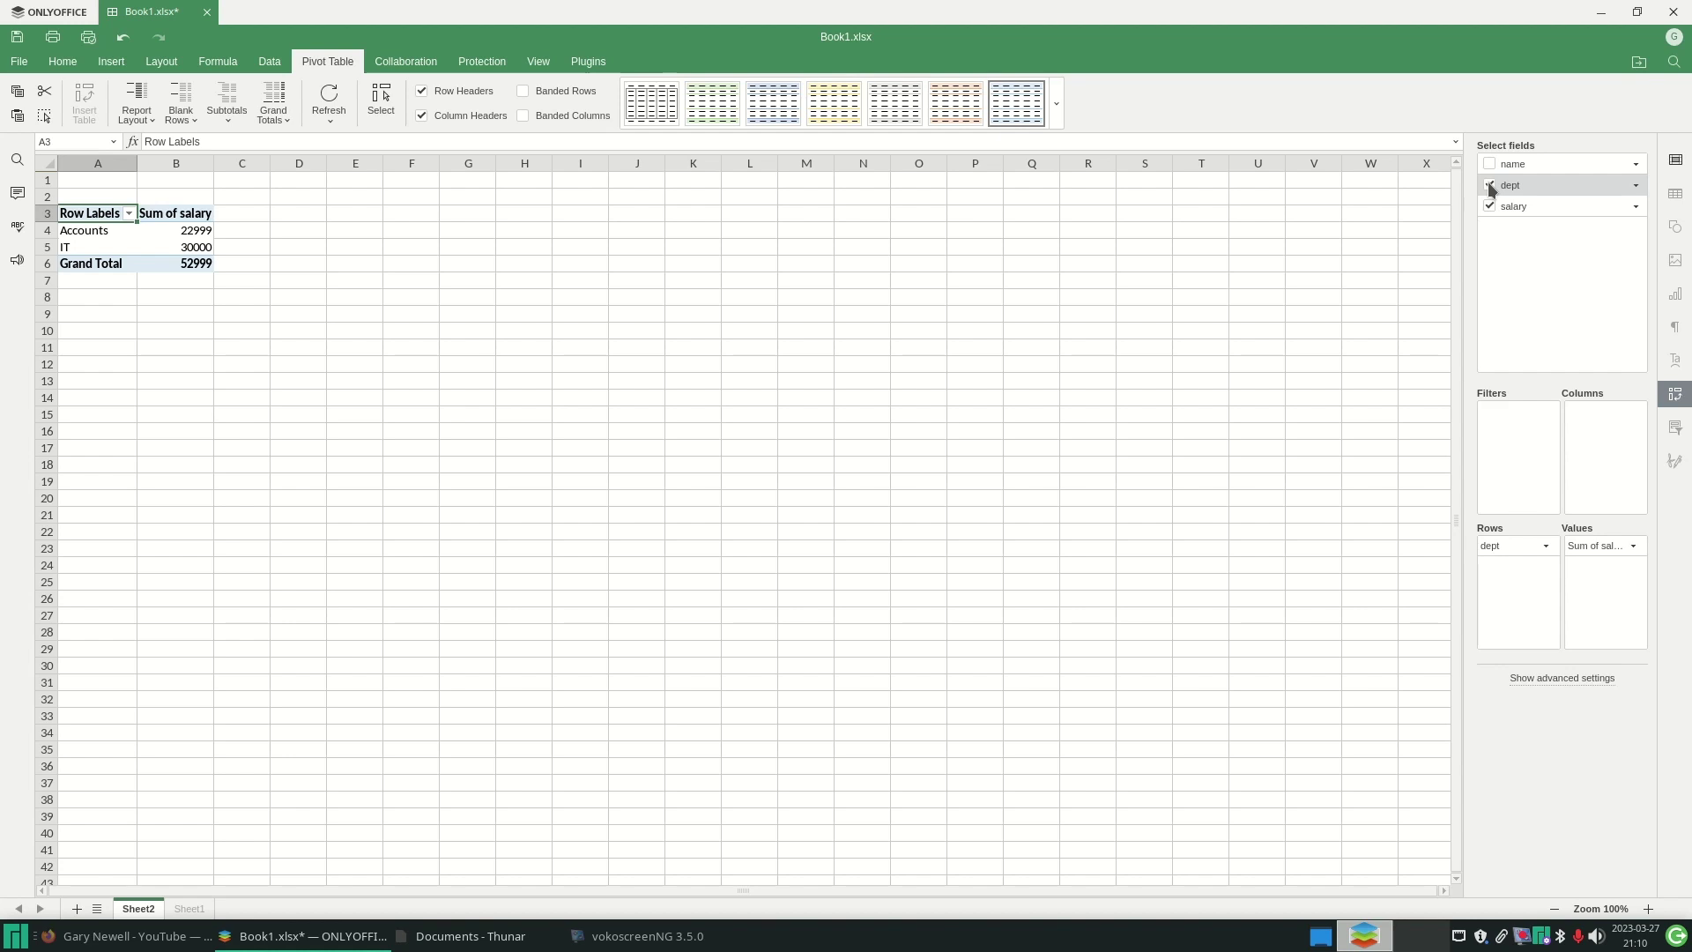
left_click(1635, 547)
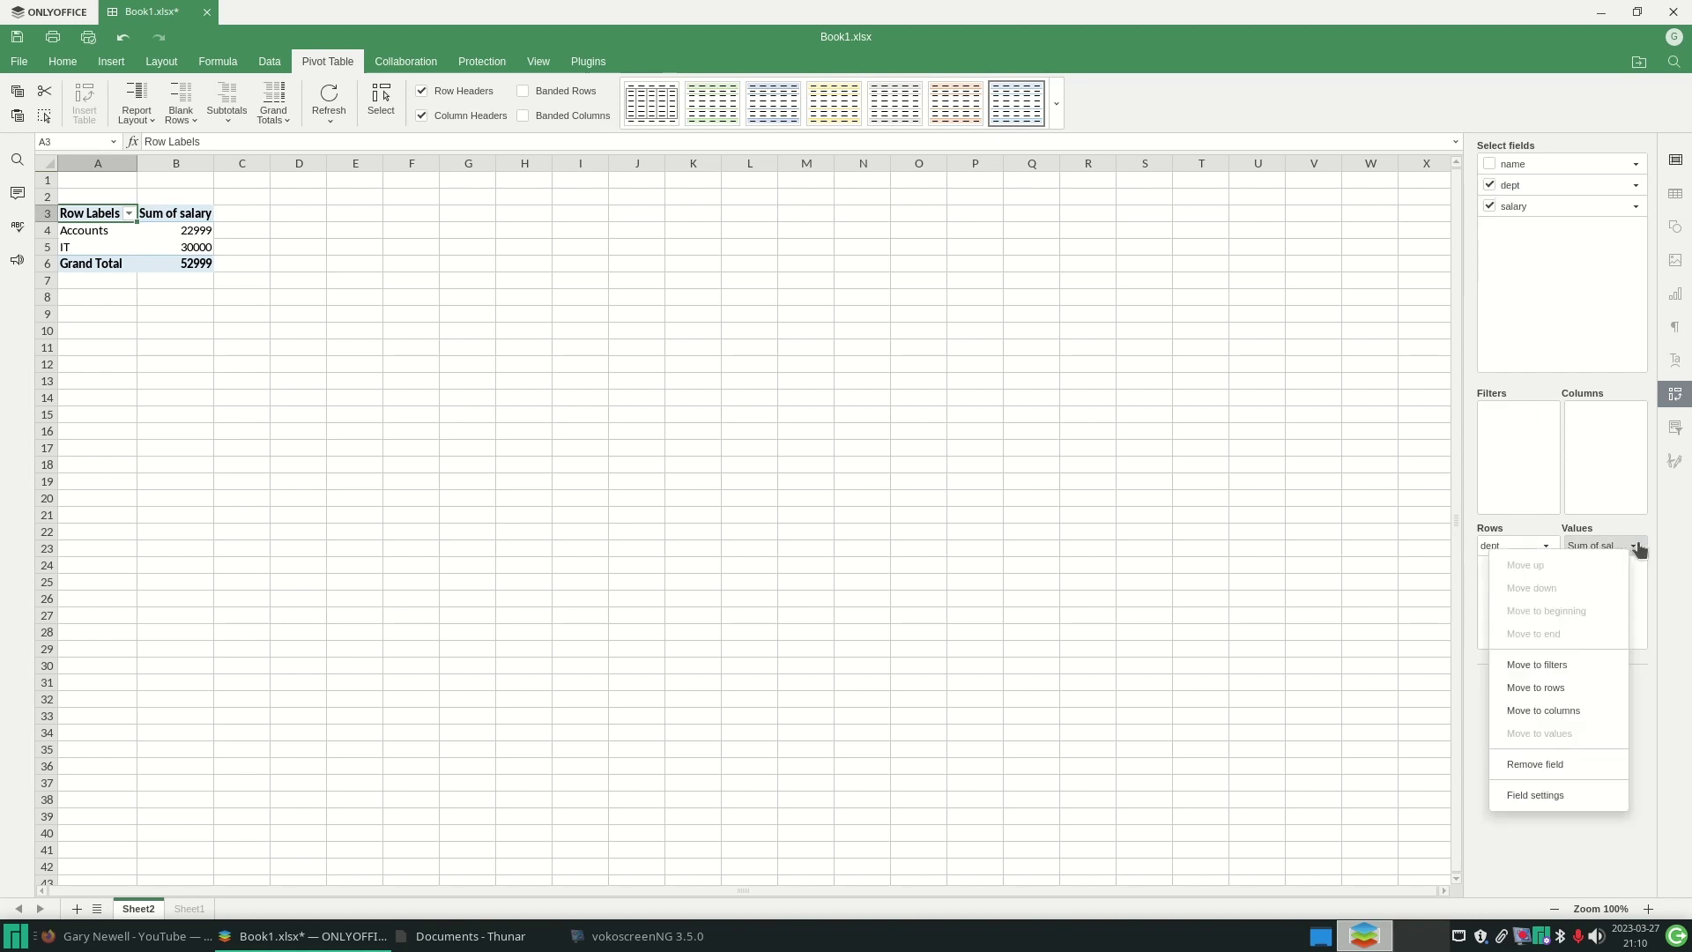
left_click(1555, 798)
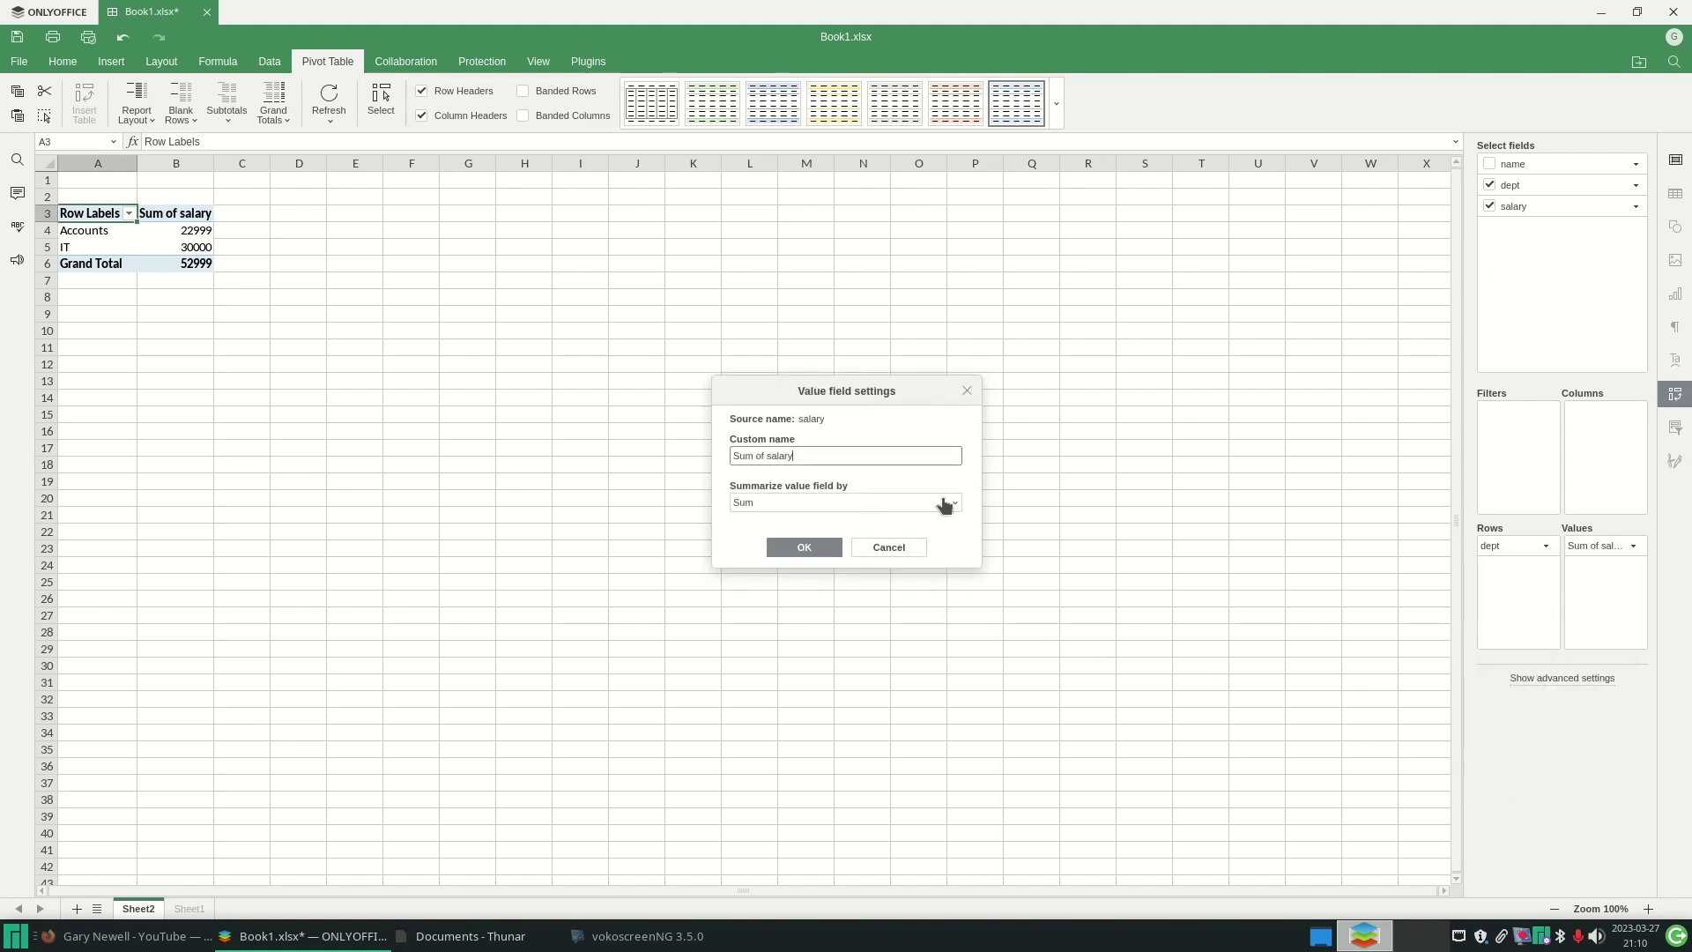
left_click(950, 503)
left_click(812, 580)
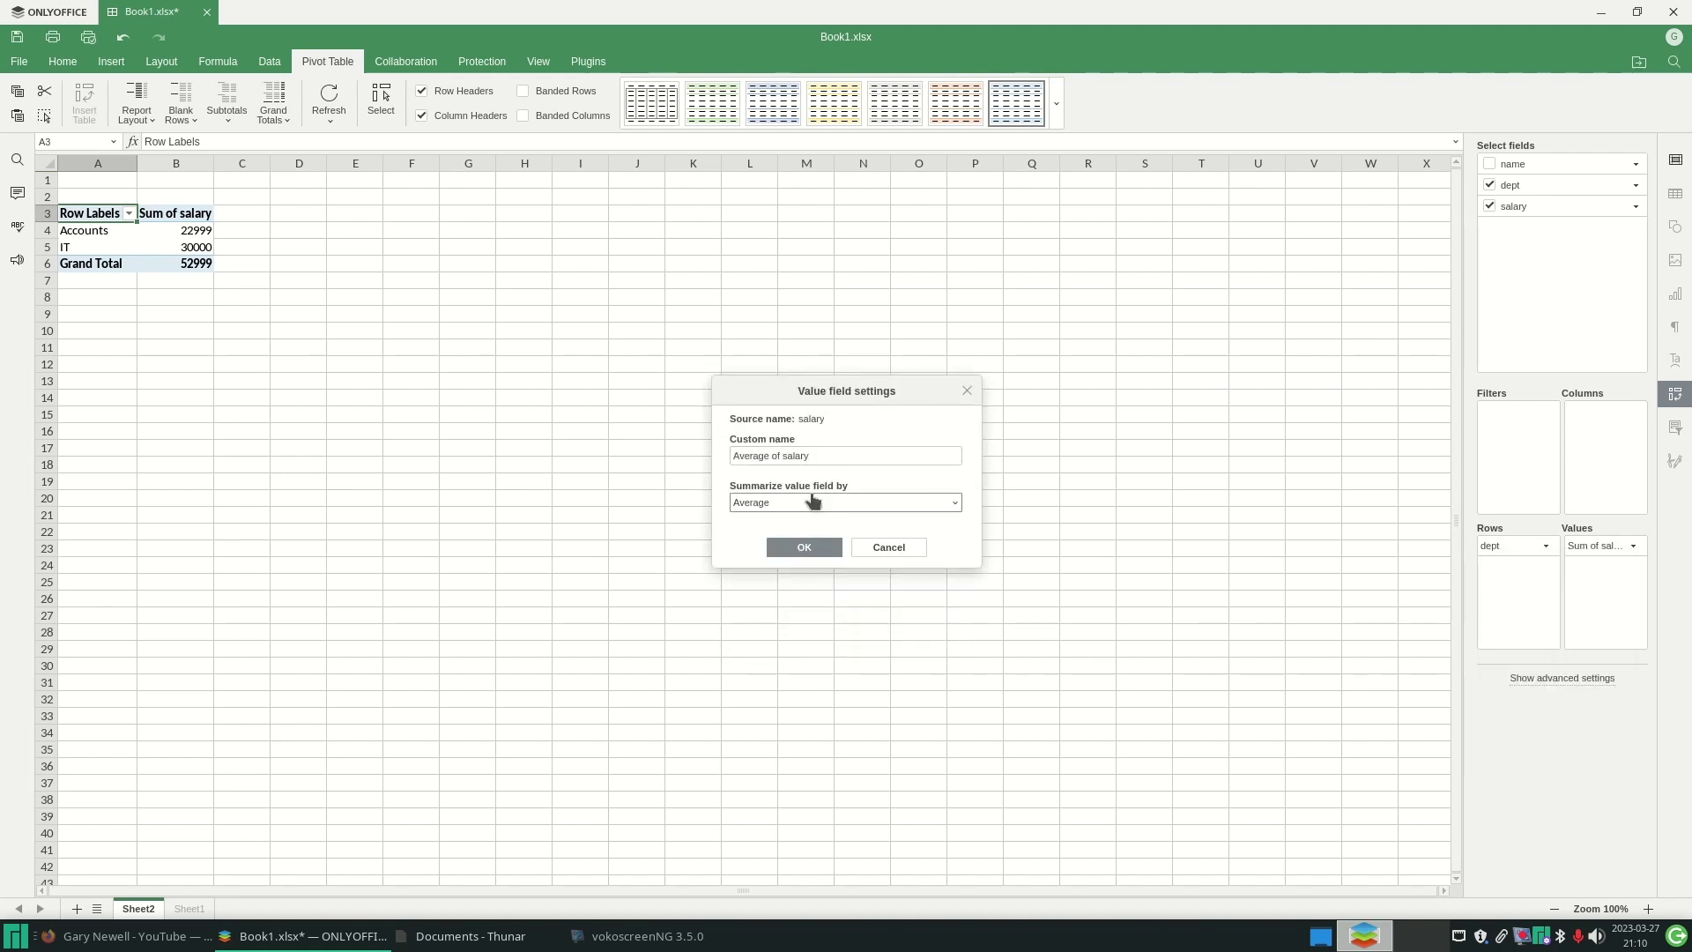
left_click(816, 550)
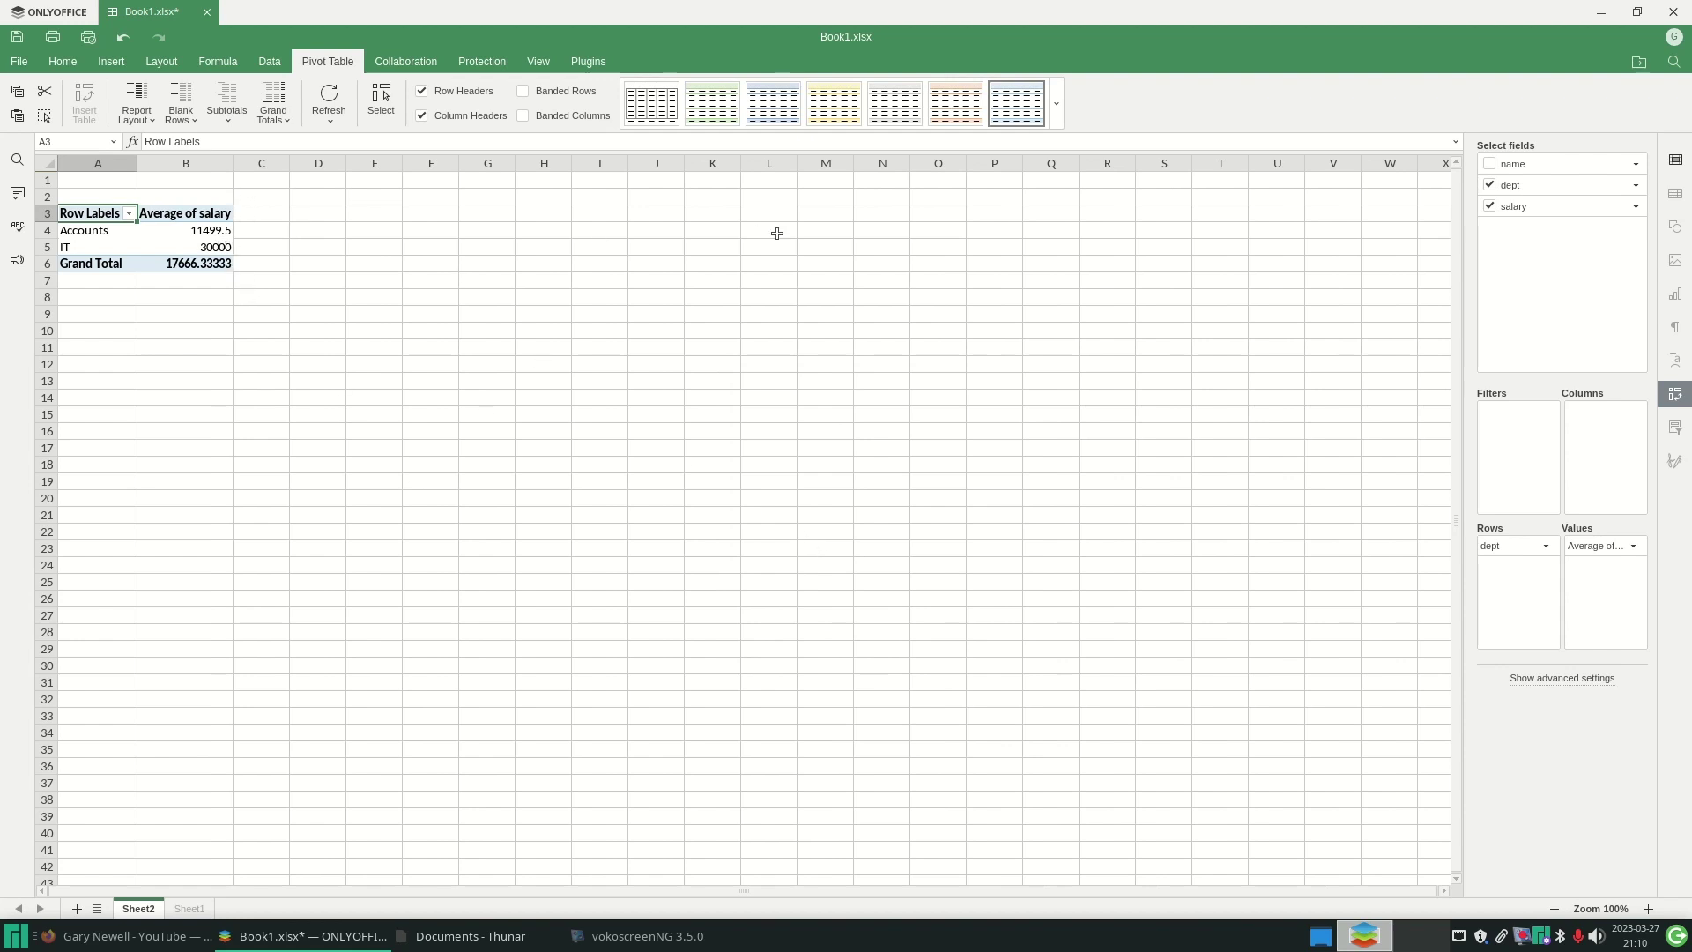
- Browse the Collaboration, Protection, View, Plugins, Formula and Data tabs, then close Book1.xlsx unsaved
left_click(410, 62)
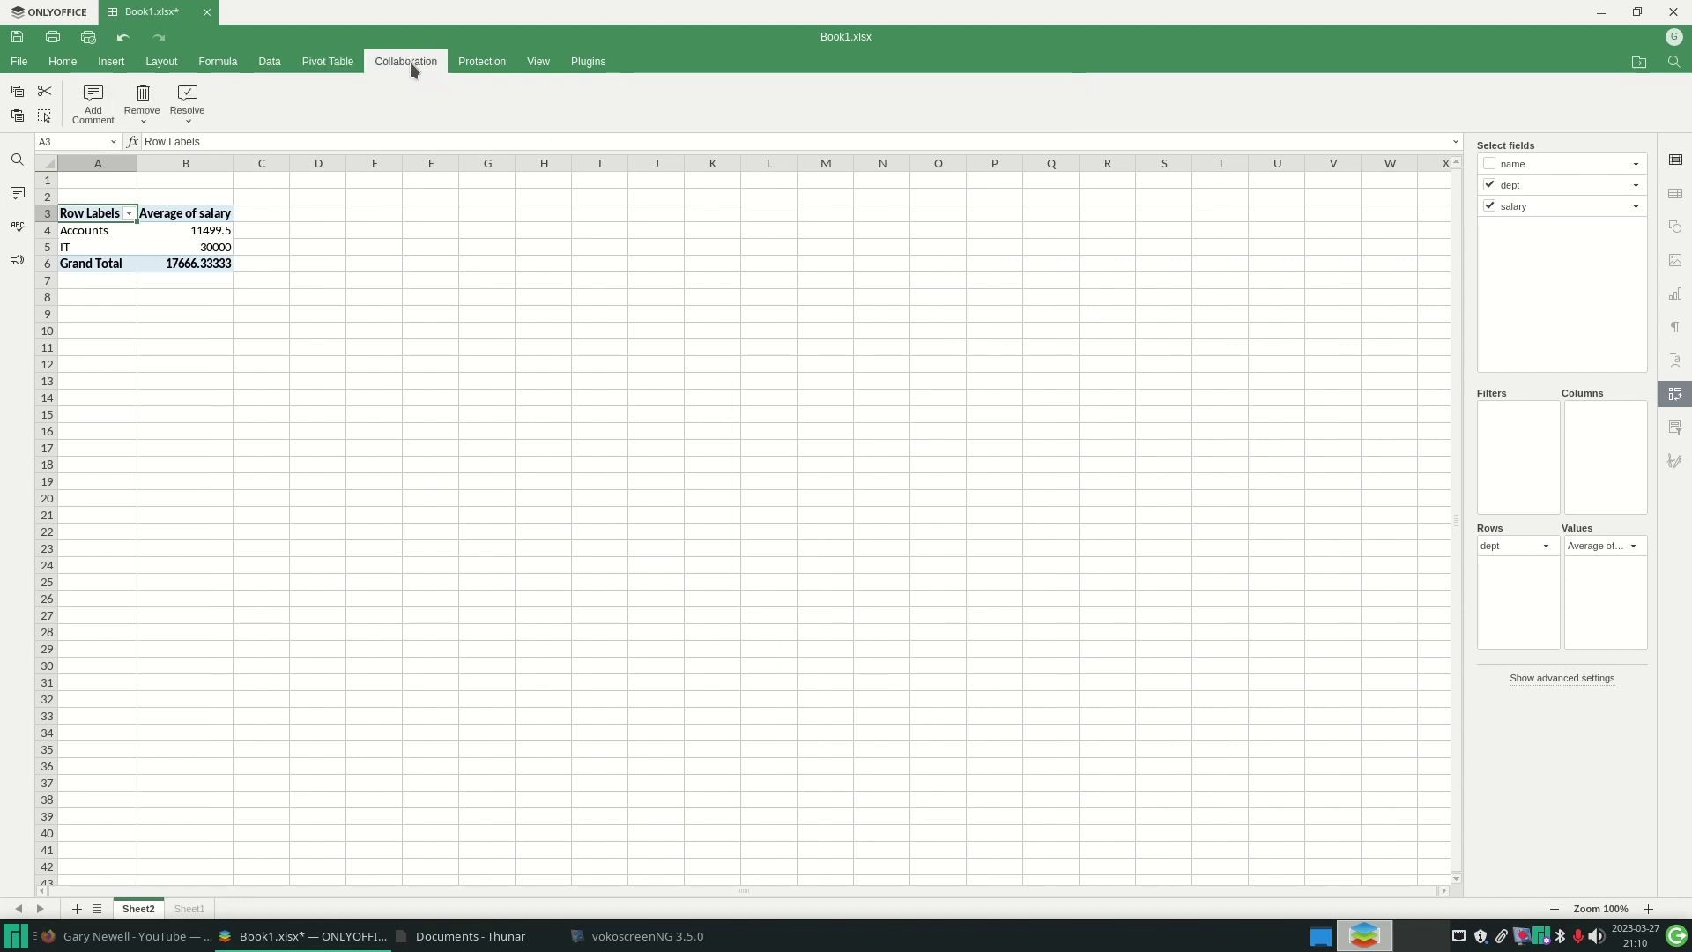
left_click(485, 62)
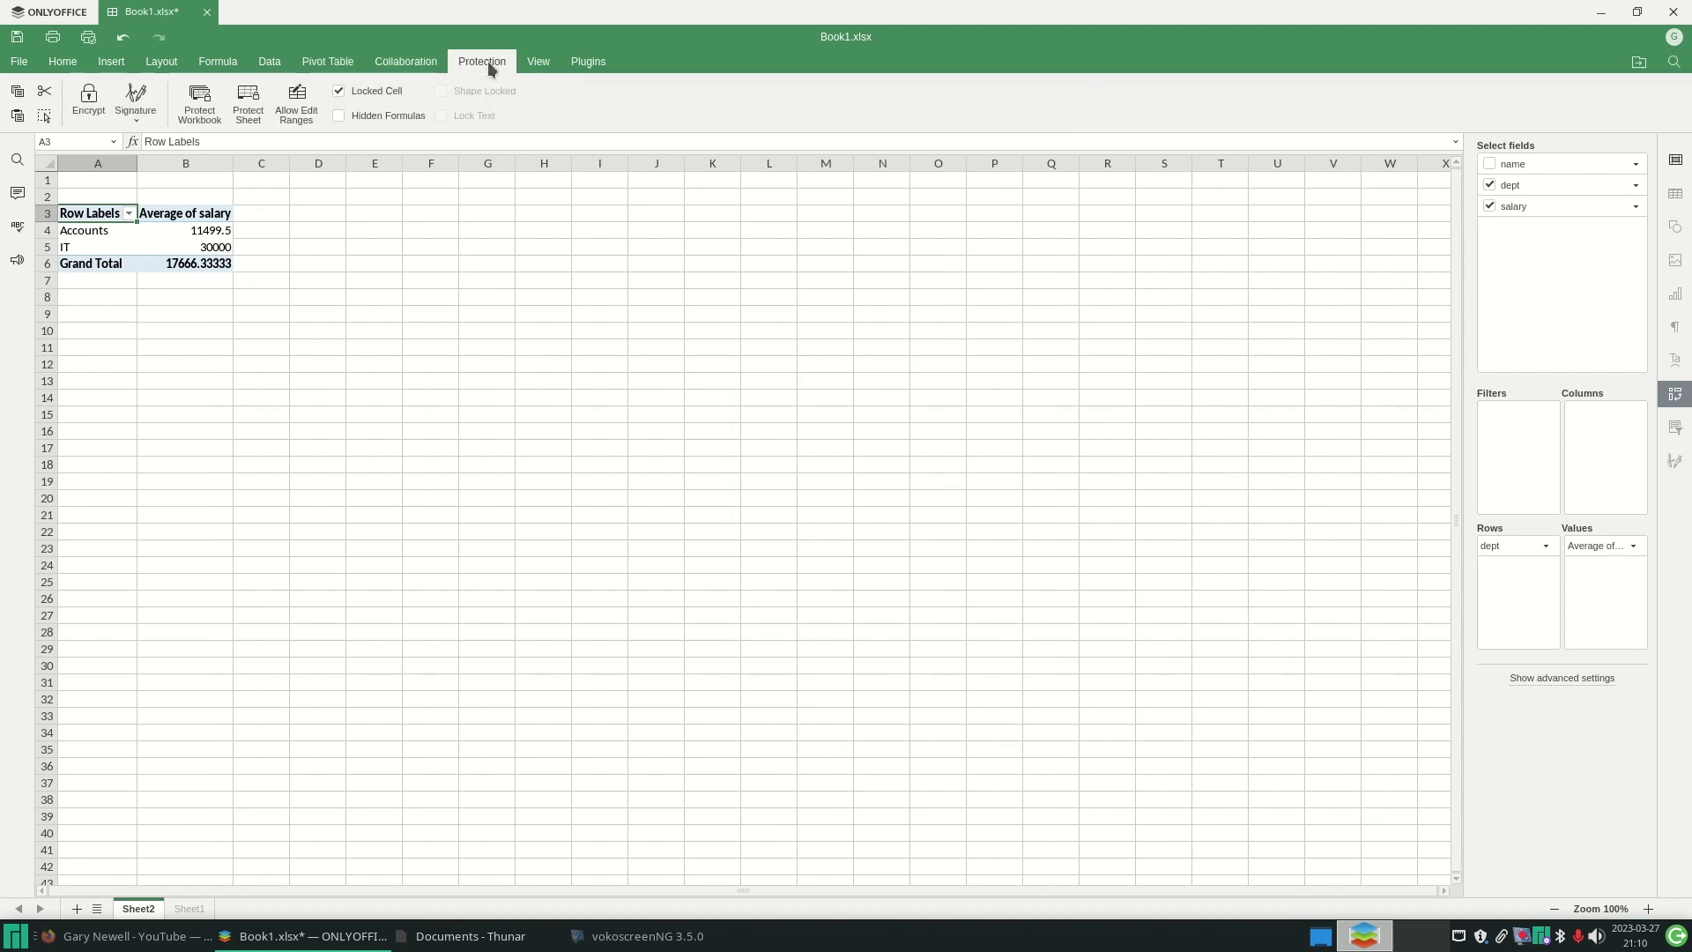
left_click(540, 63)
left_click(603, 63)
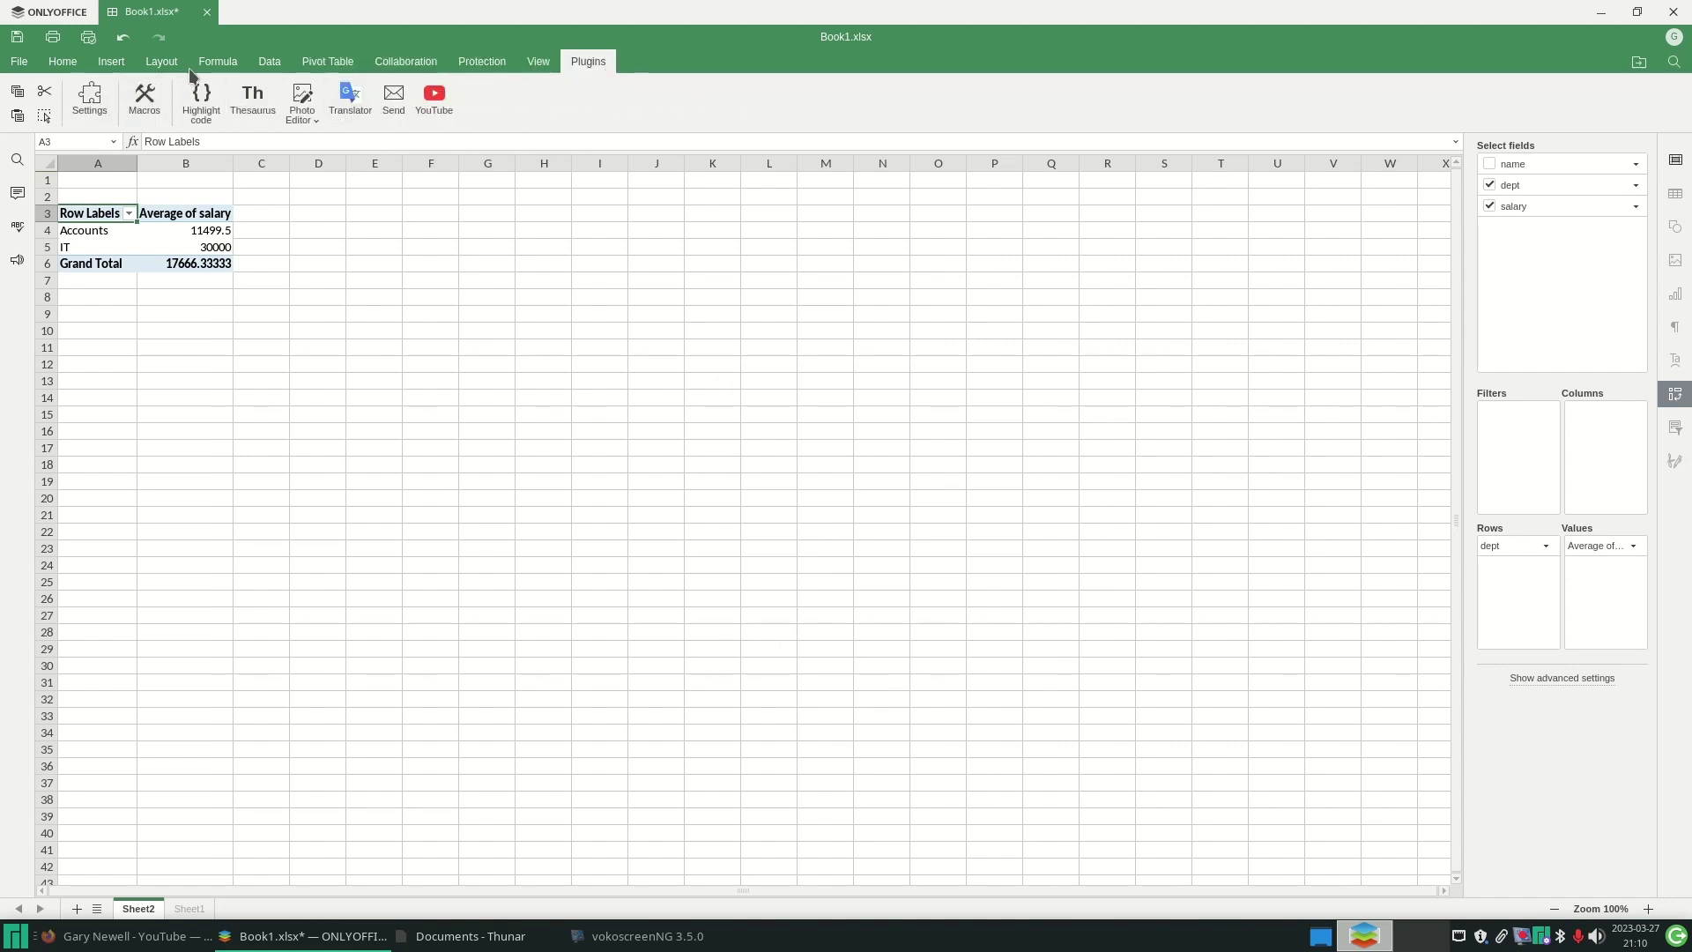
left_click(218, 62)
left_click(270, 62)
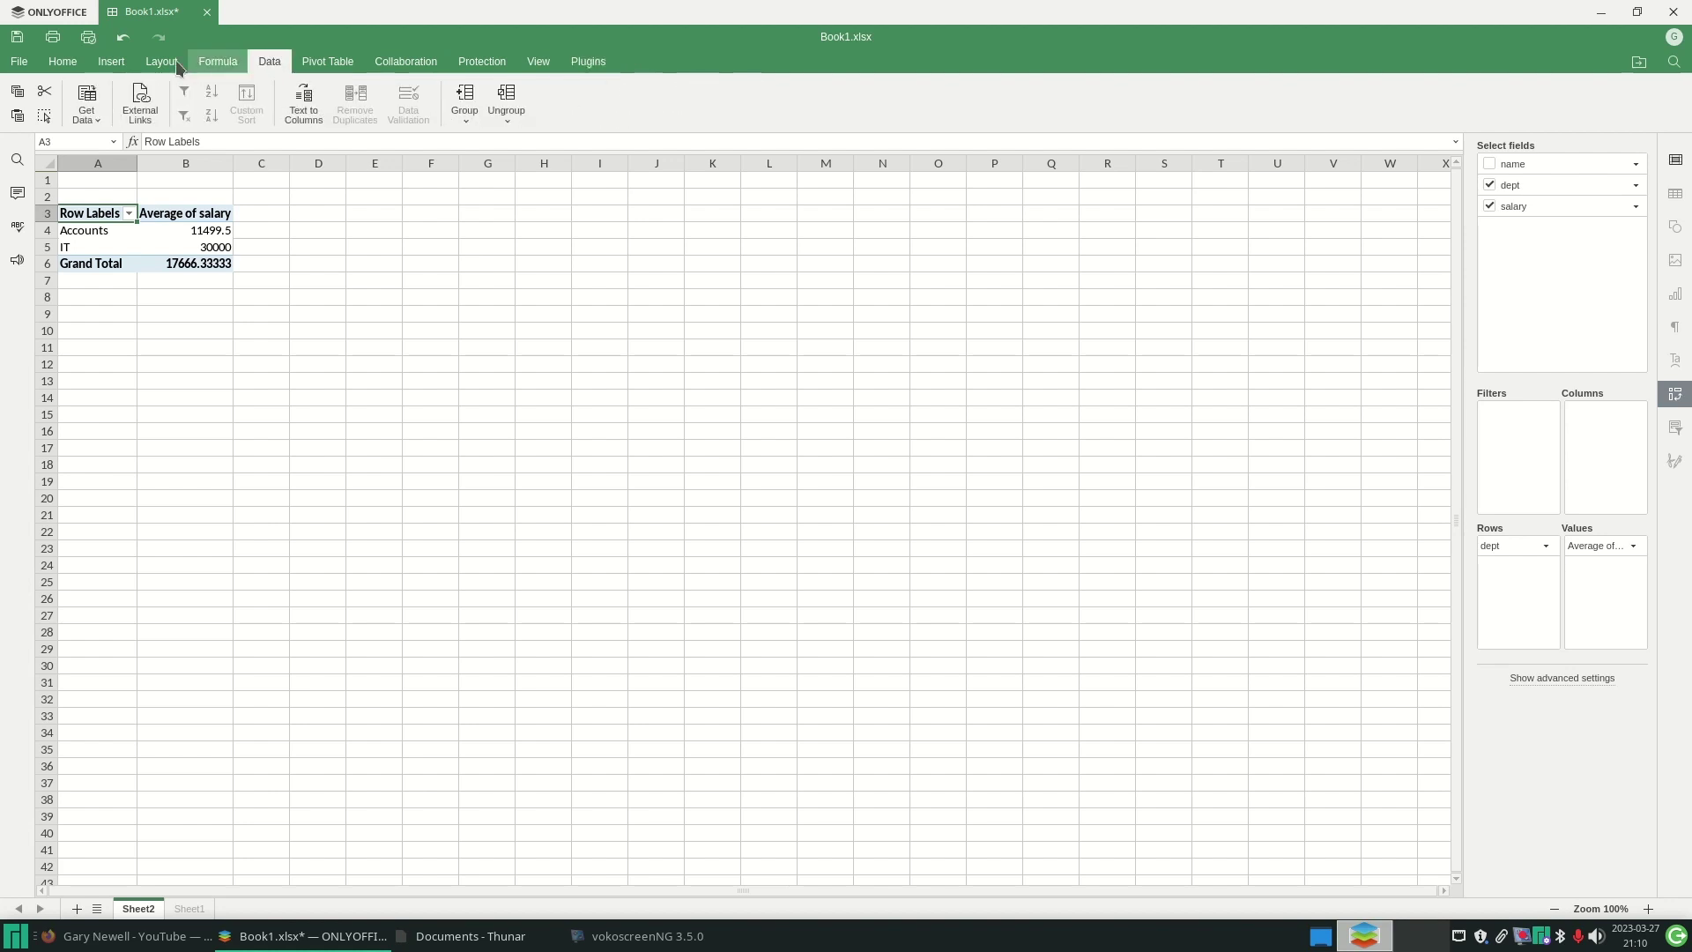
left_click(16, 61)
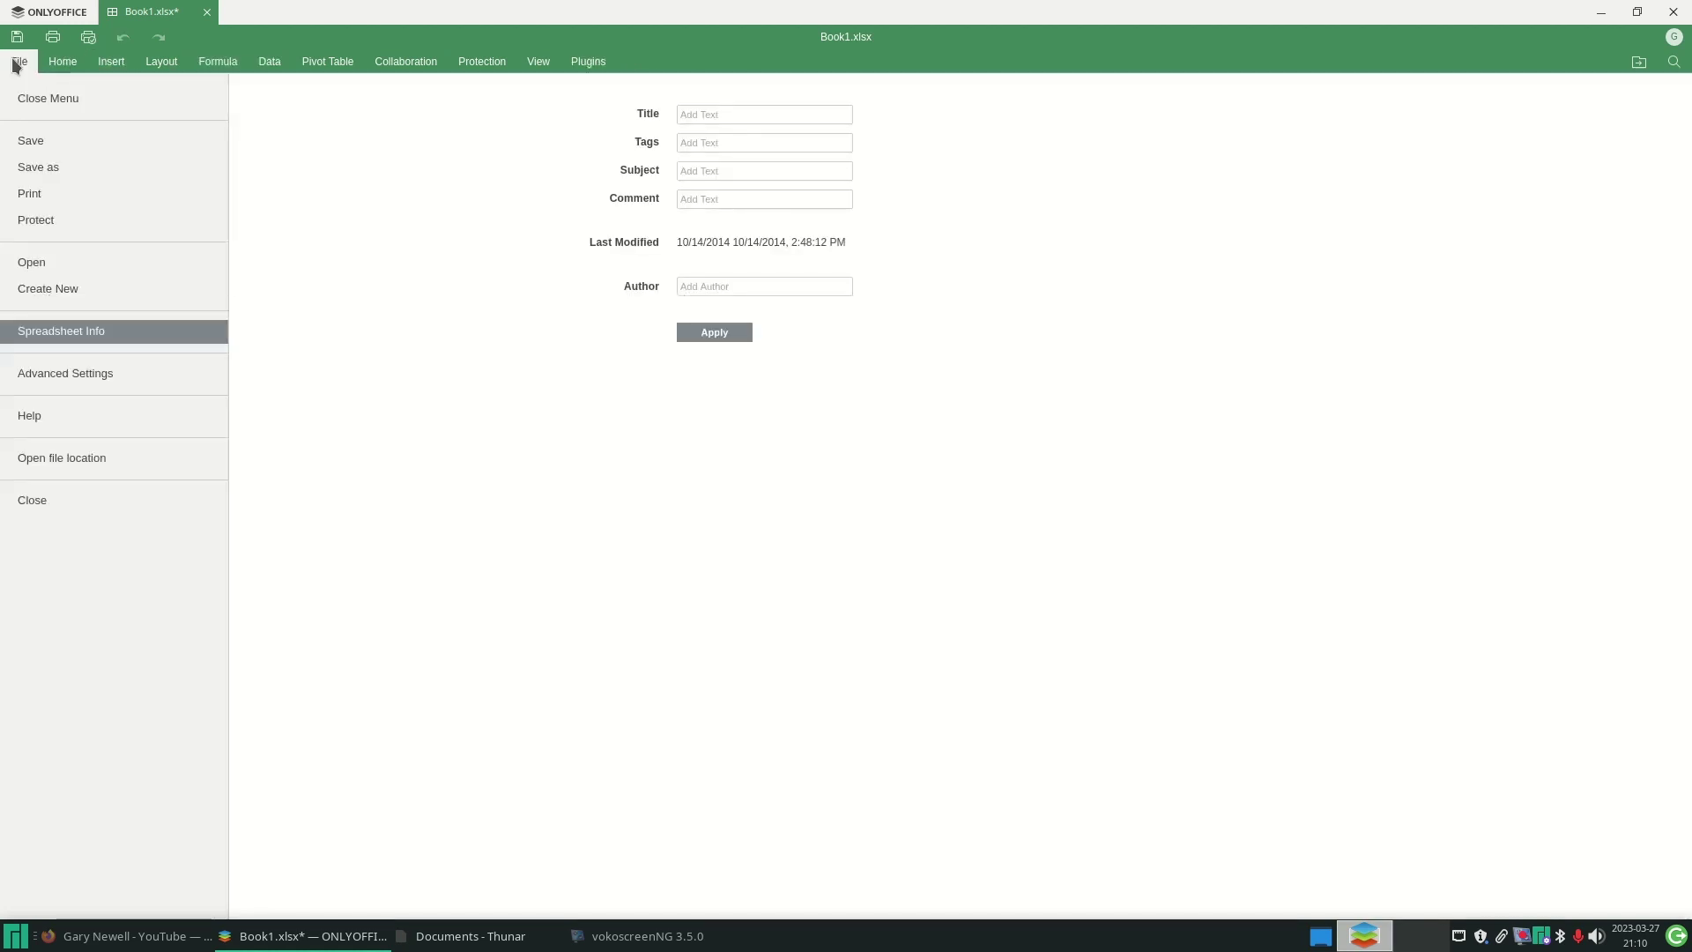
left_click(17, 62)
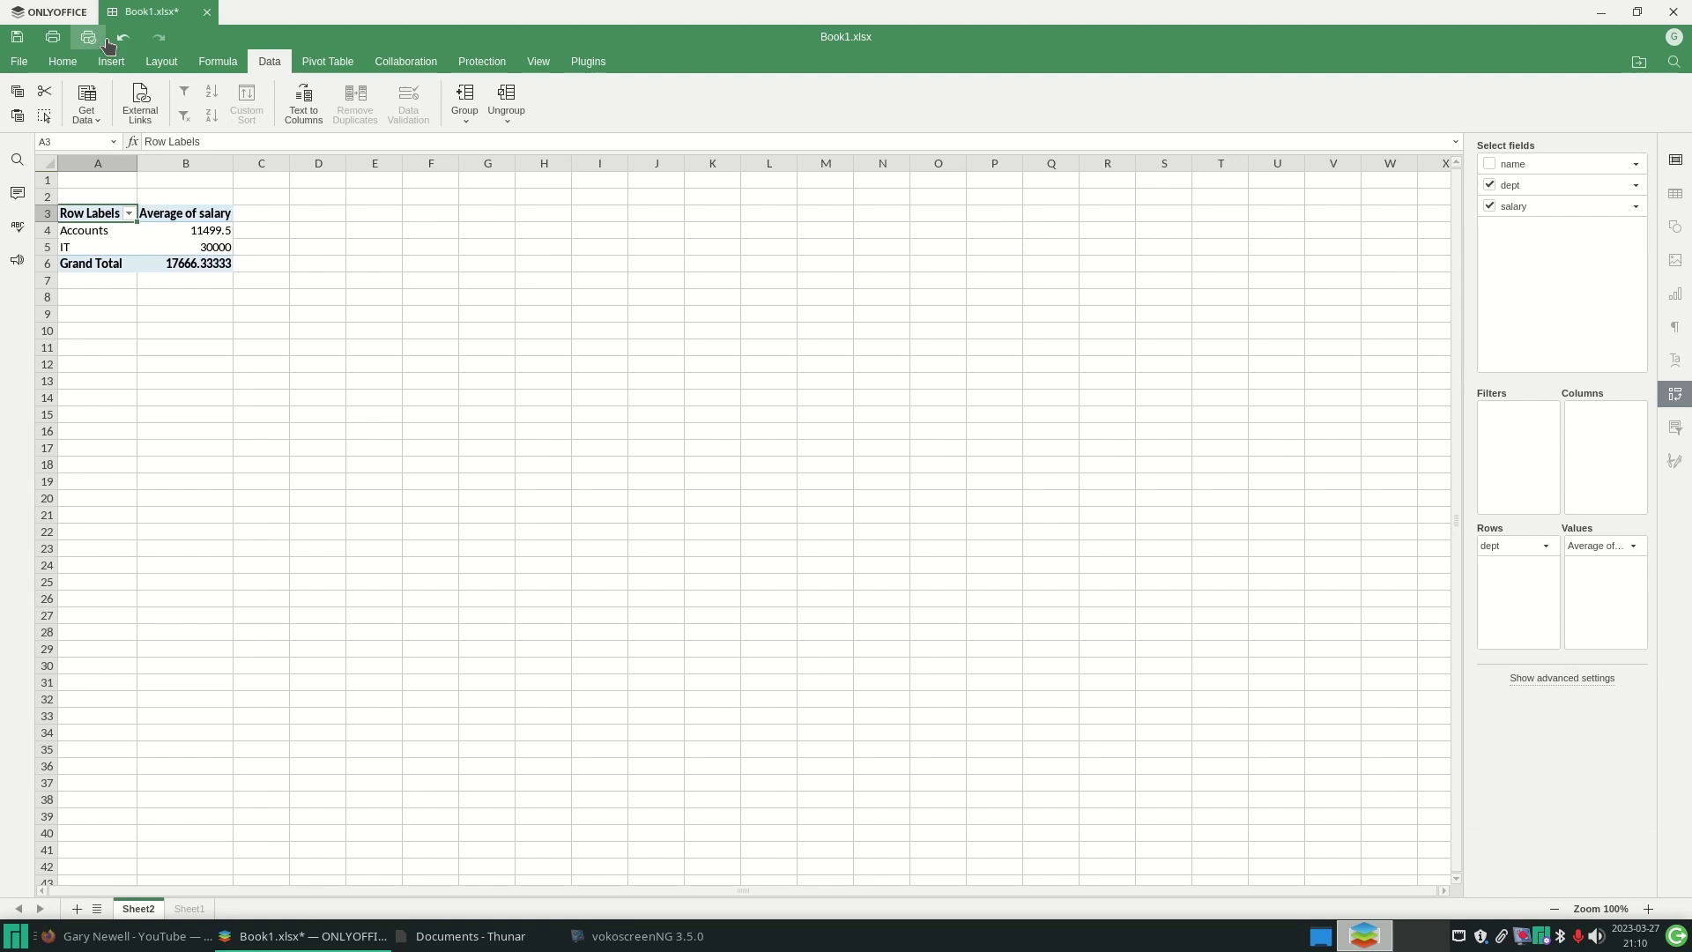
left_click(207, 11)
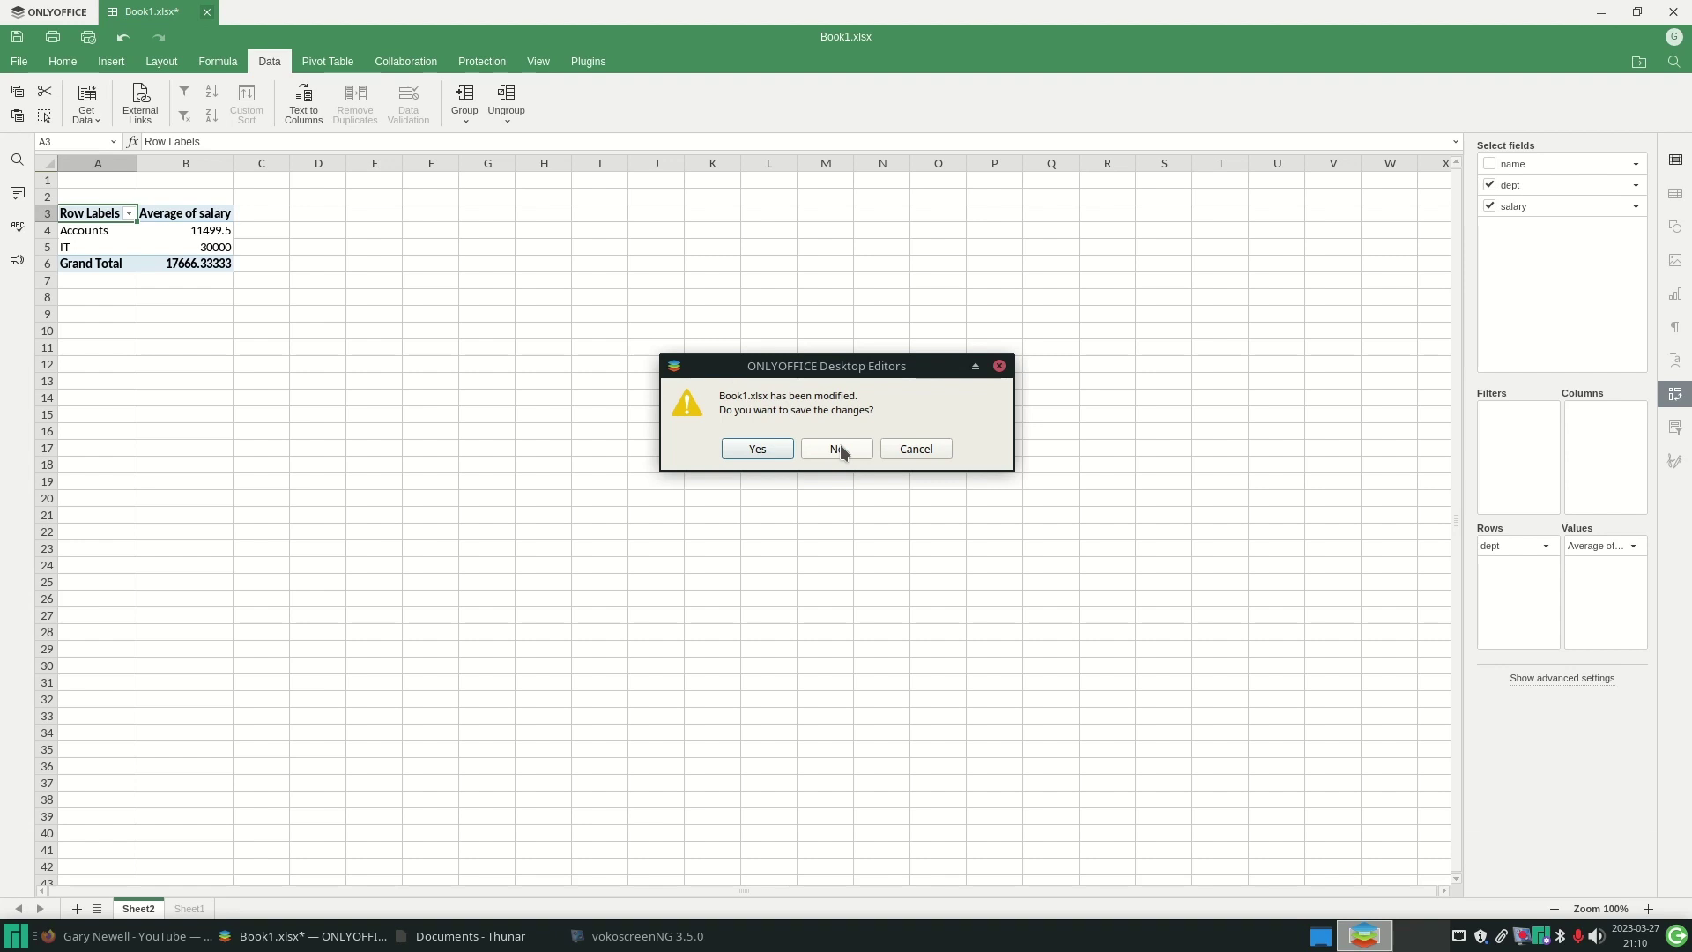
left_click(840, 449)
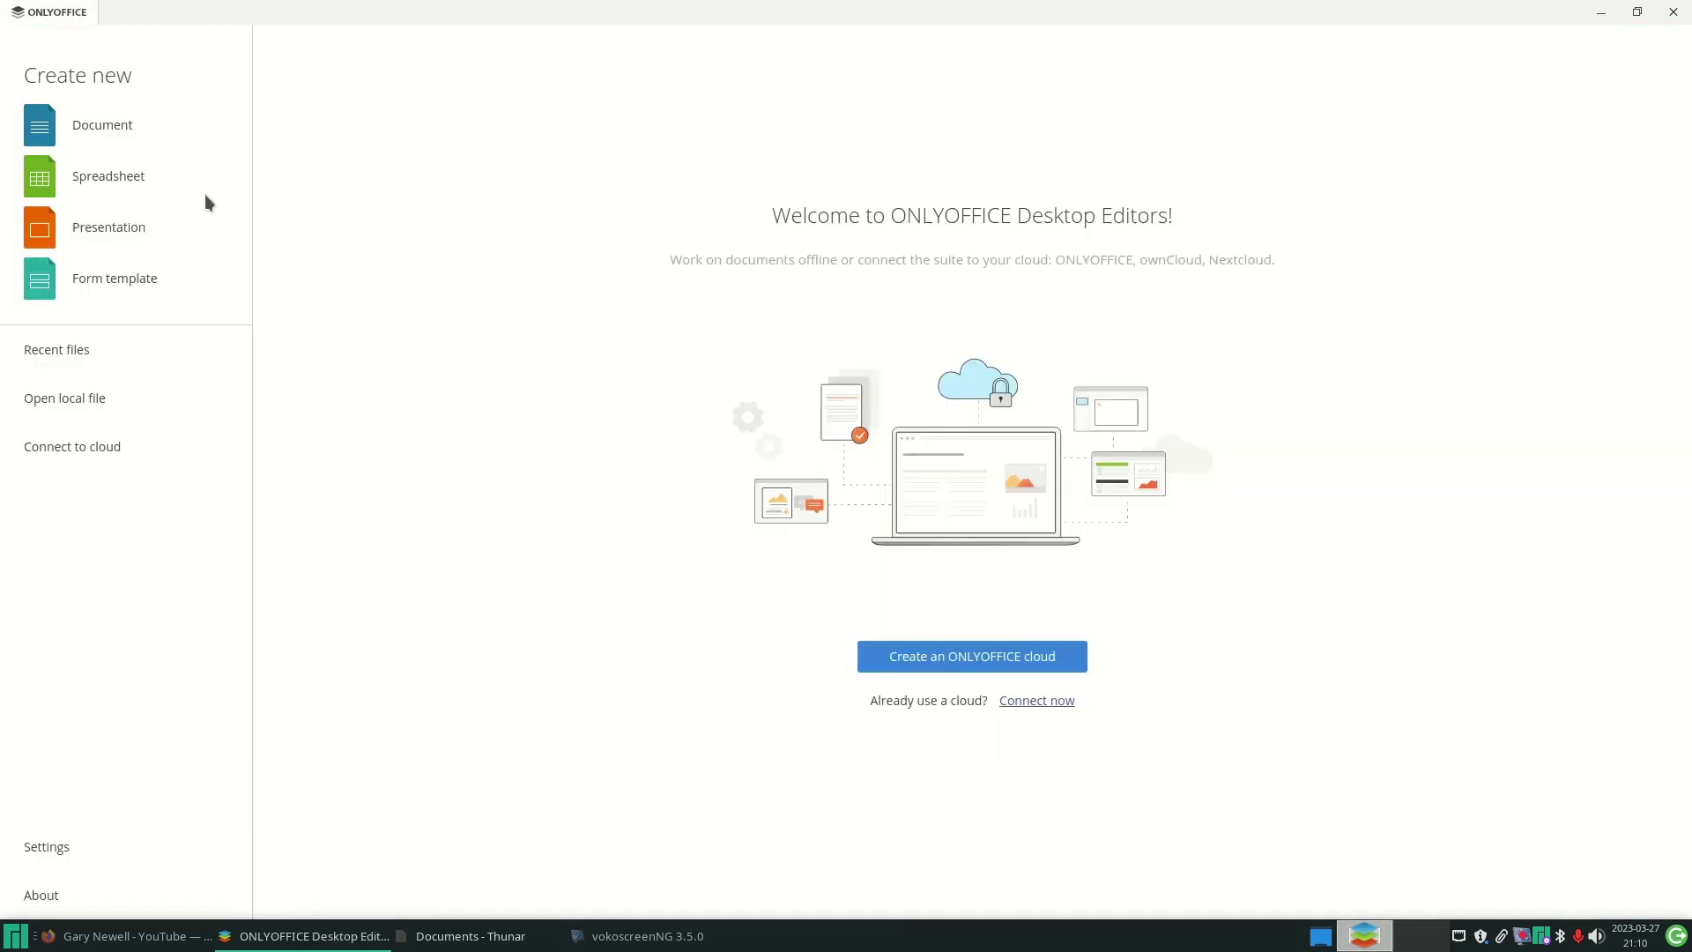
- Start a new presentation titled 'A Review Of Manjaro OS' with the author's name as subtitle
left_click(47, 228)
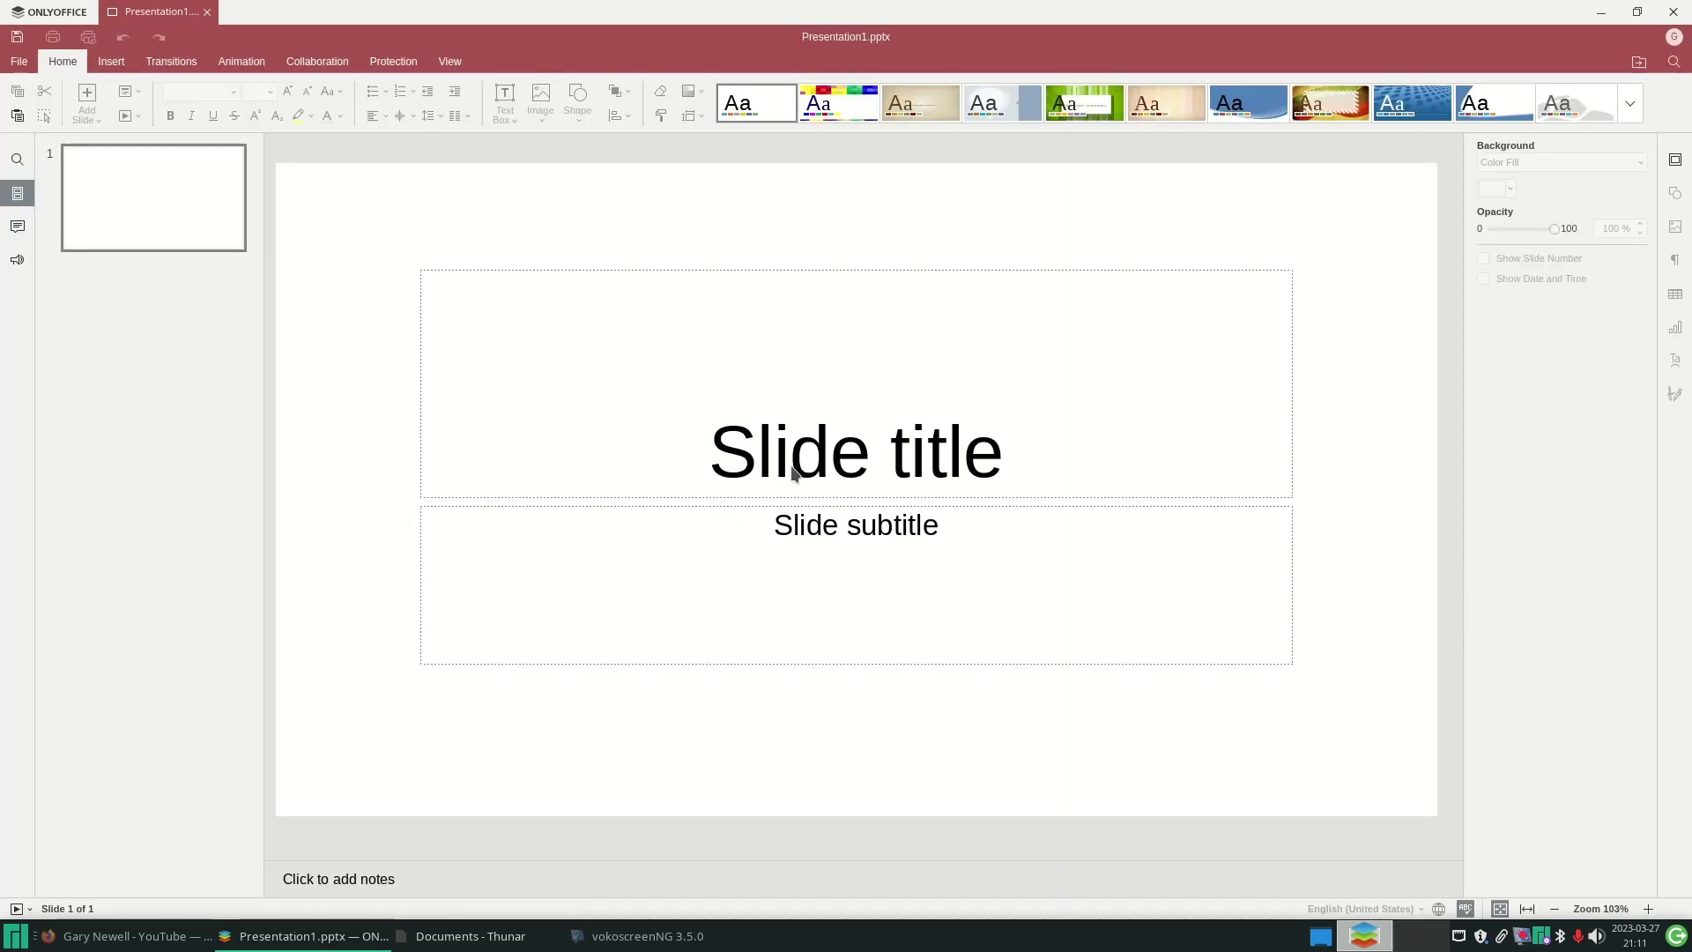
left_click(996, 449)
type("A Review Of Manjaro OS")
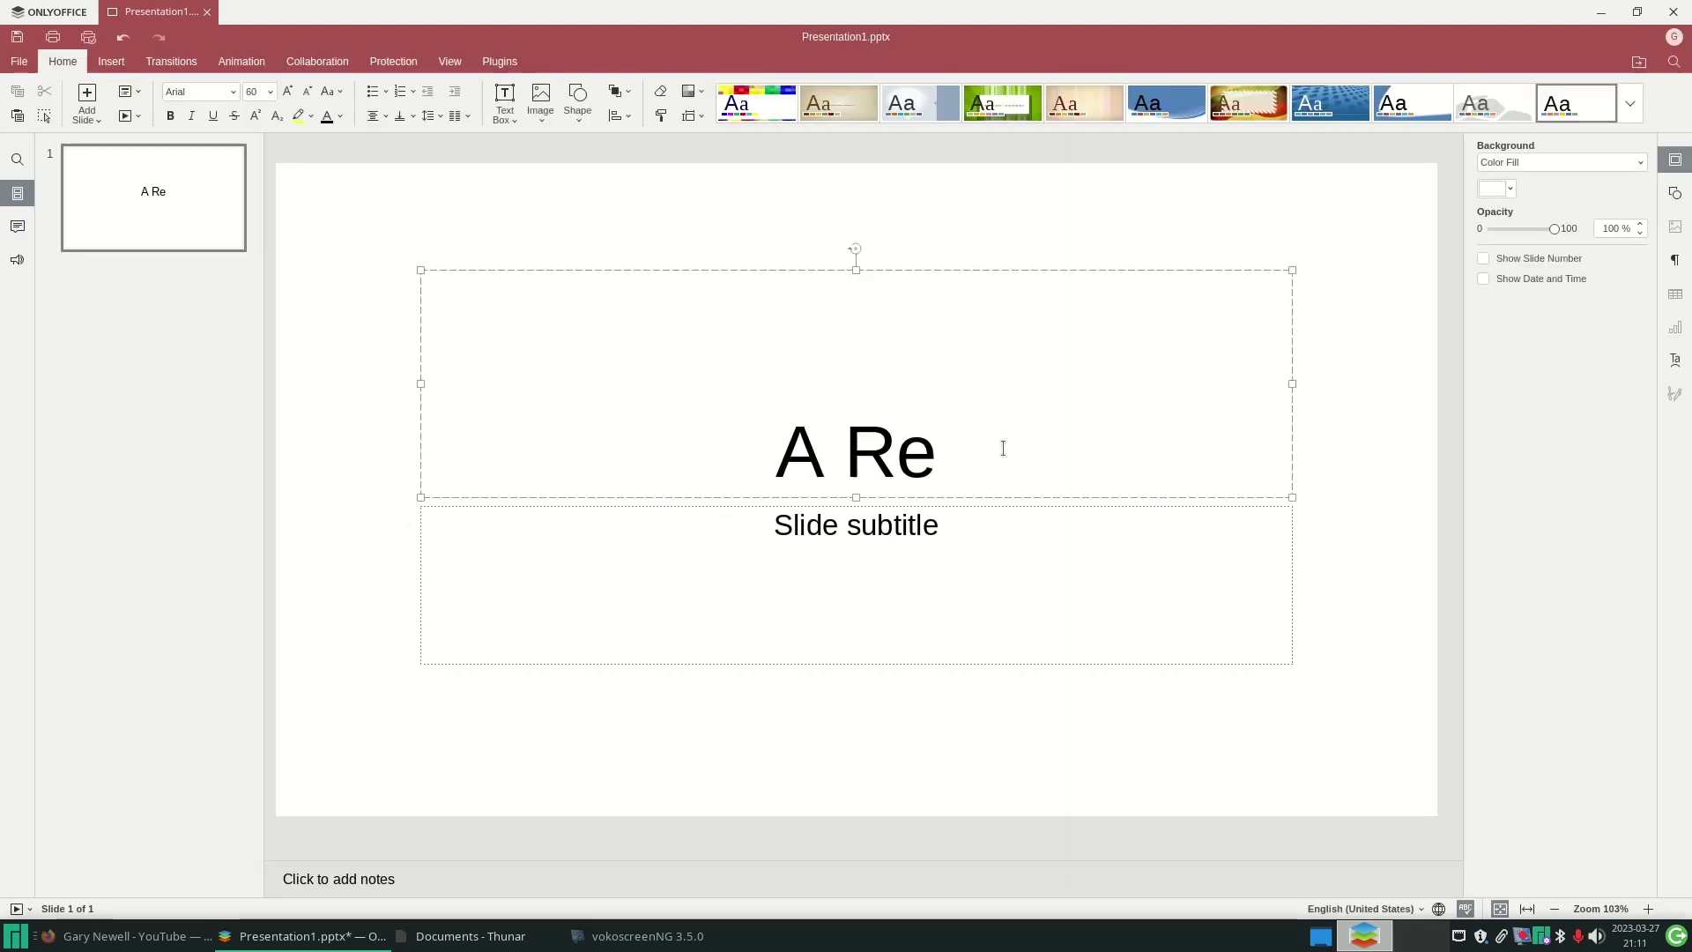
left_click(963, 529)
type("By Gary Newell")
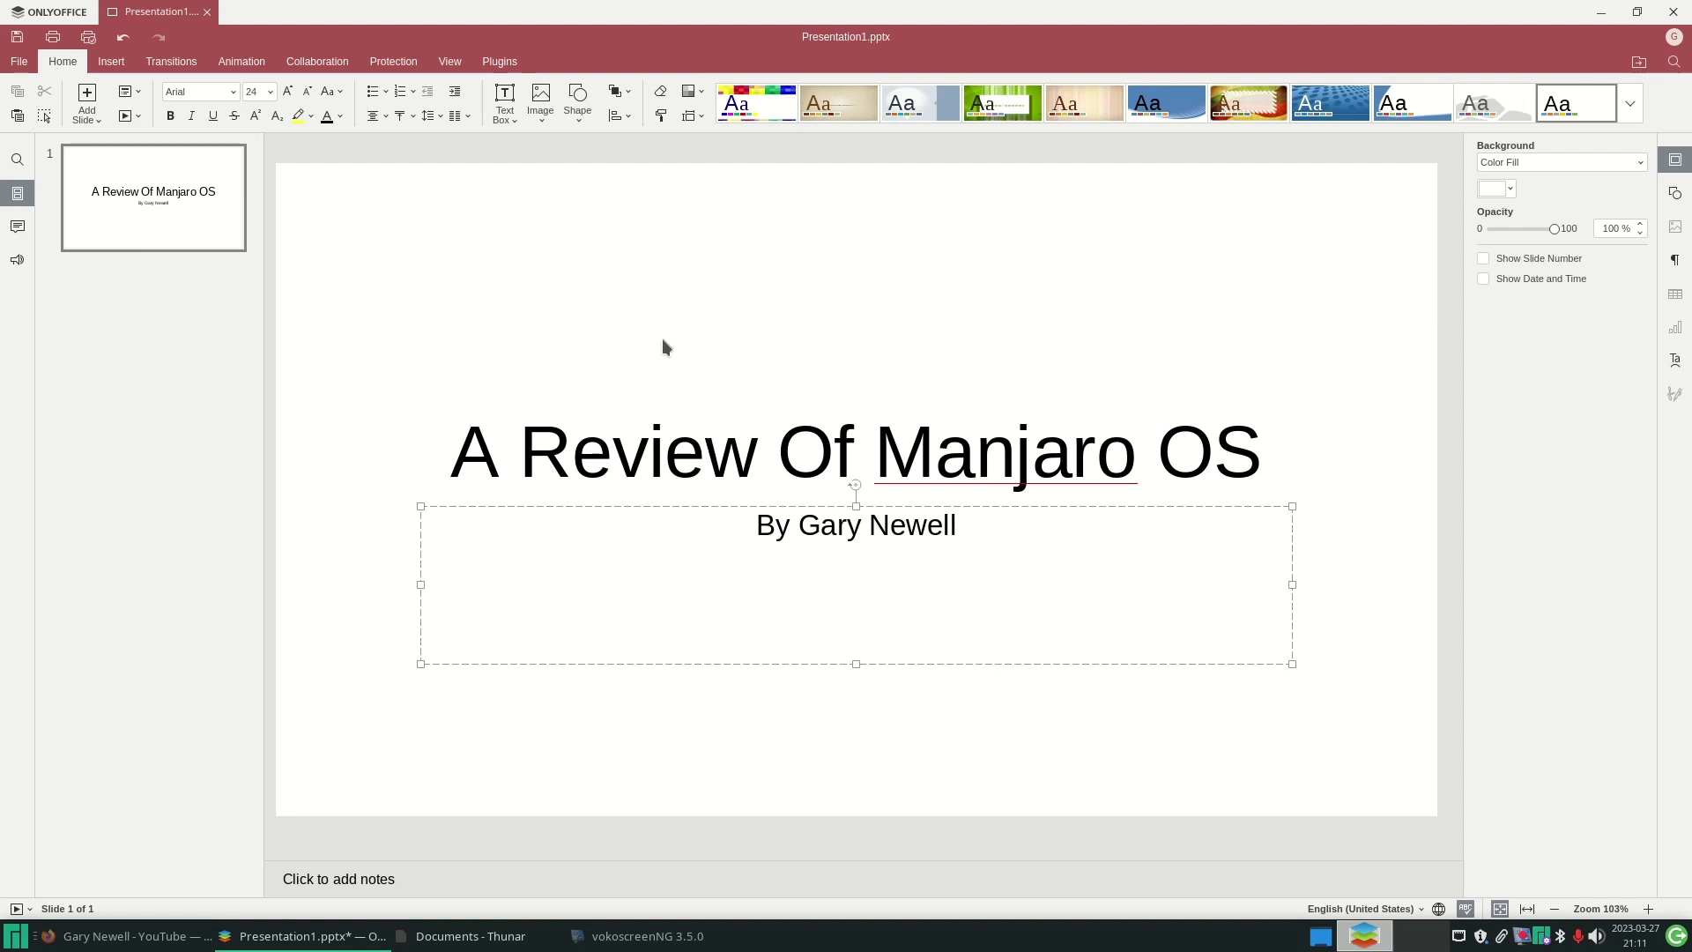
- Try the blue and textured themes, add a second slide, and apply the light grey bubble theme
left_click(1177, 106)
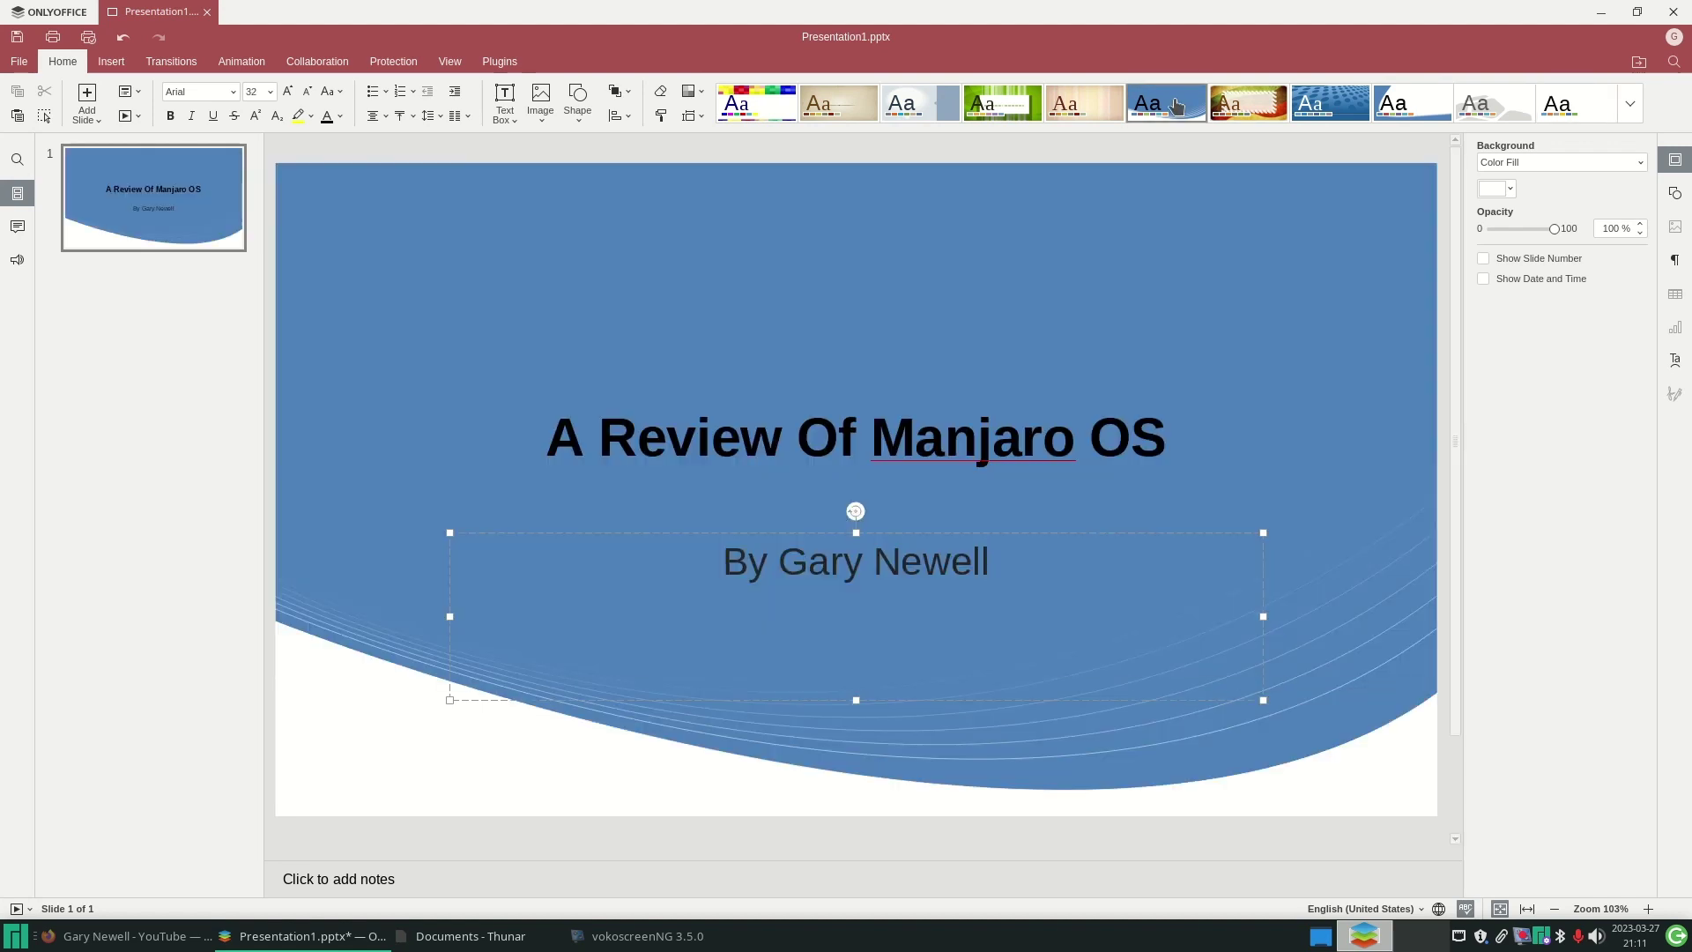
left_click(1248, 104)
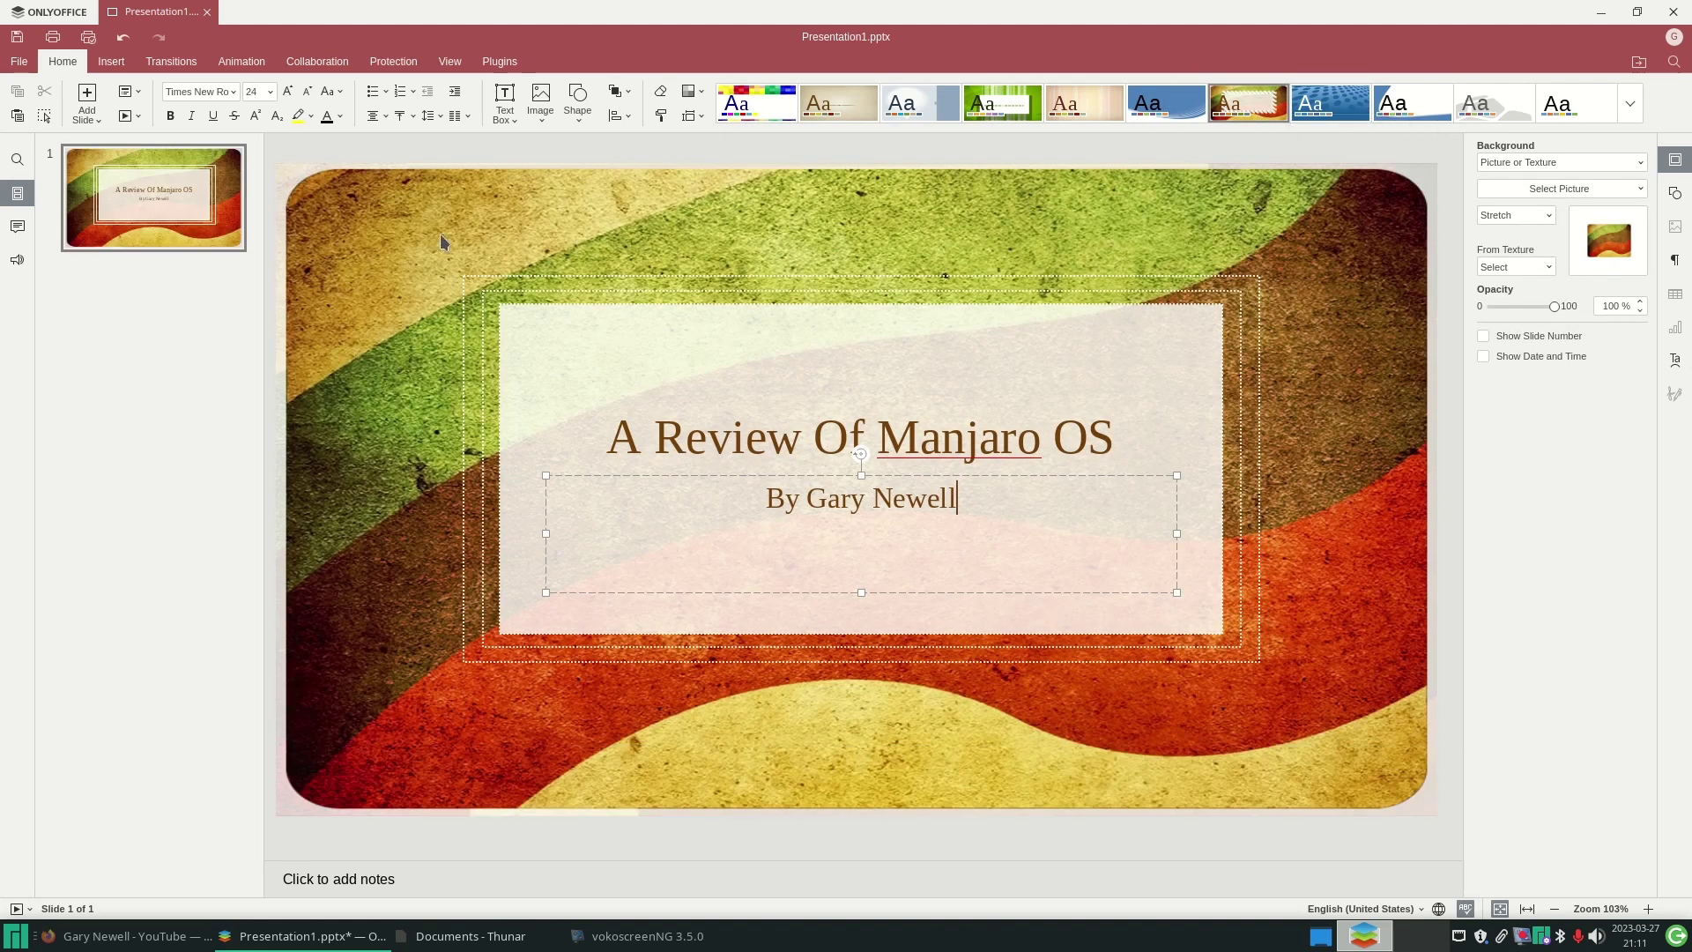
left_click(92, 103)
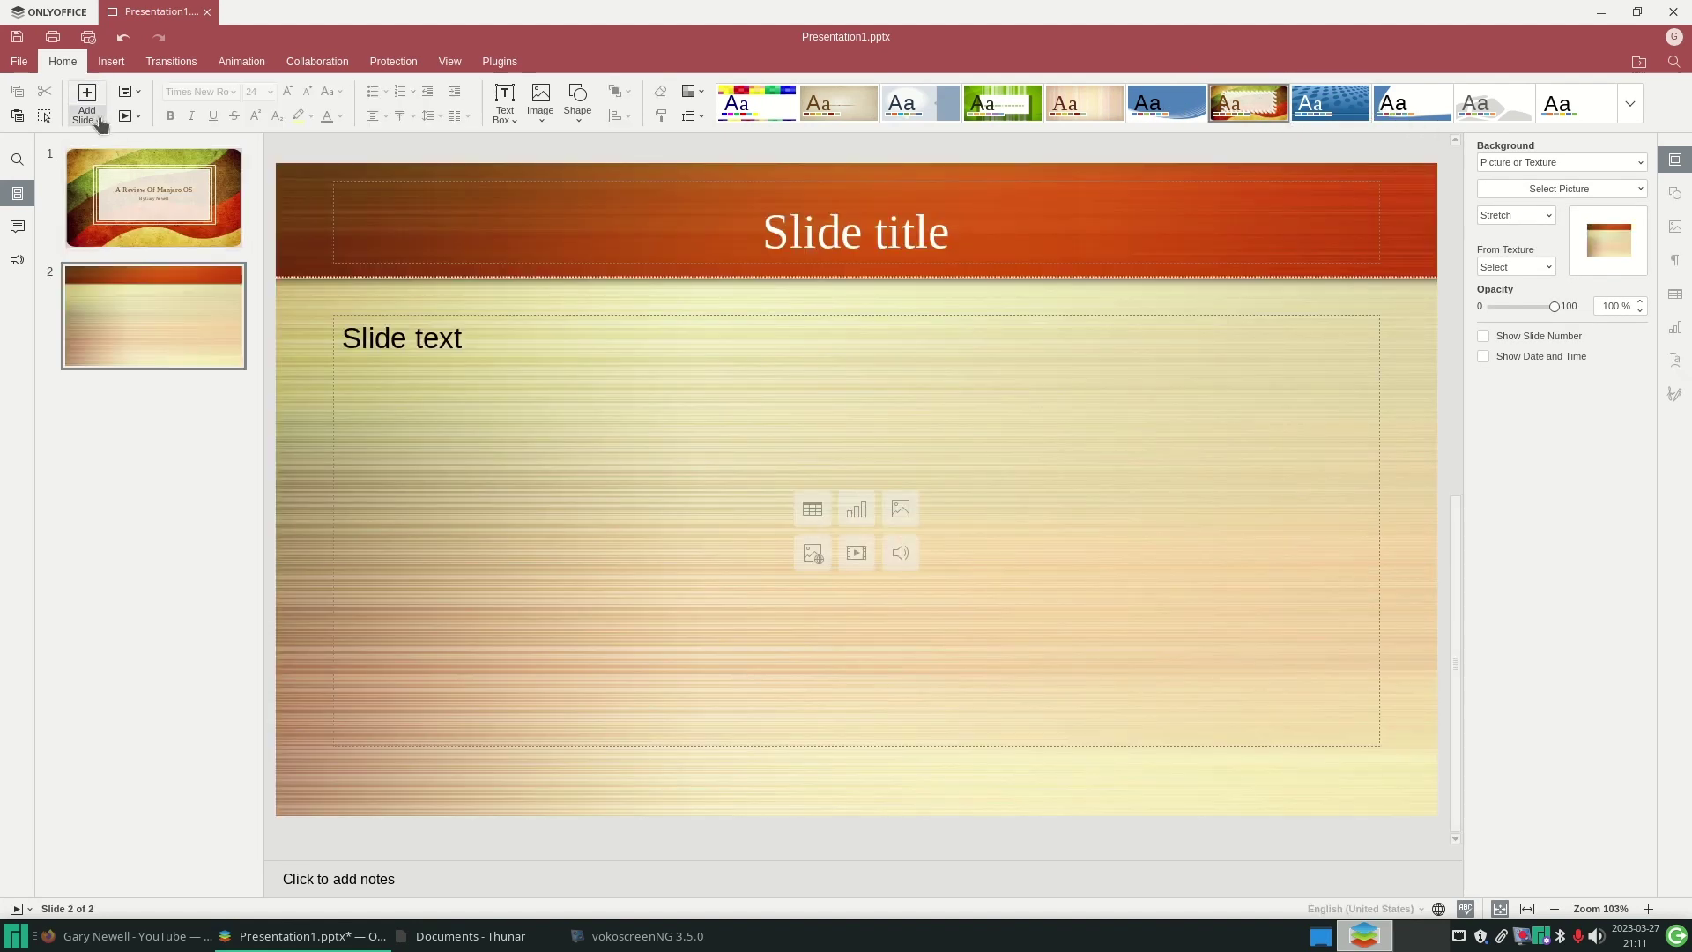
right_click(188, 346)
left_click(941, 112)
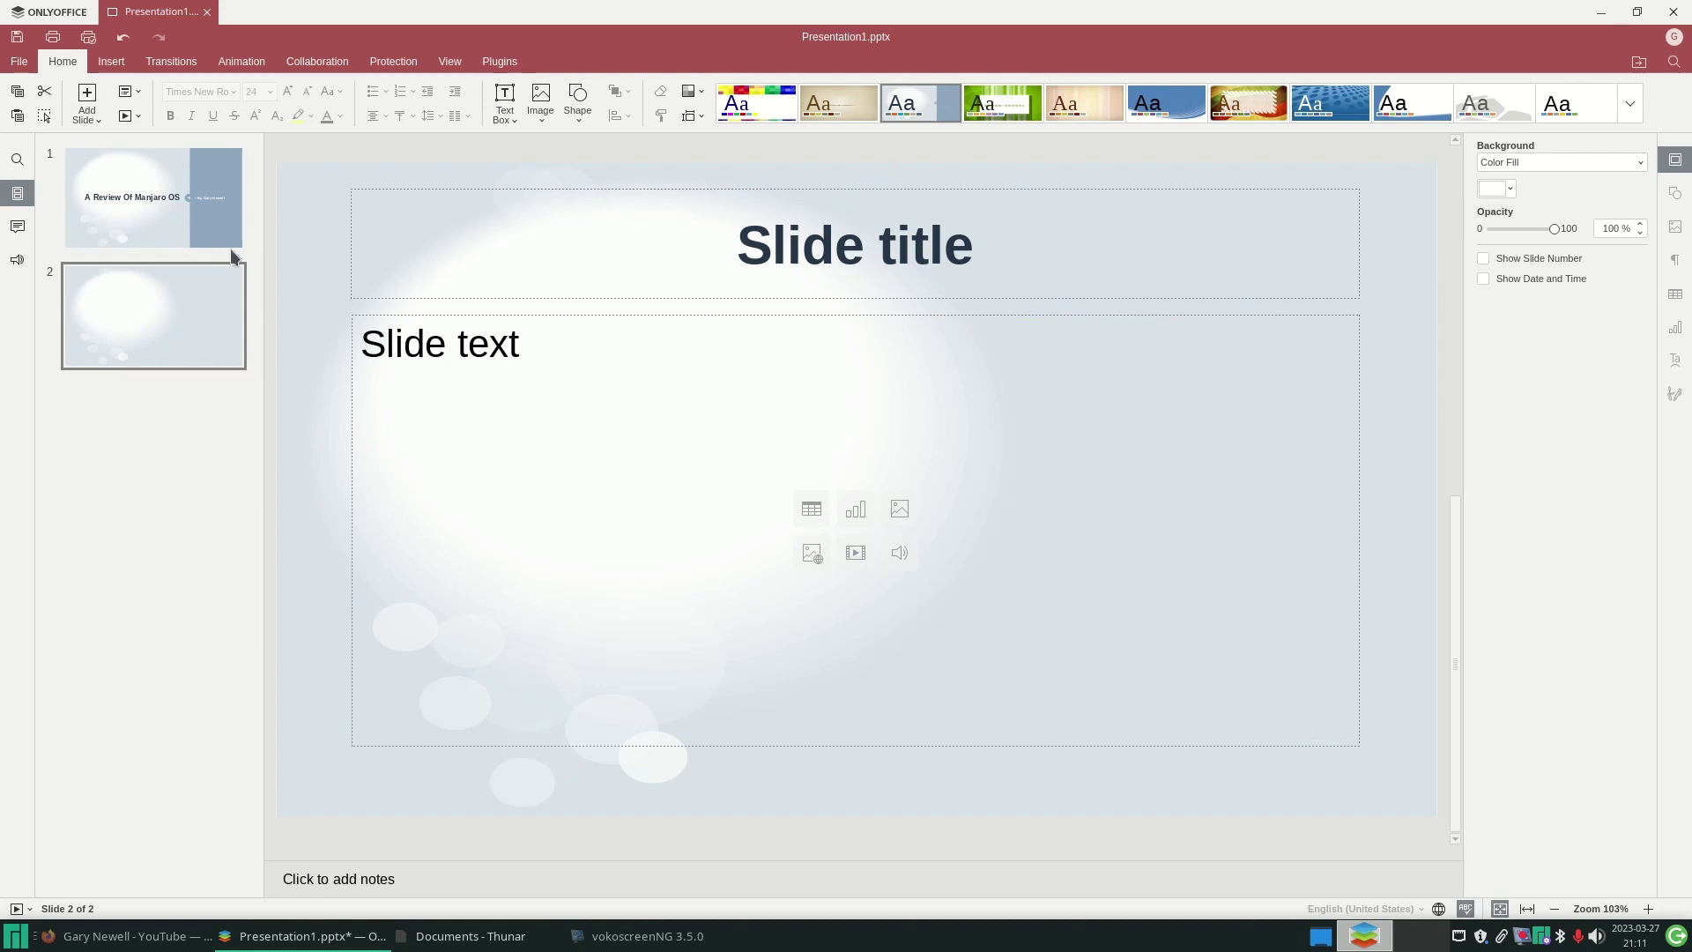
left_click(1059, 237)
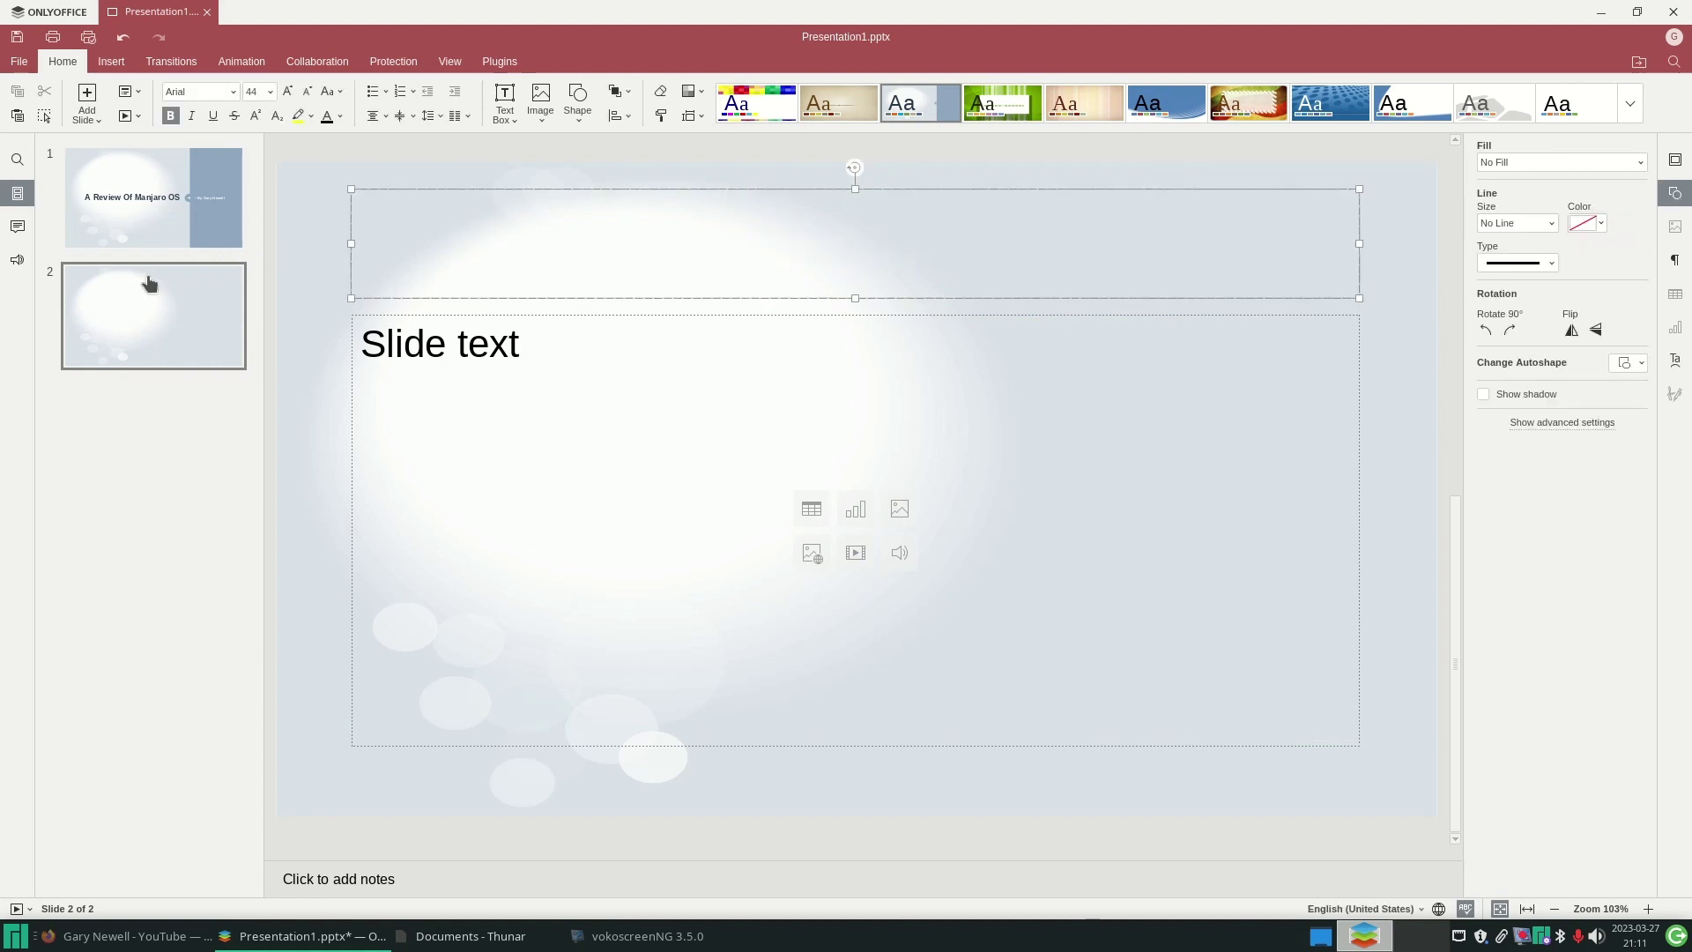
- View the Transitions and Animation tabs, then close Presentation1.pptx without saving
left_click(170, 60)
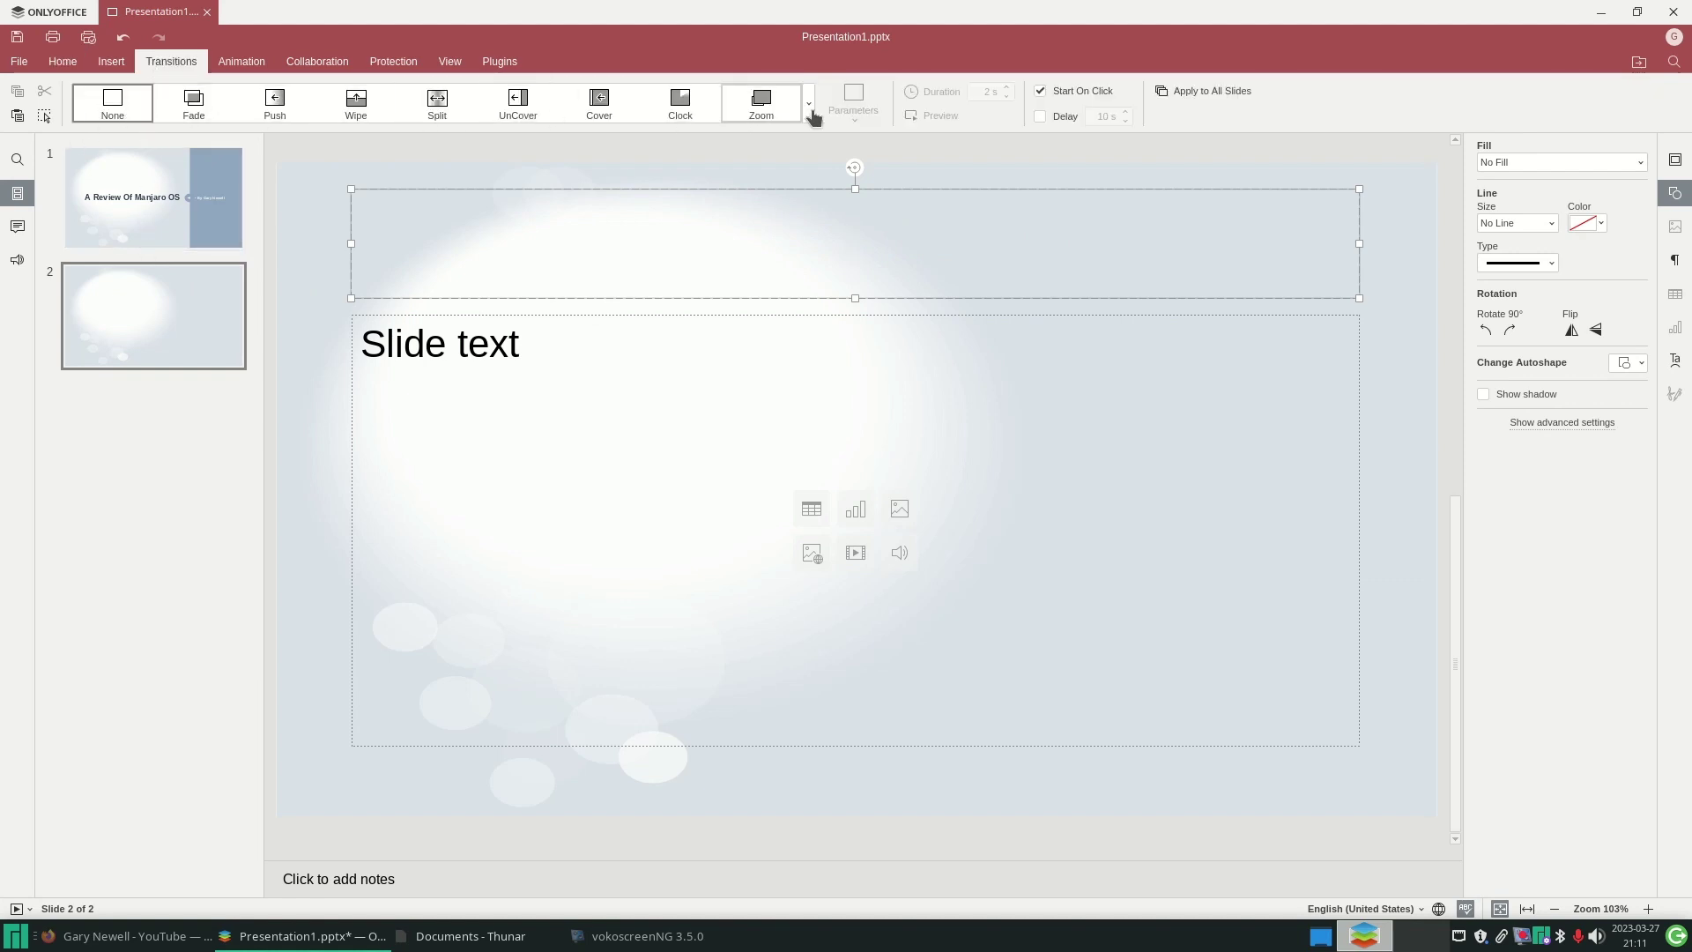
left_click(236, 63)
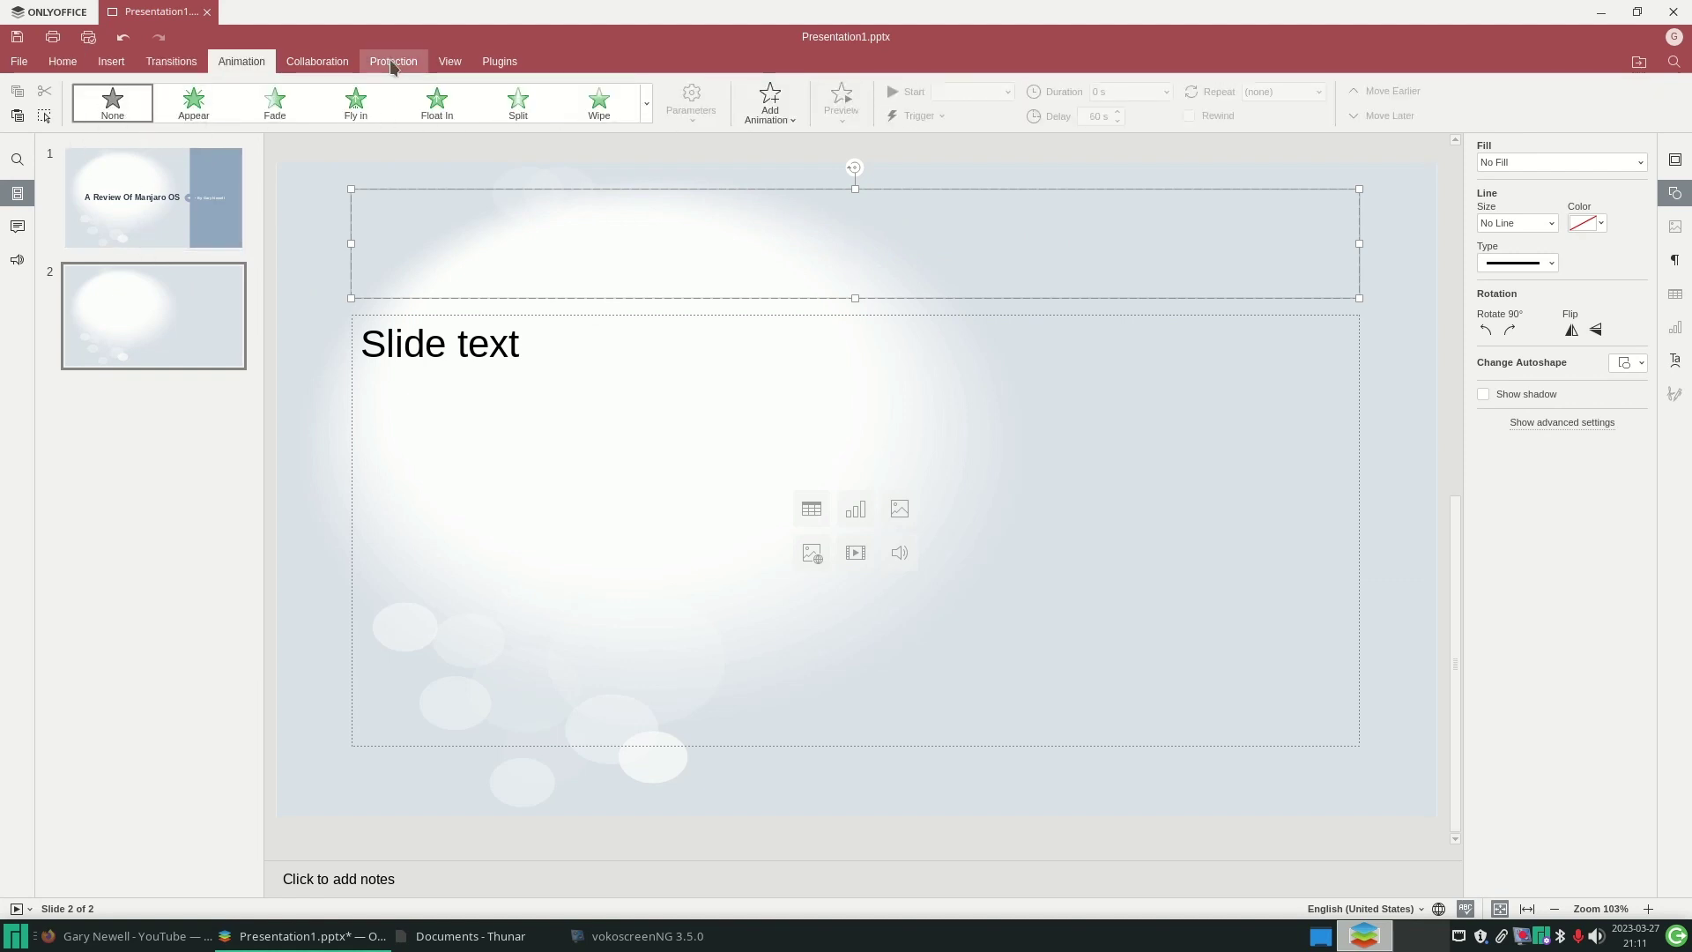
left_click(207, 12)
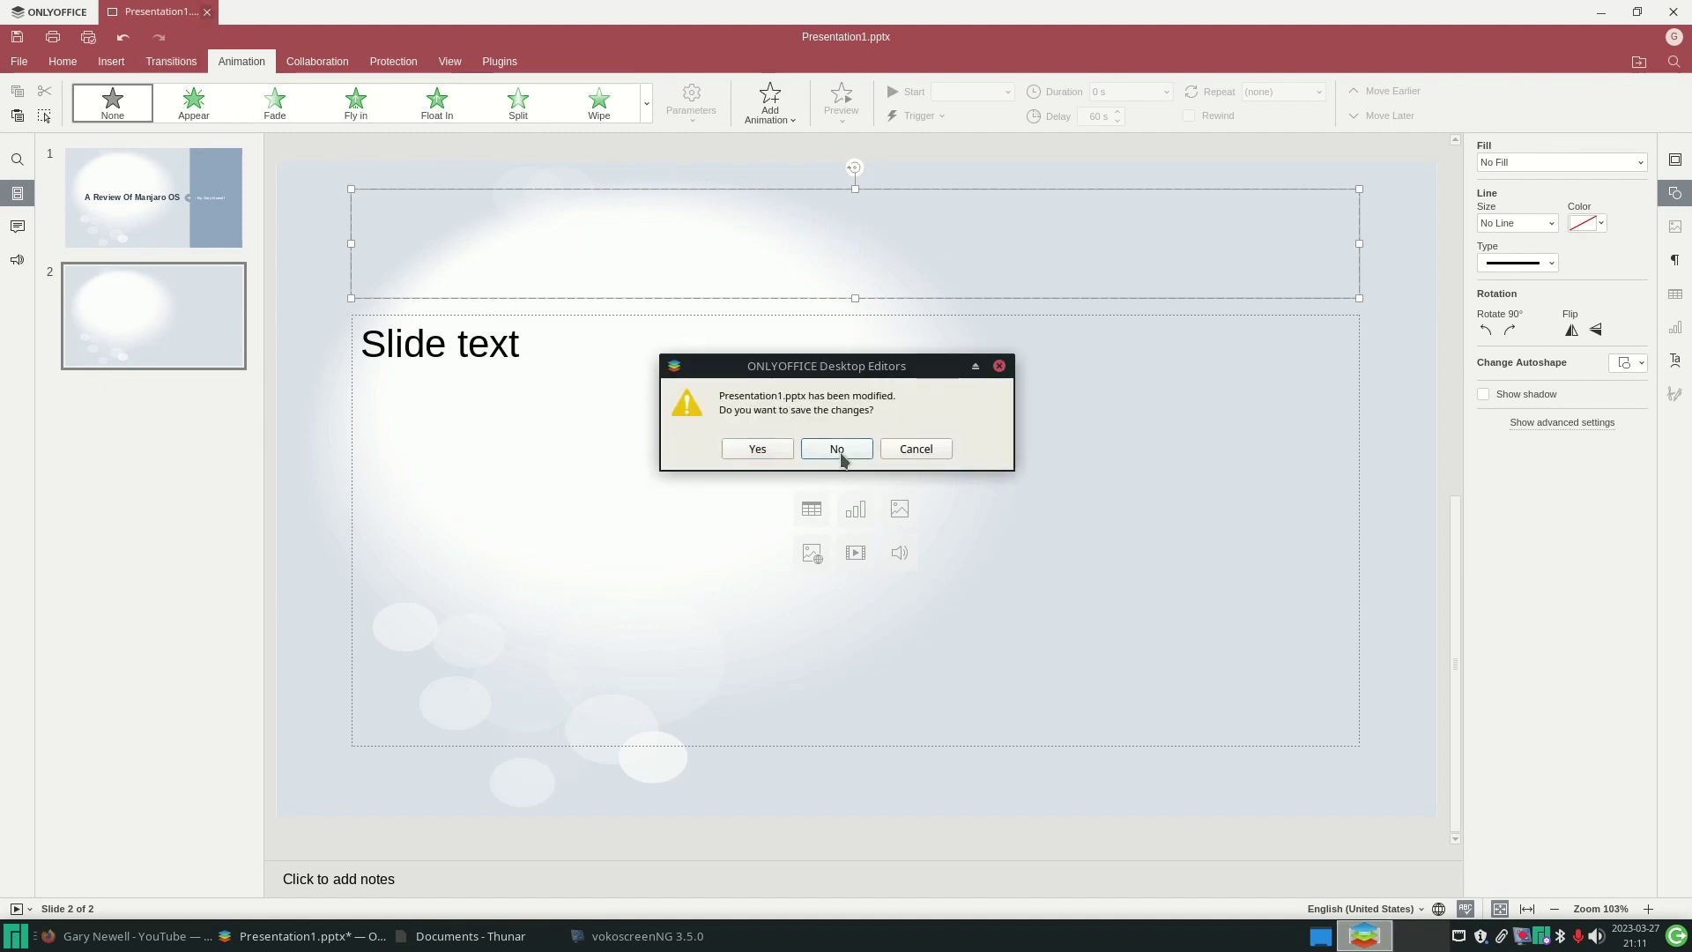
left_click(837, 449)
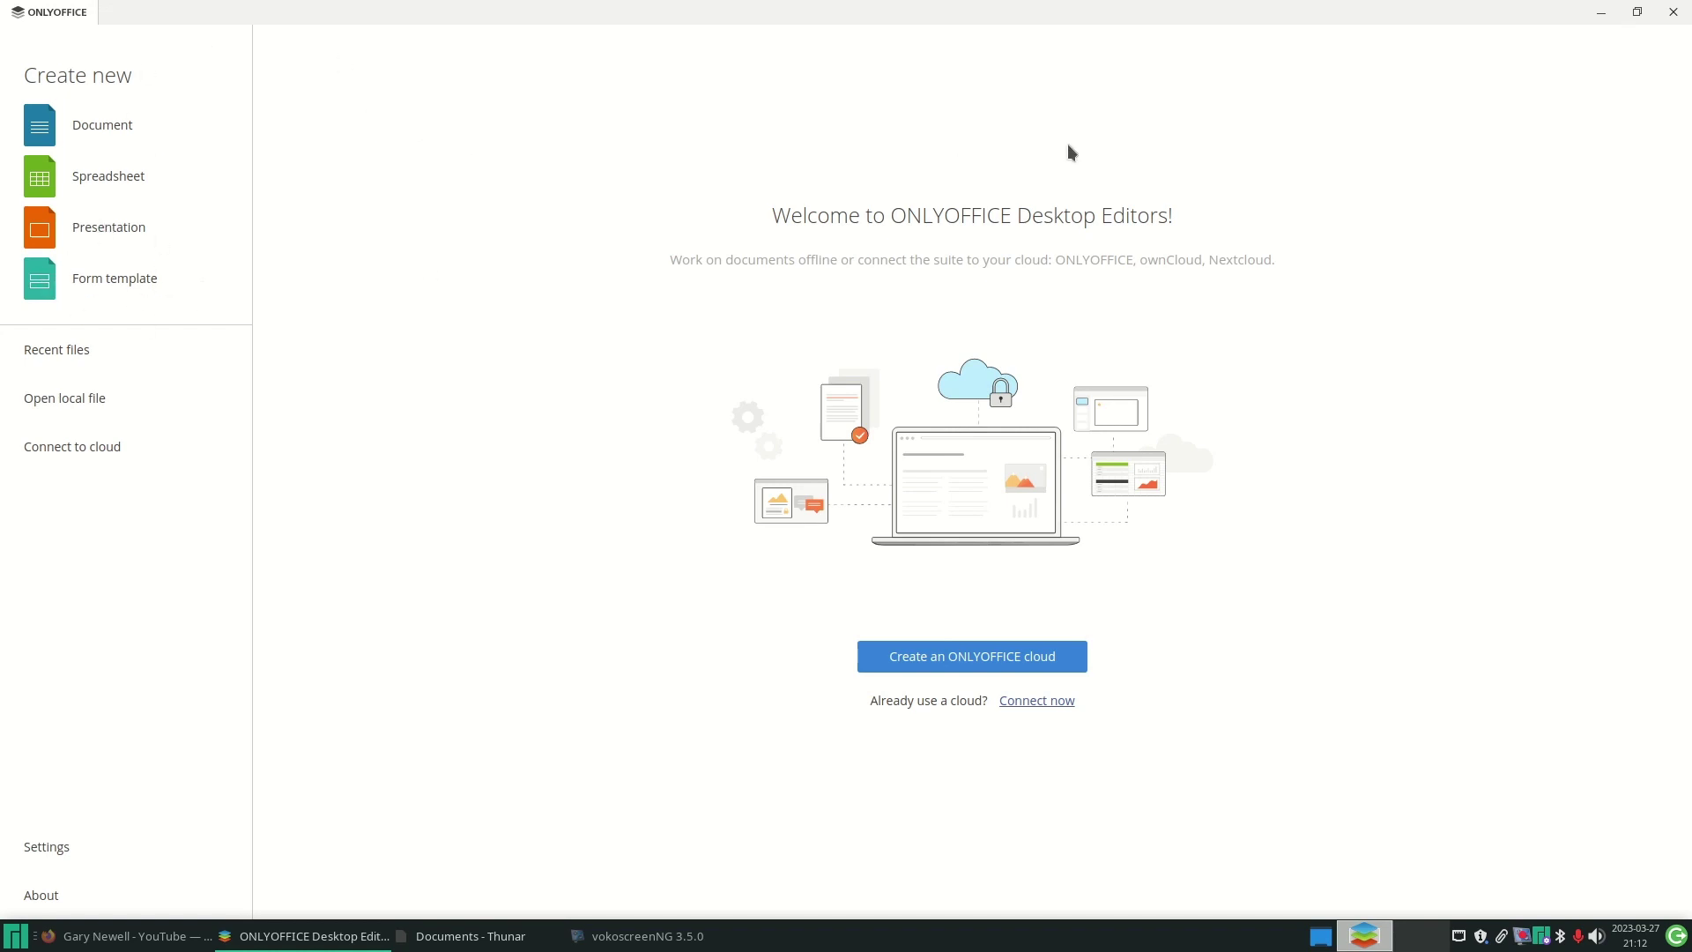
- Close ONLYOFFICE and search the Whisker Menu for 'sof' to find Add/Remove Software
left_click(1672, 12)
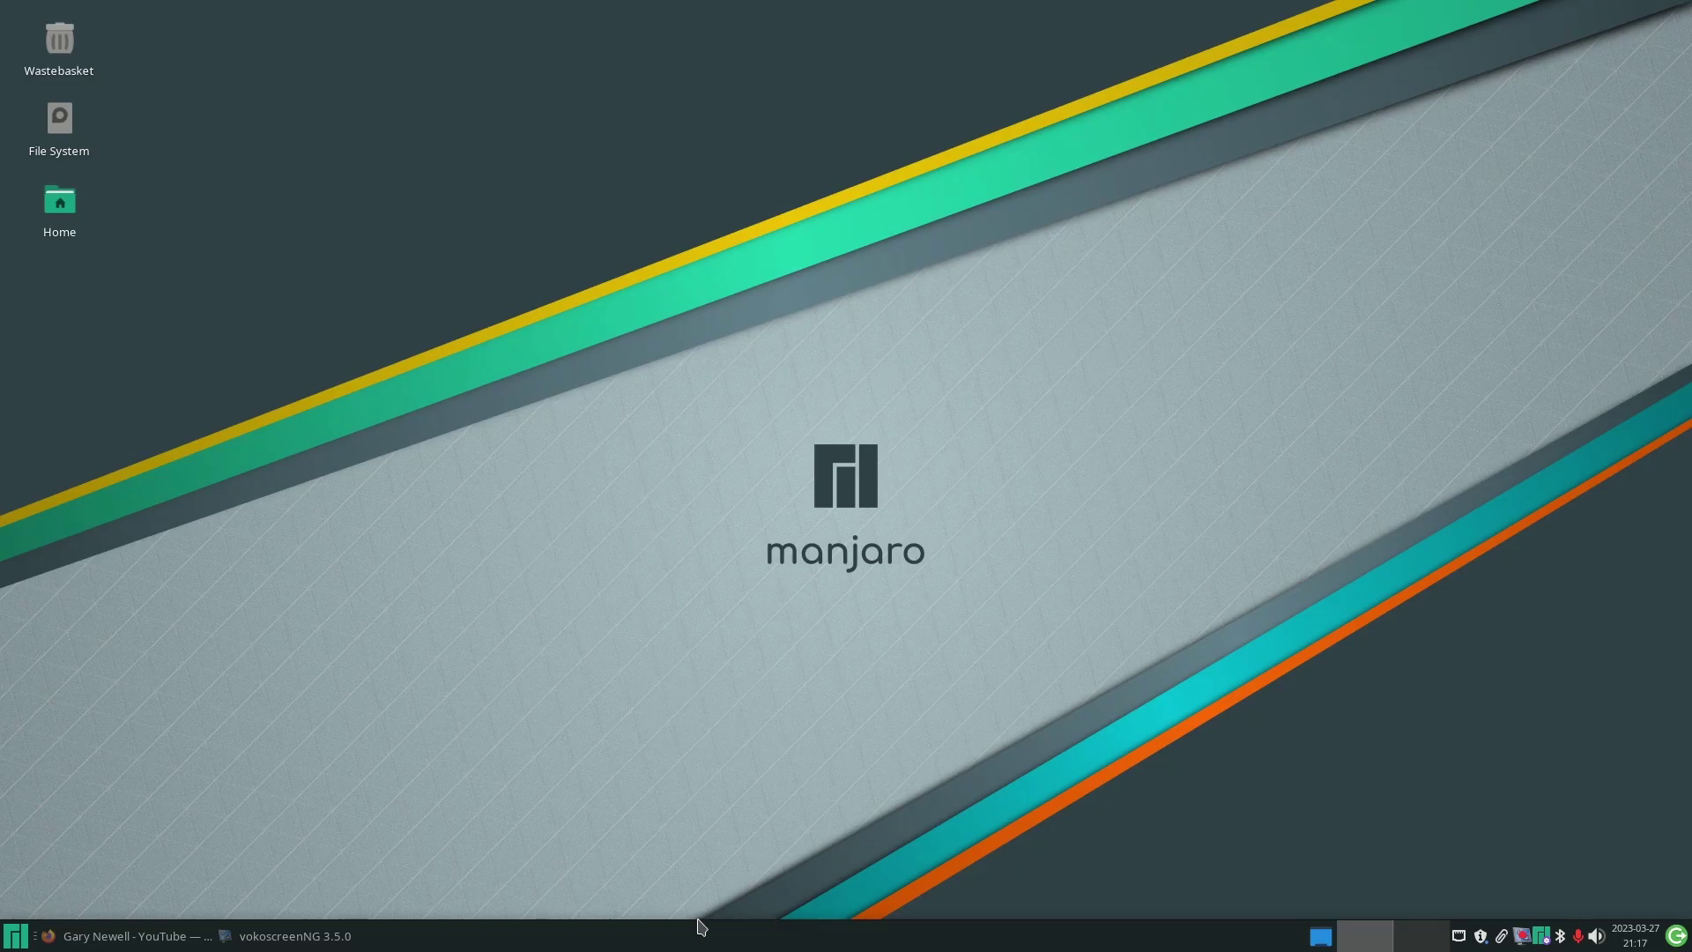
left_click(22, 943)
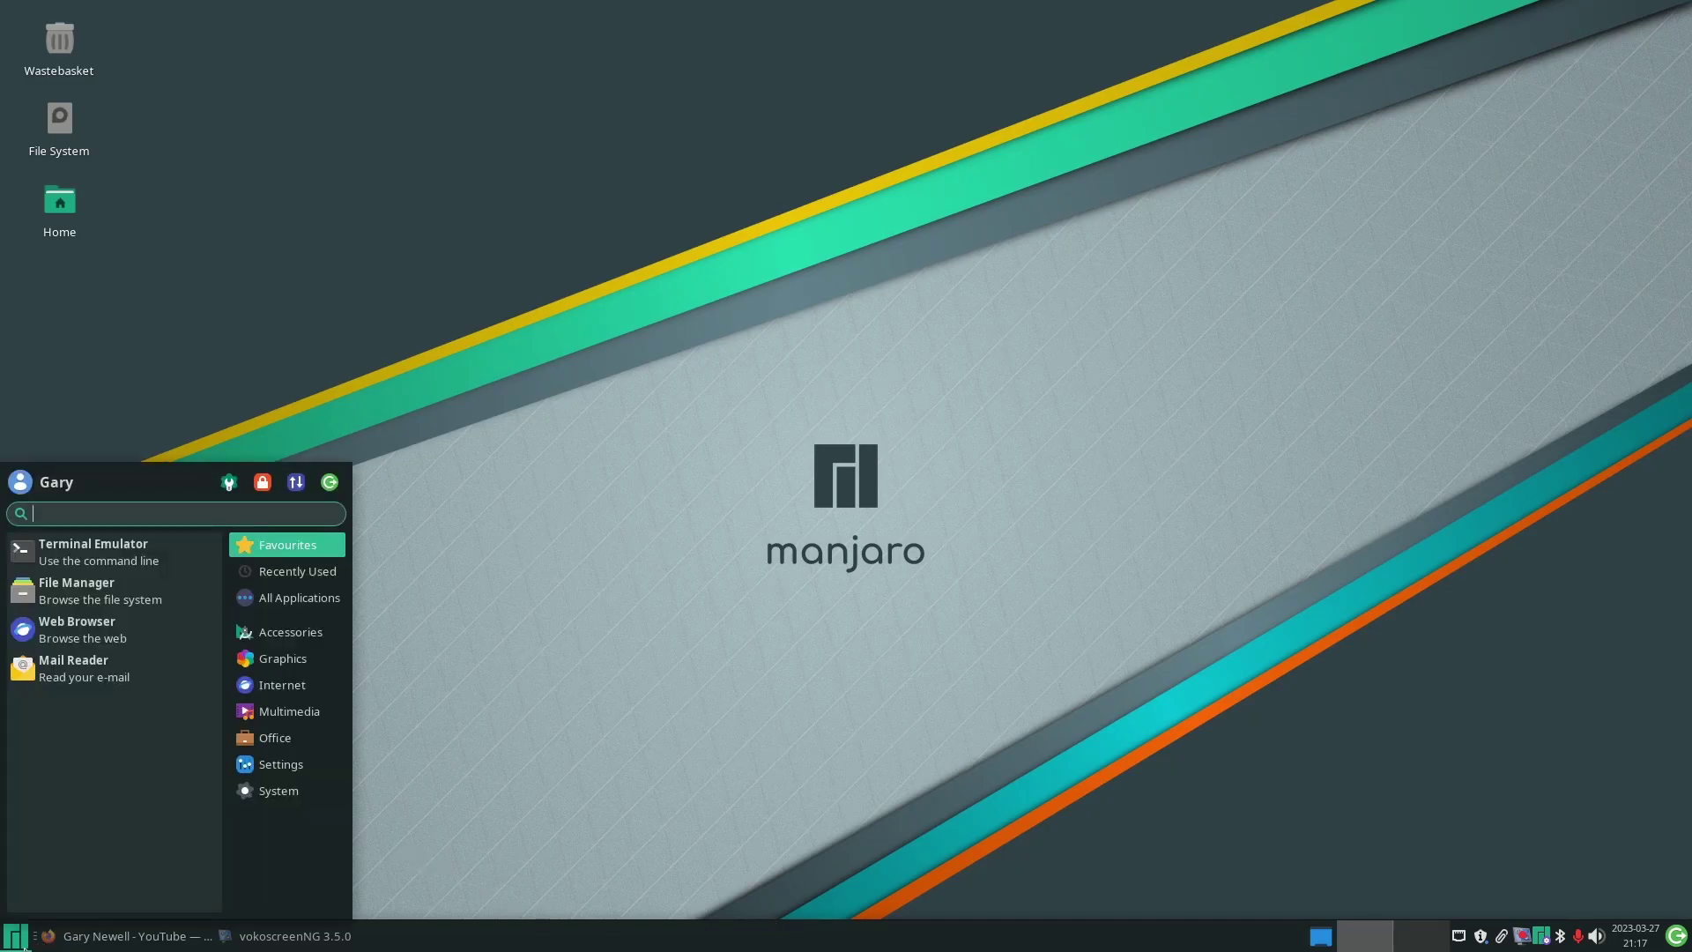
type("soft")
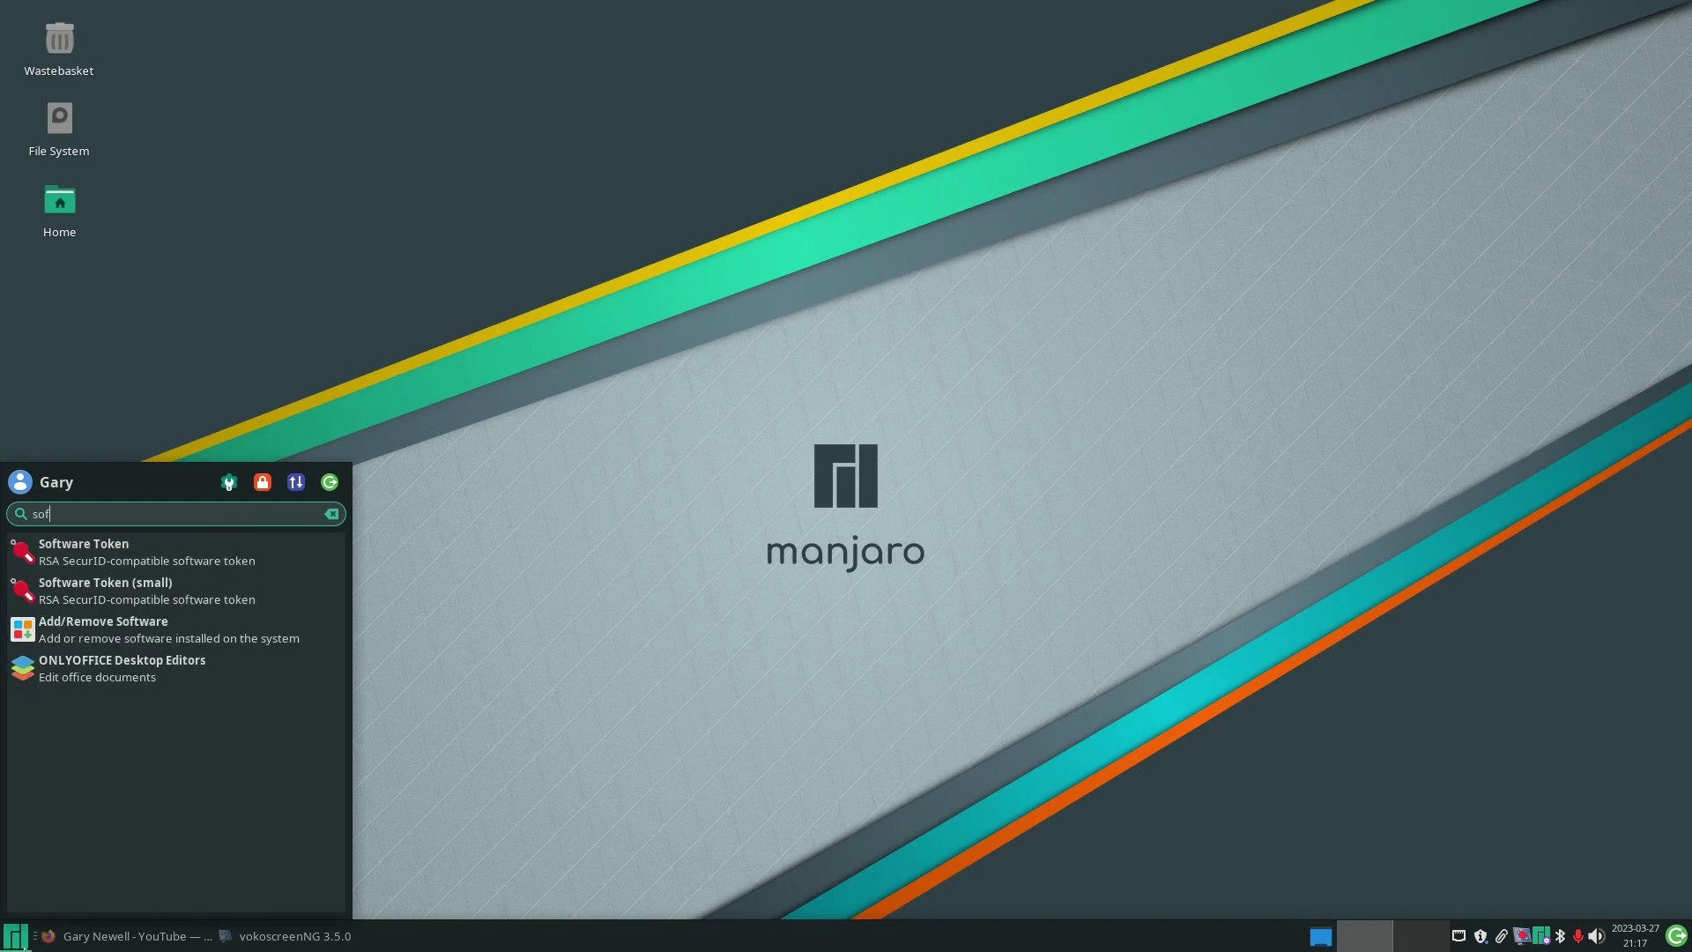
- Launch Add/Remove Software, reposition its window, and view Firefox's package details before returning
left_click(184, 646)
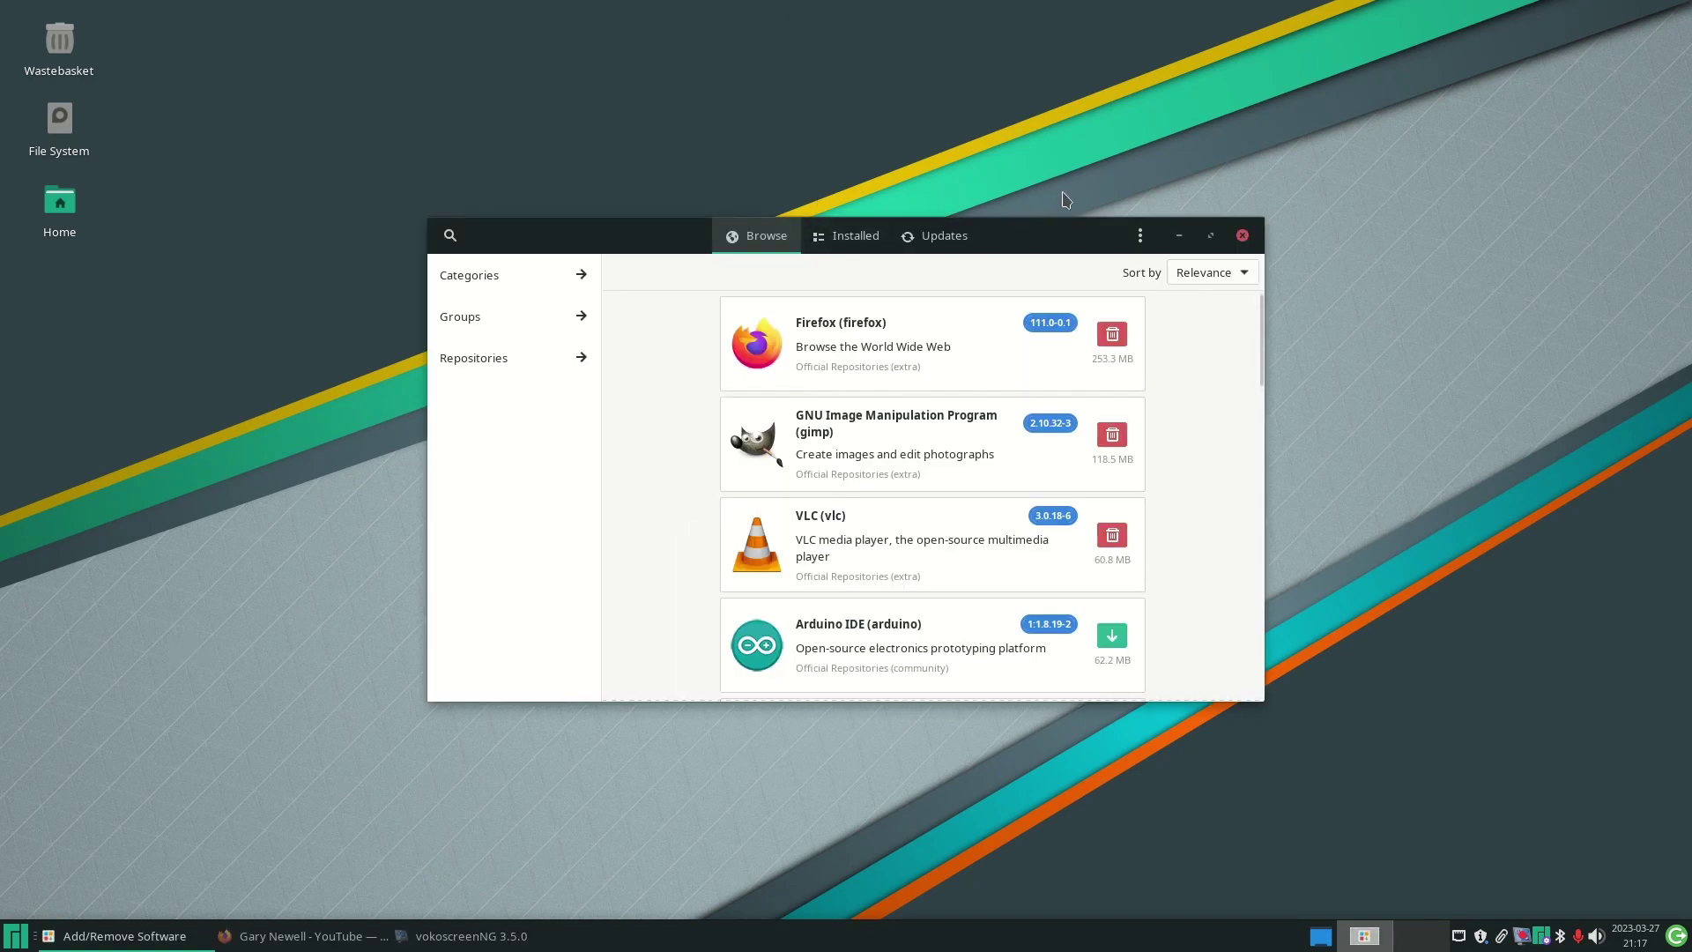
left_click_drag(1062, 227, 994, 210)
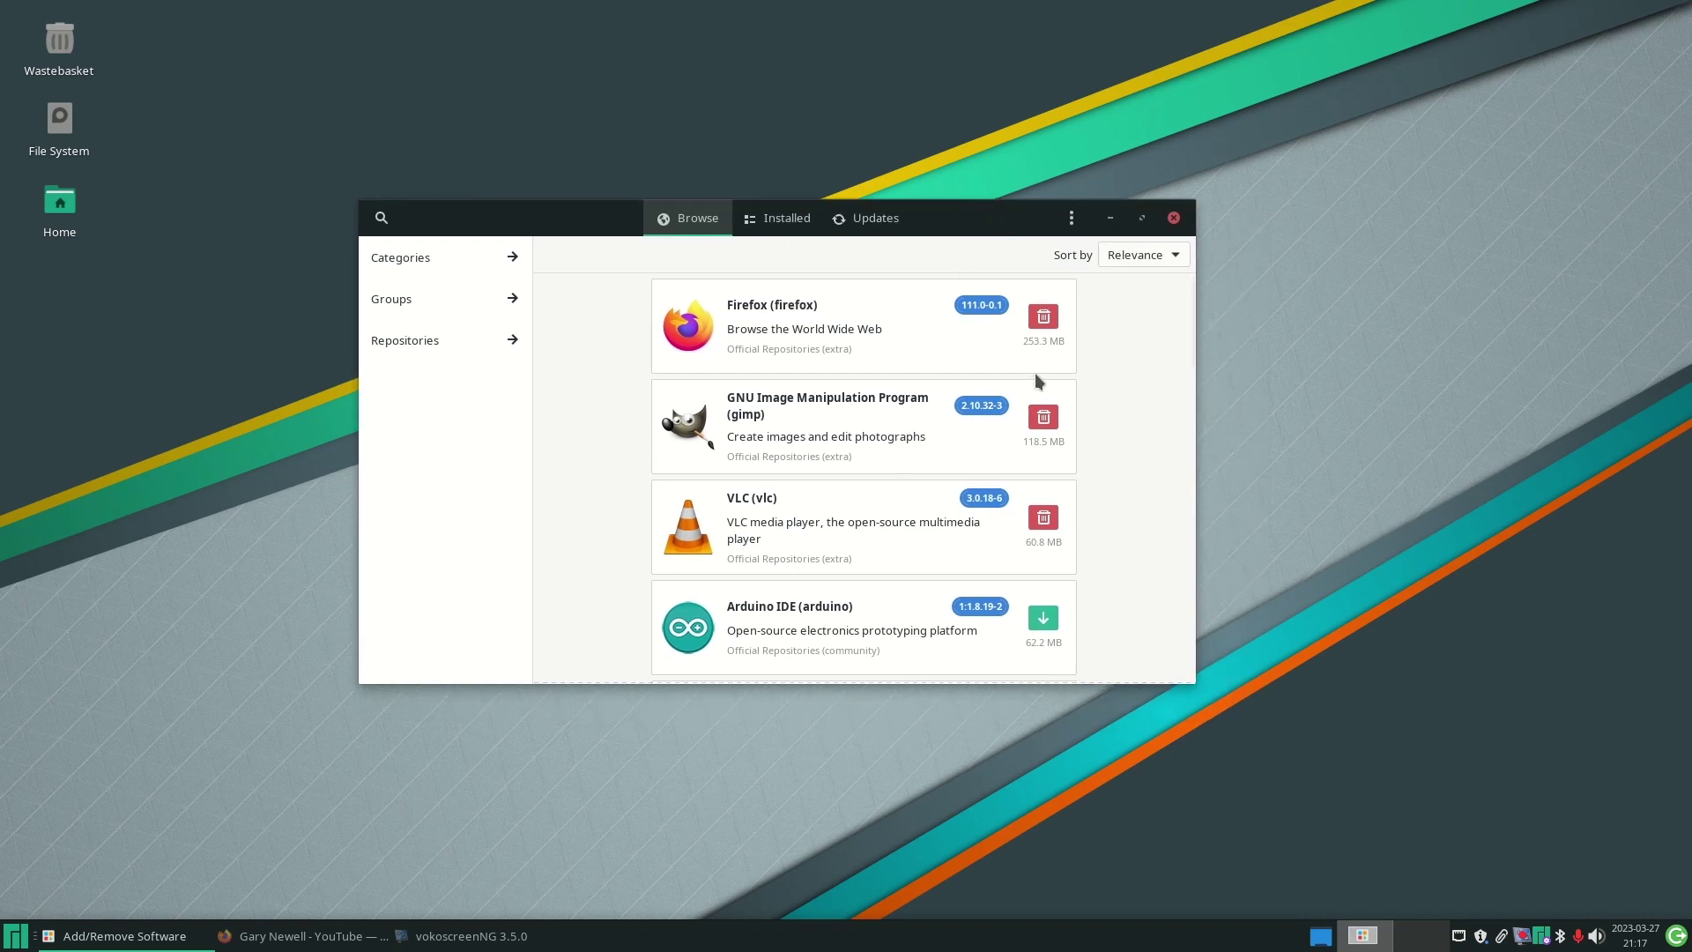
scroll(1009, 362, "down", 5)
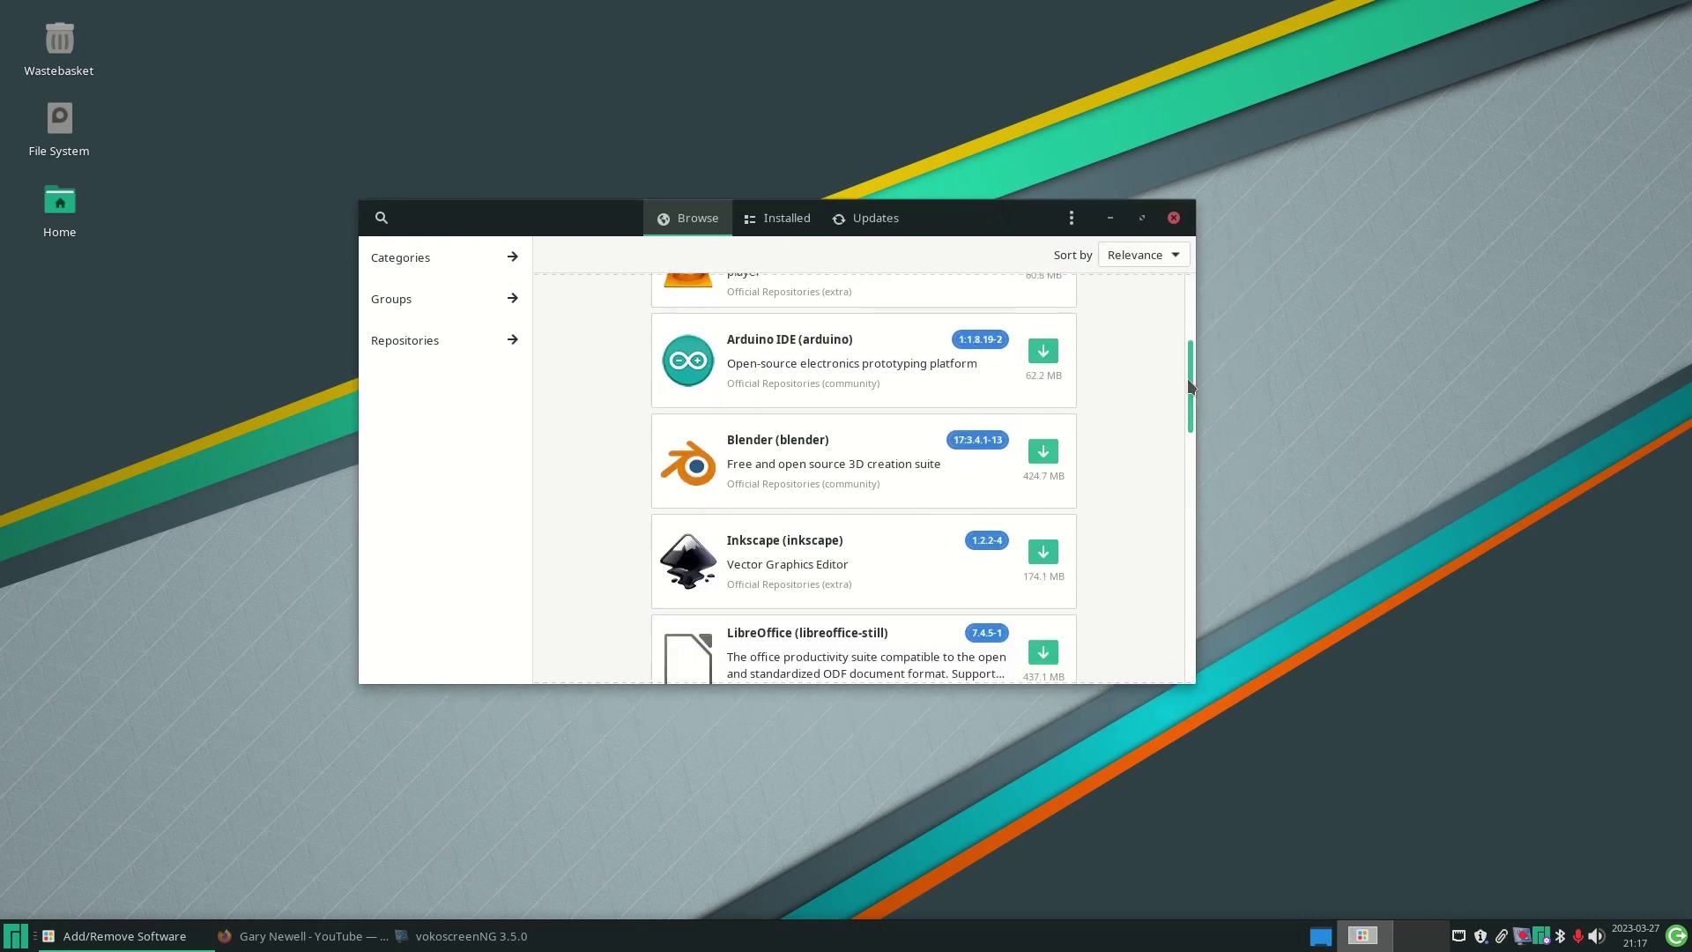
left_click_drag(1190, 388, 1175, 286)
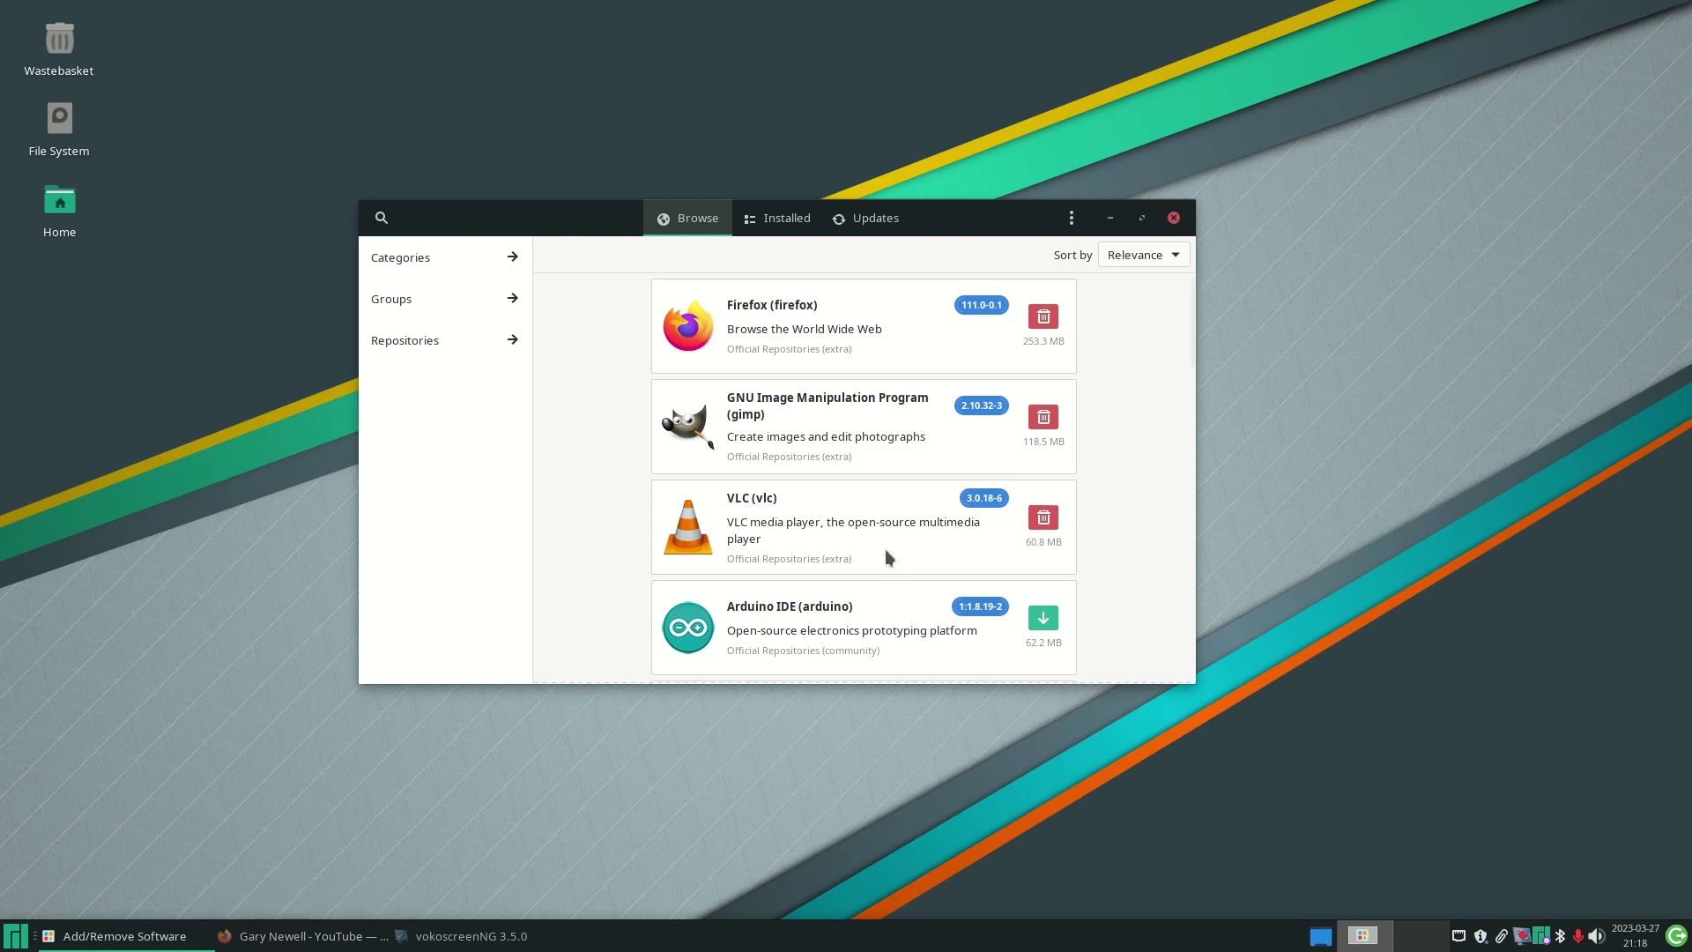
left_click(847, 331)
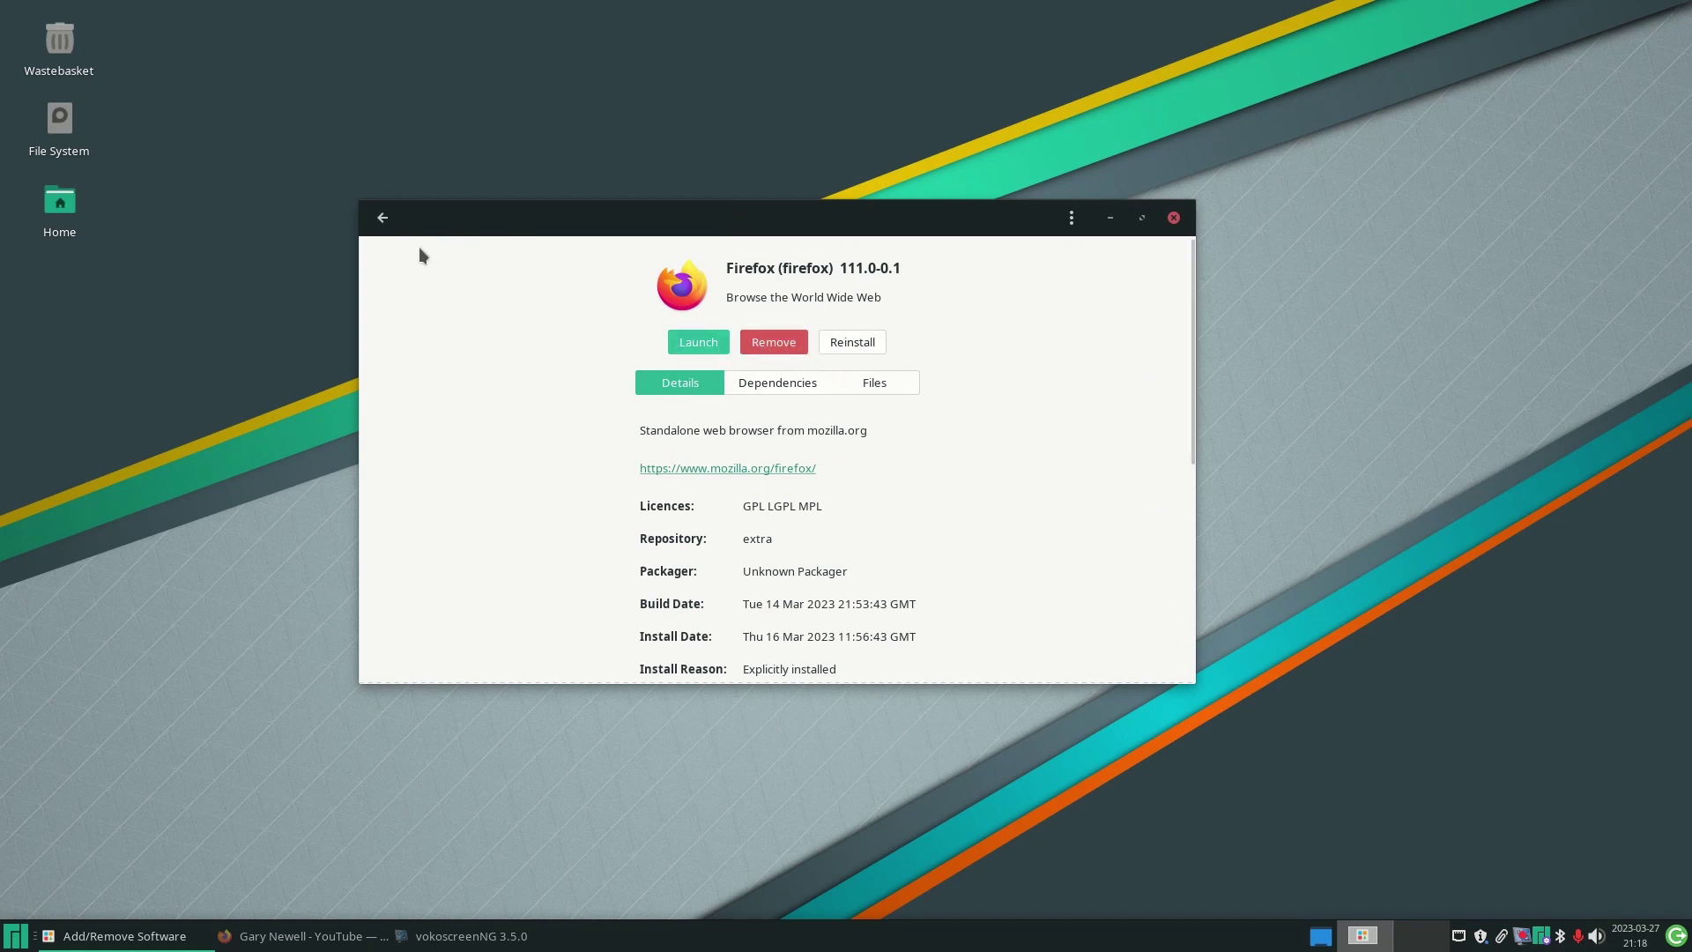
left_click(383, 218)
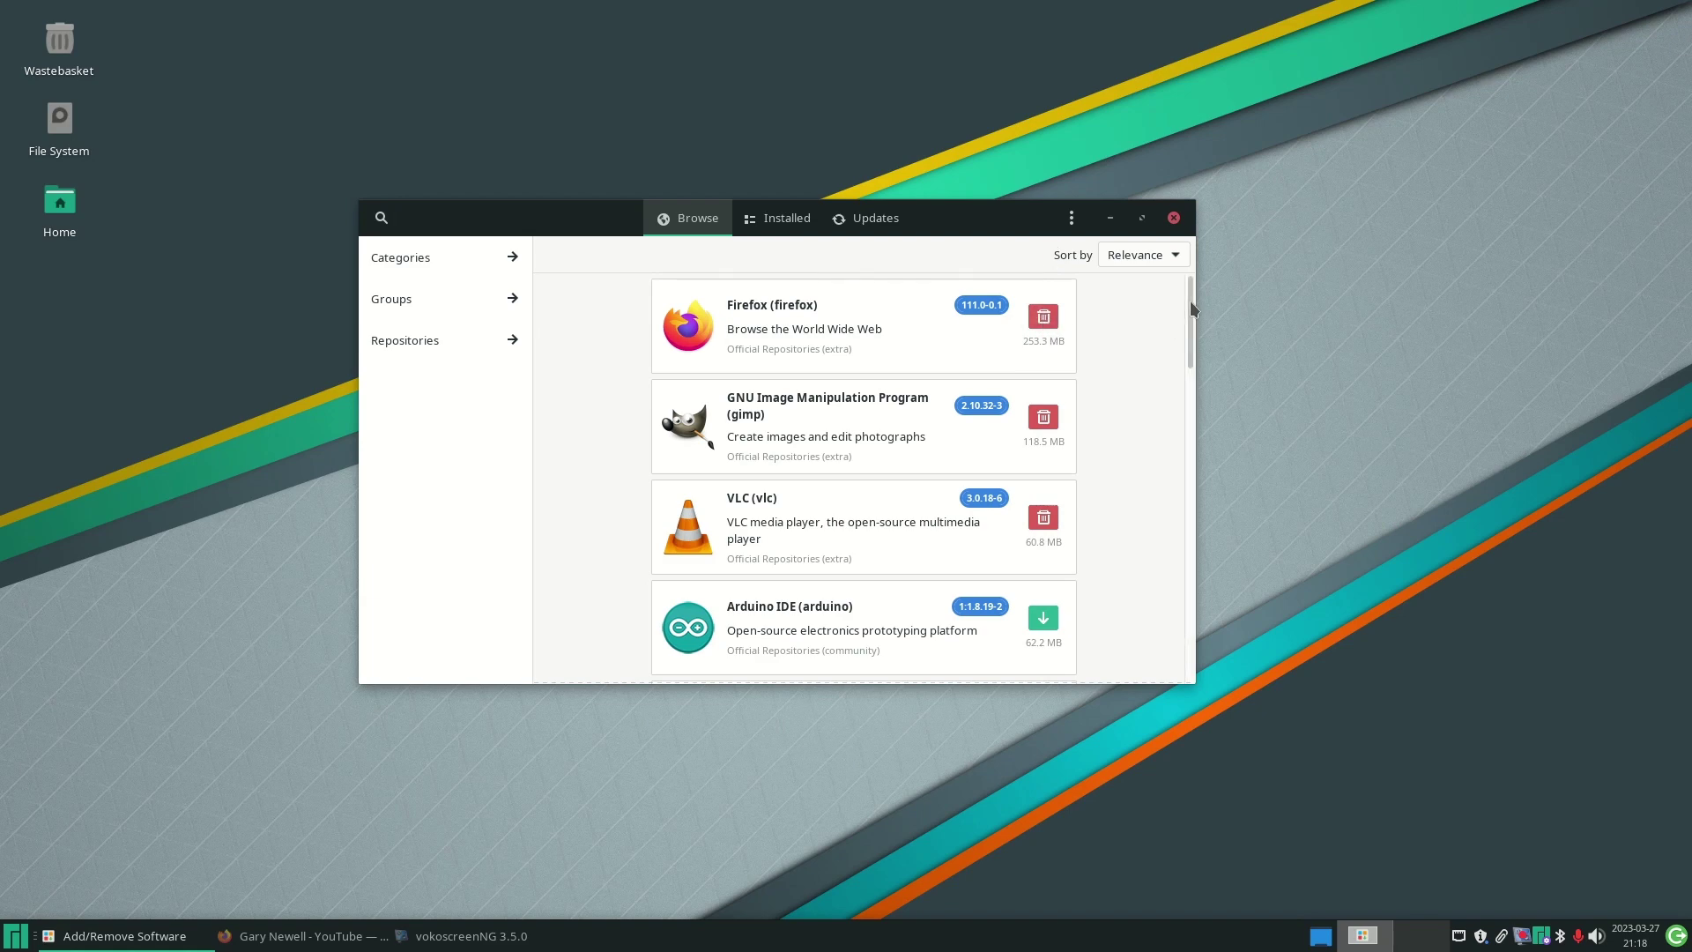
- Scroll the Browse list down to the last featured app, Telegram Desktop
left_click_drag(1190, 300, 1192, 346)
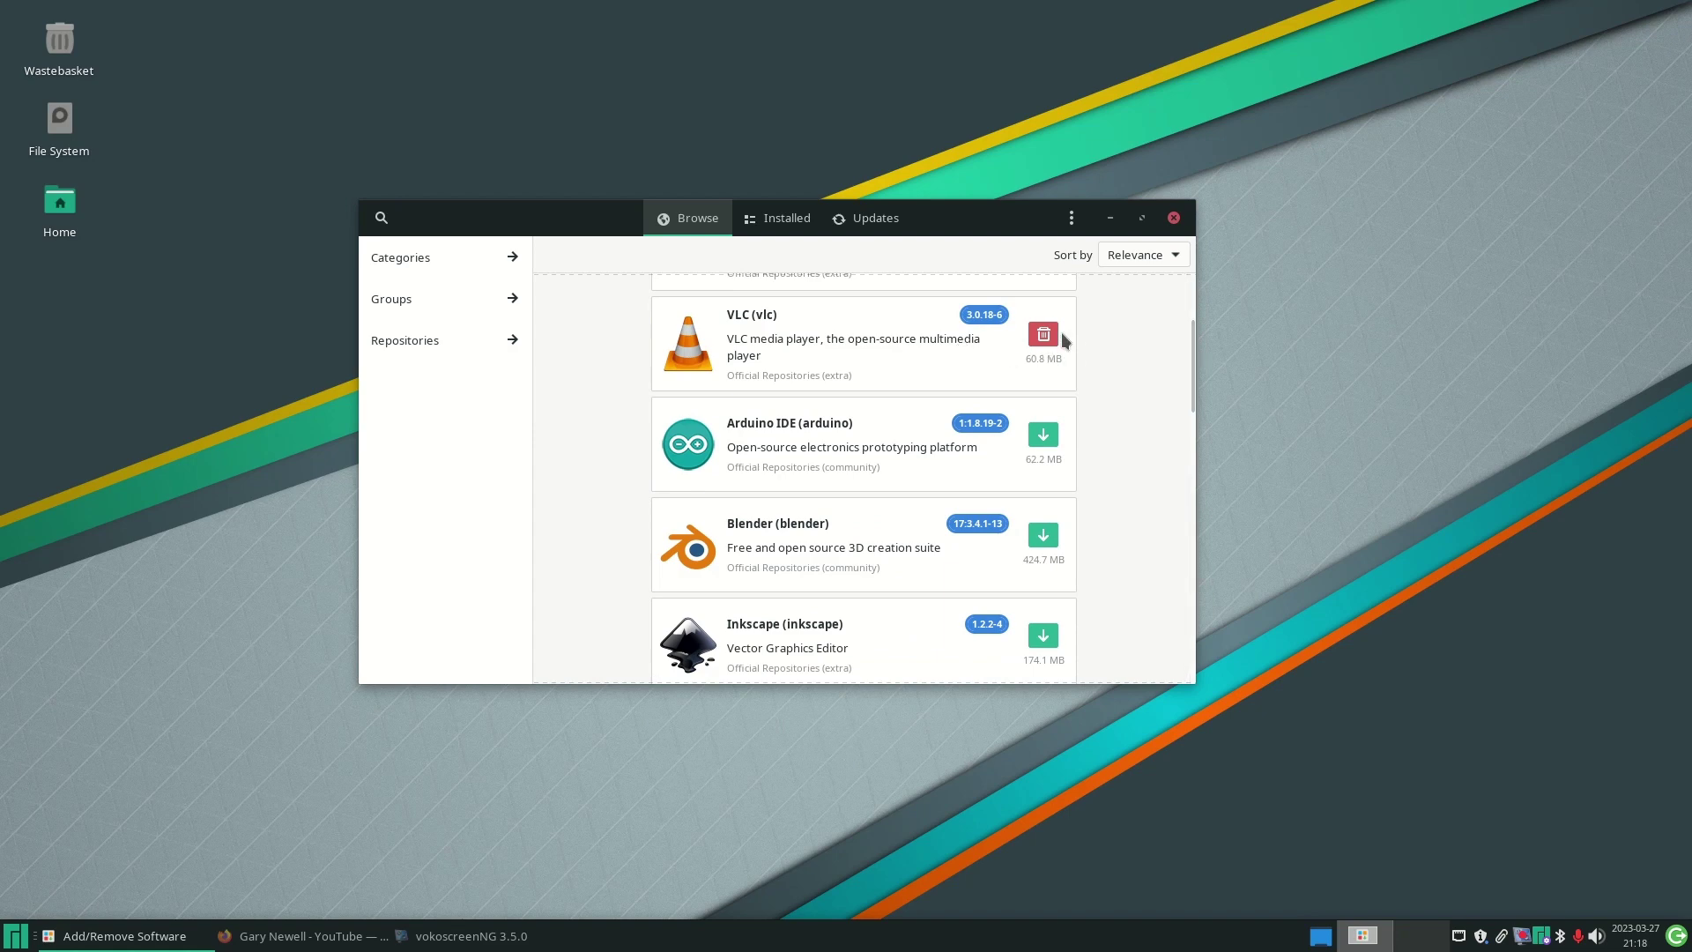
left_click_drag(1190, 360, 1190, 371)
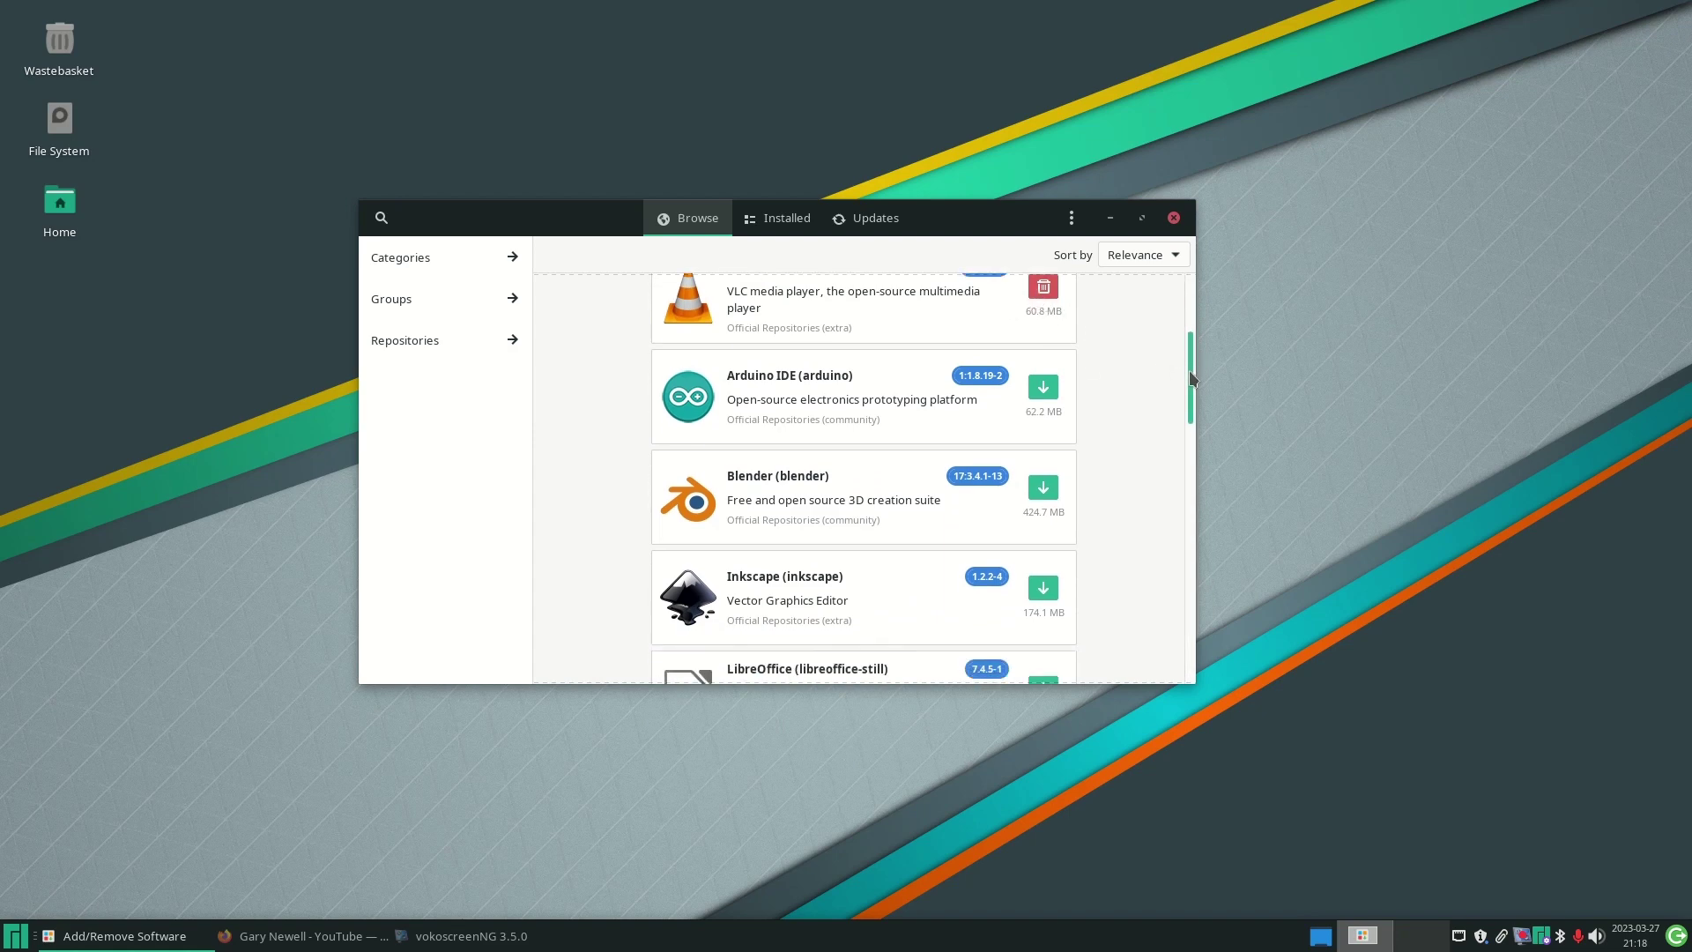
scroll(1189, 382, "down", 2)
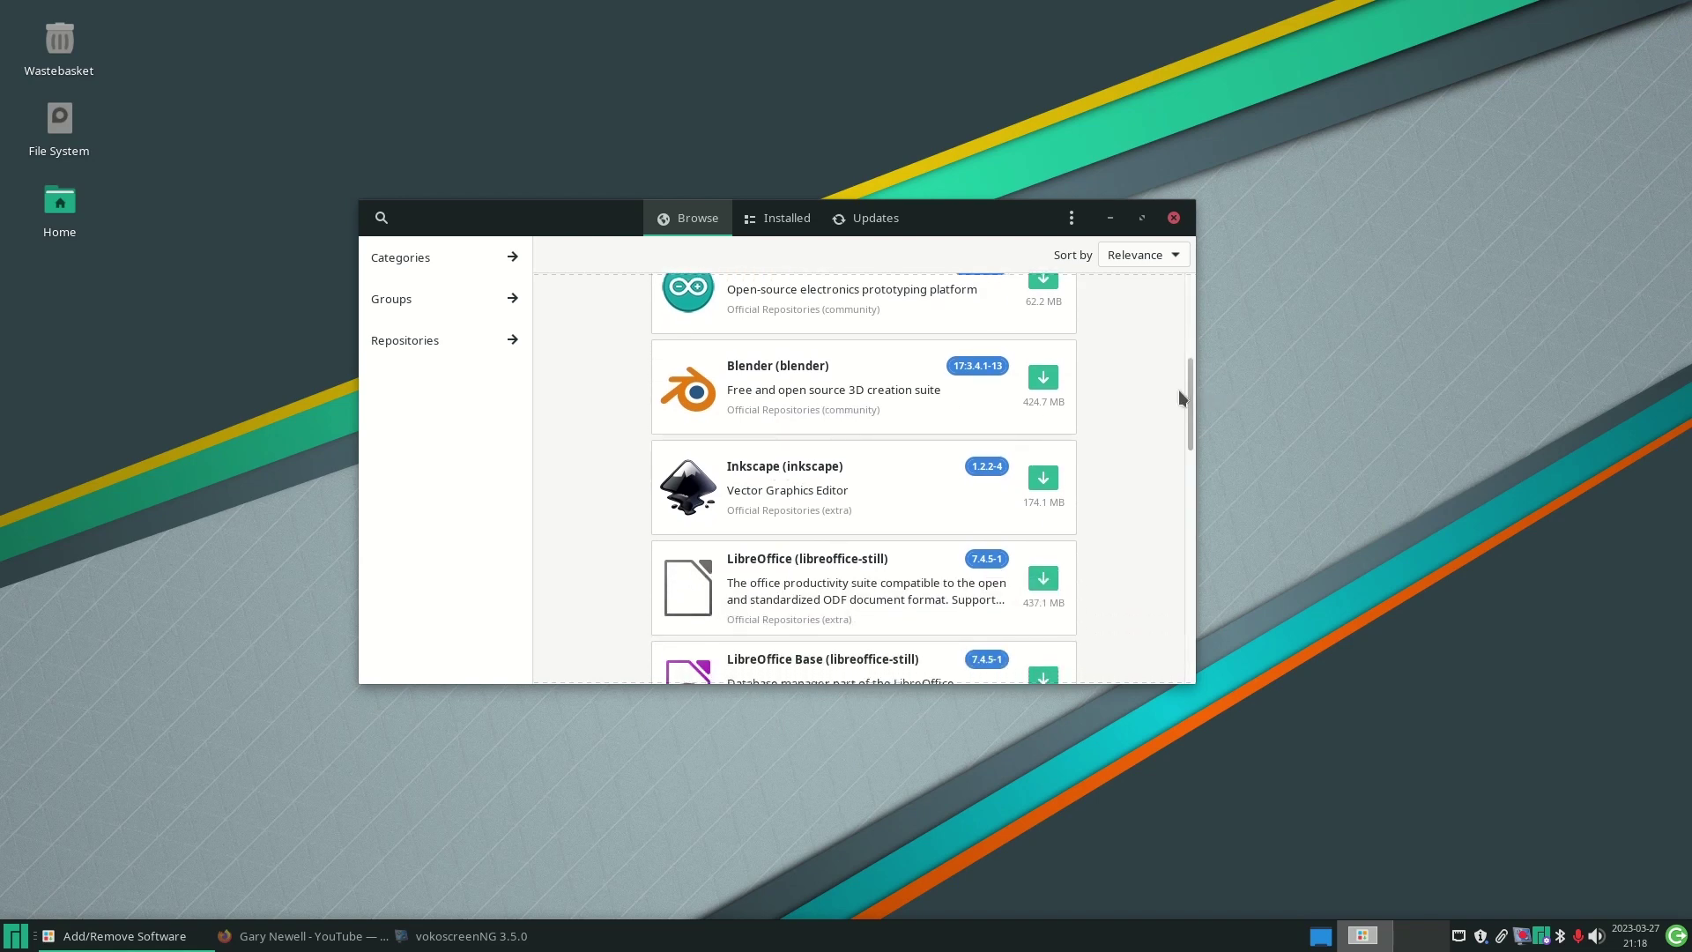
left_click_drag(1190, 379, 1179, 569)
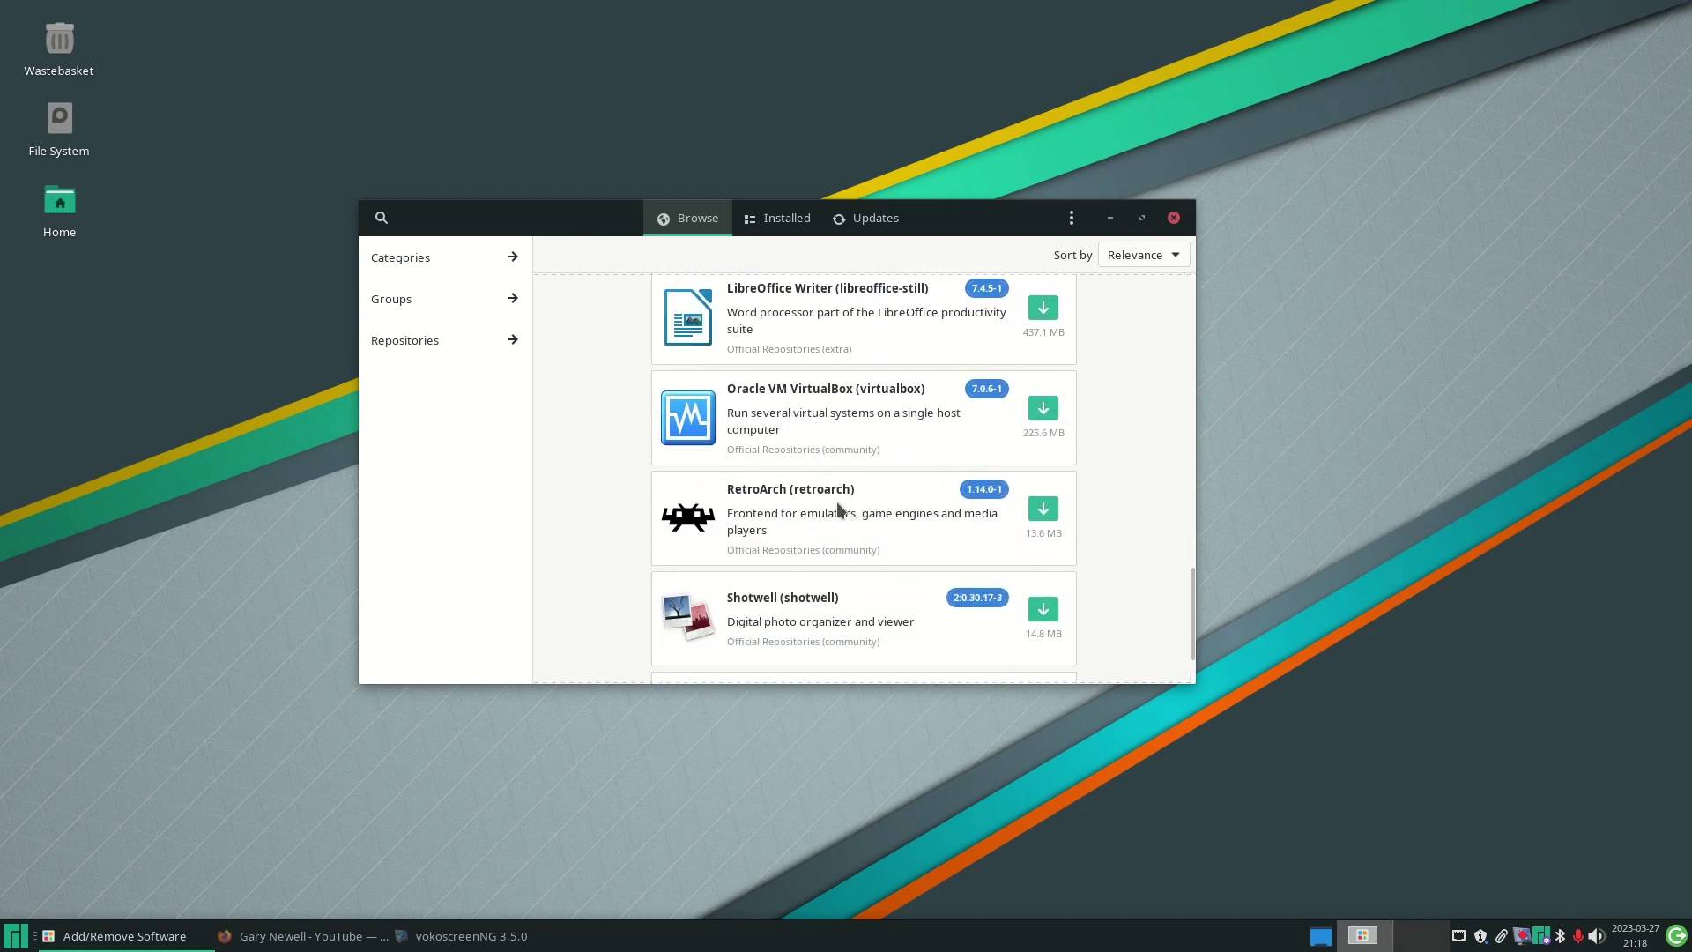
left_click_drag(1187, 576, 1190, 622)
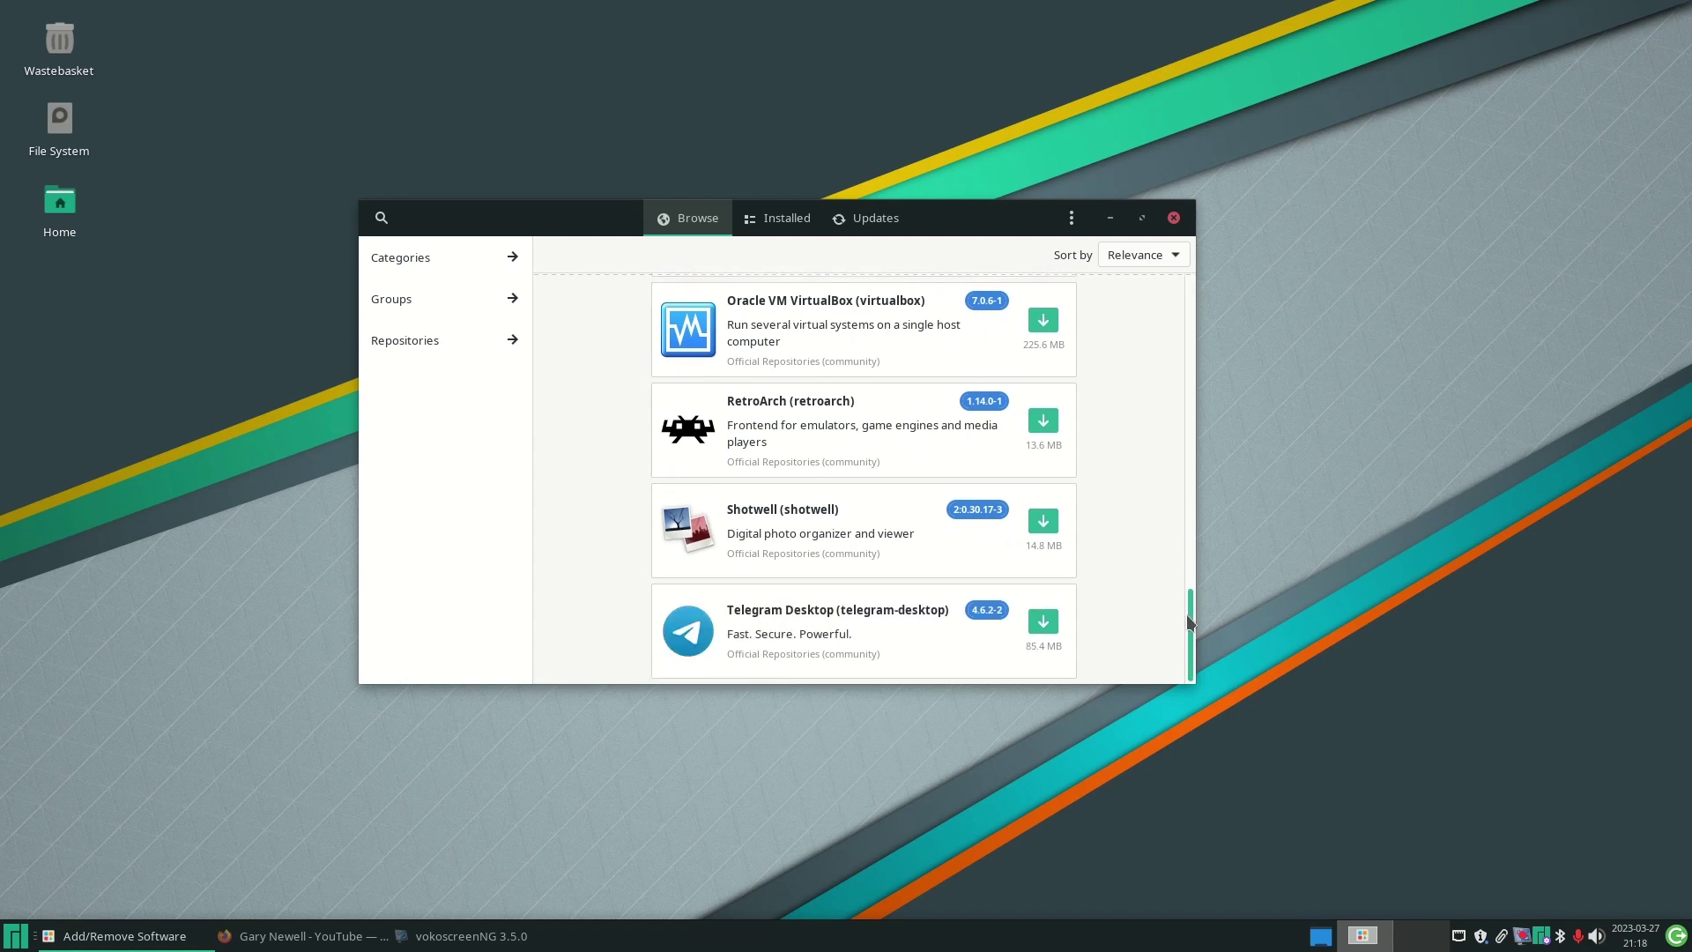
- Launch Viewnior from the Graphics category of the application menu
left_click(30, 942)
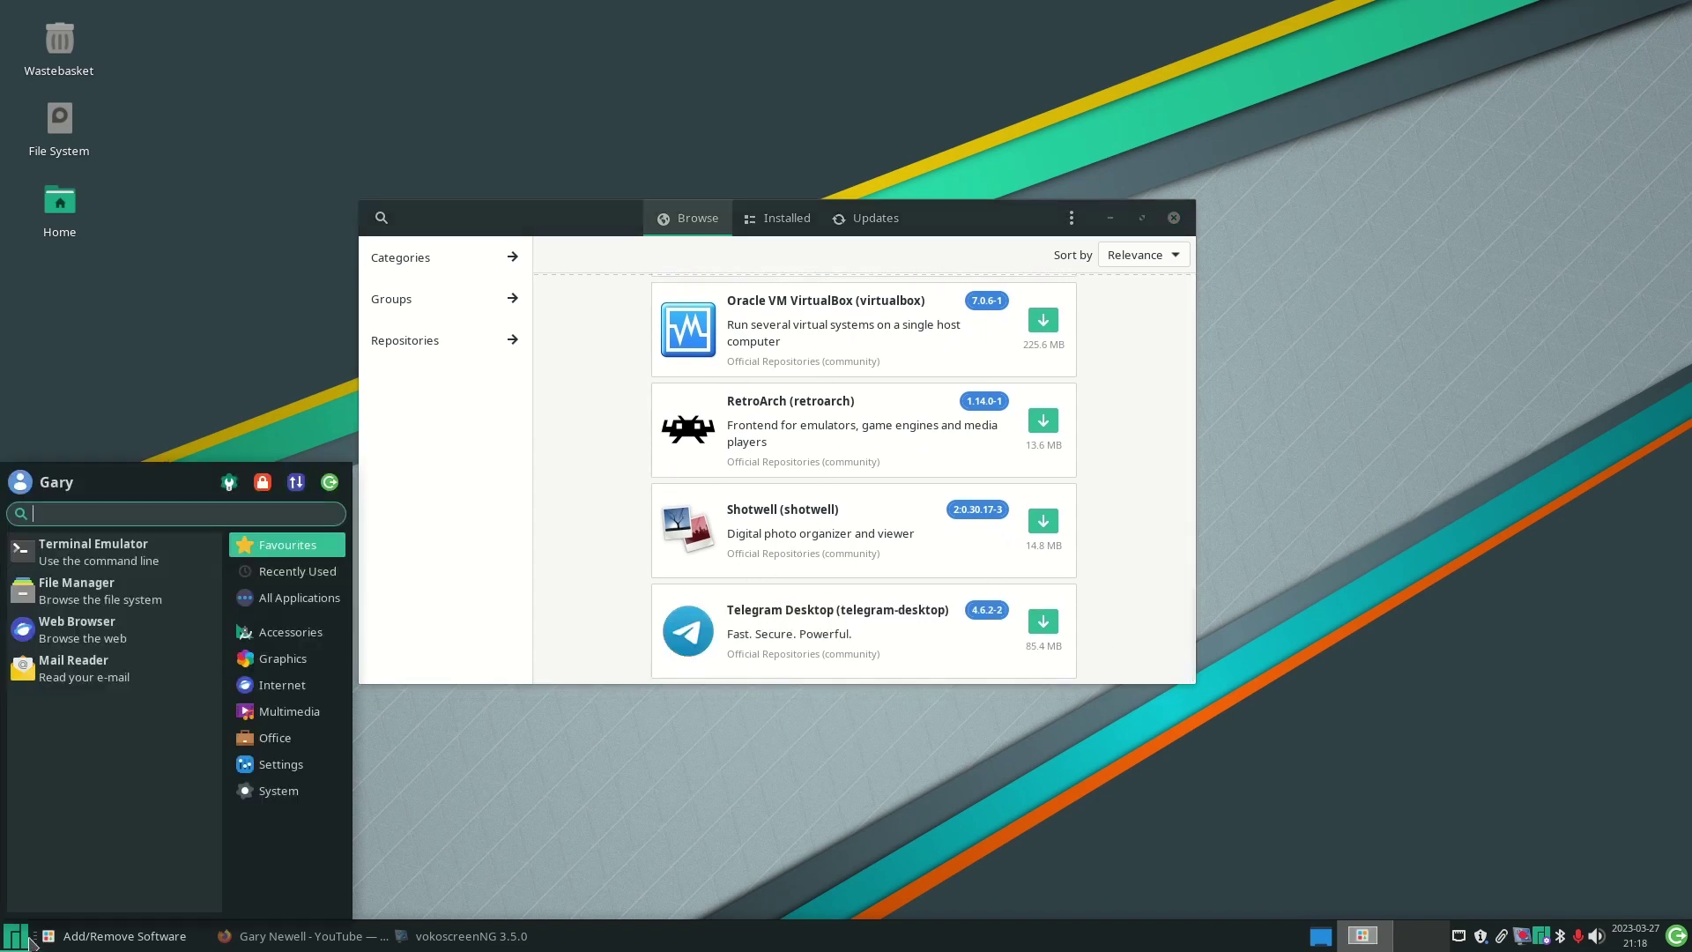
left_click(296, 665)
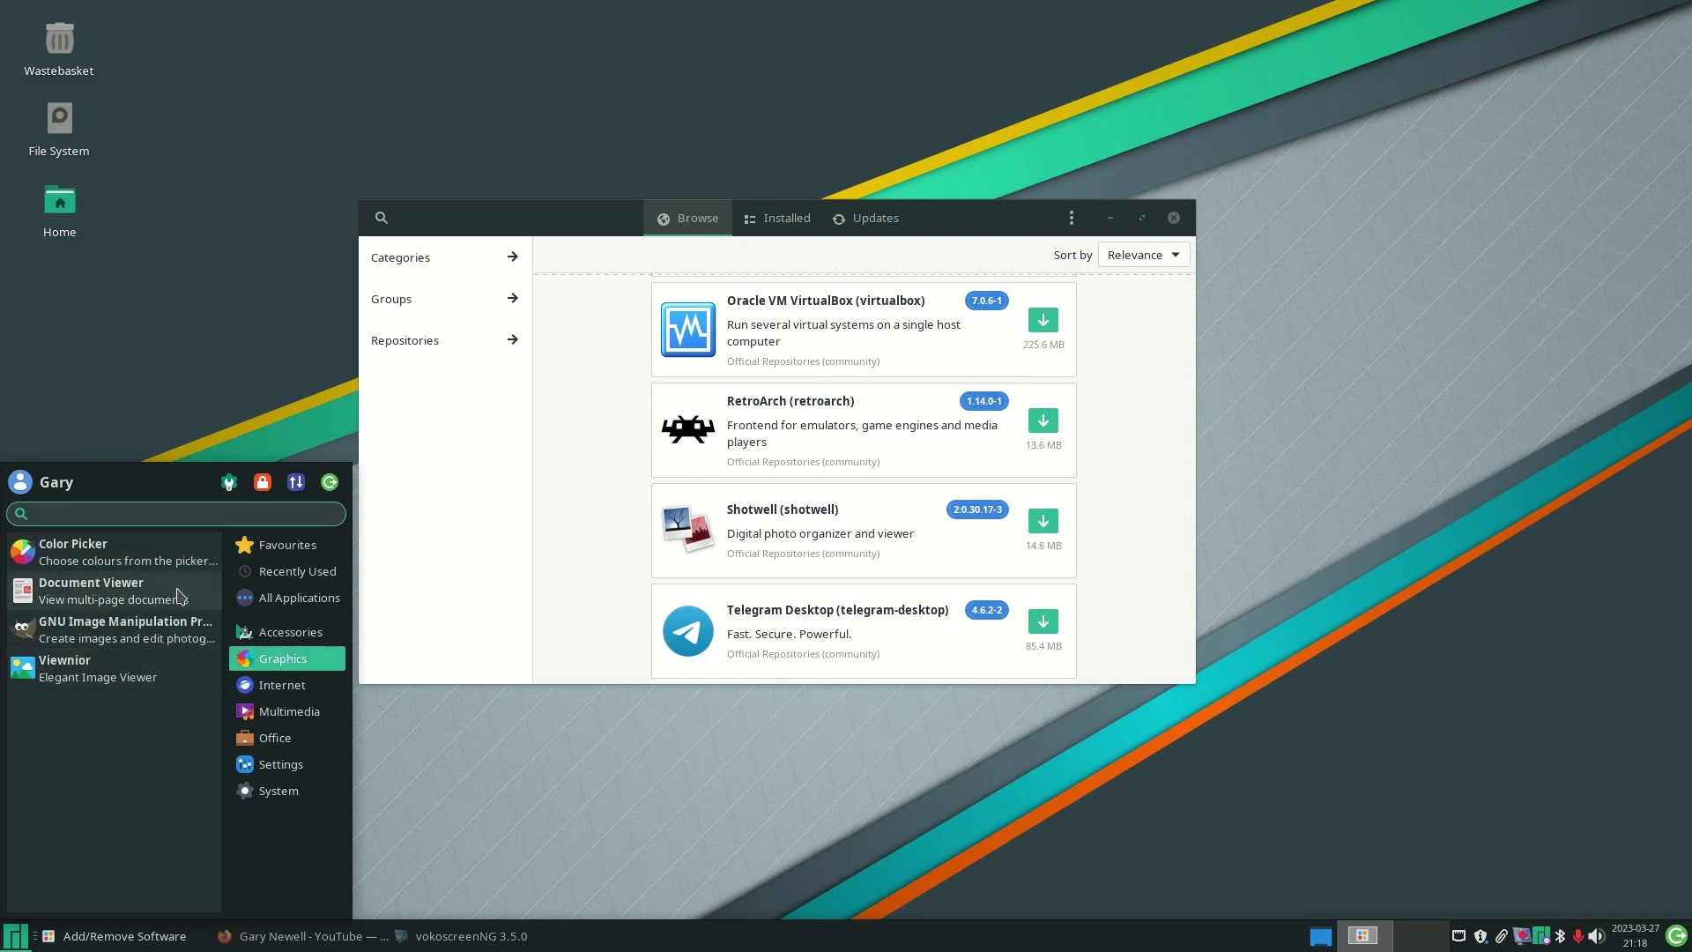
left_click(97, 671)
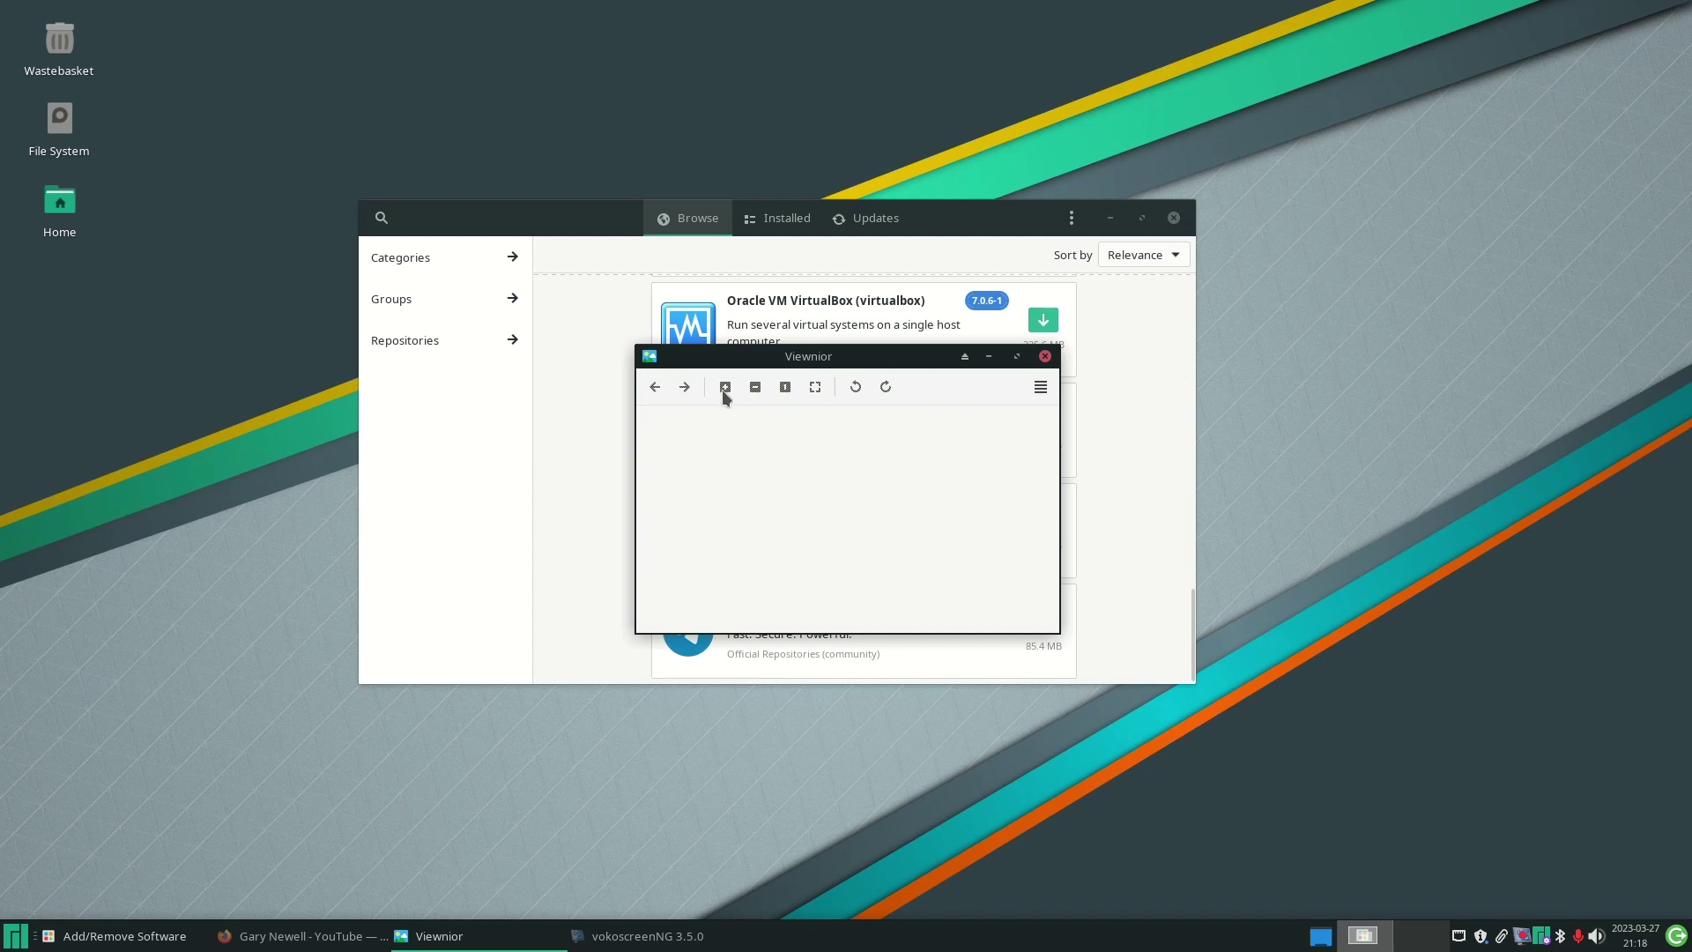
- Look through Viewnior's main menu, dismiss it, and close the empty viewer window
left_click(1042, 389)
left_click(1042, 388)
left_click(1042, 389)
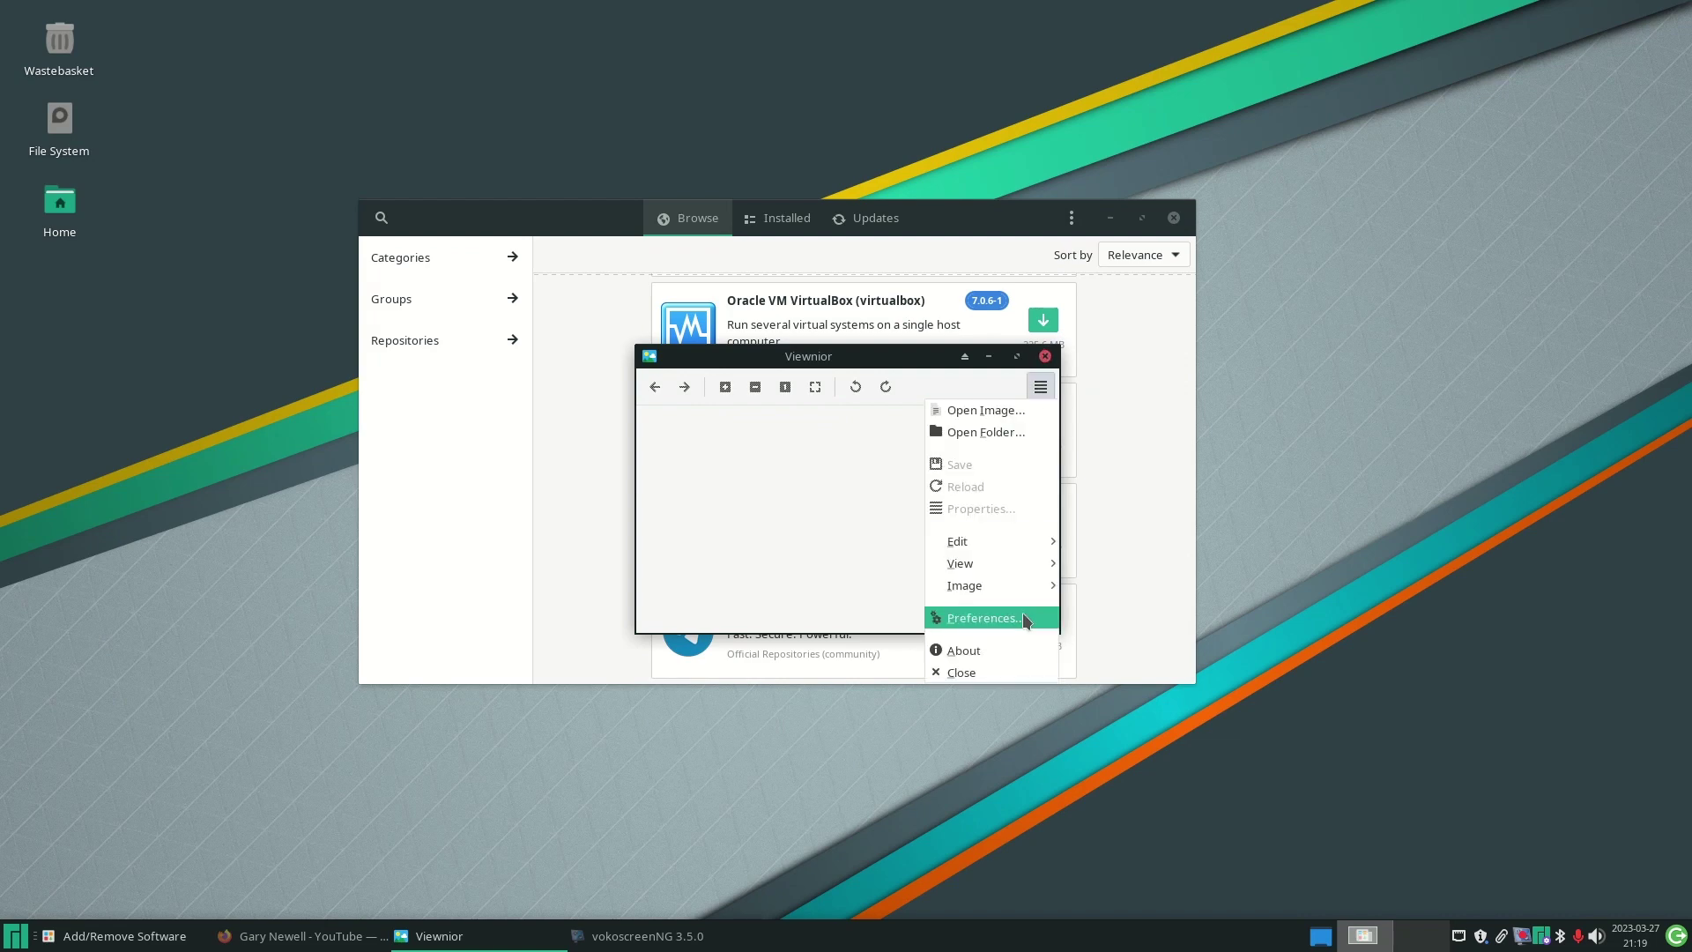
mouse_move(1021, 563)
mouse_move(1010, 596)
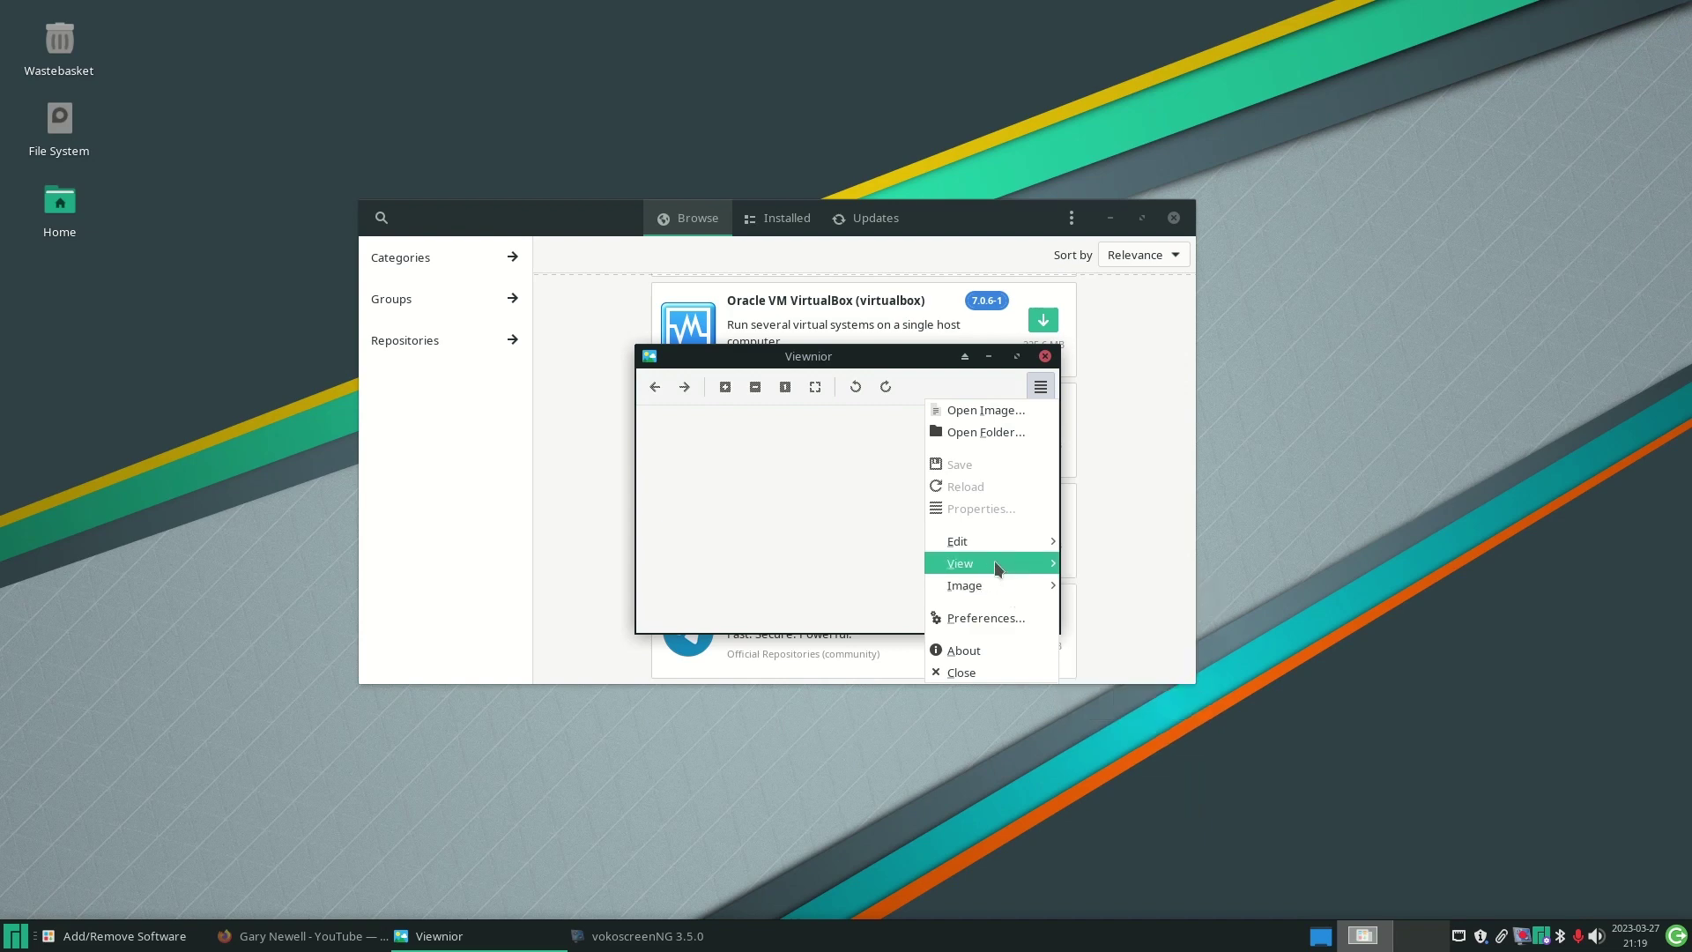
left_click(801, 416)
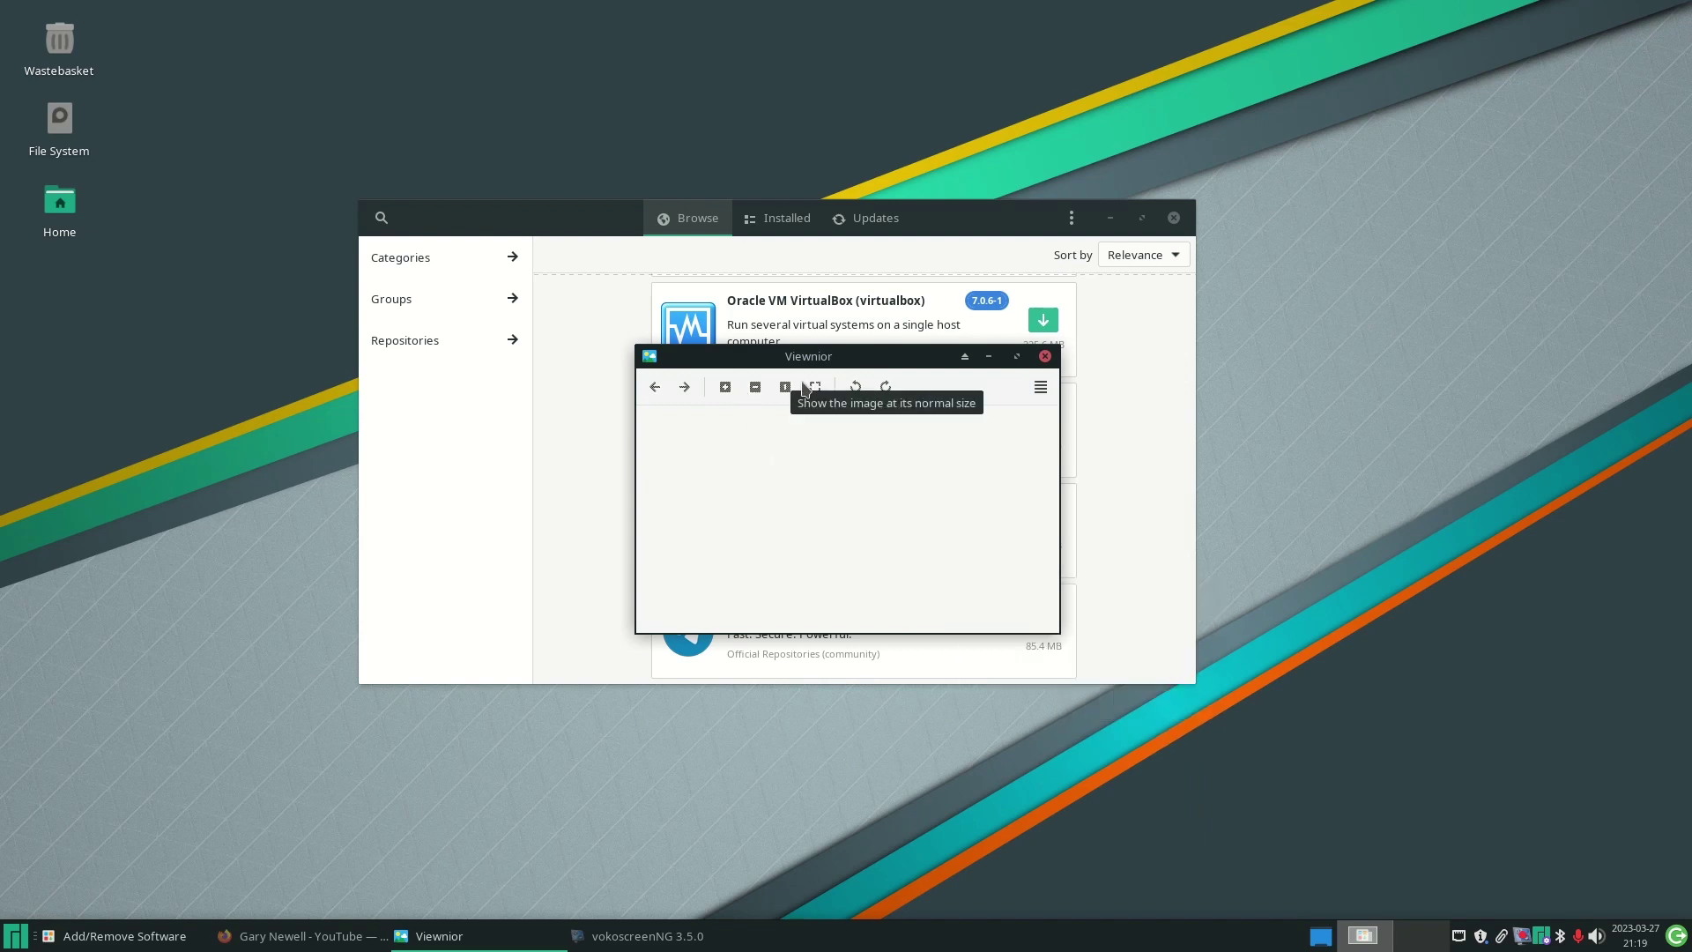
left_click(1044, 356)
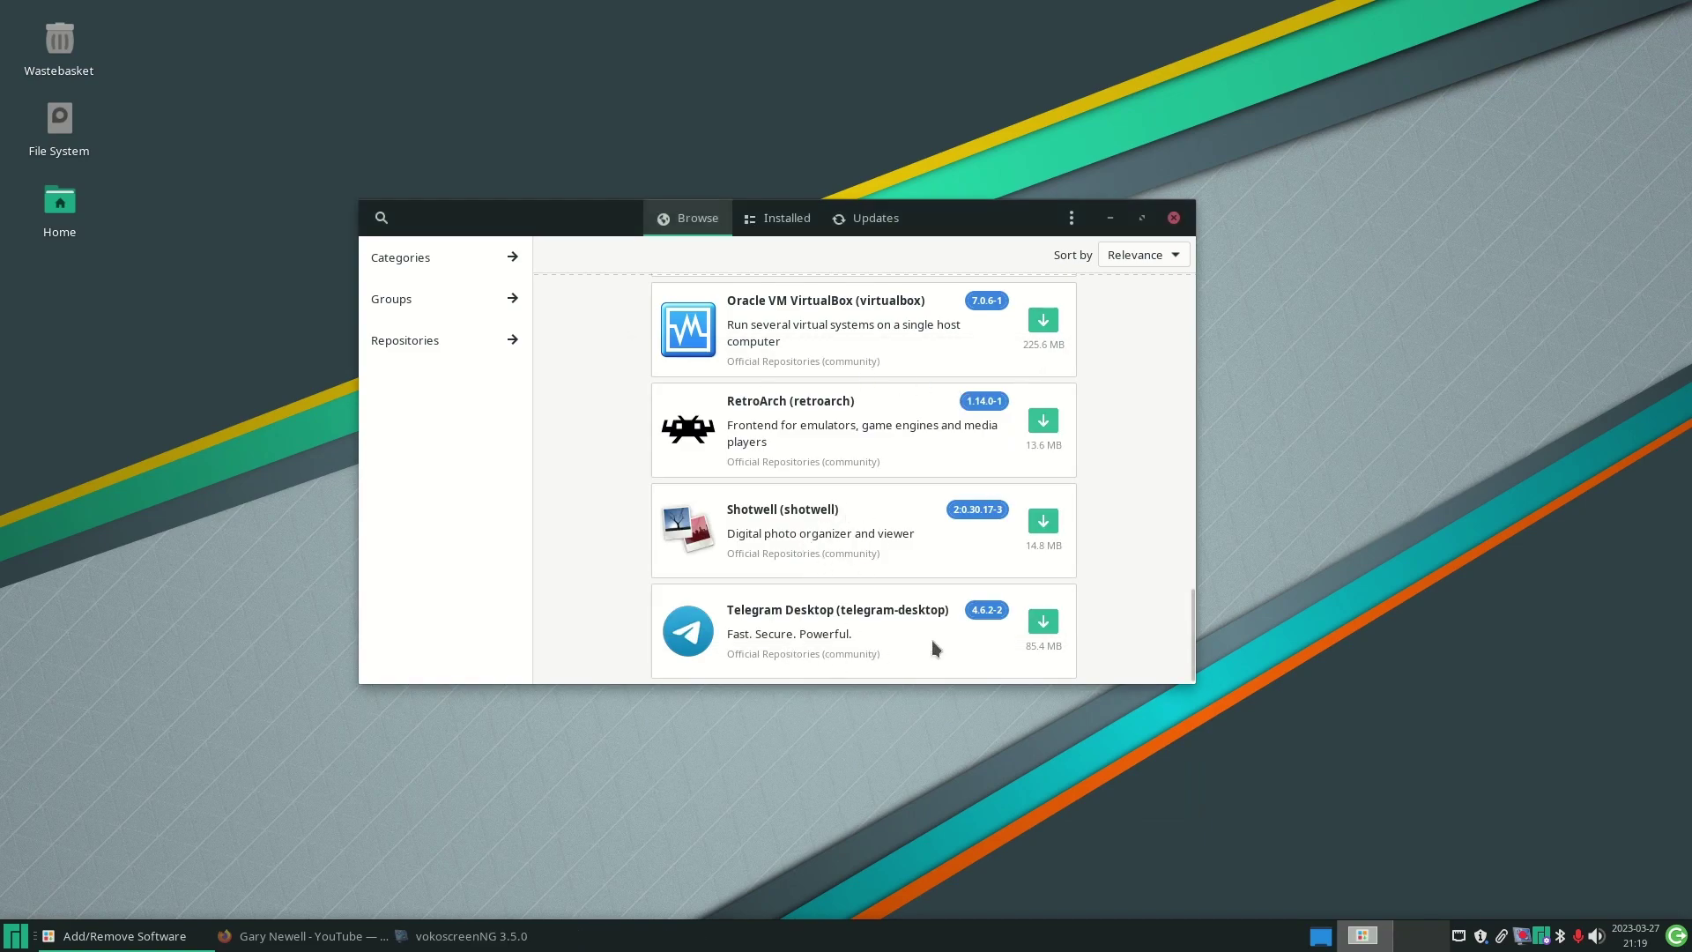
- Show the software categories, keep sorting by Relevance, and browse the Photo & Video apps
left_click_drag(1193, 617, 1193, 286)
left_click(406, 264)
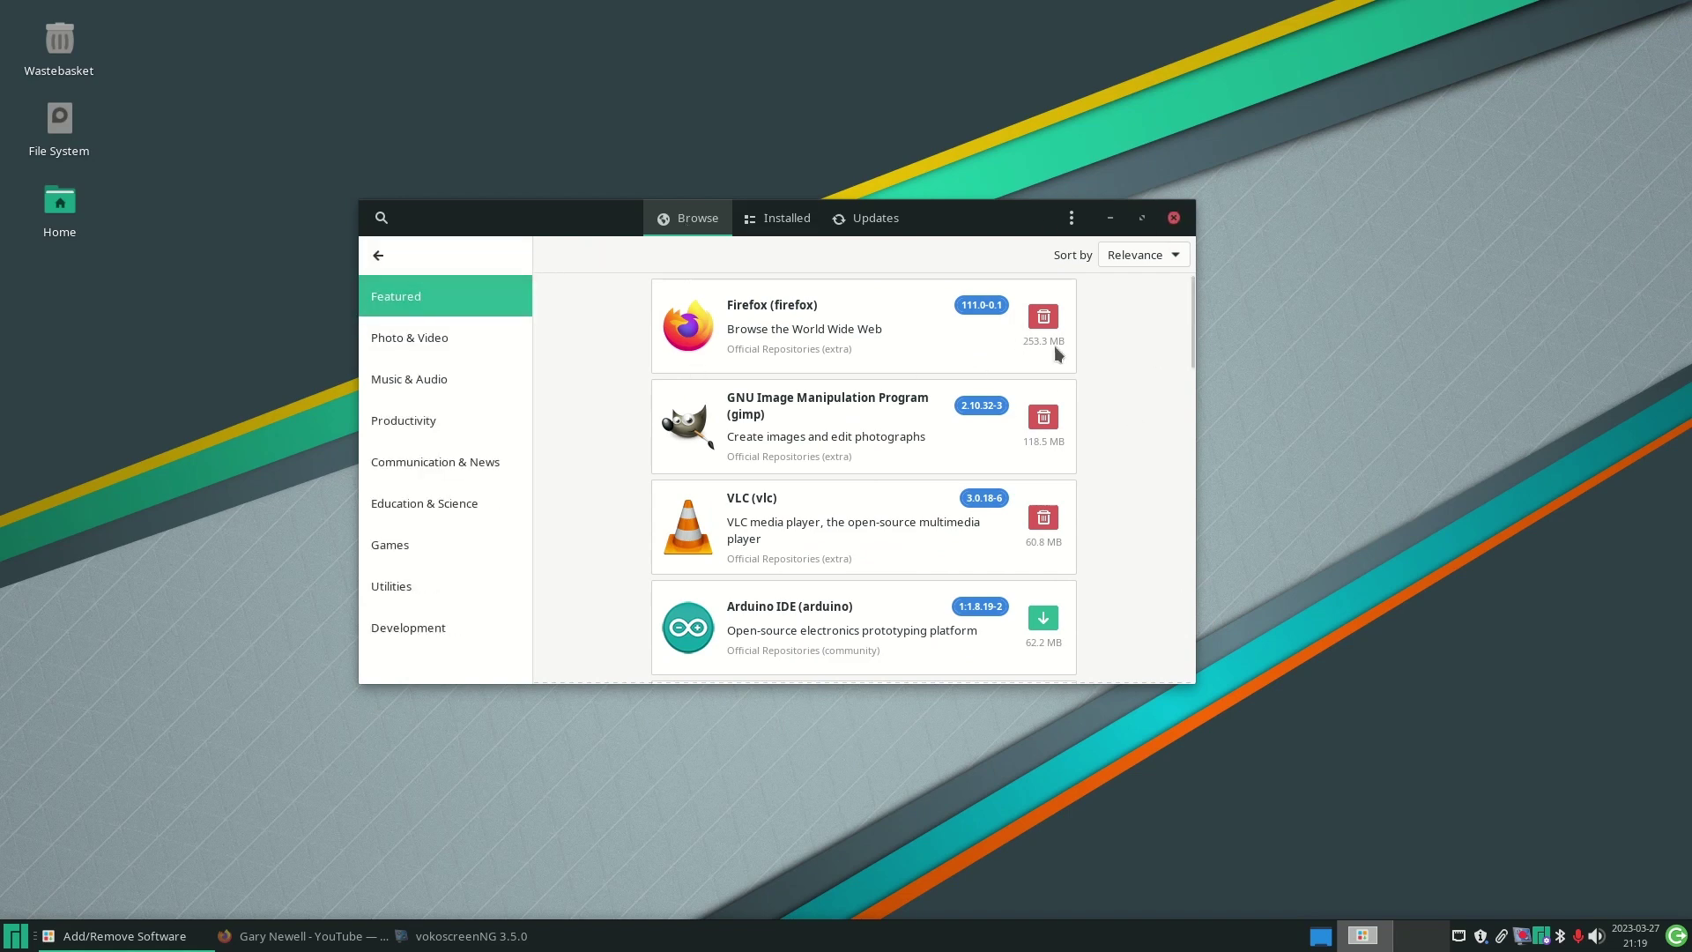
left_click(1144, 254)
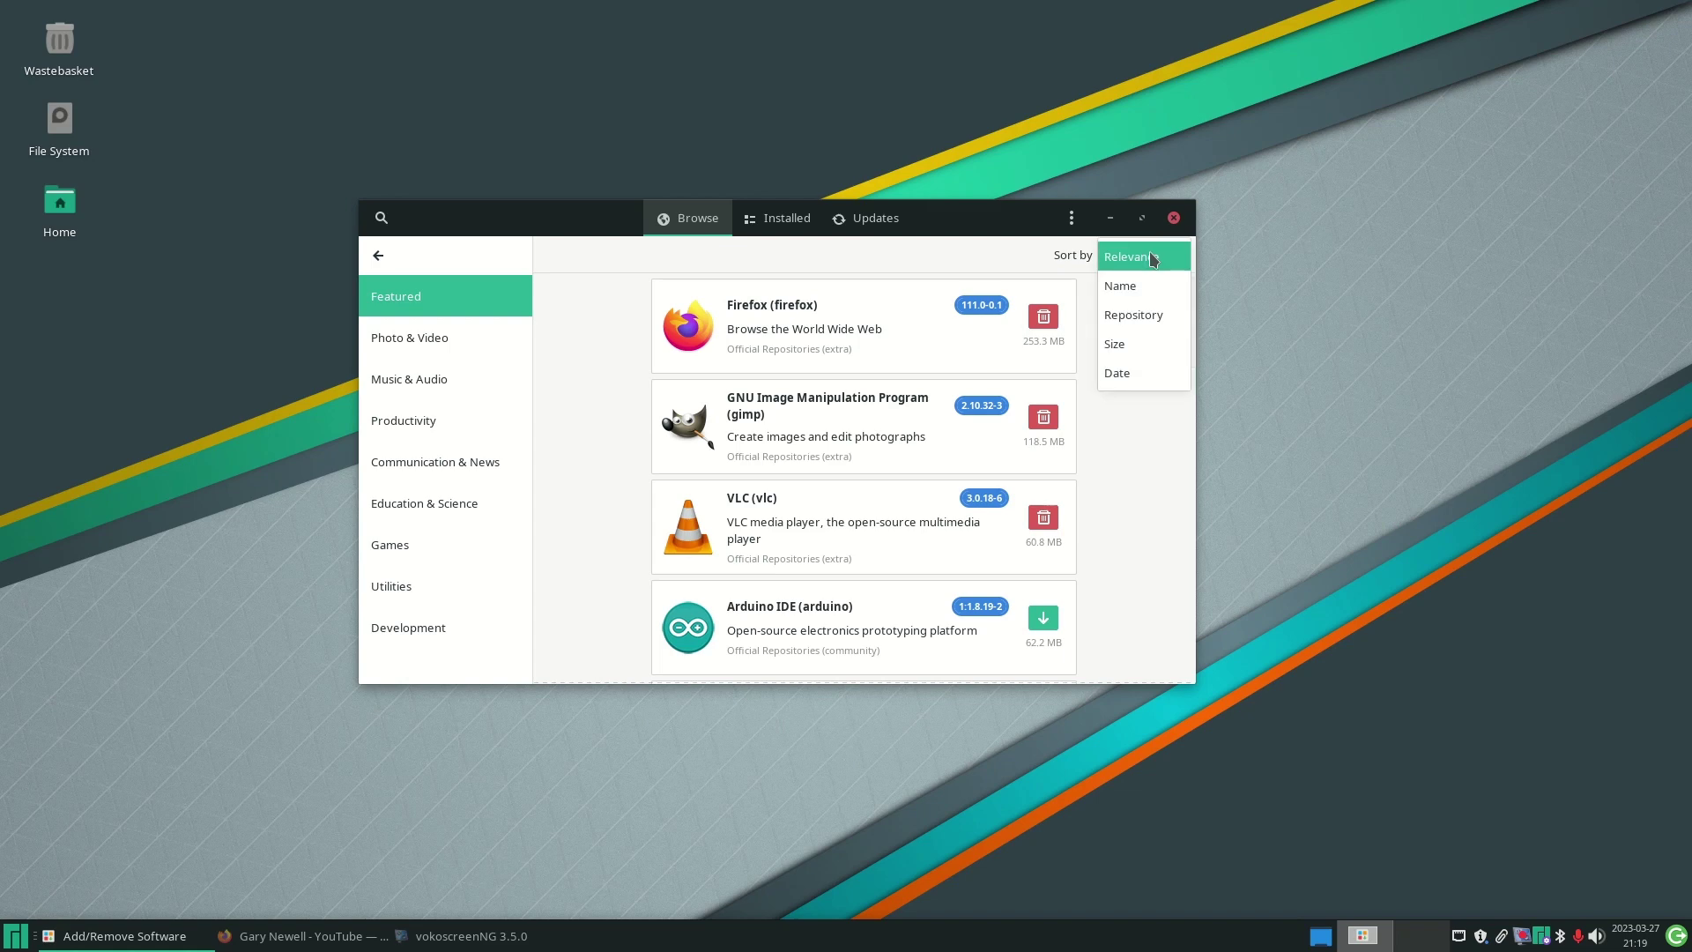
left_click(1146, 255)
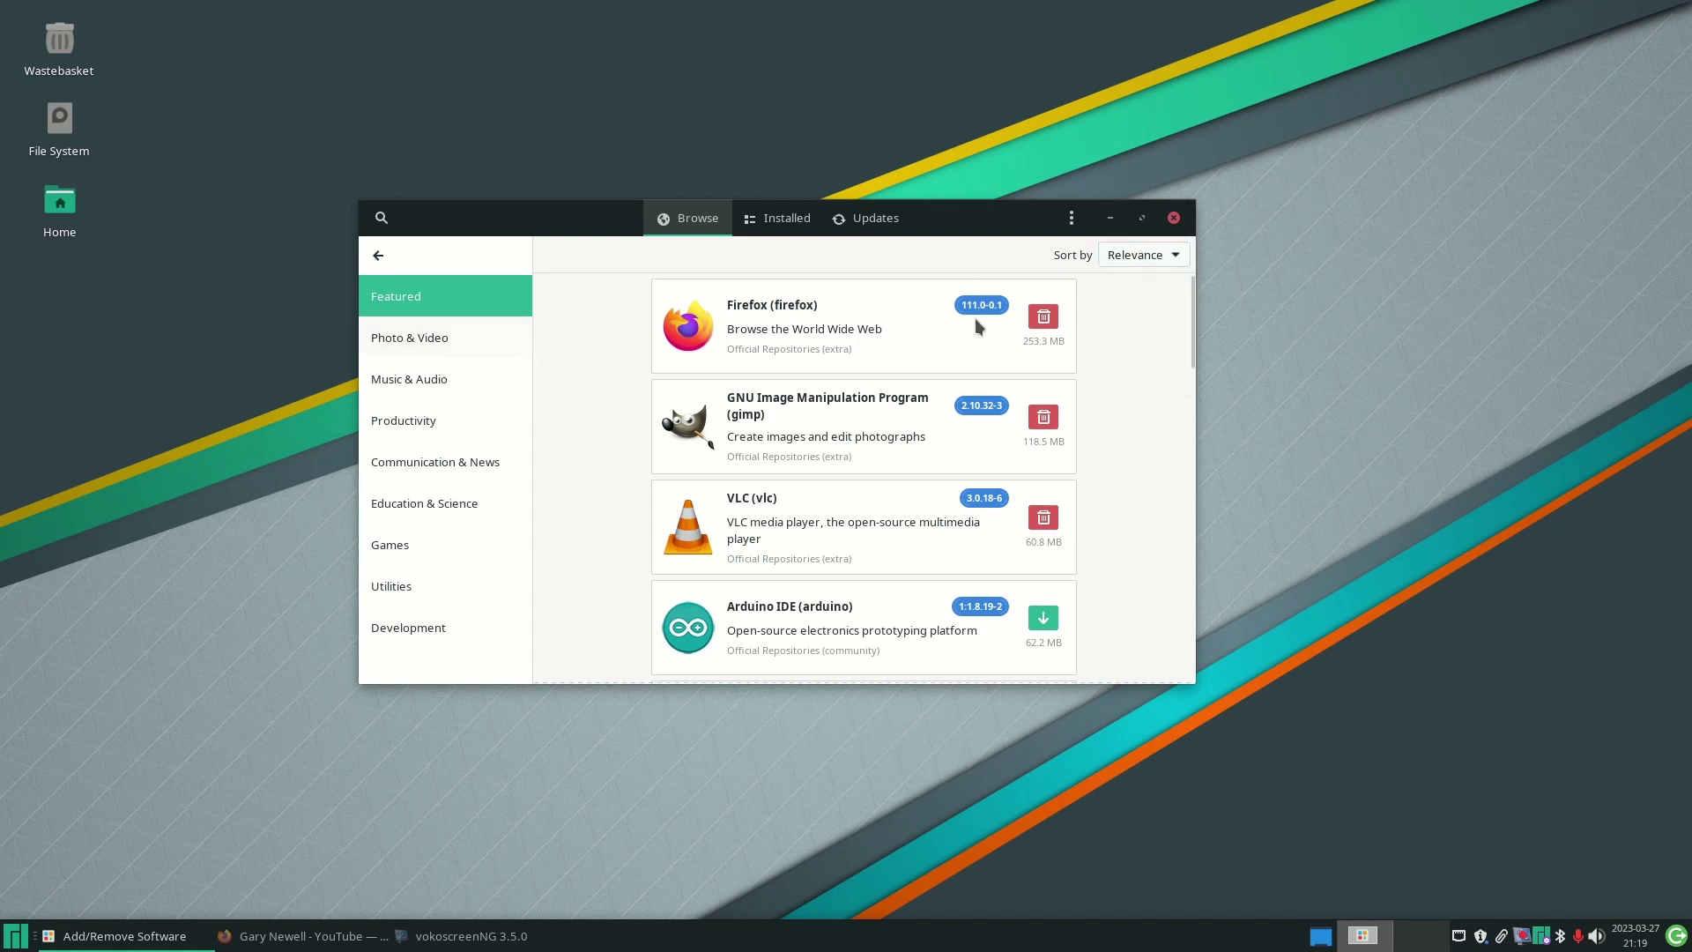
left_click(393, 344)
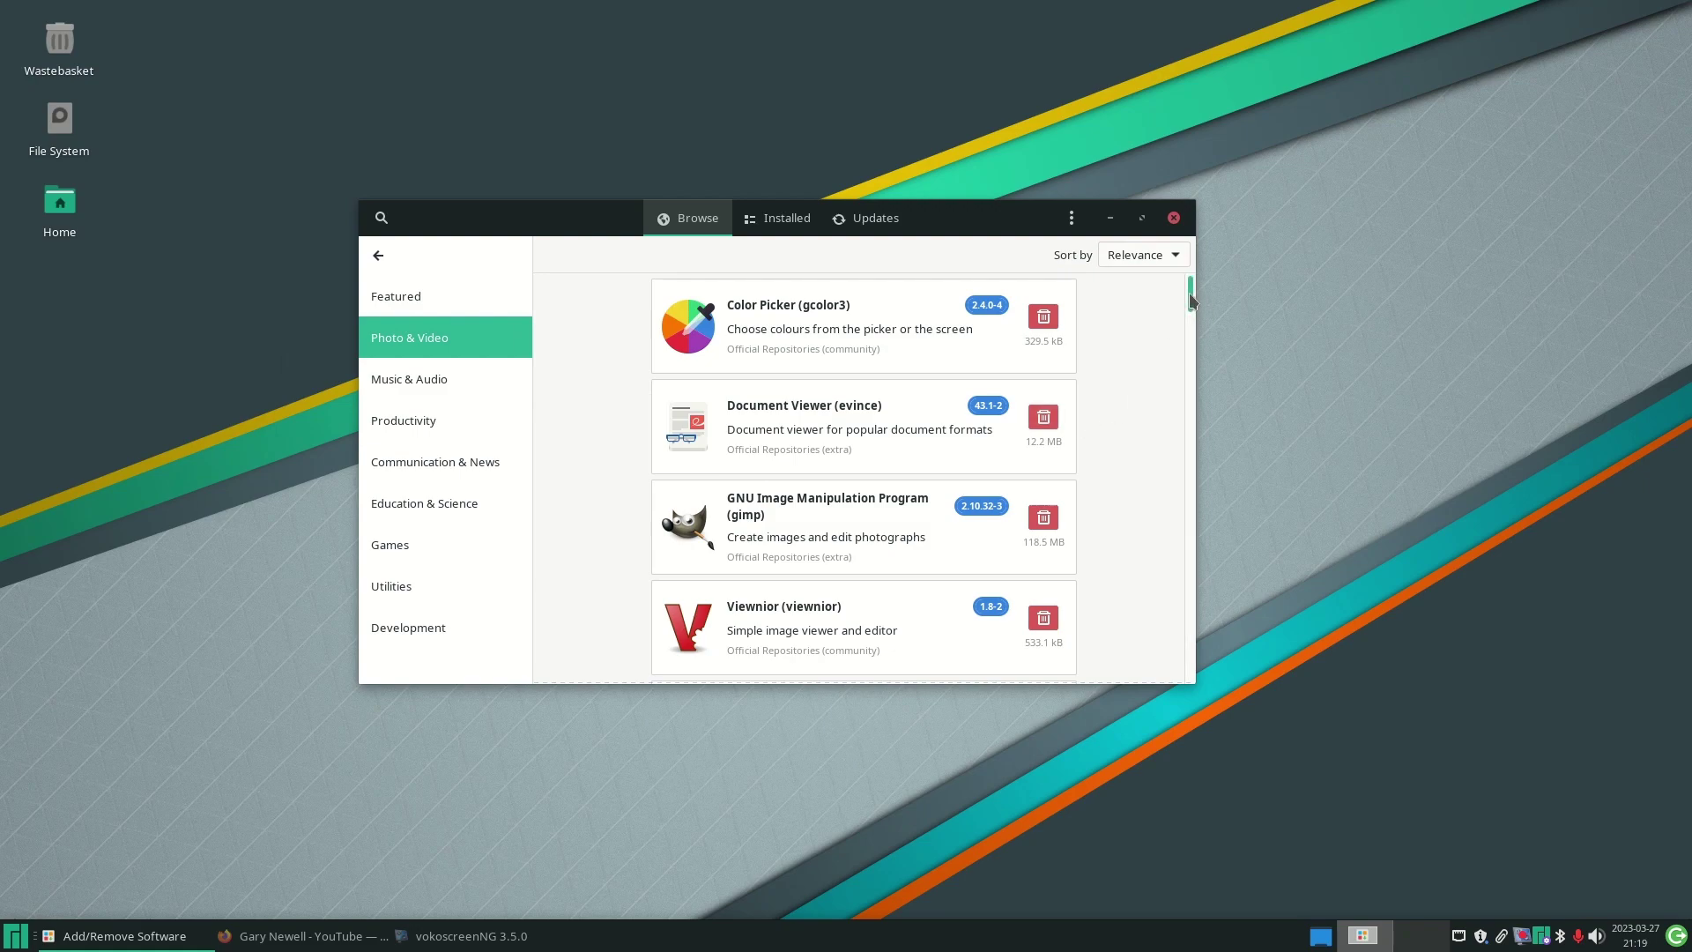
left_click_drag(1189, 292, 1170, 601)
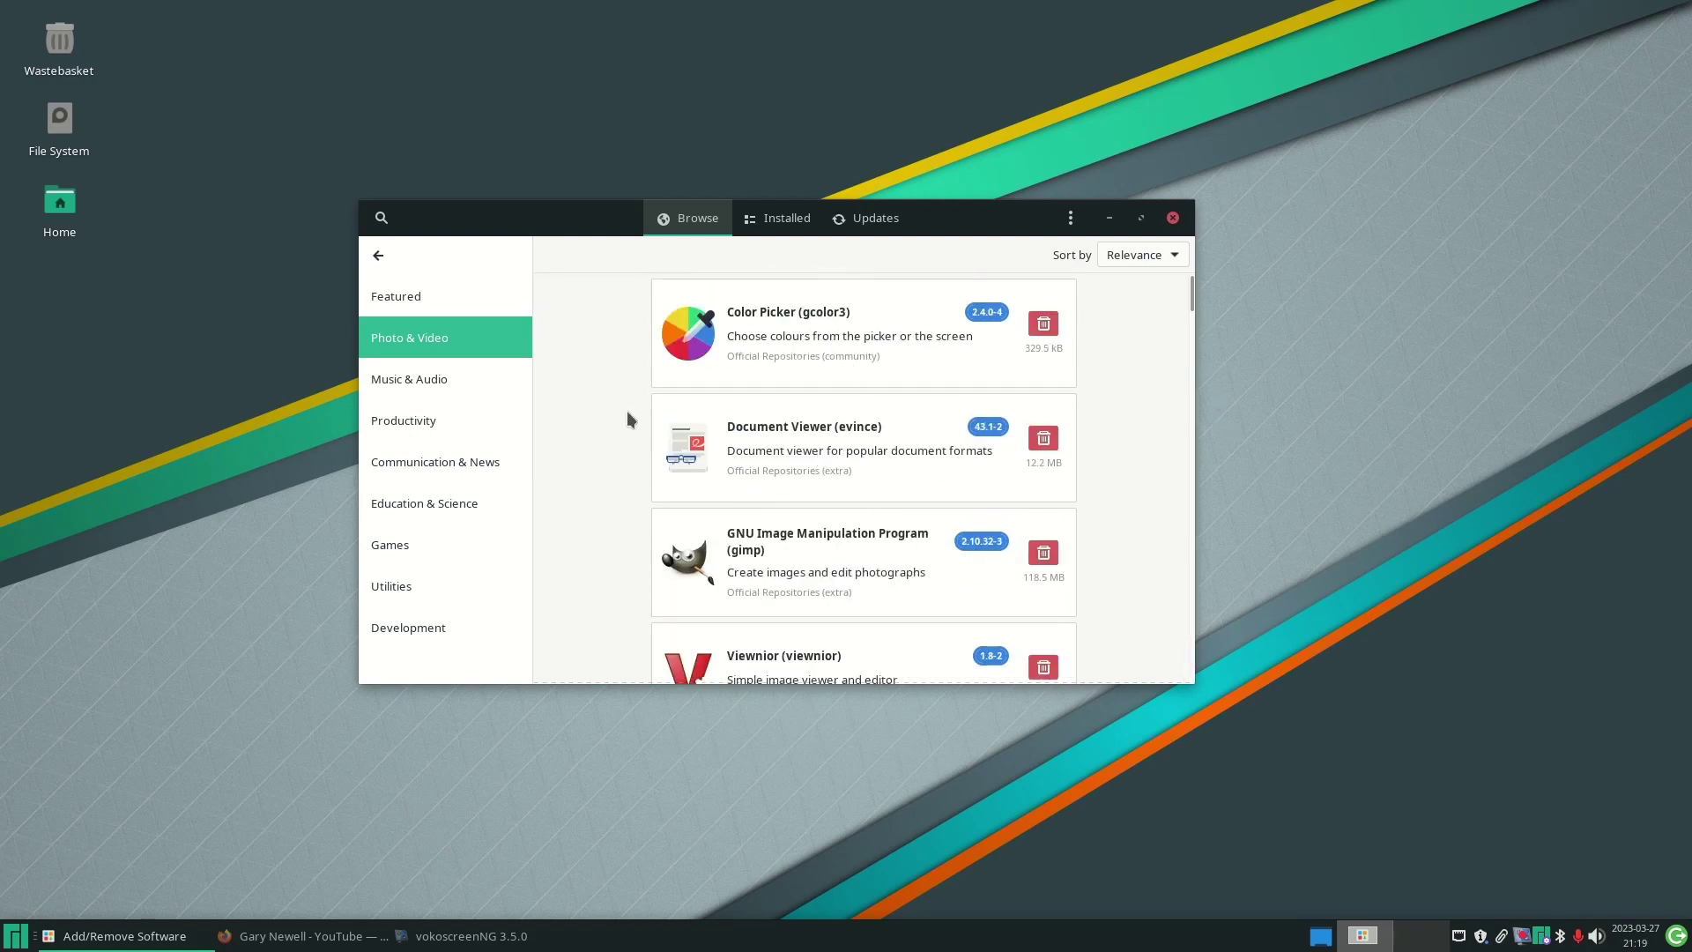
- Open the Music & Audio category and view the Rhythmbox details page
left_click(404, 374)
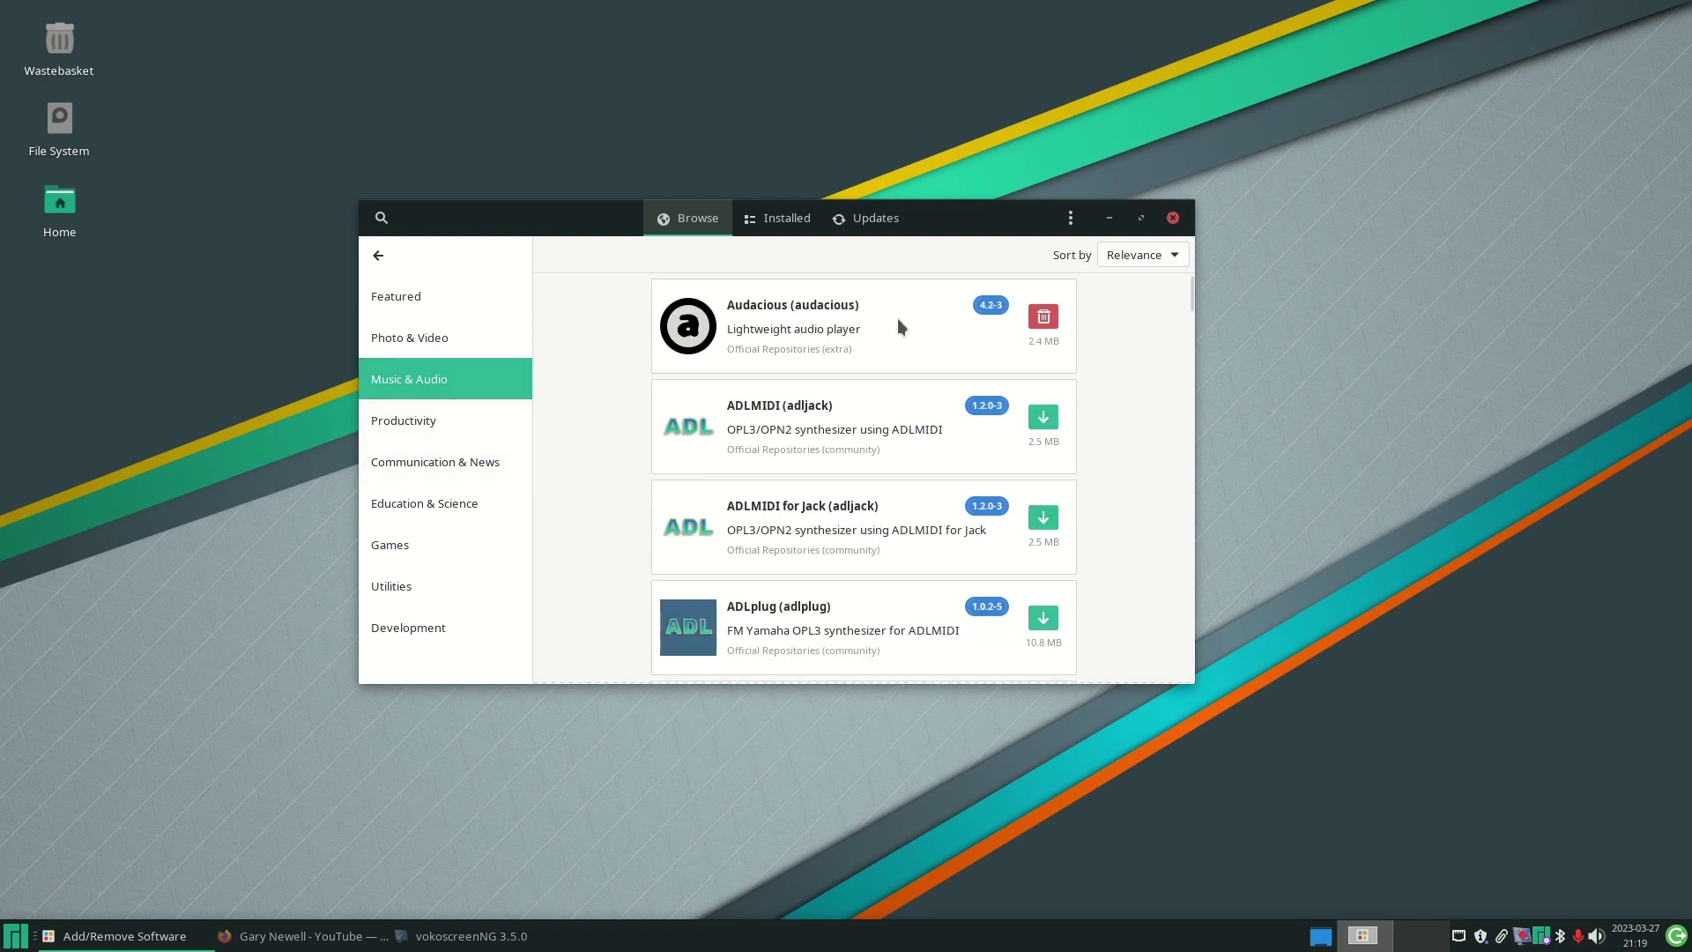
left_click_drag(1190, 294, 1195, 573)
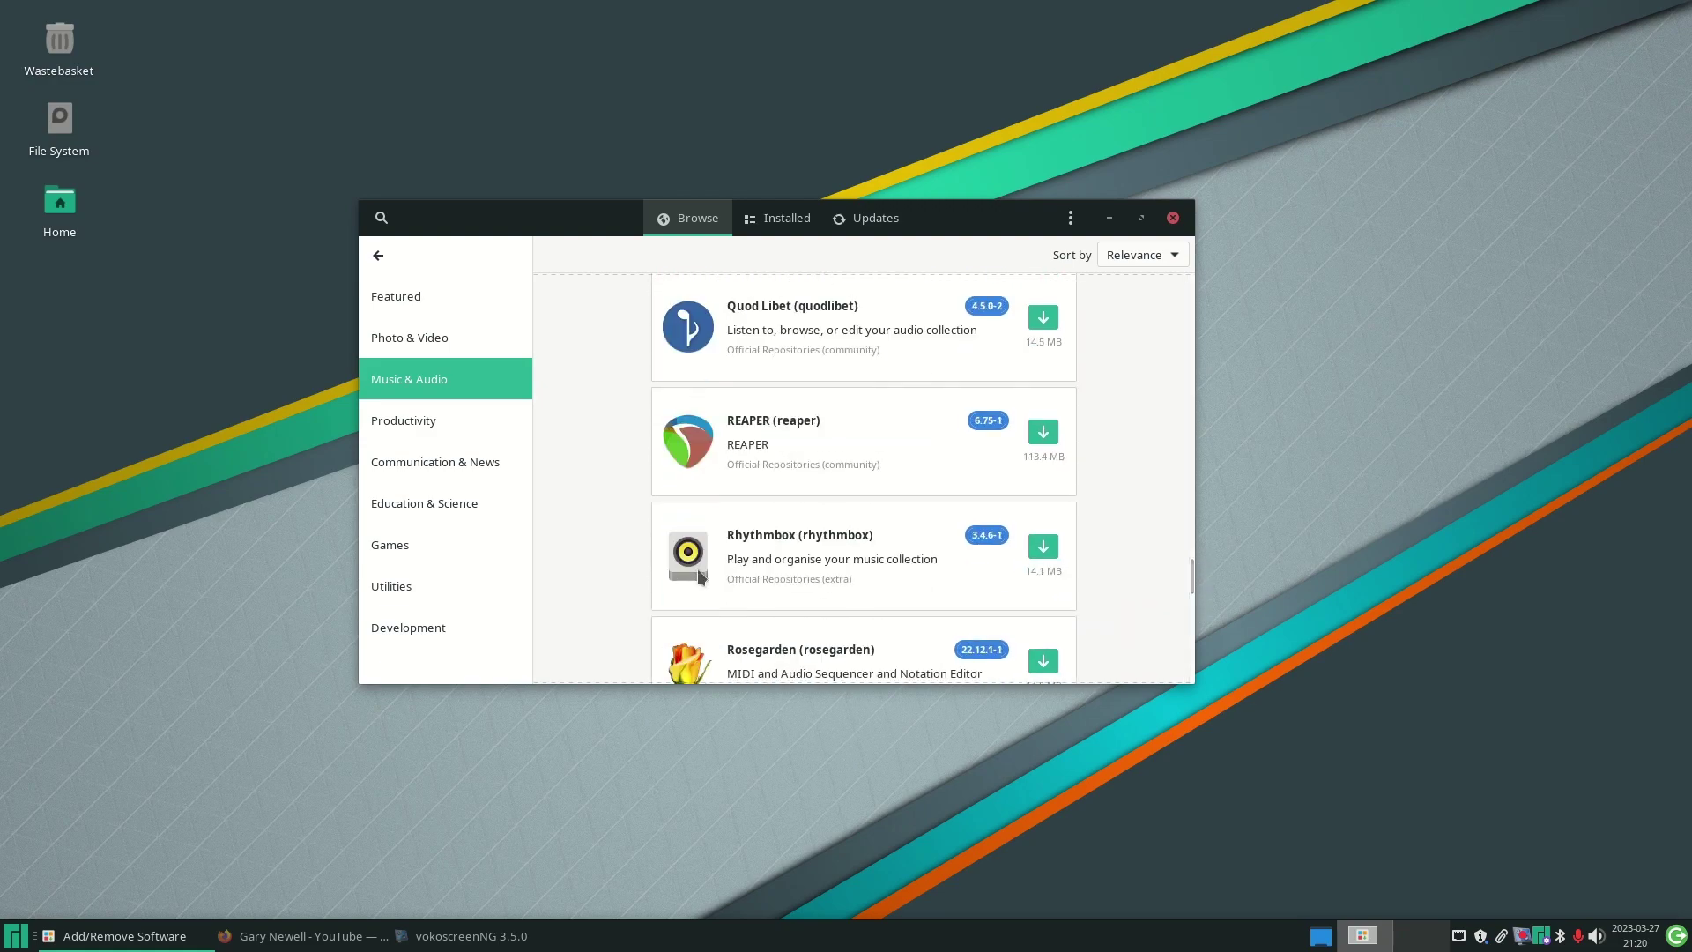
left_click(820, 546)
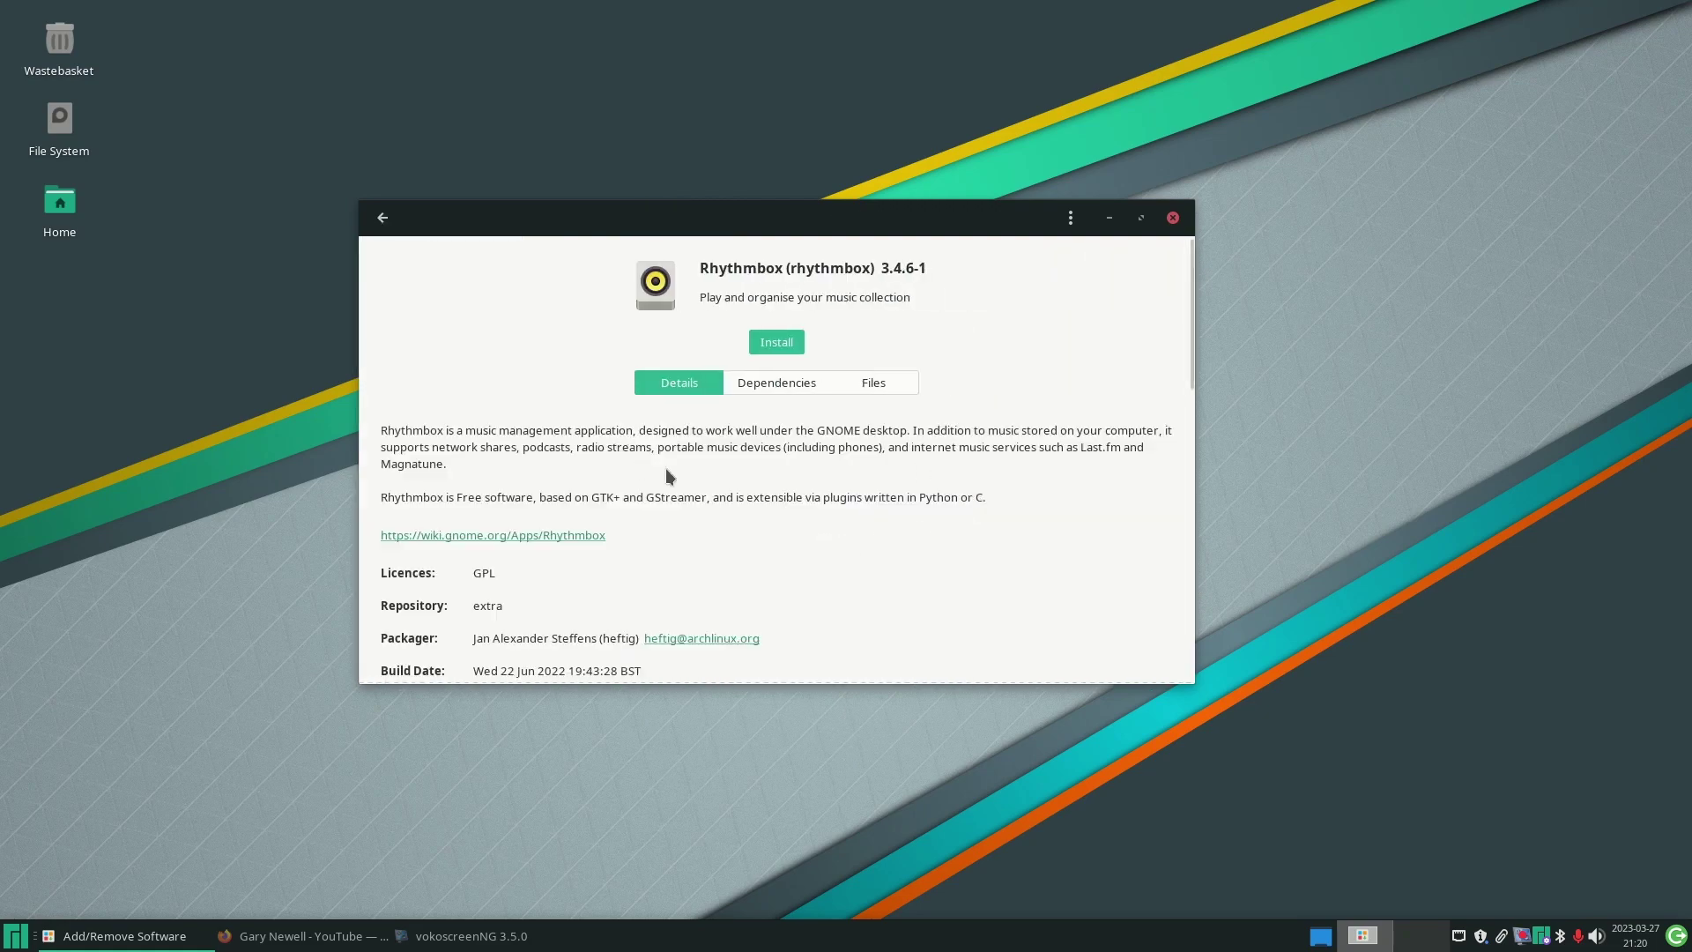
scroll(918, 501, "down", 1)
scroll(918, 509, "down", 4)
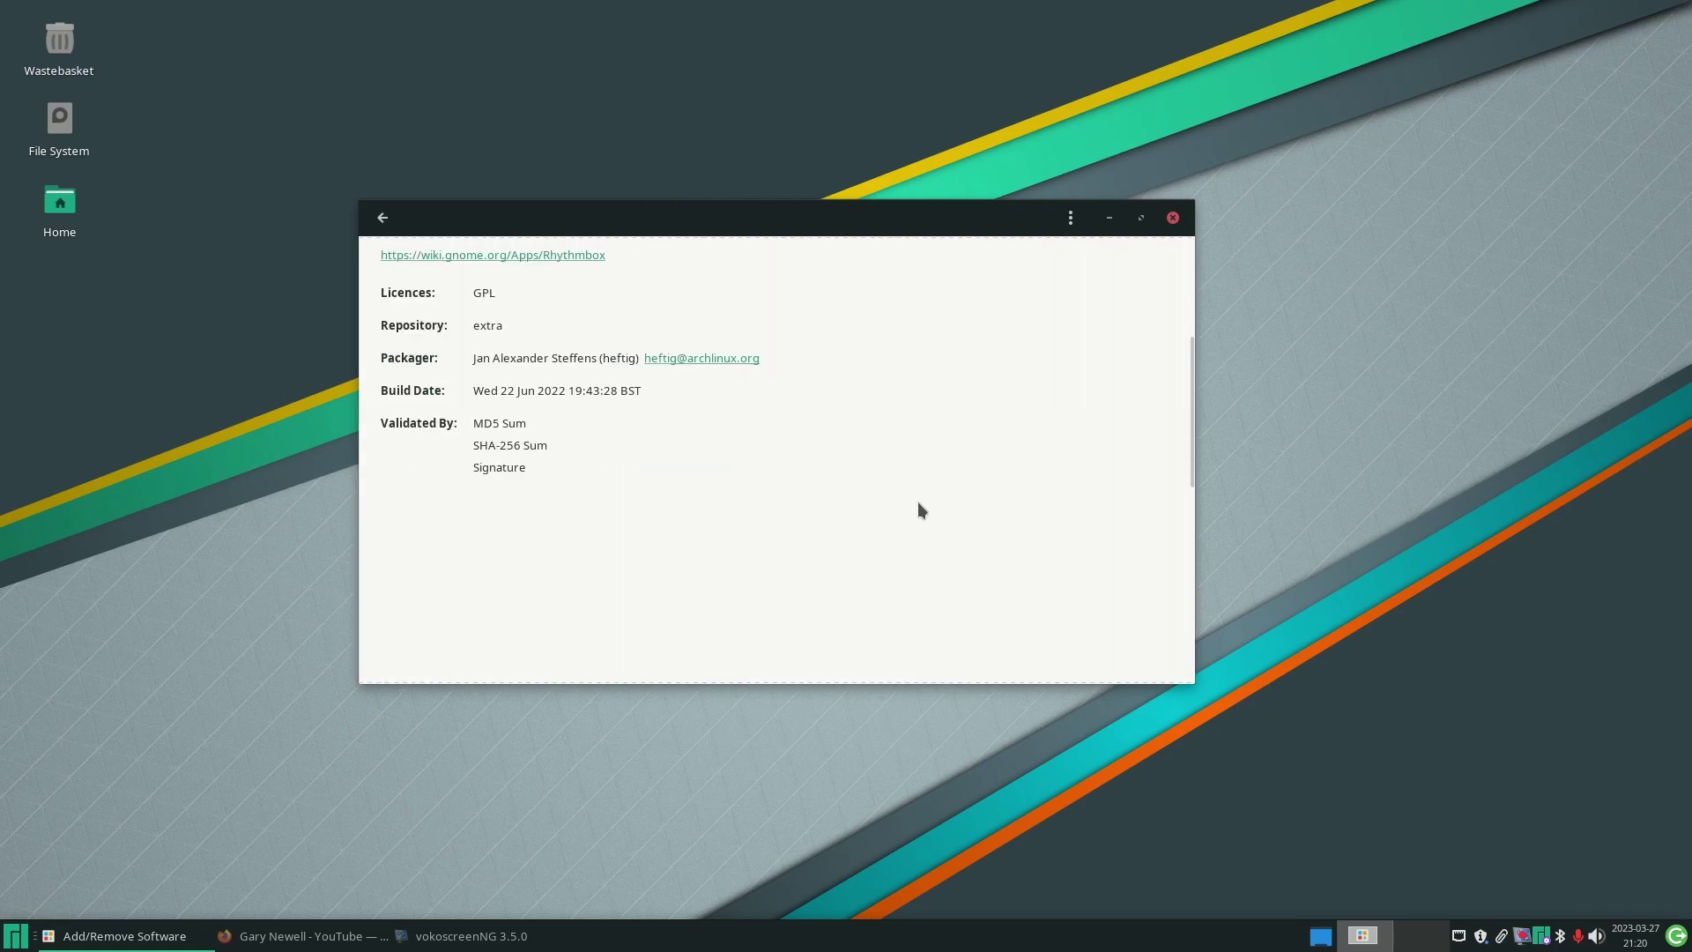
scroll(919, 503, "up", 1)
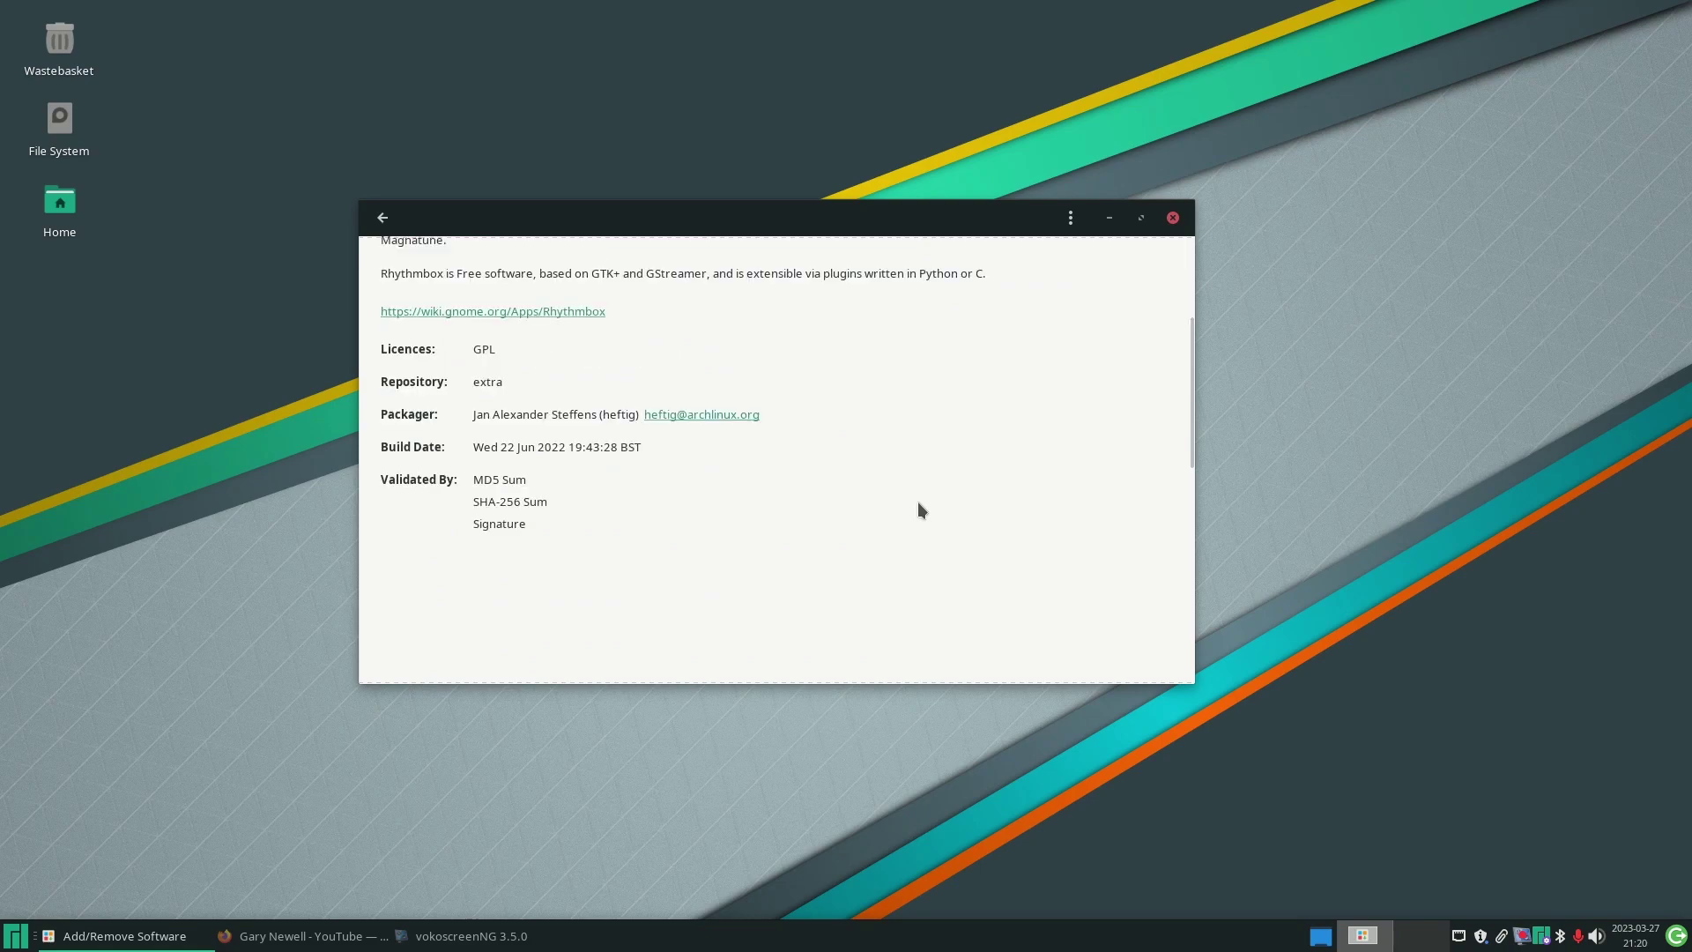
scroll(918, 500, "up", 4)
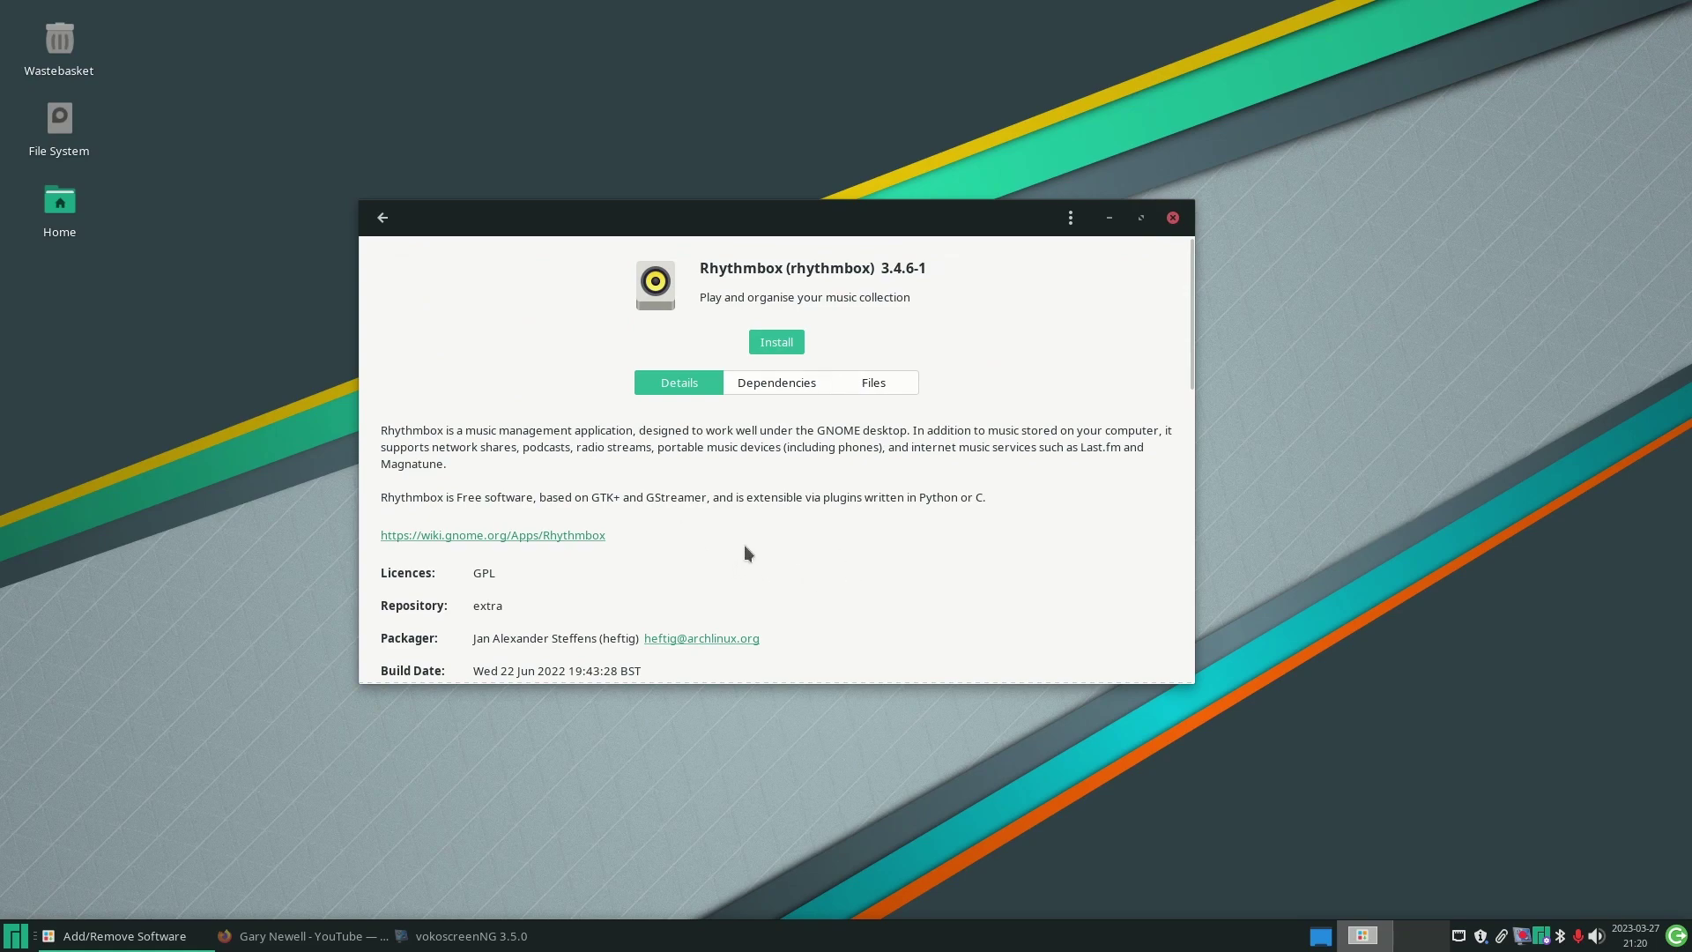
left_click_drag(1192, 304, 1188, 264)
- Return to the categories and scroll through the Productivity apps
left_click(382, 218)
left_click(427, 430)
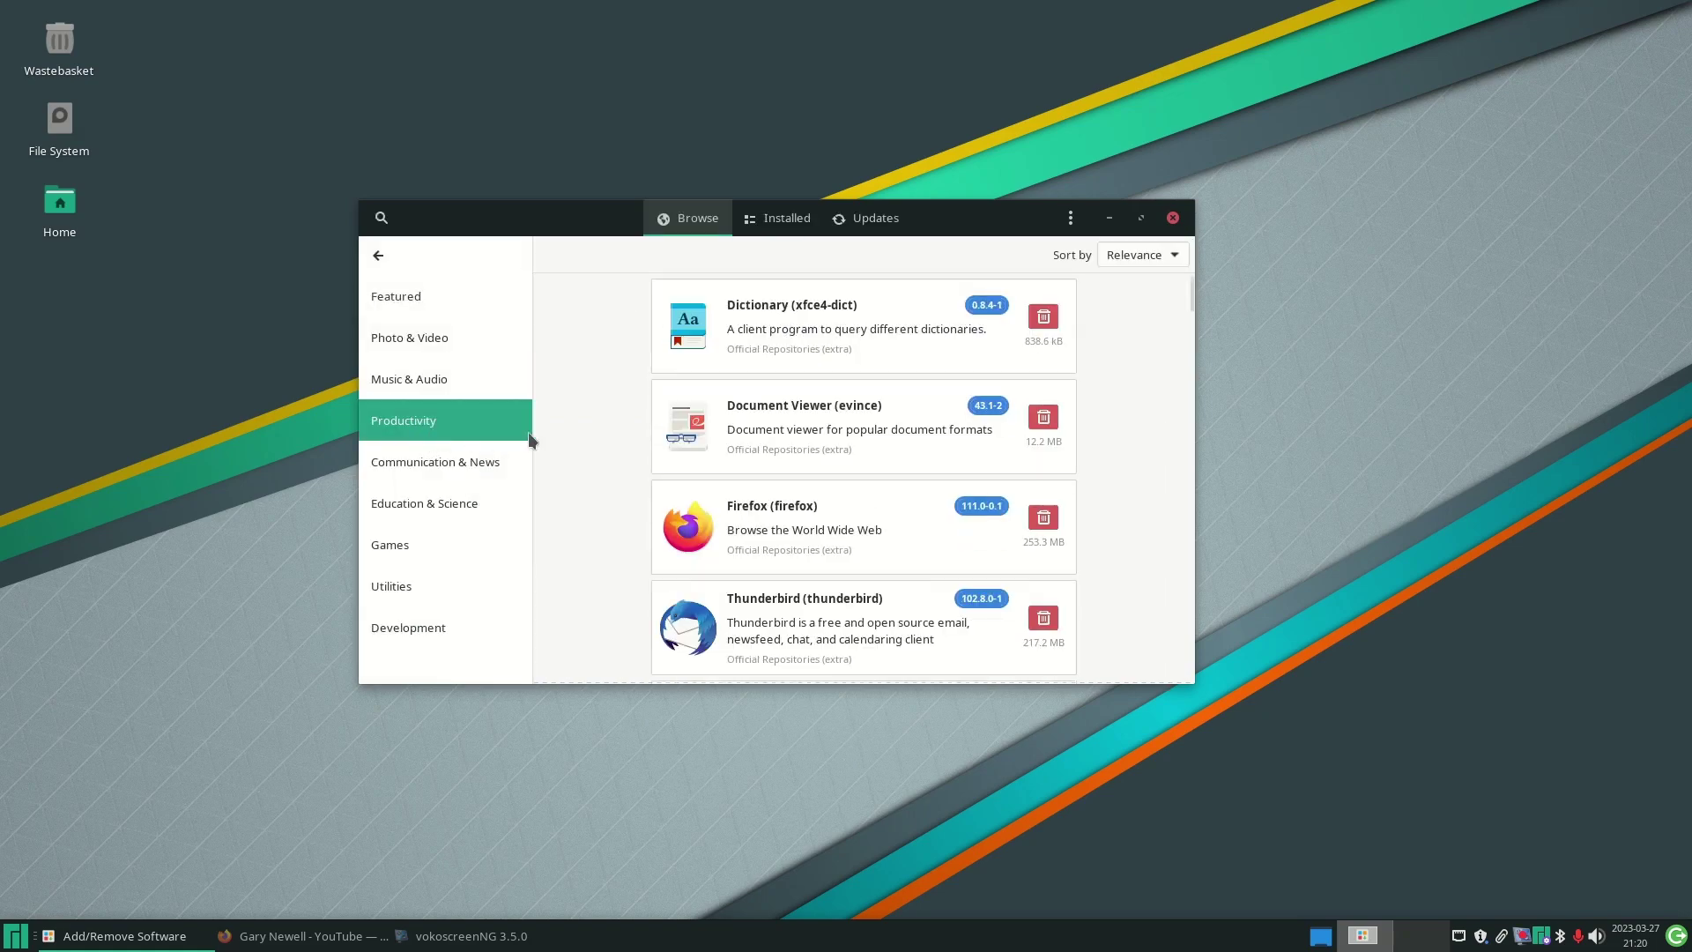
scroll(1159, 437, "down", 10)
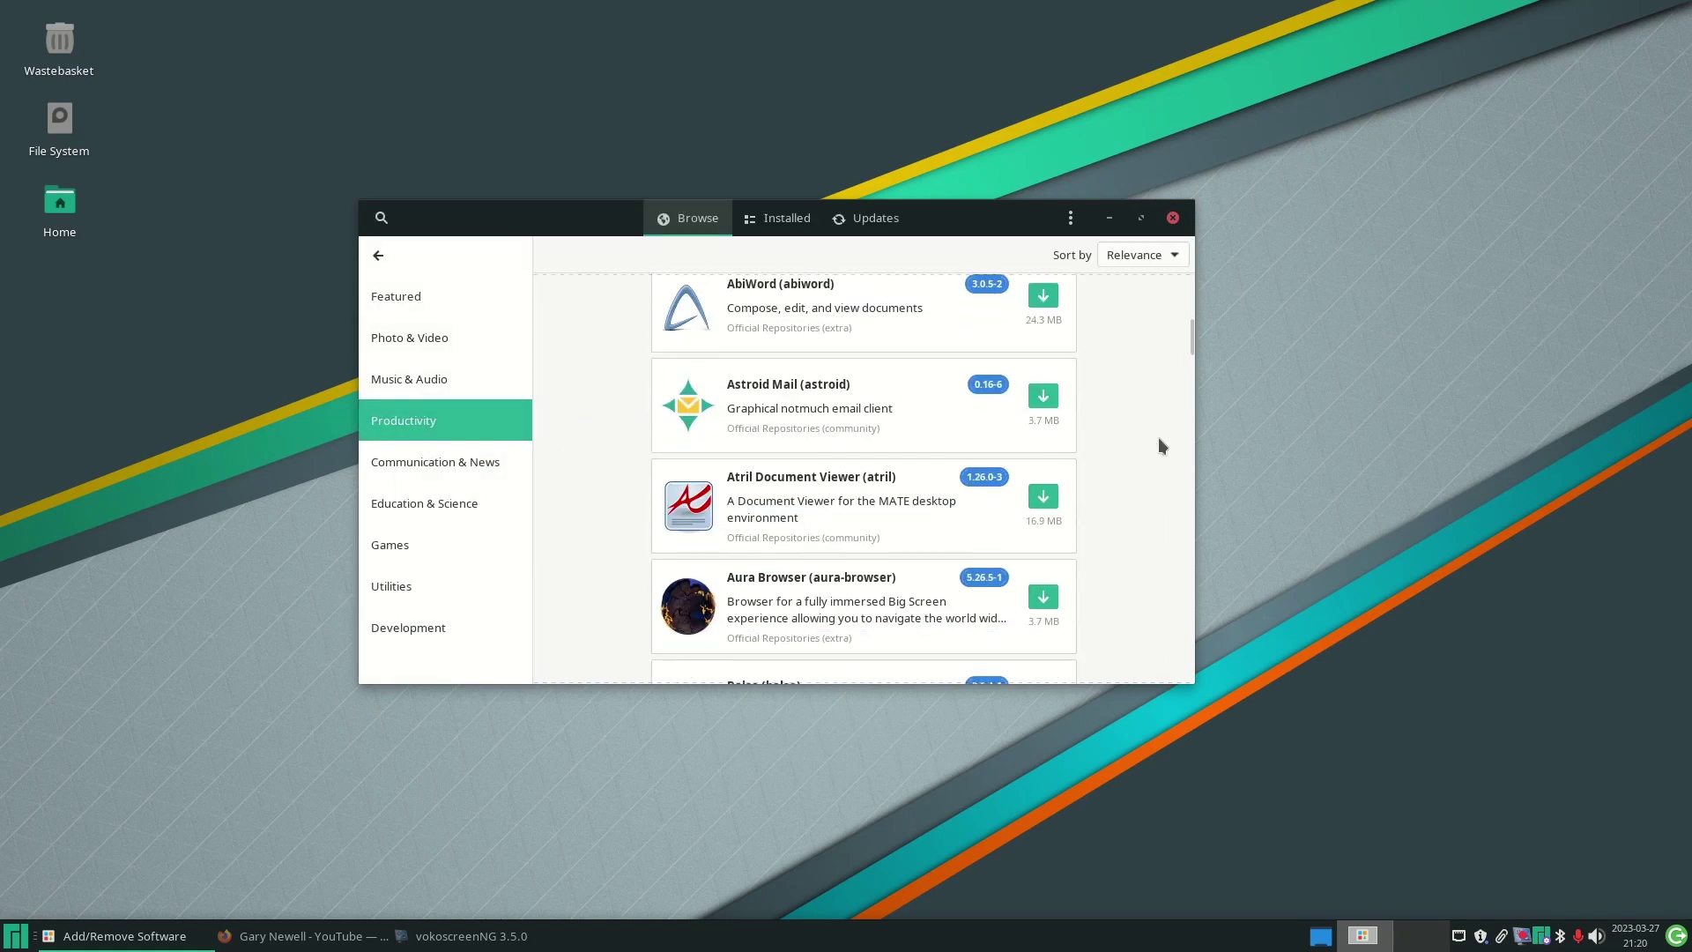
scroll(1158, 437, "down", 10)
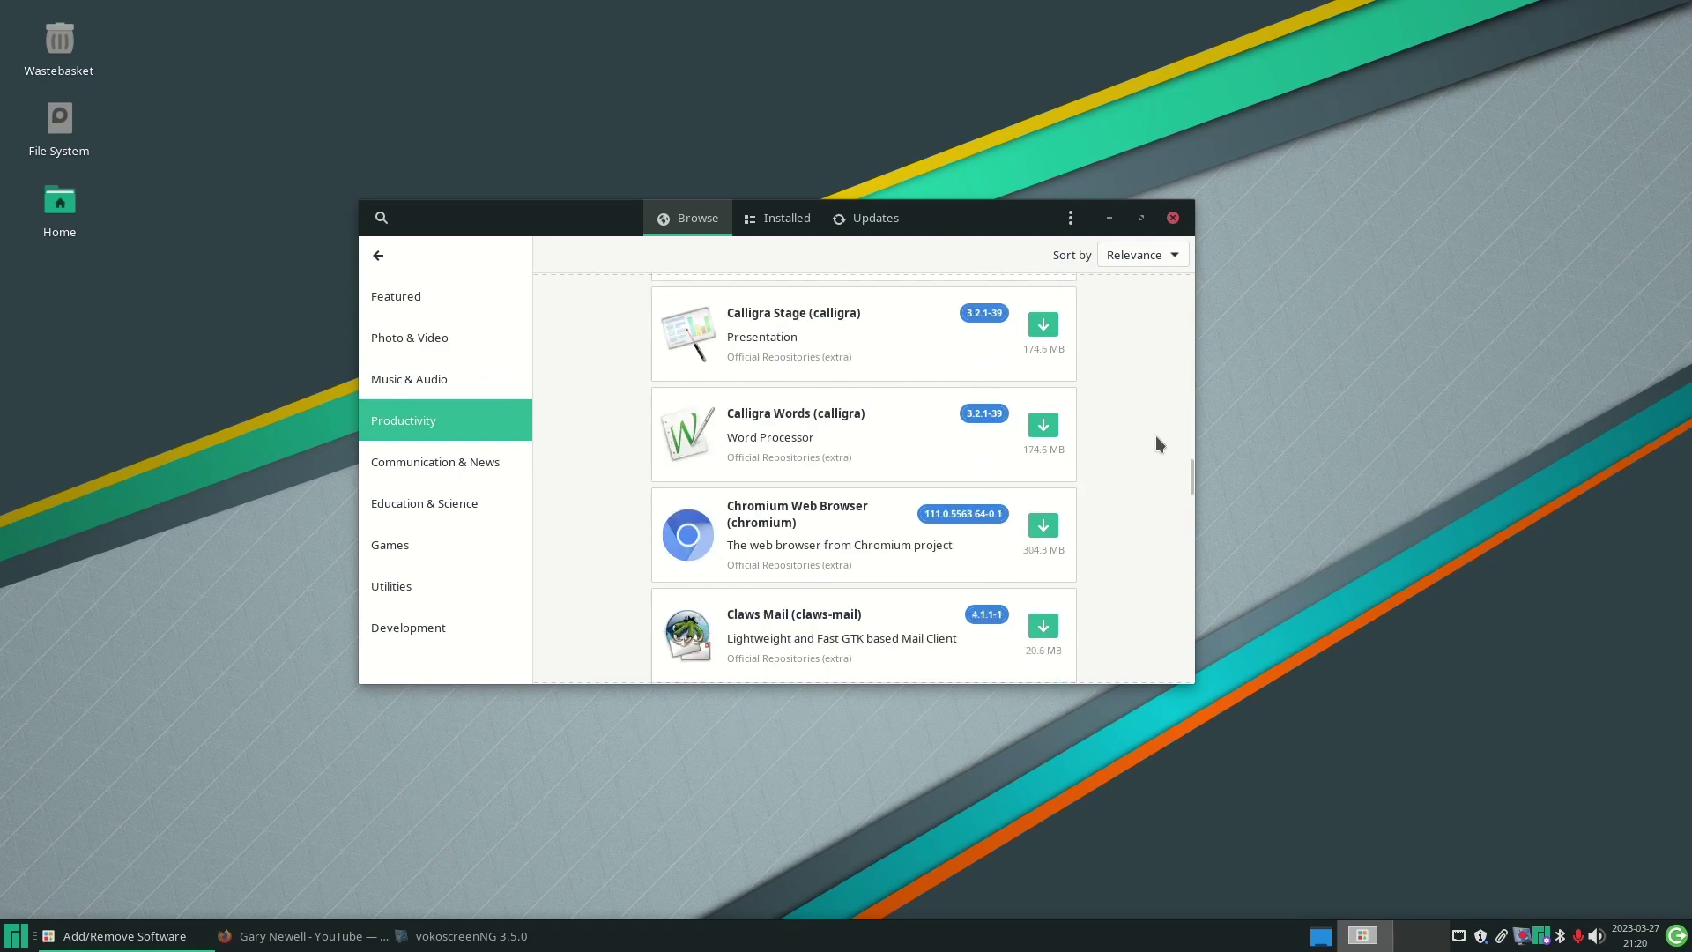
scroll(1155, 436, "down", 5)
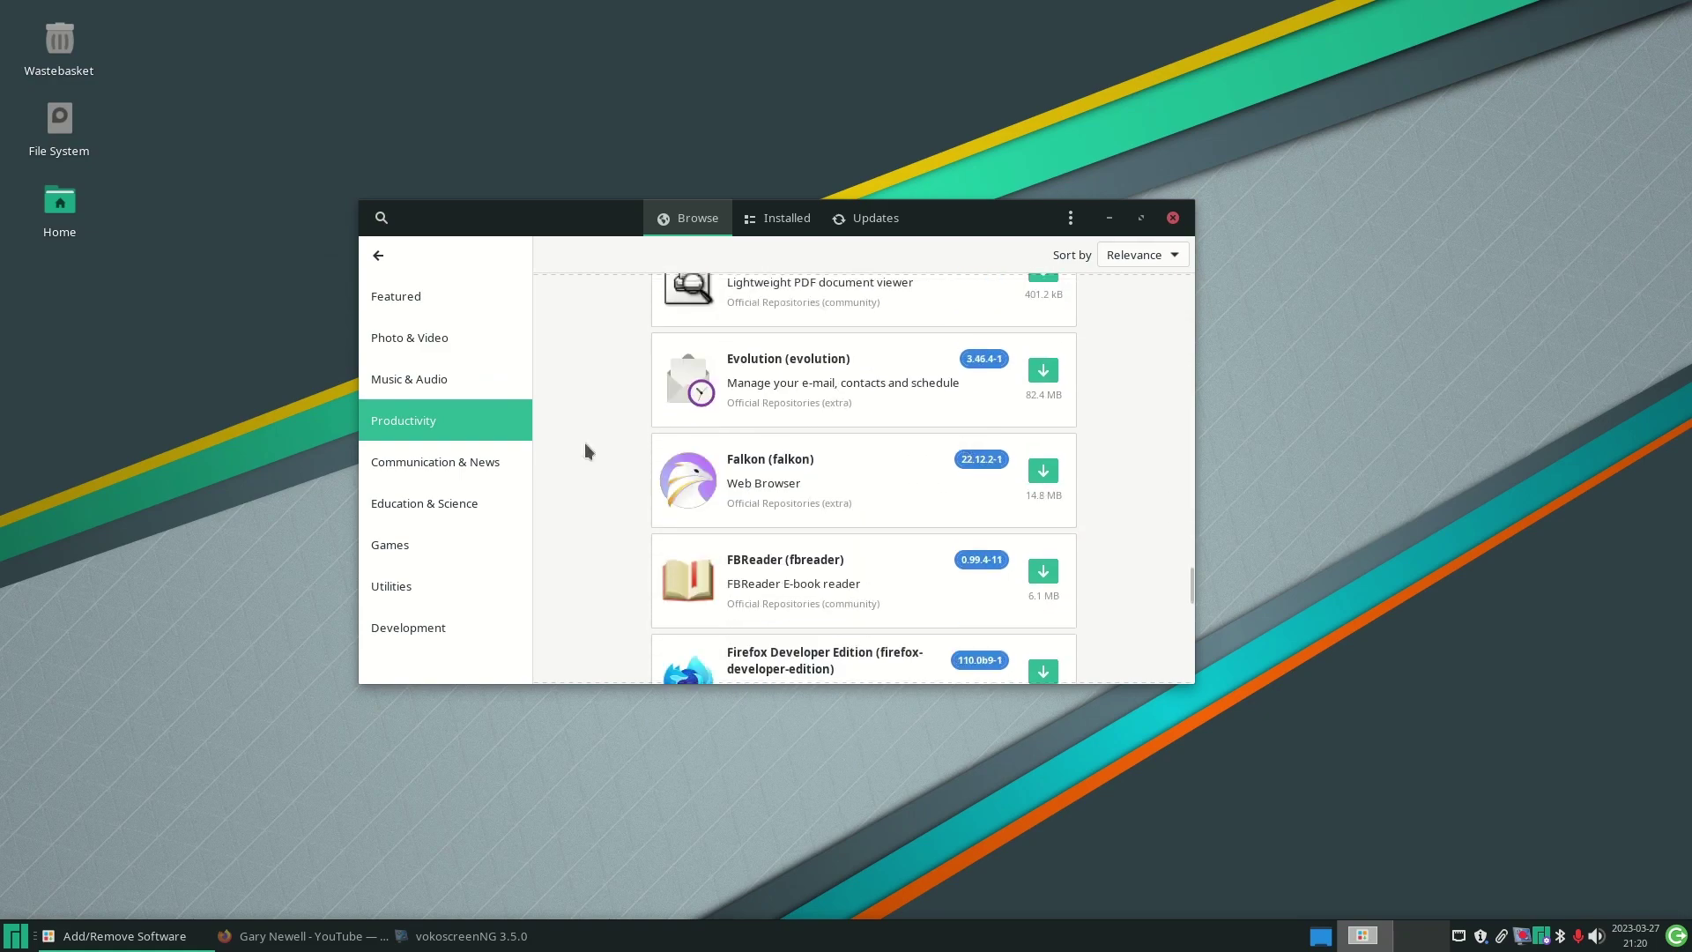
- Check Communication & News, Games and Utilities, then scroll Development down to Code - OSS
left_click(418, 462)
left_click(410, 545)
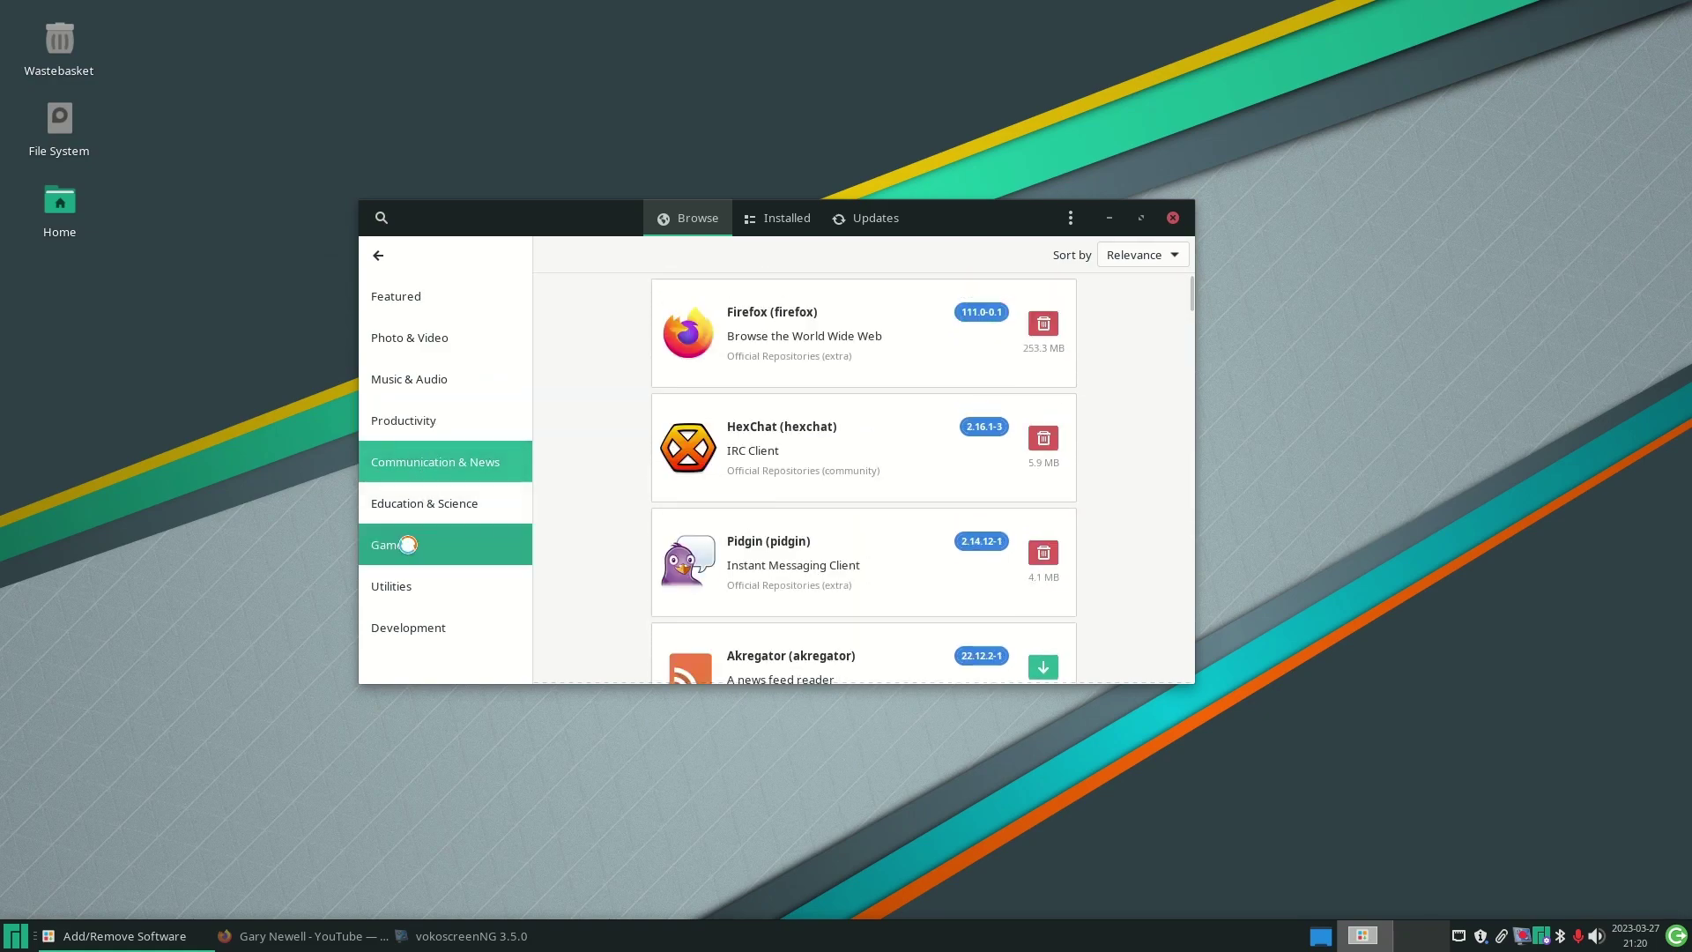
left_click(417, 583)
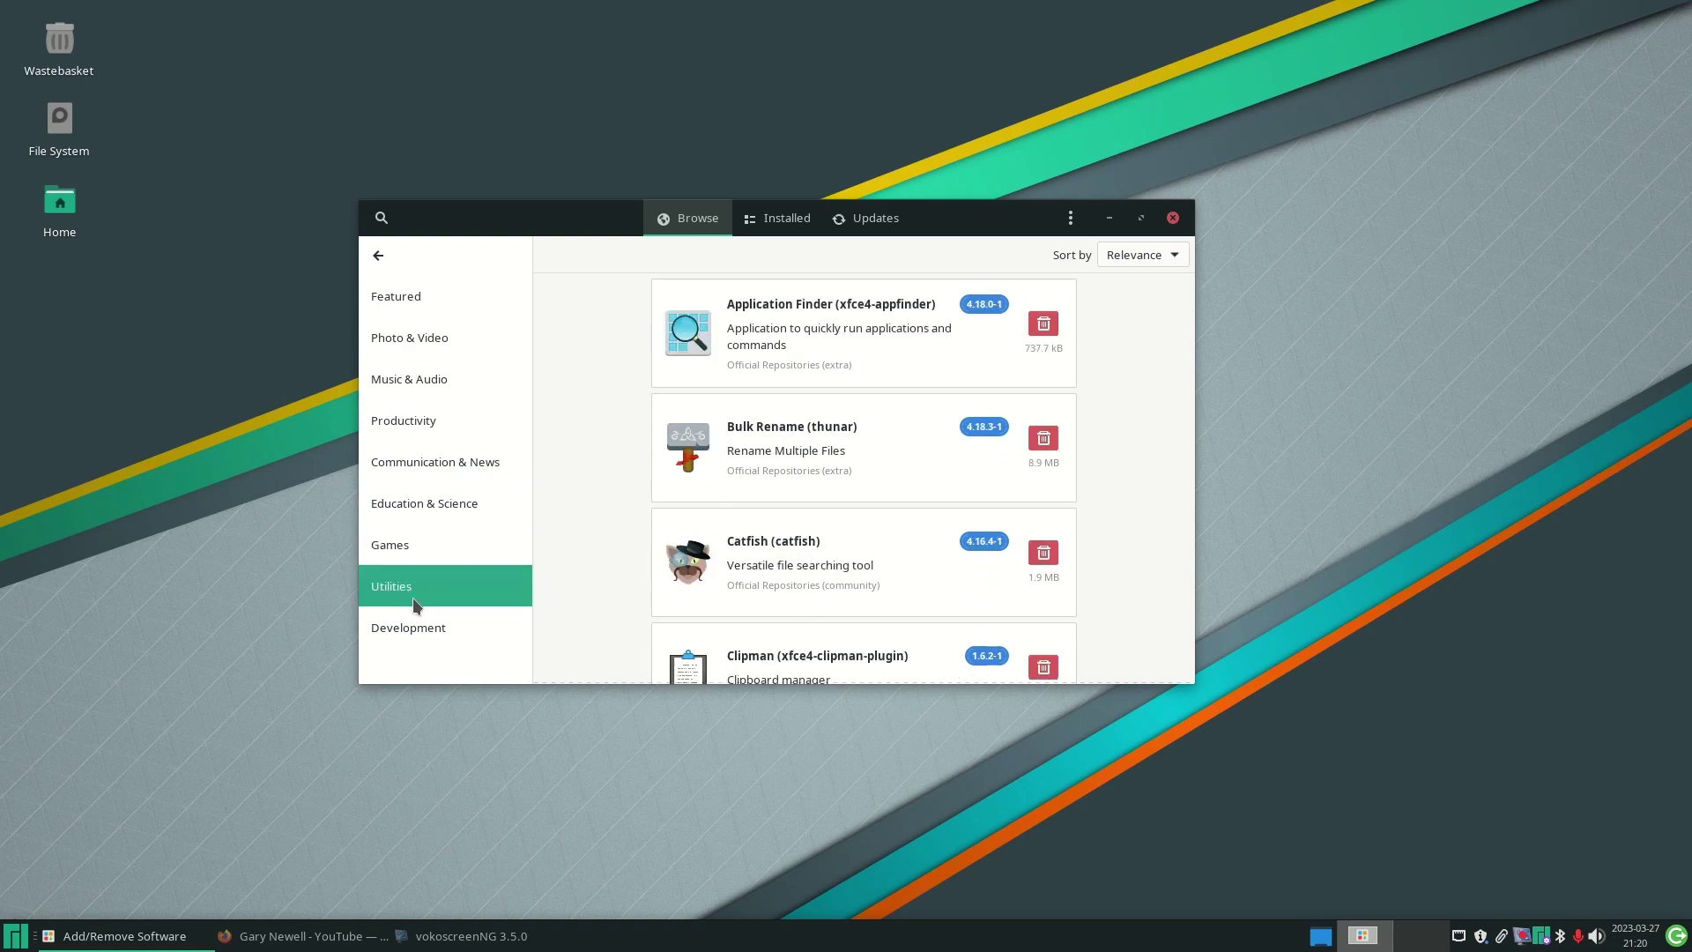
left_click(421, 629)
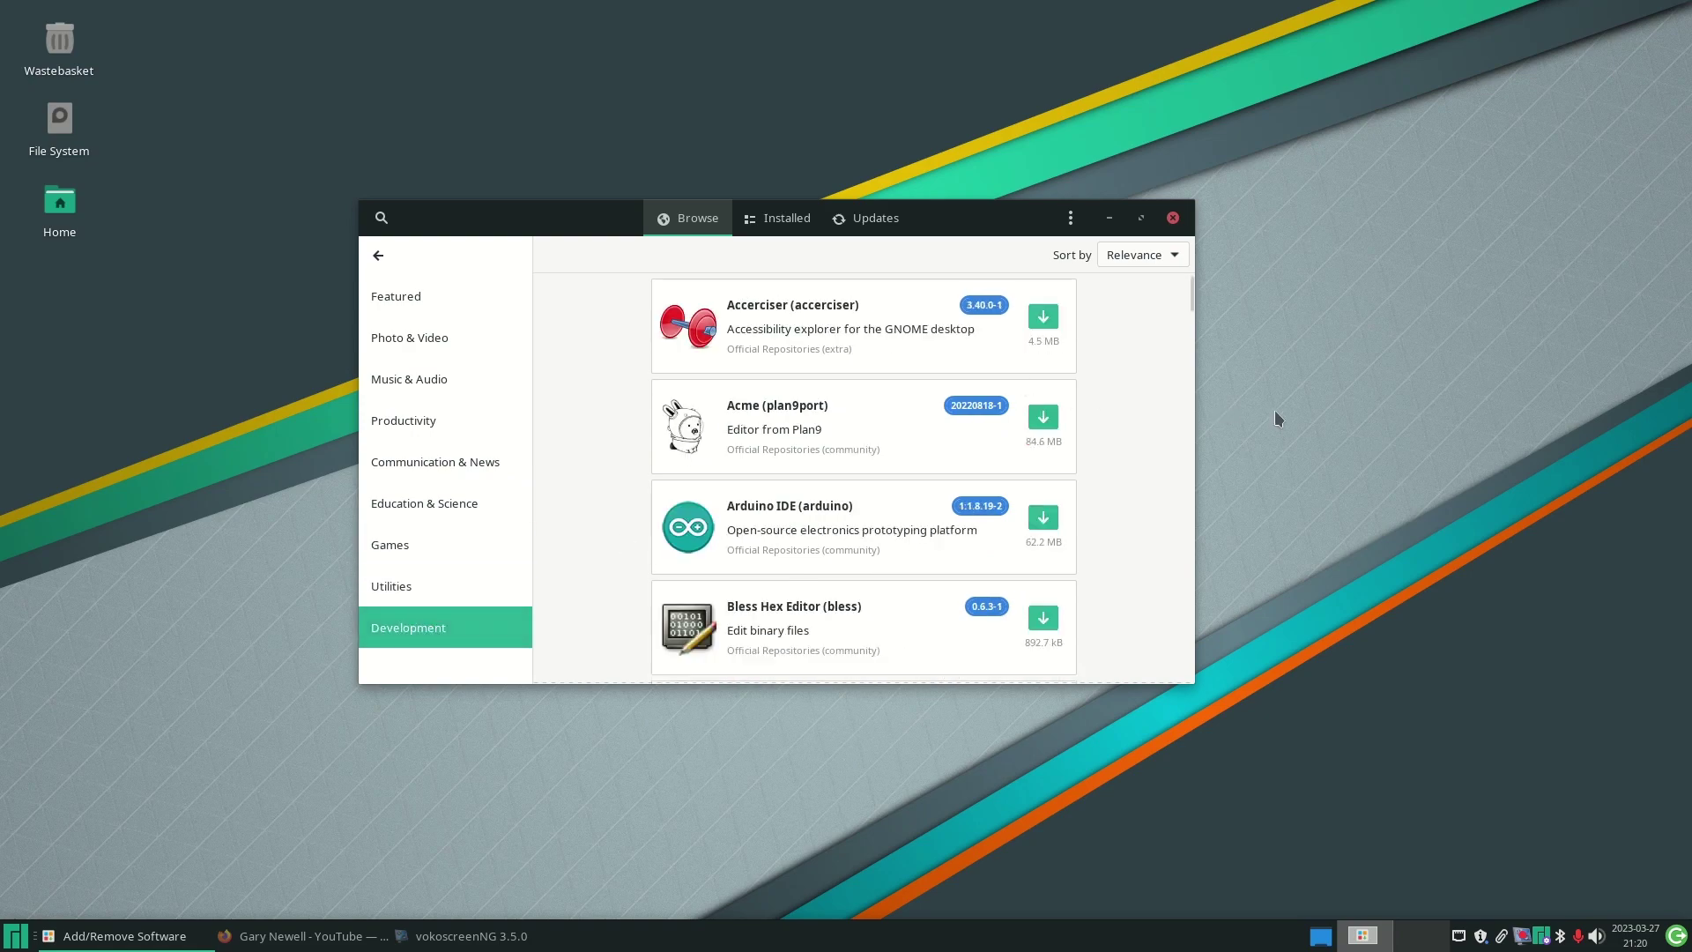
scroll(1167, 426, "down", 5)
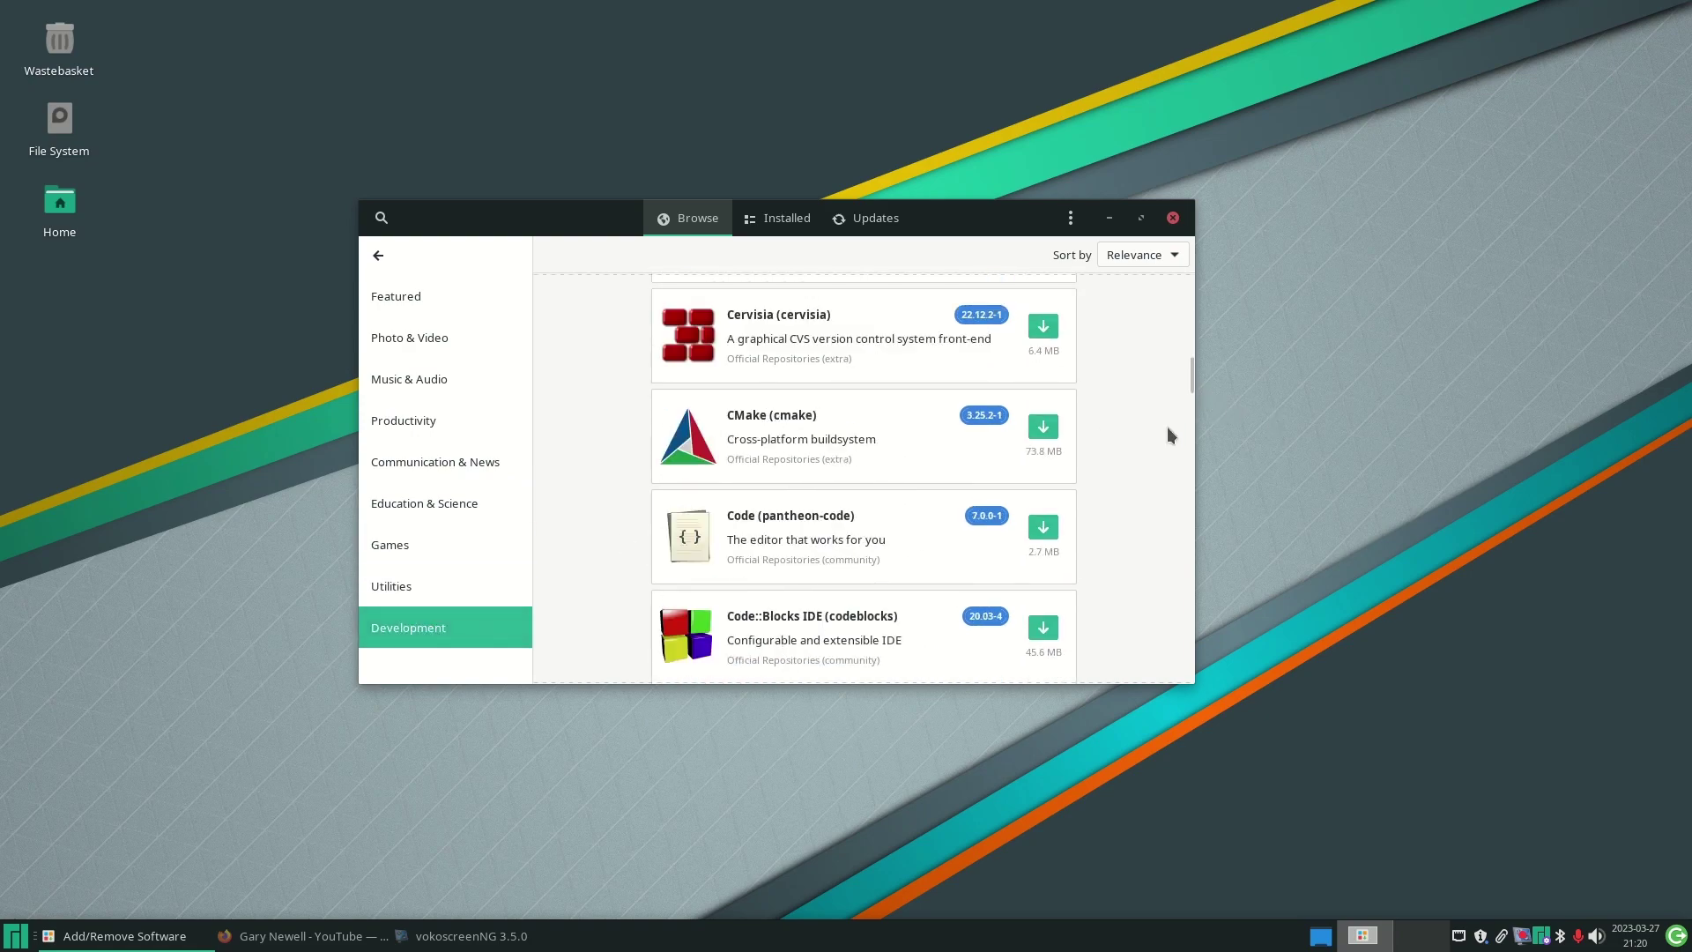
left_click_drag(1191, 358, 1191, 416)
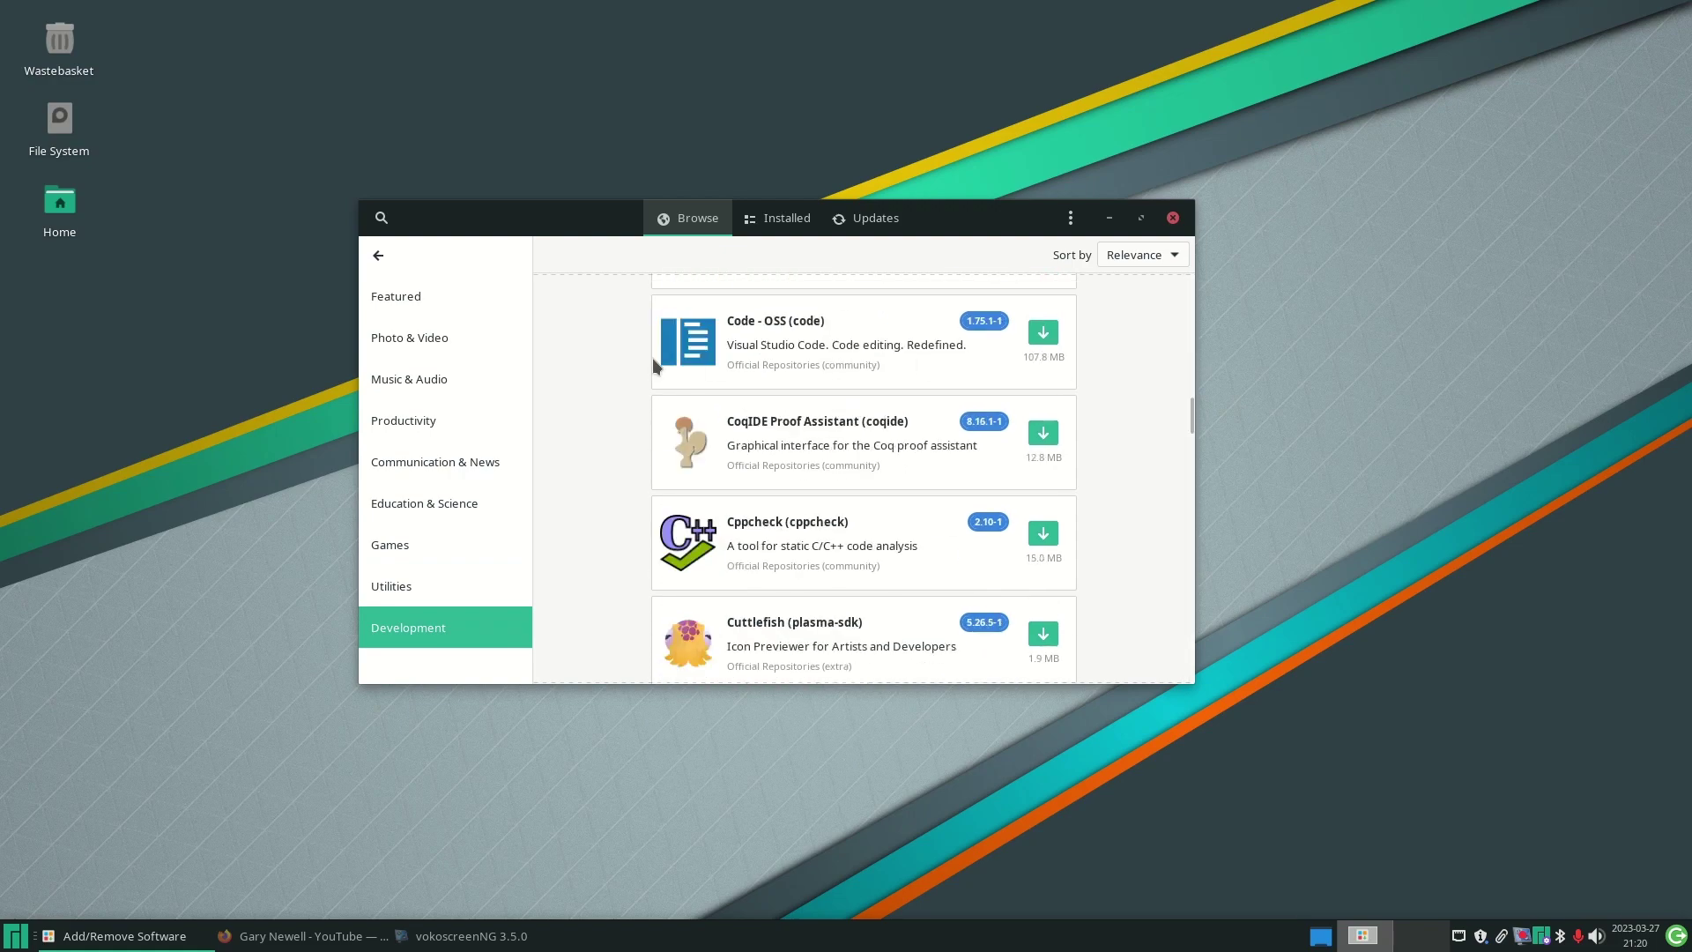
- Queue Code - OSS for installation, apply, and authenticate with the account password
left_click(795, 342)
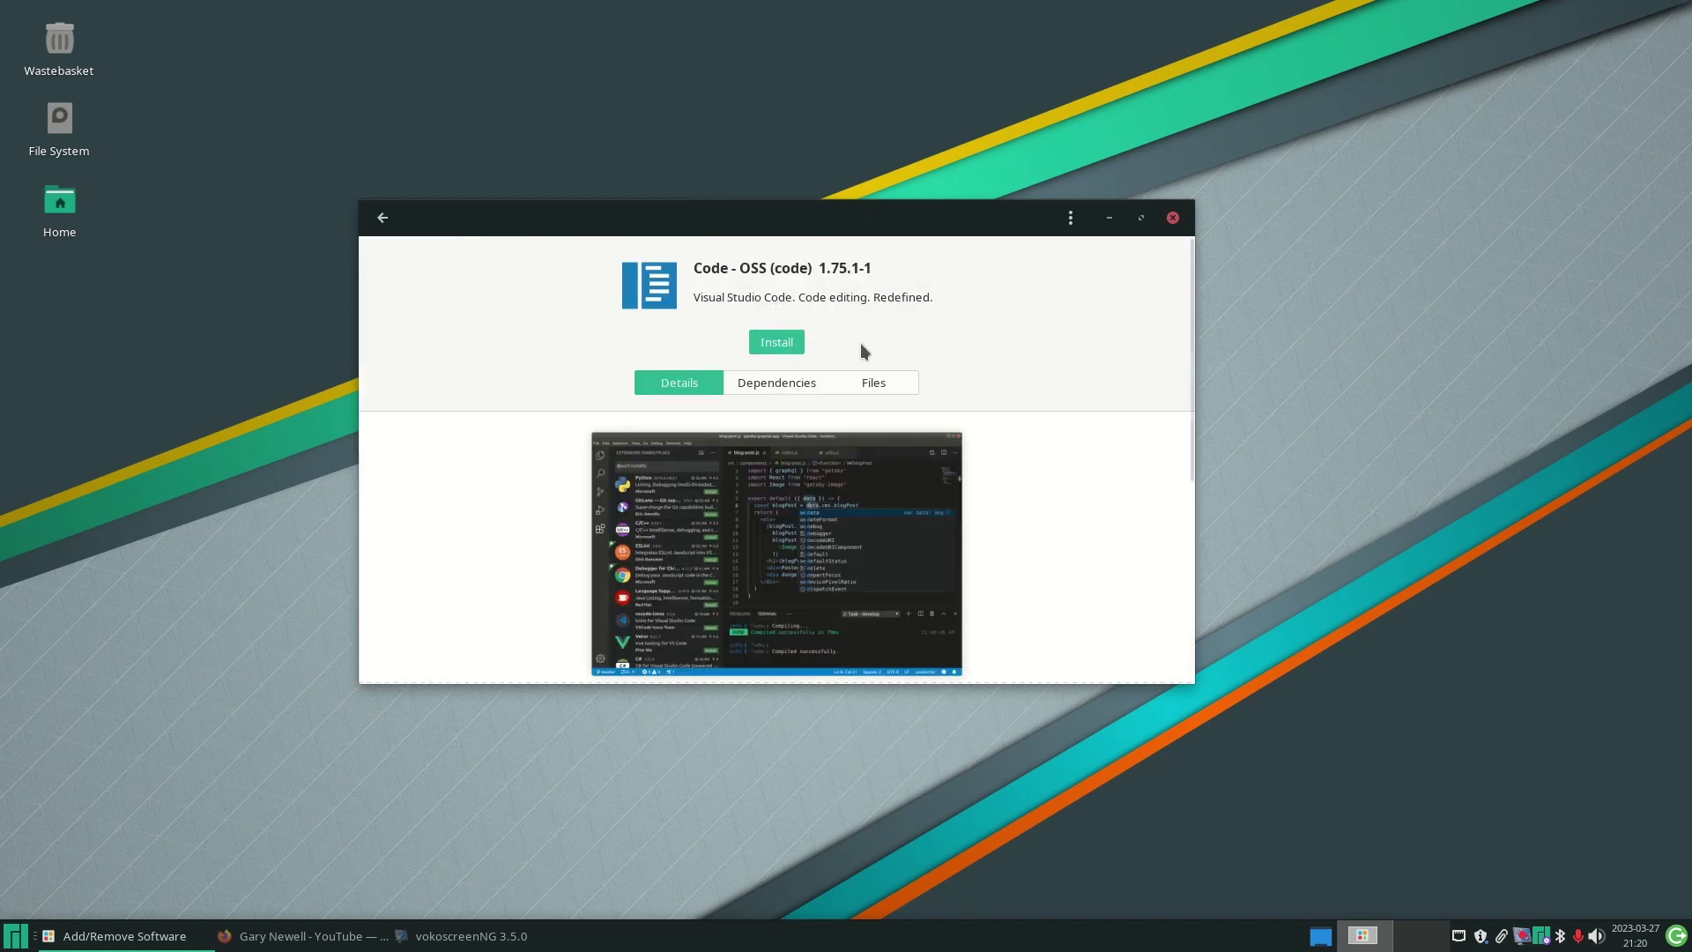
left_click(764, 344)
left_click(1120, 666)
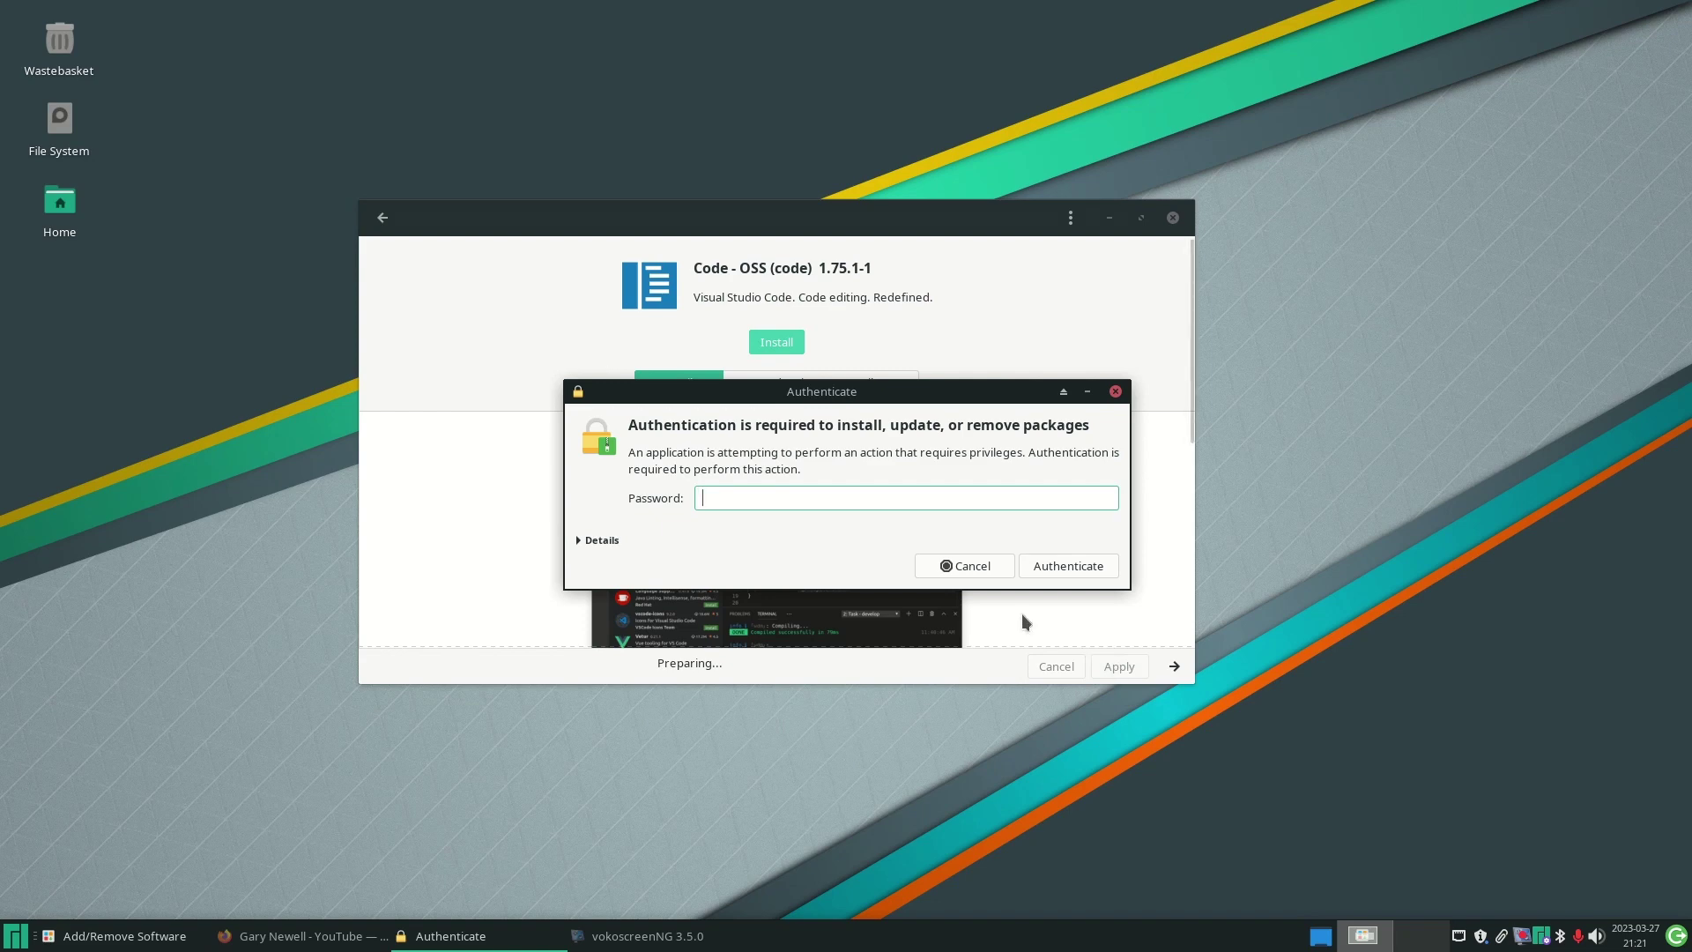
type("•••••••••")
key("Return")
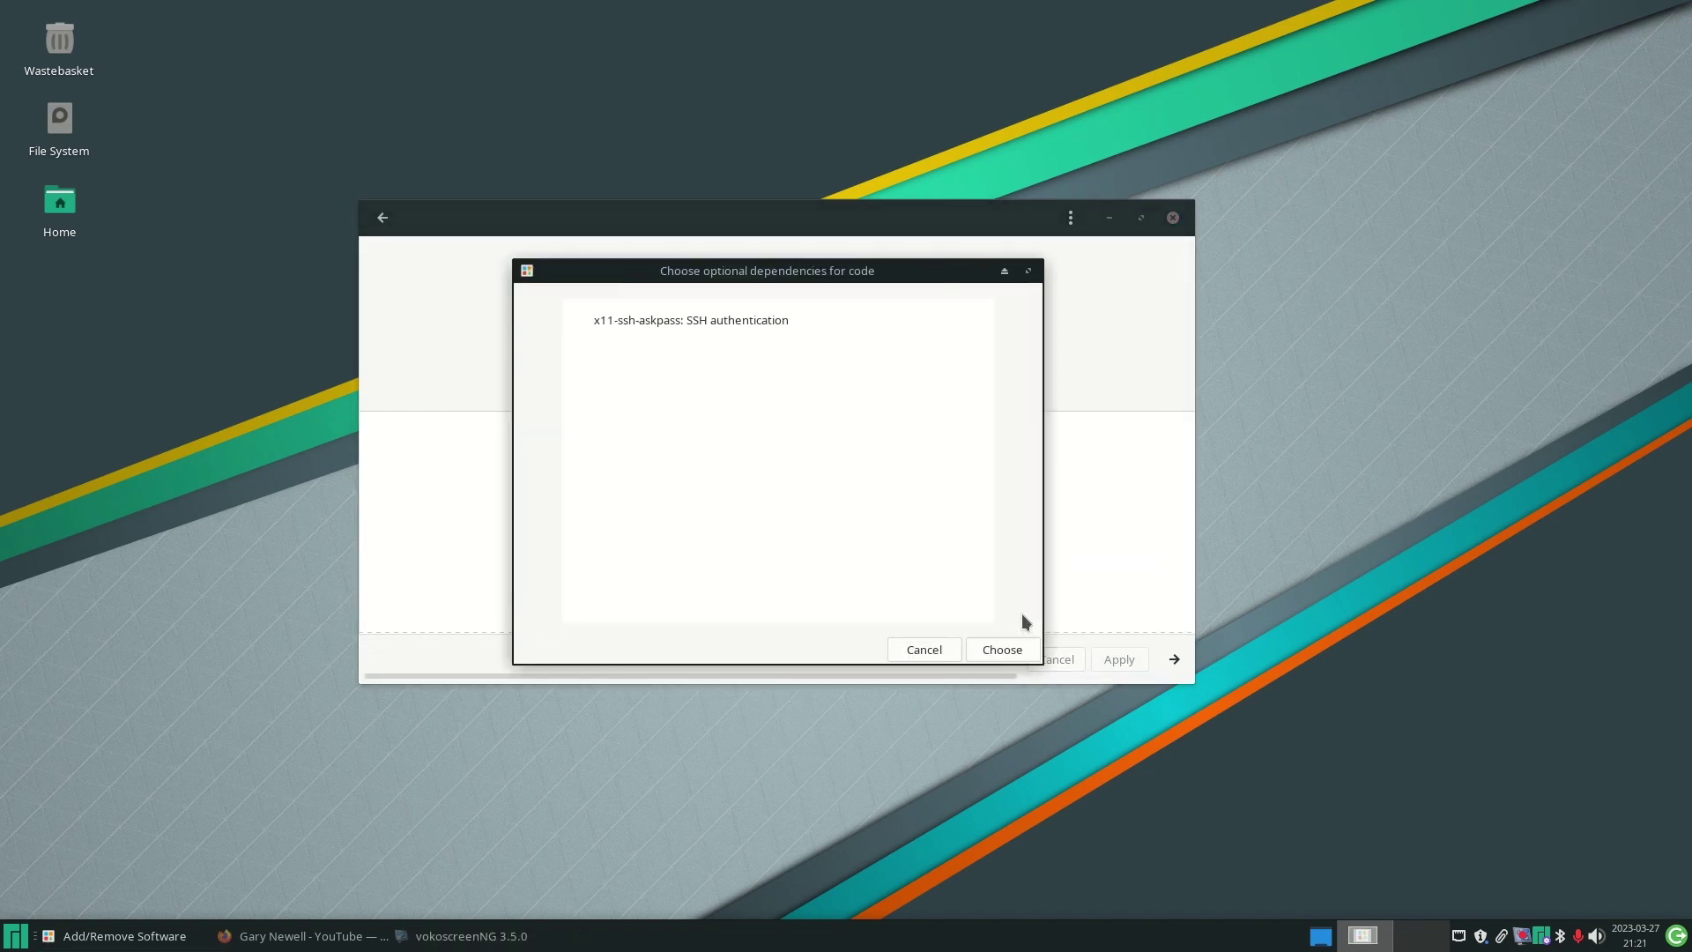
- Confirm the optional dependency choice, review the Transaction Summary, and approve the install
left_click(1001, 653)
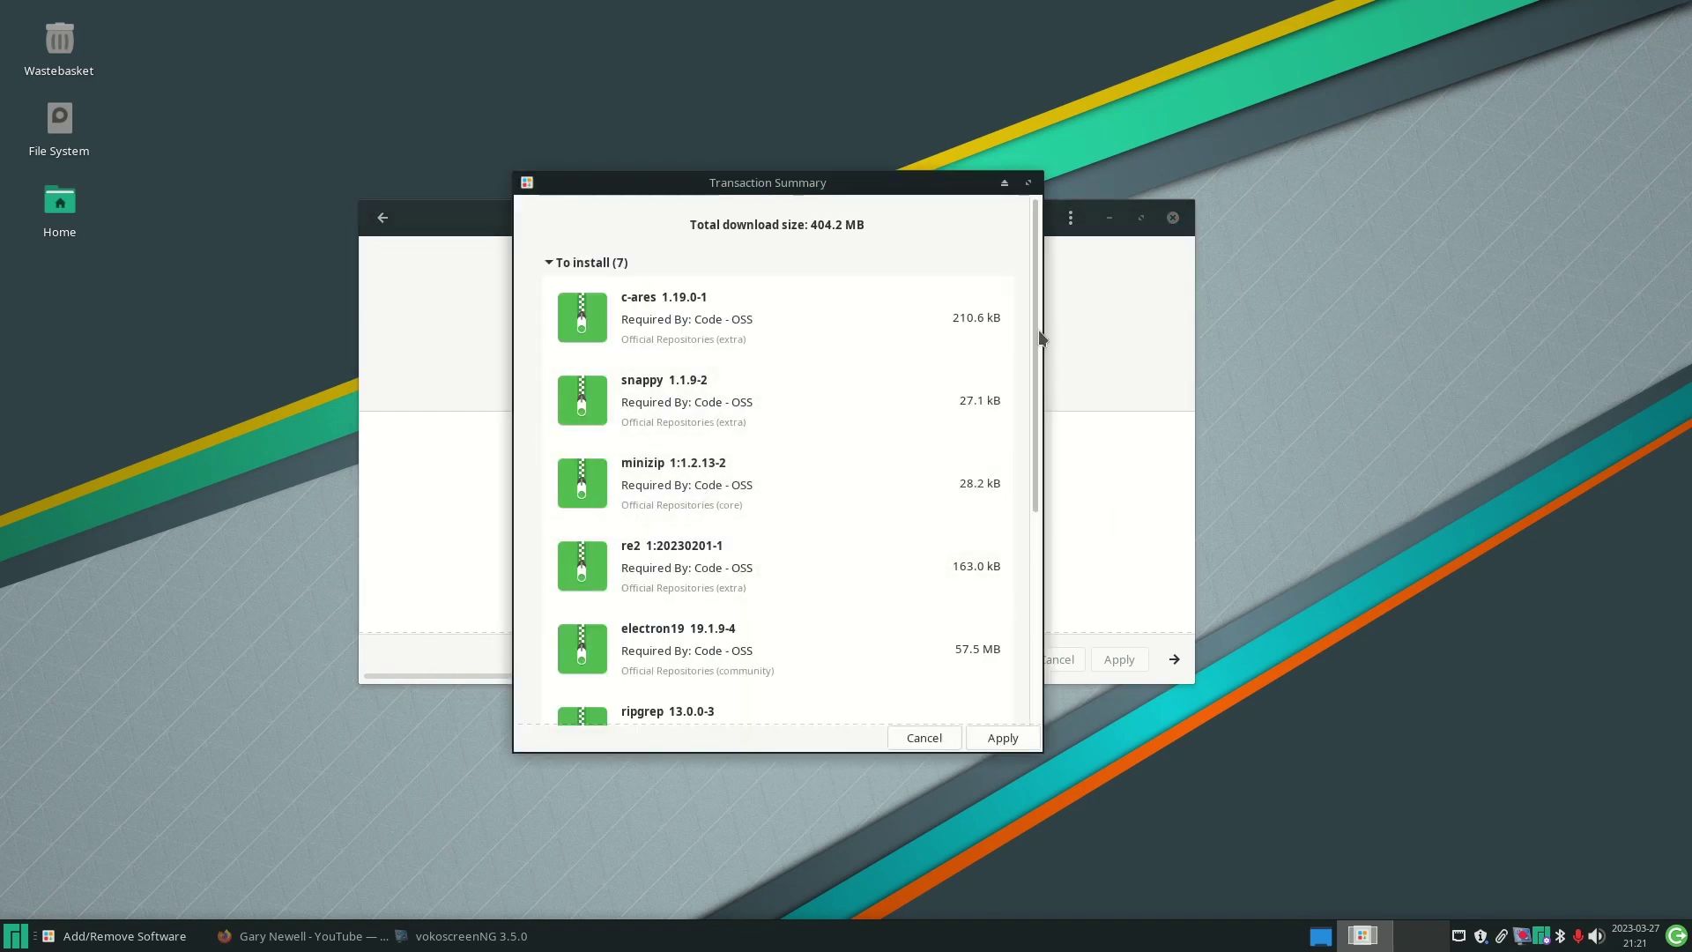
left_click_drag(1038, 330, 1026, 275)
scroll(1026, 267, "down", 5)
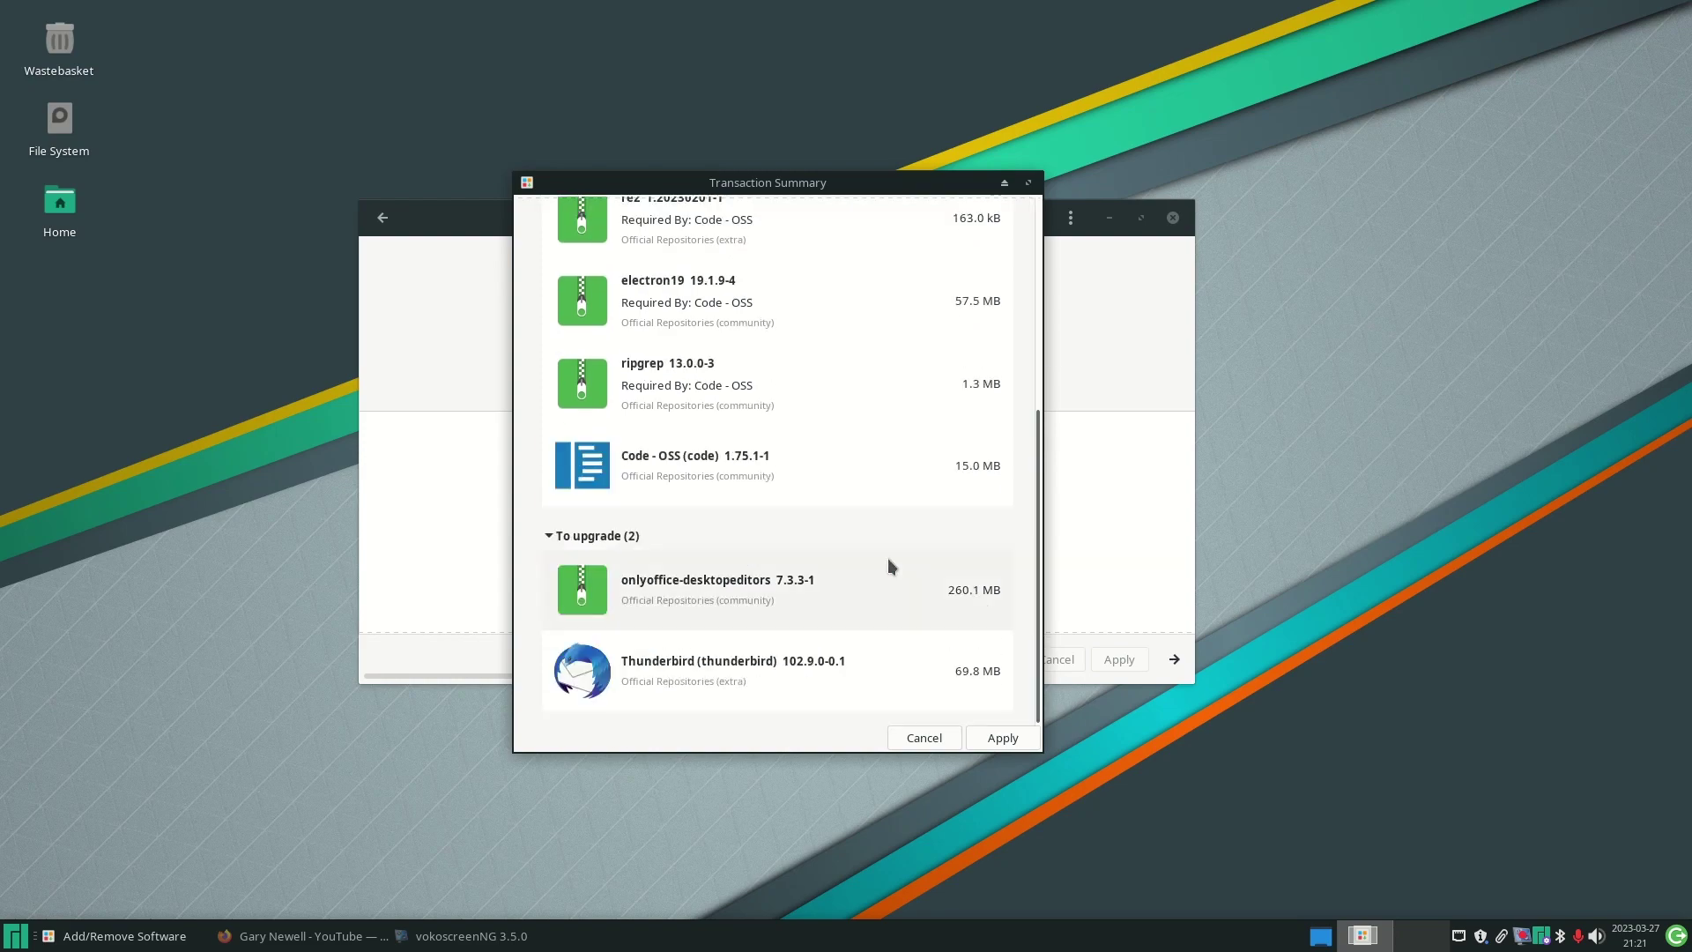
left_click_drag(1036, 455, 1022, 190)
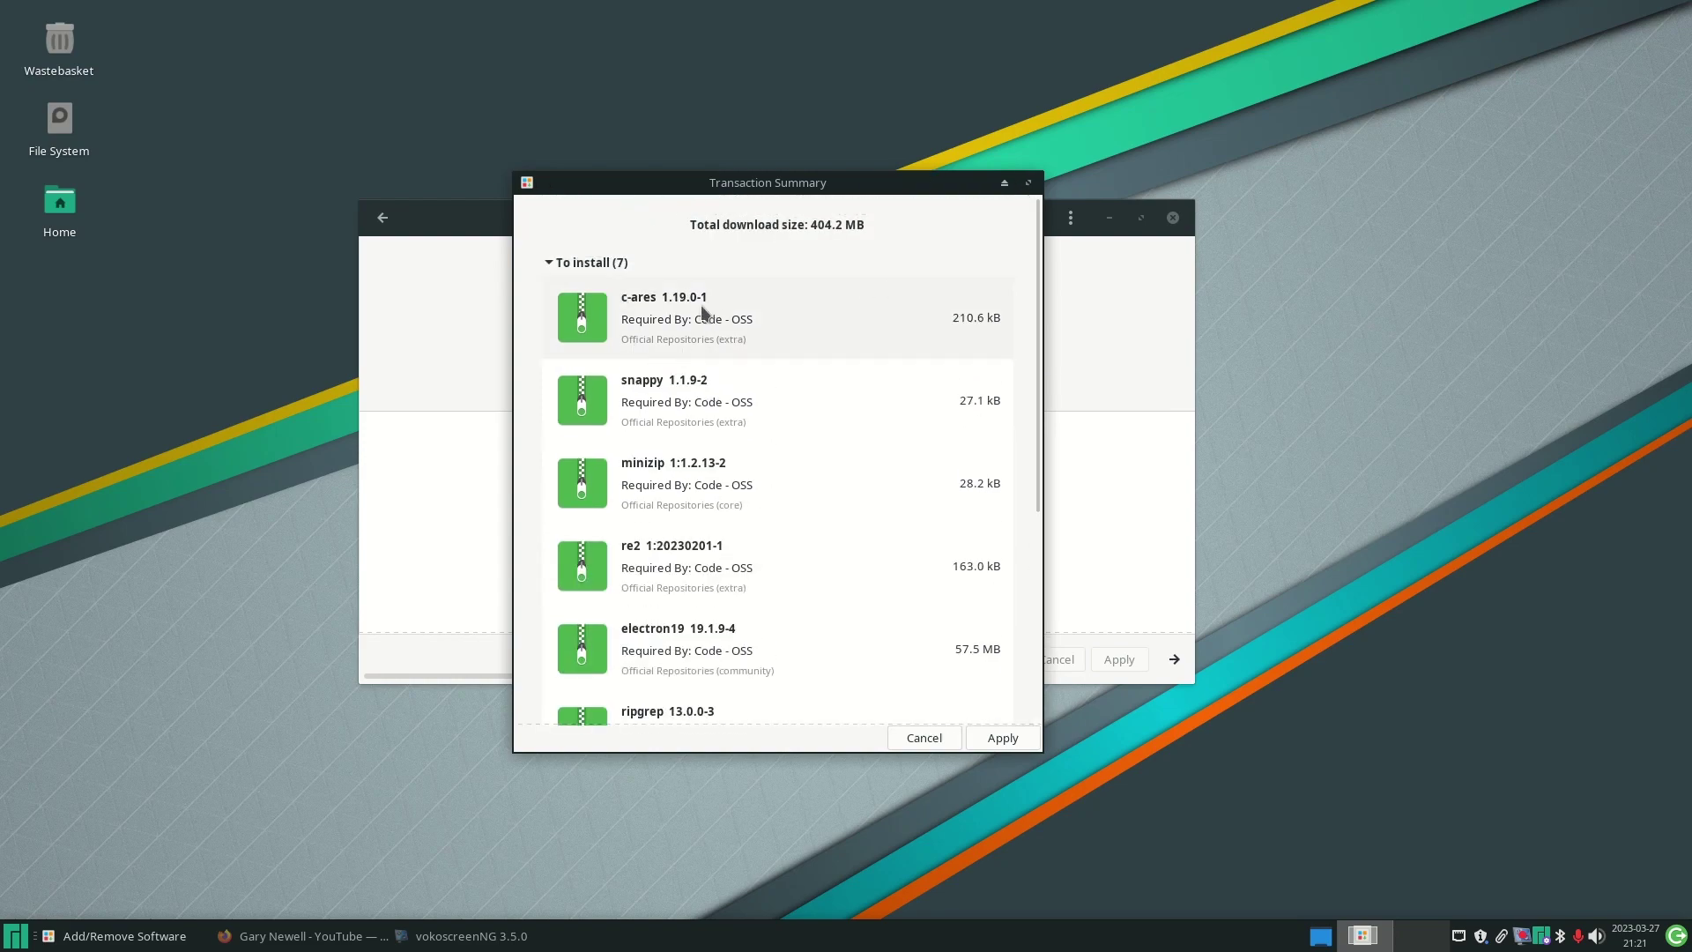
left_click_drag(1035, 353, 1026, 561)
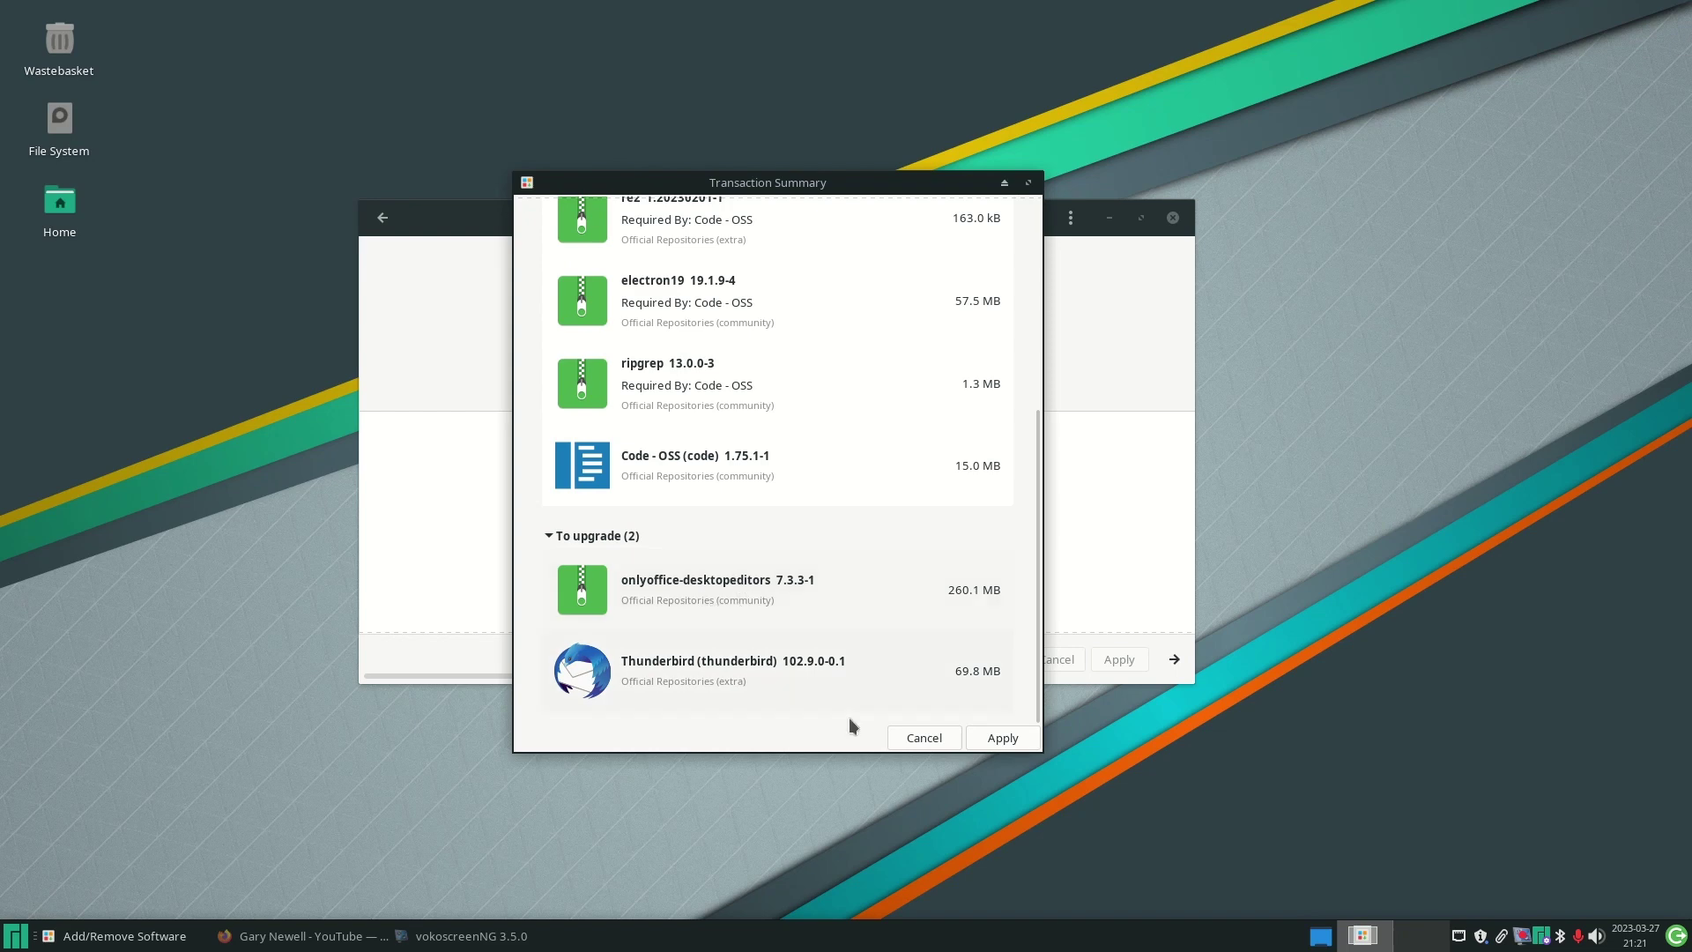
left_click(1005, 738)
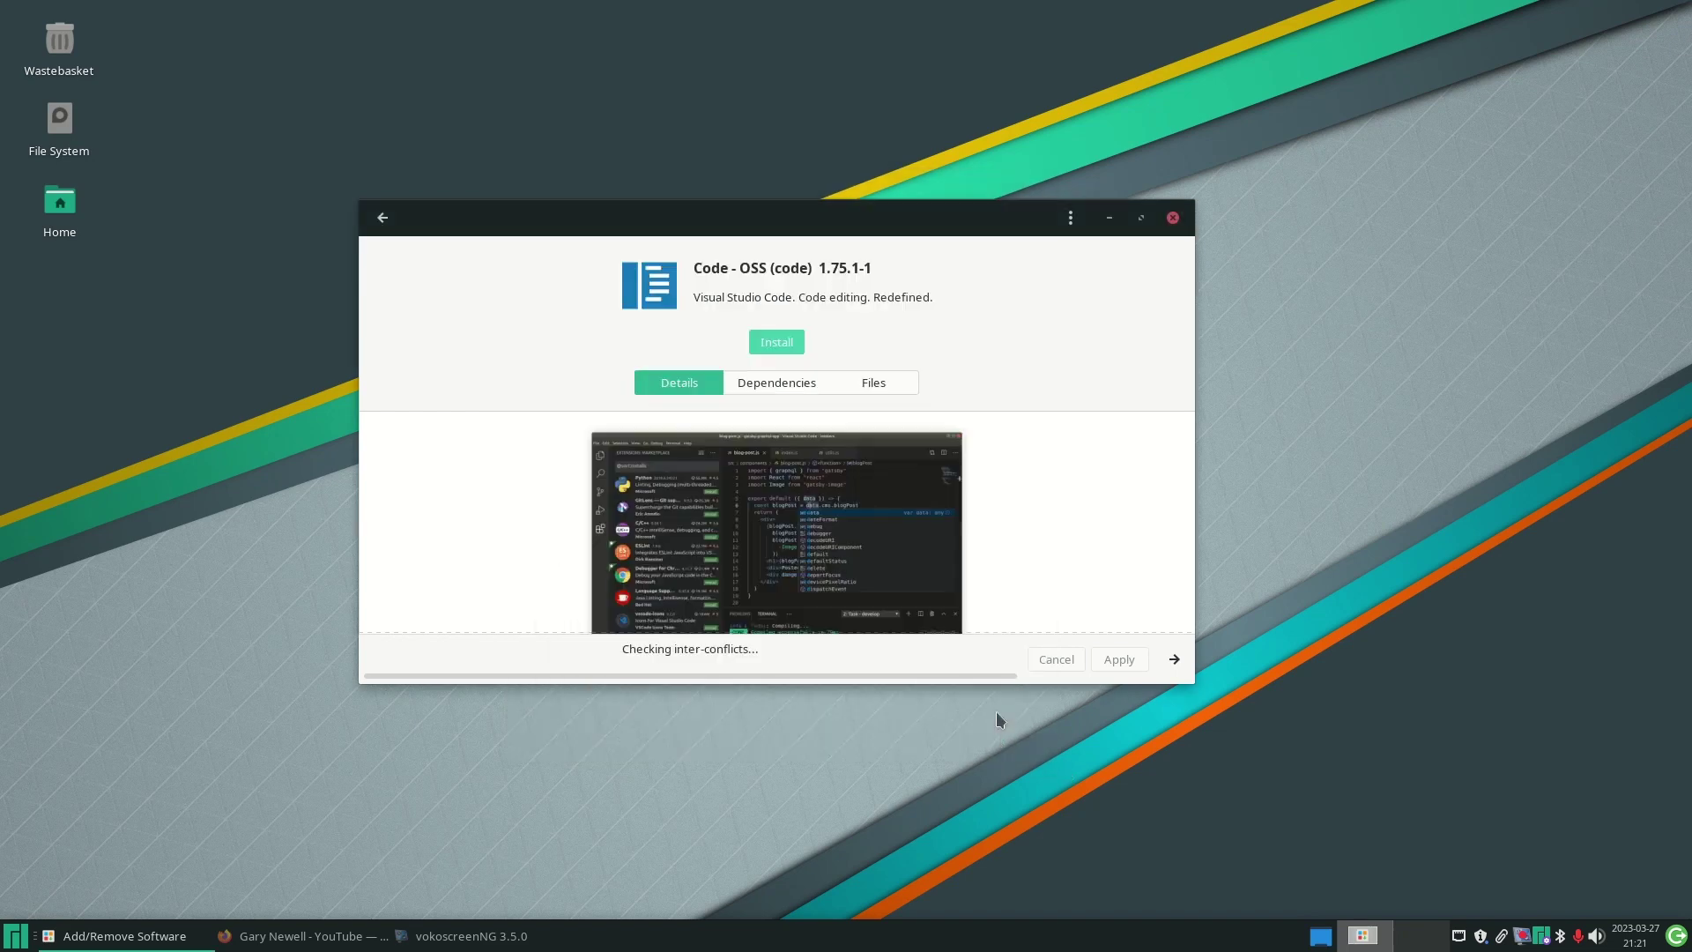
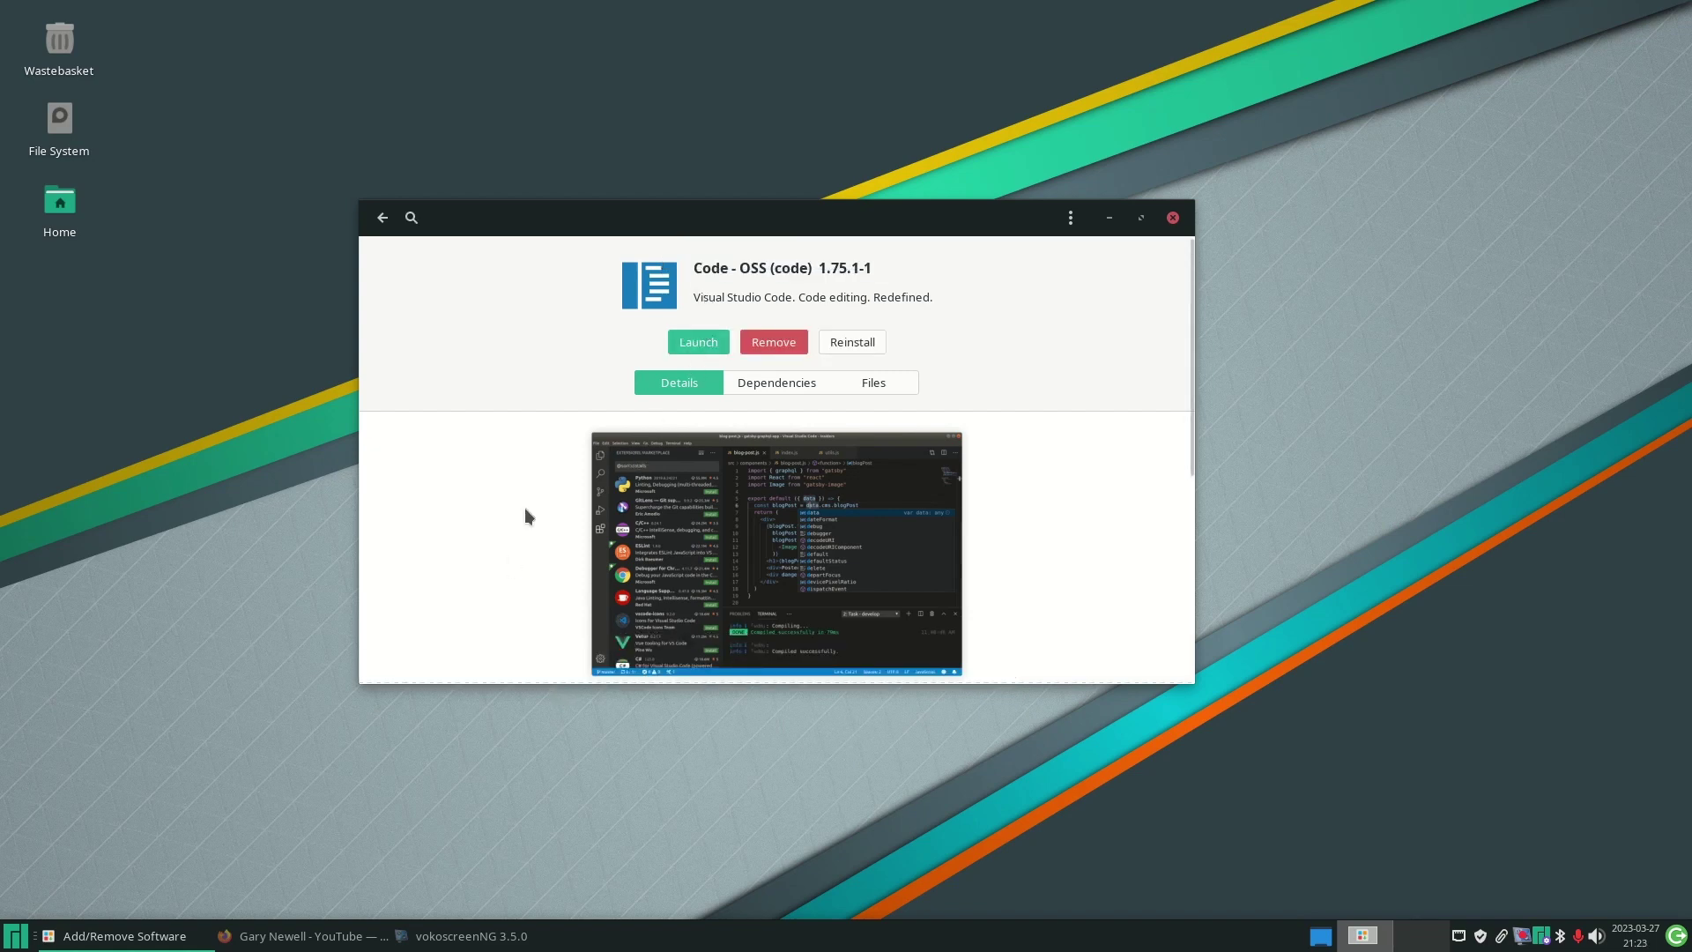
- Launch Code - OSS from the application menu with a 'vsc' search, then close it
left_click(5, 943)
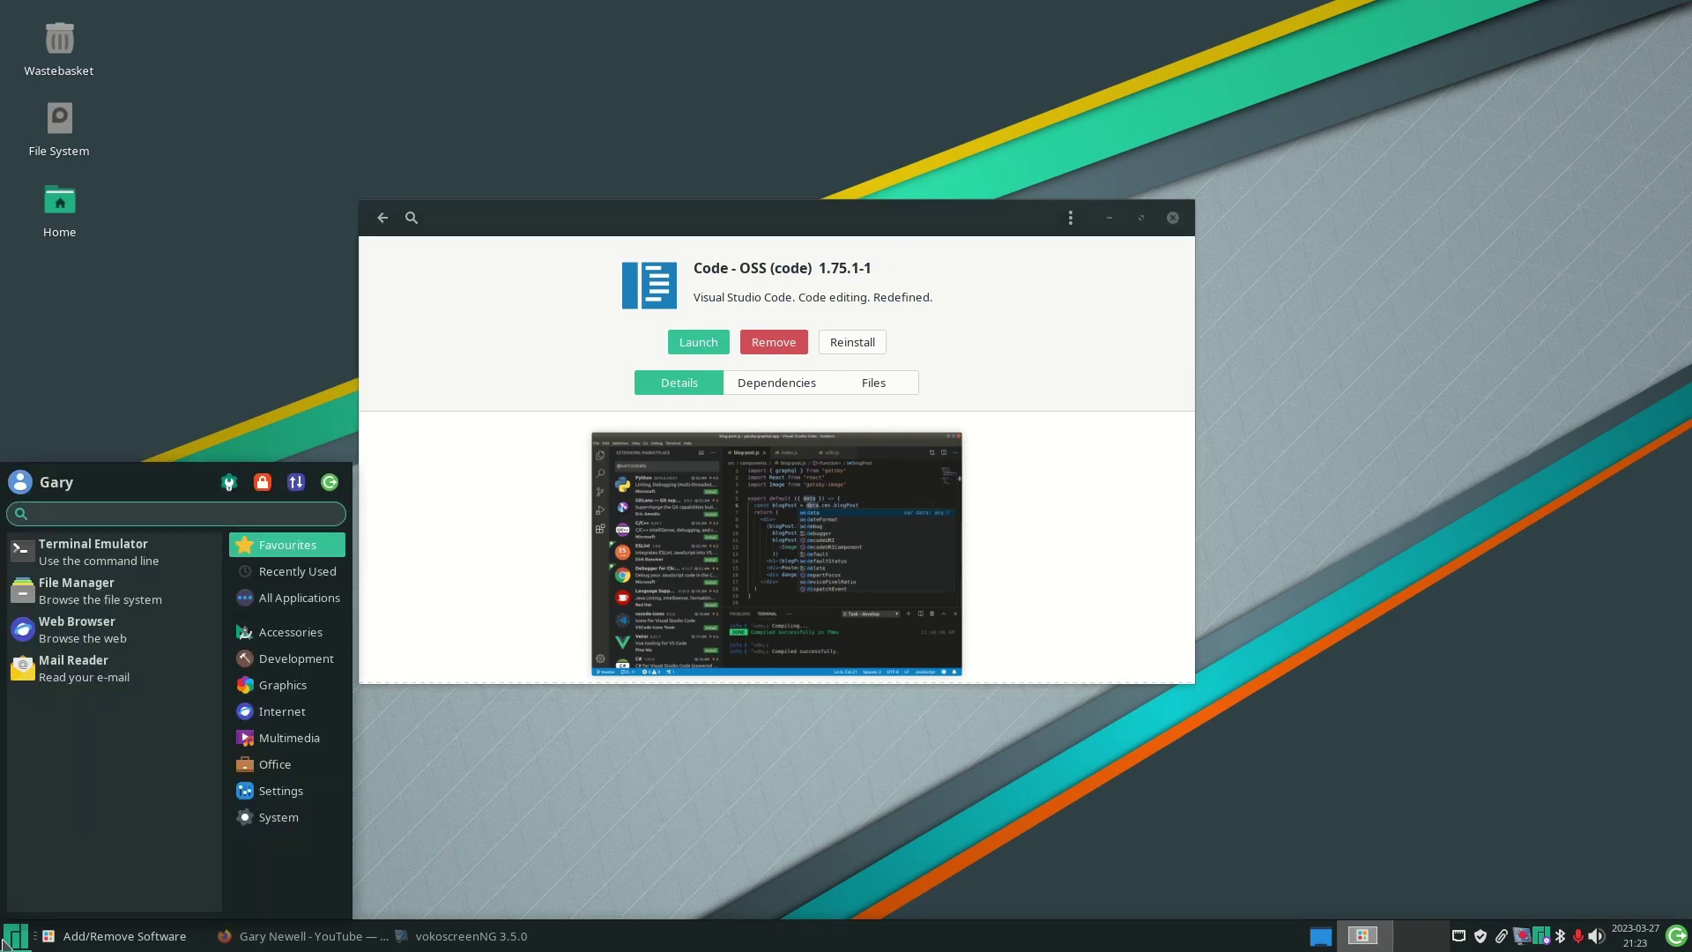
type("vs")
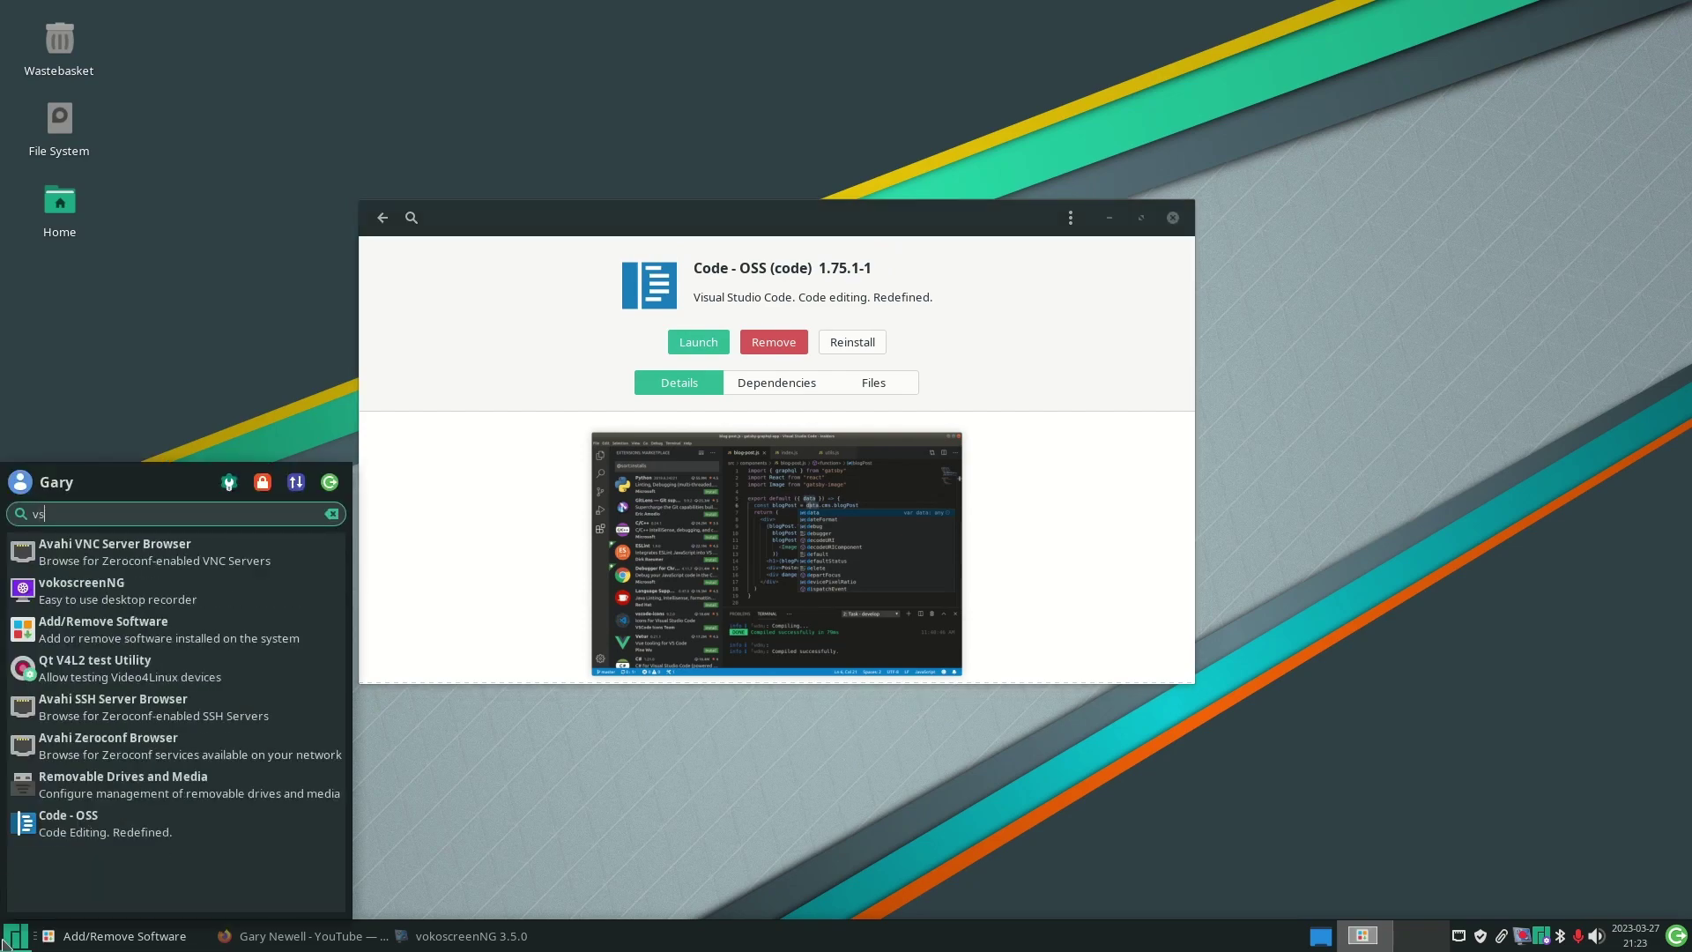
type("c")
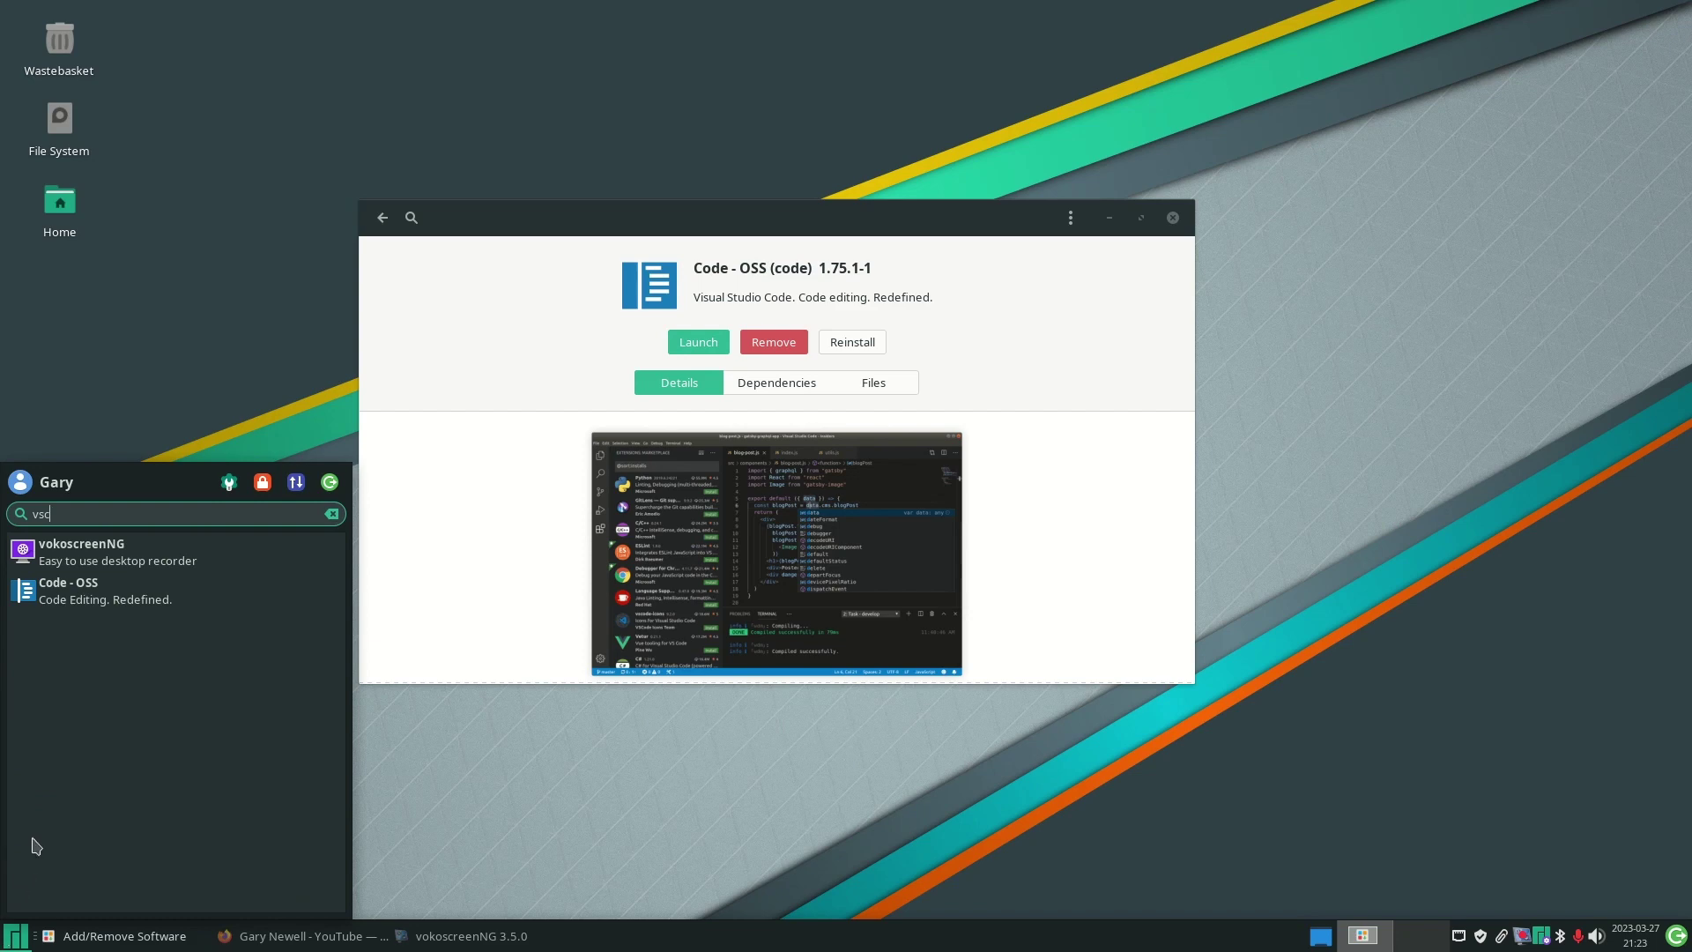
left_click(82, 598)
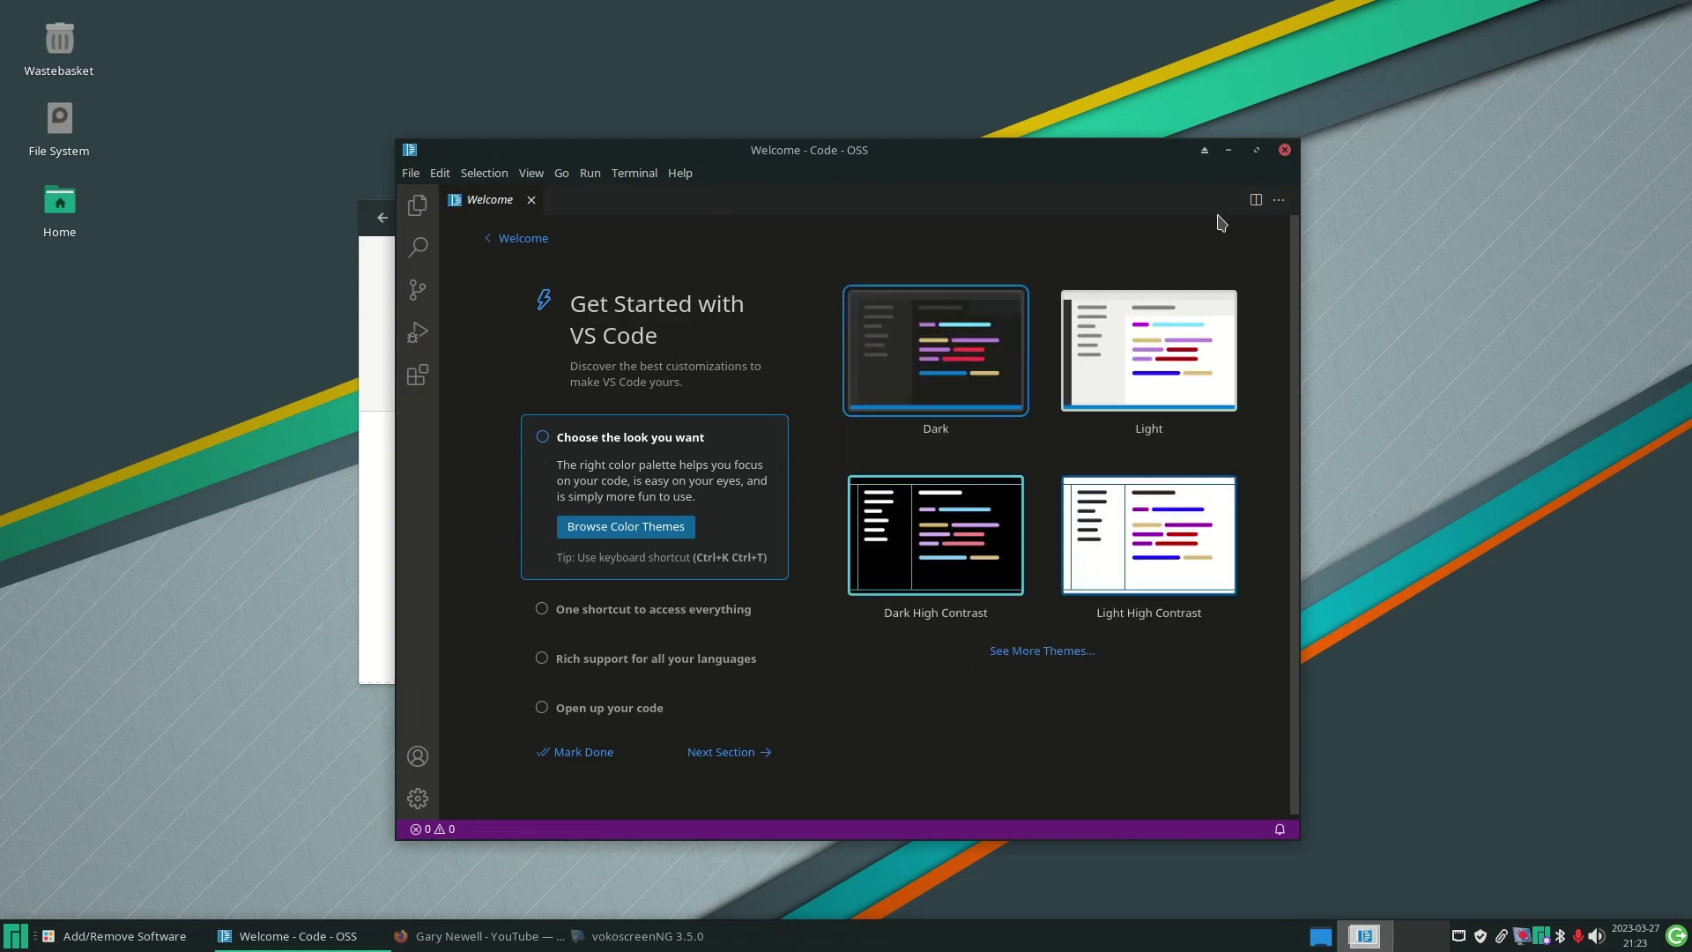
left_click(1286, 150)
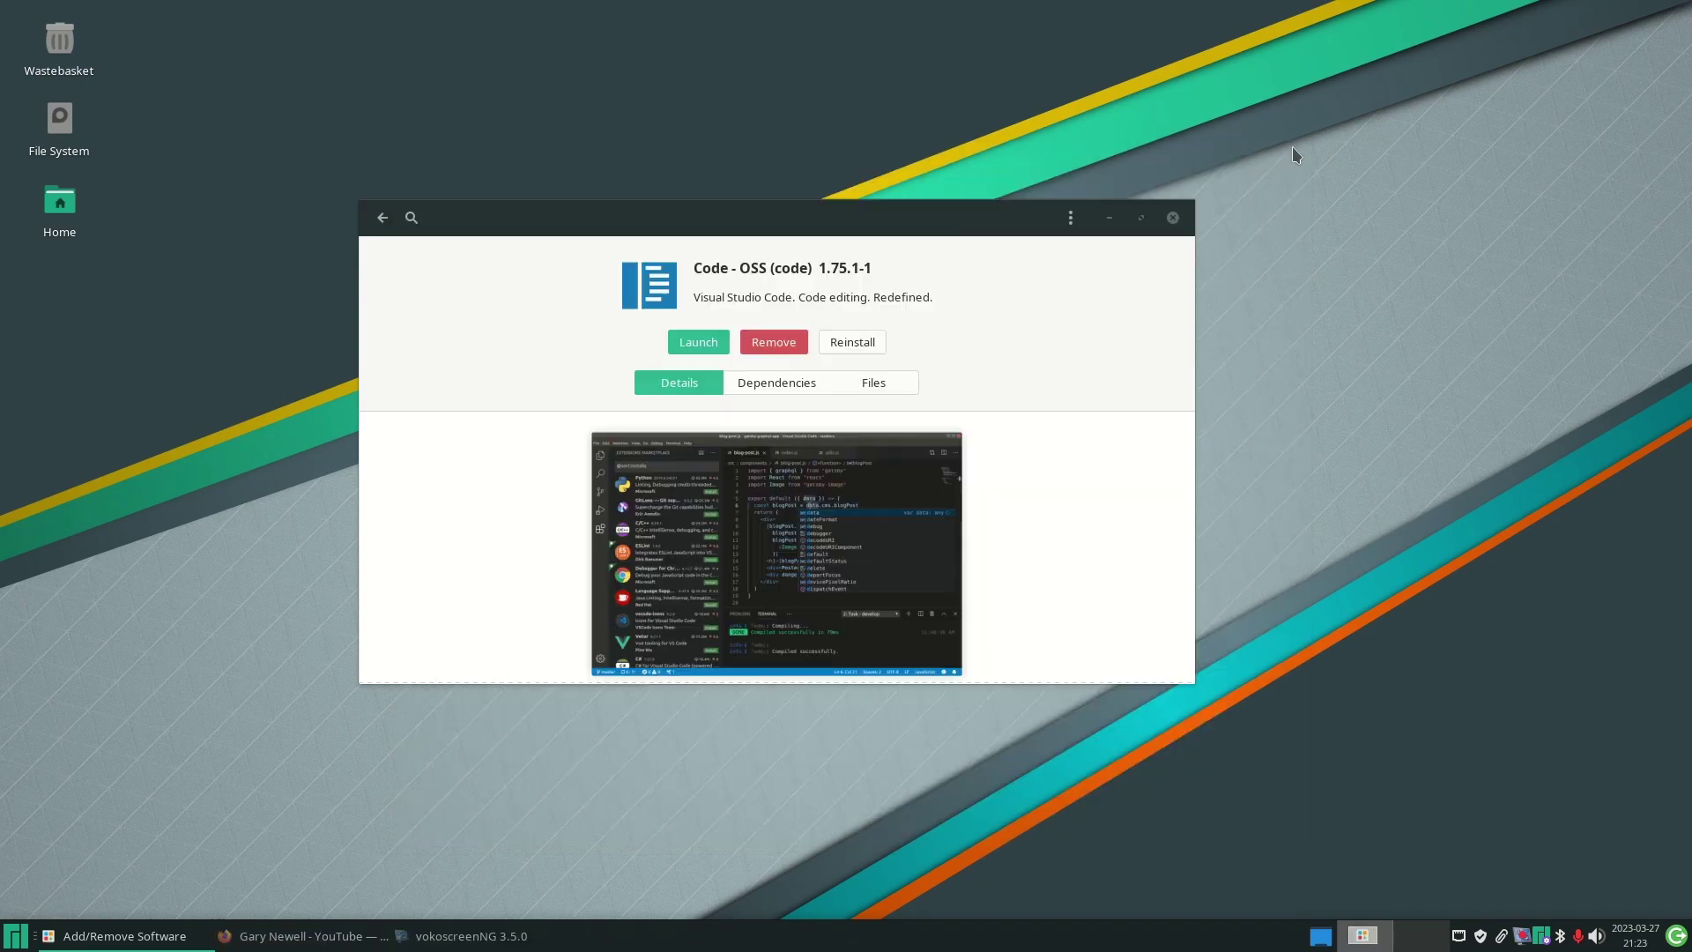
- Search the package manager for 'steam' using the suggested term
left_click(382, 218)
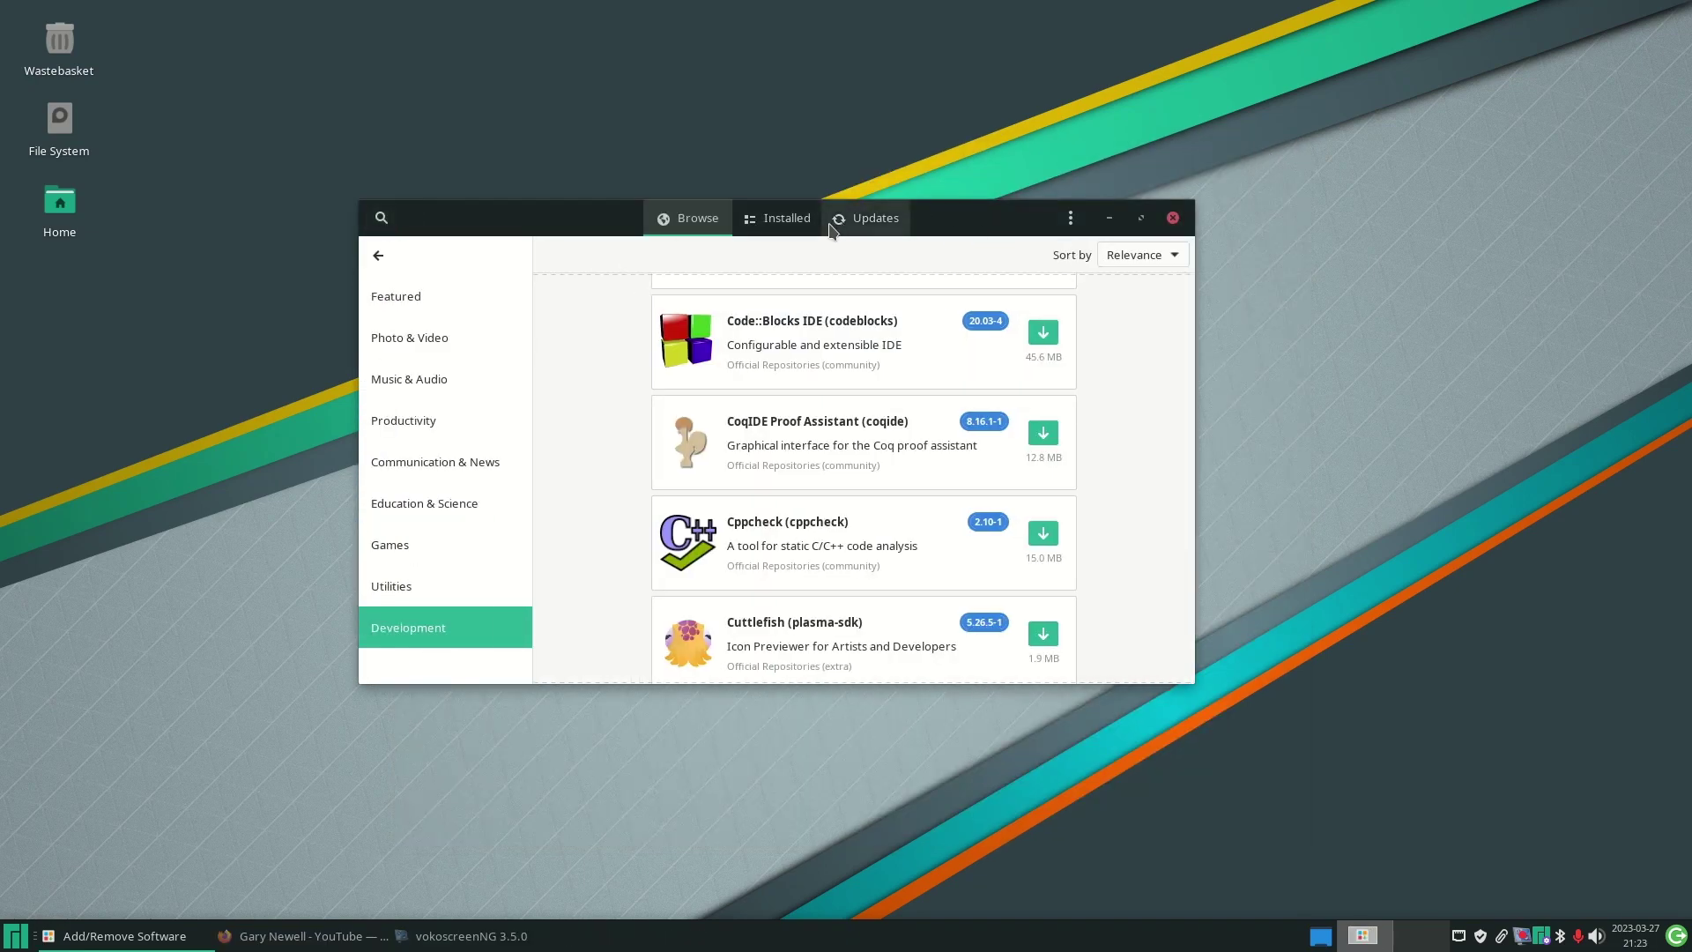
left_click(382, 218)
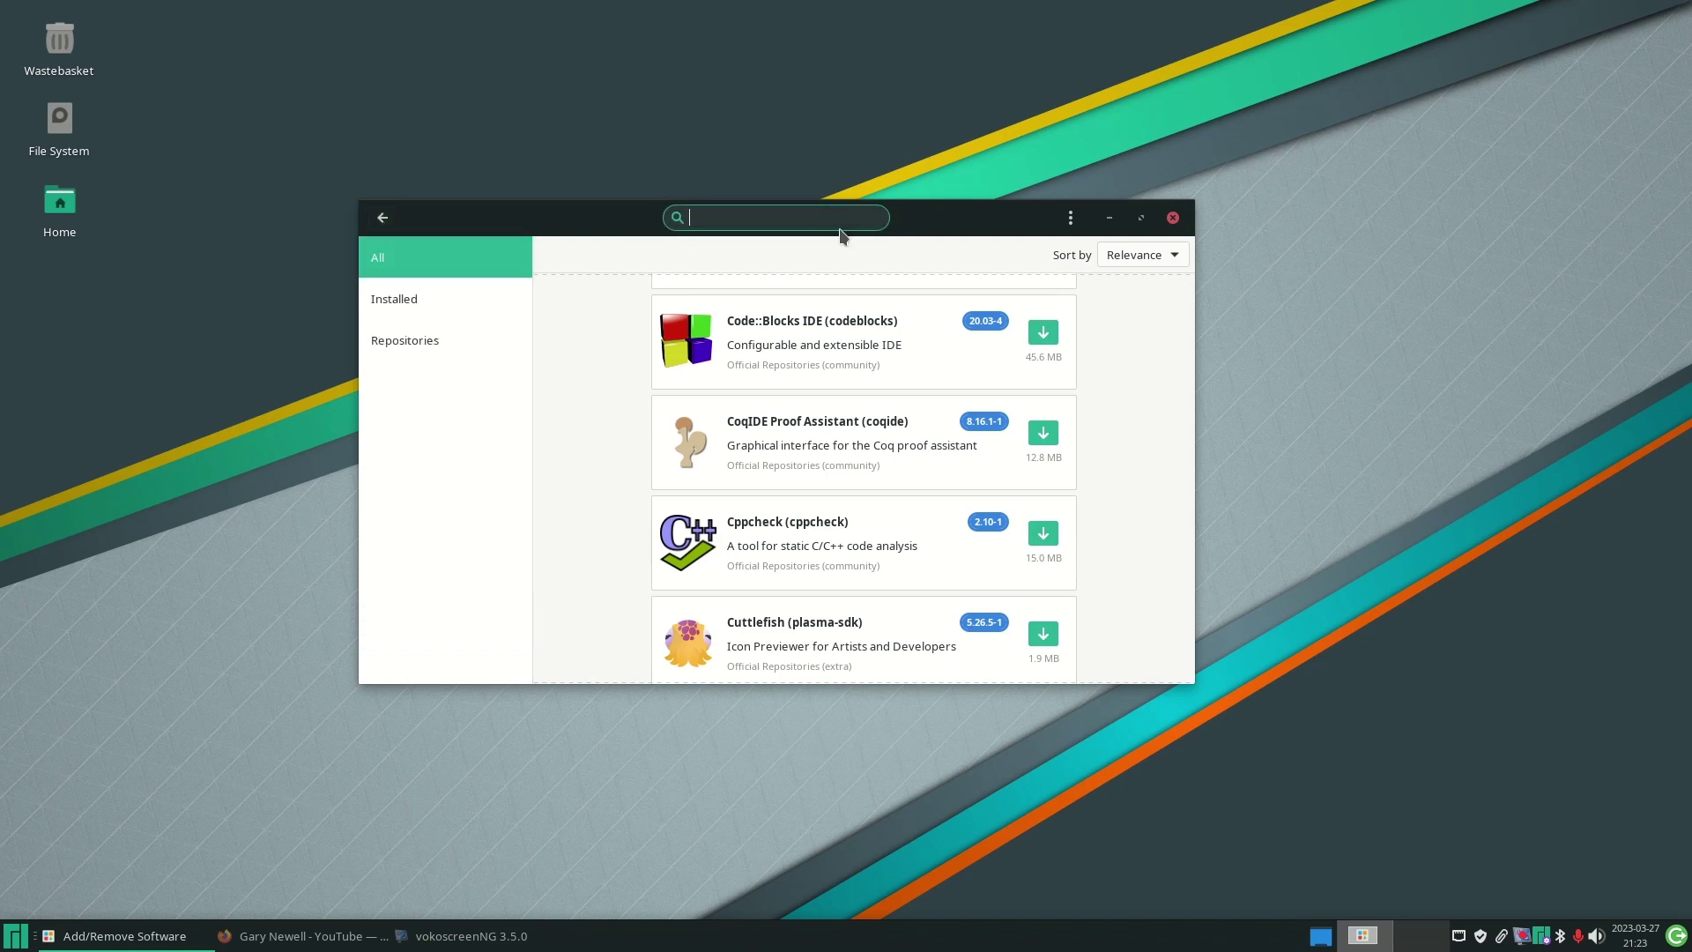
type("steam")
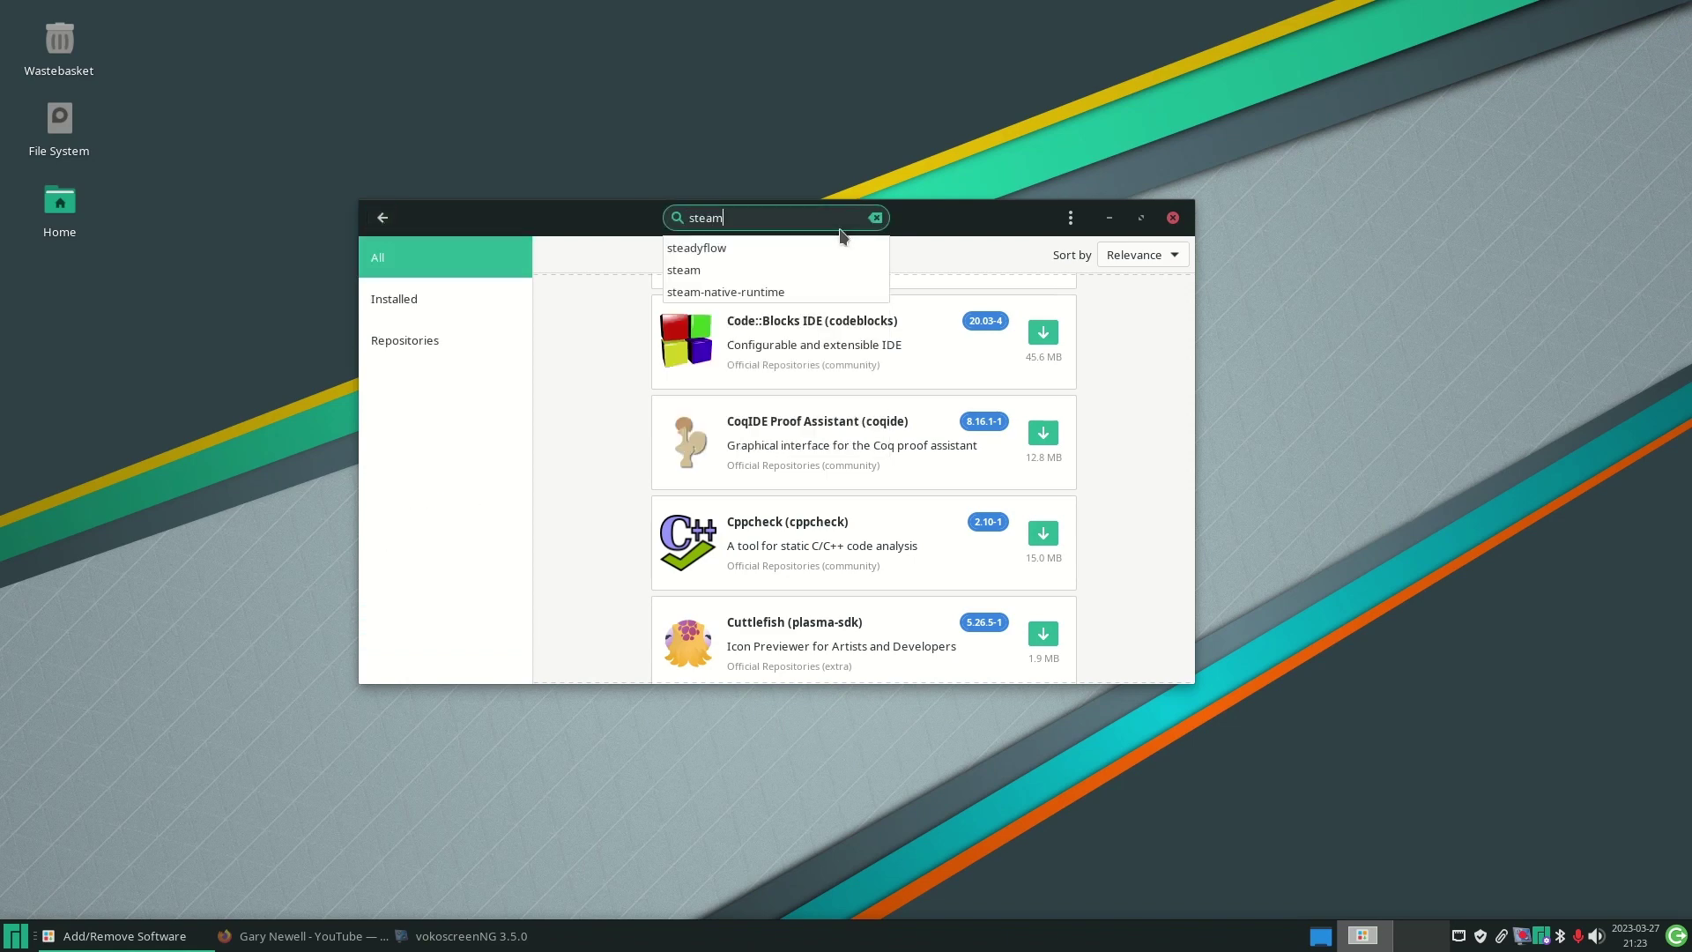
left_click(687, 250)
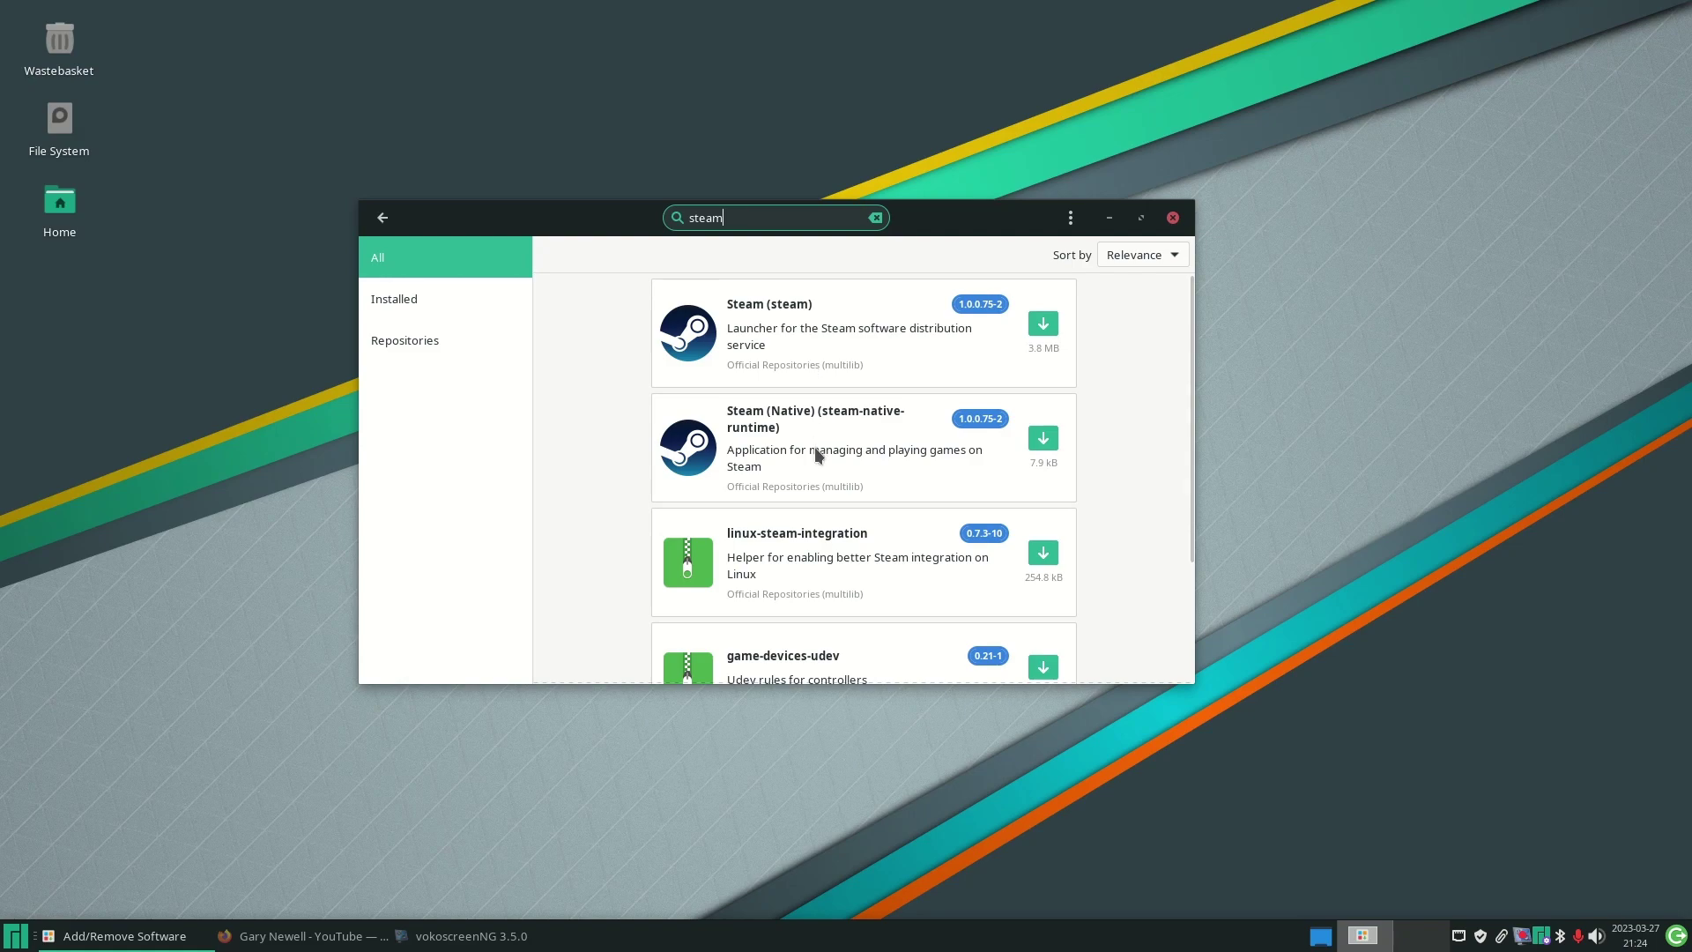
- Compare the Steam package details and mark Steam (Native) 1.0.0.75-2 for installation
left_click(813, 322)
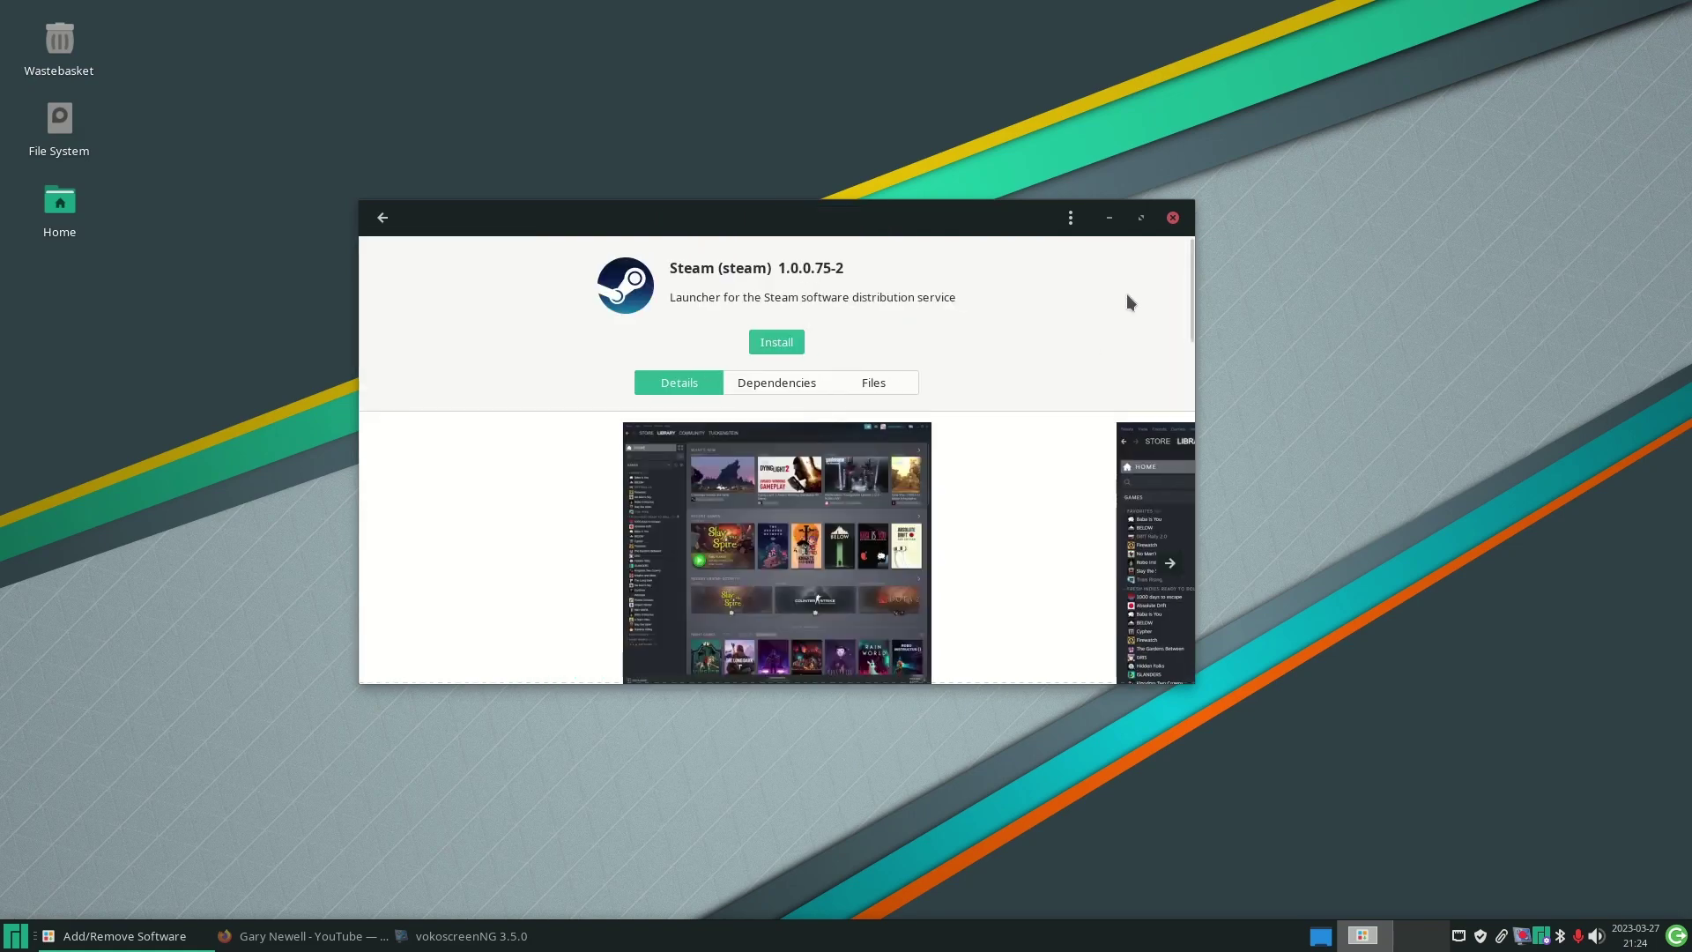
scroll(1129, 302, "down", 5)
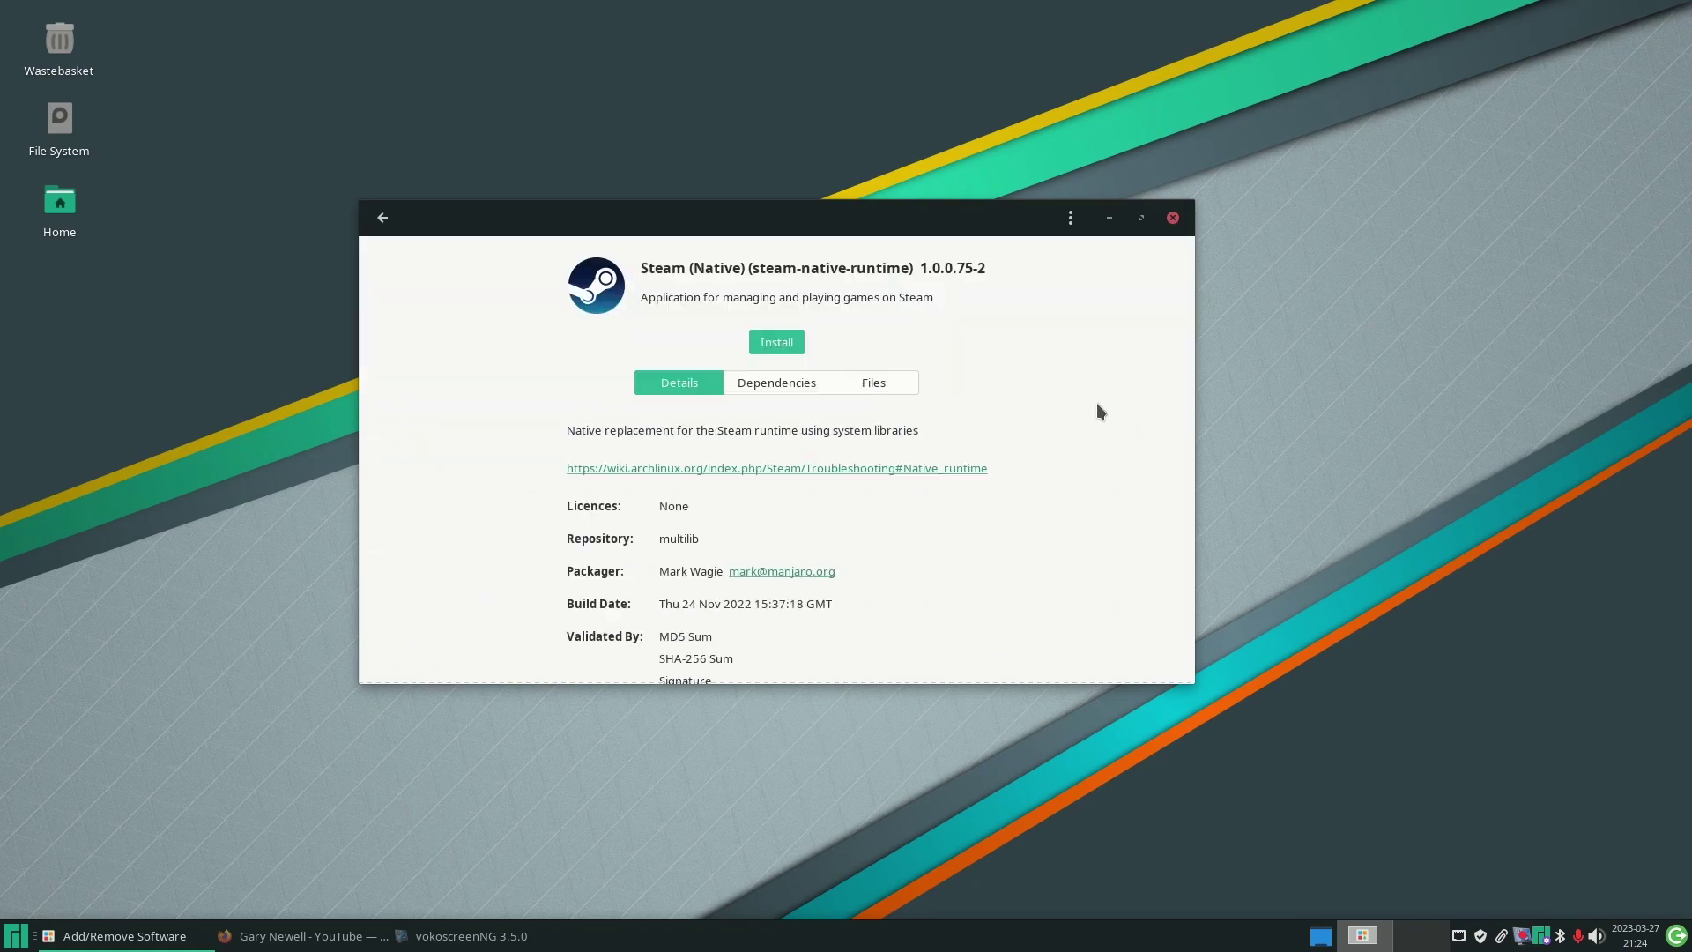
scroll(1097, 404, "down", 4)
scroll(1098, 404, "up", 3)
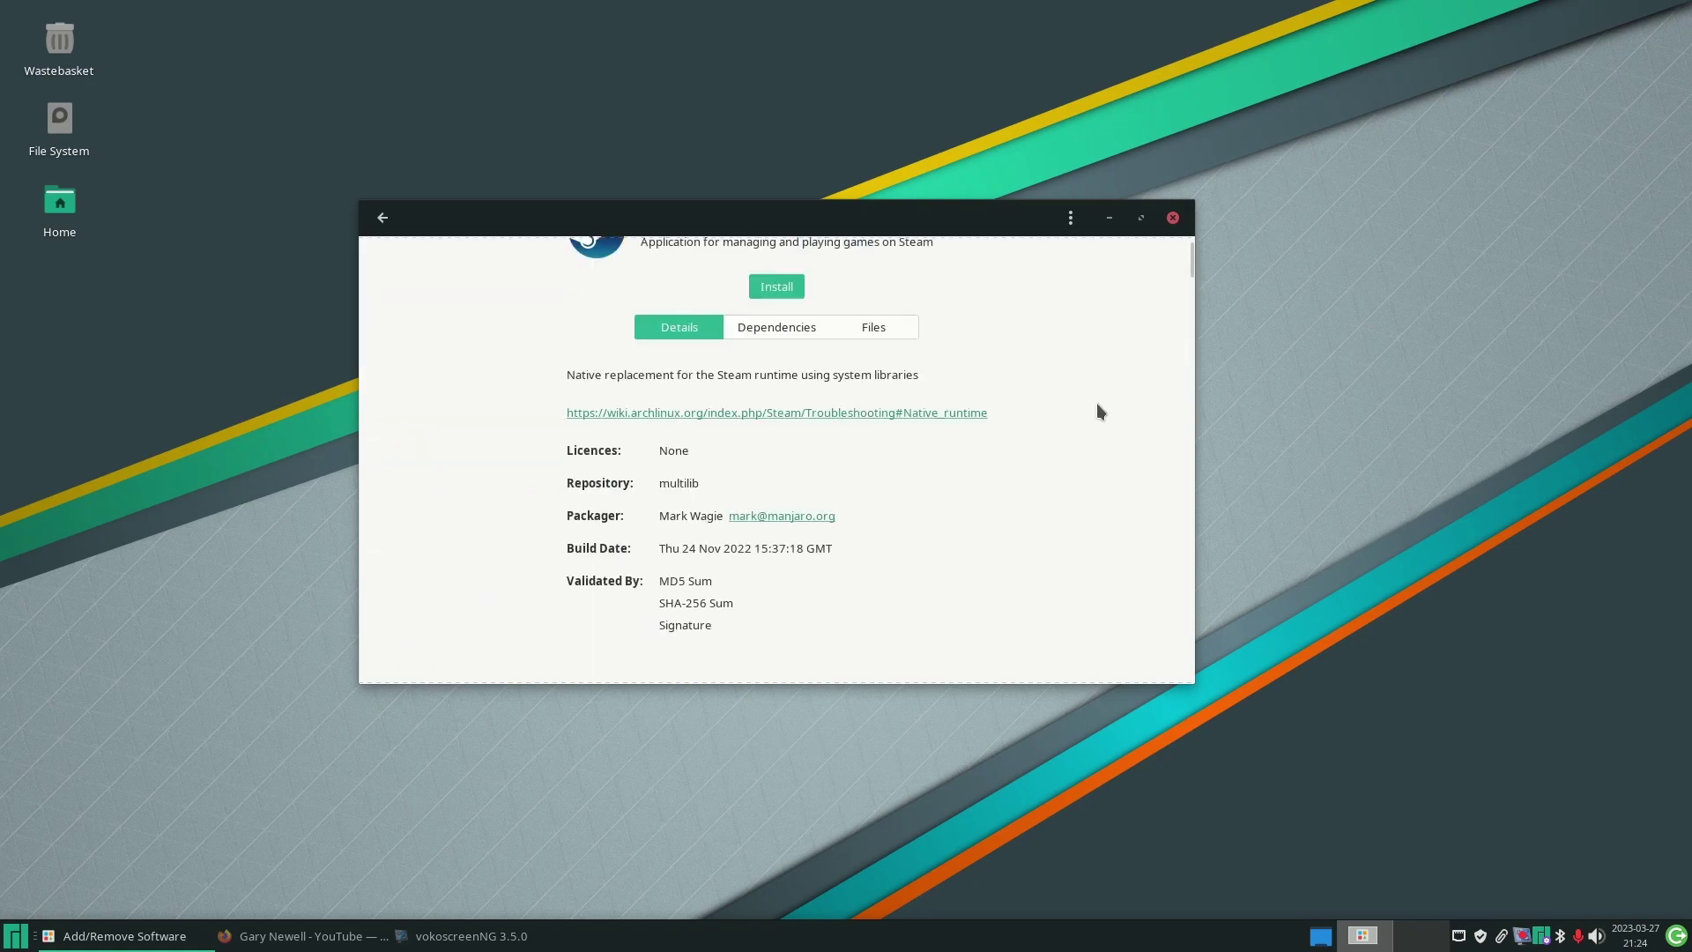
left_click(383, 217)
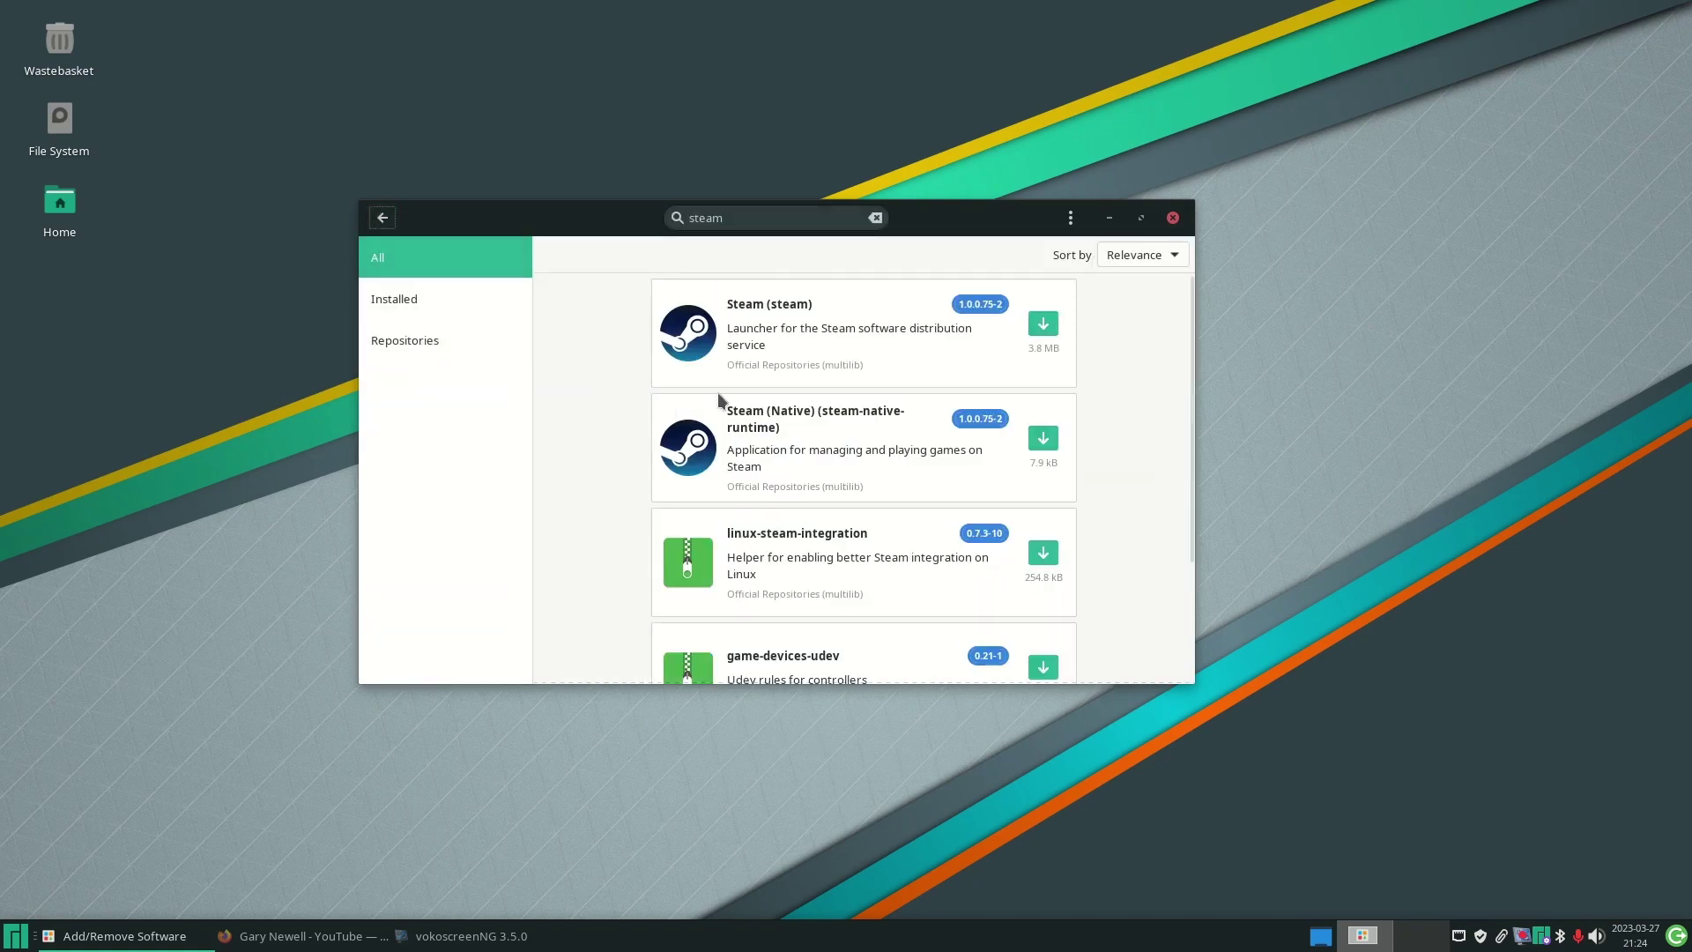
left_click(774, 346)
scroll(944, 383, "down", 5)
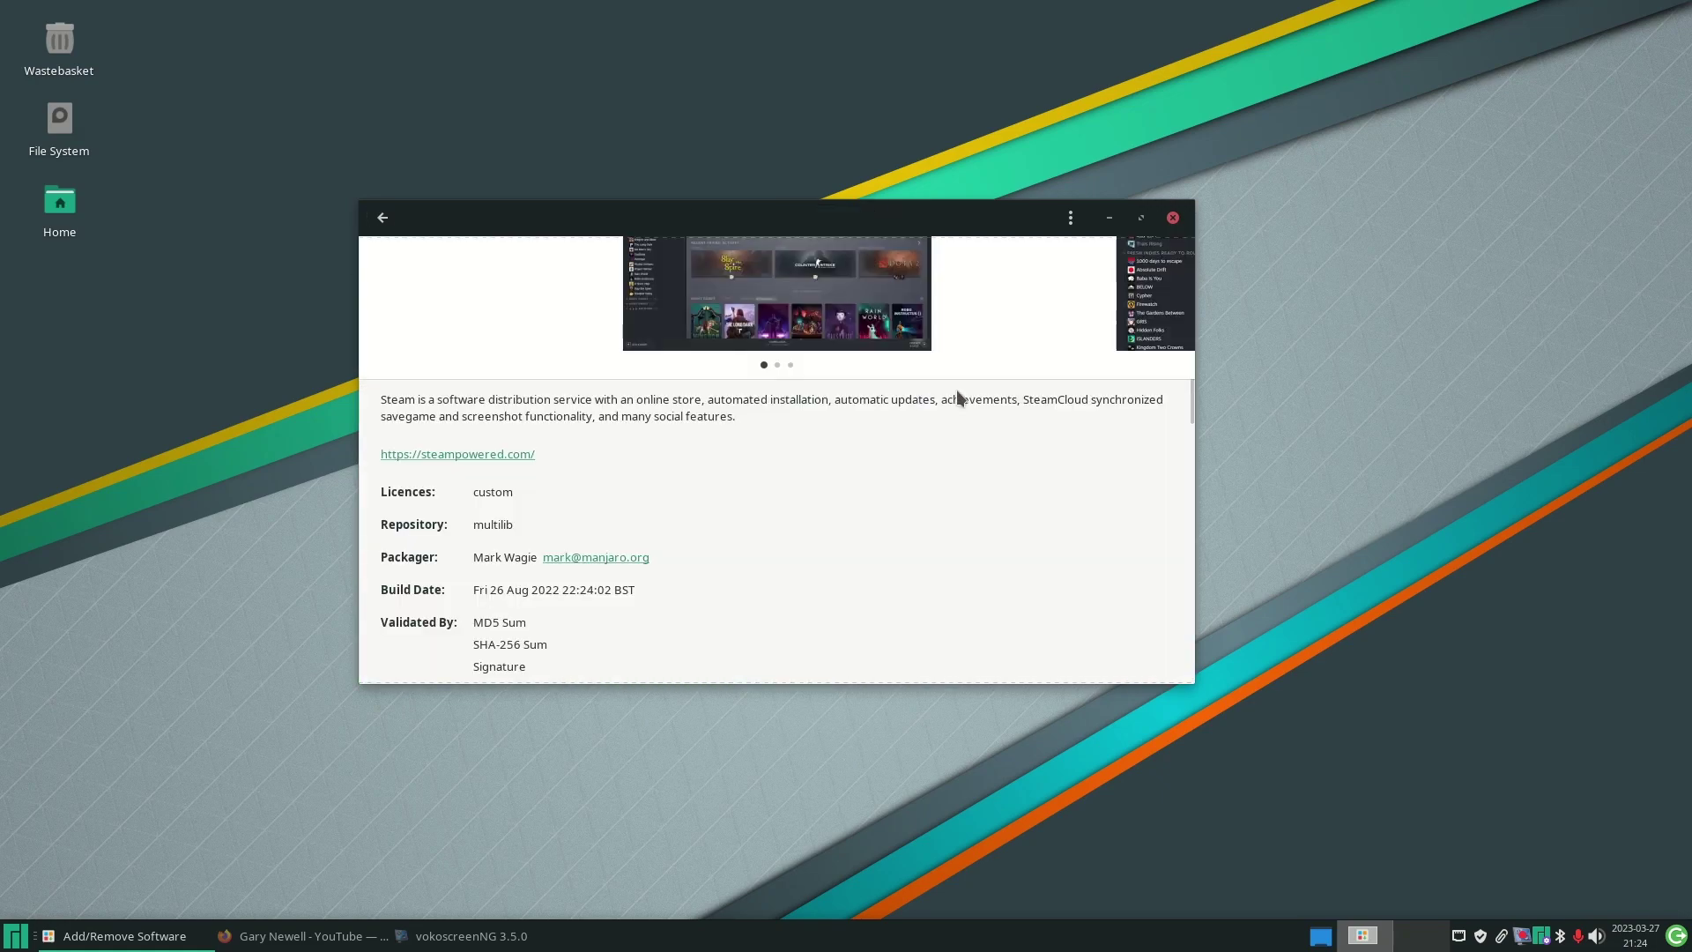
left_click(382, 217)
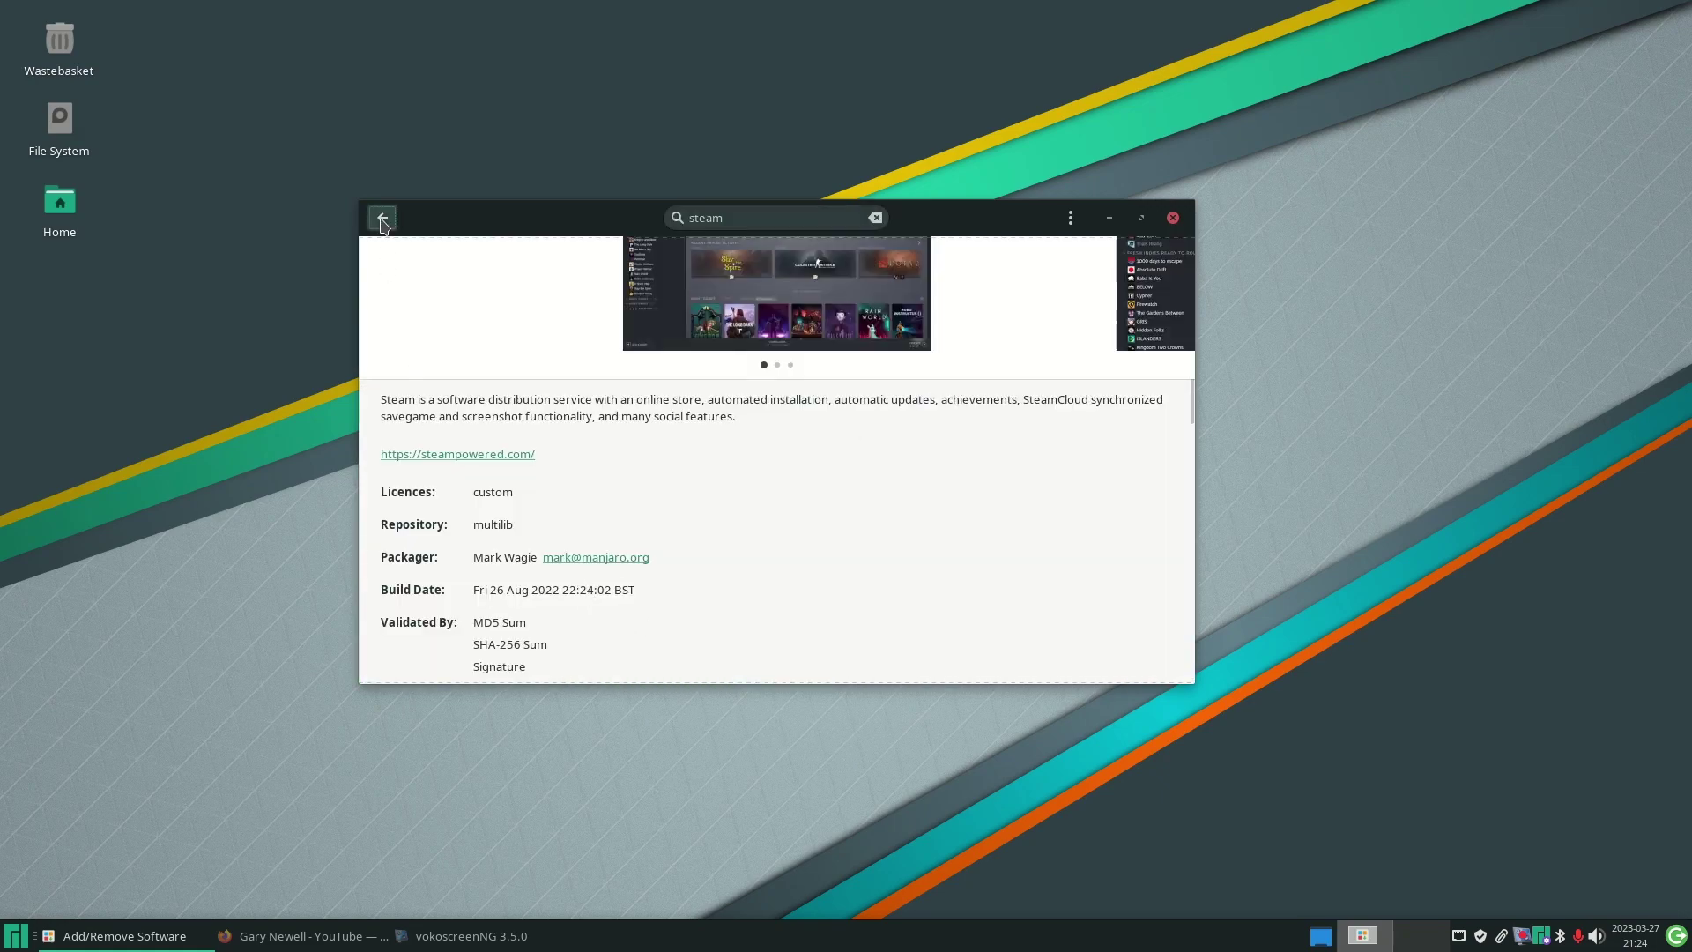
left_click(813, 431)
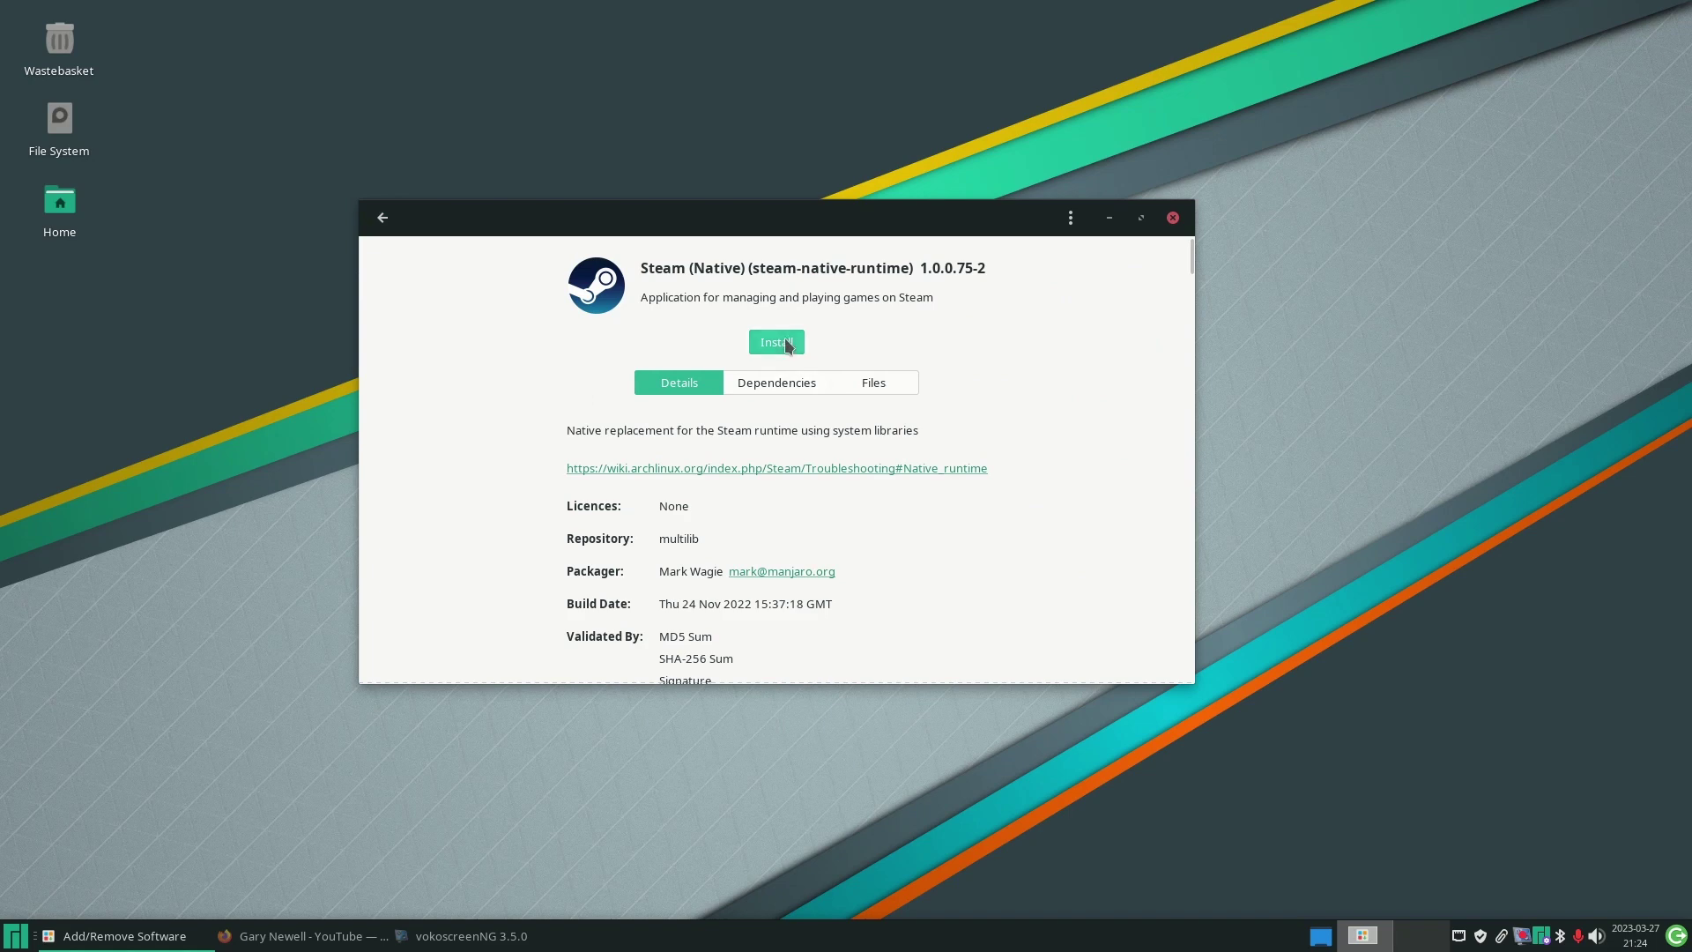
left_click(777, 342)
- Install Steam (Native) with all listed packages, then launch Steam and return to the list
left_click(1107, 675)
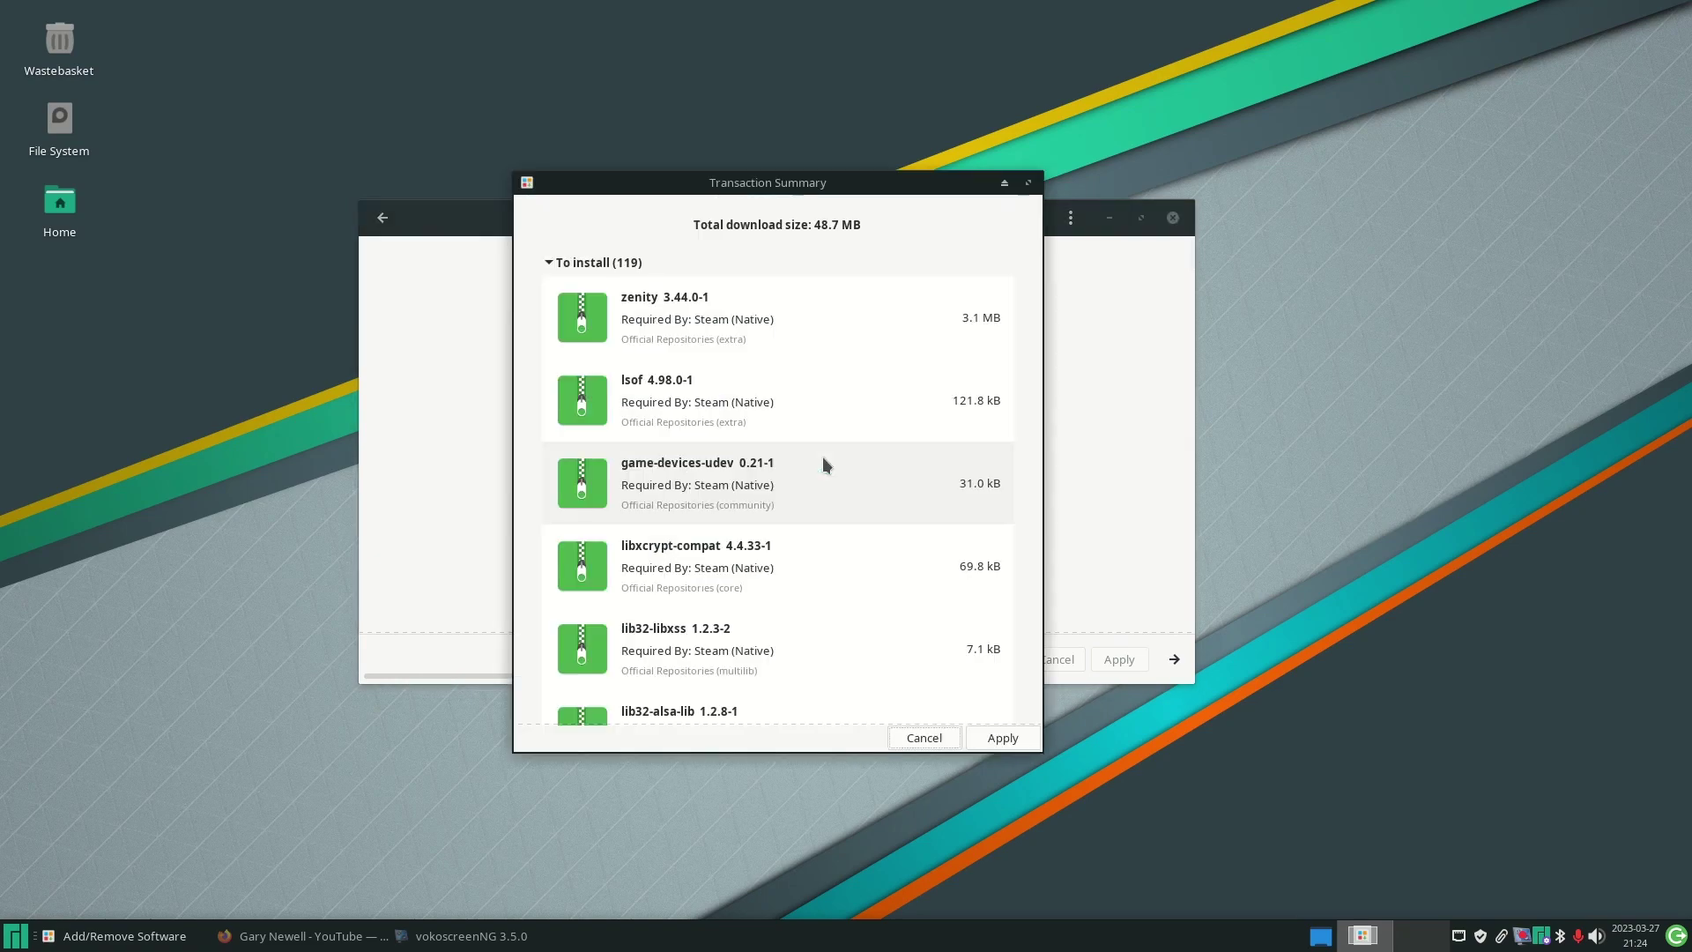
left_click(1002, 738)
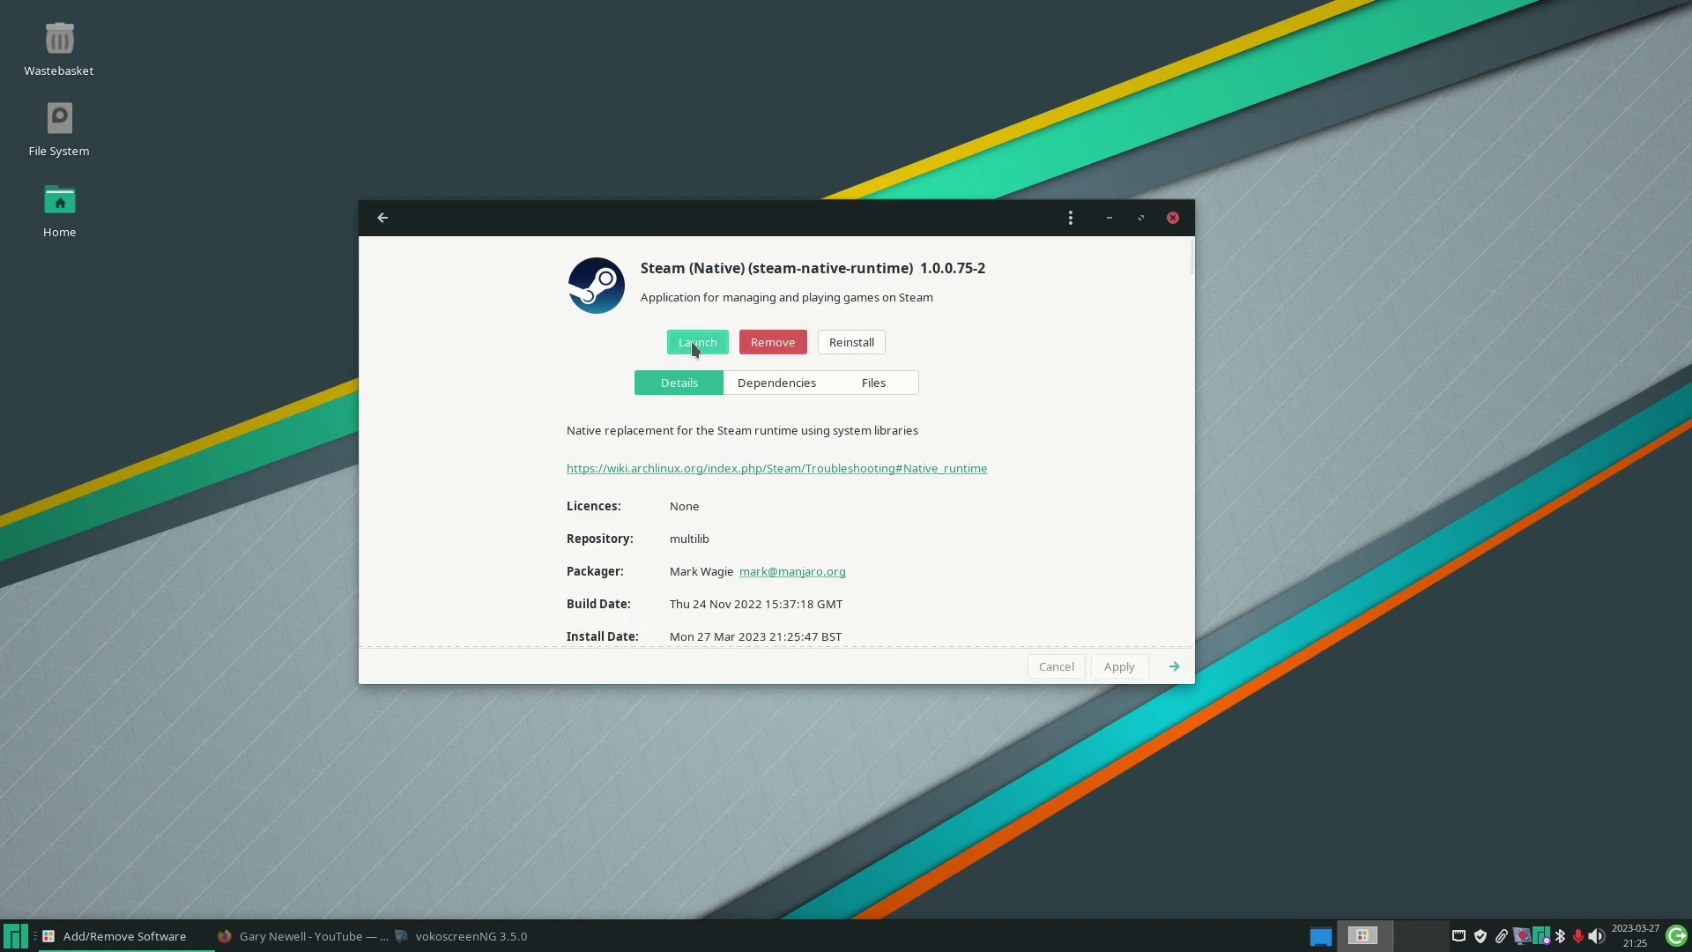
left_click(693, 344)
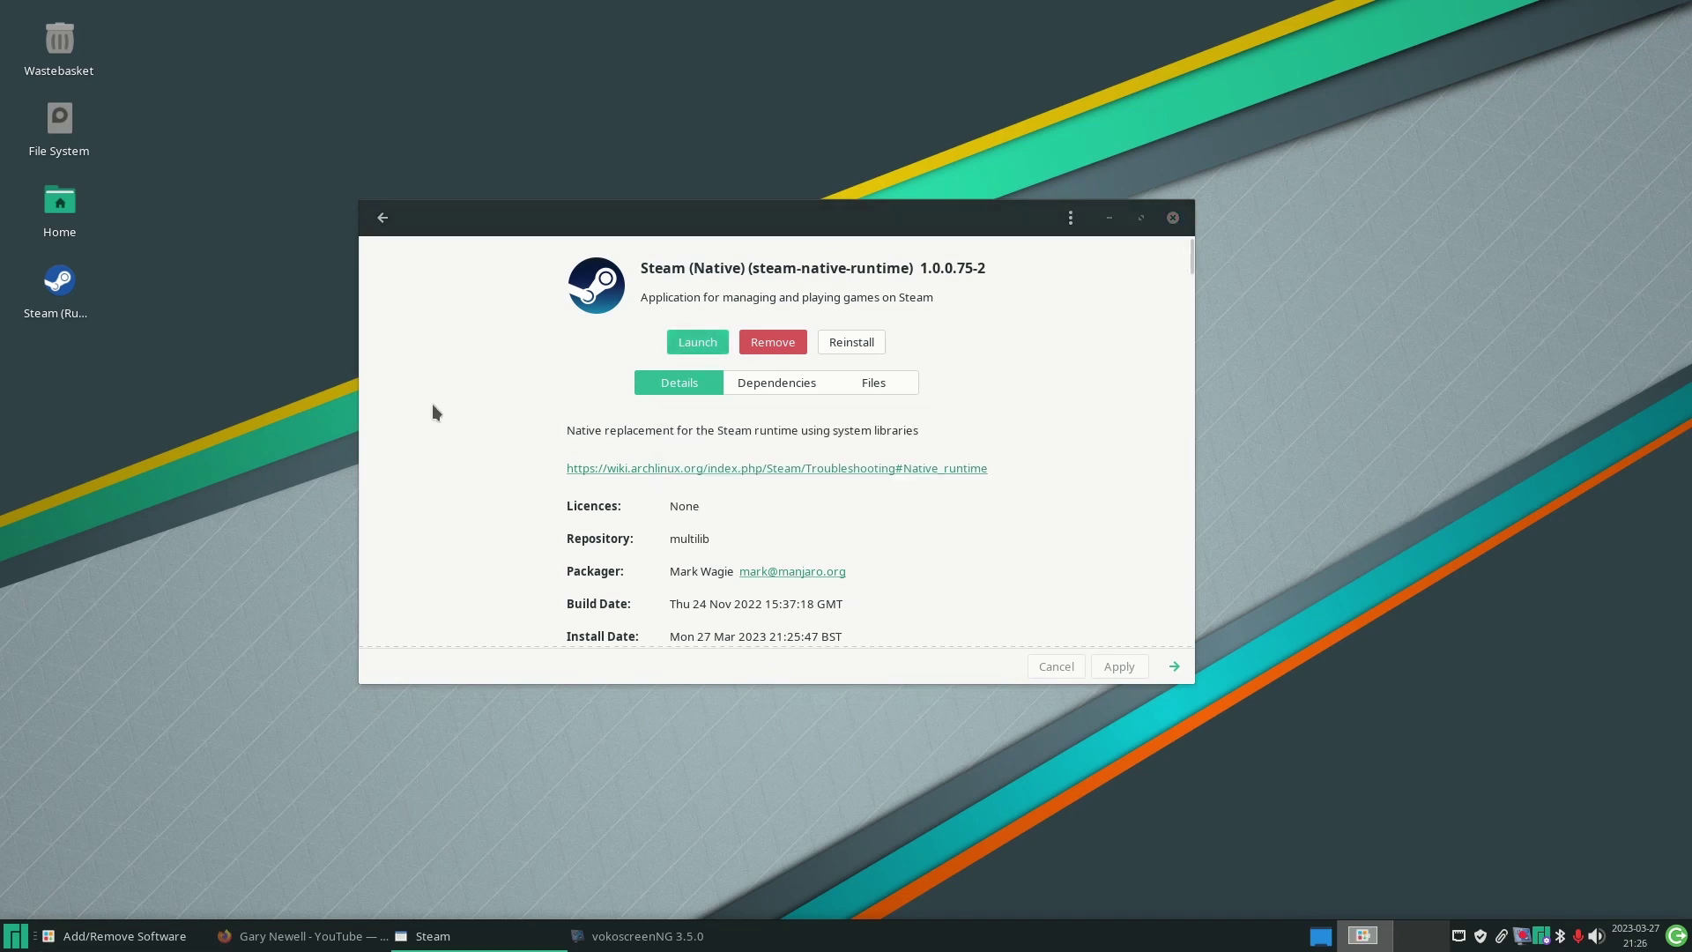
left_click(381, 221)
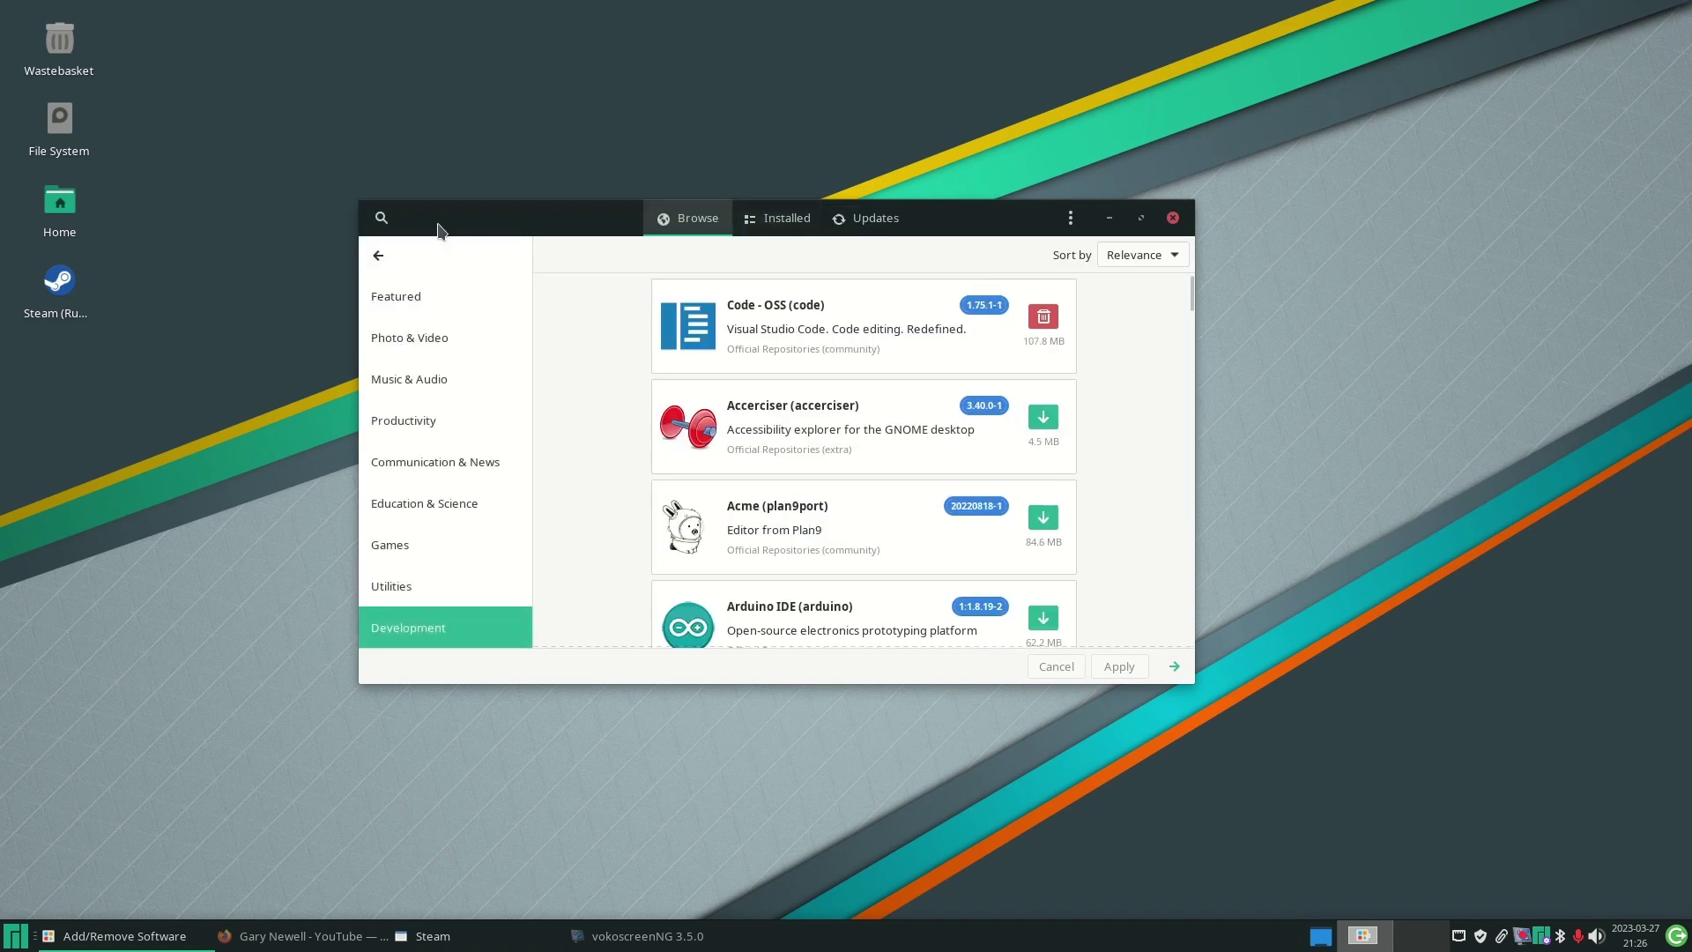
- Search packages for 'chrome', then replace the term with 'spotify' and run the search
left_click(381, 219)
type("chrome")
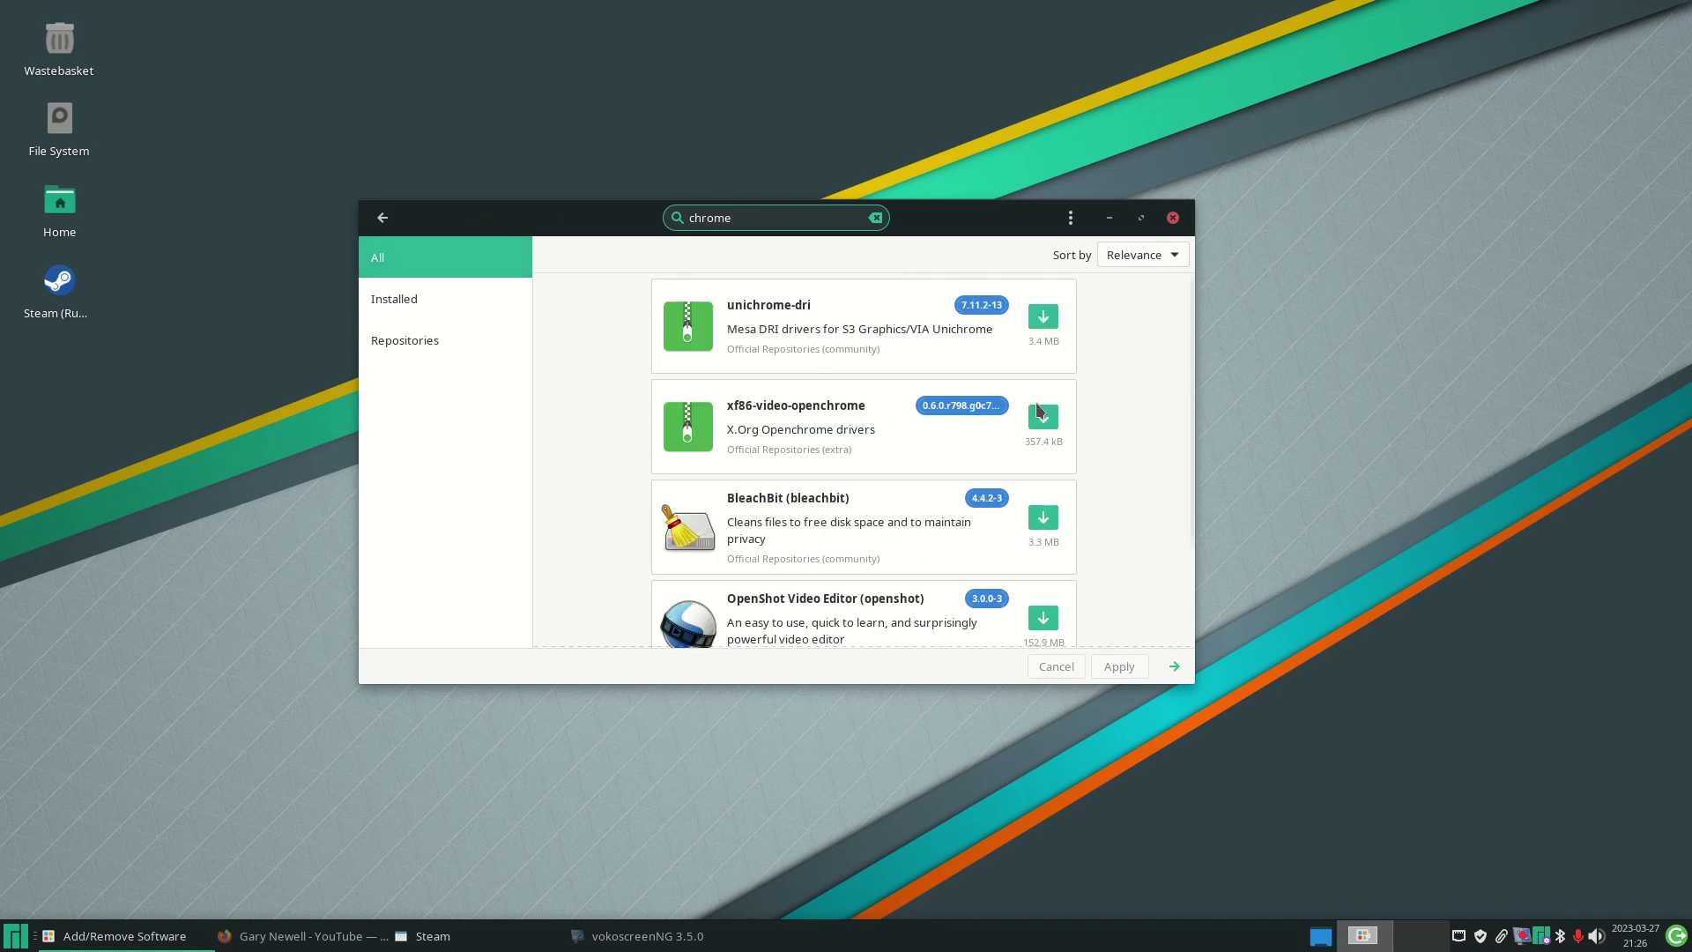
scroll(731, 370, "down", 3)
scroll(712, 370, "up", 3)
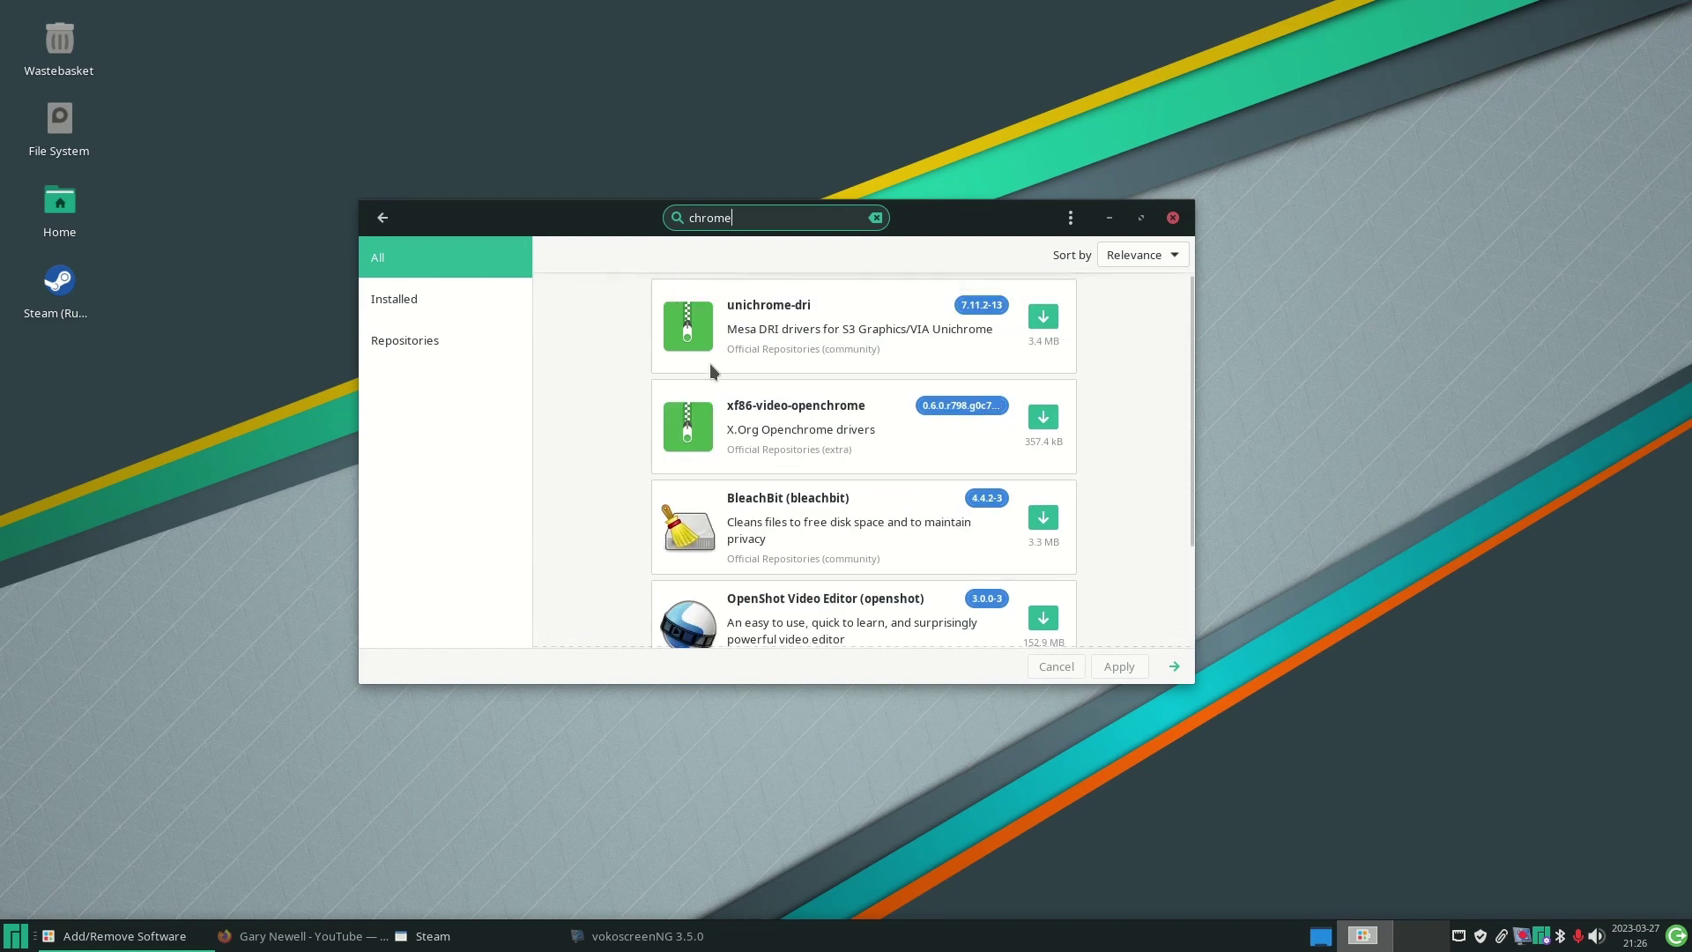
left_click_drag(763, 217, 520, 217)
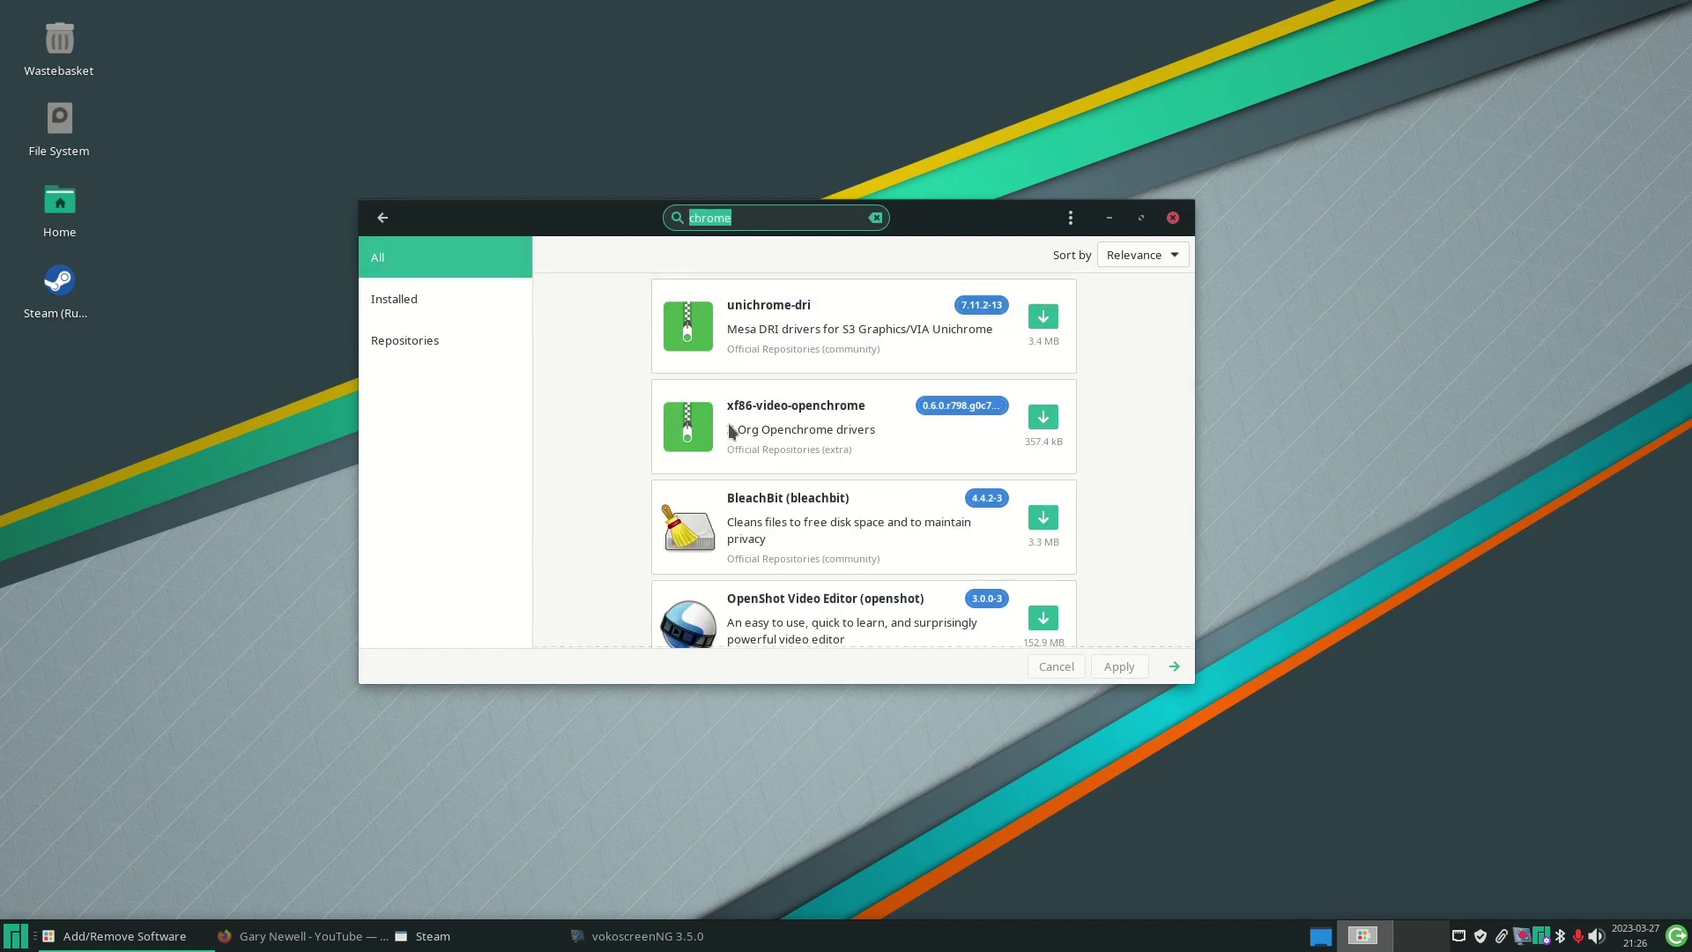
type("spotify")
key("Return")
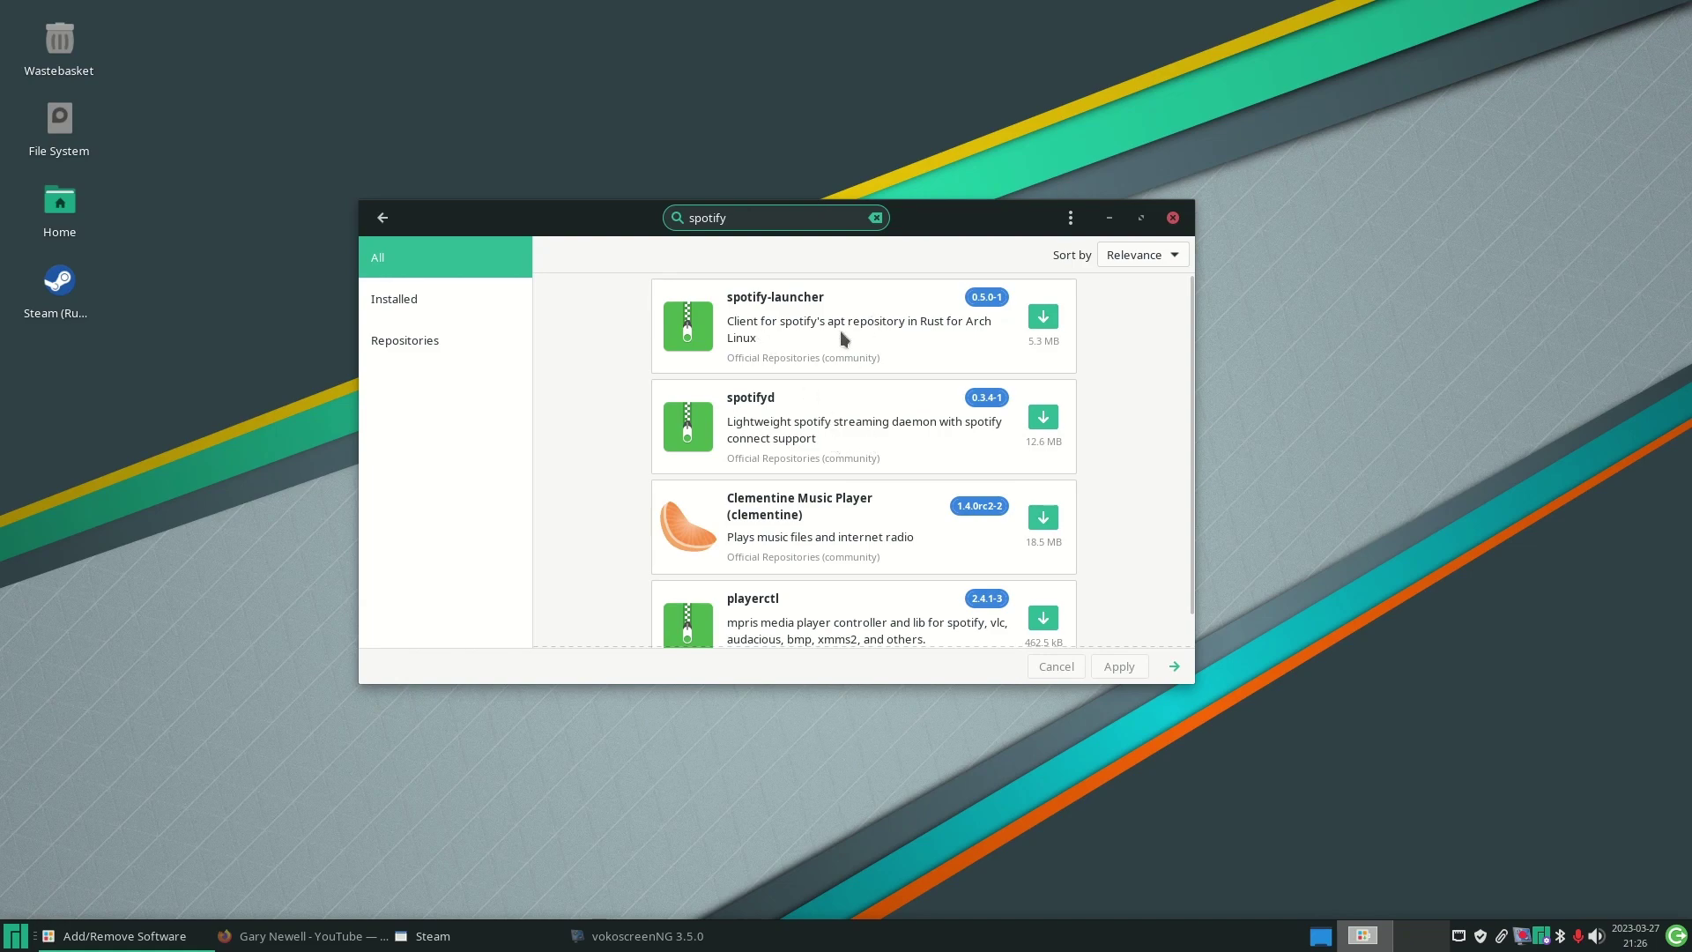
- Install spotify-launcher 0.5.0-1 with its sequoia-sqv dependency, authenticating with the account password
left_click(801, 323)
left_click(775, 342)
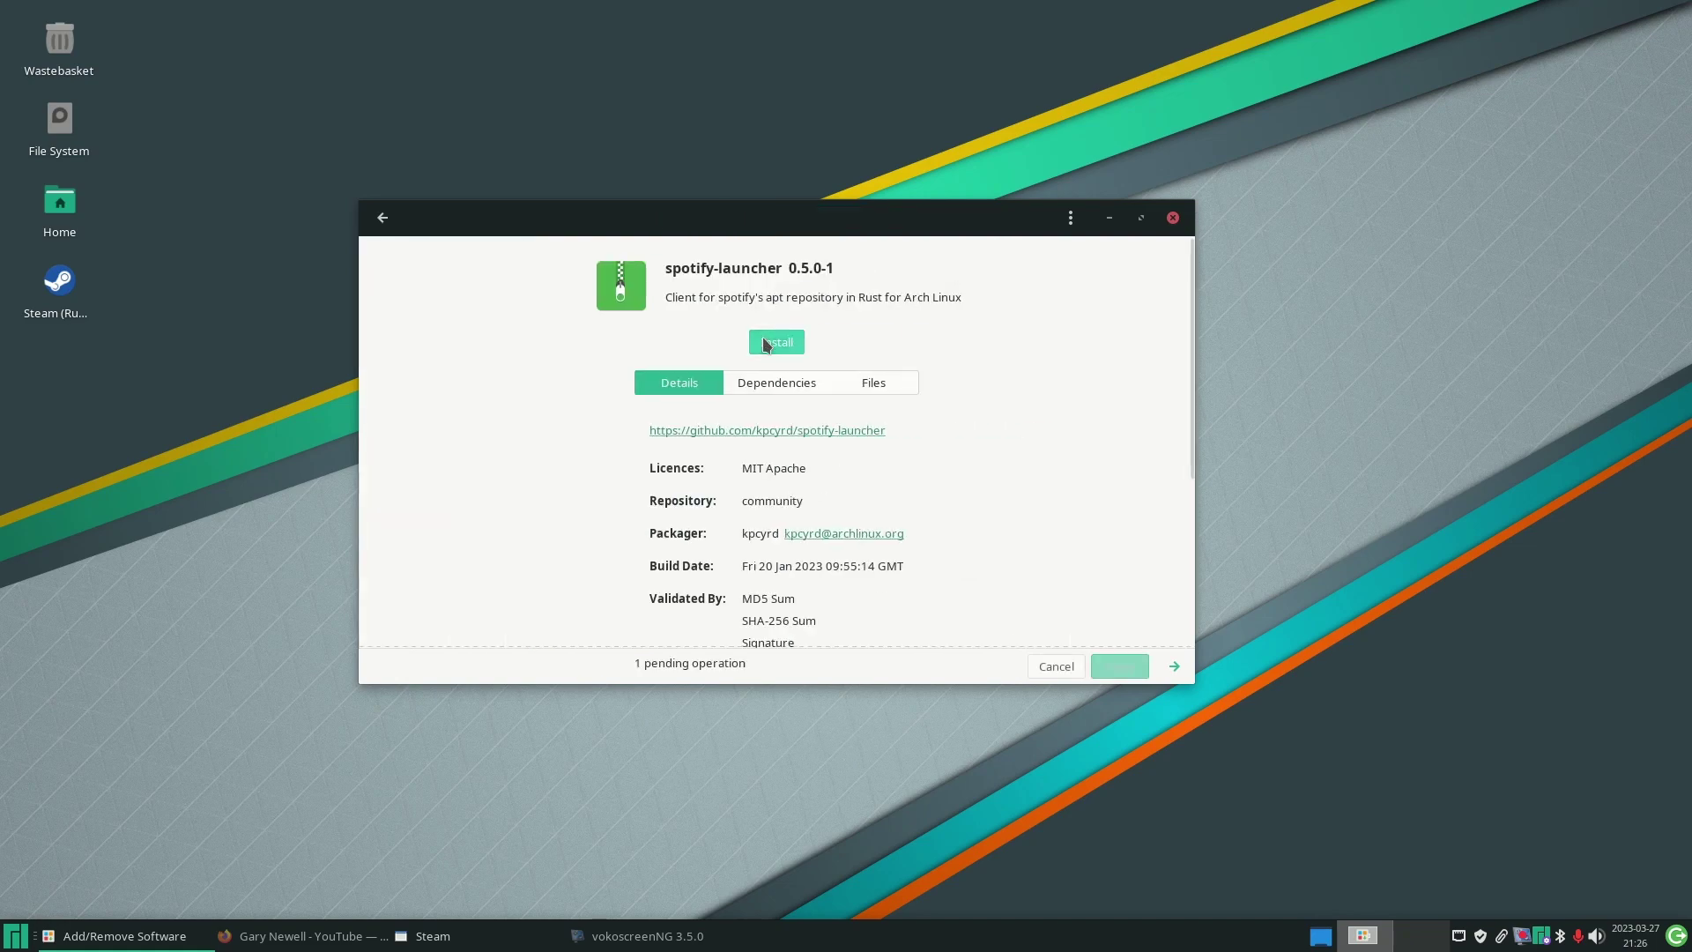
left_click(1120, 667)
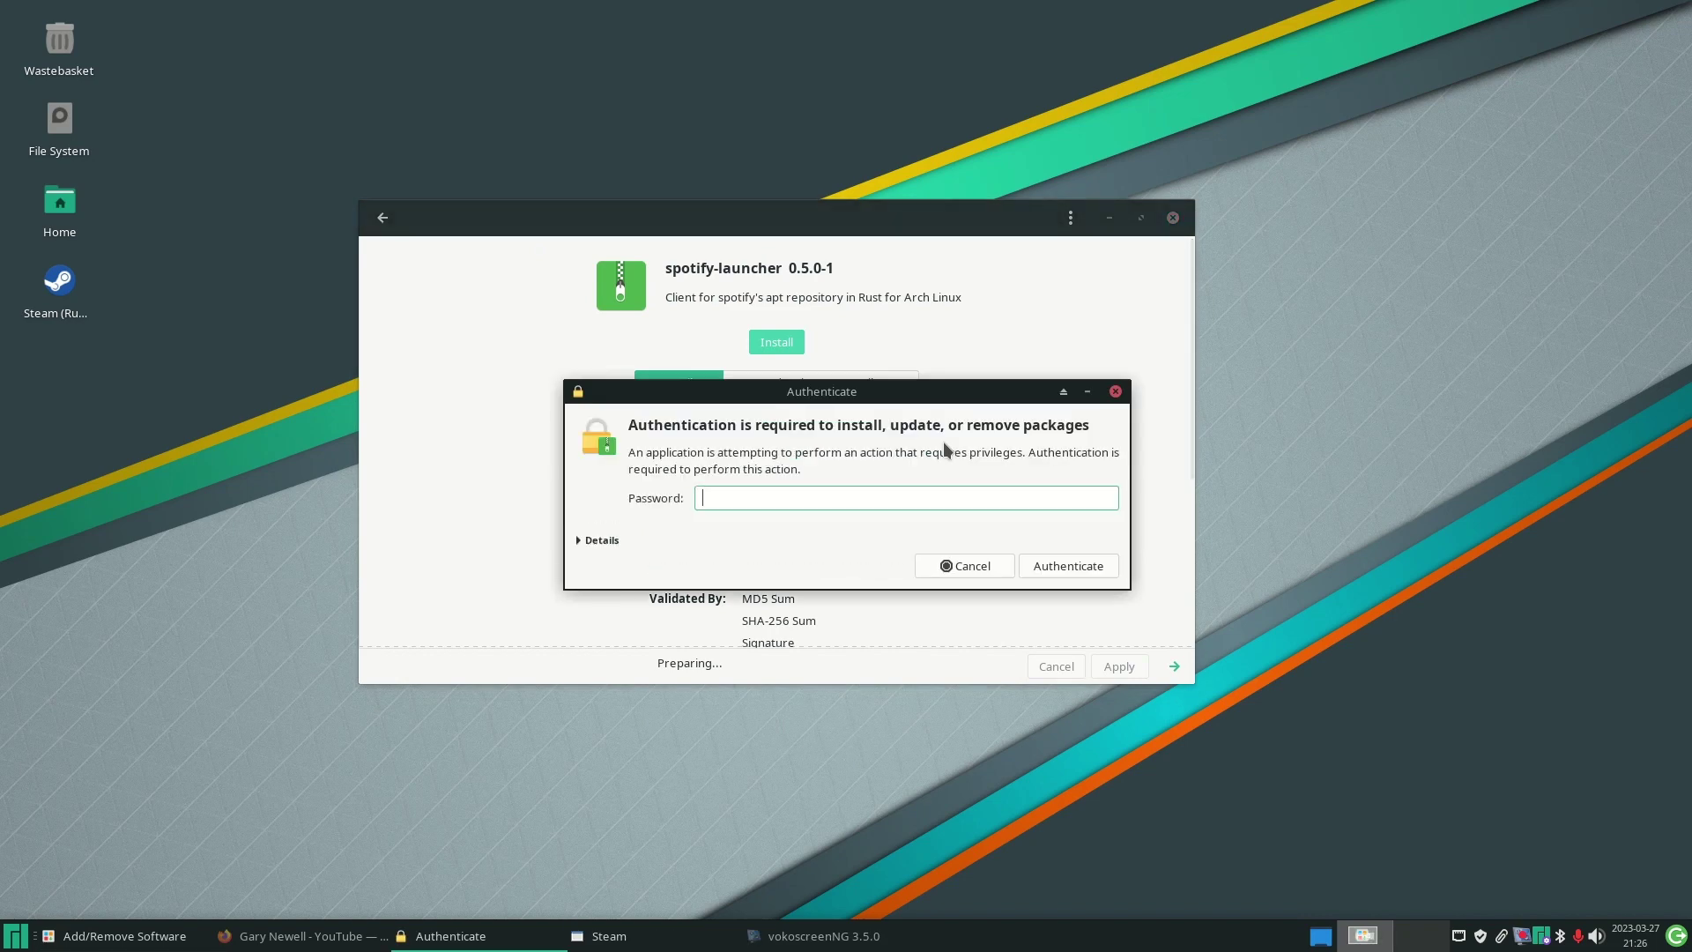
type("•••••••••")
key("Return")
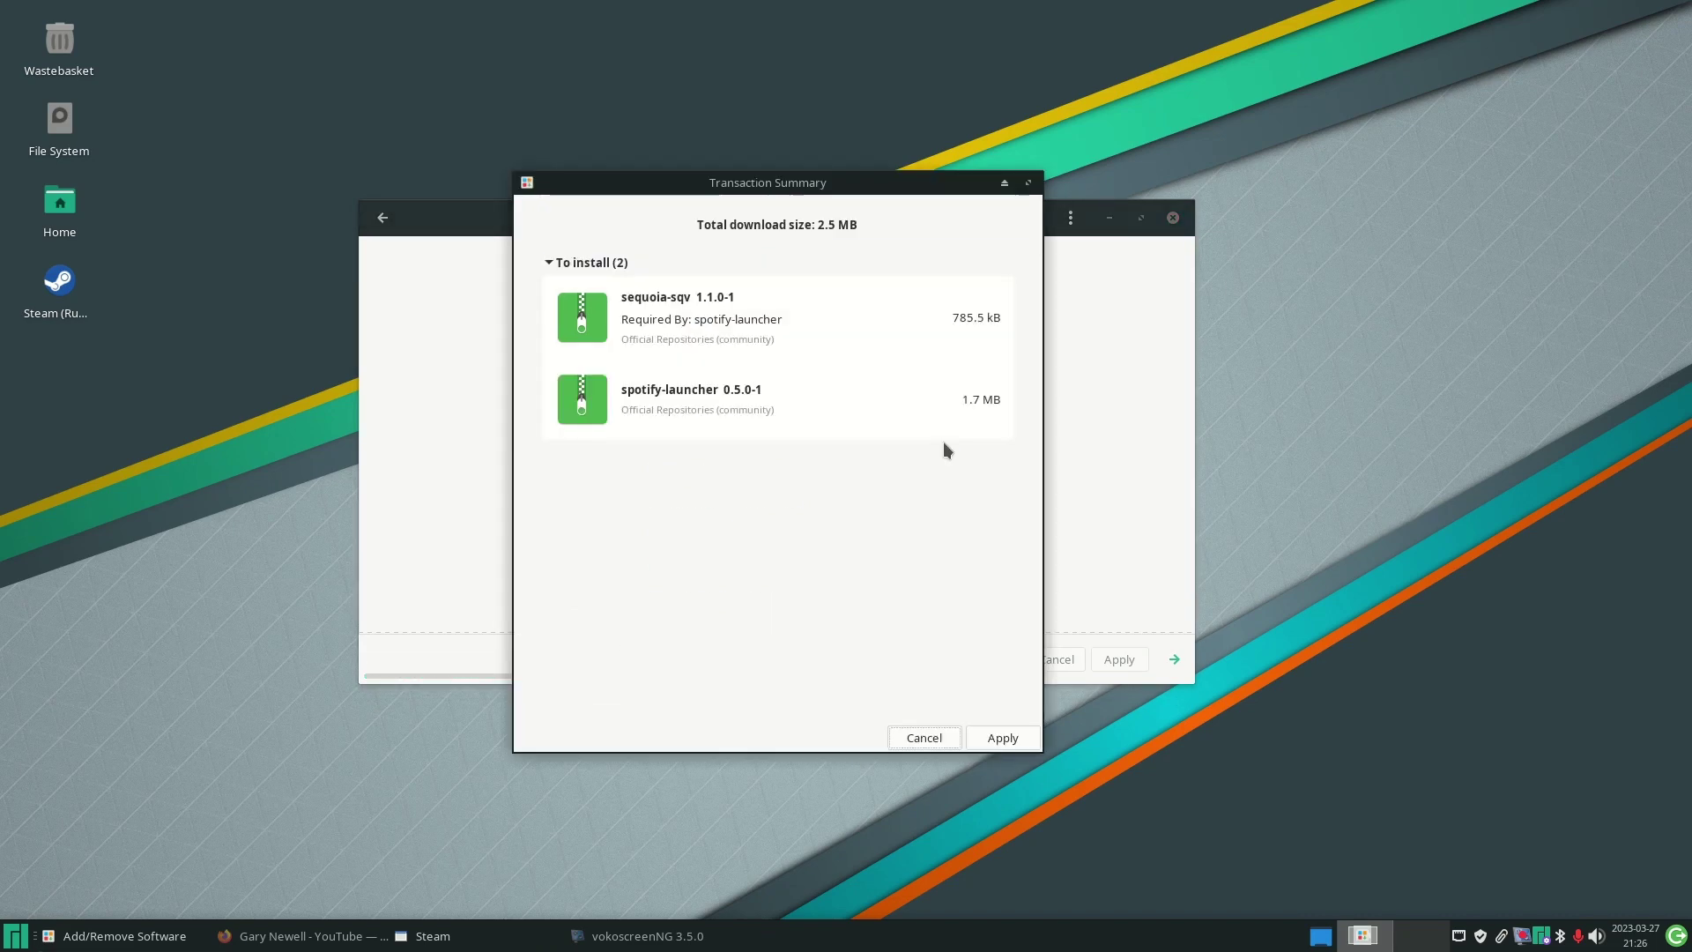
left_click(1004, 739)
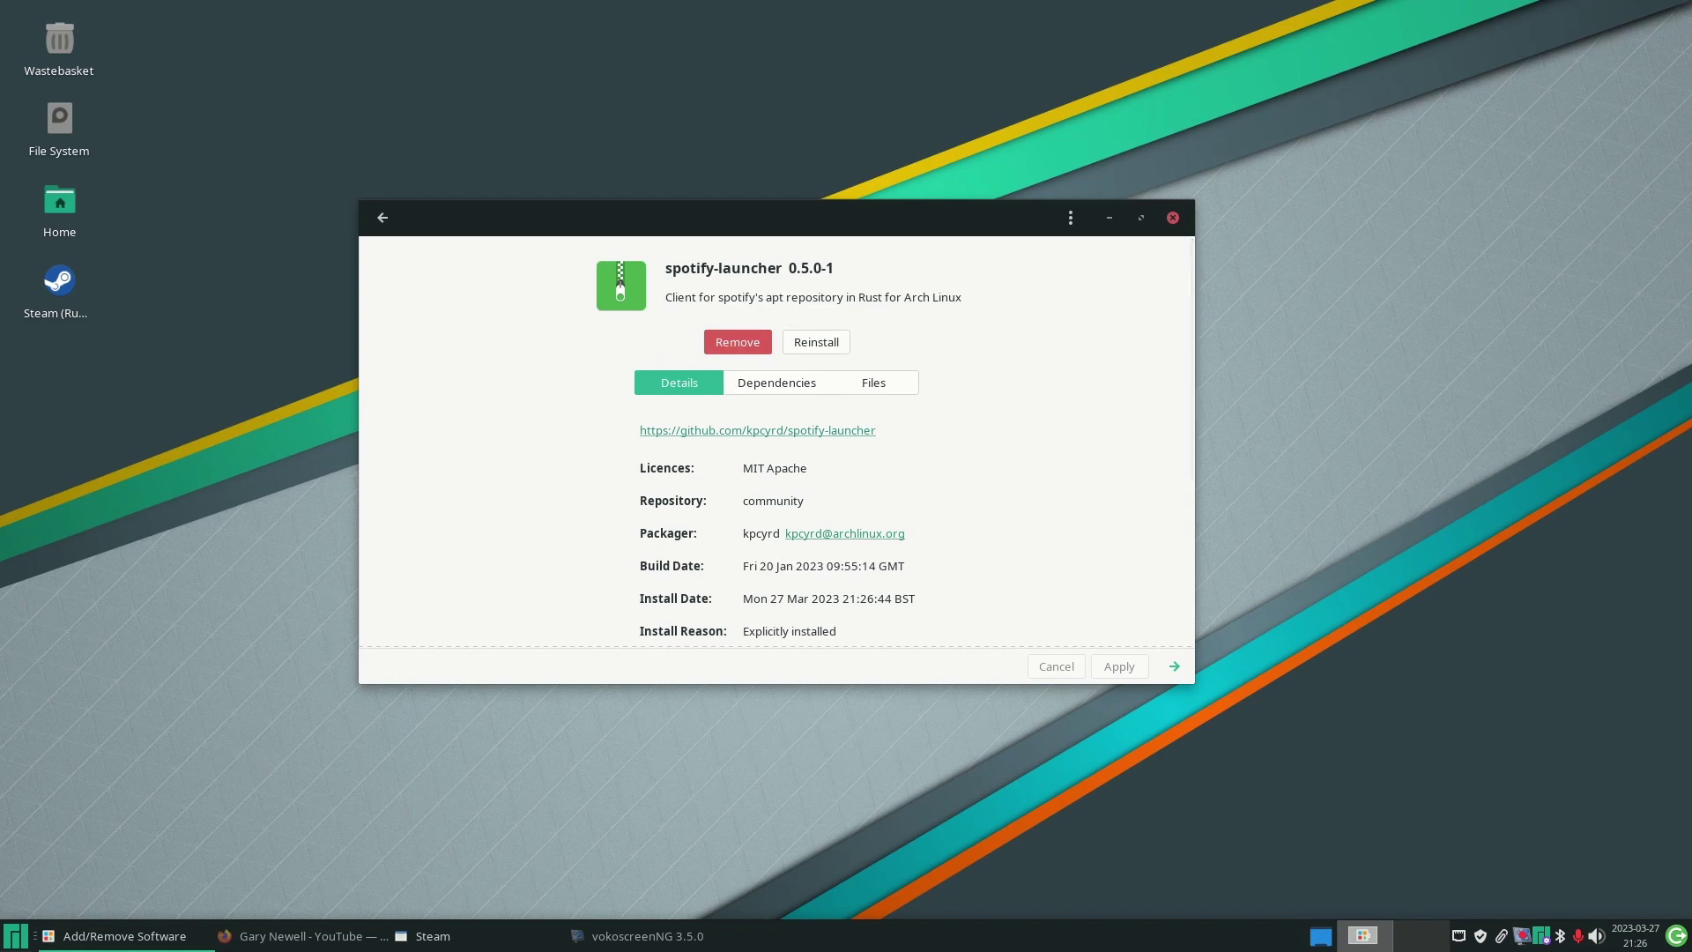
left_click(13, 942)
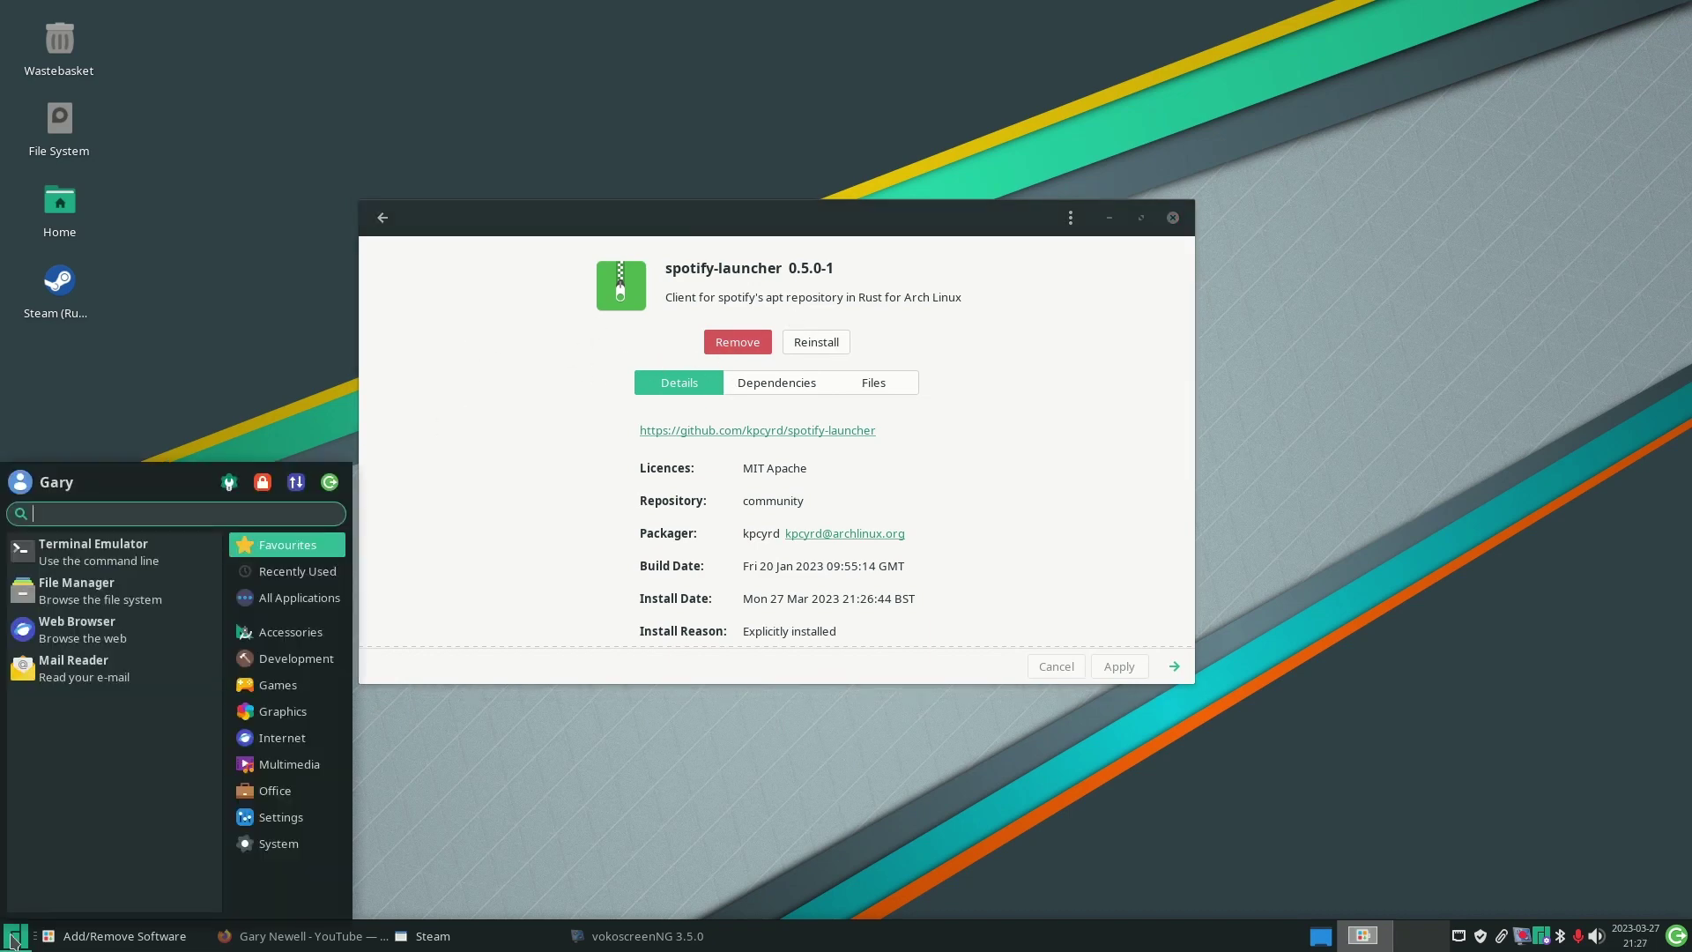
- Launch Spotify (Launcher) via a 'spot' menu search, then check Steam's update and hide it
type("spot")
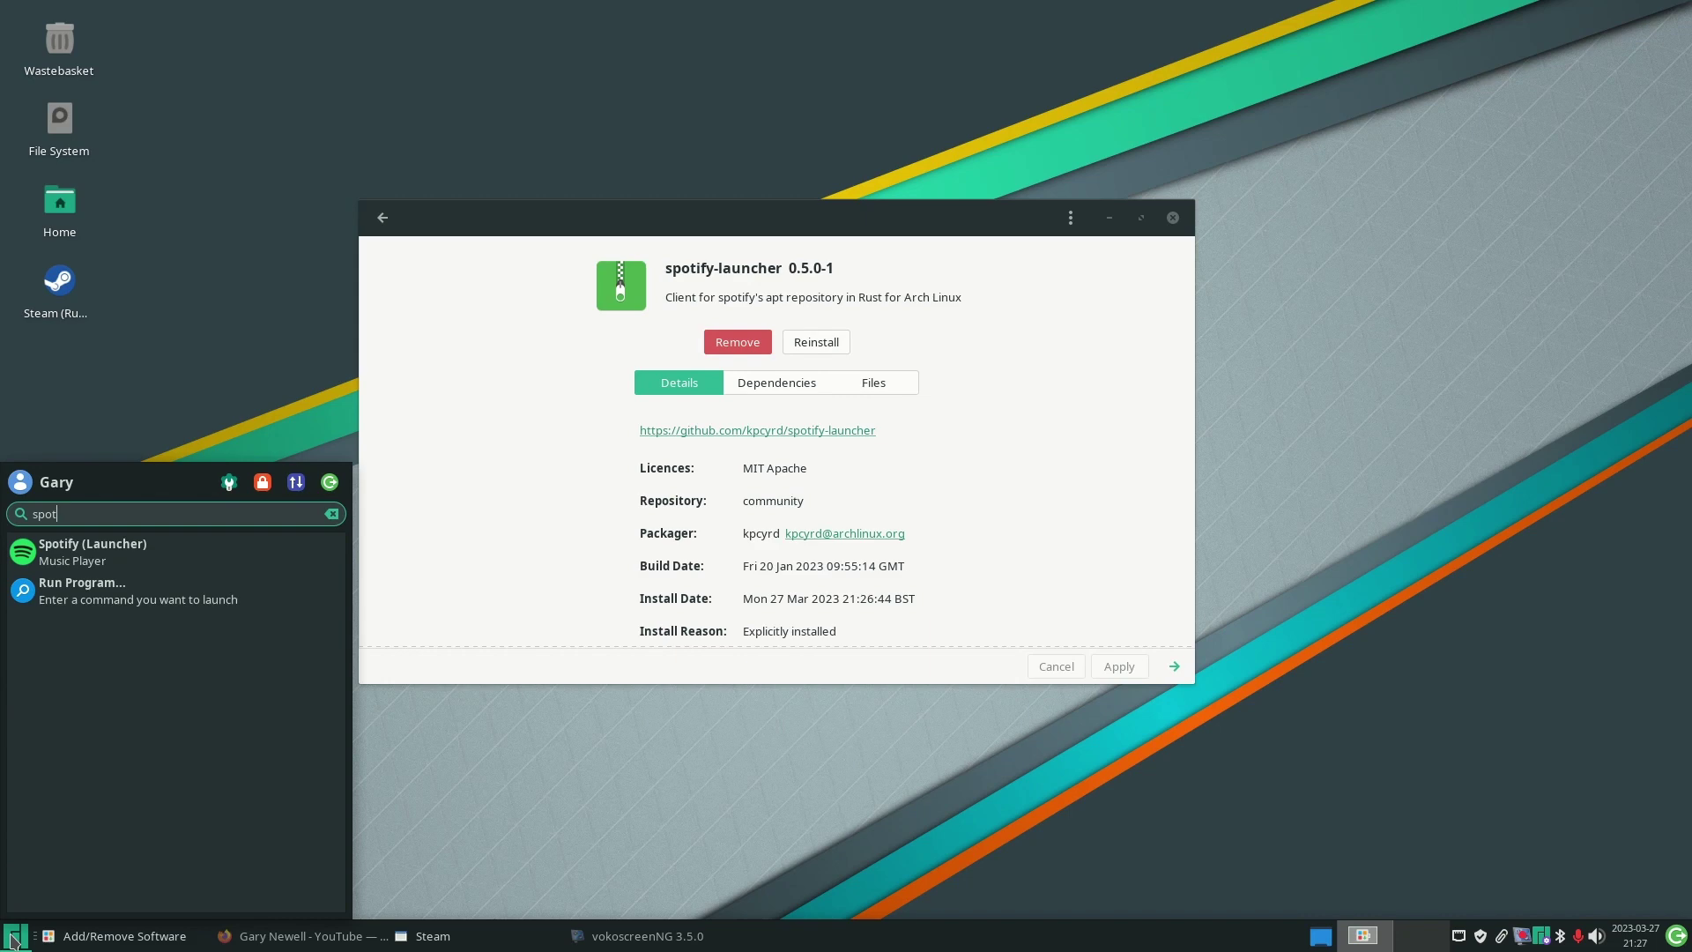
left_click(115, 557)
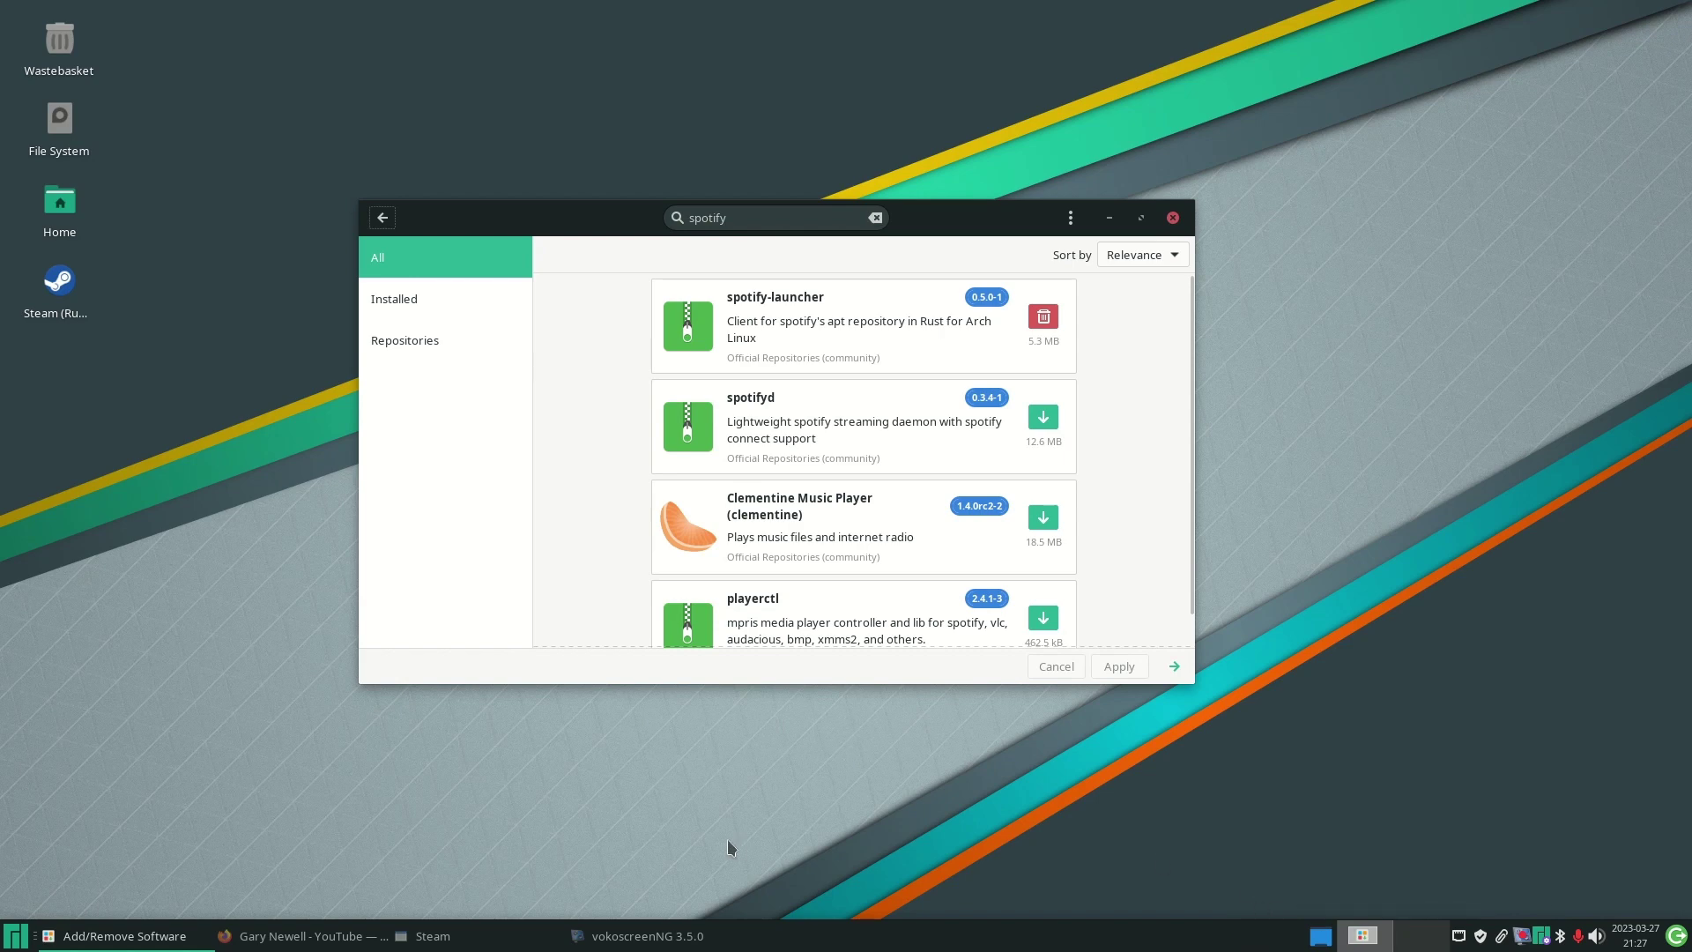
left_click(455, 942)
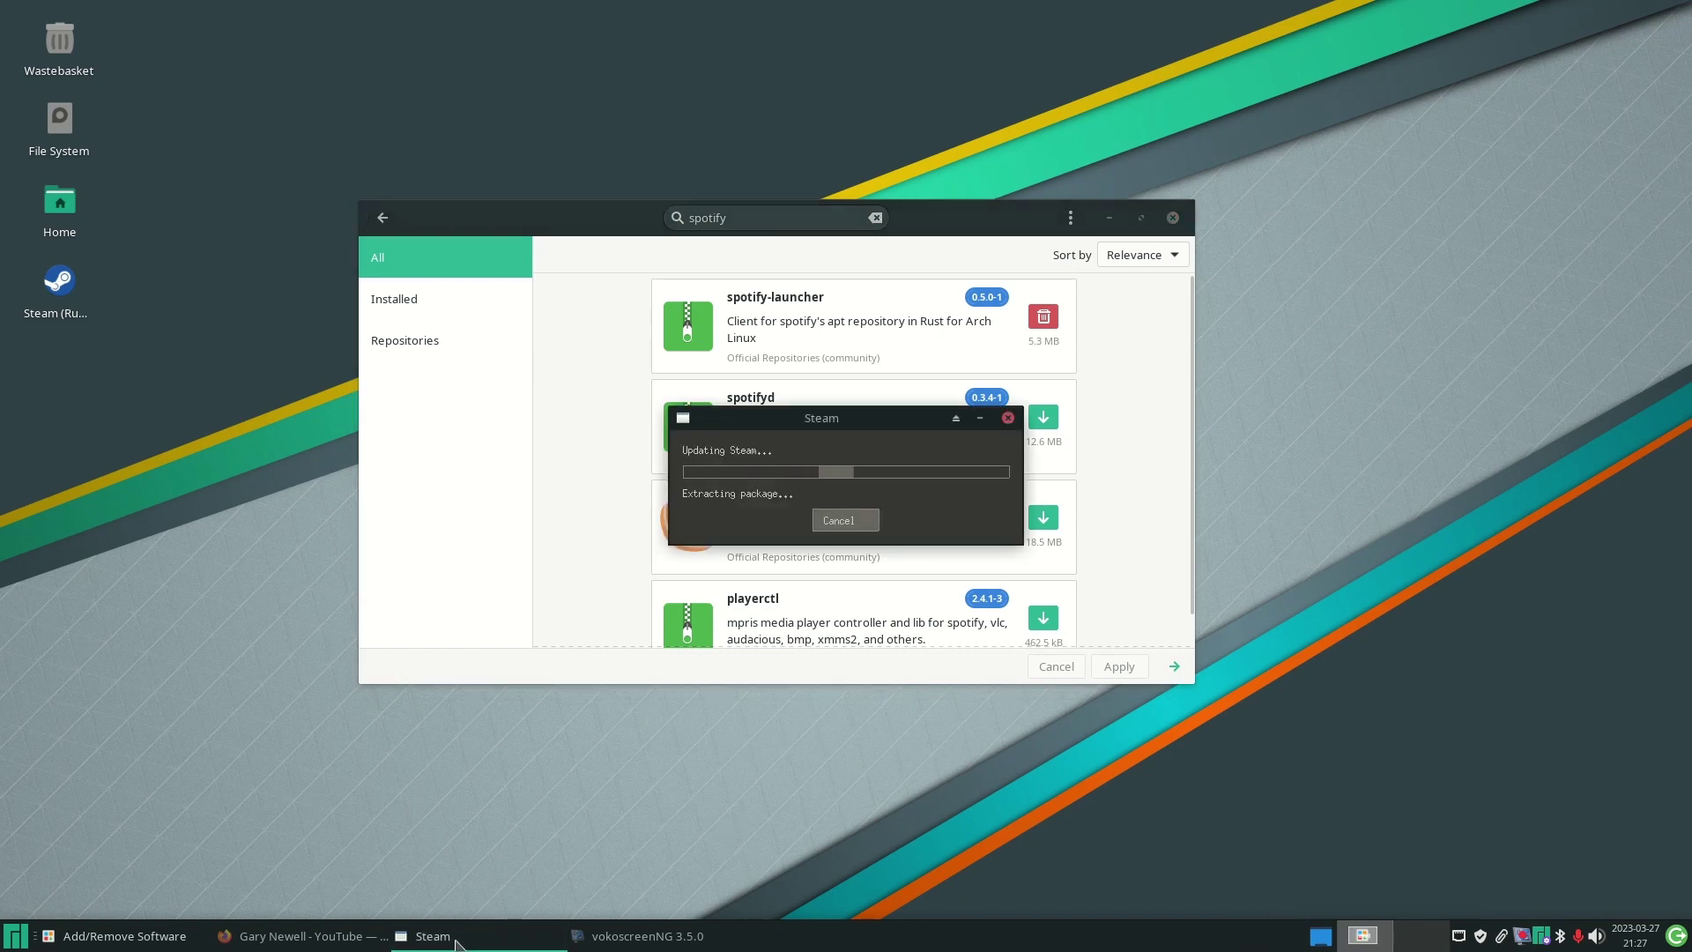
left_click(457, 941)
- Search for 'flat', pick flatpak, and open the installed flatpak 1.15.2-1 details
key("Escape")
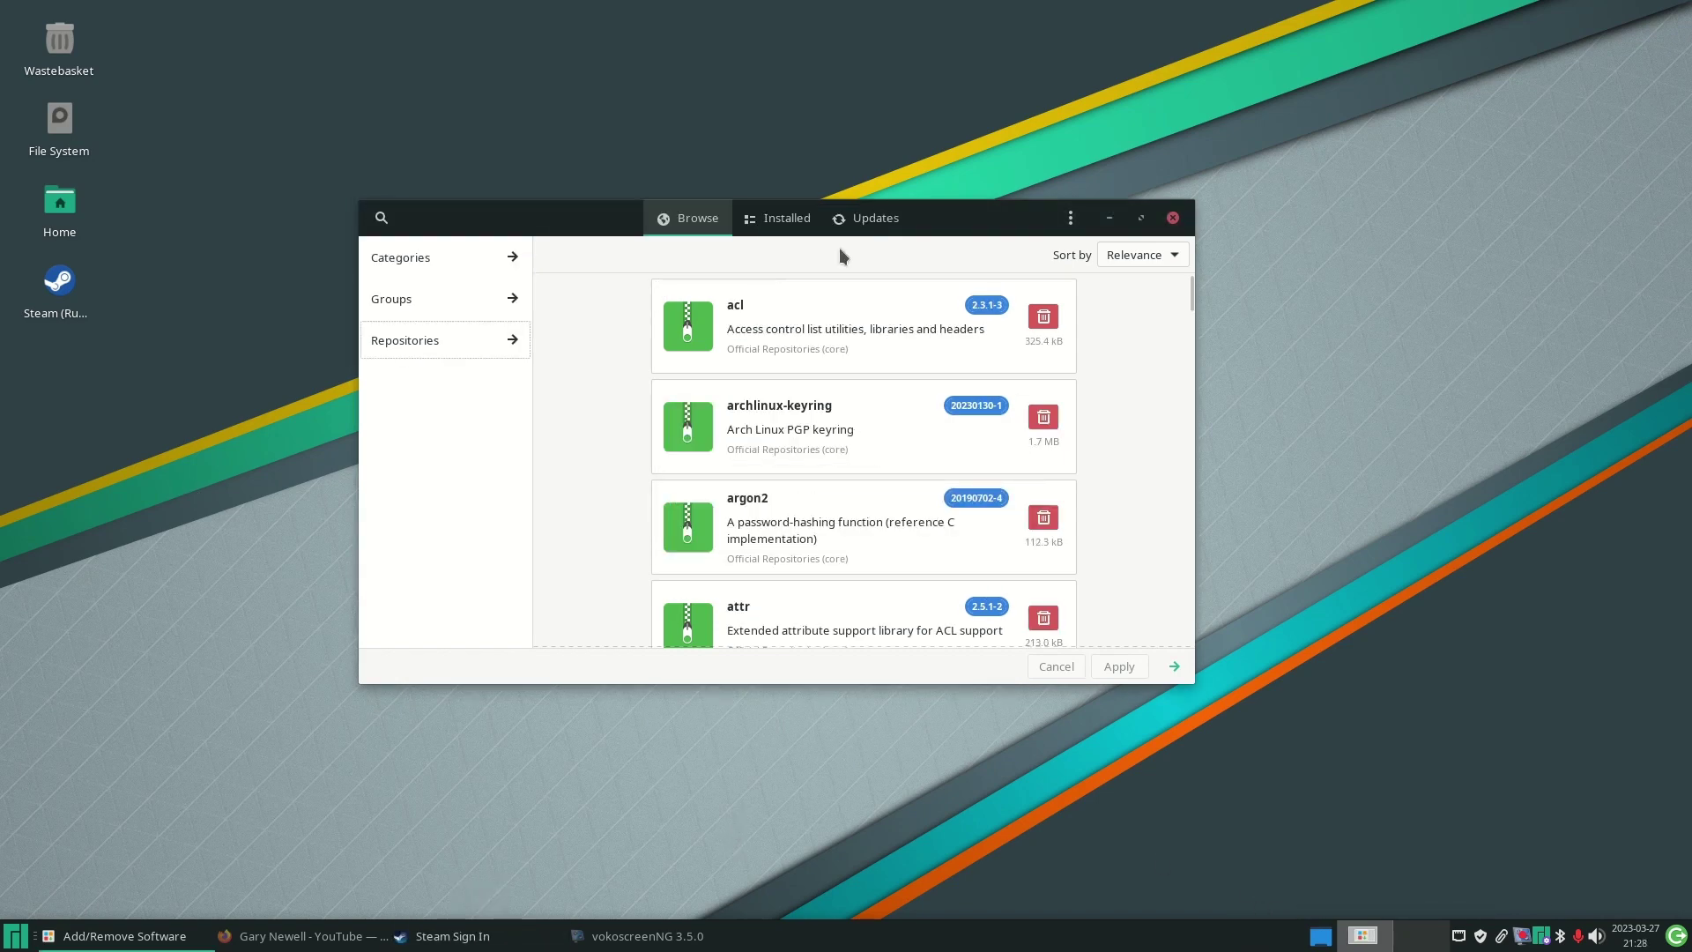
left_click(385, 219)
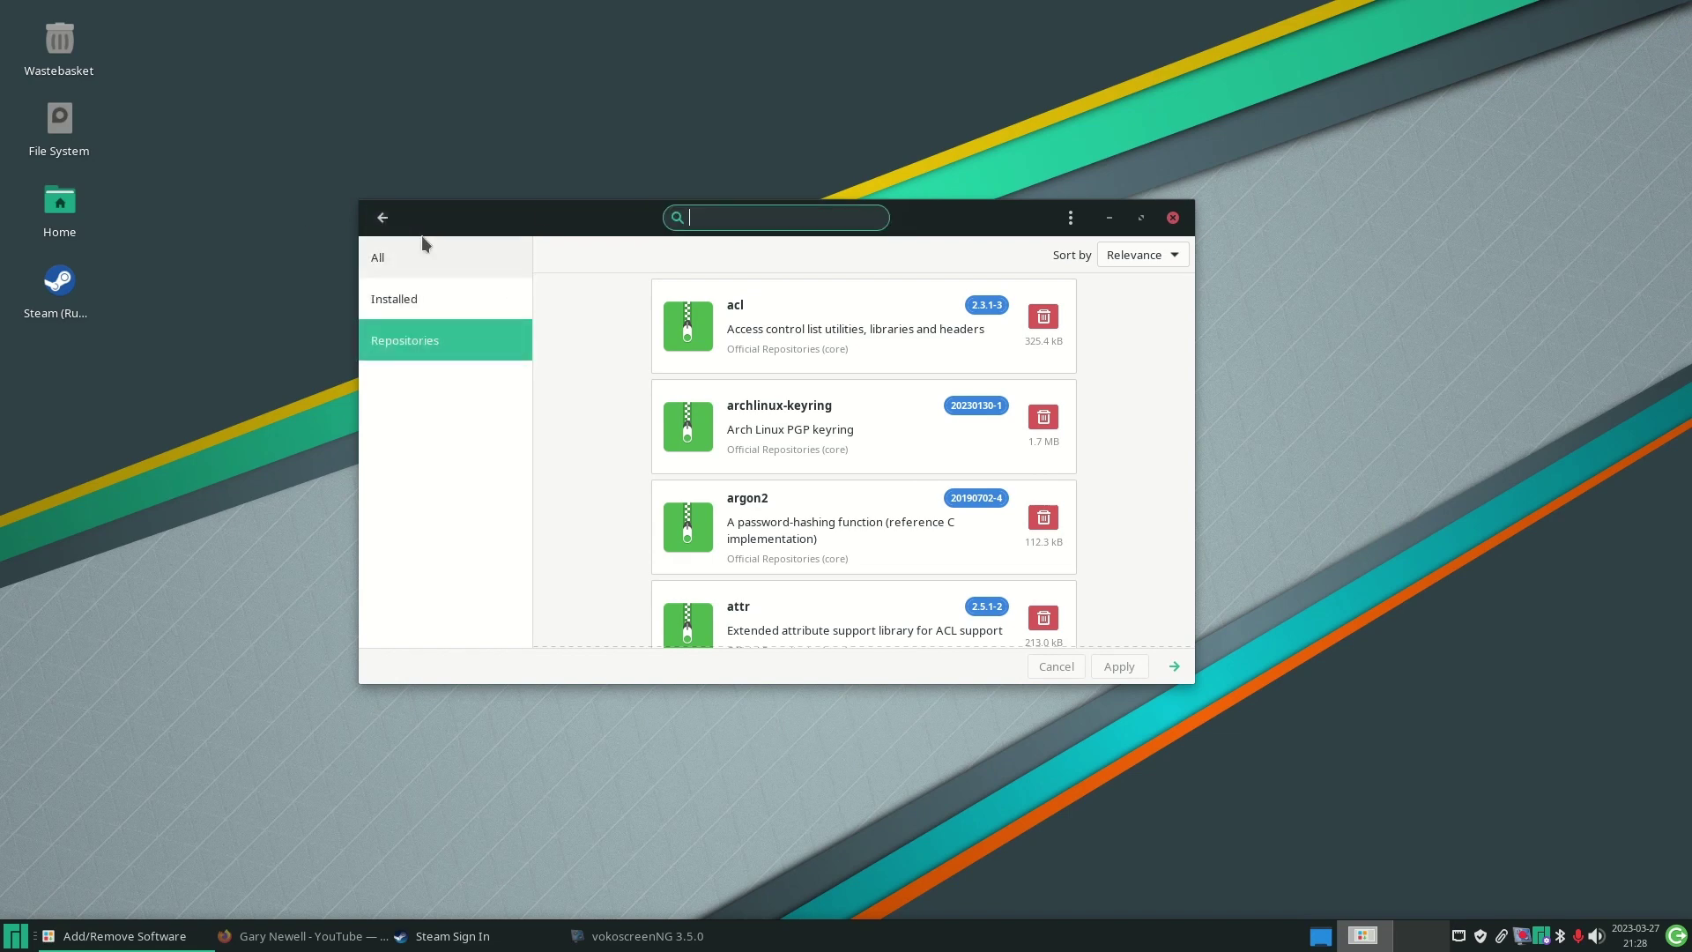
type("flat")
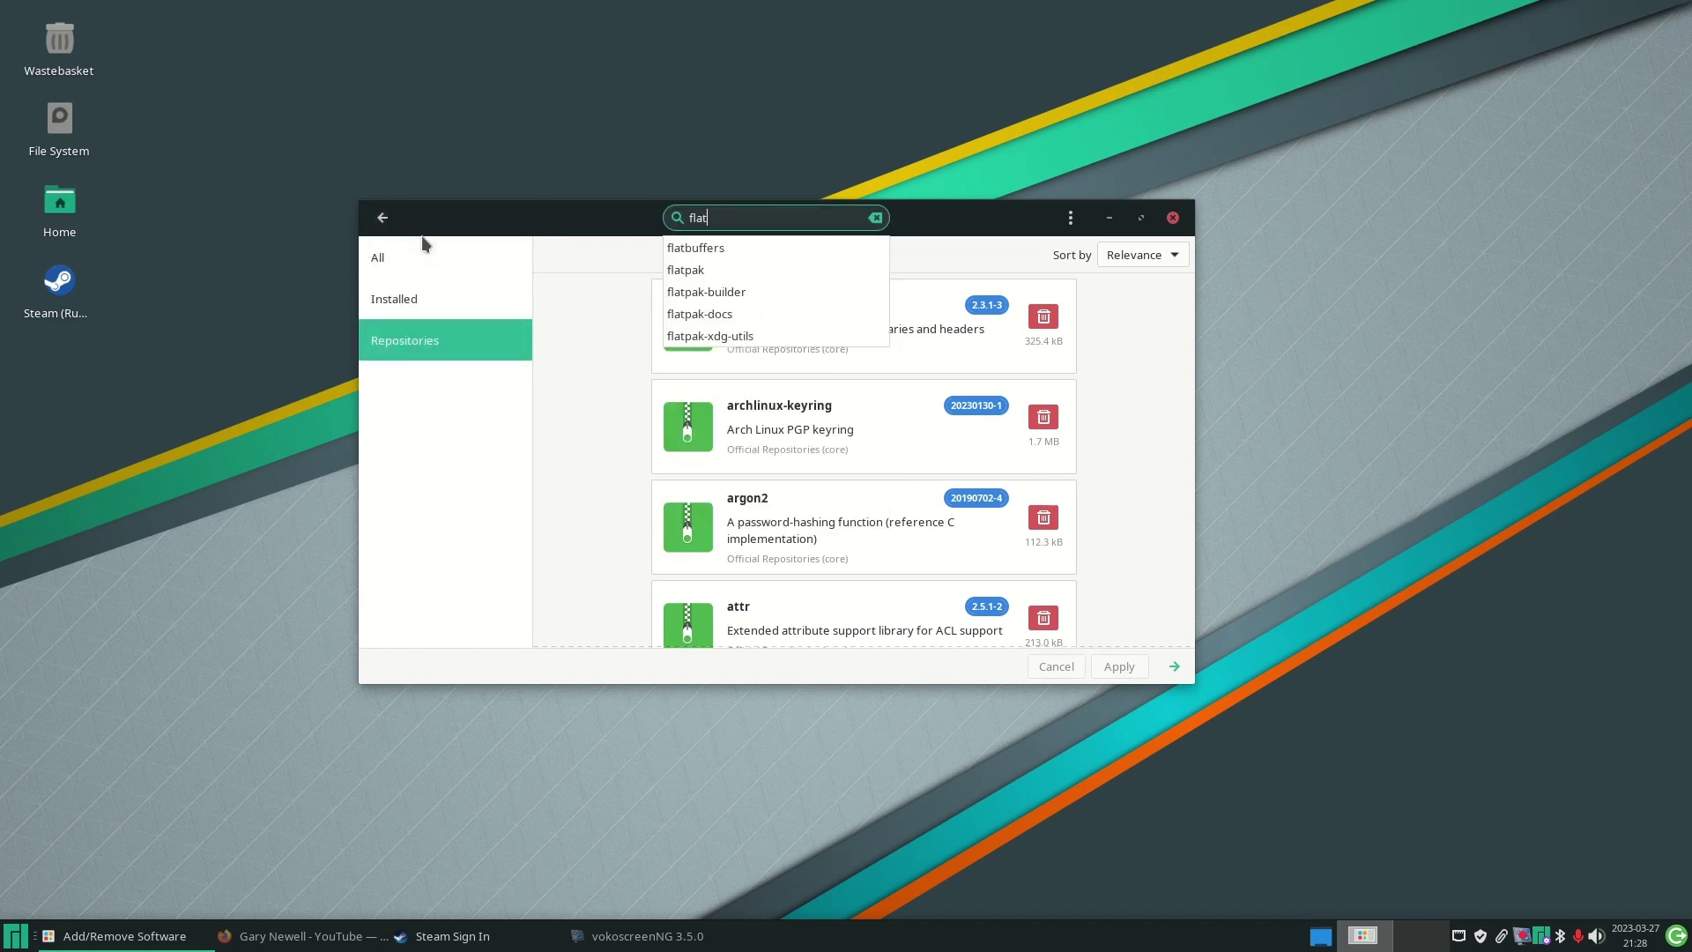
left_click(694, 272)
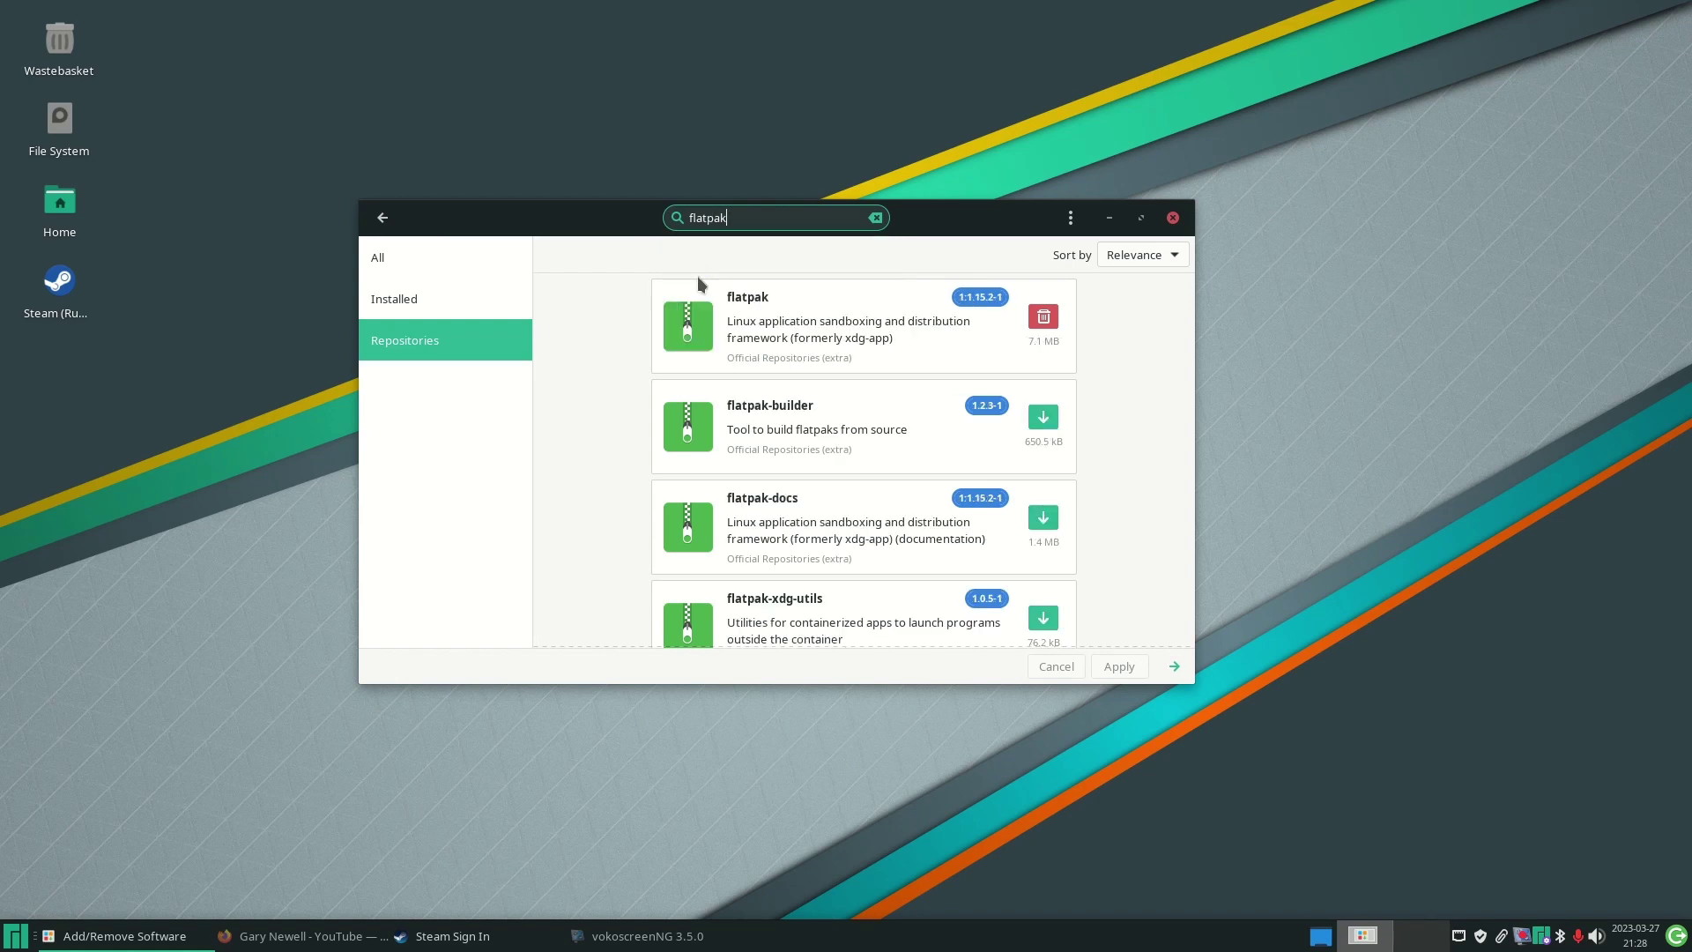
left_click(697, 282)
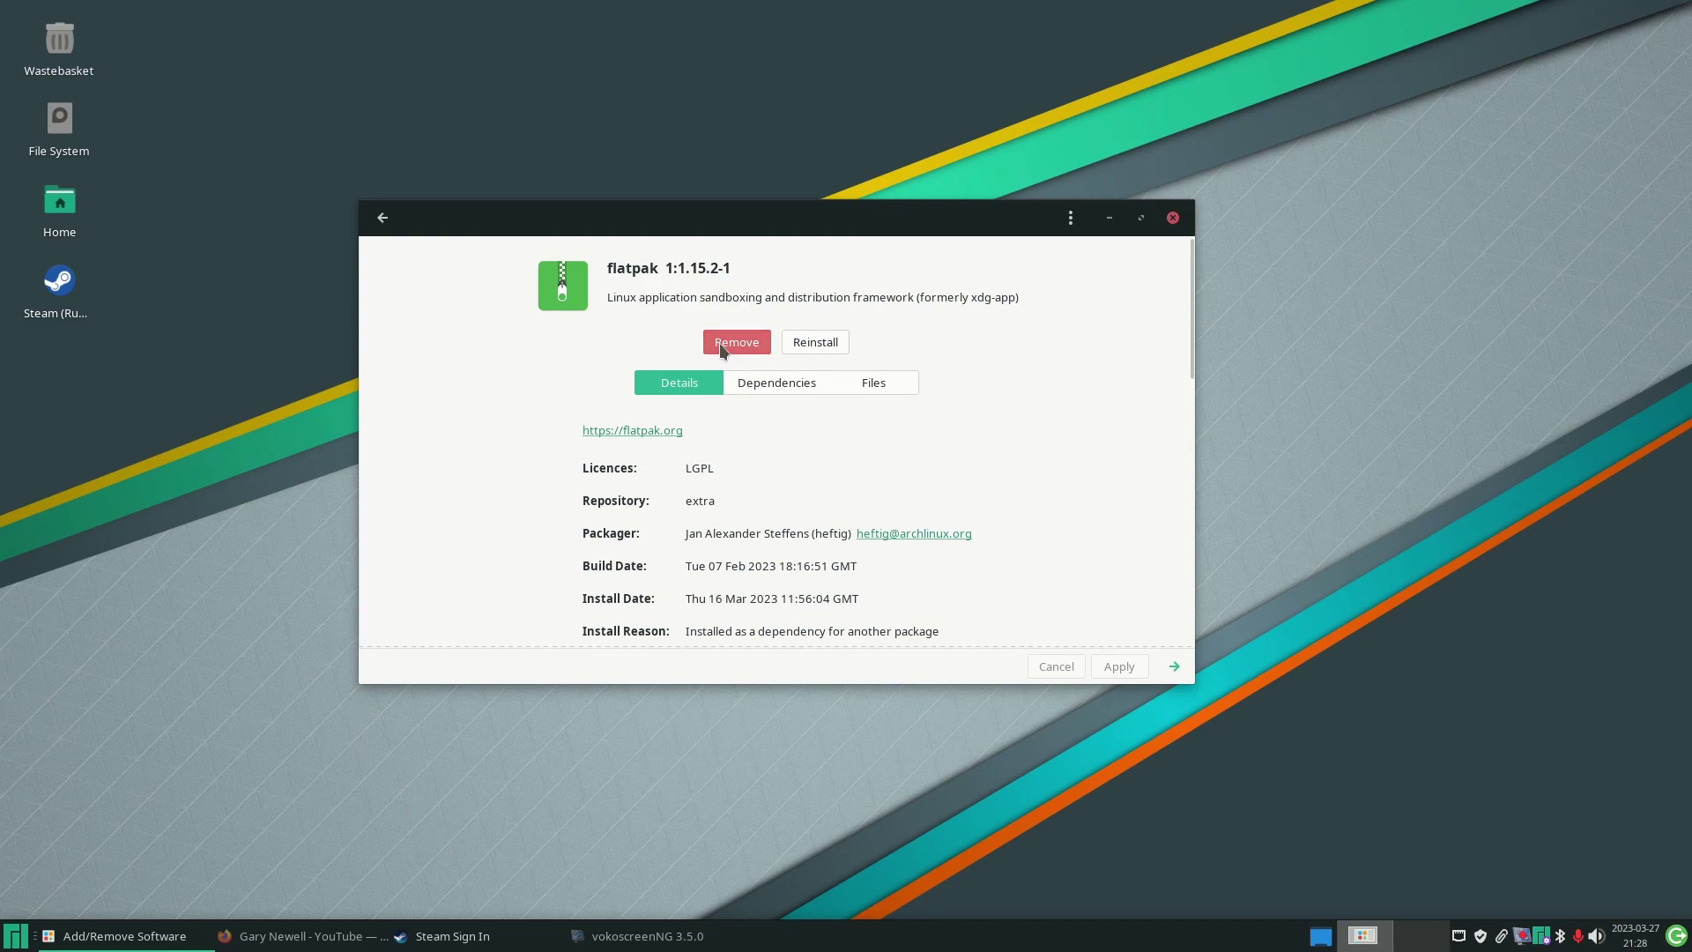
- Filter the flatpak results to installed packages and close the Steam sign-in window
left_click(385, 223)
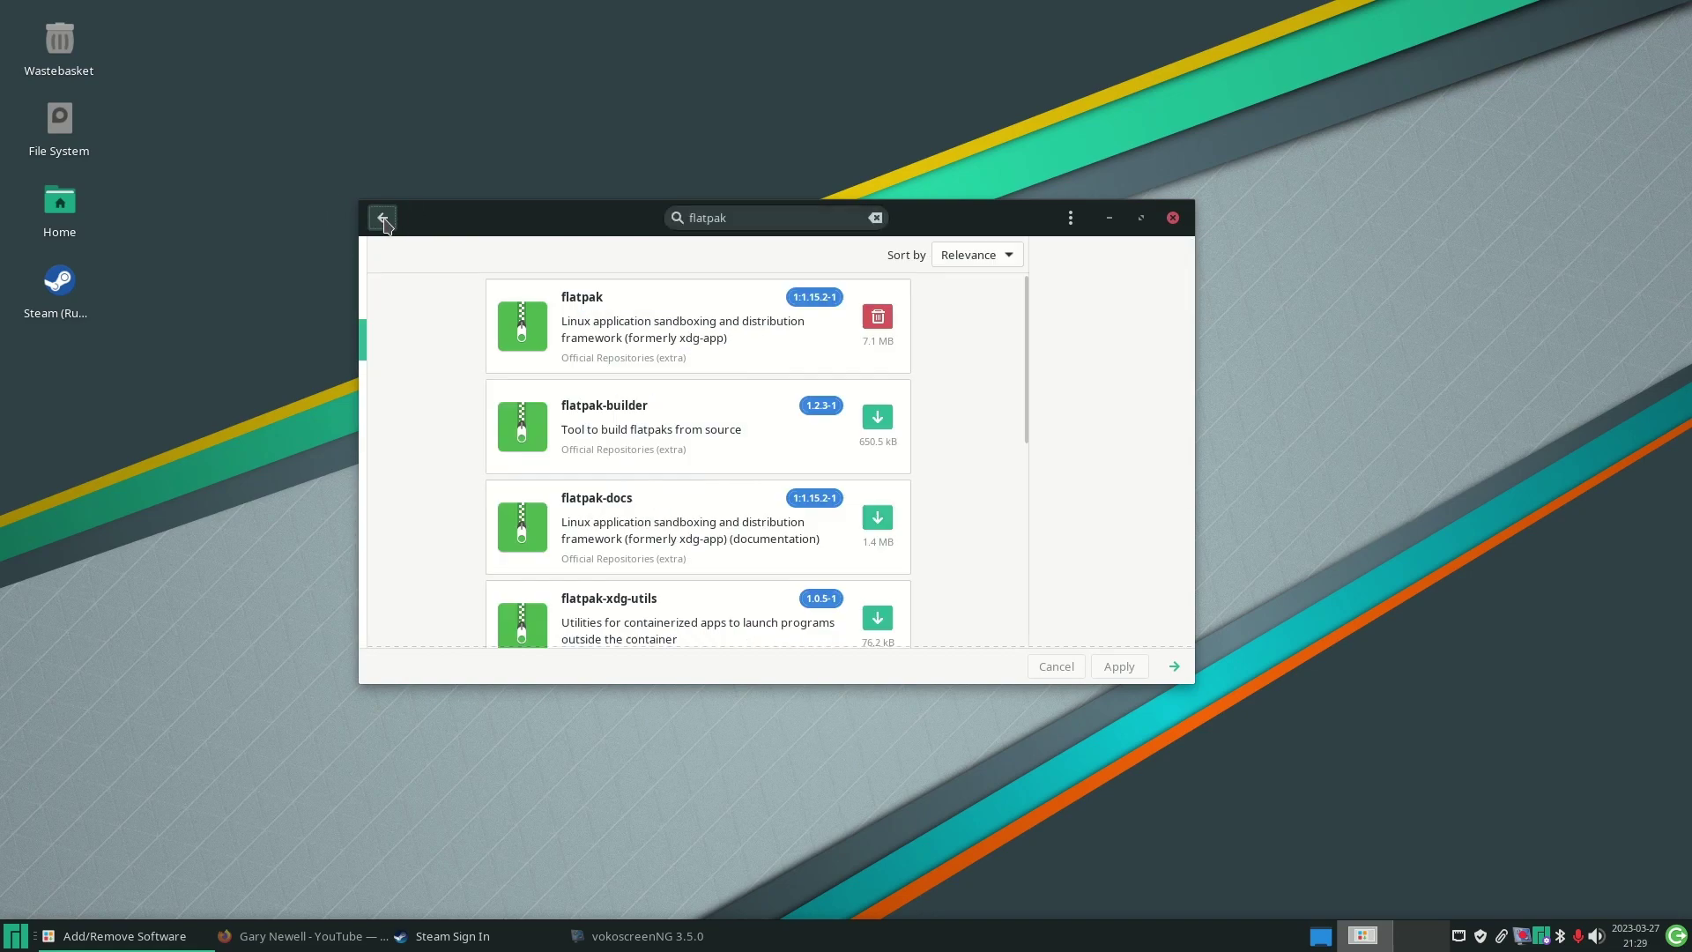
left_click(408, 303)
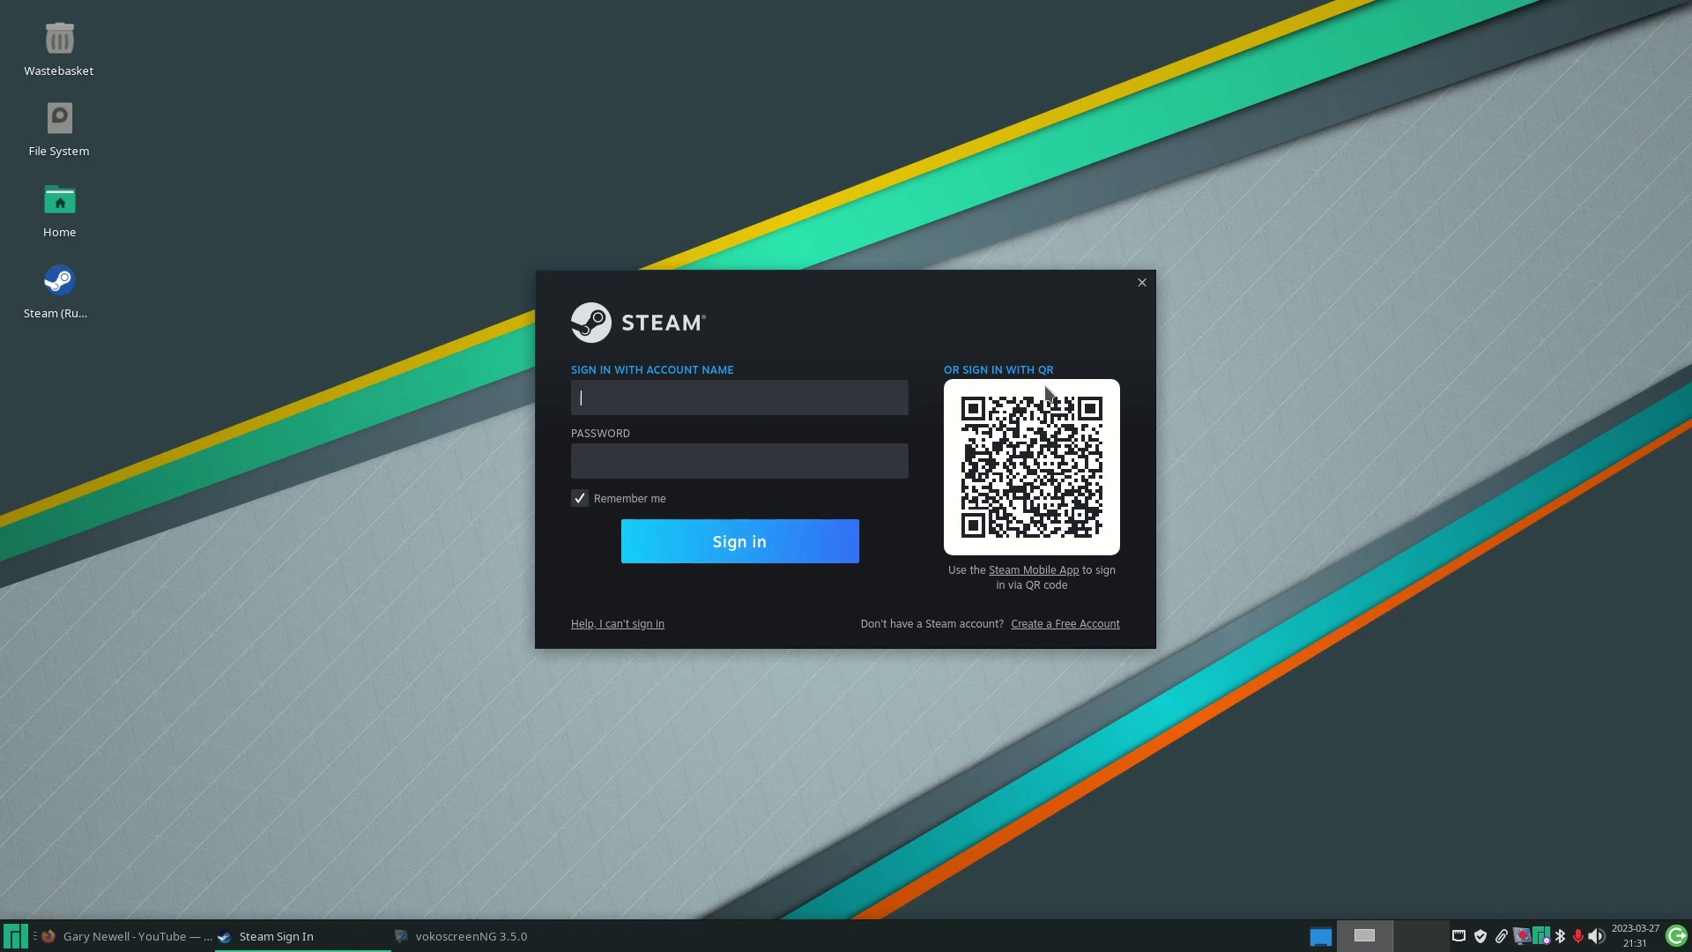
left_click(1141, 283)
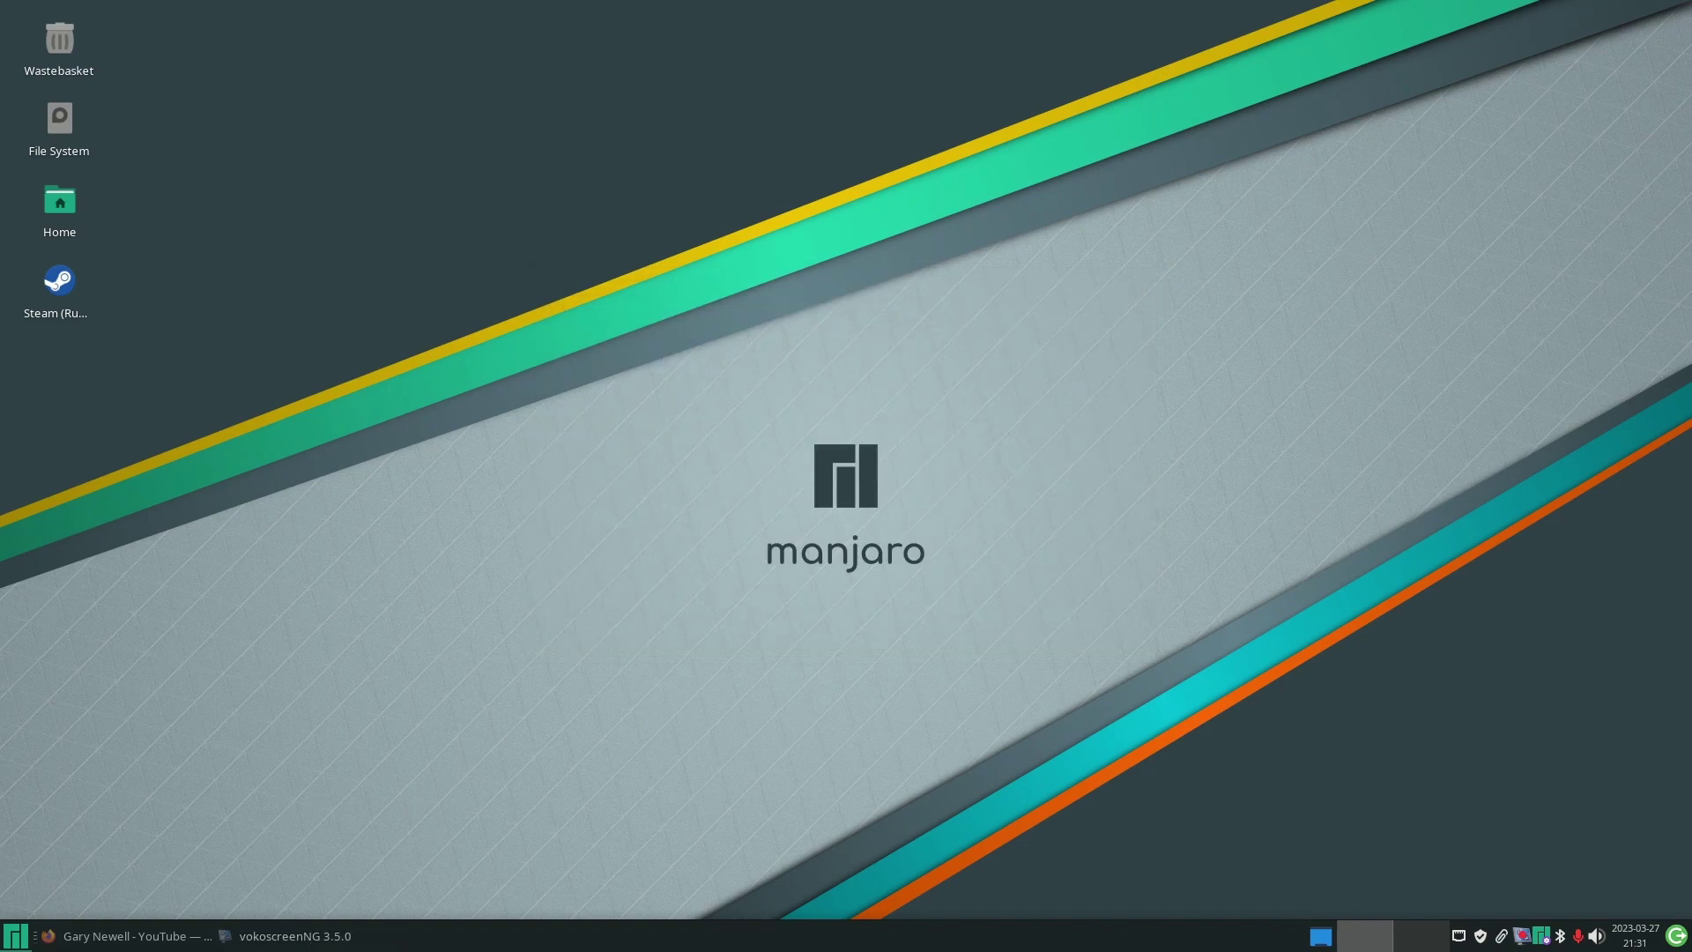
- Reopen Add/Remove Software from a 'soft' search in the Whisker Menu
left_click(15, 936)
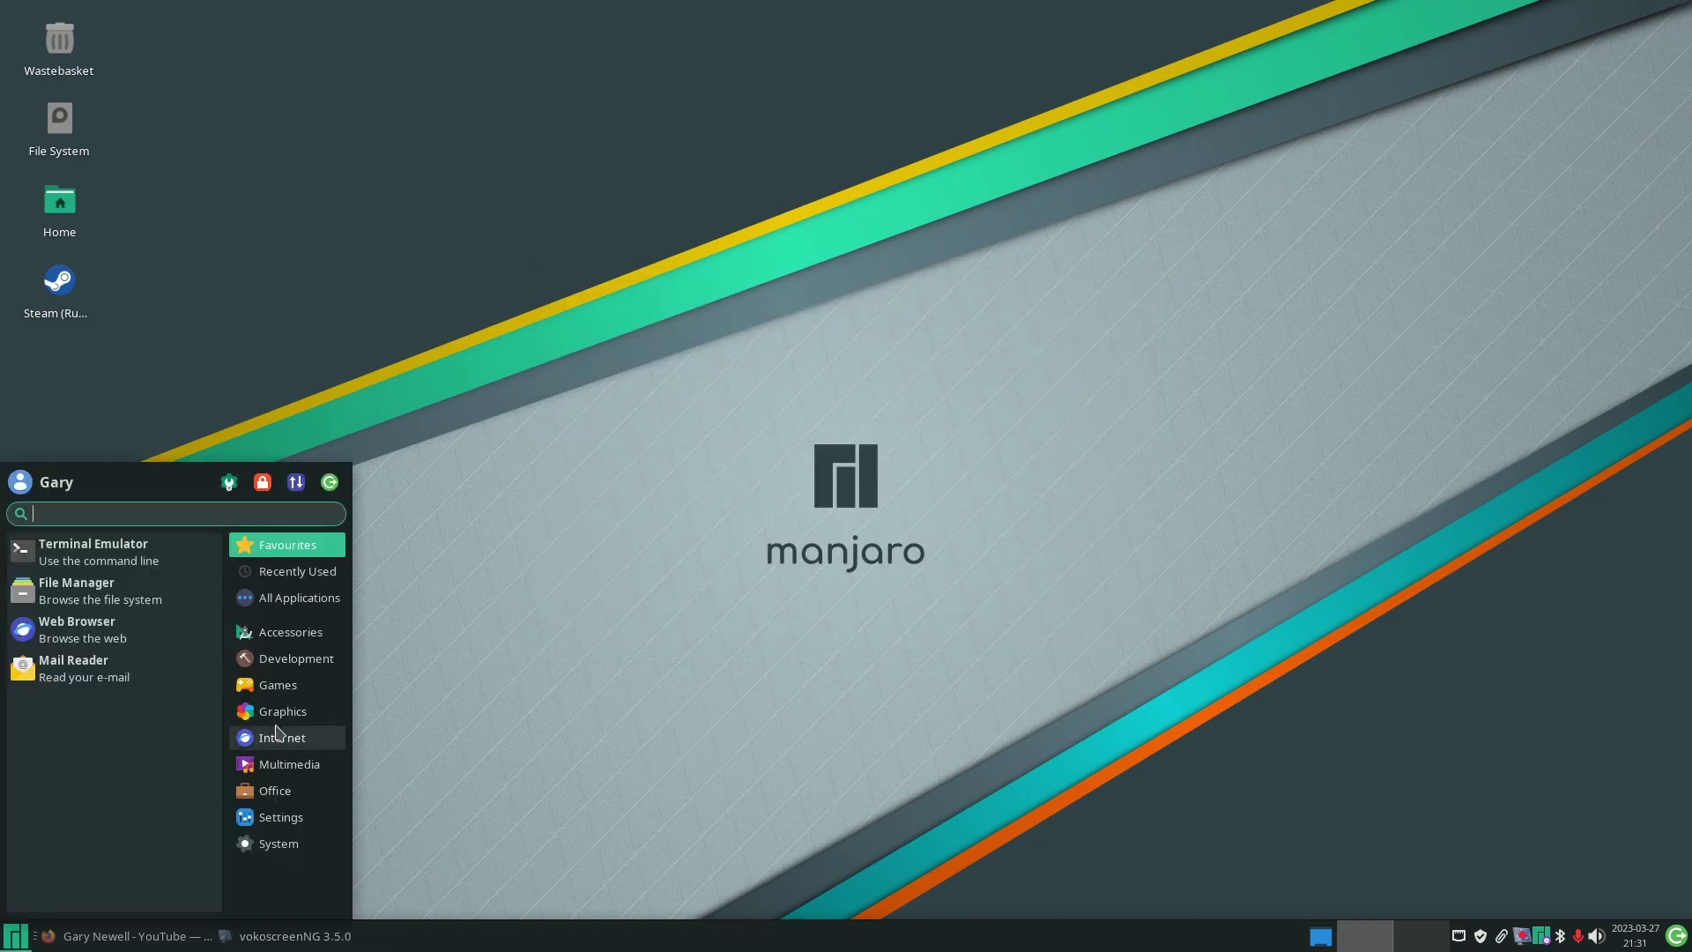
type("sio")
key("BackSpace")
key("BackSpace")
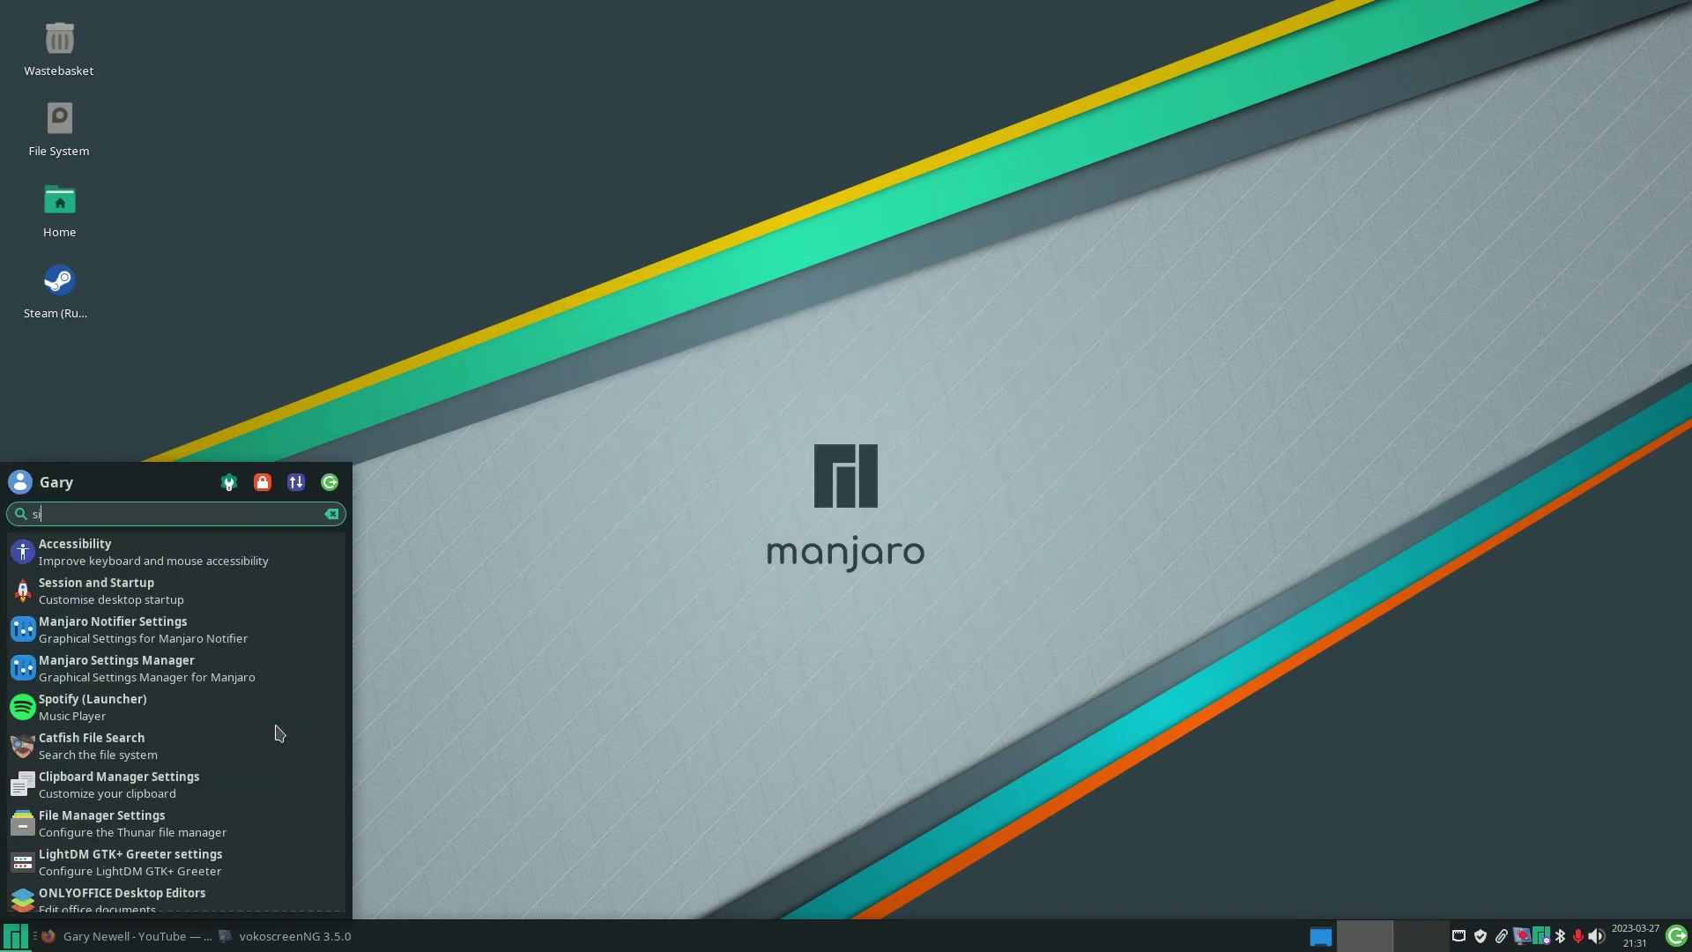
type("oft")
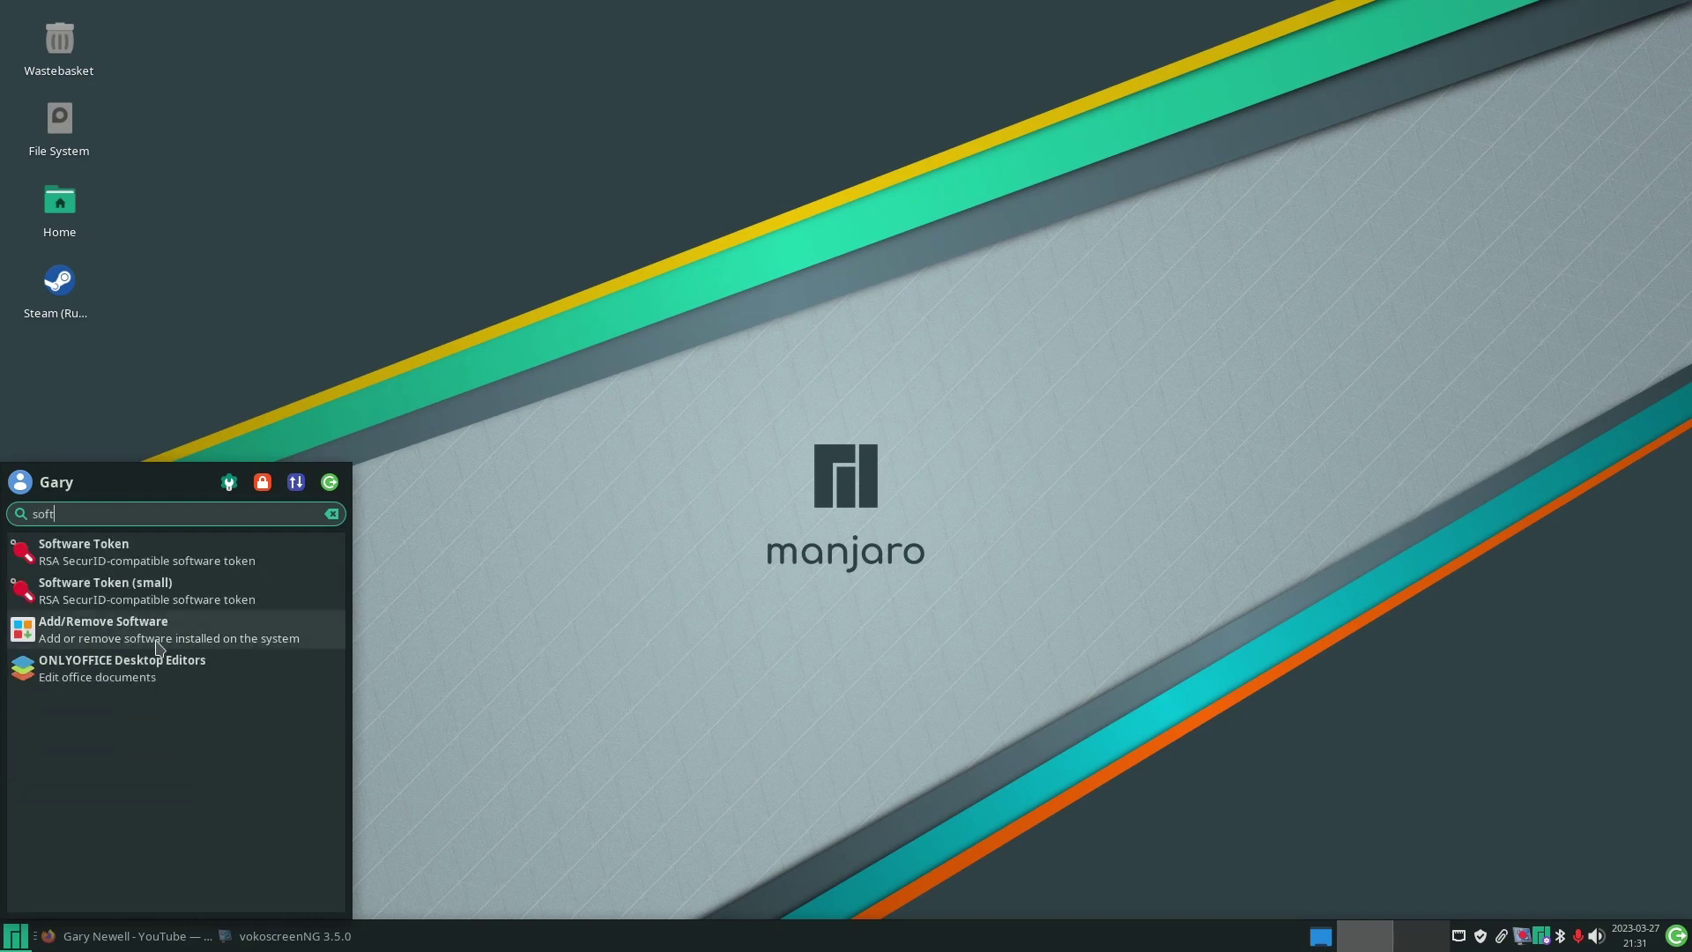
left_click(159, 636)
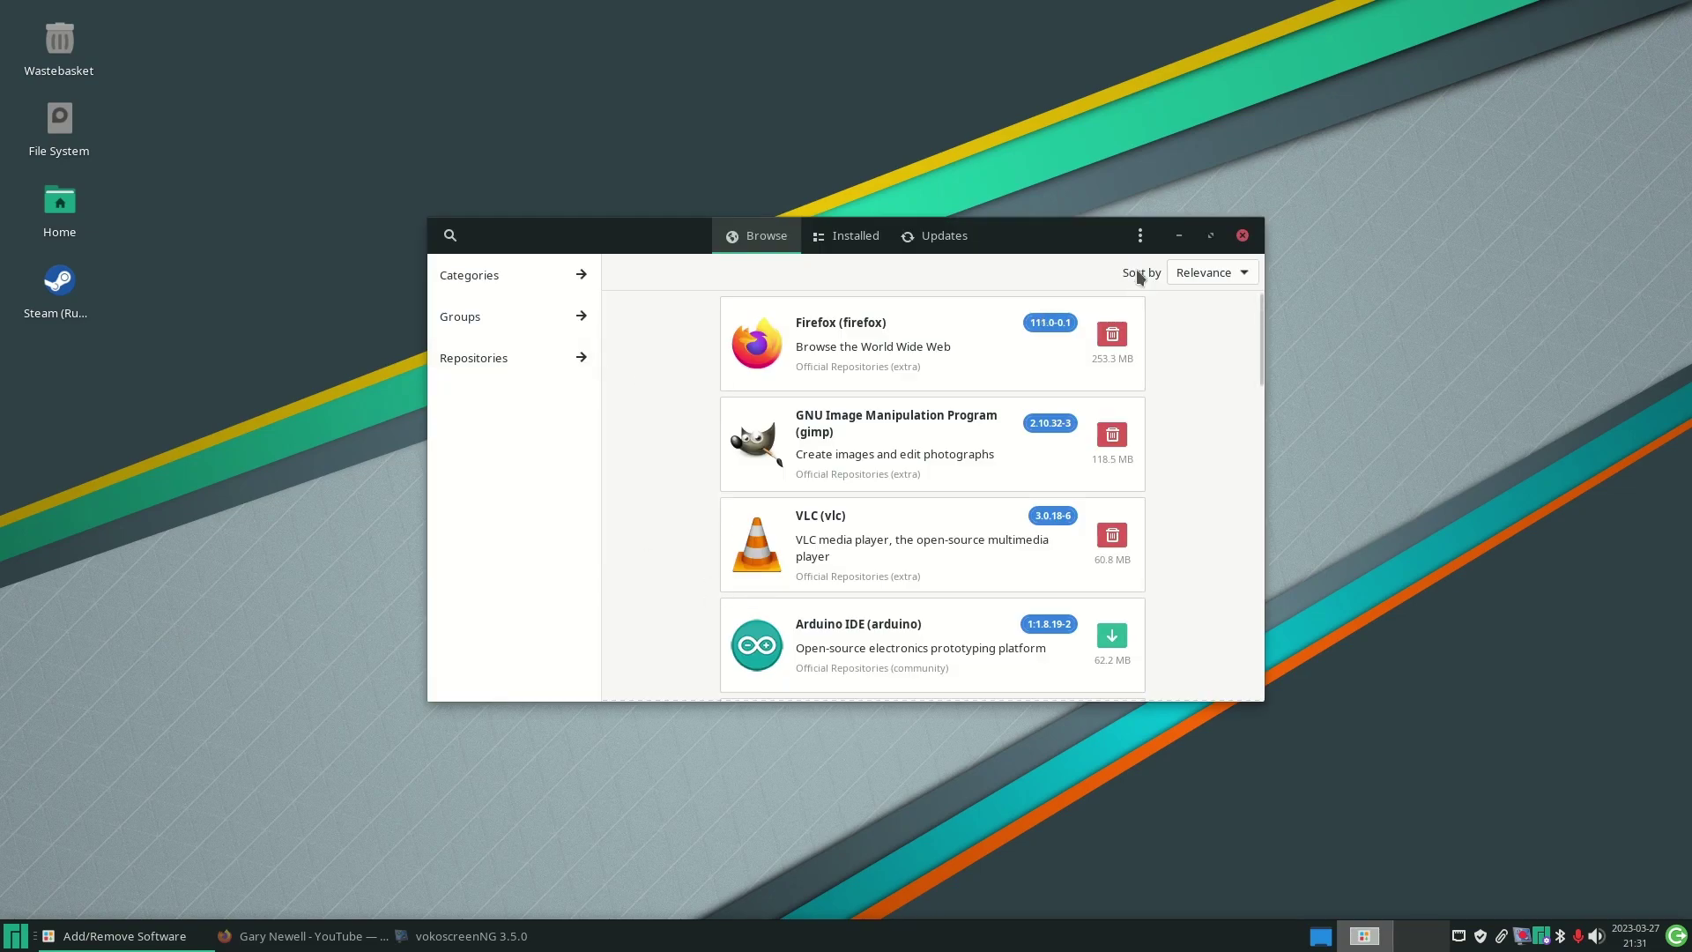
- In Preferences' Third Party tab, enable Flatpak support and update checks after authenticating with the password
left_click(1140, 235)
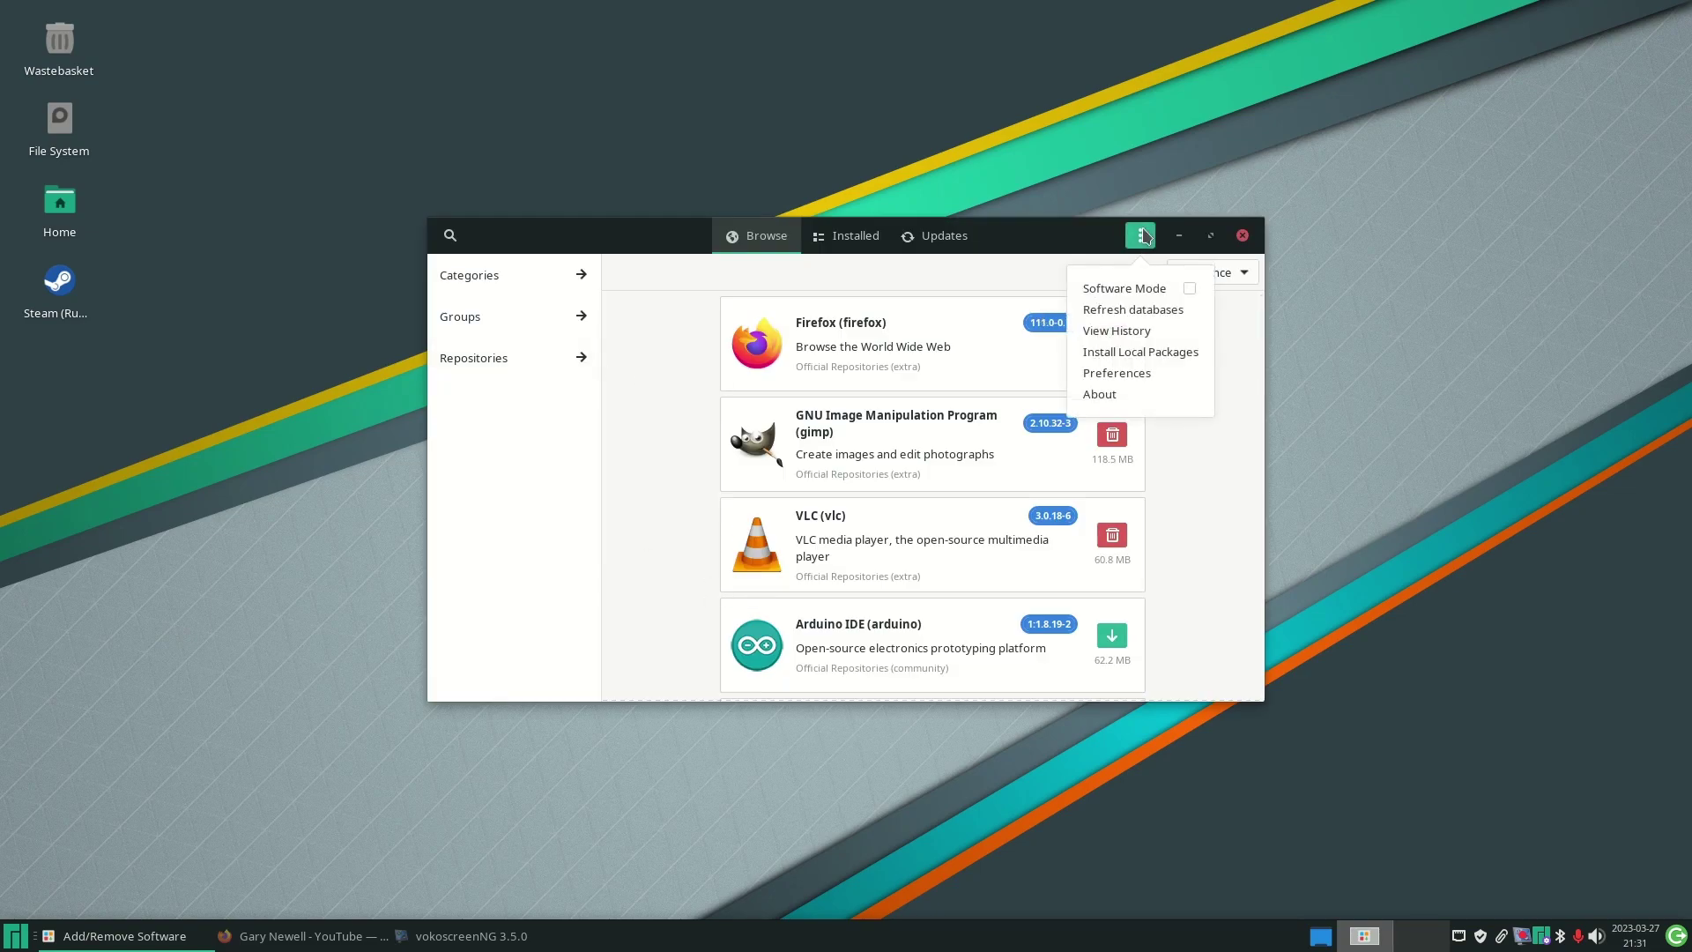
left_click(1134, 374)
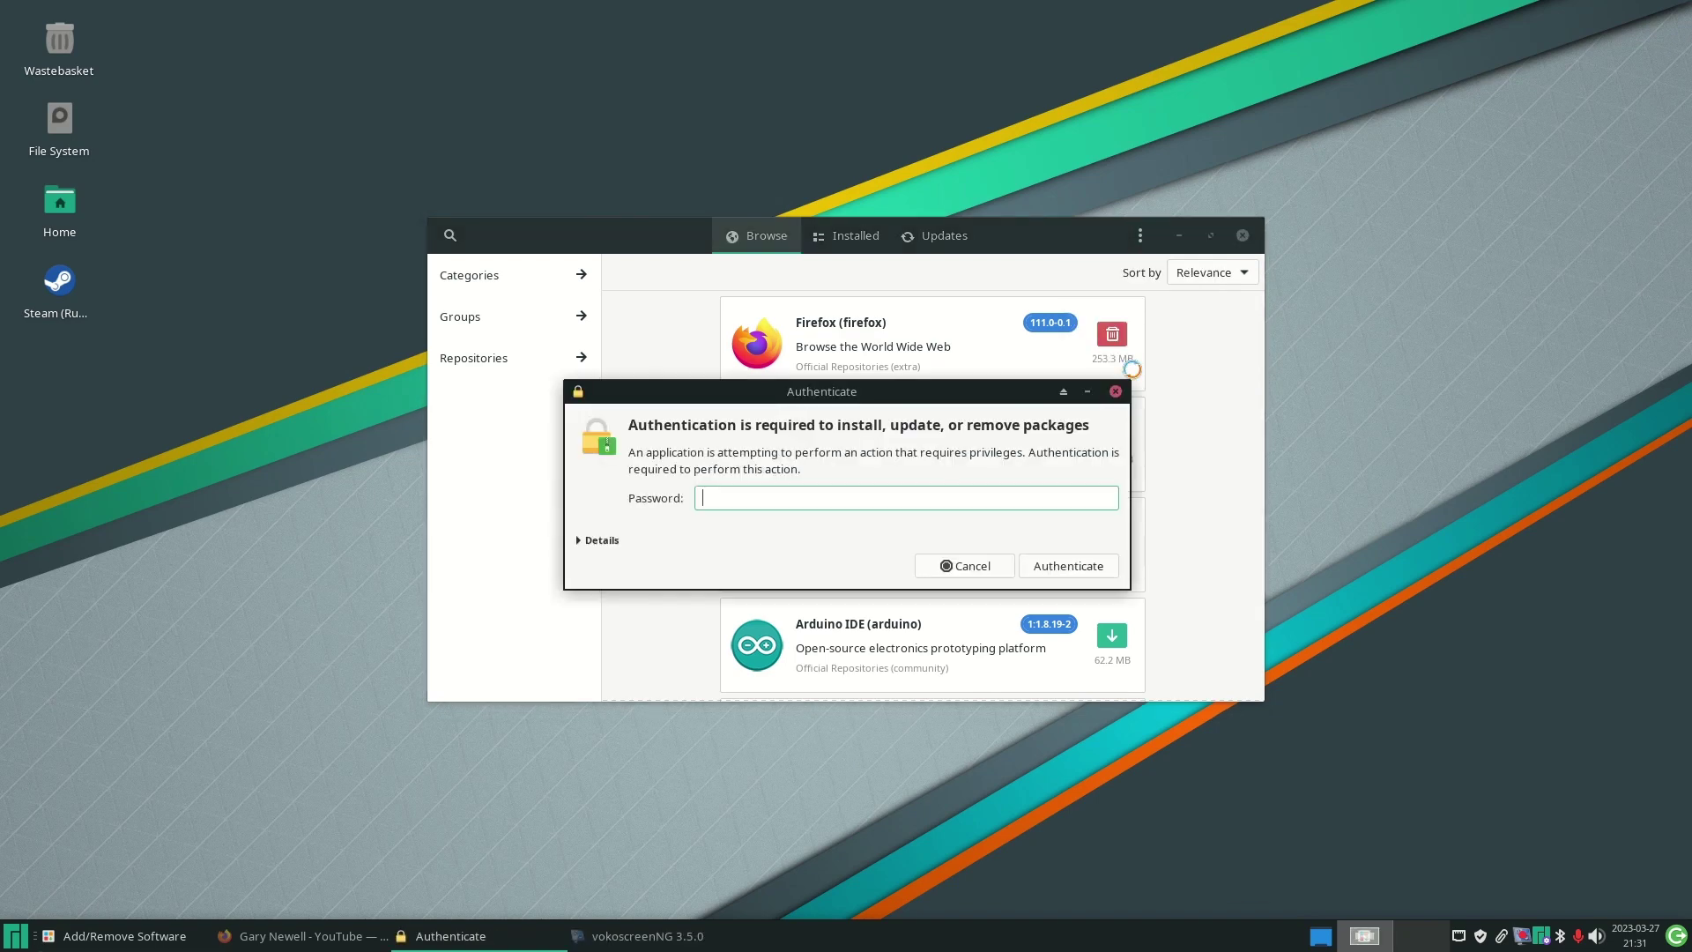
type("•••••••••")
key("Return")
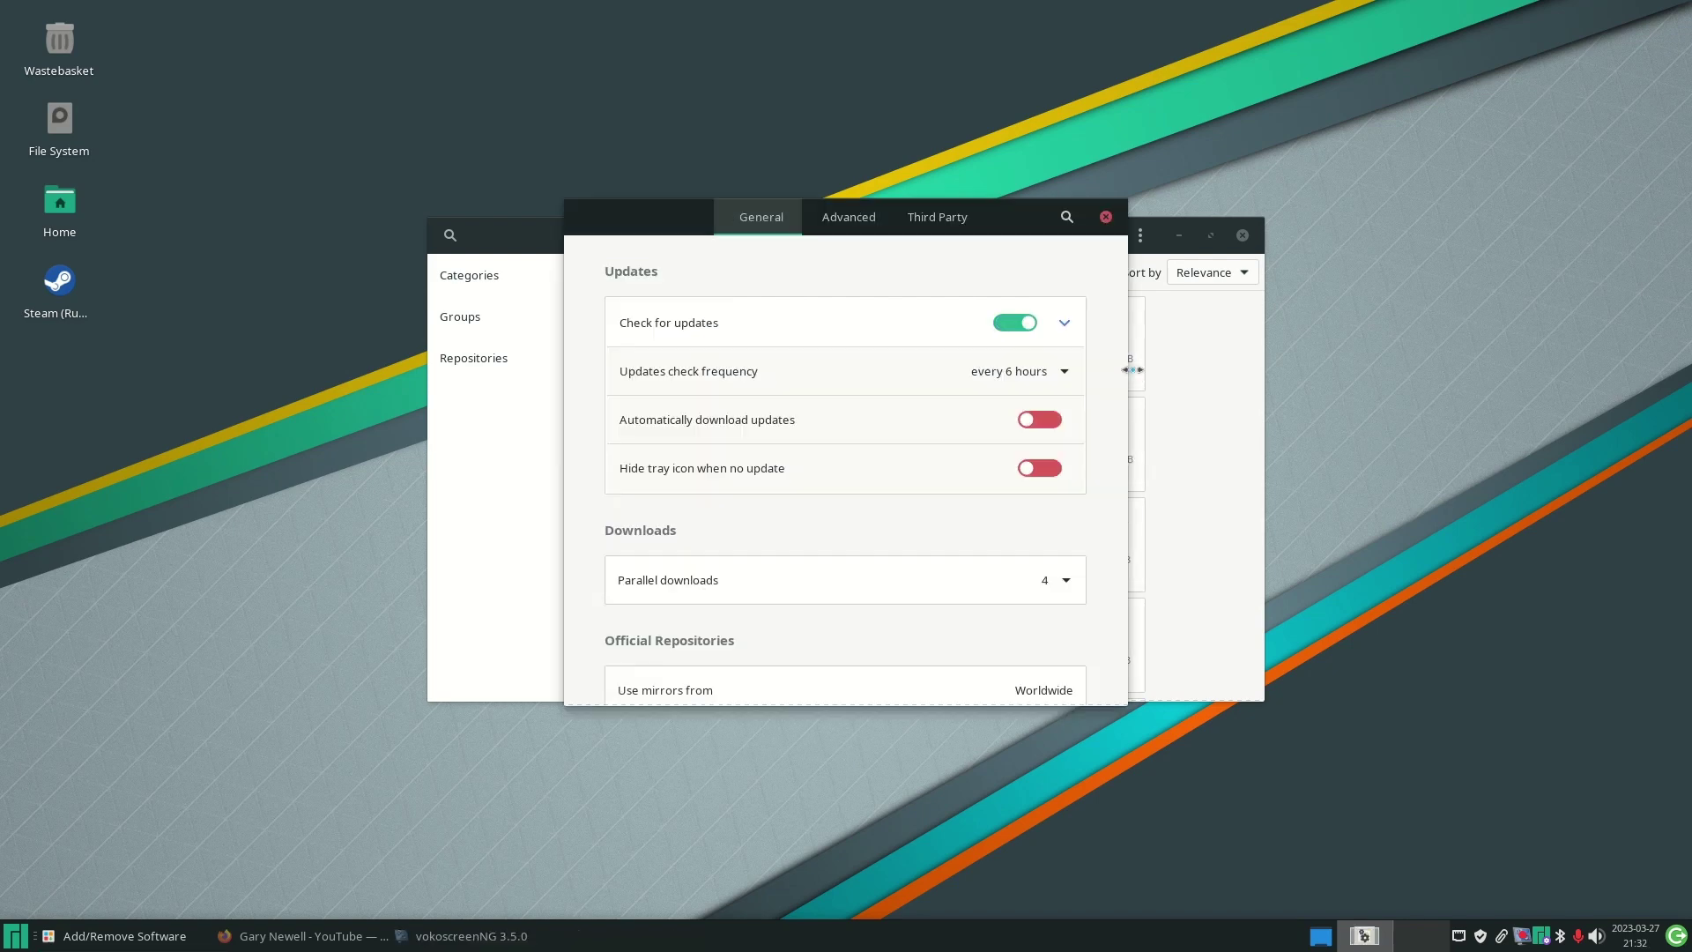
left_click(934, 216)
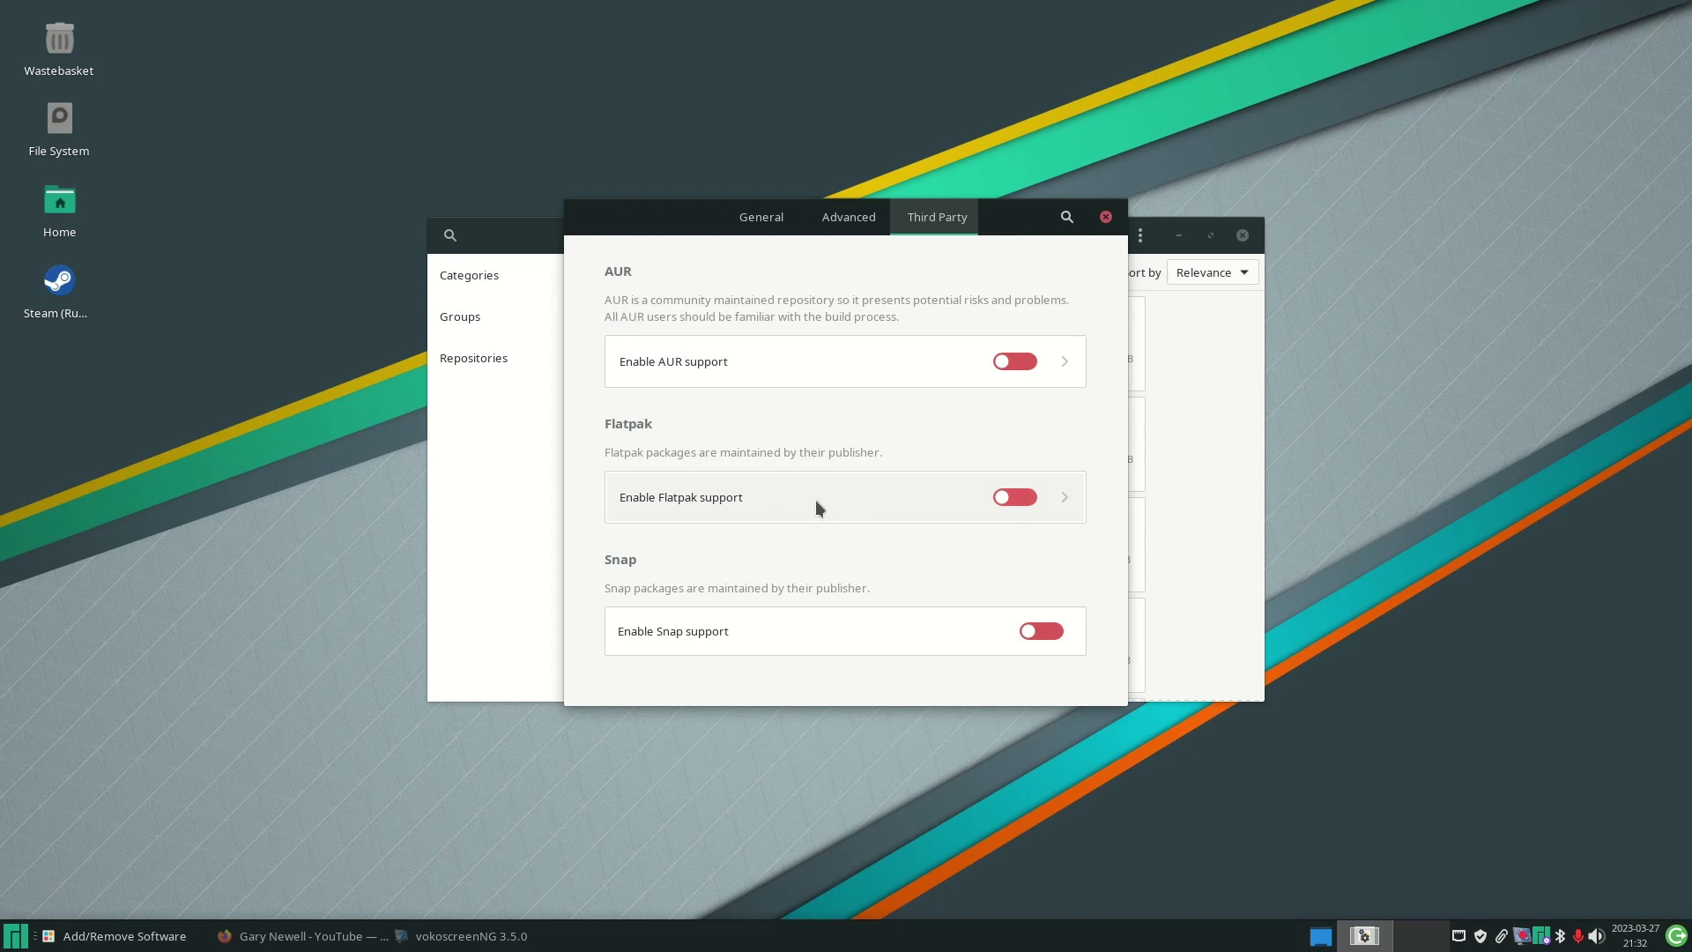
left_click(1042, 499)
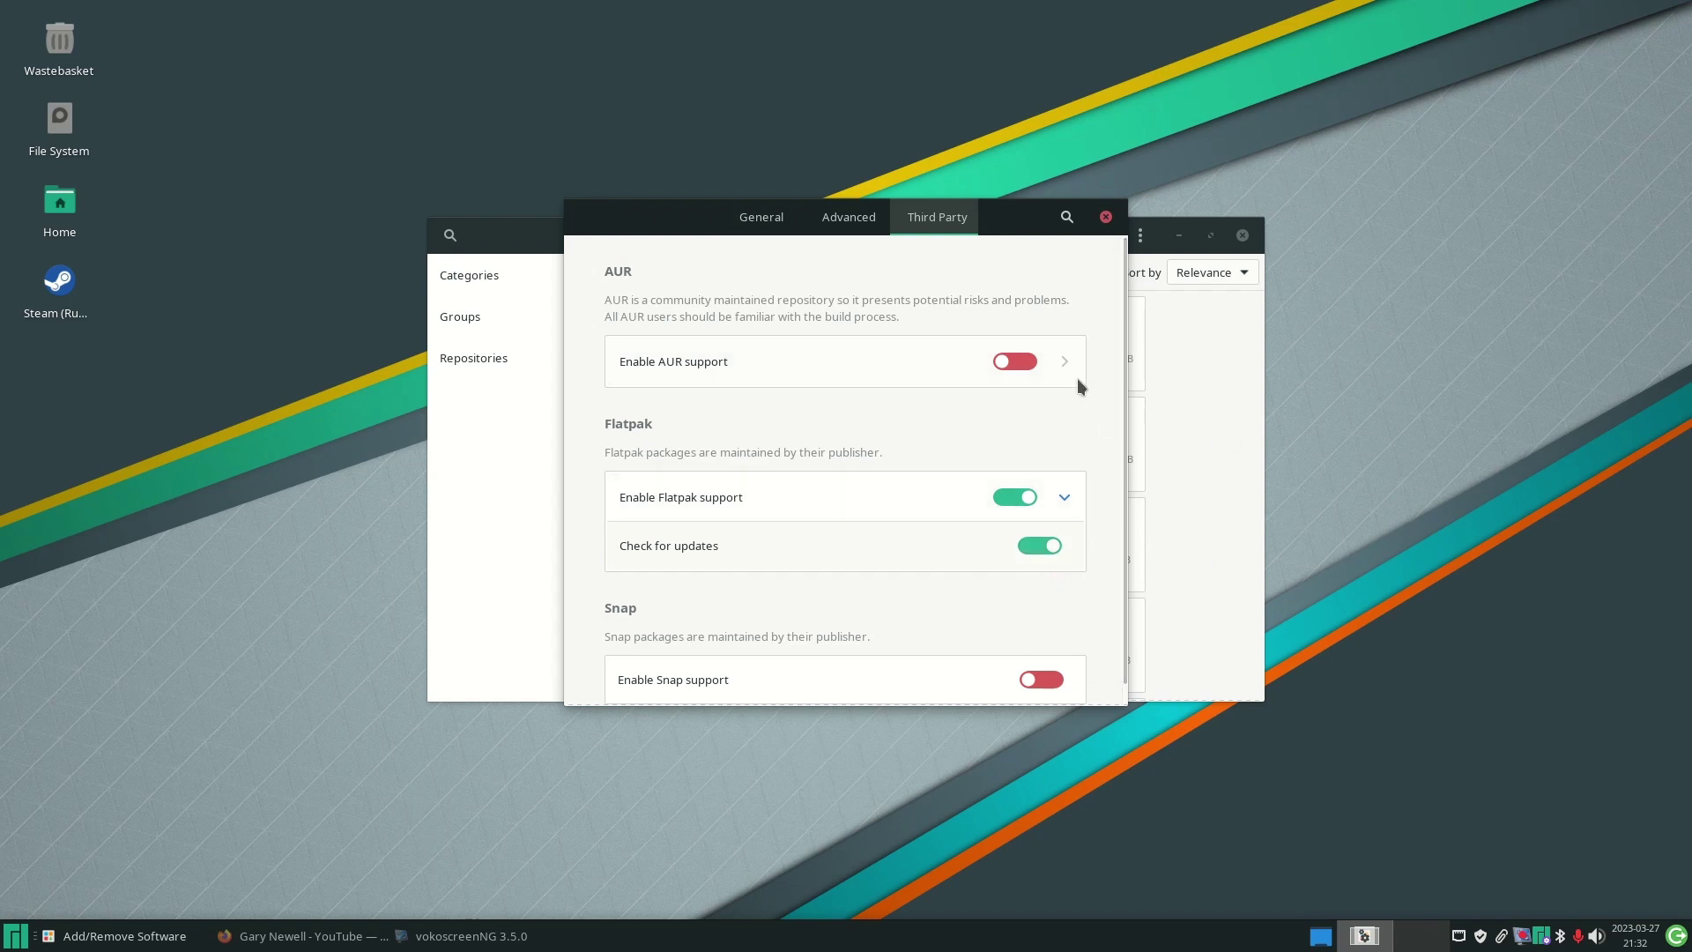
left_click_drag(1120, 367, 1121, 438)
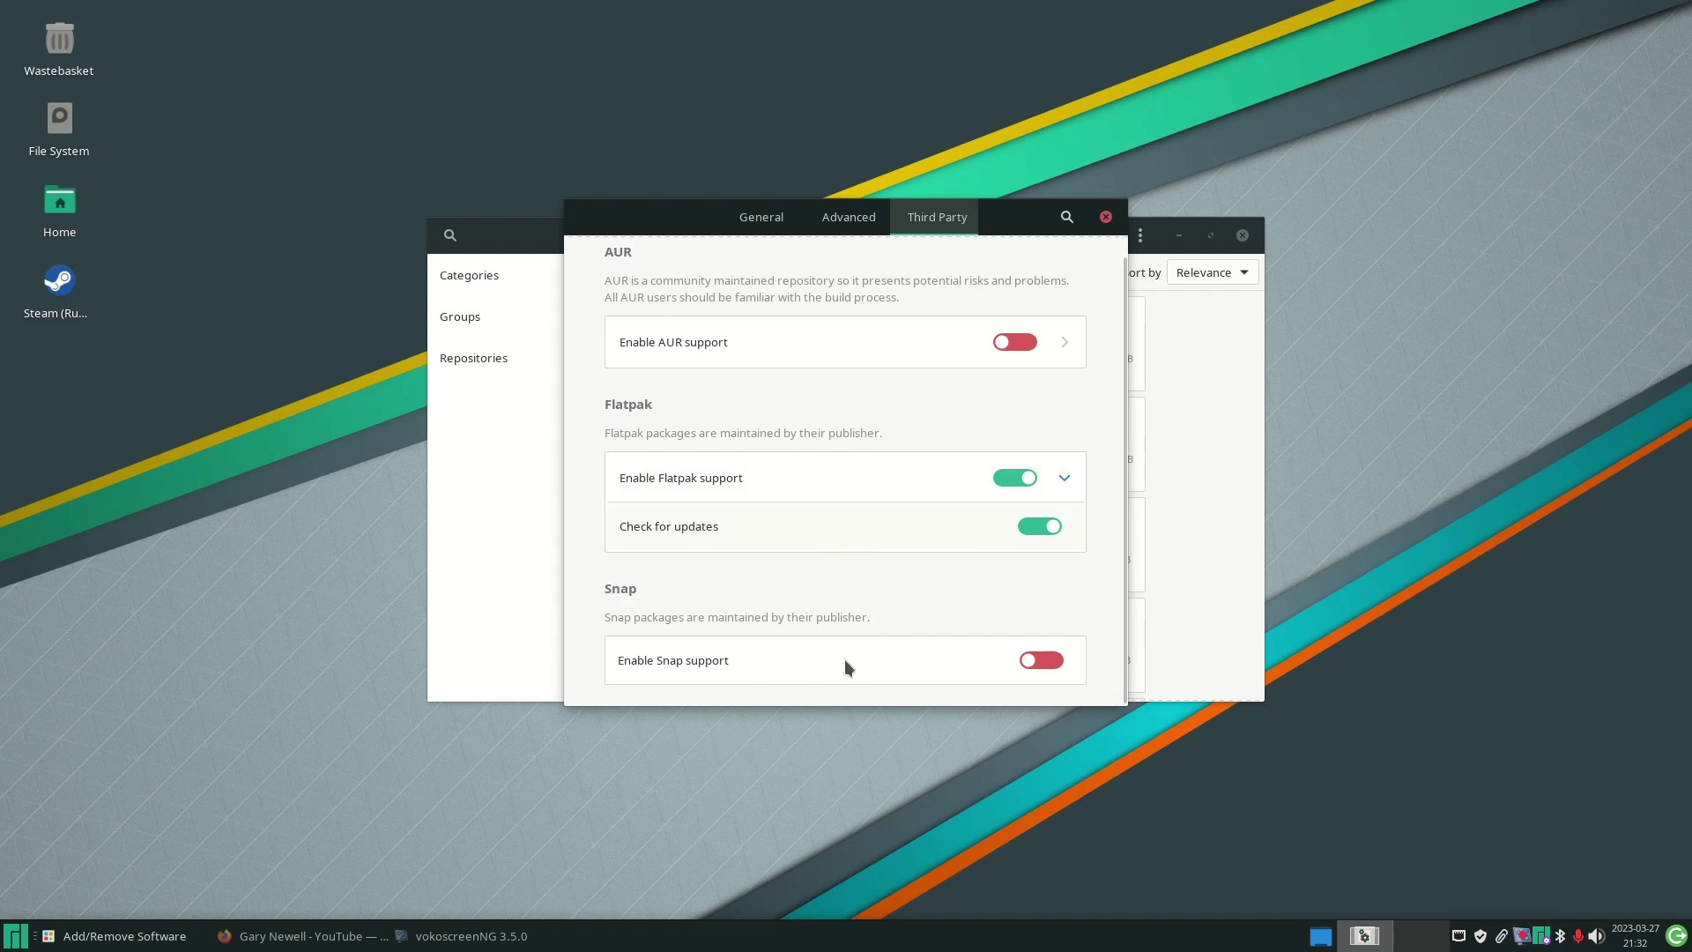
left_click(1105, 217)
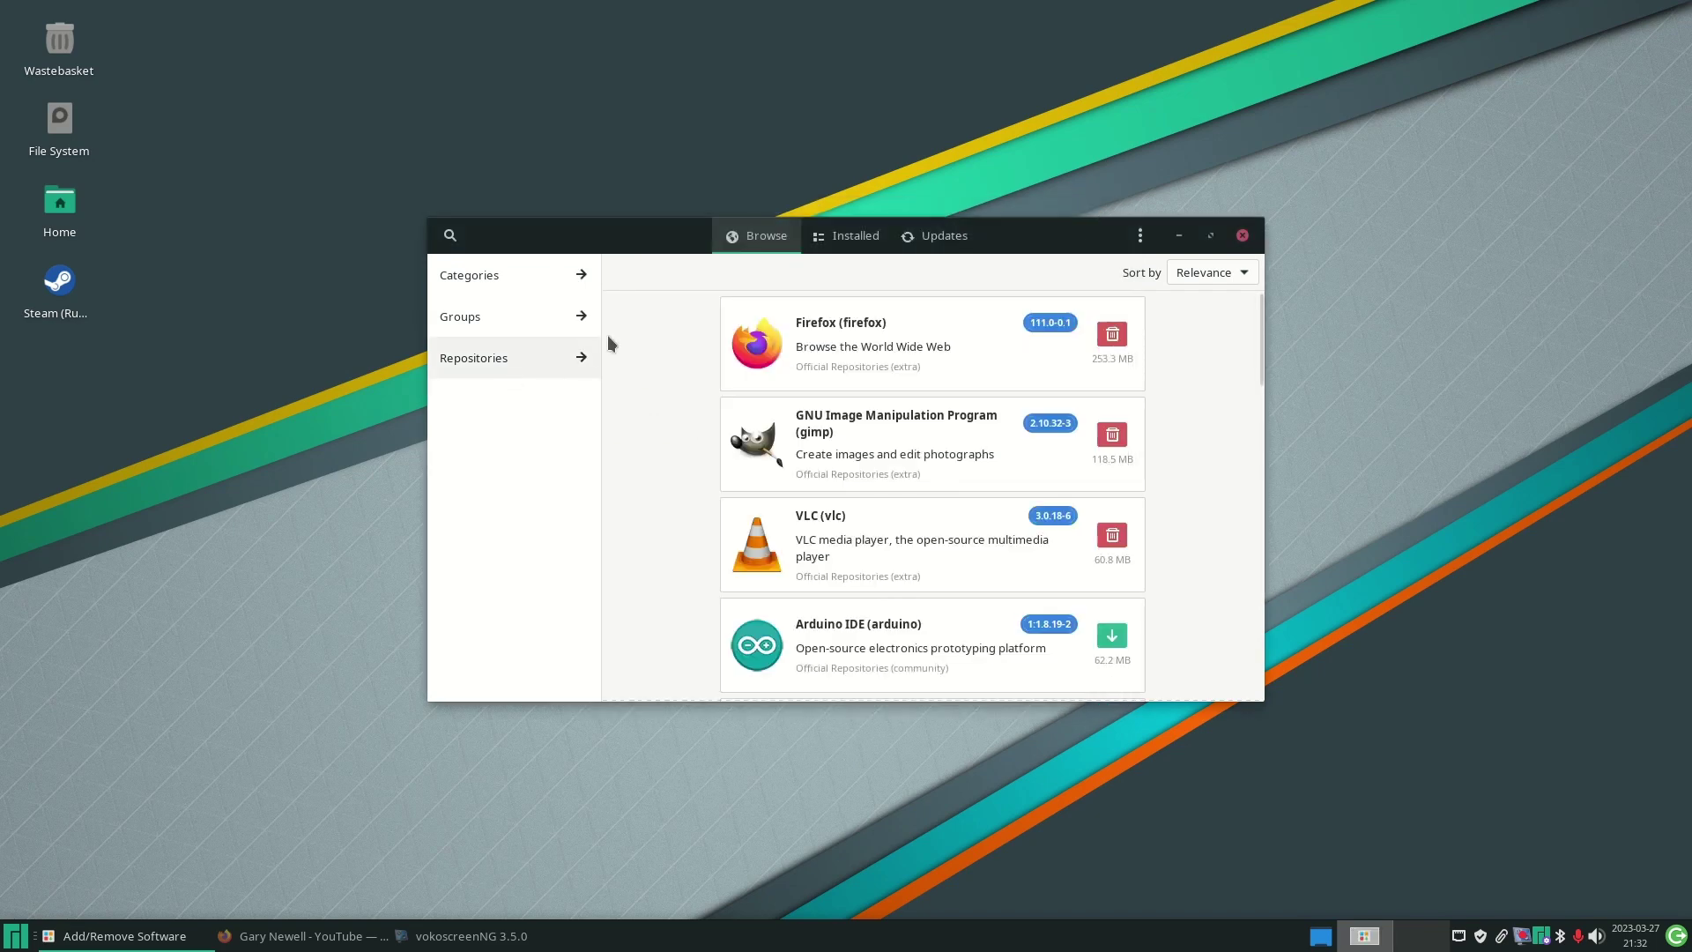
- Search 'chrome', view the AUR google-chrome 111.0.5563.146-1 details, then filter results to Flatpak
left_click(450, 237)
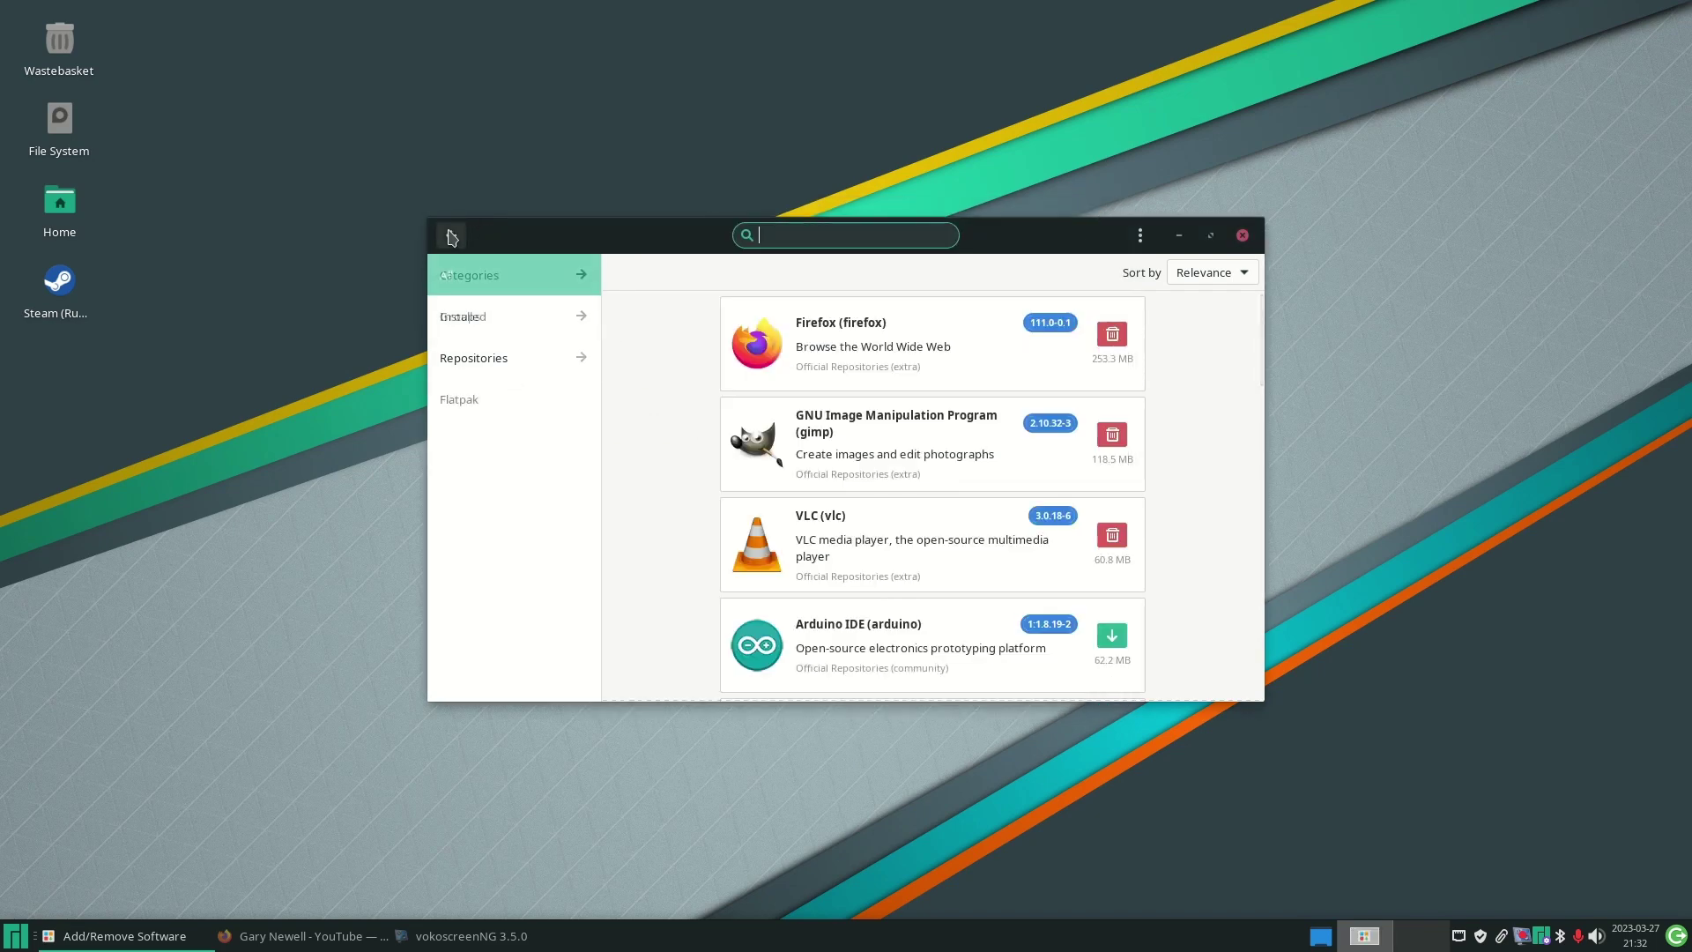
type("chrom")
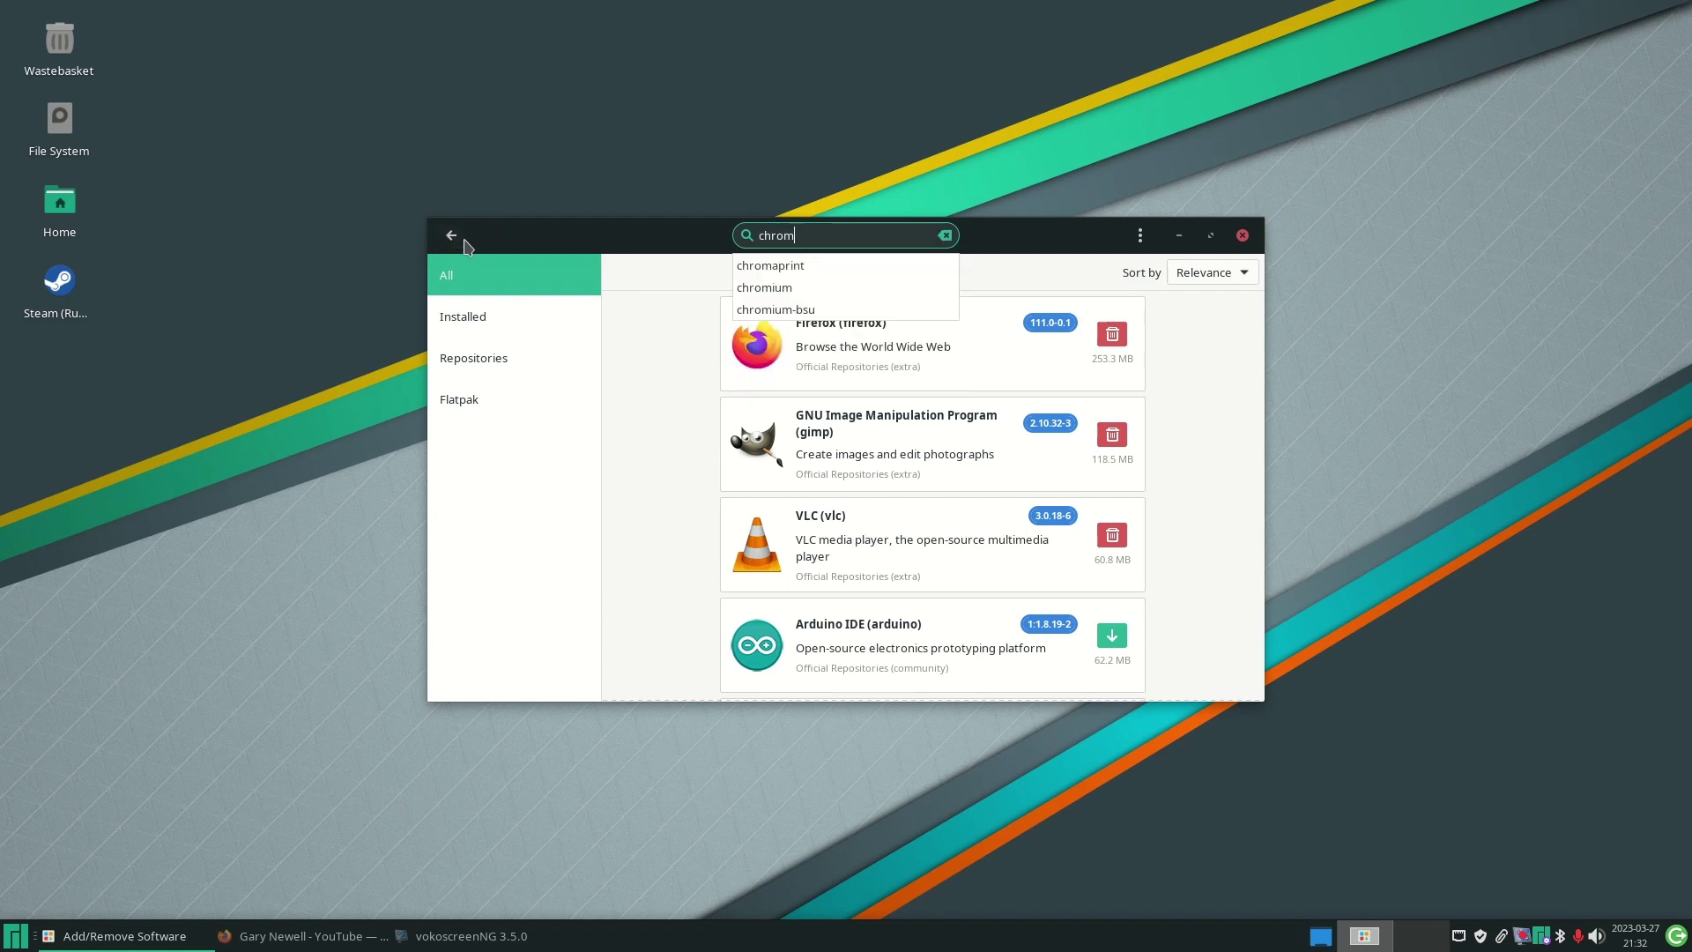
type("e")
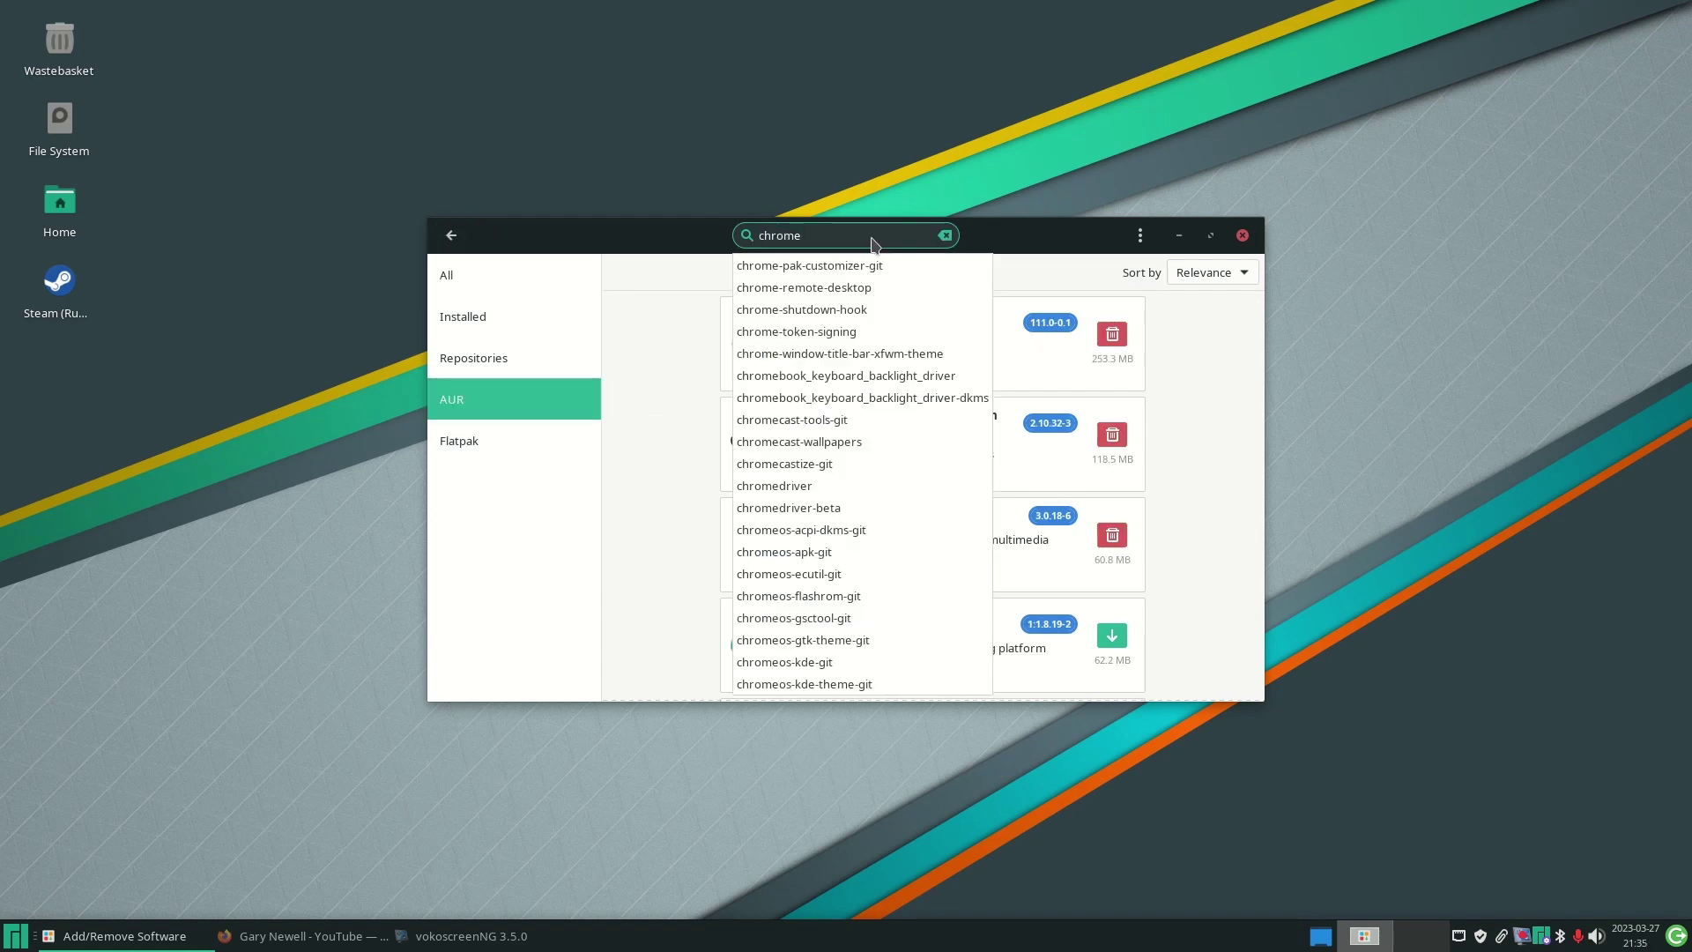
key("Return")
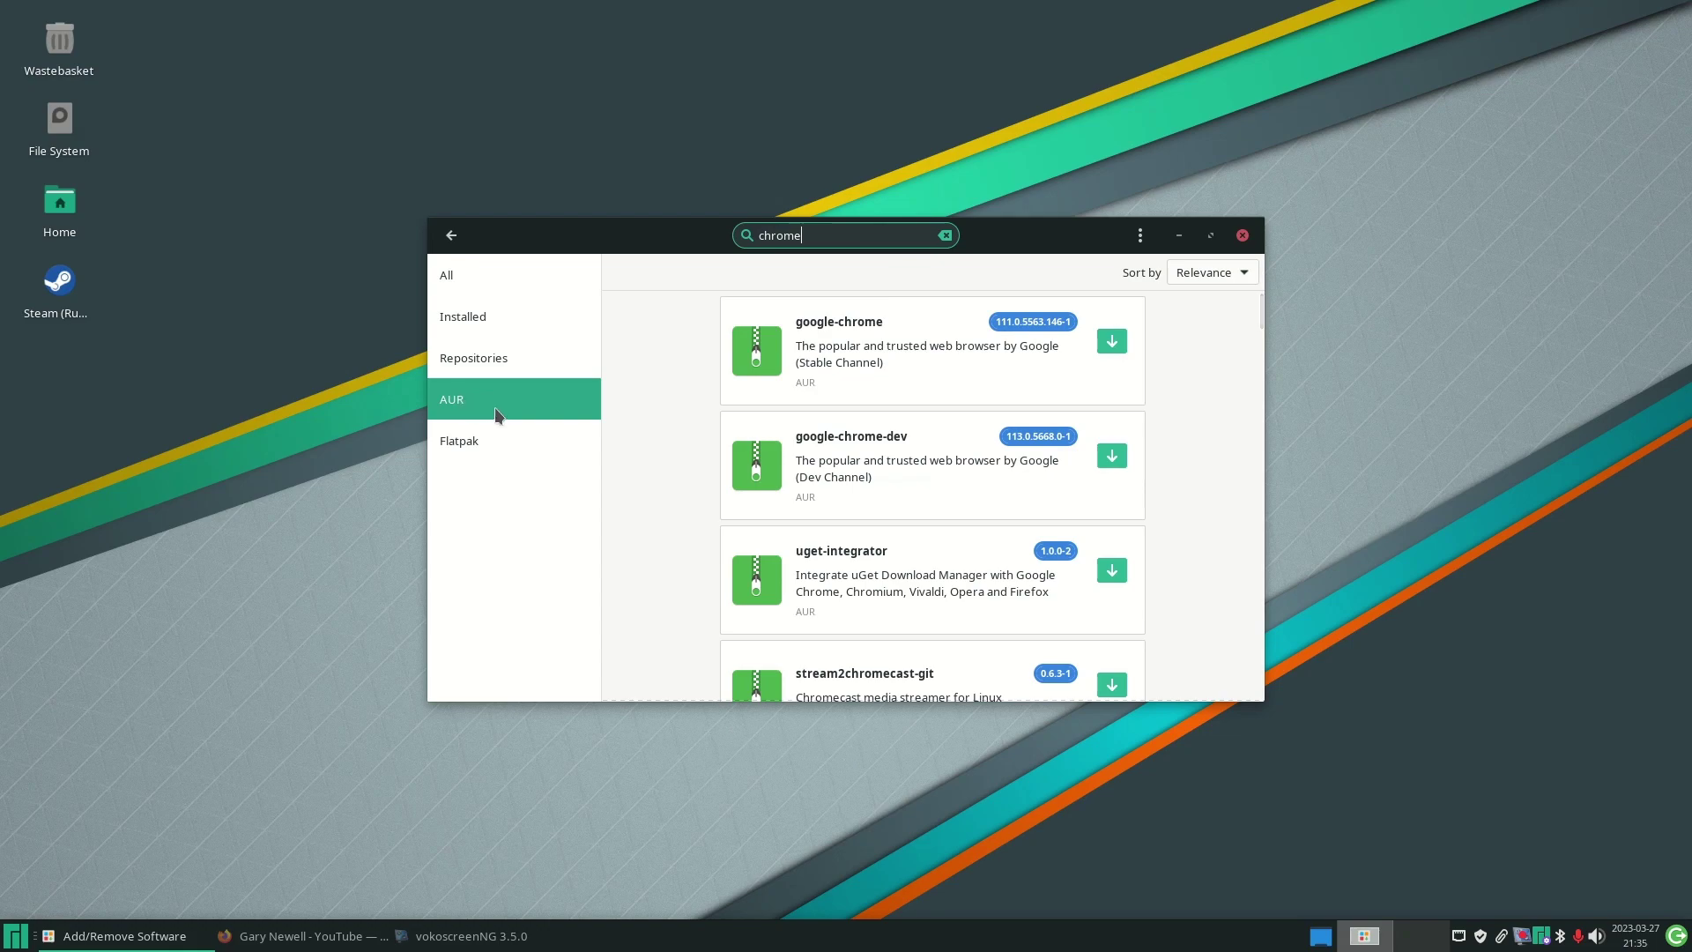
left_click(920, 341)
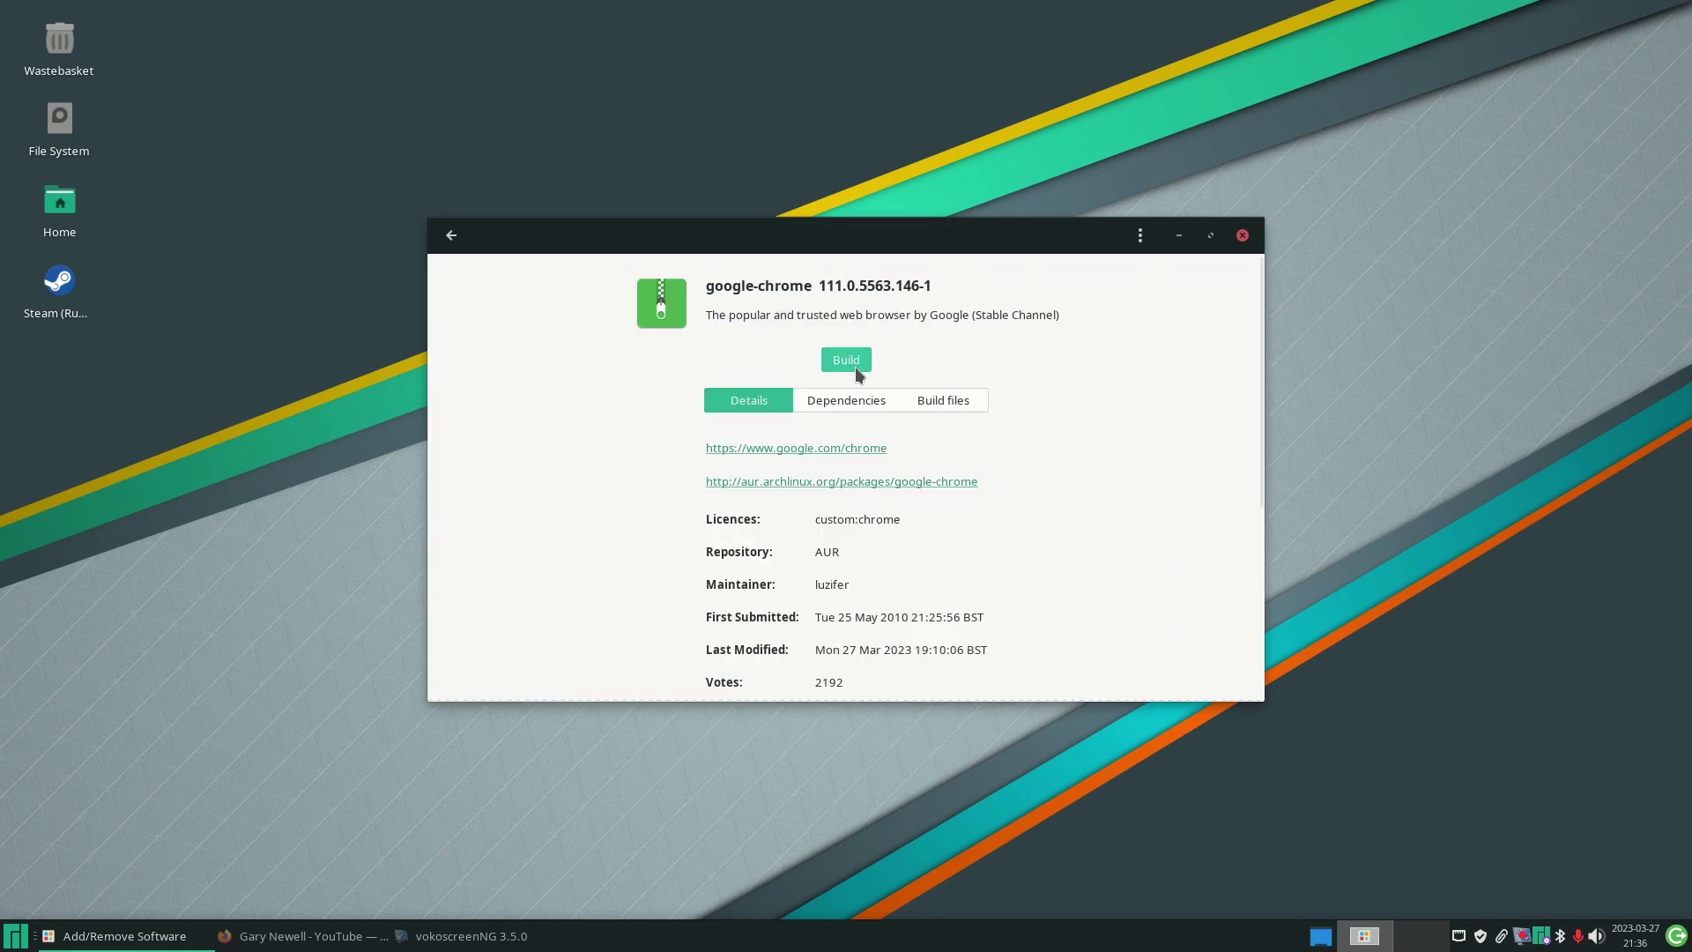
left_click(453, 235)
left_click(476, 452)
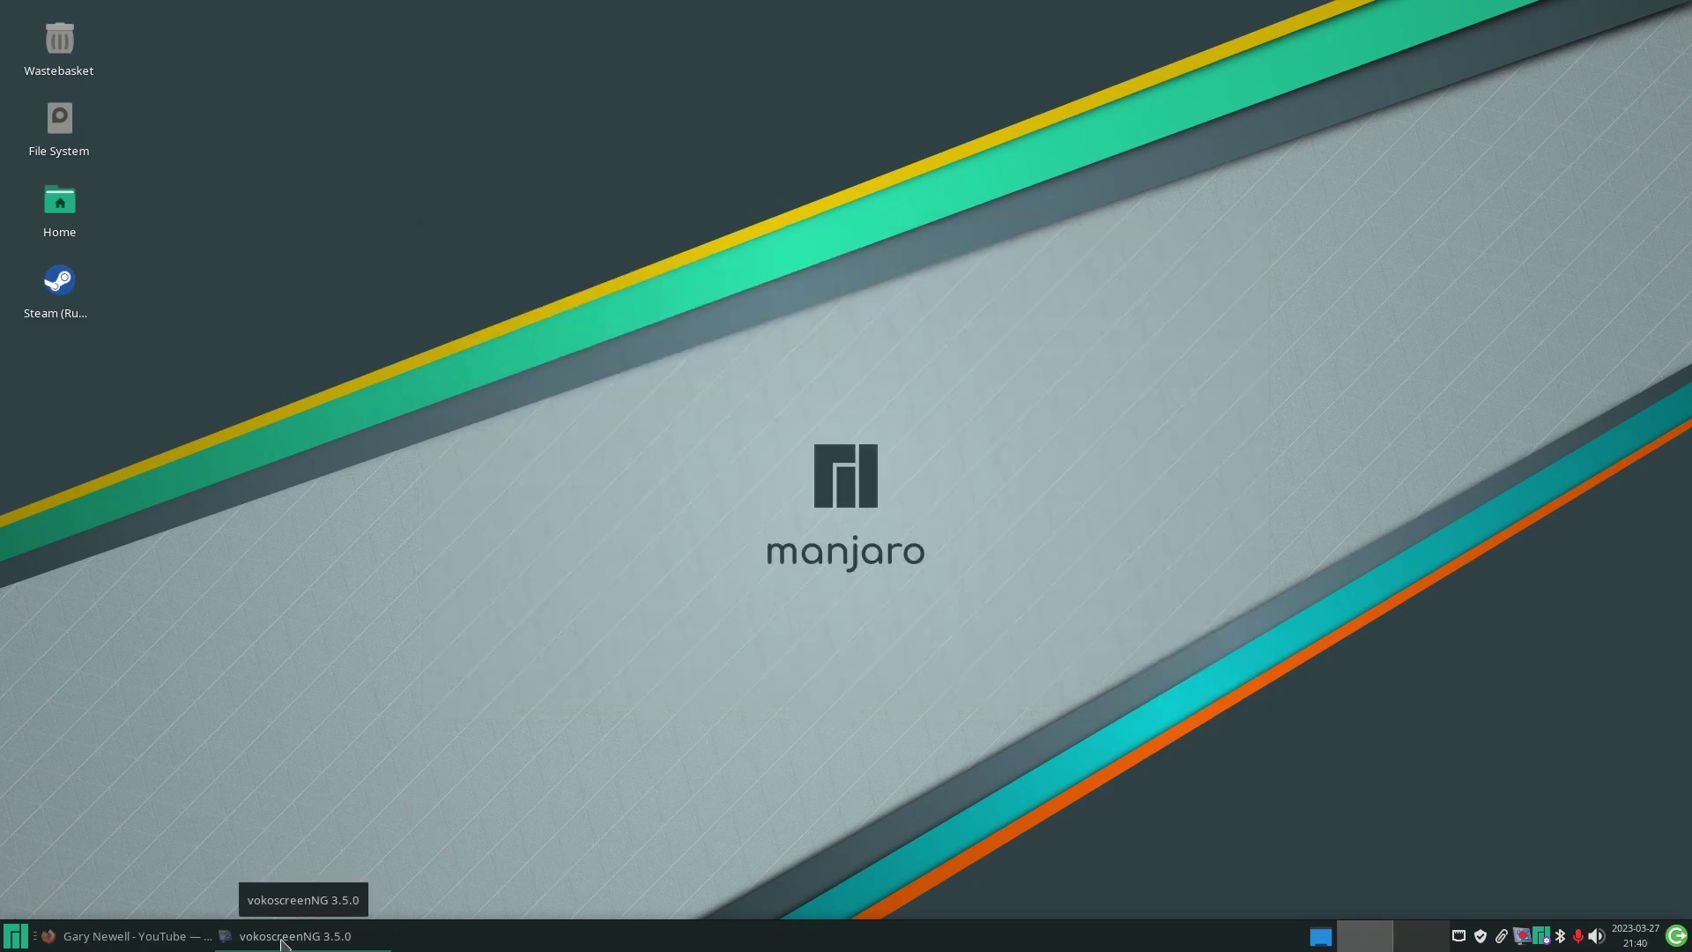
left_click(280, 941)
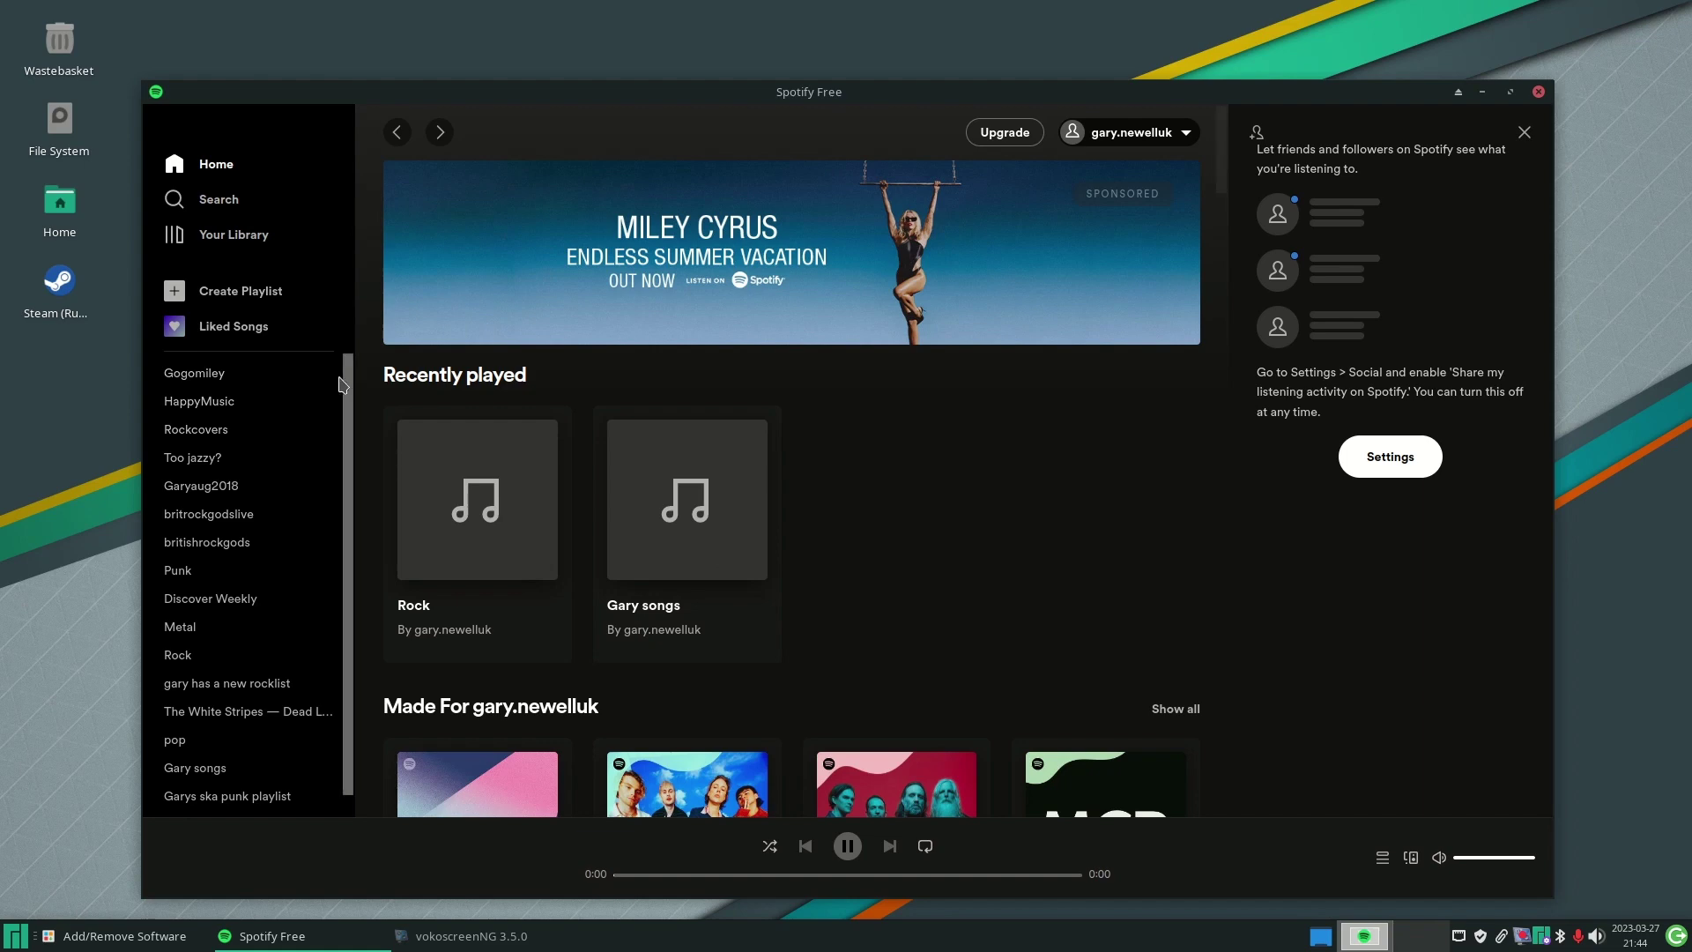
- Open Spotify's Punk playlist, scroll through its tracks, then close Spotify
scroll(294, 419, "down", 1)
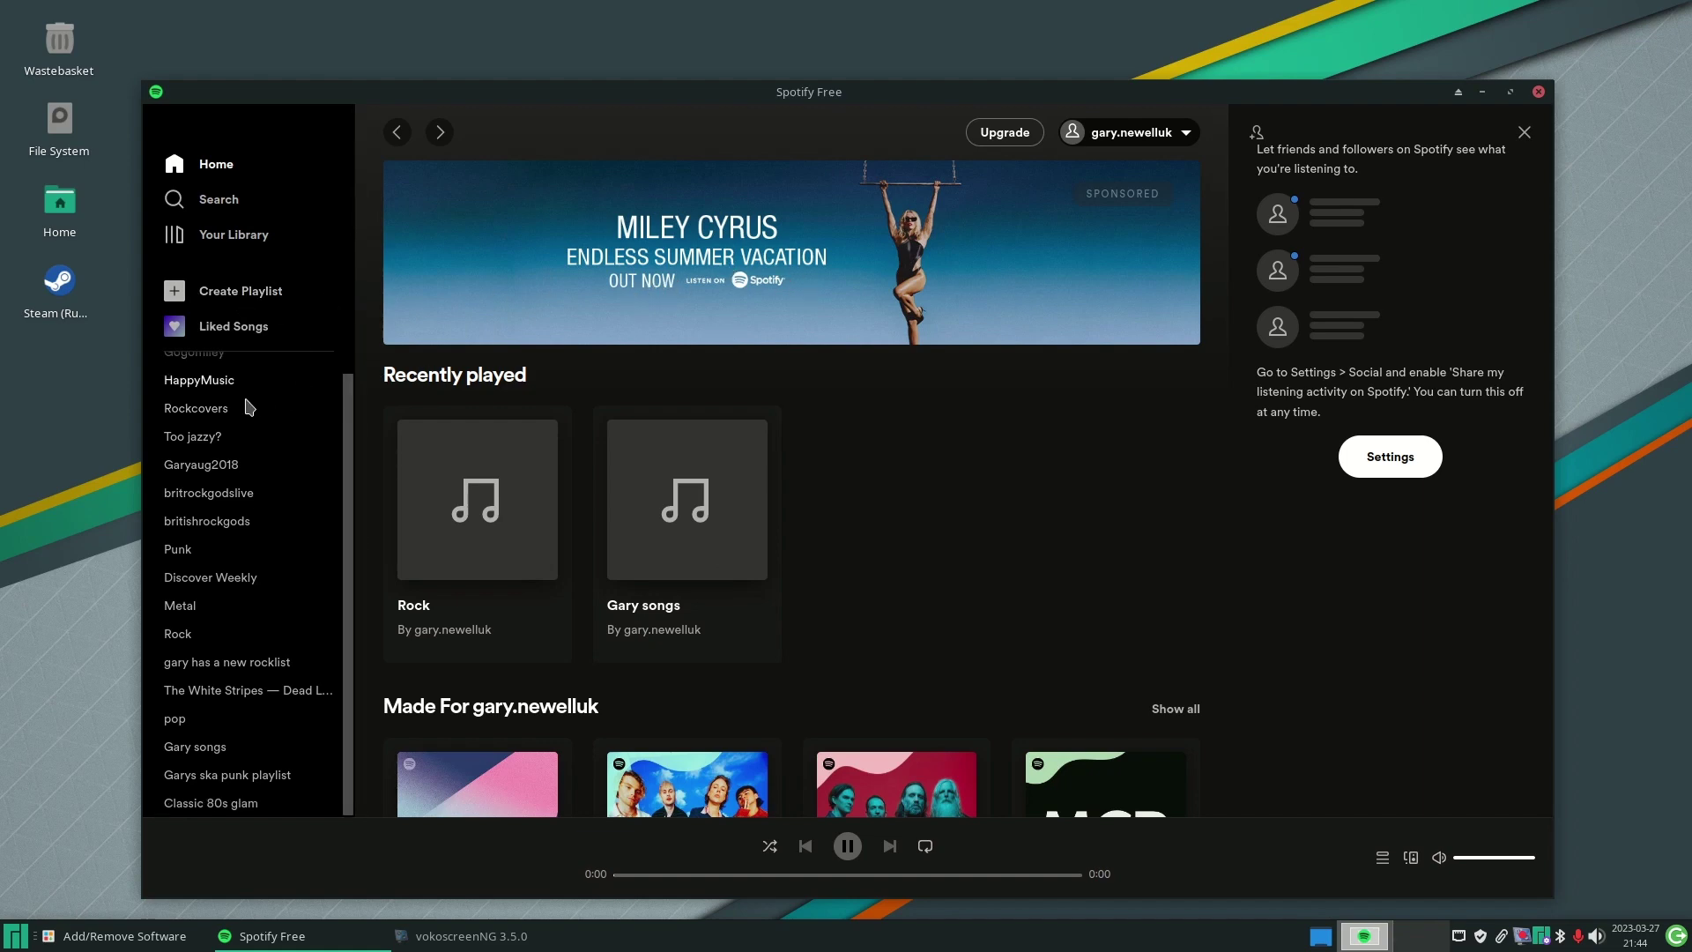
left_click(178, 549)
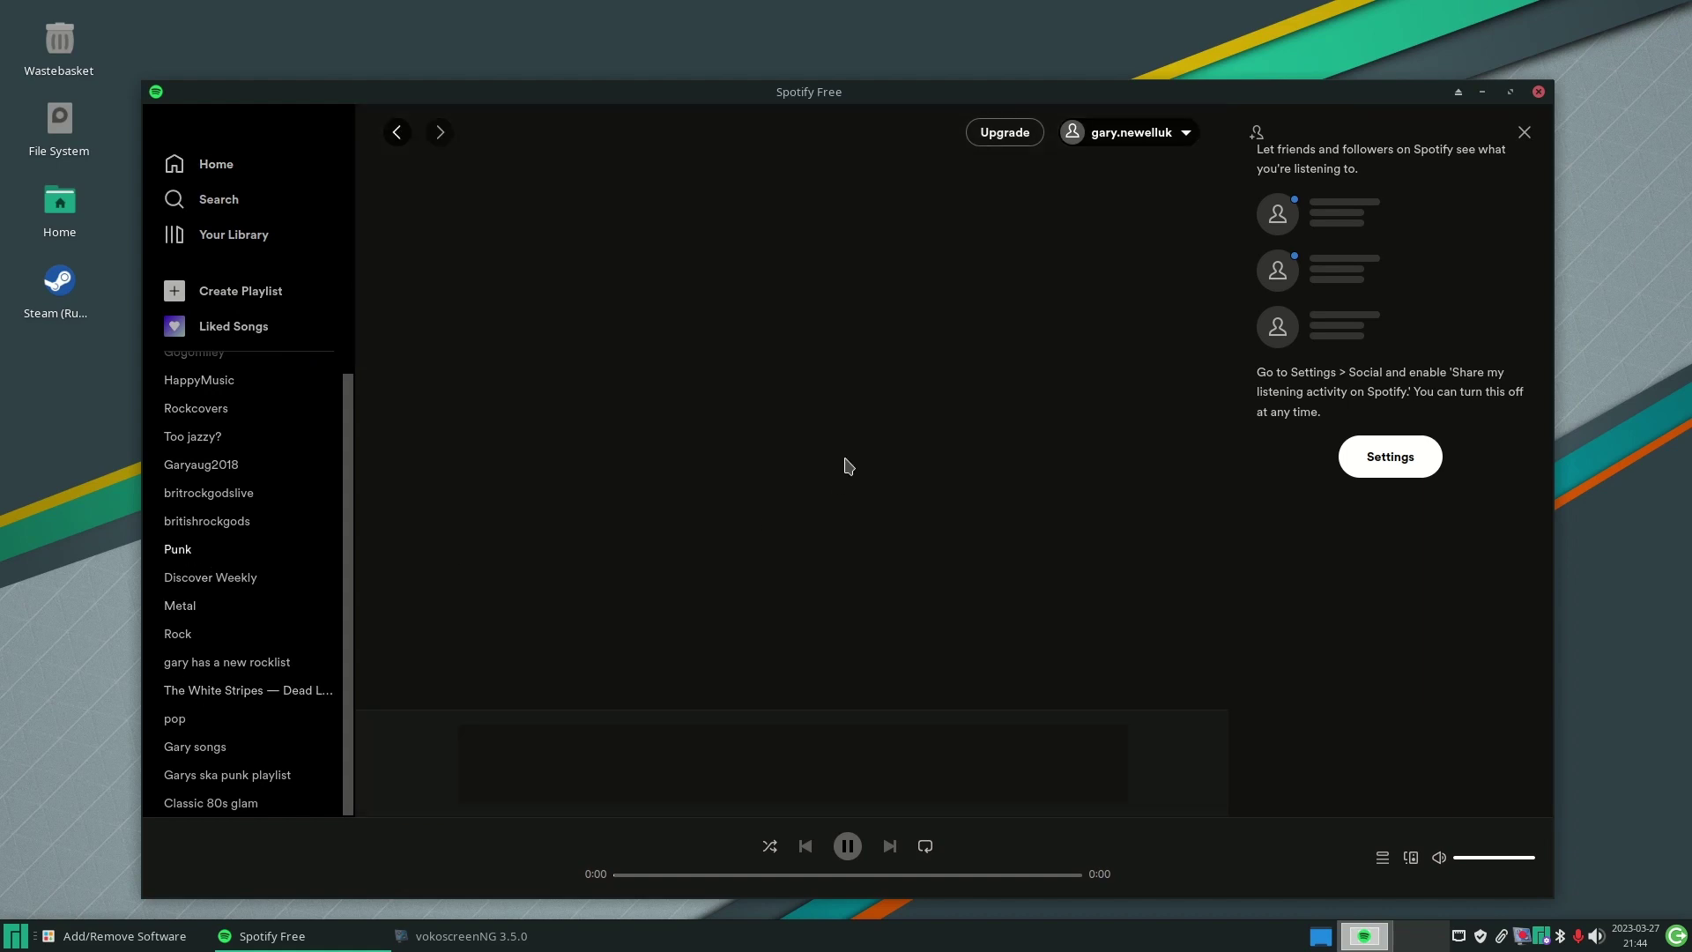
scroll(767, 521, "down", 4)
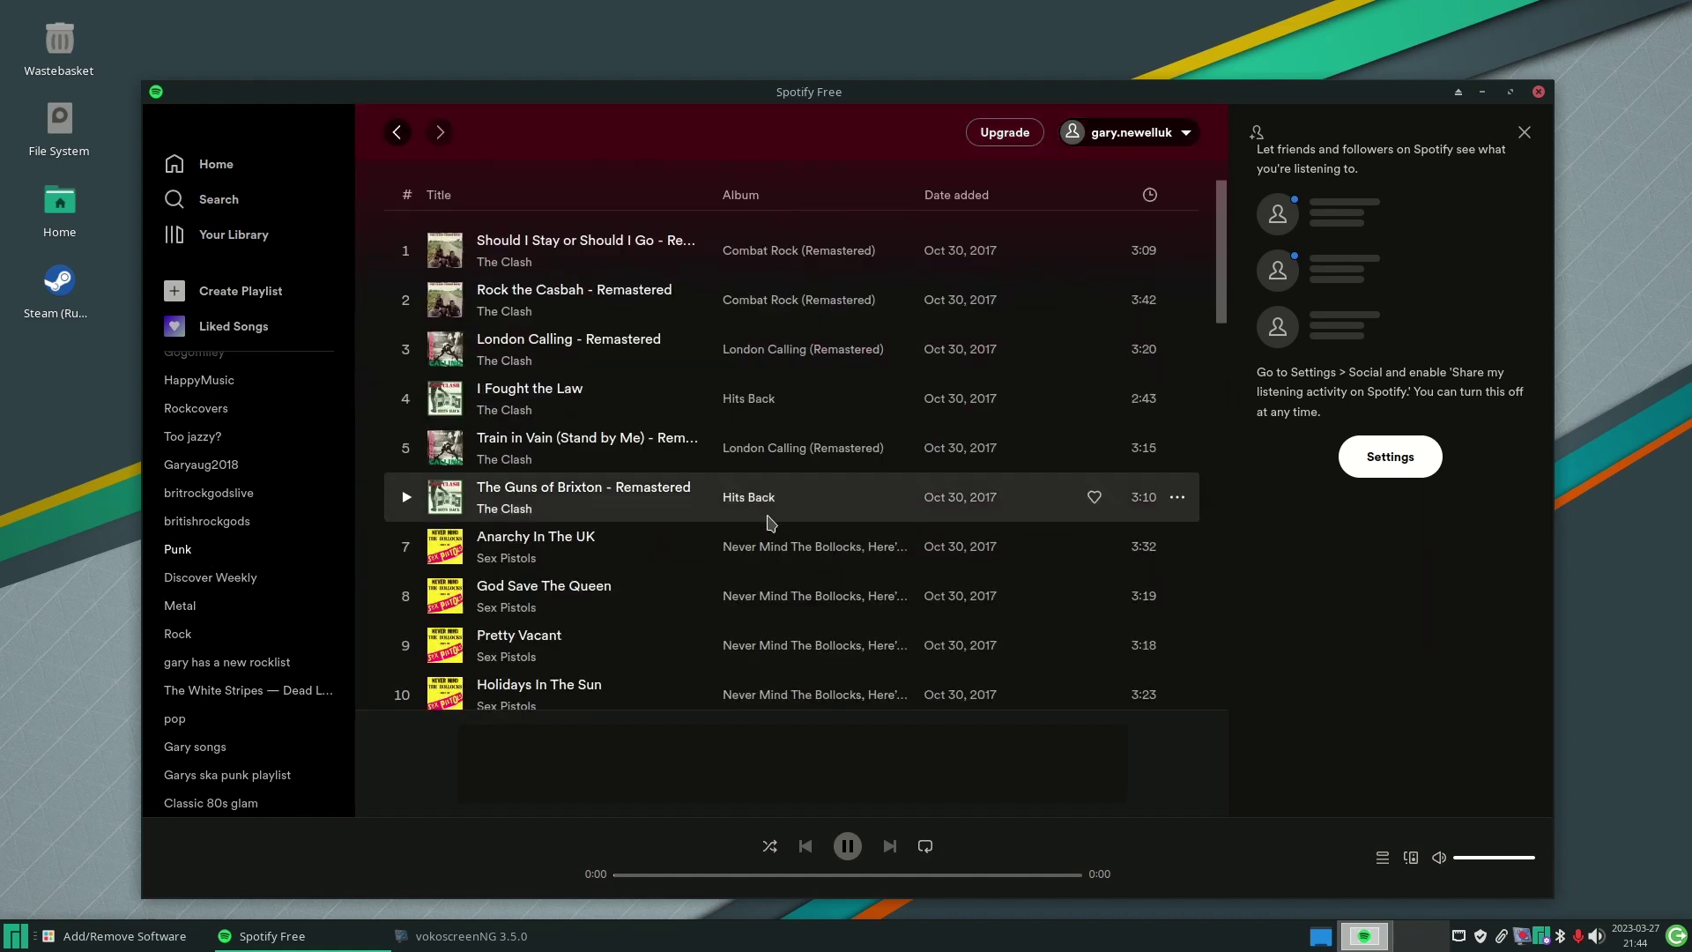
left_click(1541, 92)
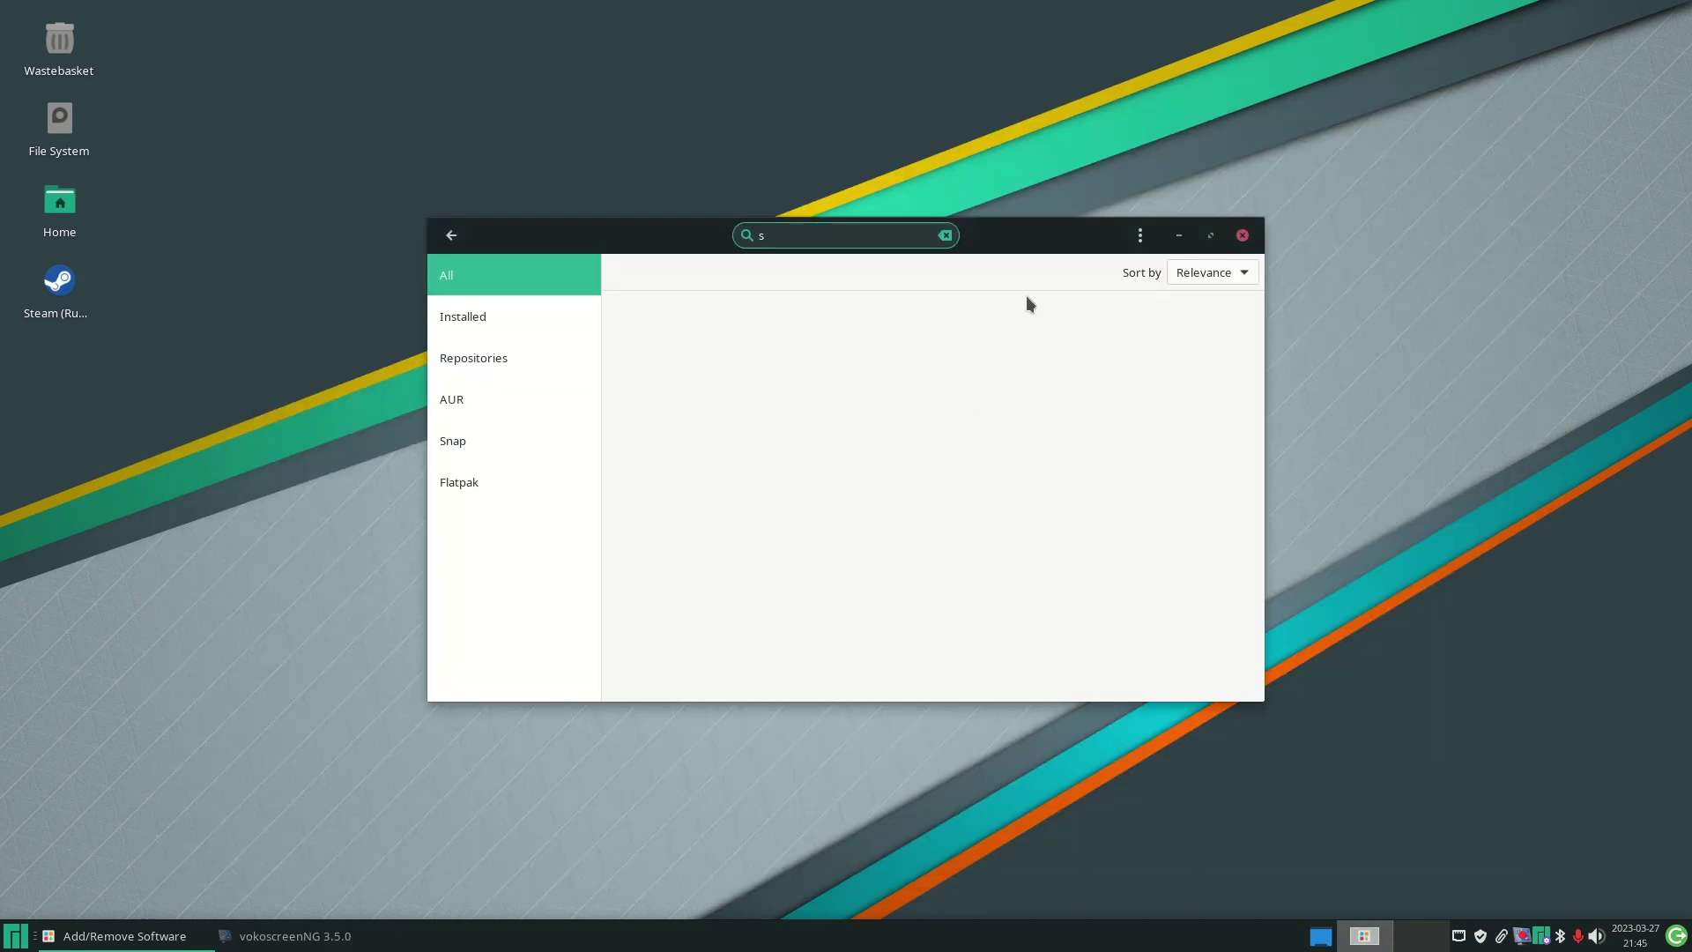
- Clear the previous search, reset the source filter to all packages, and return to Browse
key("BackSpace")
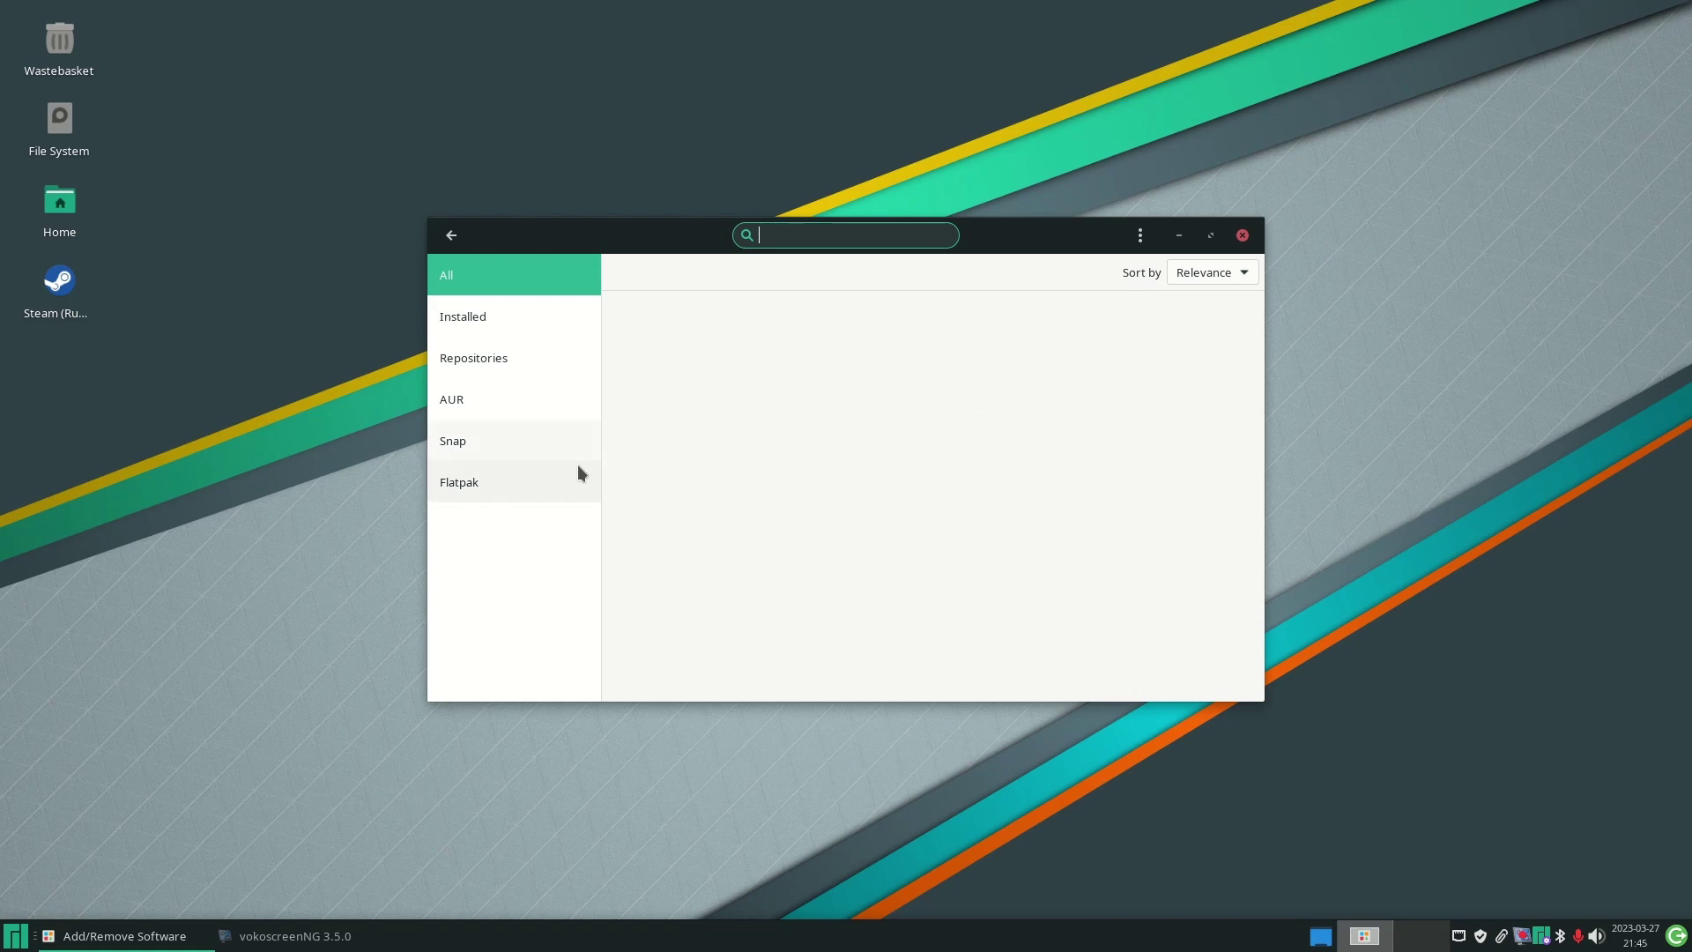
left_click(517, 484)
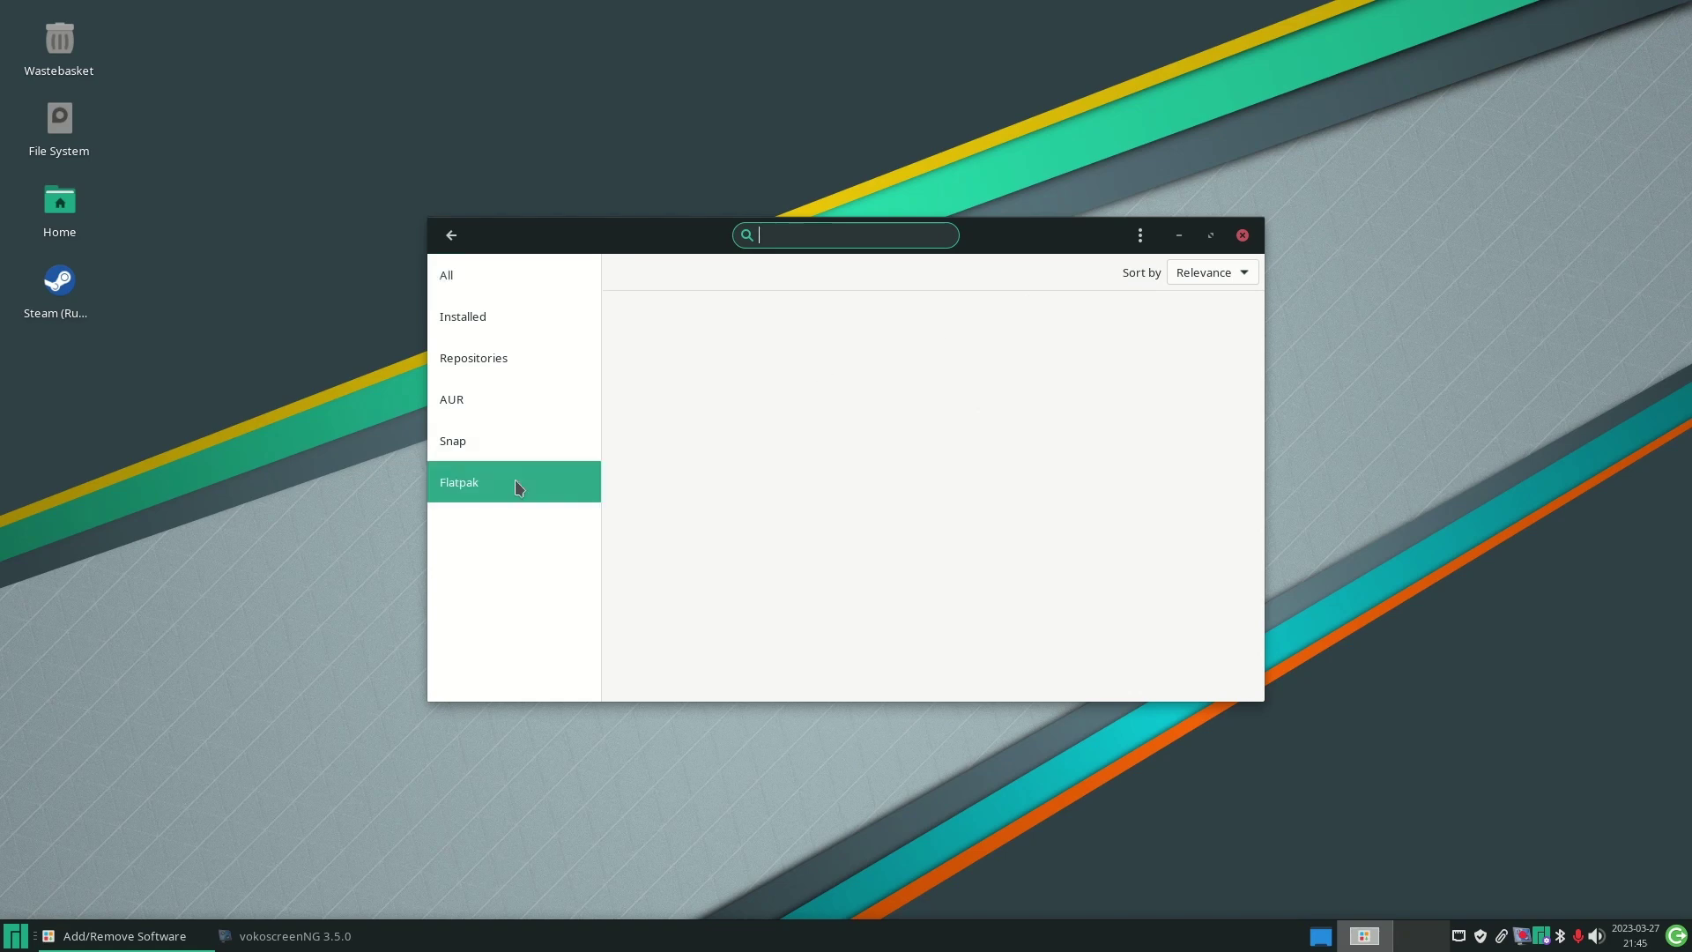
left_click(491, 280)
left_click(452, 233)
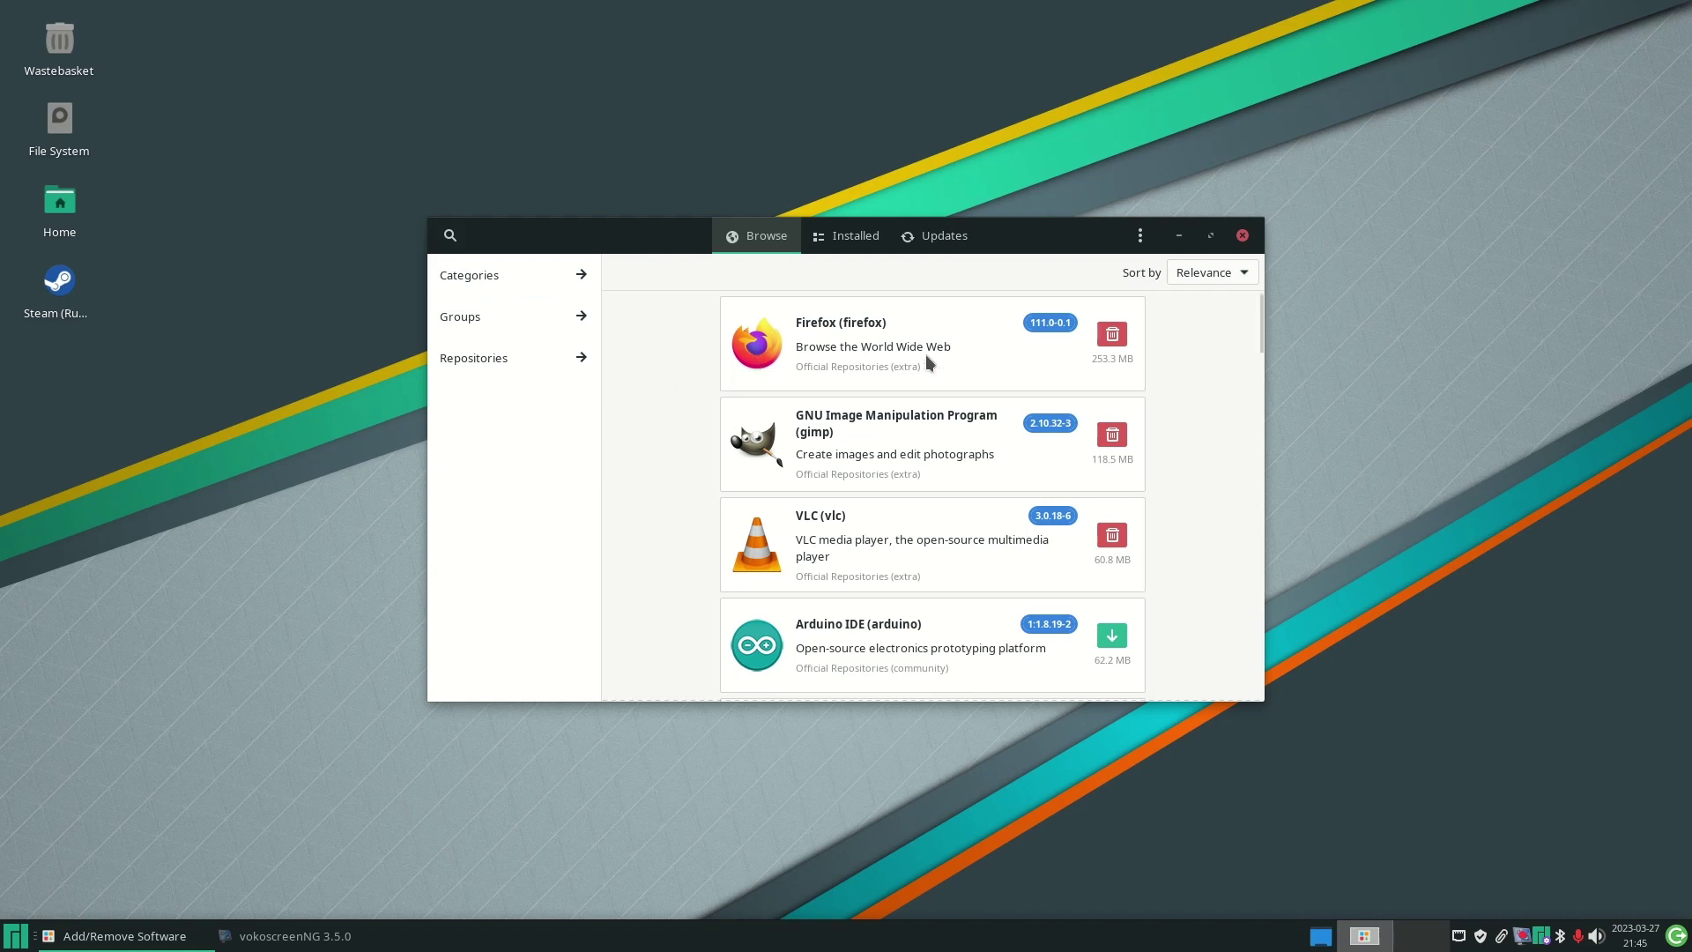
- Search for 'chrome', filter to Flatpak, and open the Google Chrome package from flathub
left_click(448, 236)
type("chrome")
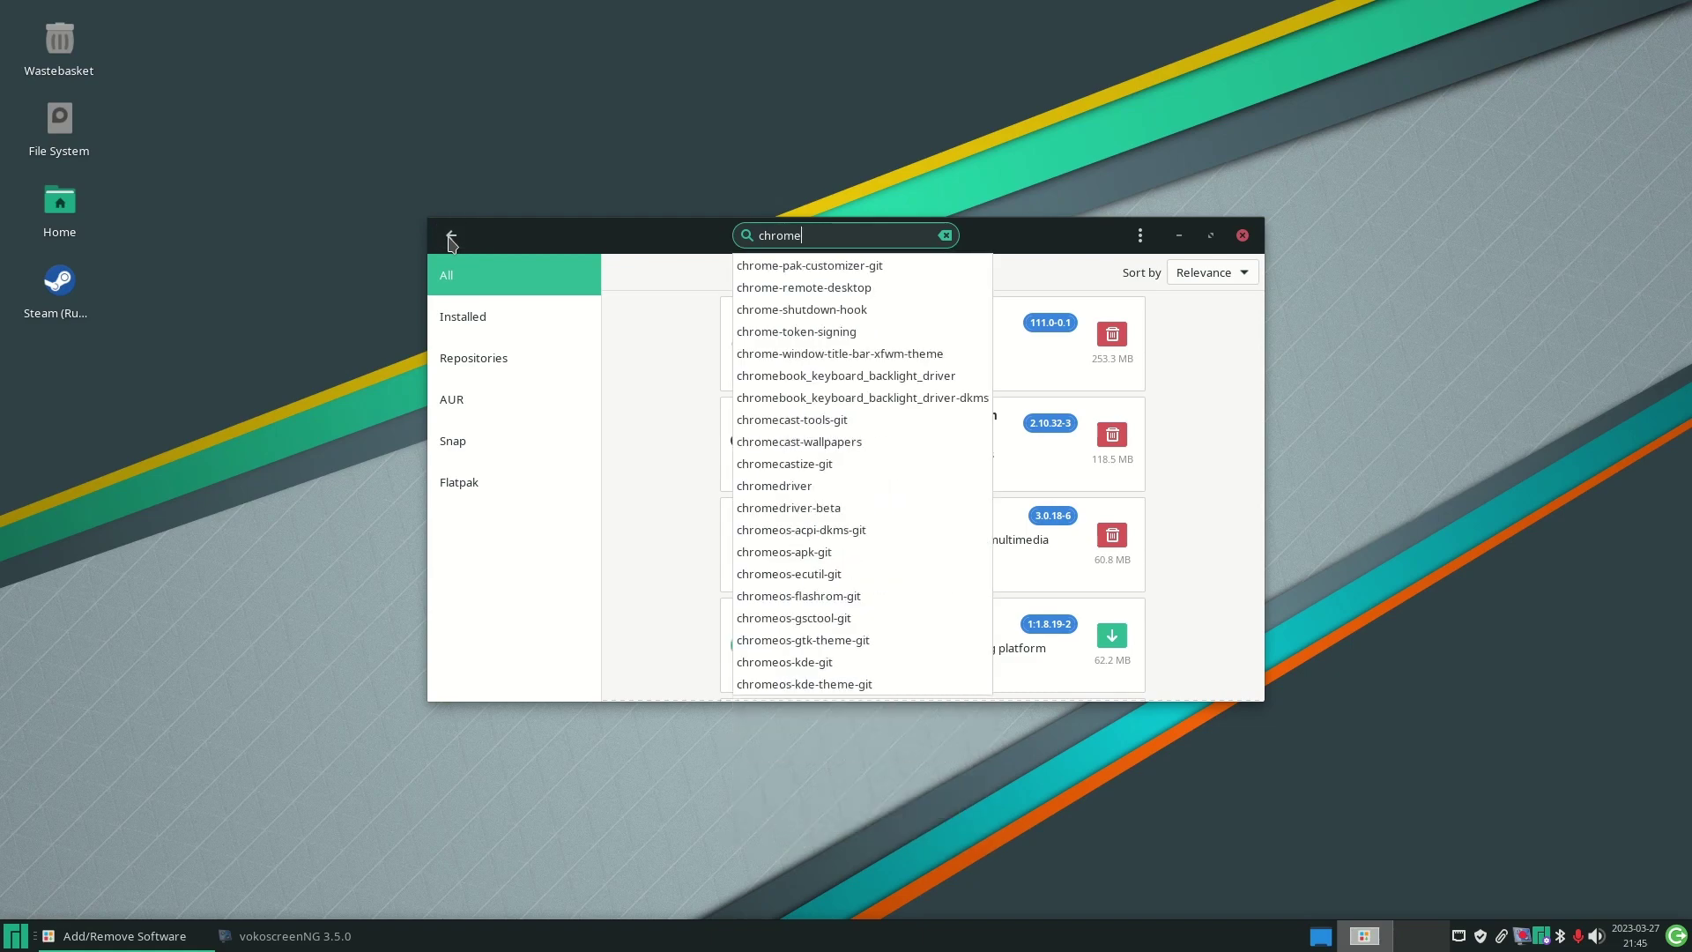
key("Return")
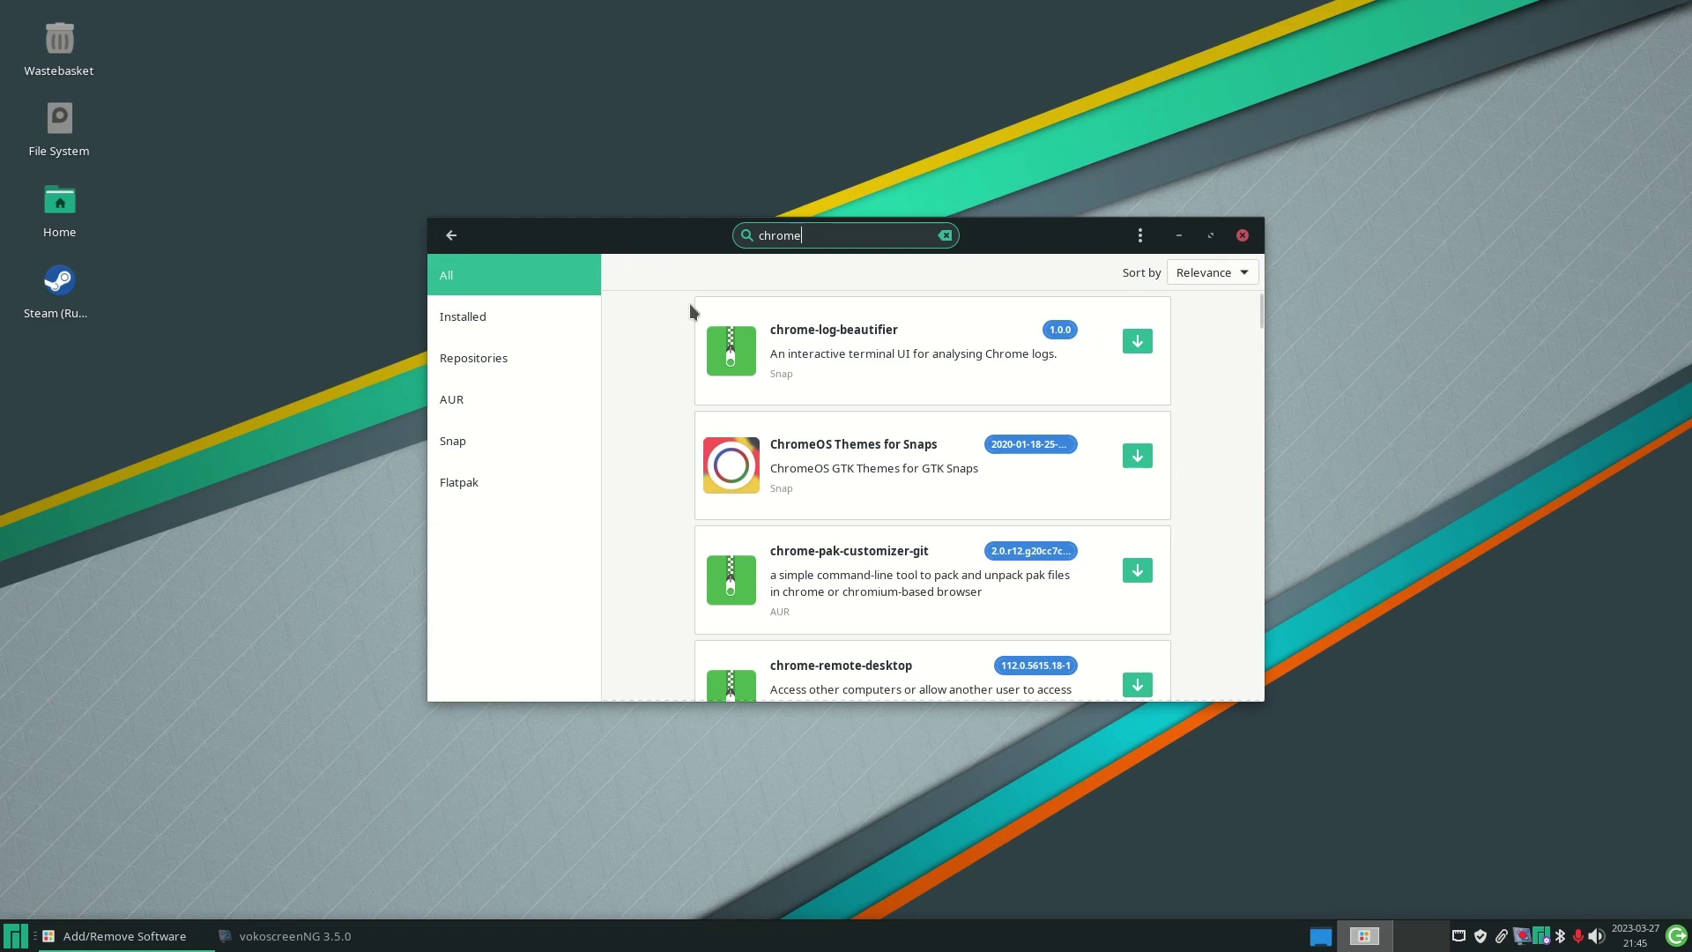
left_click(498, 486)
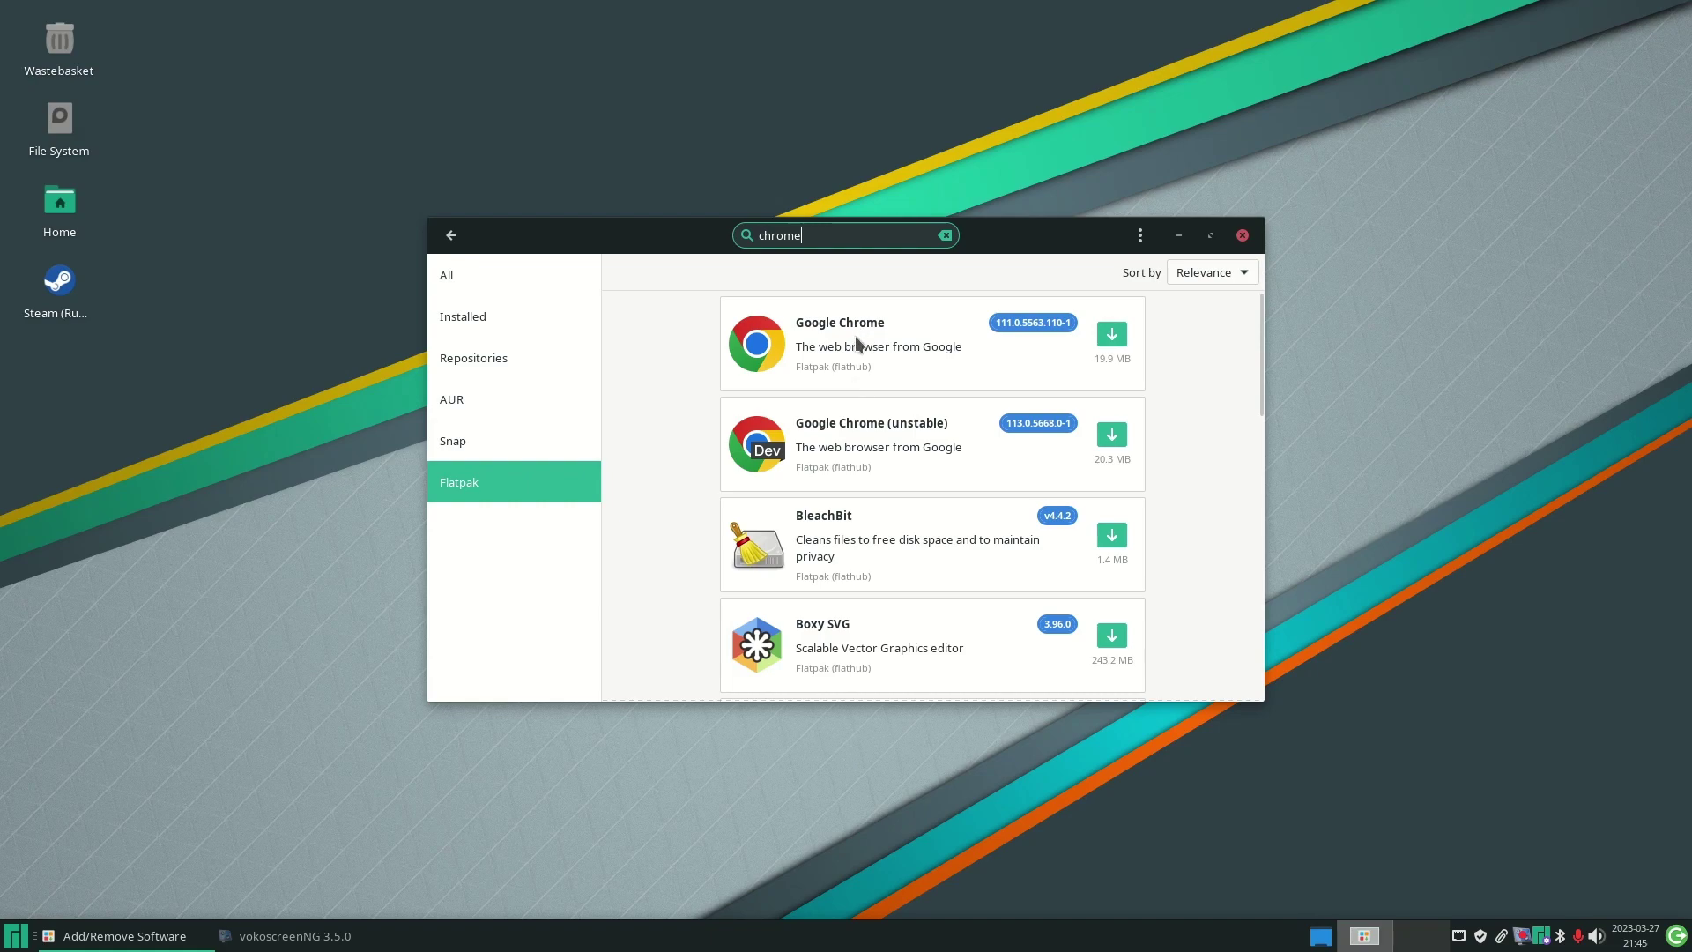
left_click(973, 356)
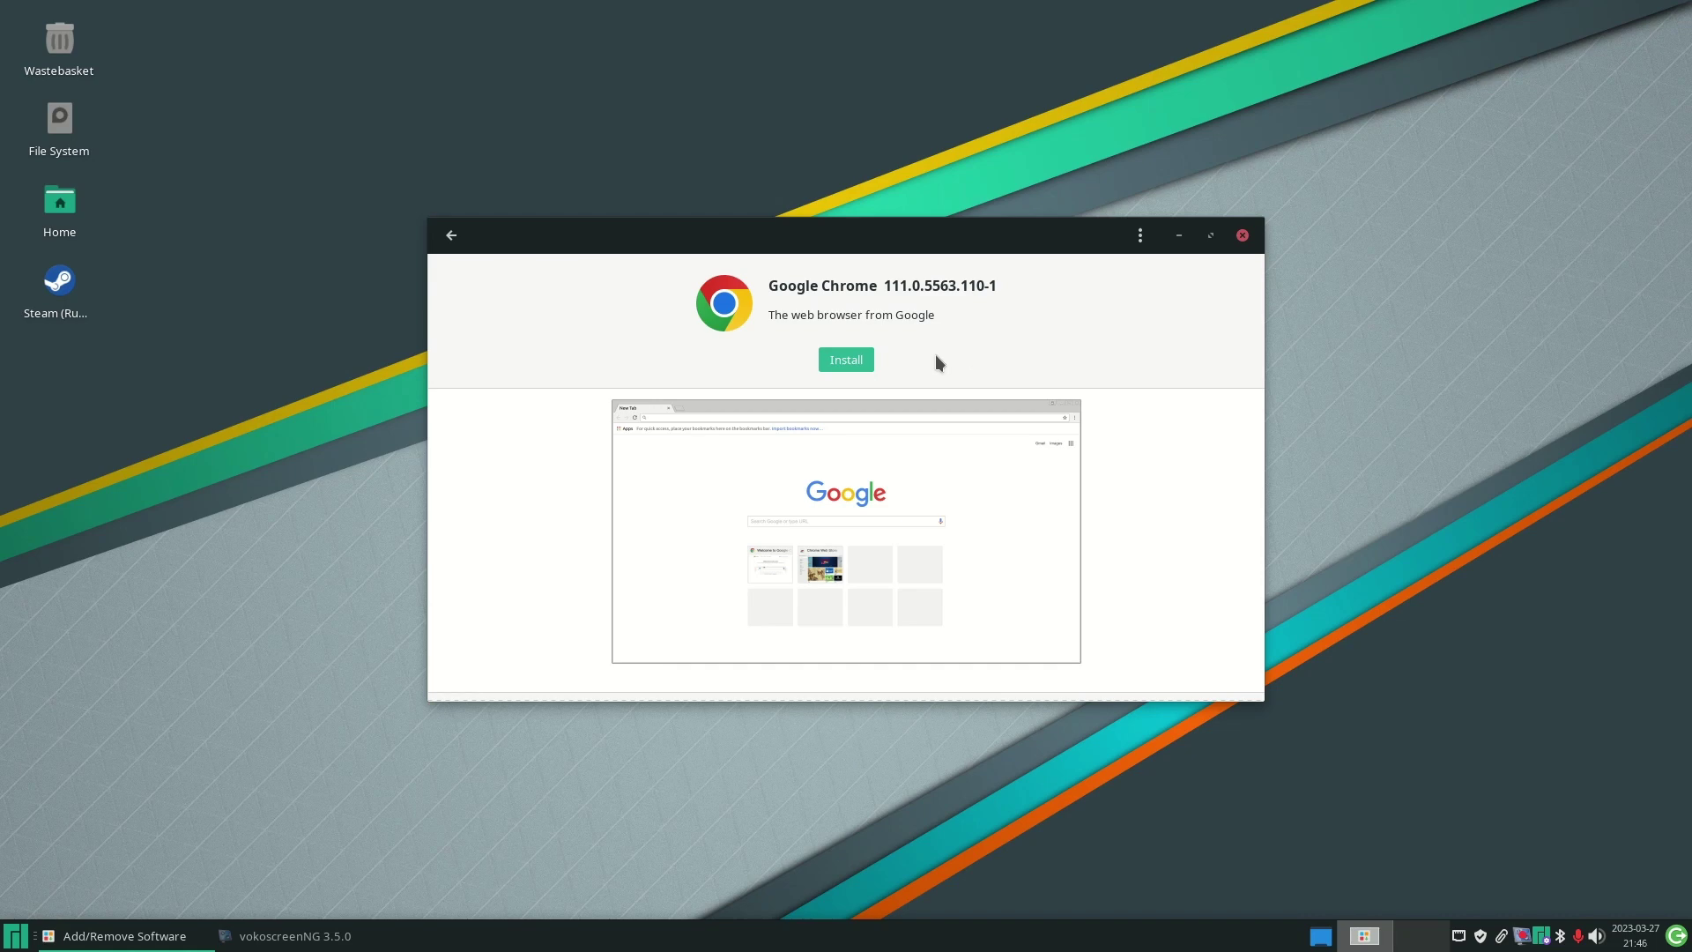
- Install the Google Chrome Flatpak (100.6 MB), authorizing with the account password
left_click(851, 364)
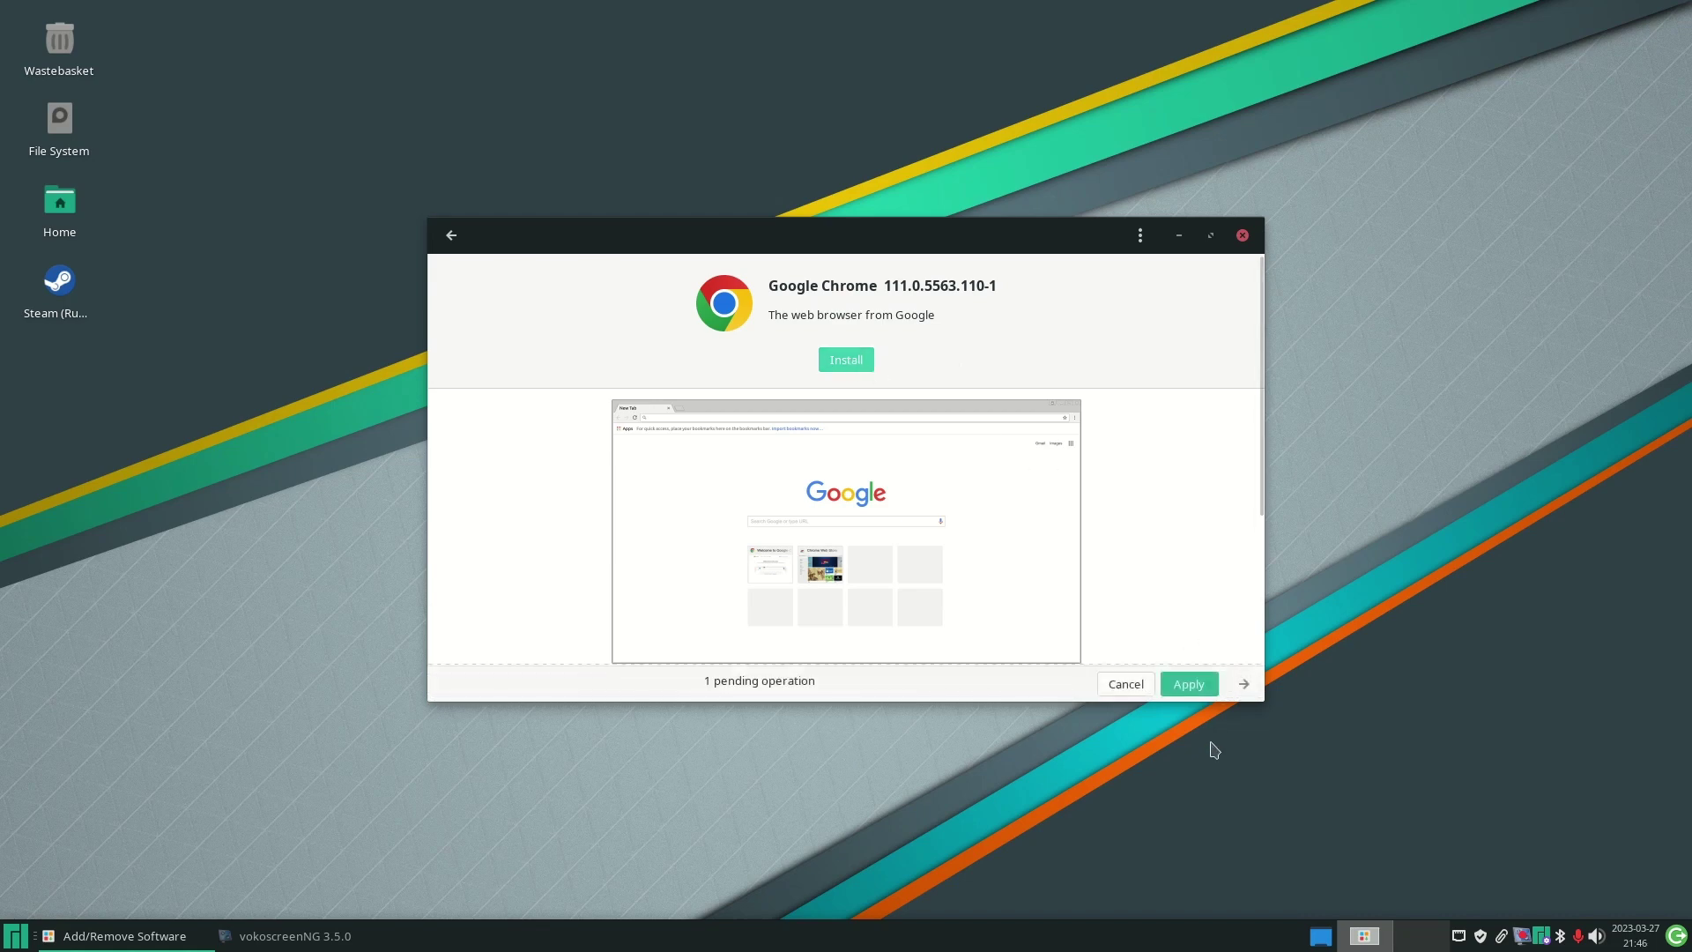
left_click(1181, 686)
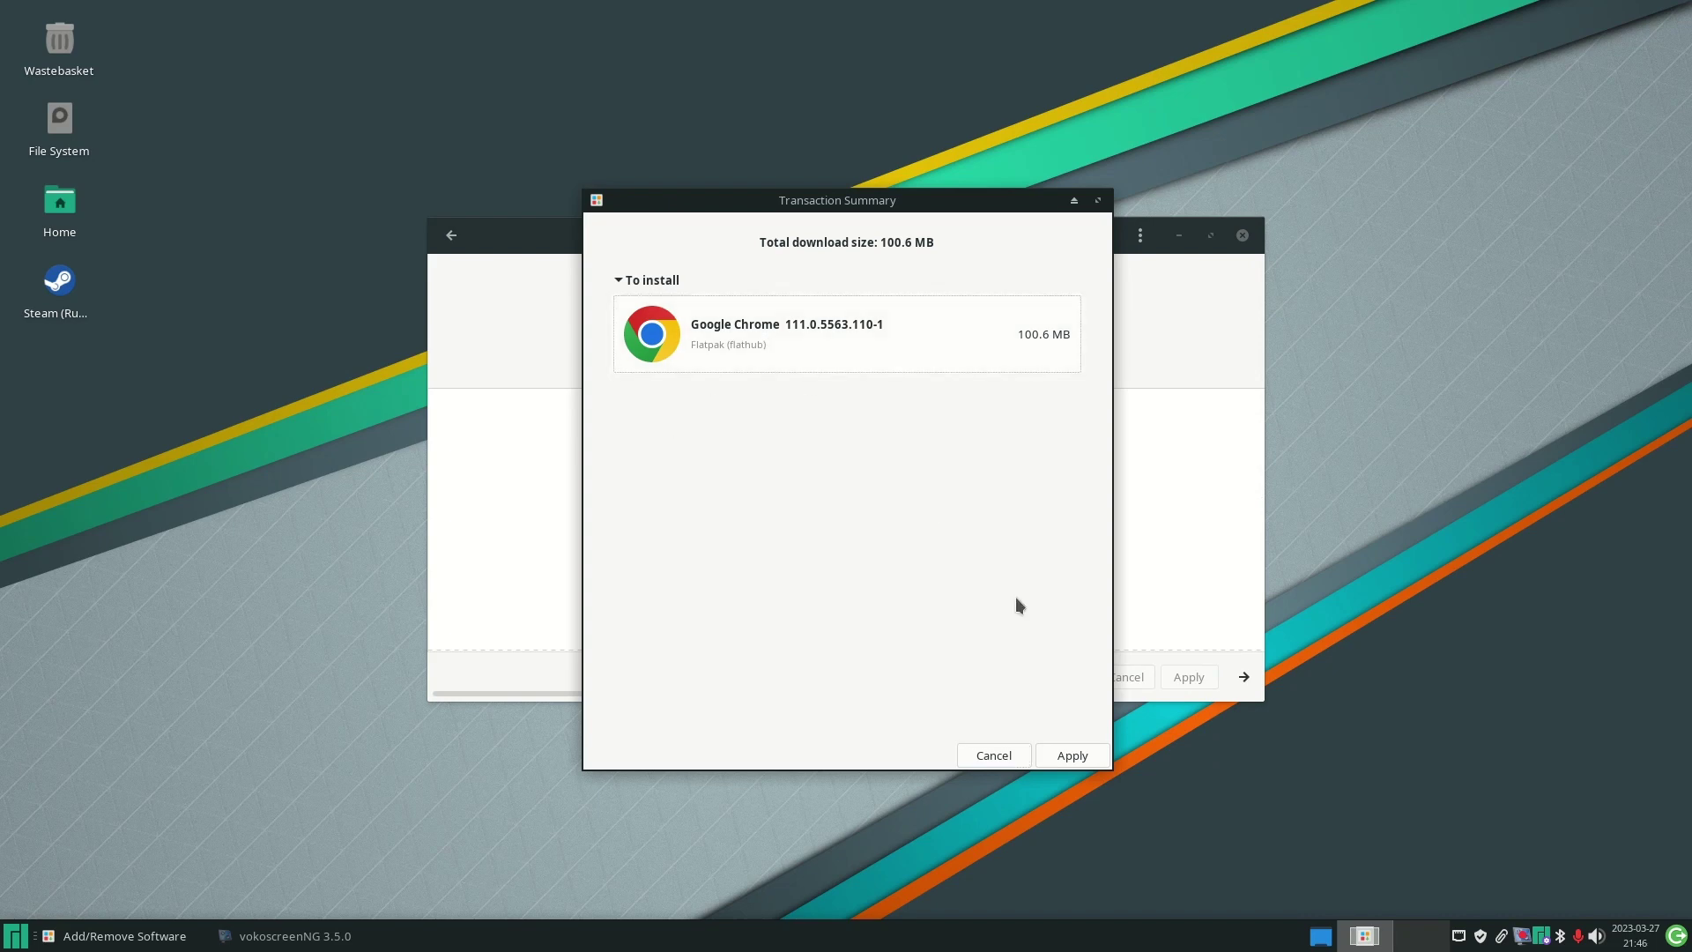
left_click(1075, 754)
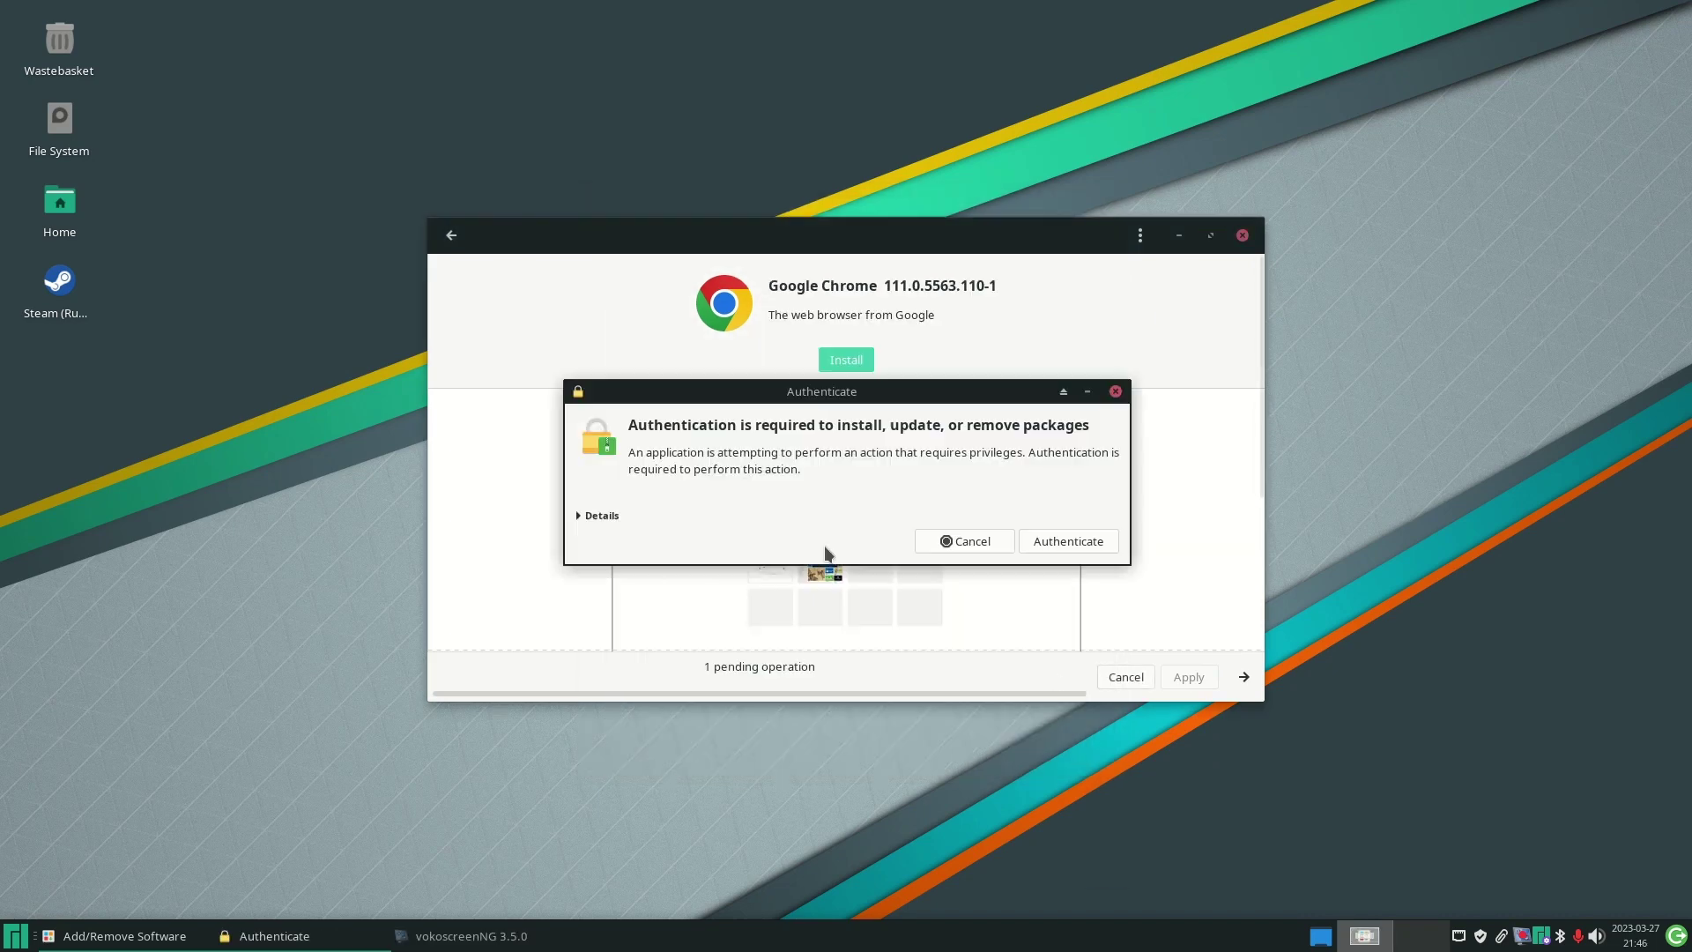
type("********")
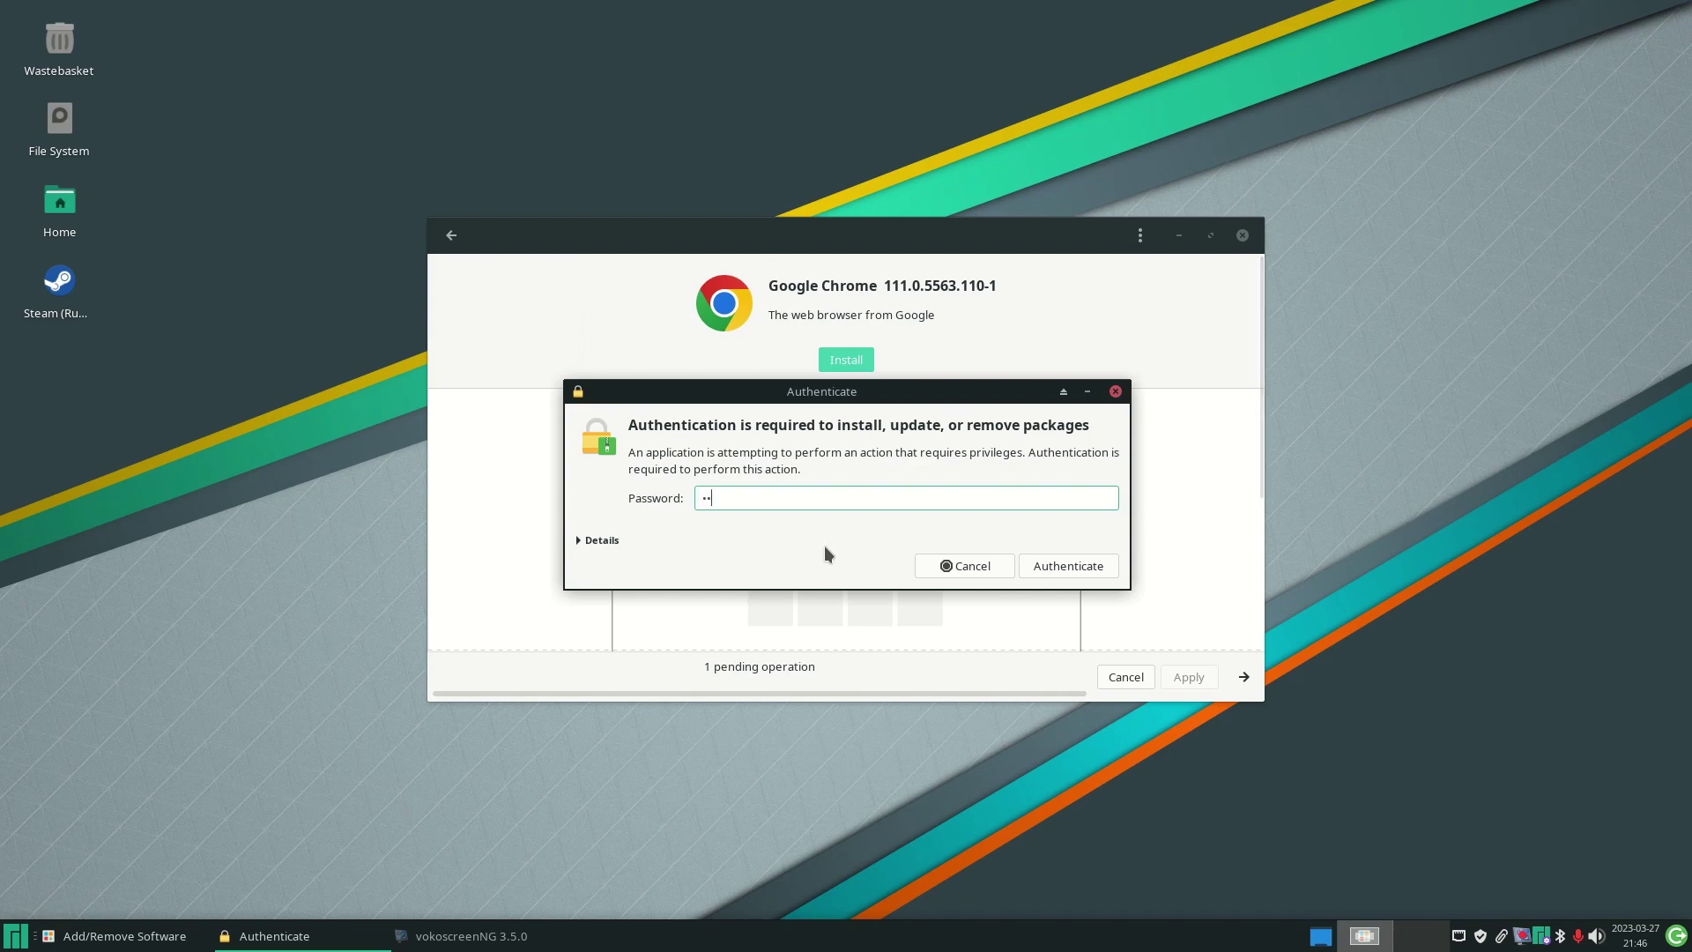
type("**")
key("Return")
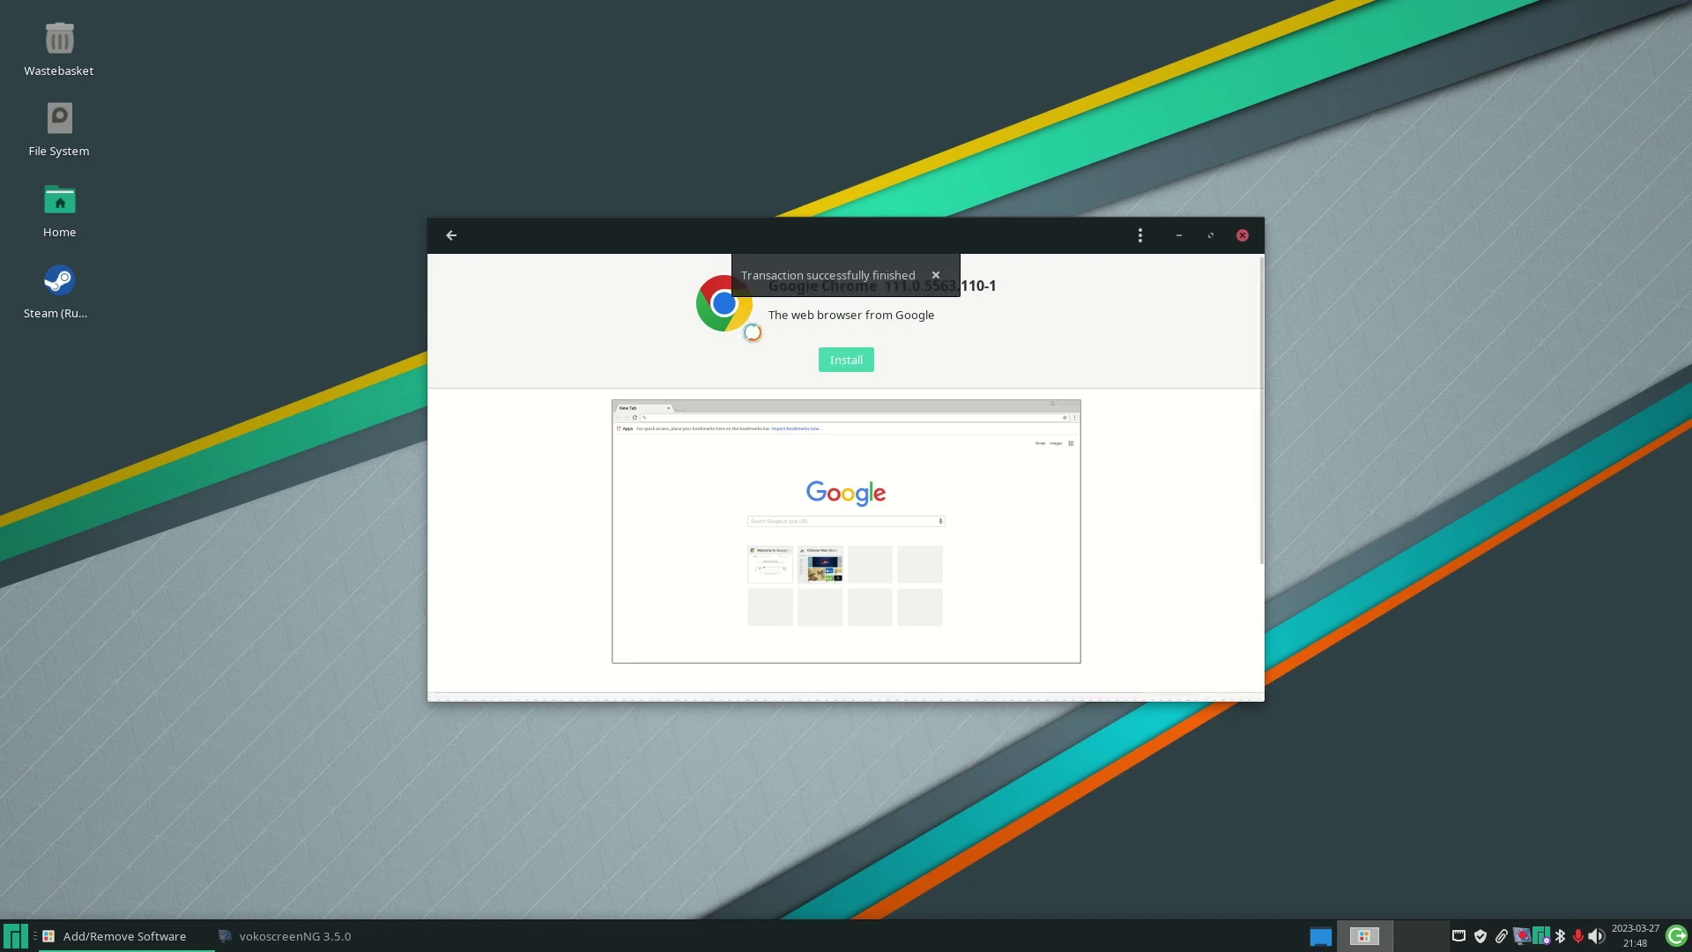
- Launch Google Chrome from the Whisker Menu's Internet category
left_click(15, 936)
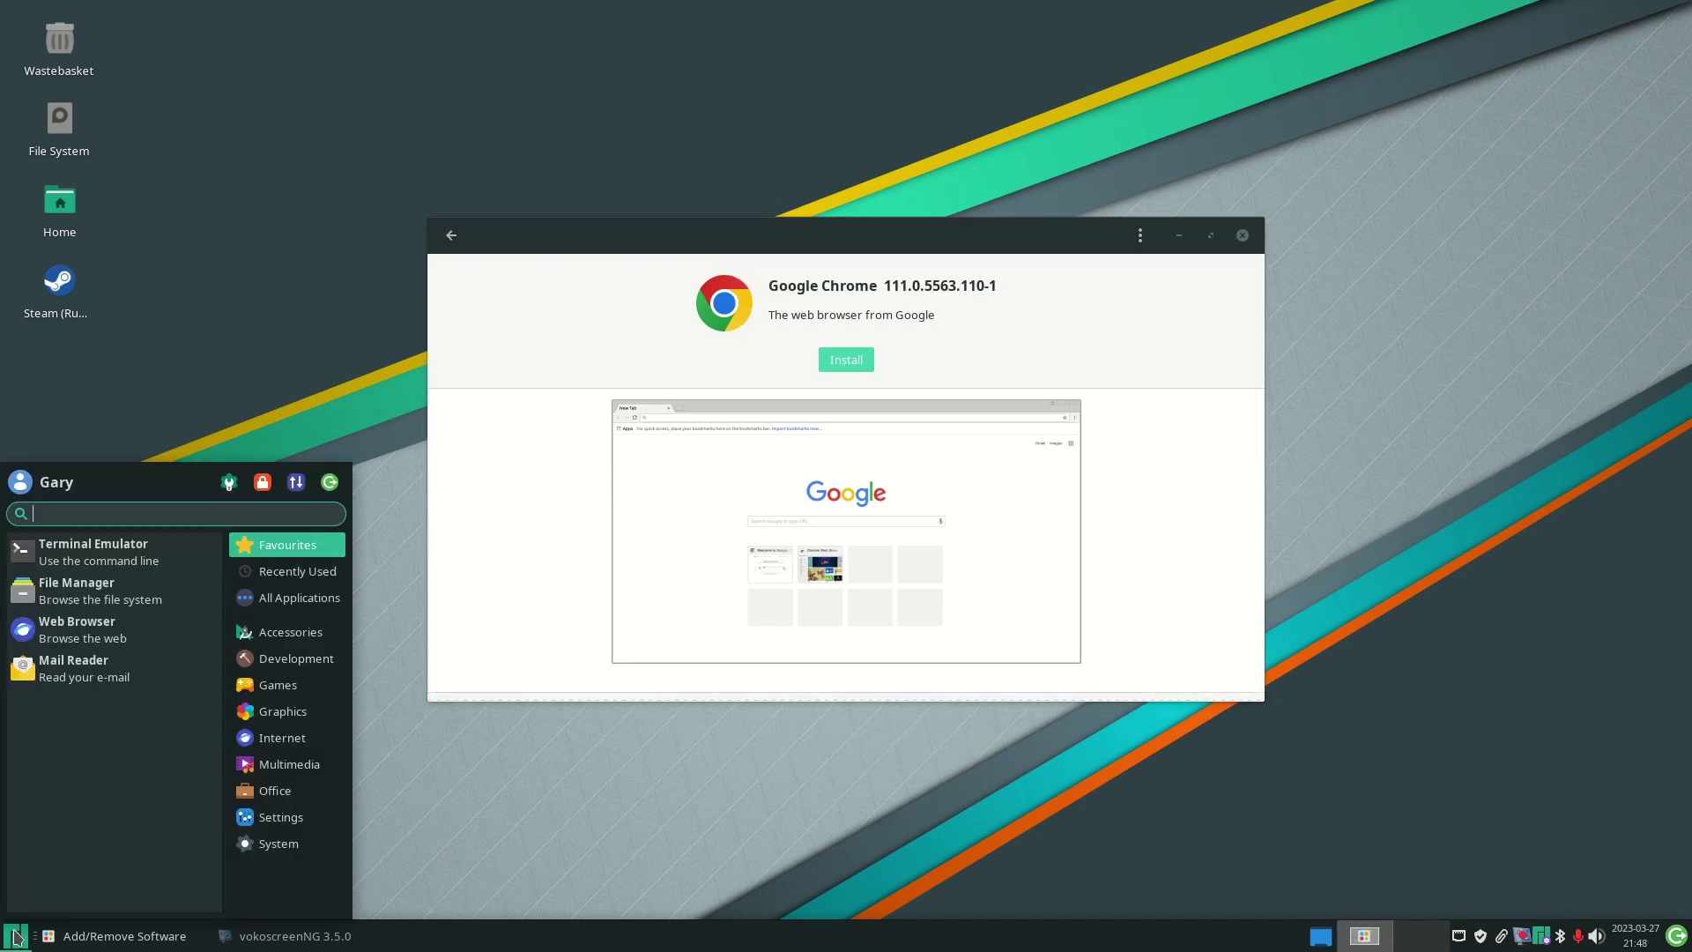
left_click(289, 749)
left_click(111, 679)
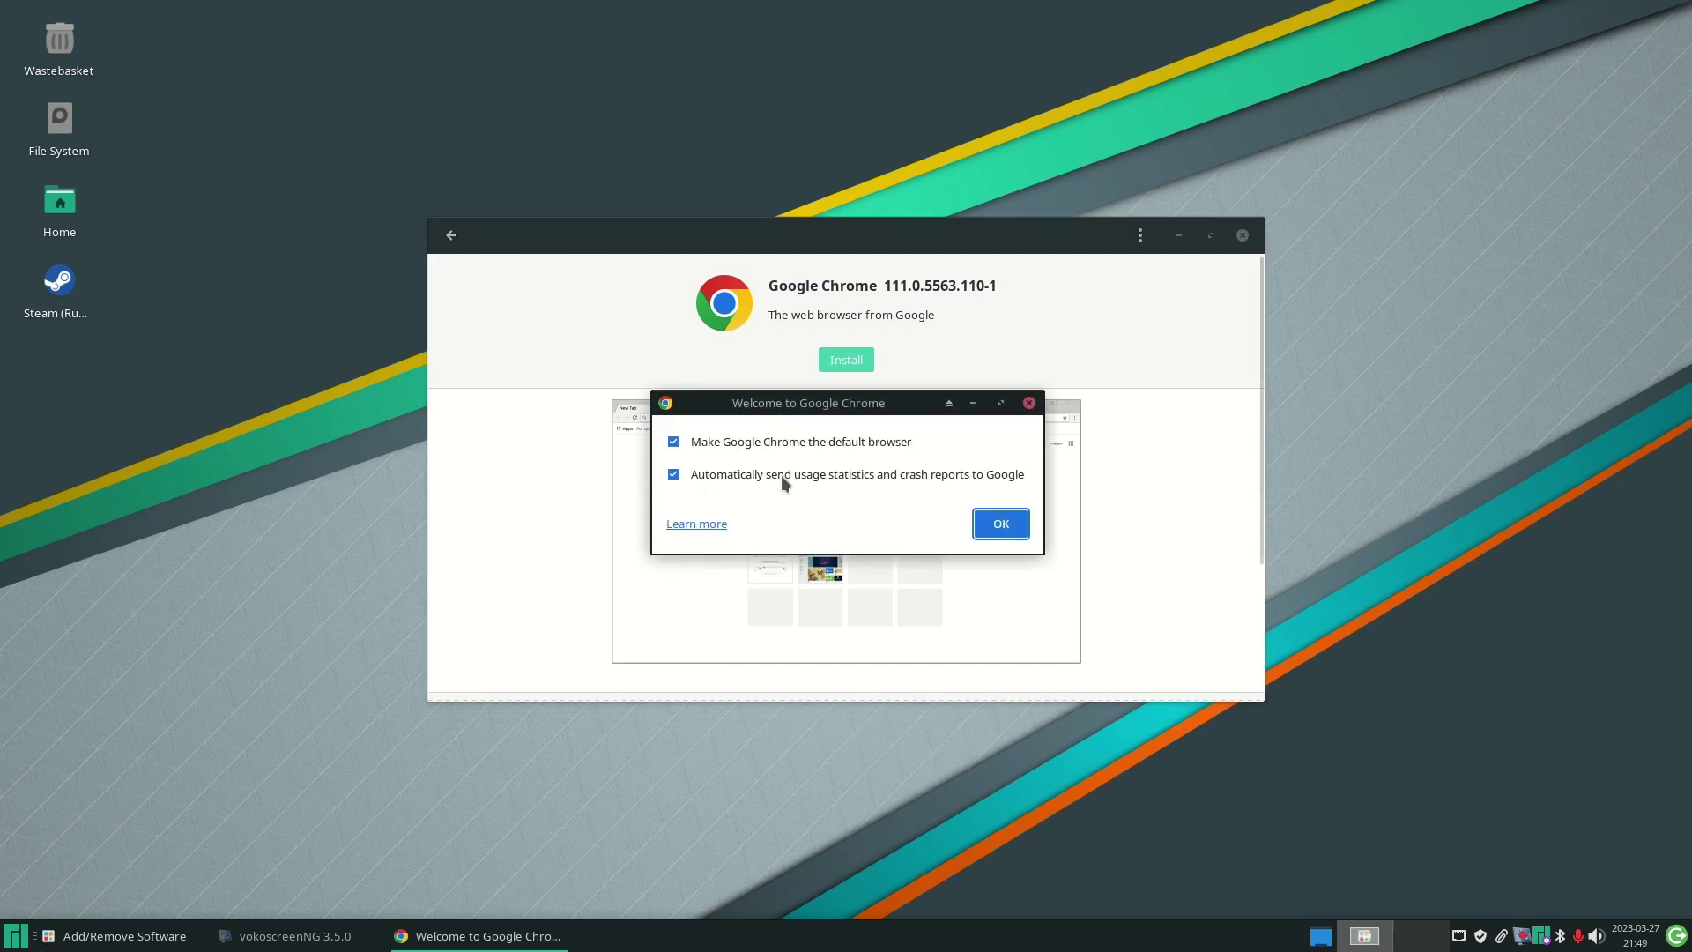
- Decline usage statistics and crash reports on Chrome's welcome prompt, then maximize the window
left_click(781, 475)
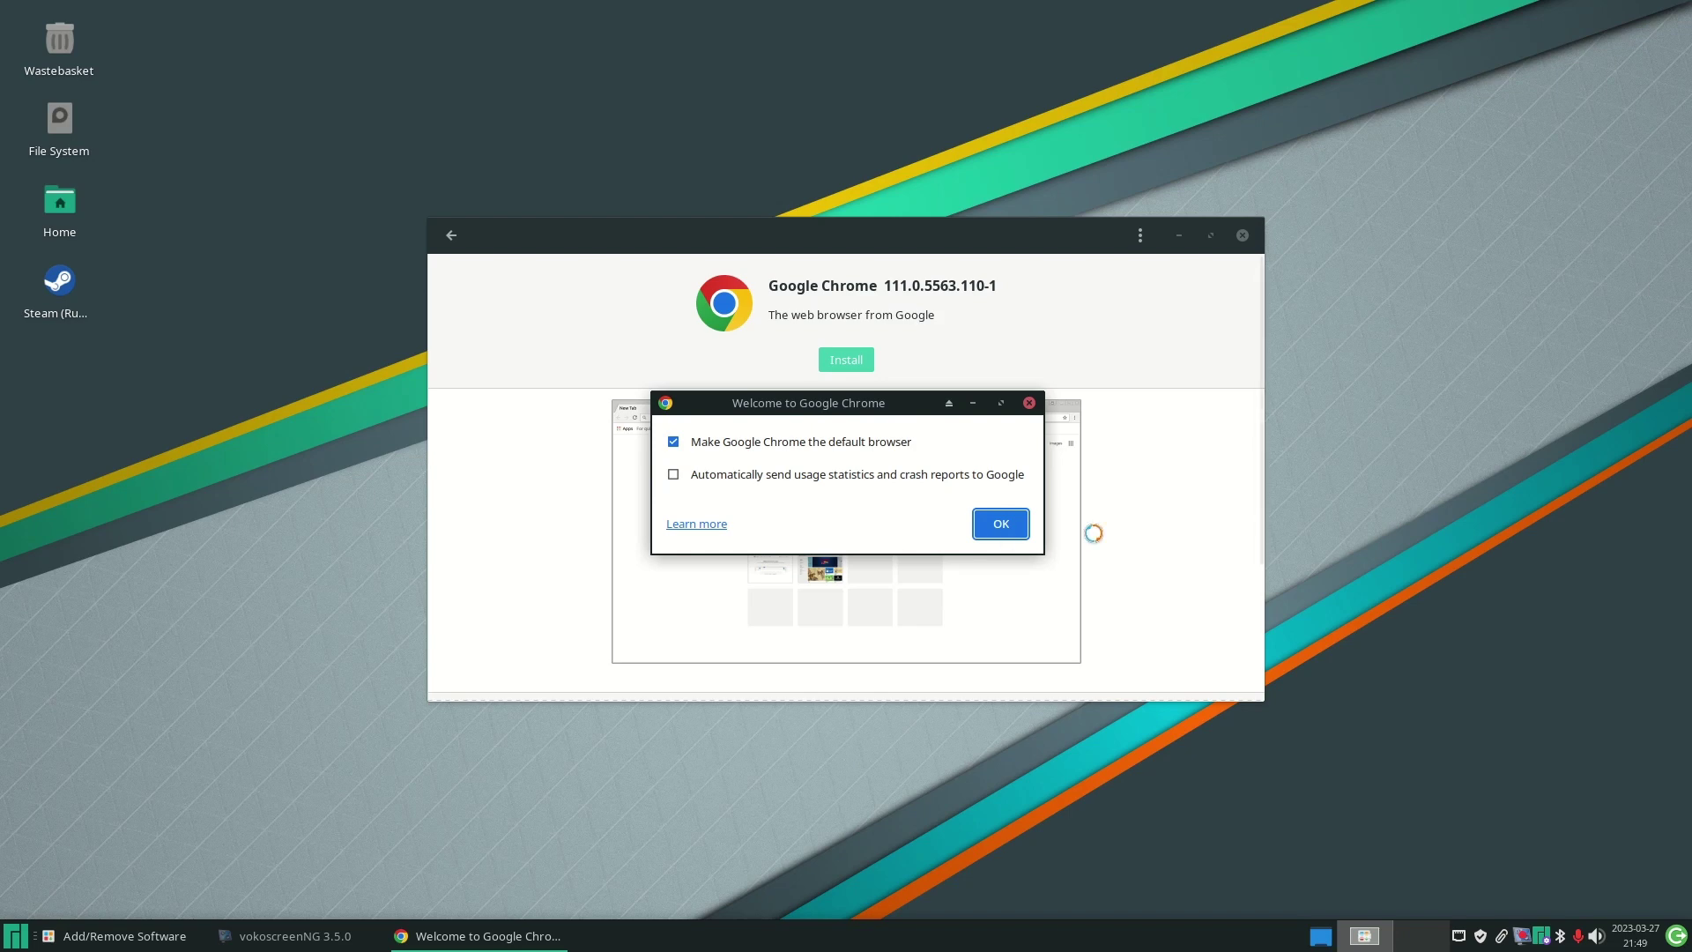
left_click(1001, 525)
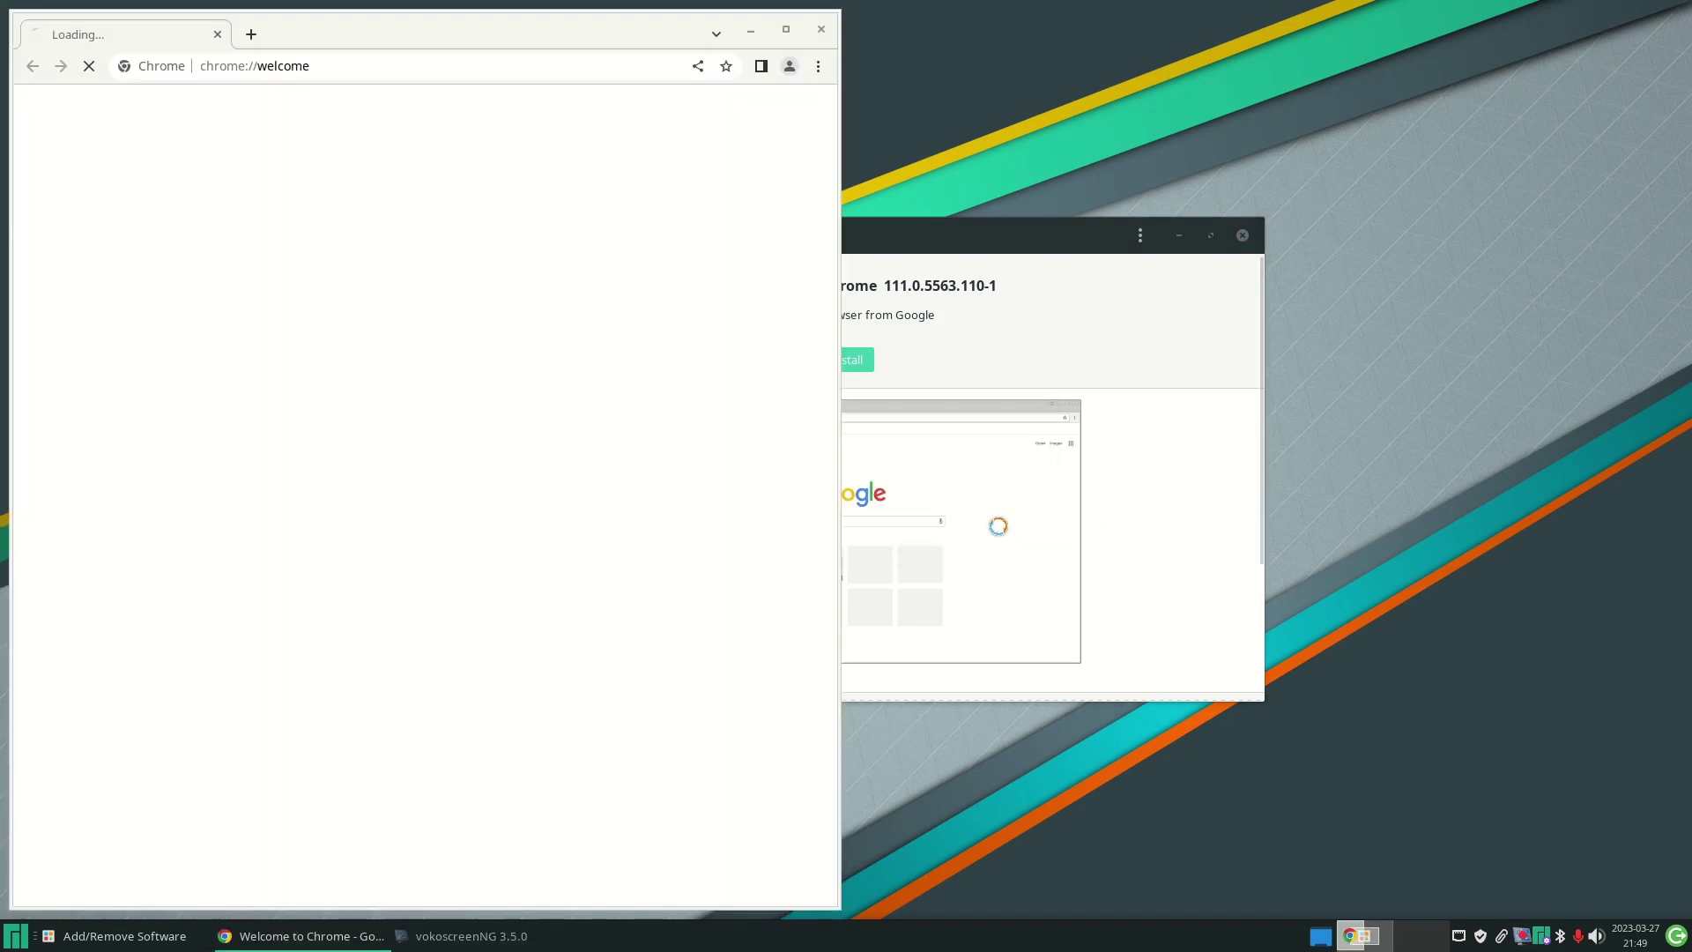
left_click(786, 29)
- Search Google for 'youtube', accept cookies, and open the YouTube site from the results
left_click(745, 50)
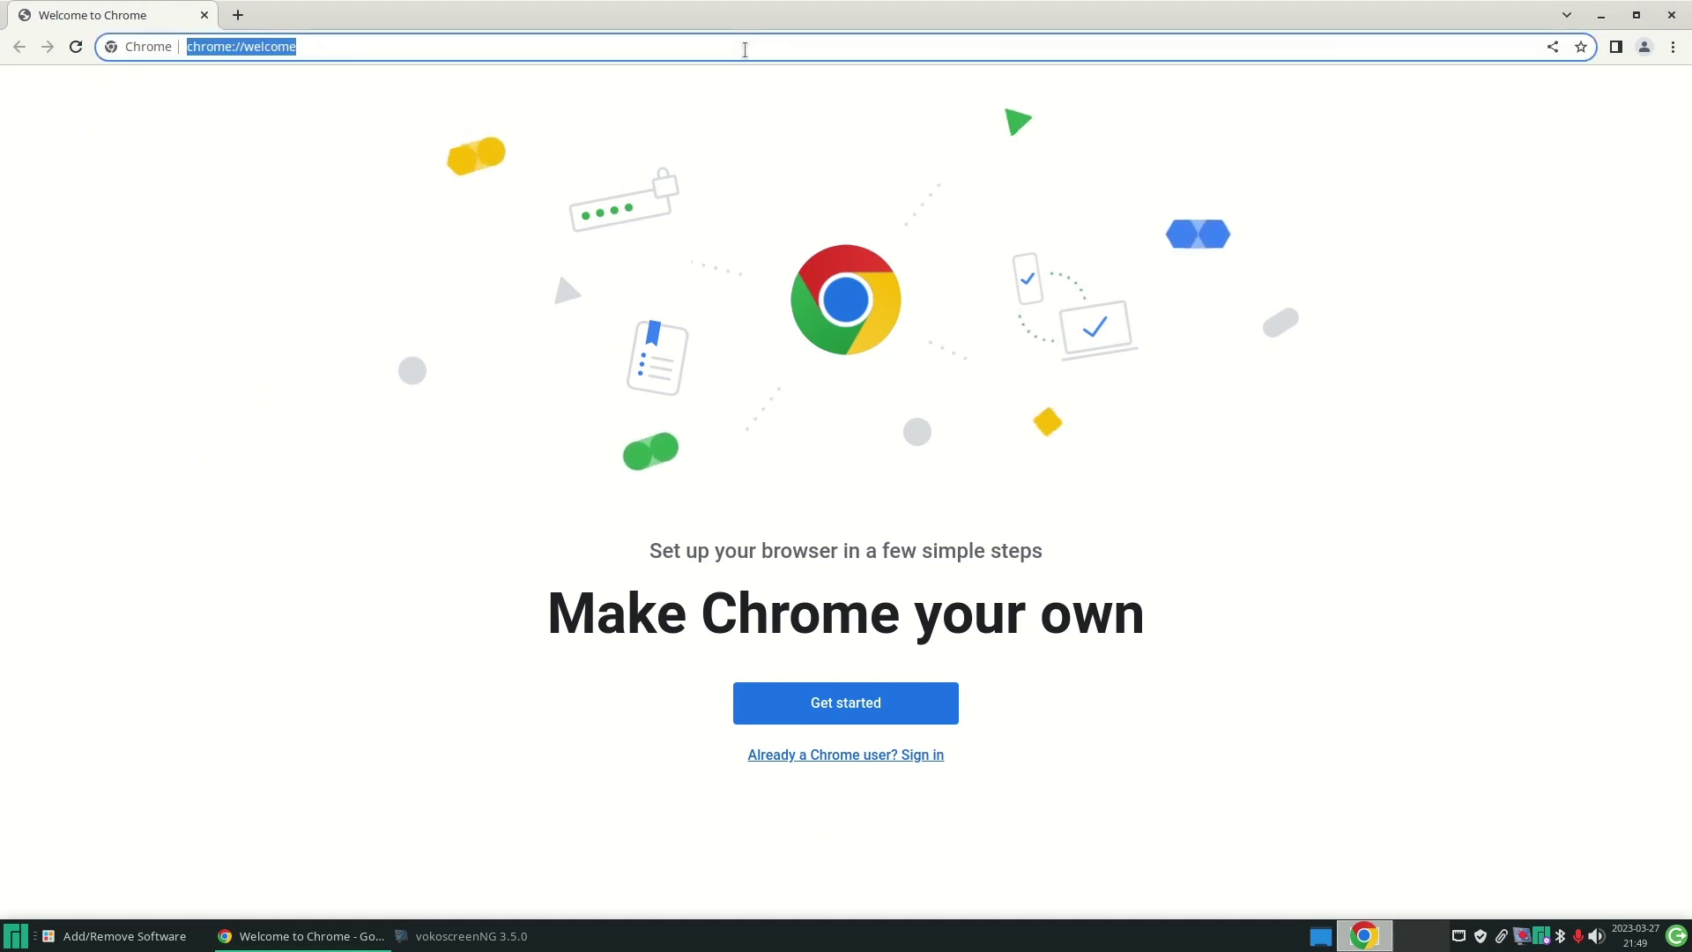
type("yutube")
key("BackSpace")
key("BackSpace")
key("BackSpace")
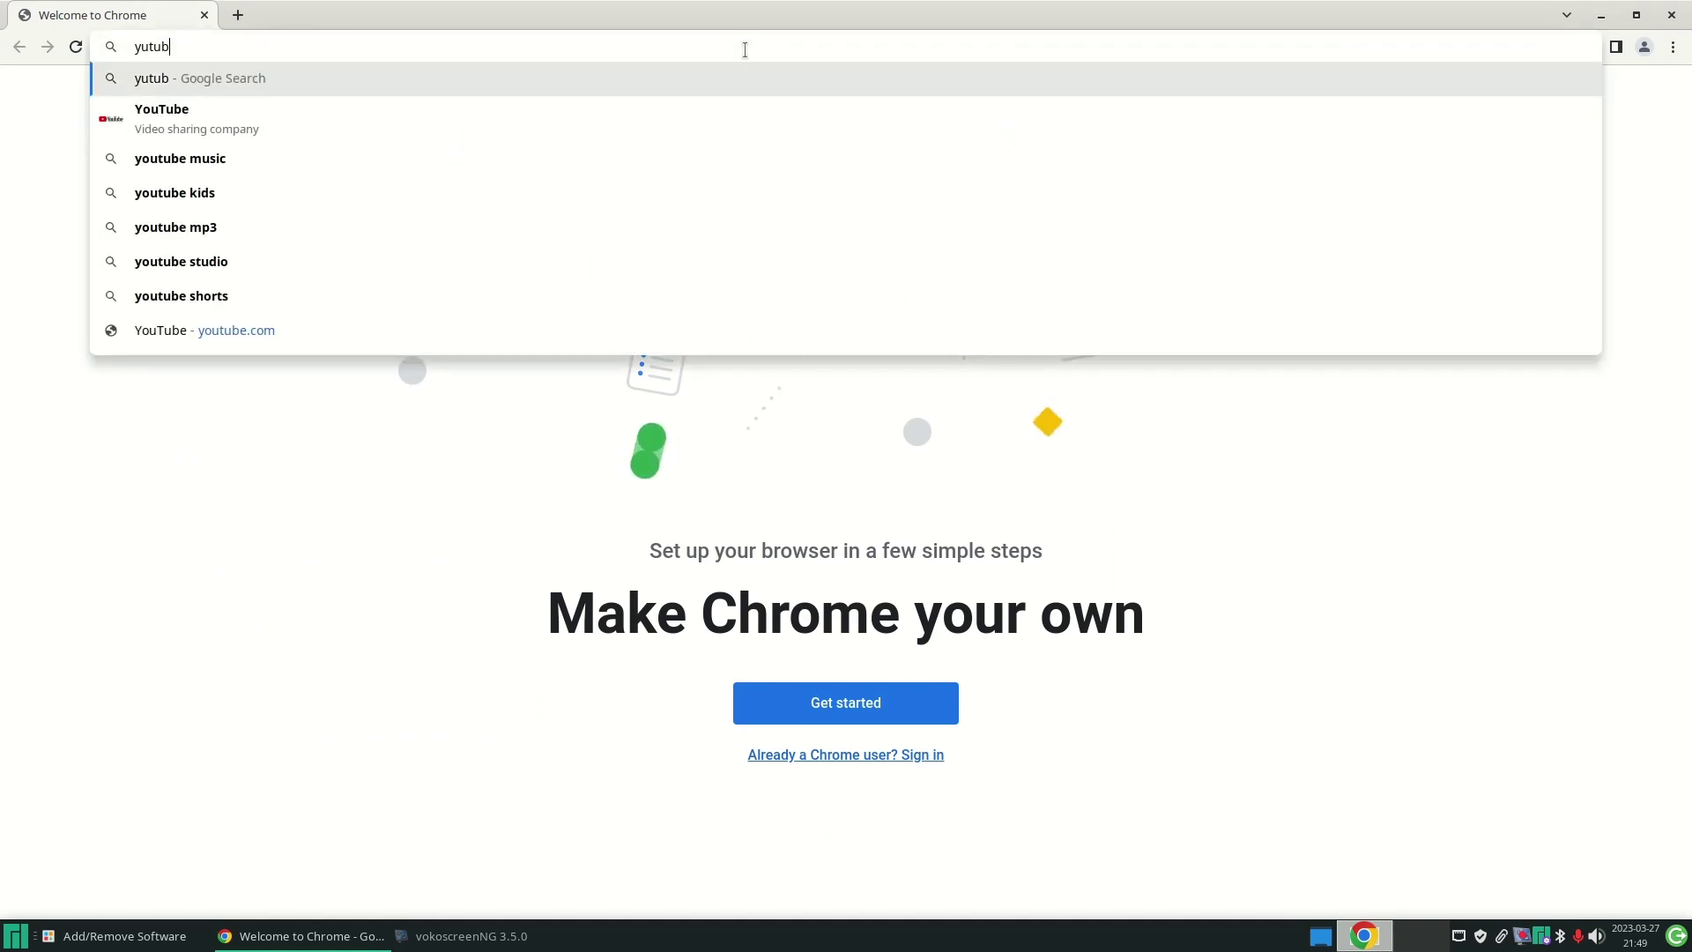
key("BackSpace")
key("BackSpace")
key("BackSpace")
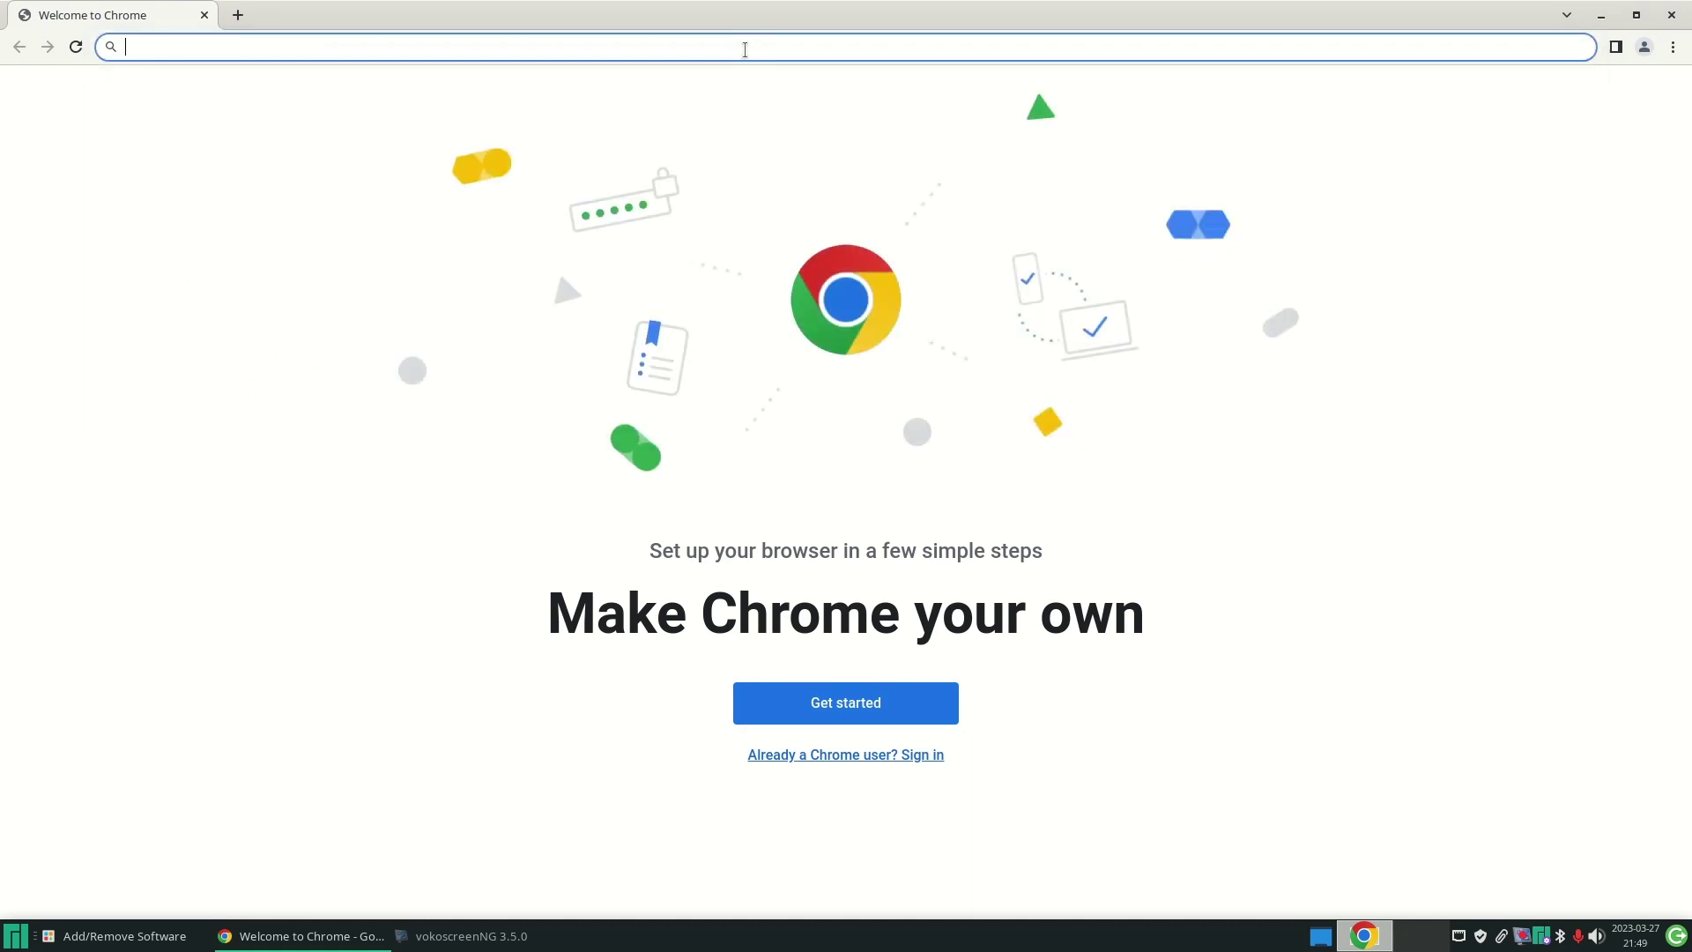
type("youtube")
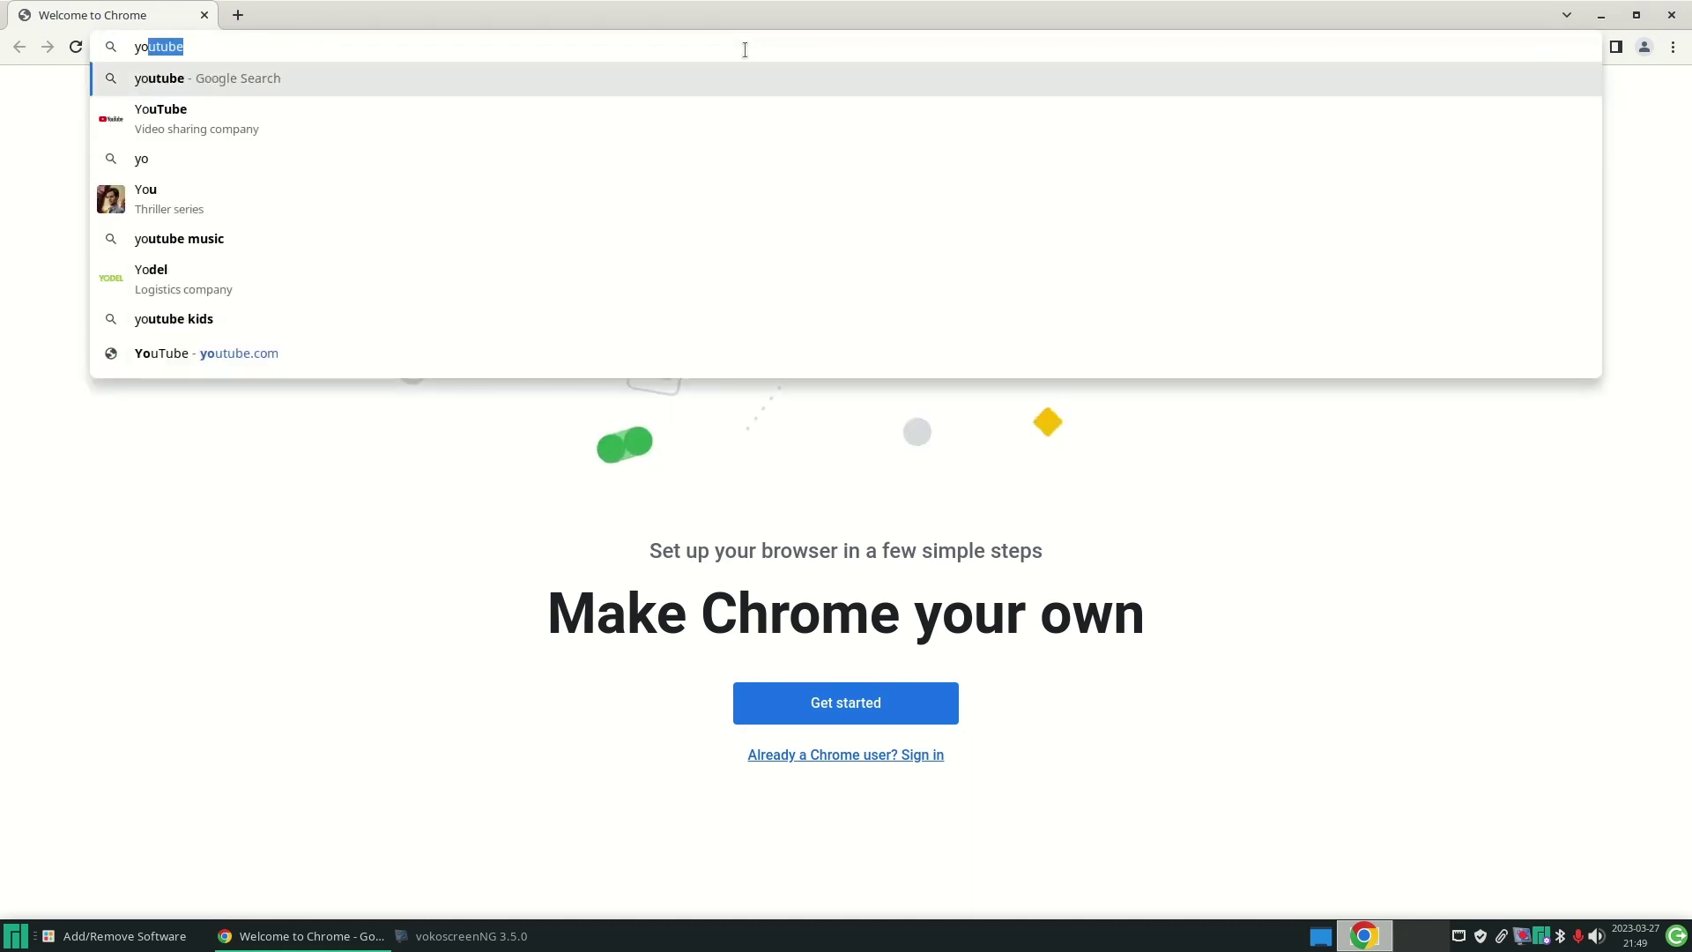
key("Return")
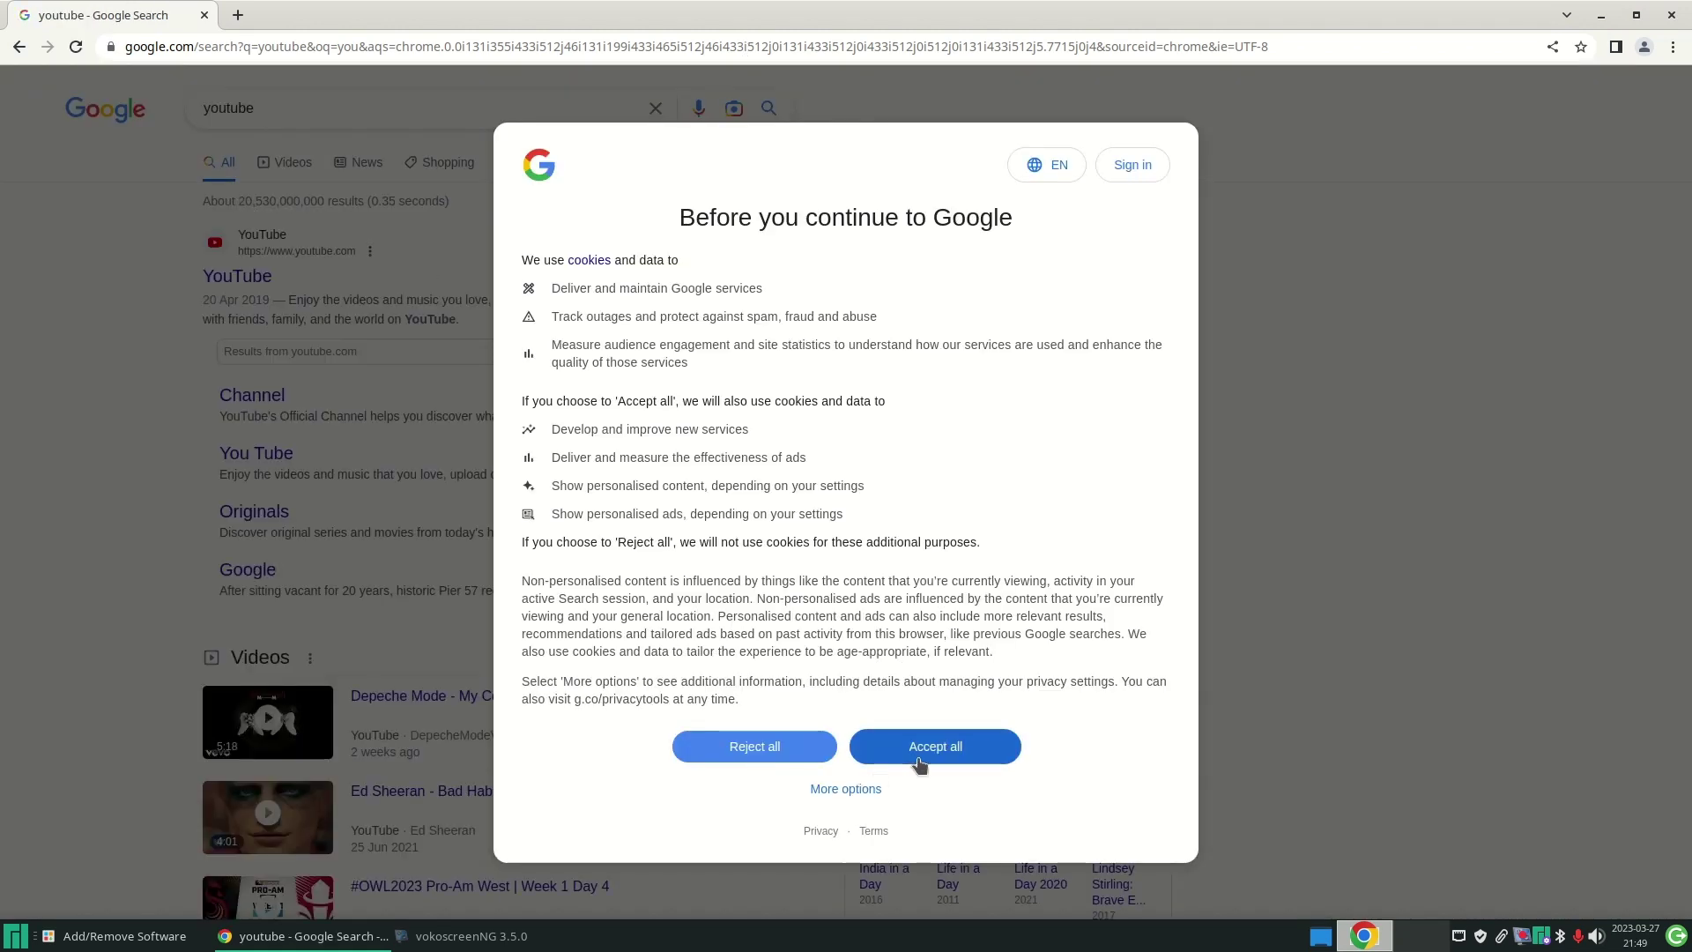
left_click(919, 756)
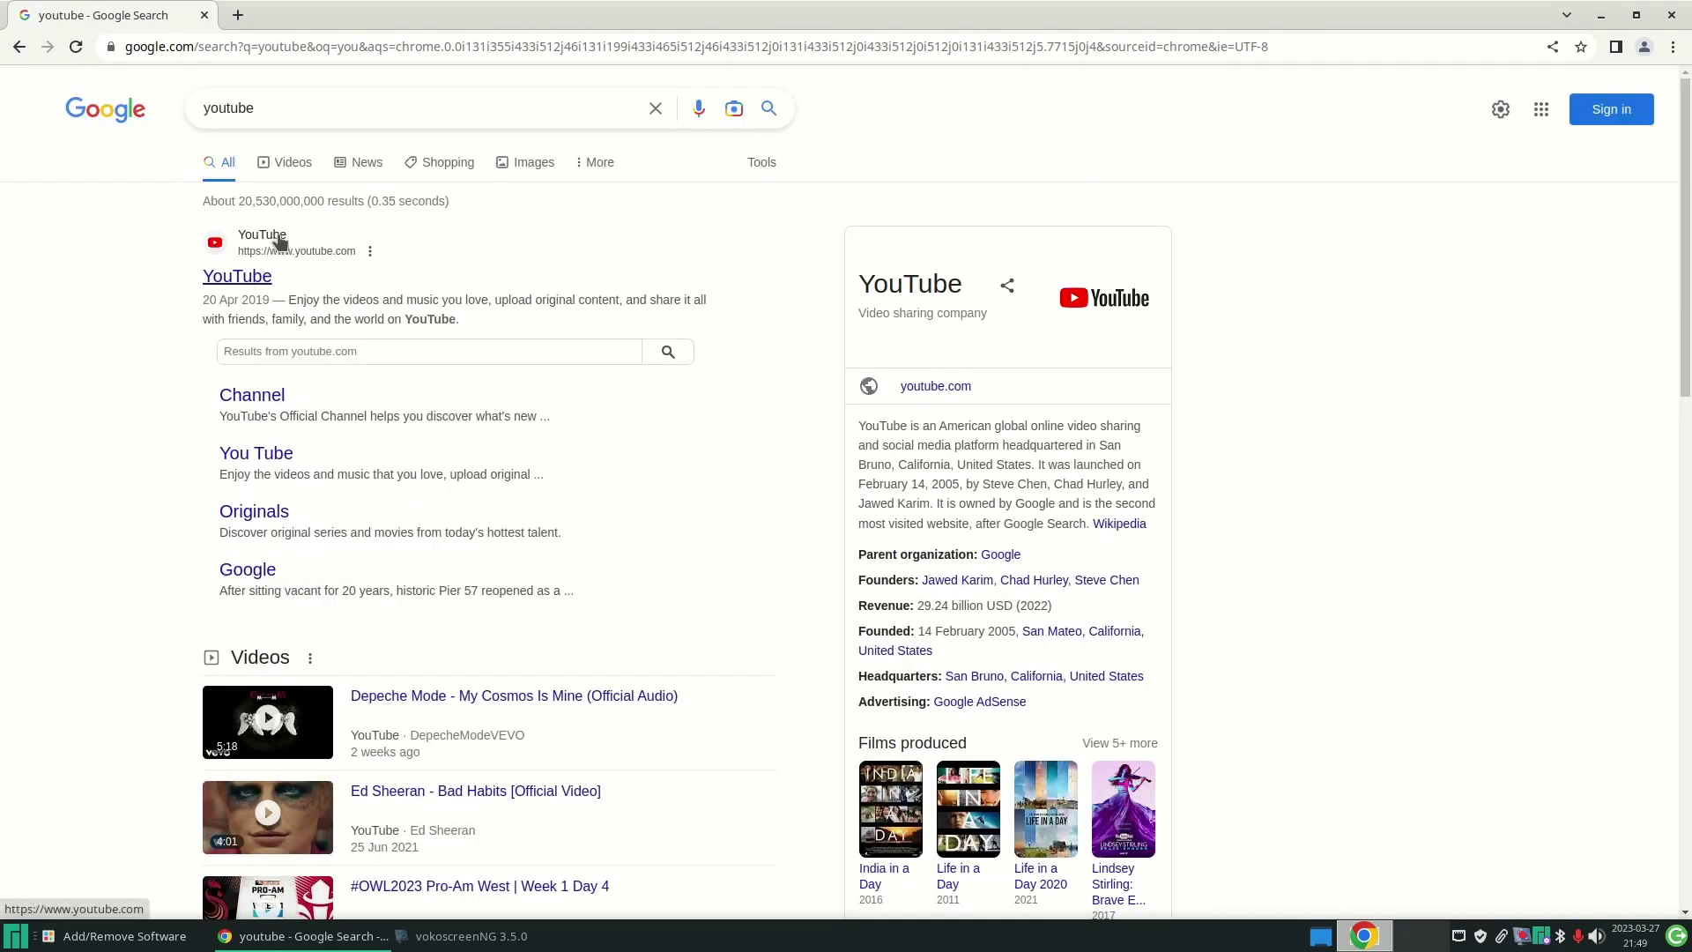
left_click(280, 243)
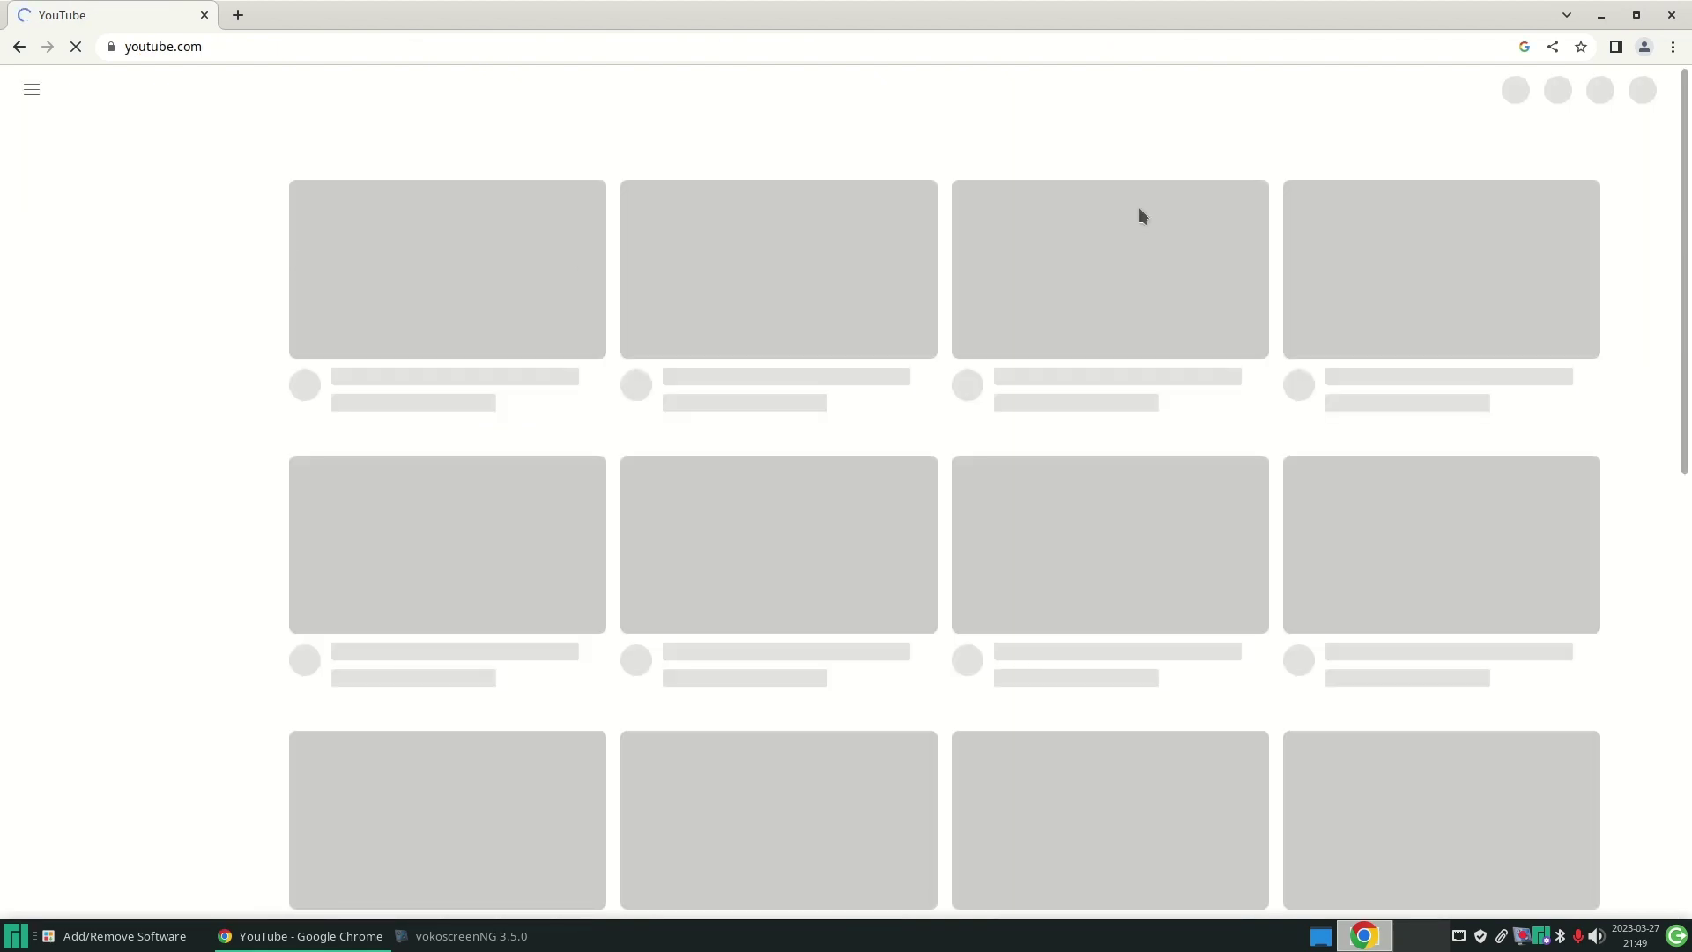
left_click(15, 936)
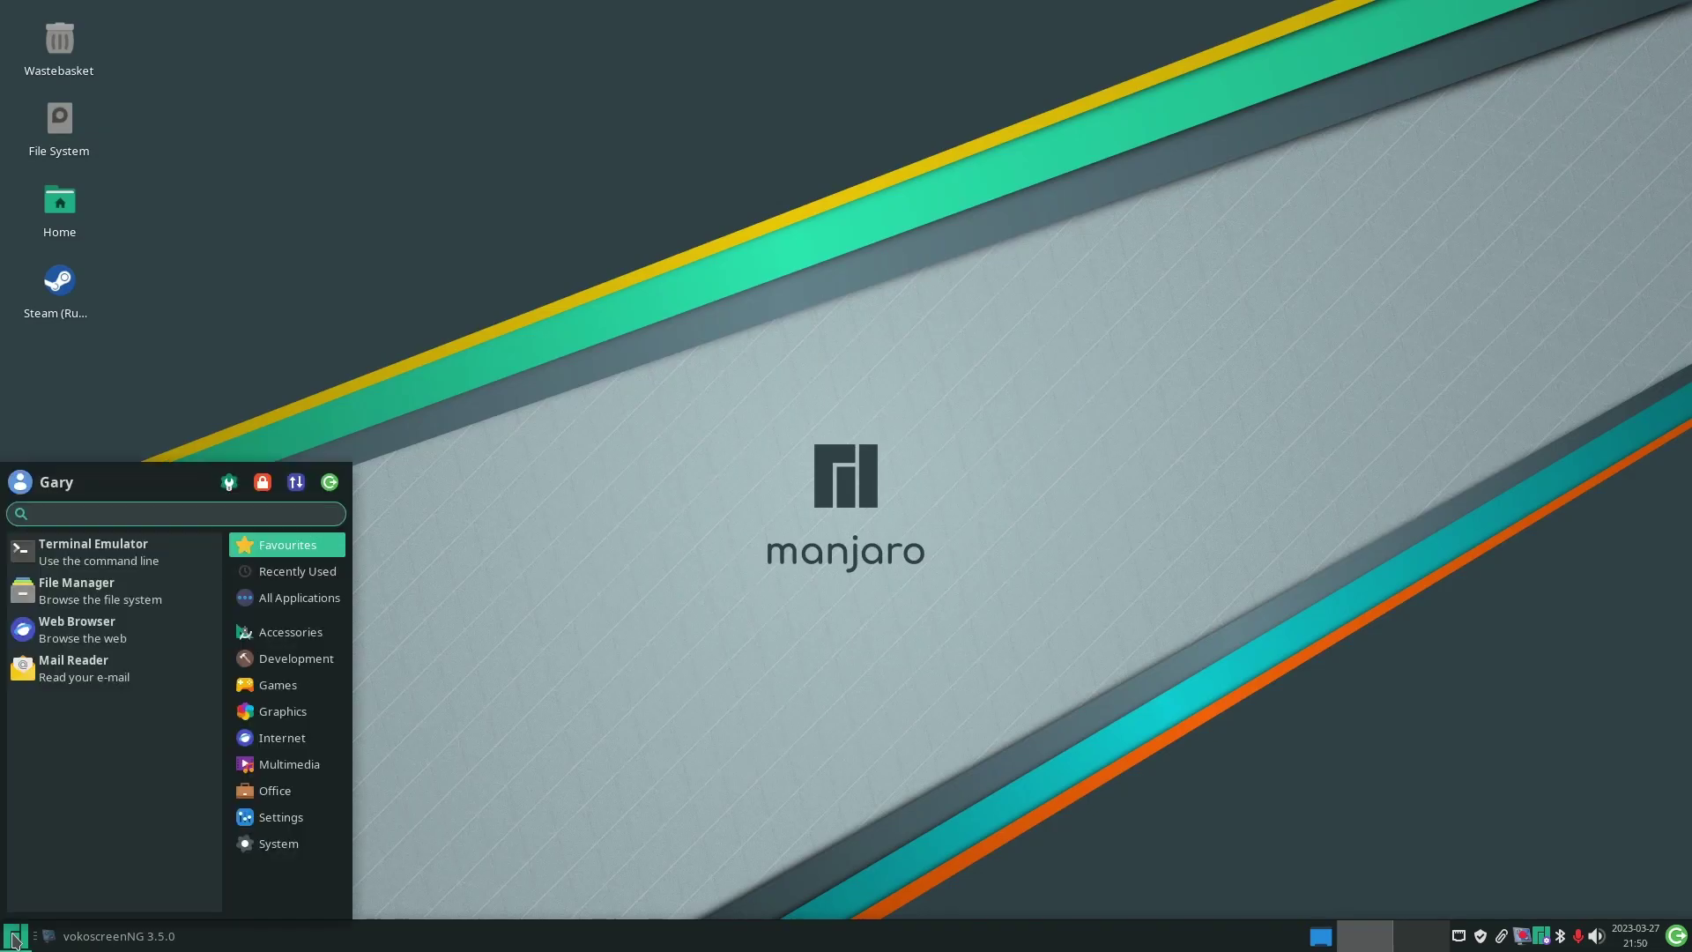
- Open Manage Printing in CUPS, scan for new network printers, and return to Administration
type("prin")
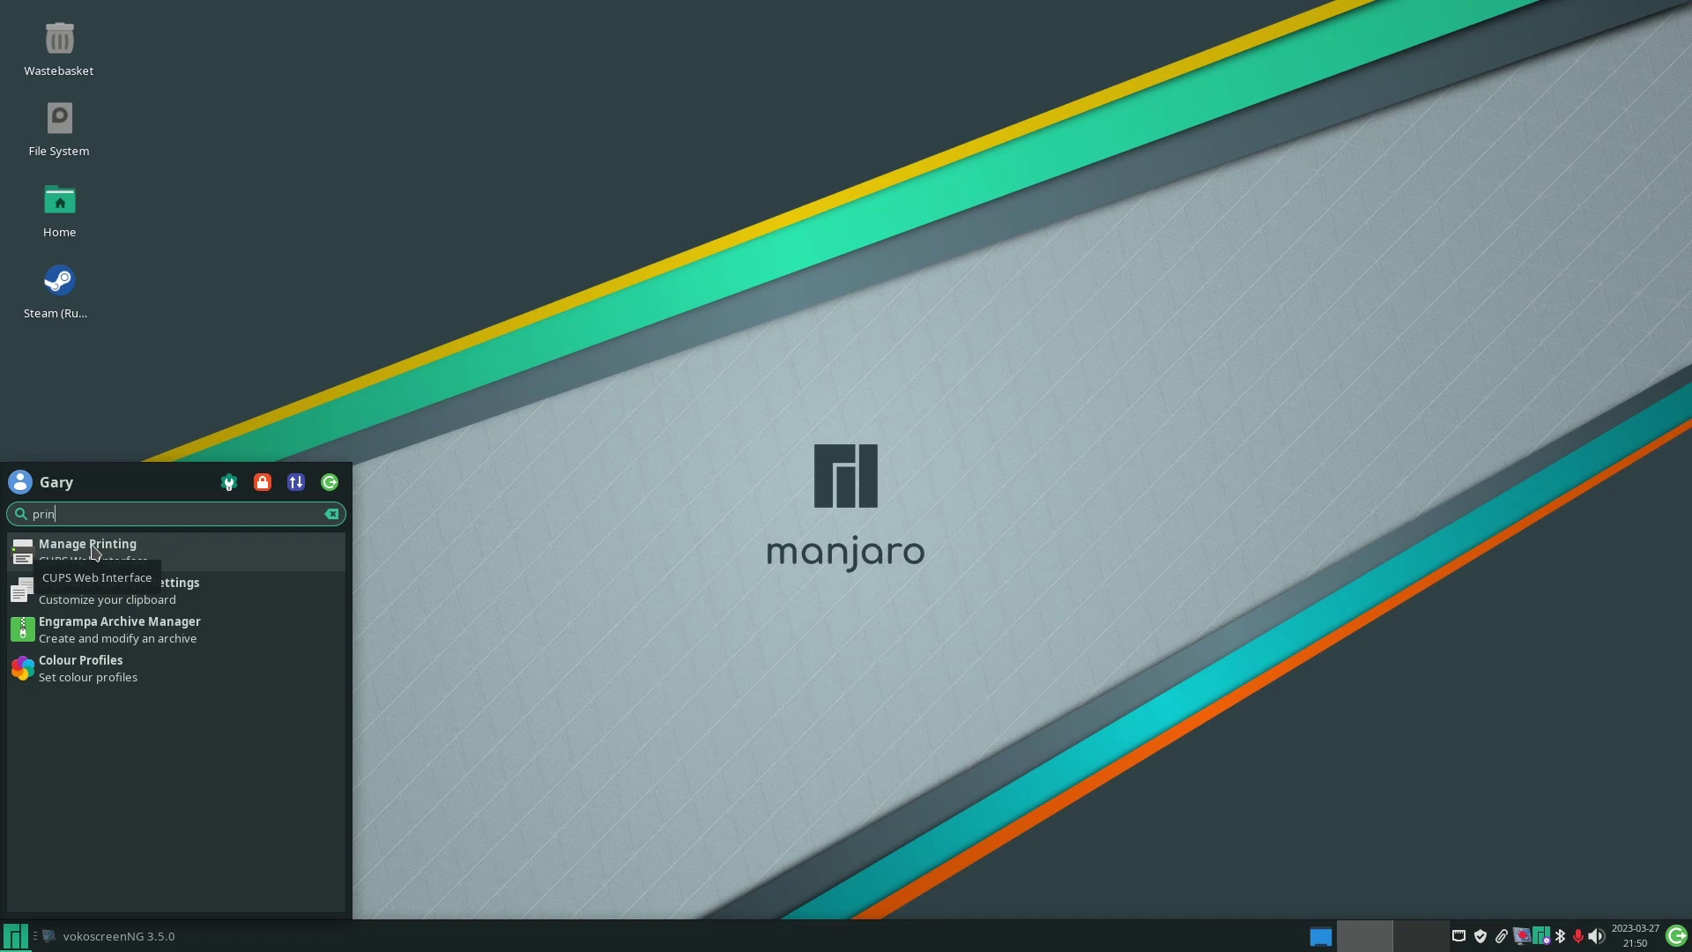
left_click(147, 552)
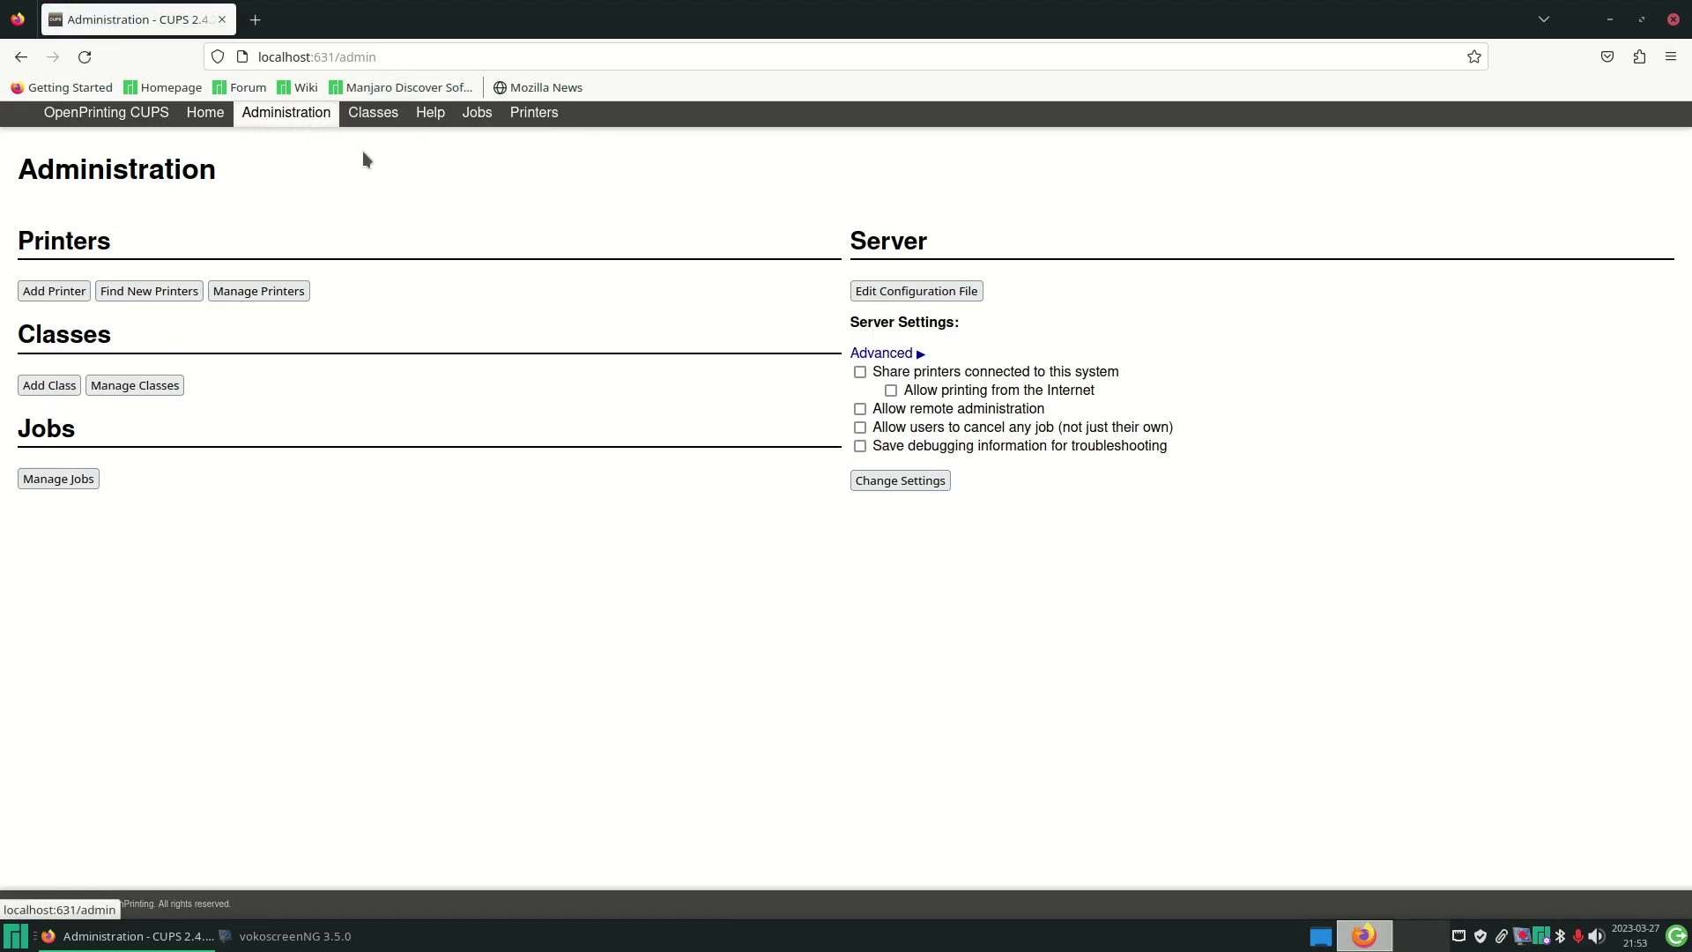
left_click(155, 294)
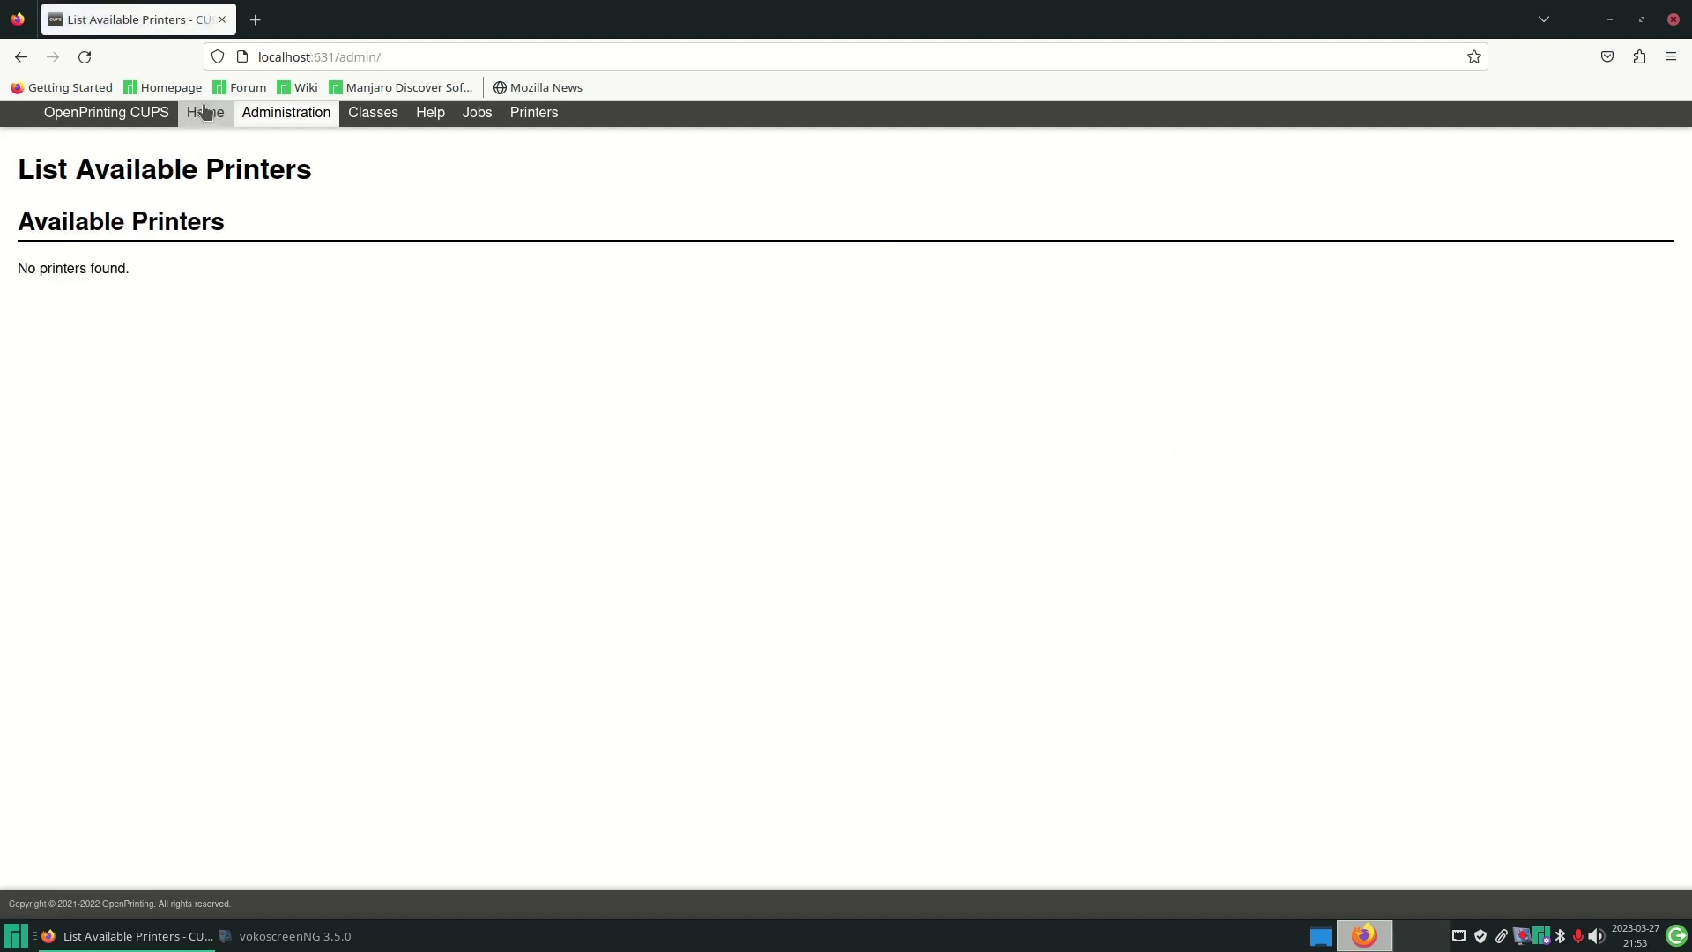
left_click(274, 115)
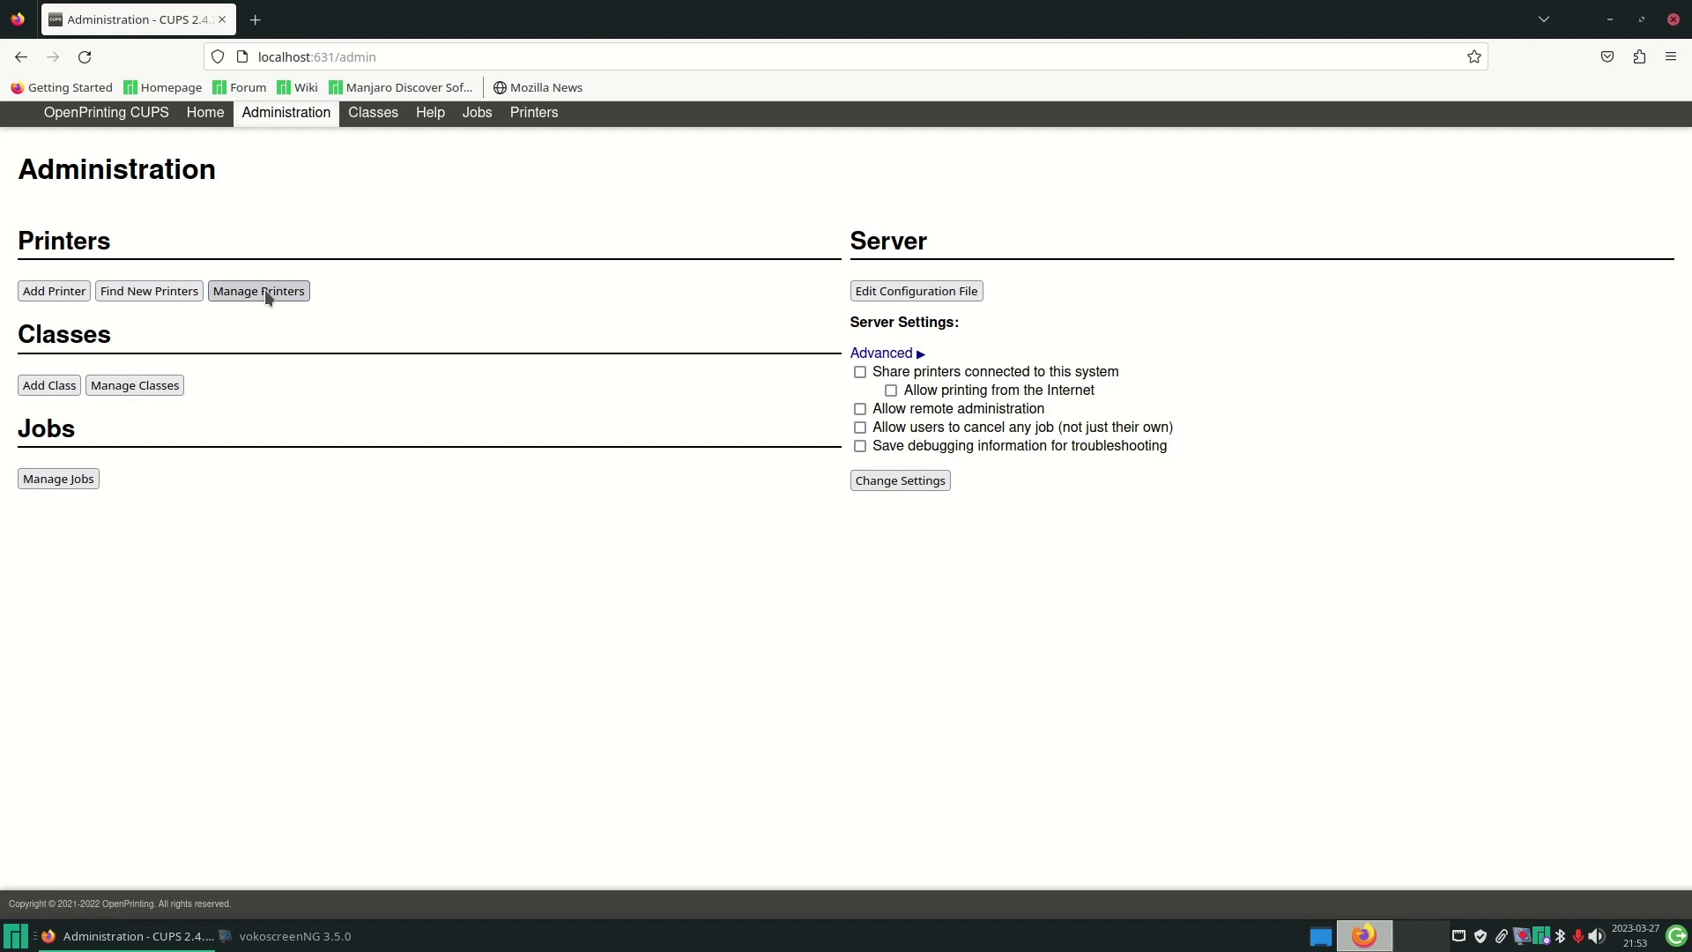
- Add the HP OfficeJet 3830 series [70BF81] printer, accept its name, then close Firefox
left_click(63, 291)
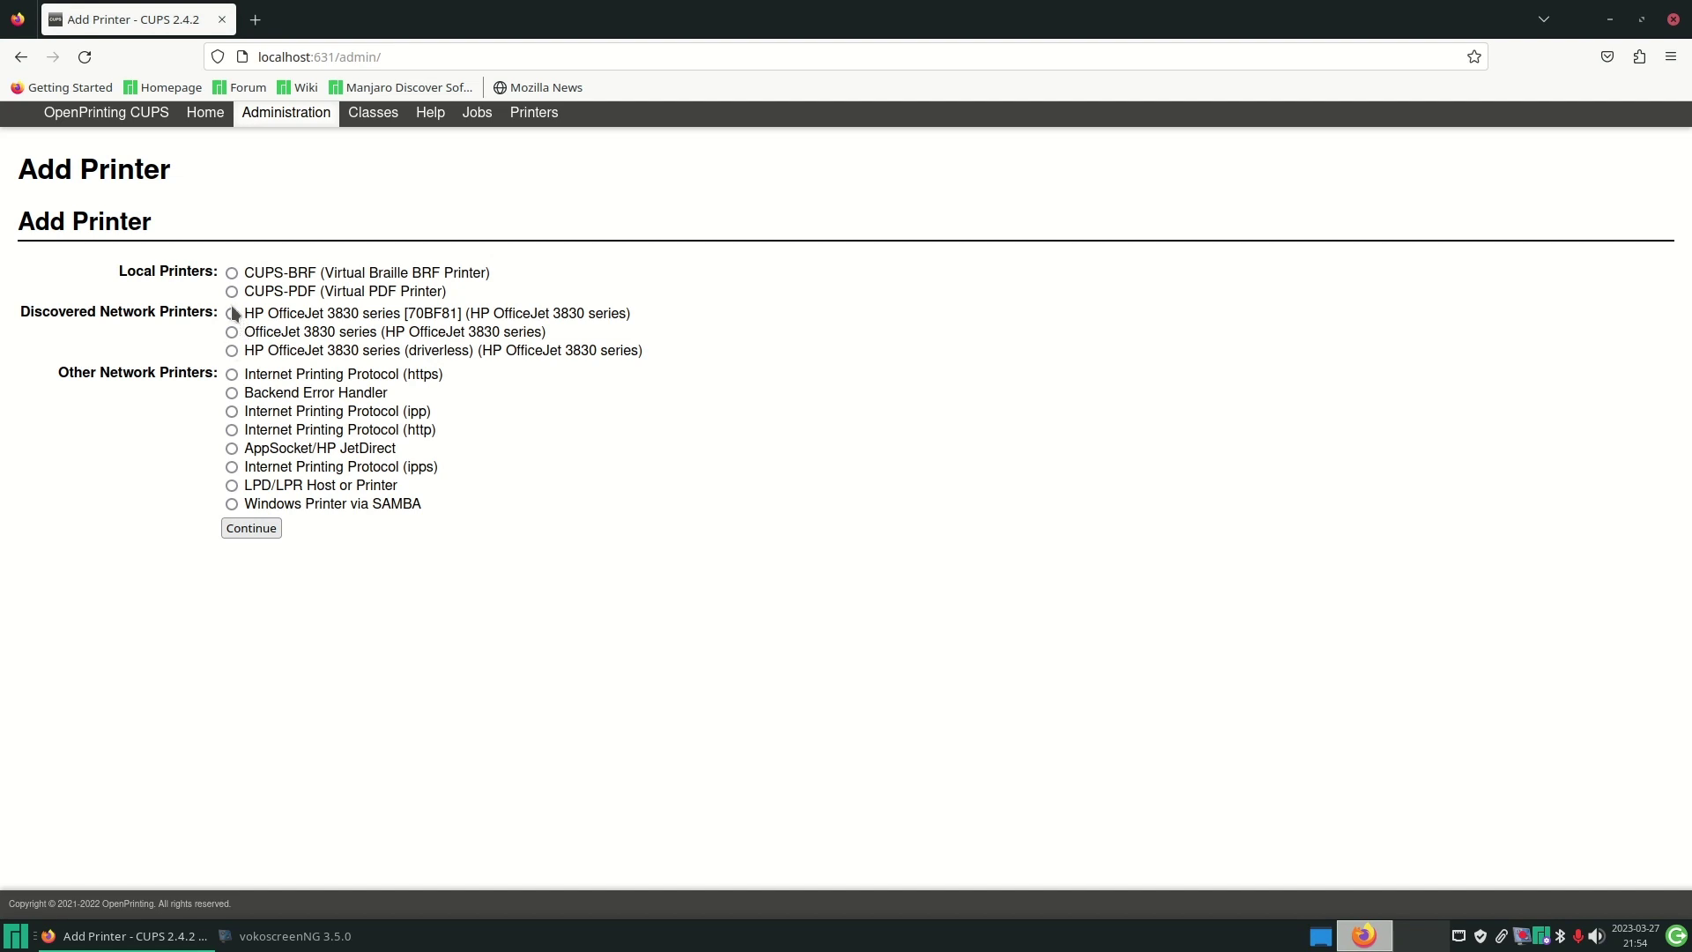
left_click(232, 313)
left_click(251, 528)
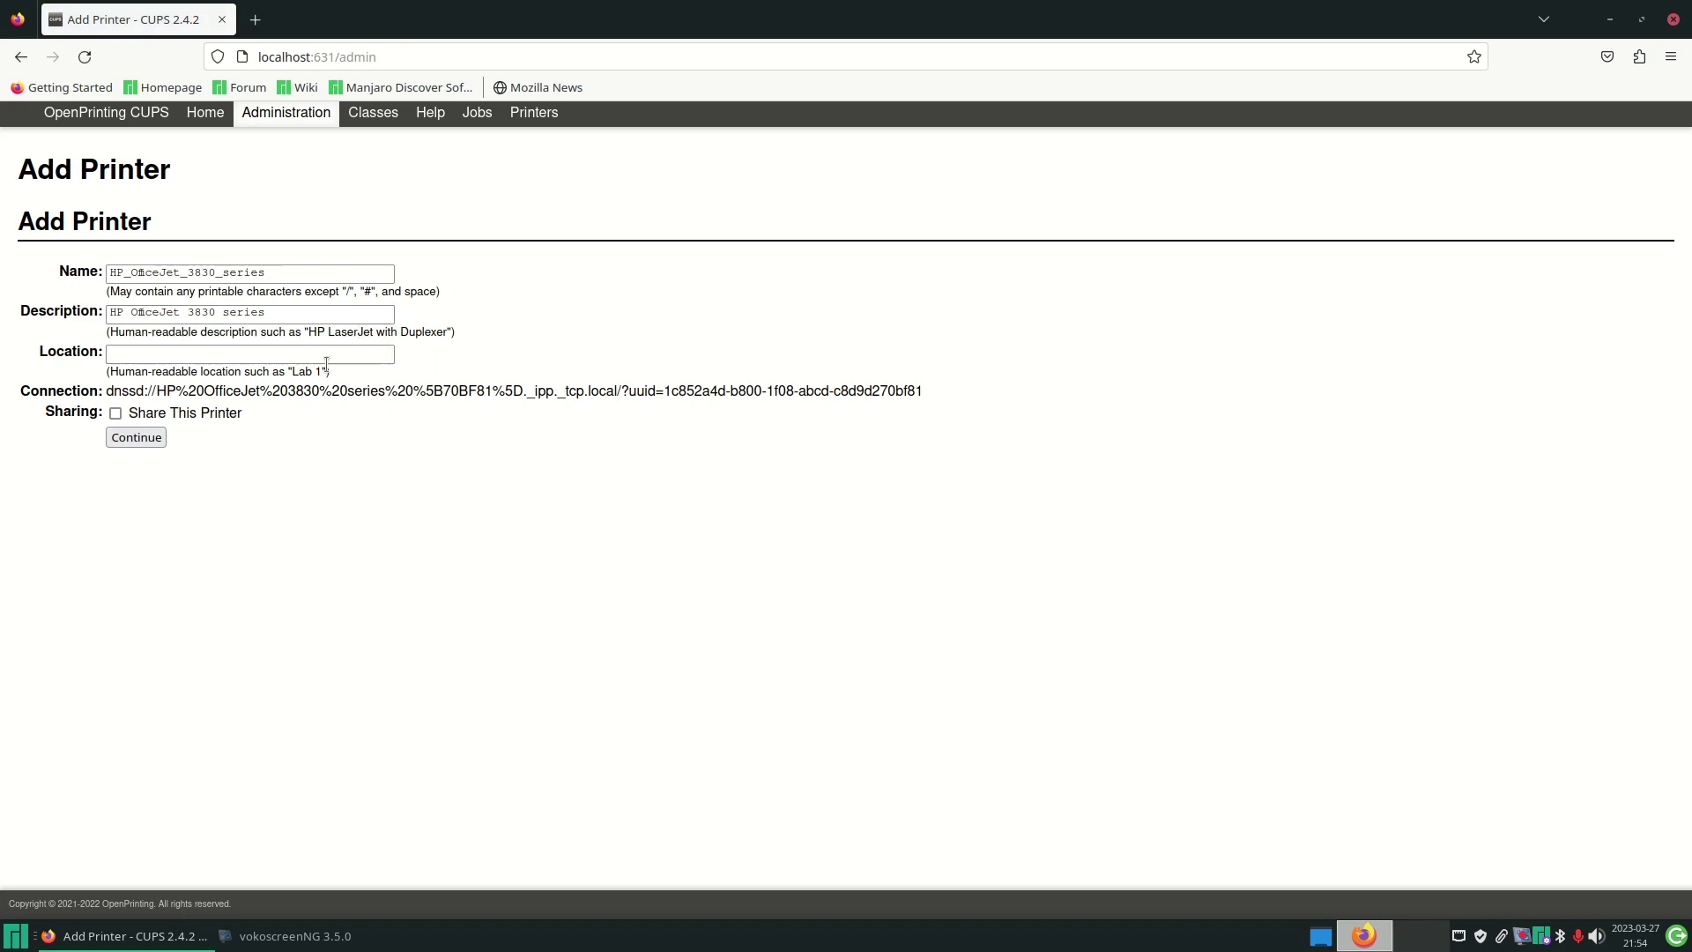
left_click(141, 438)
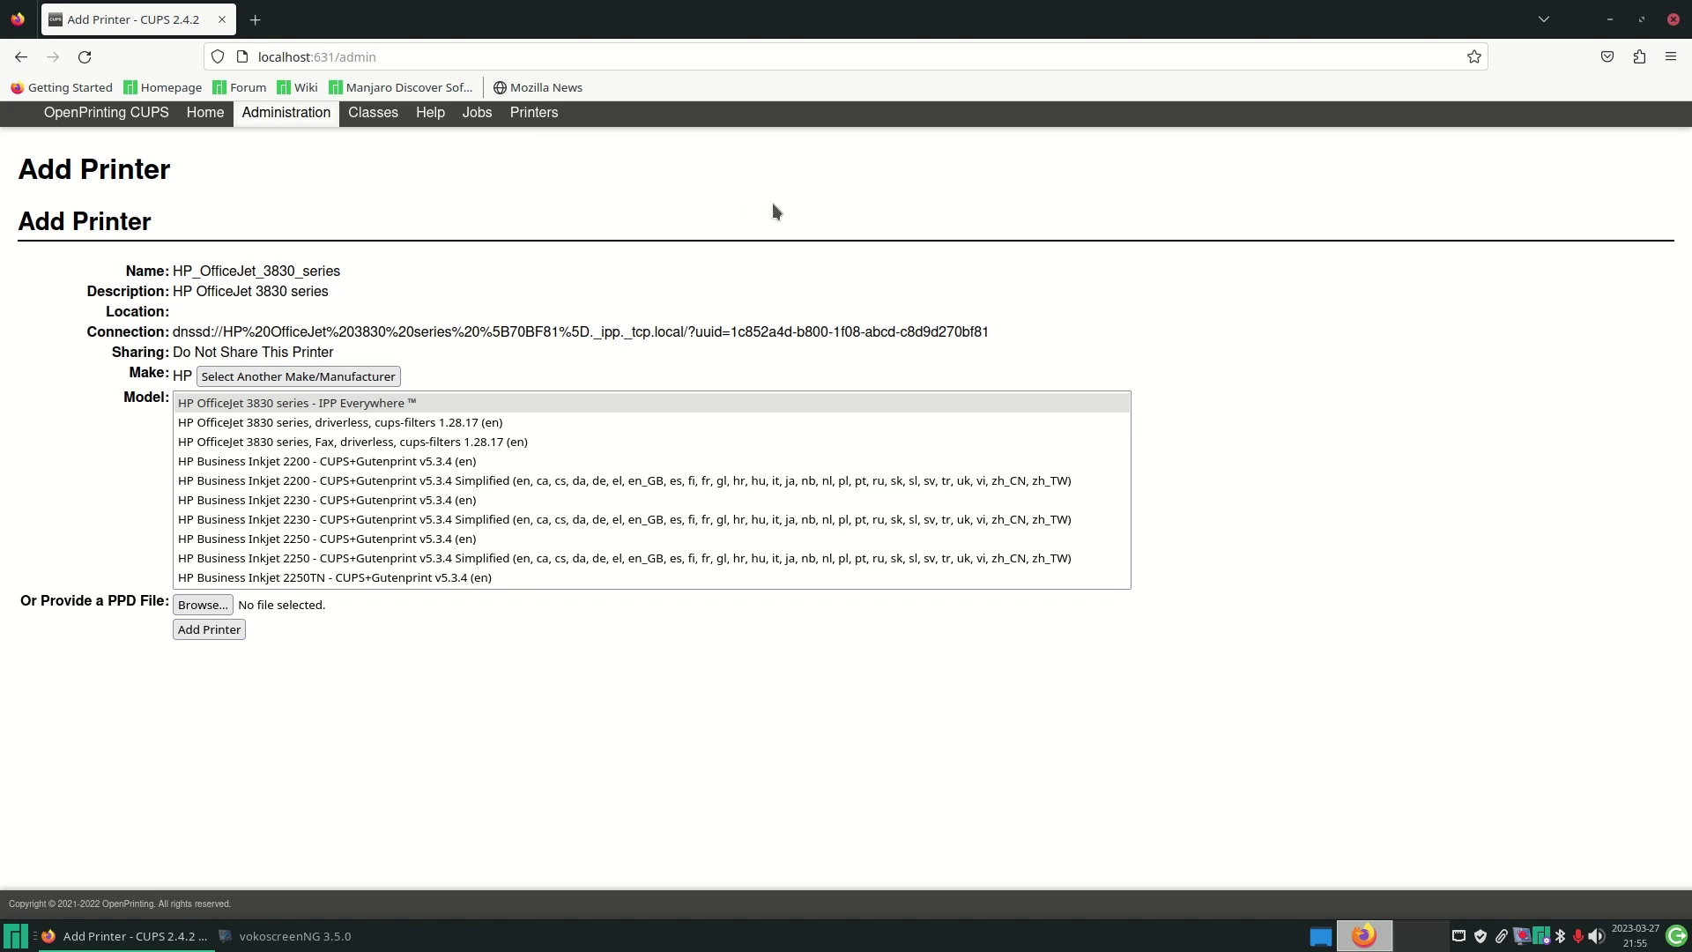
key("alt+F4")
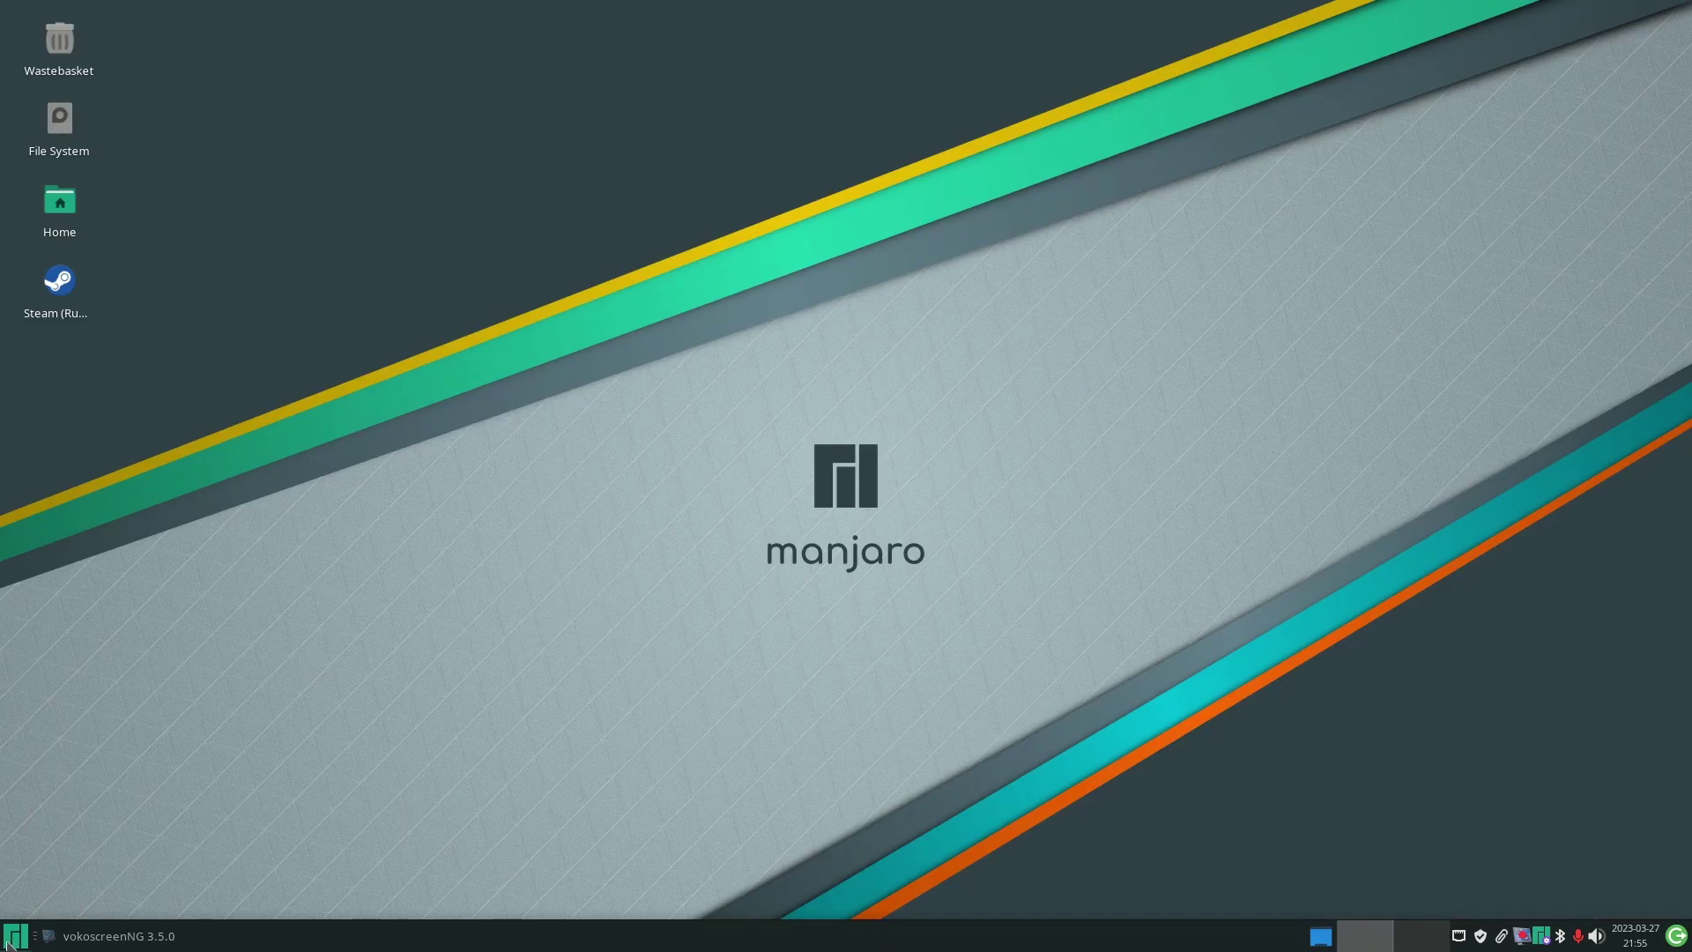
- Launch ONLYOFFICE Desktop Editors from Office and open Document1.pdf from recent files
left_click(12, 939)
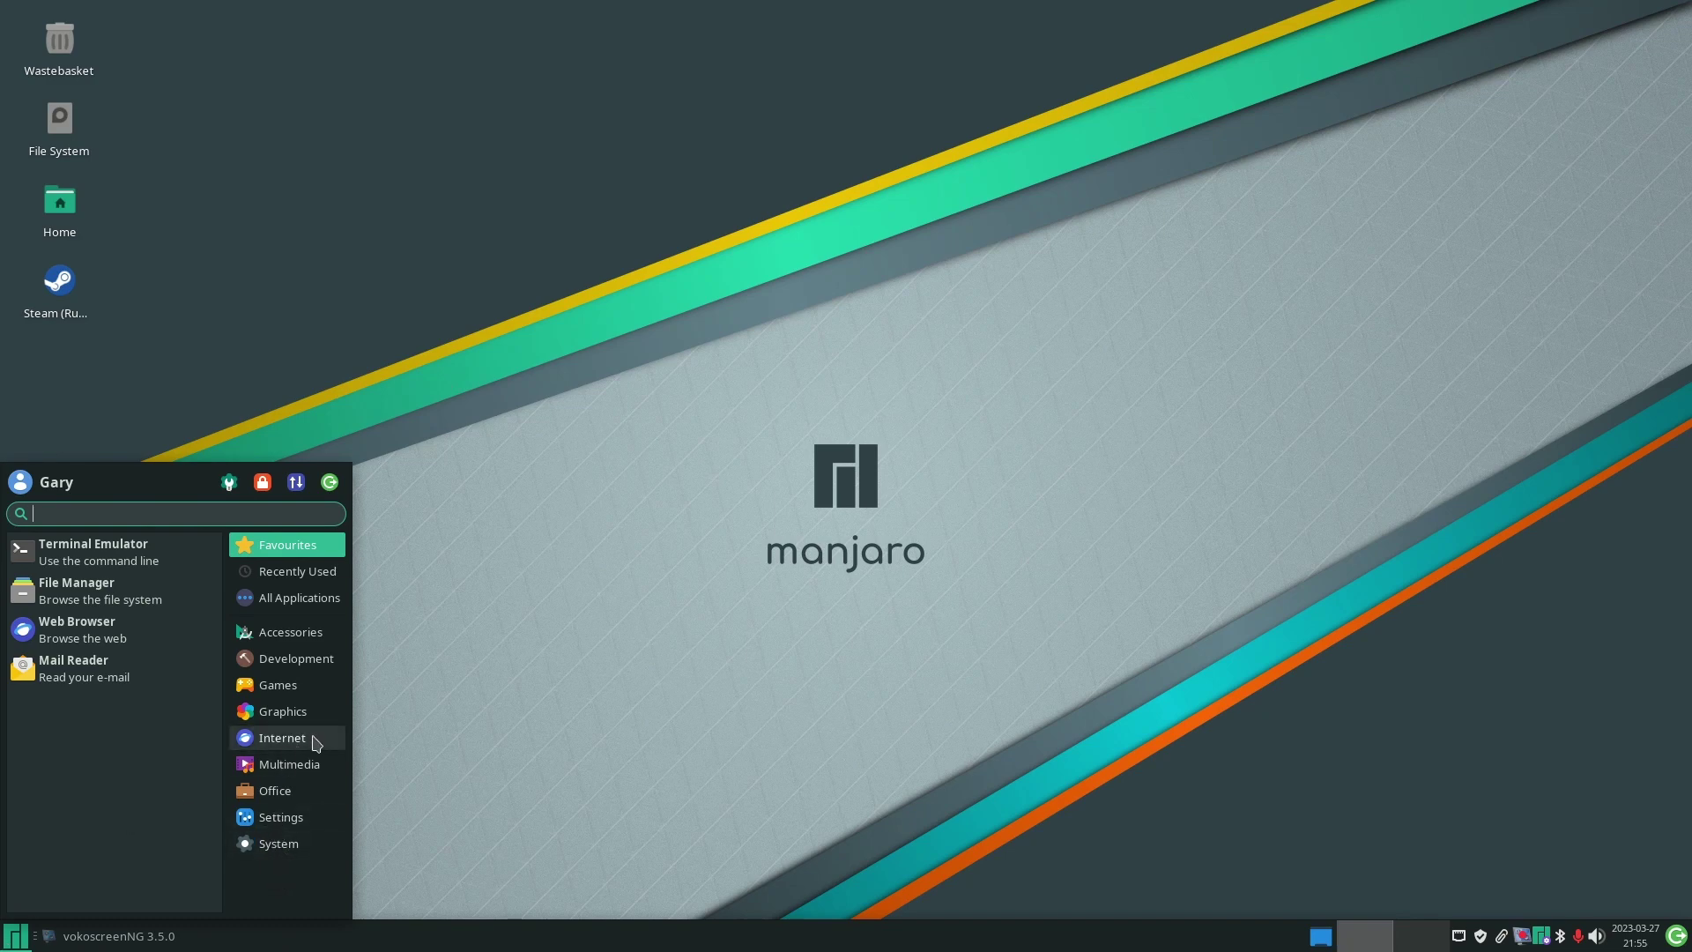
left_click(276, 793)
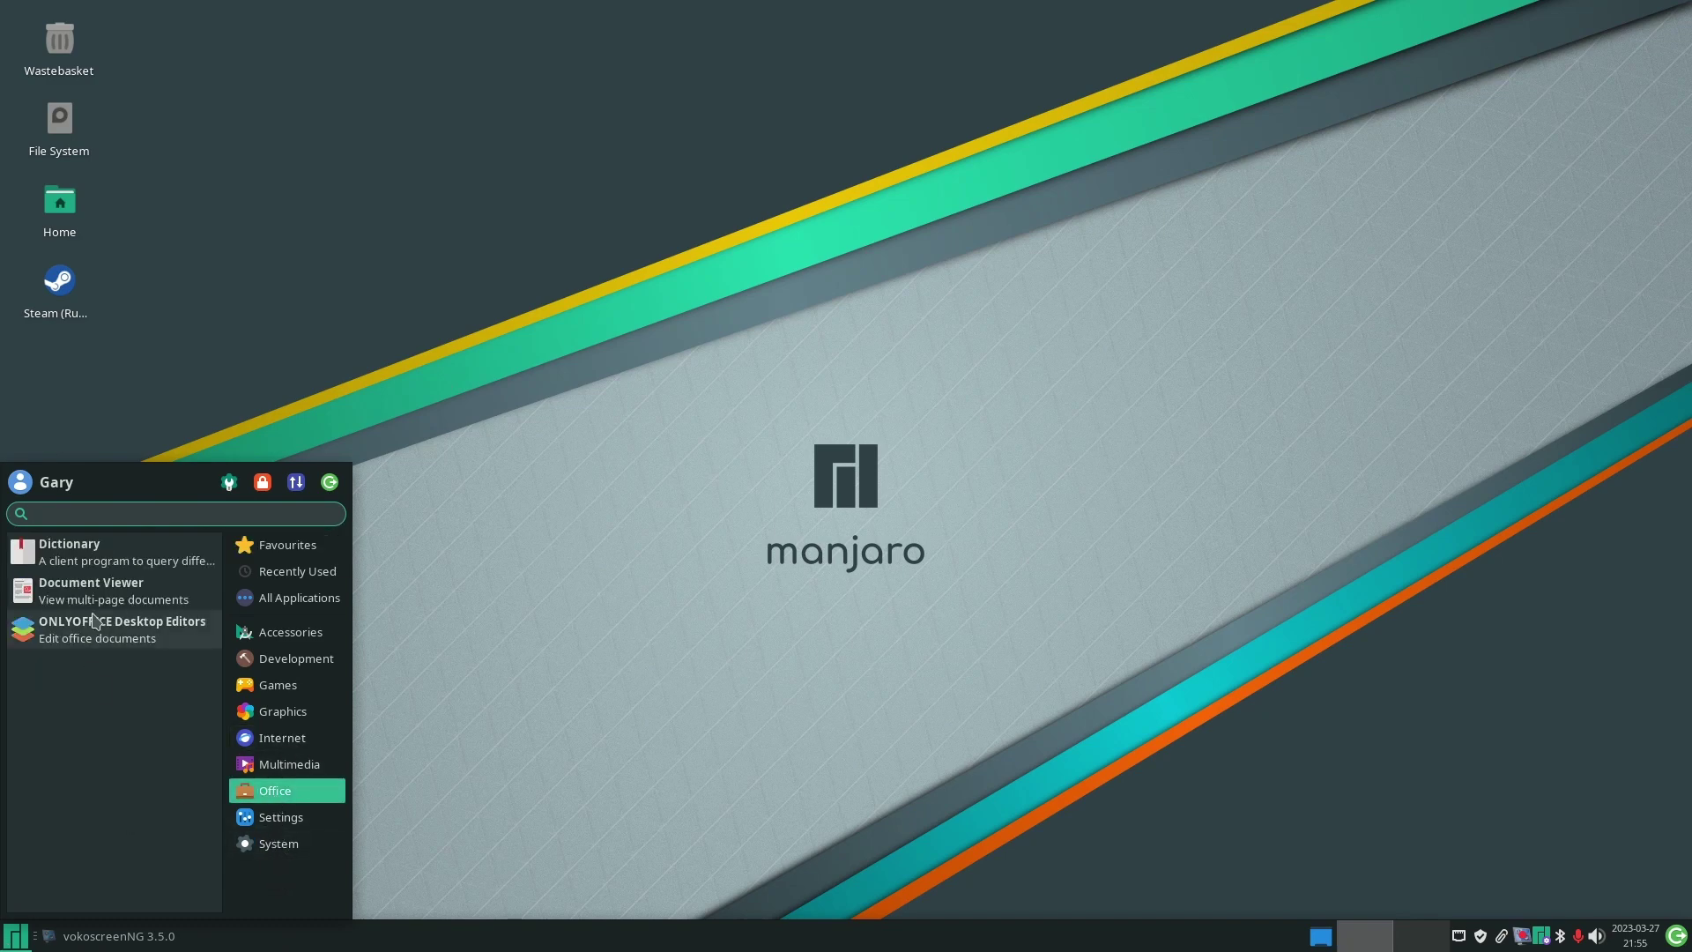
left_click(95, 631)
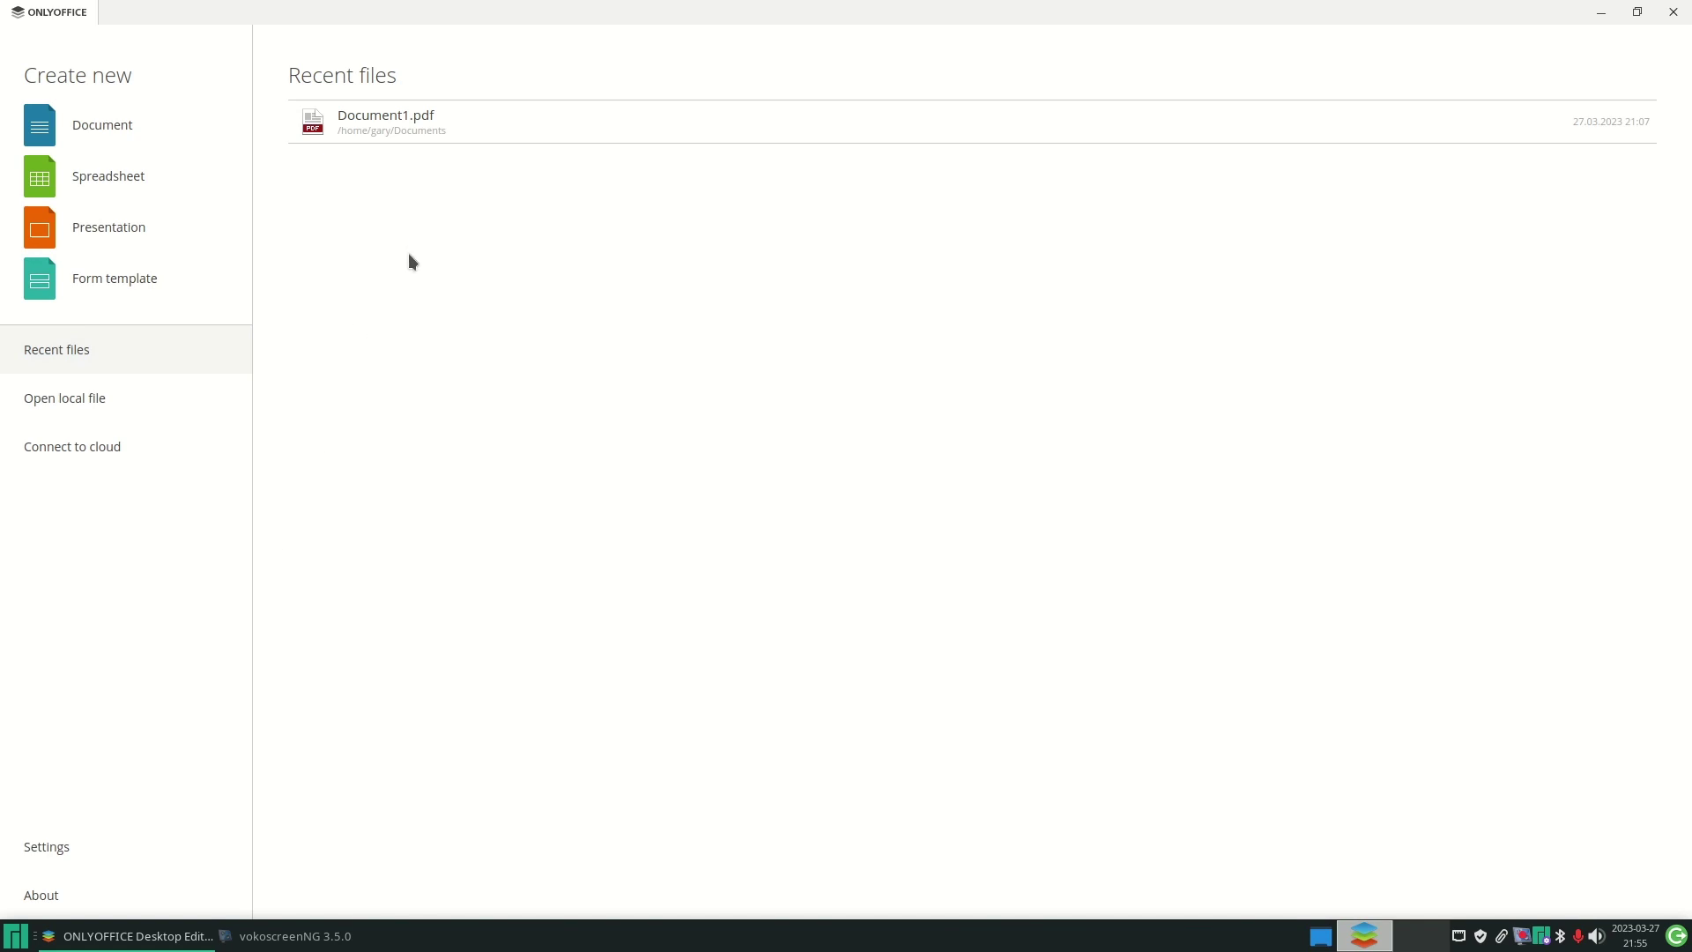
left_click(388, 117)
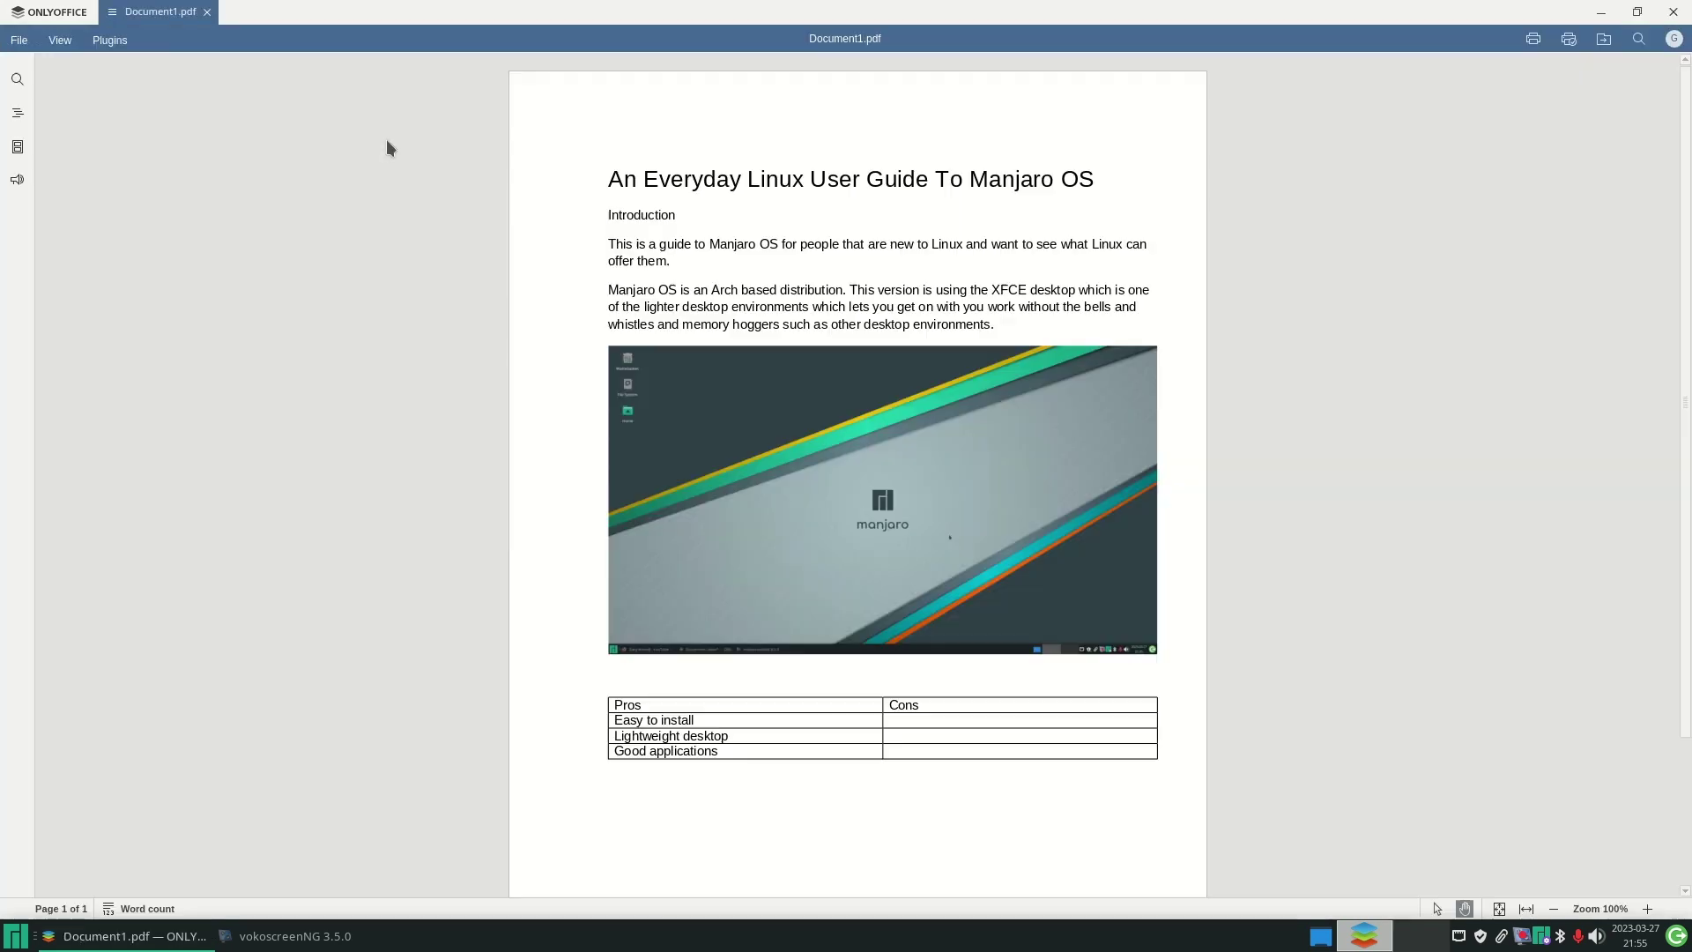
- Bring up Document1.pdf's system print dialog via File > Print, then close the editor
left_click(19, 42)
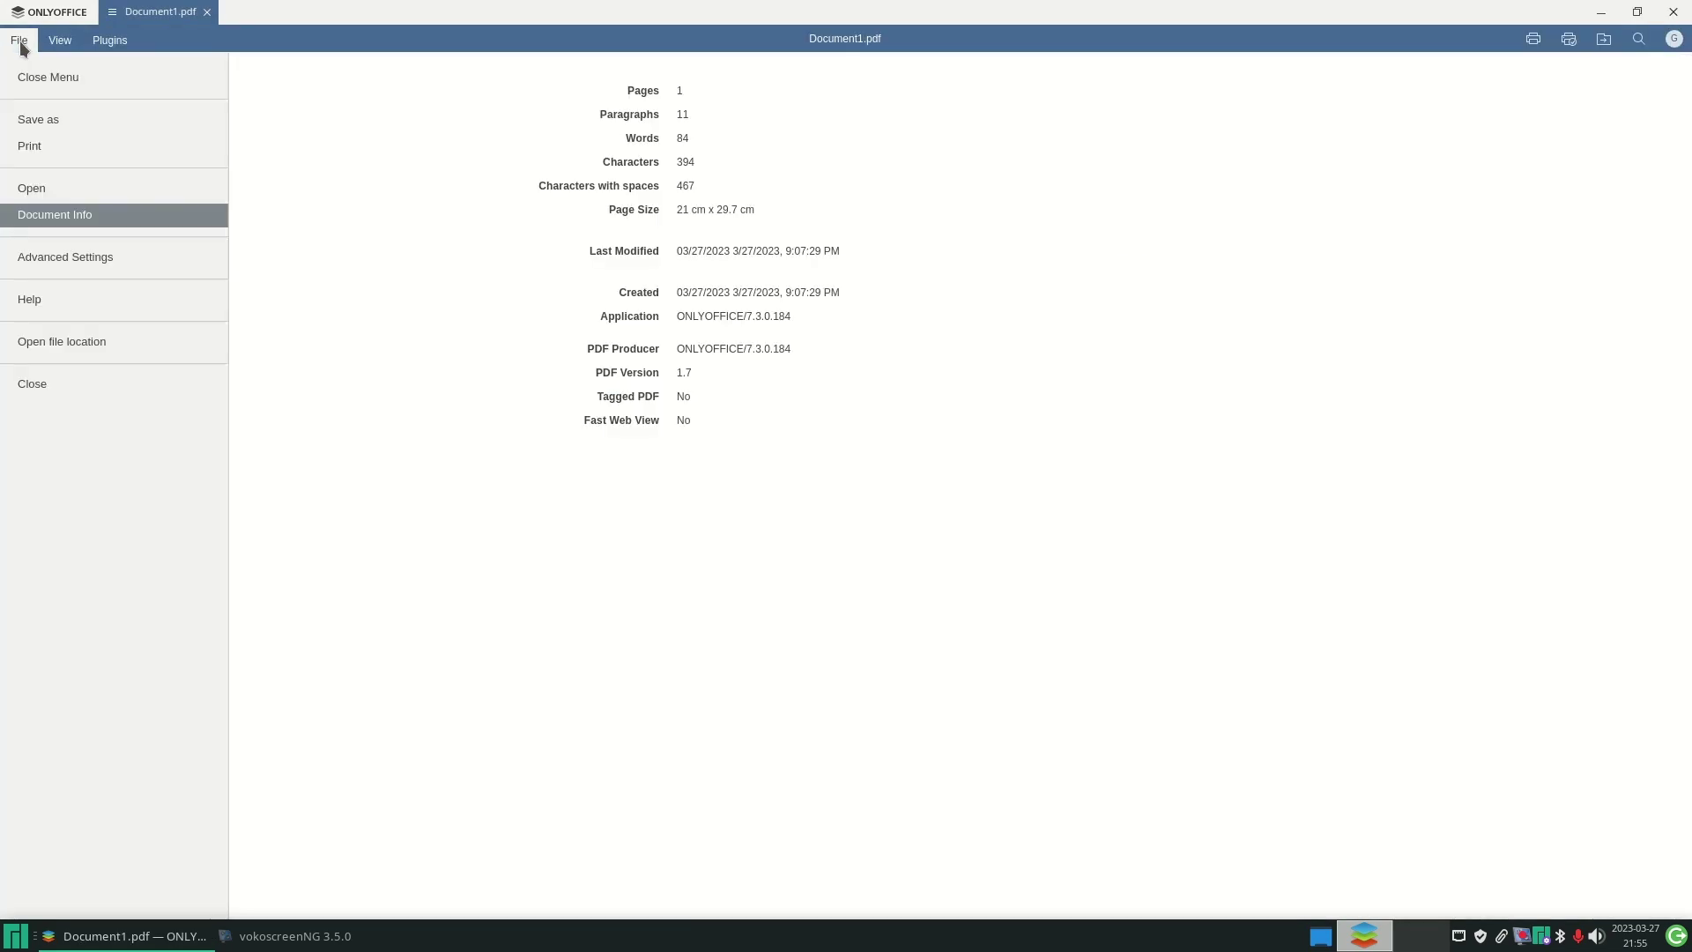
left_click(41, 148)
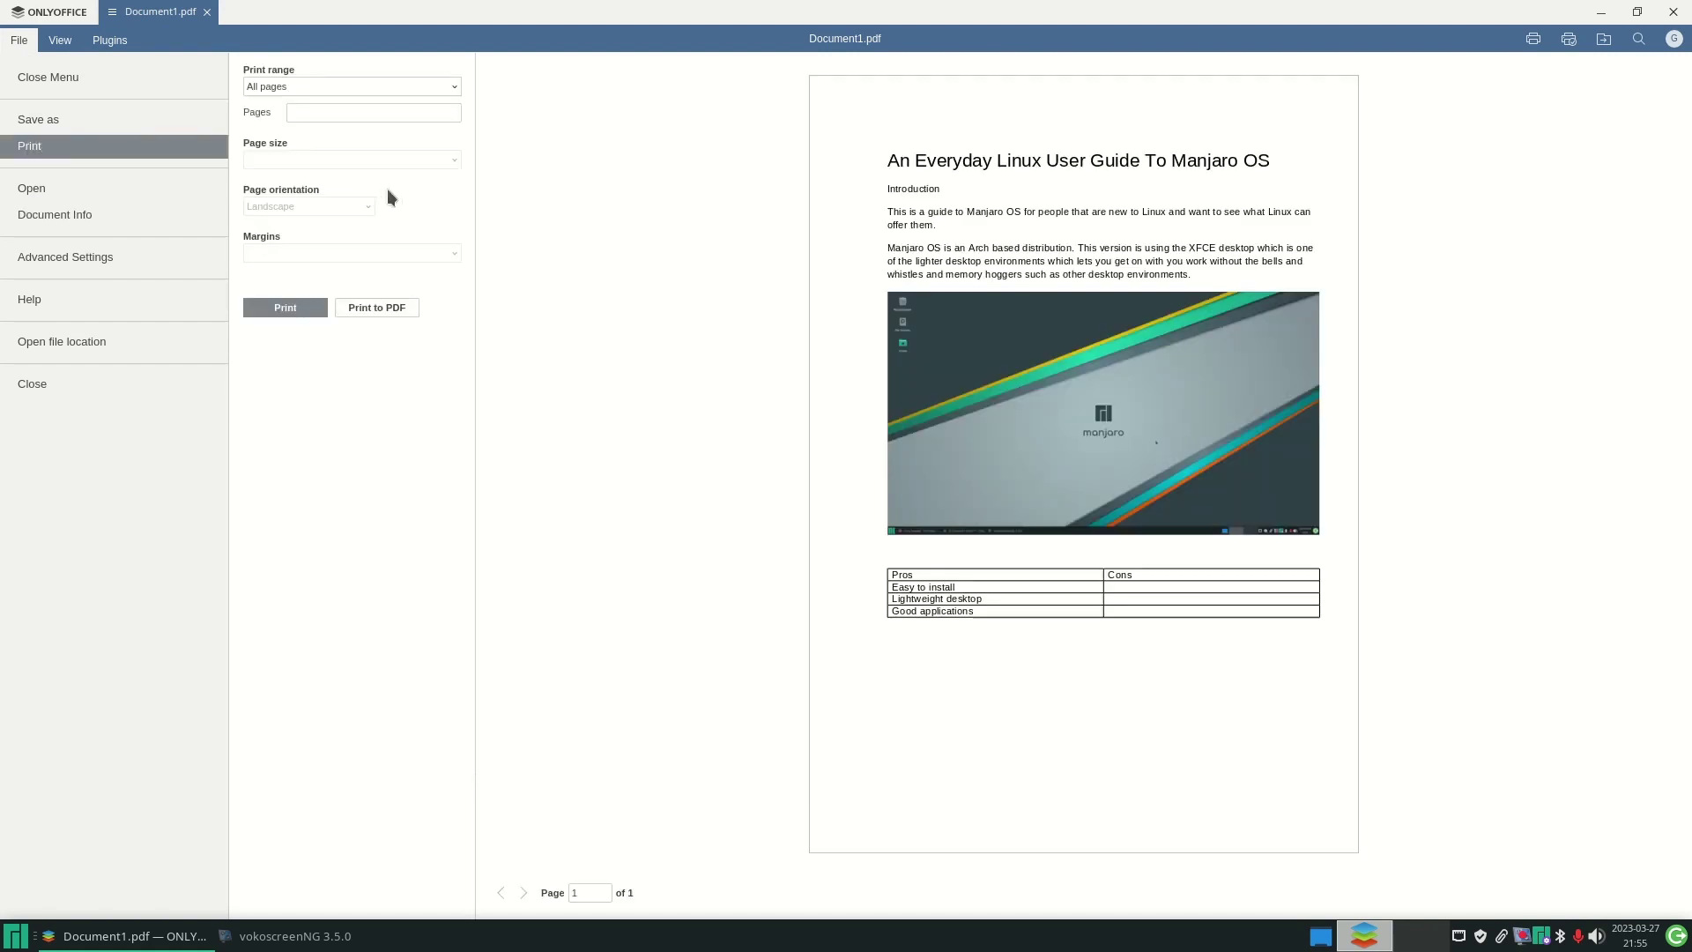
left_click(276, 308)
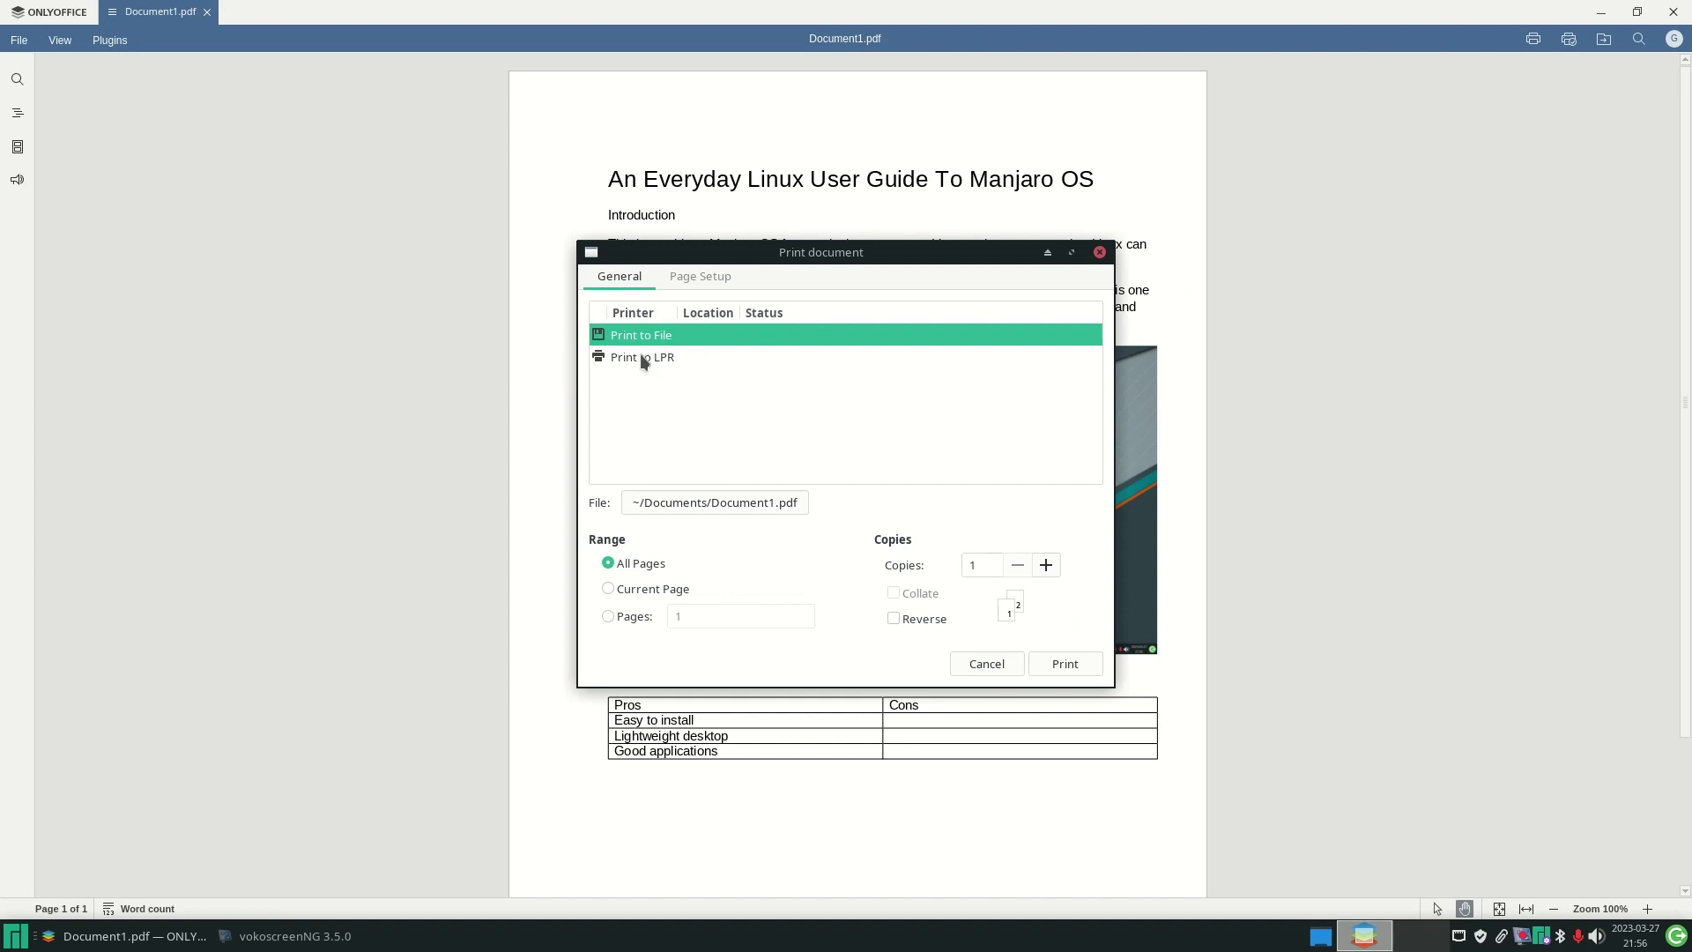
key("super")
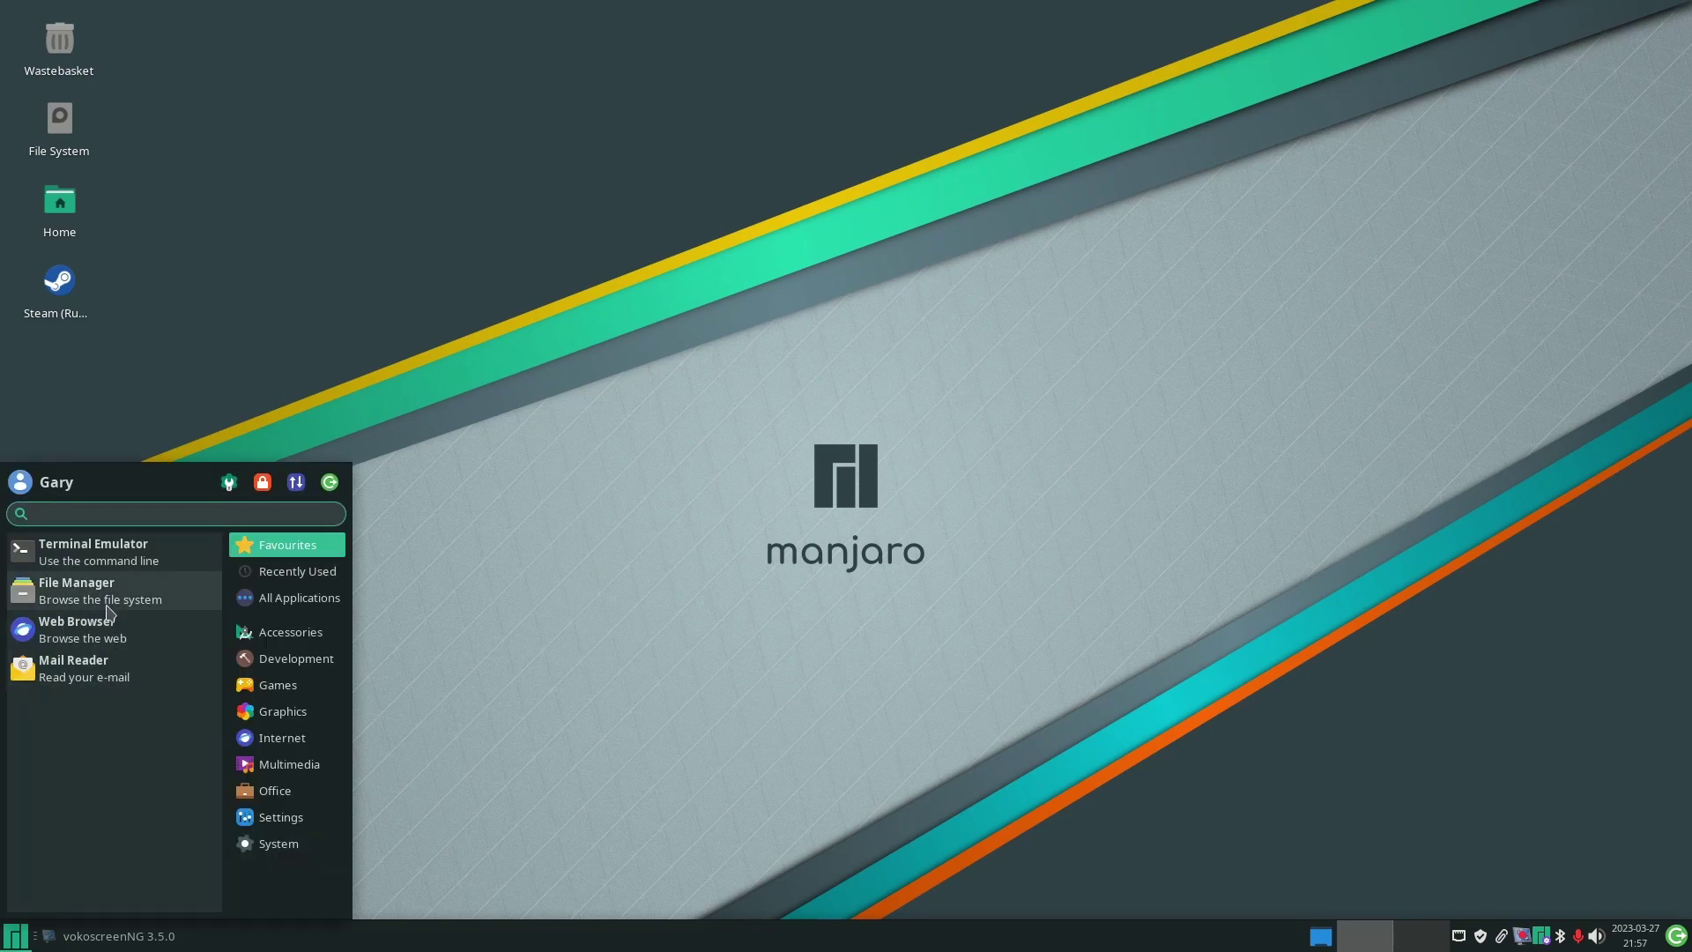
- Open Document1.pdf from the Documents folder in Document Viewer
left_click(106, 609)
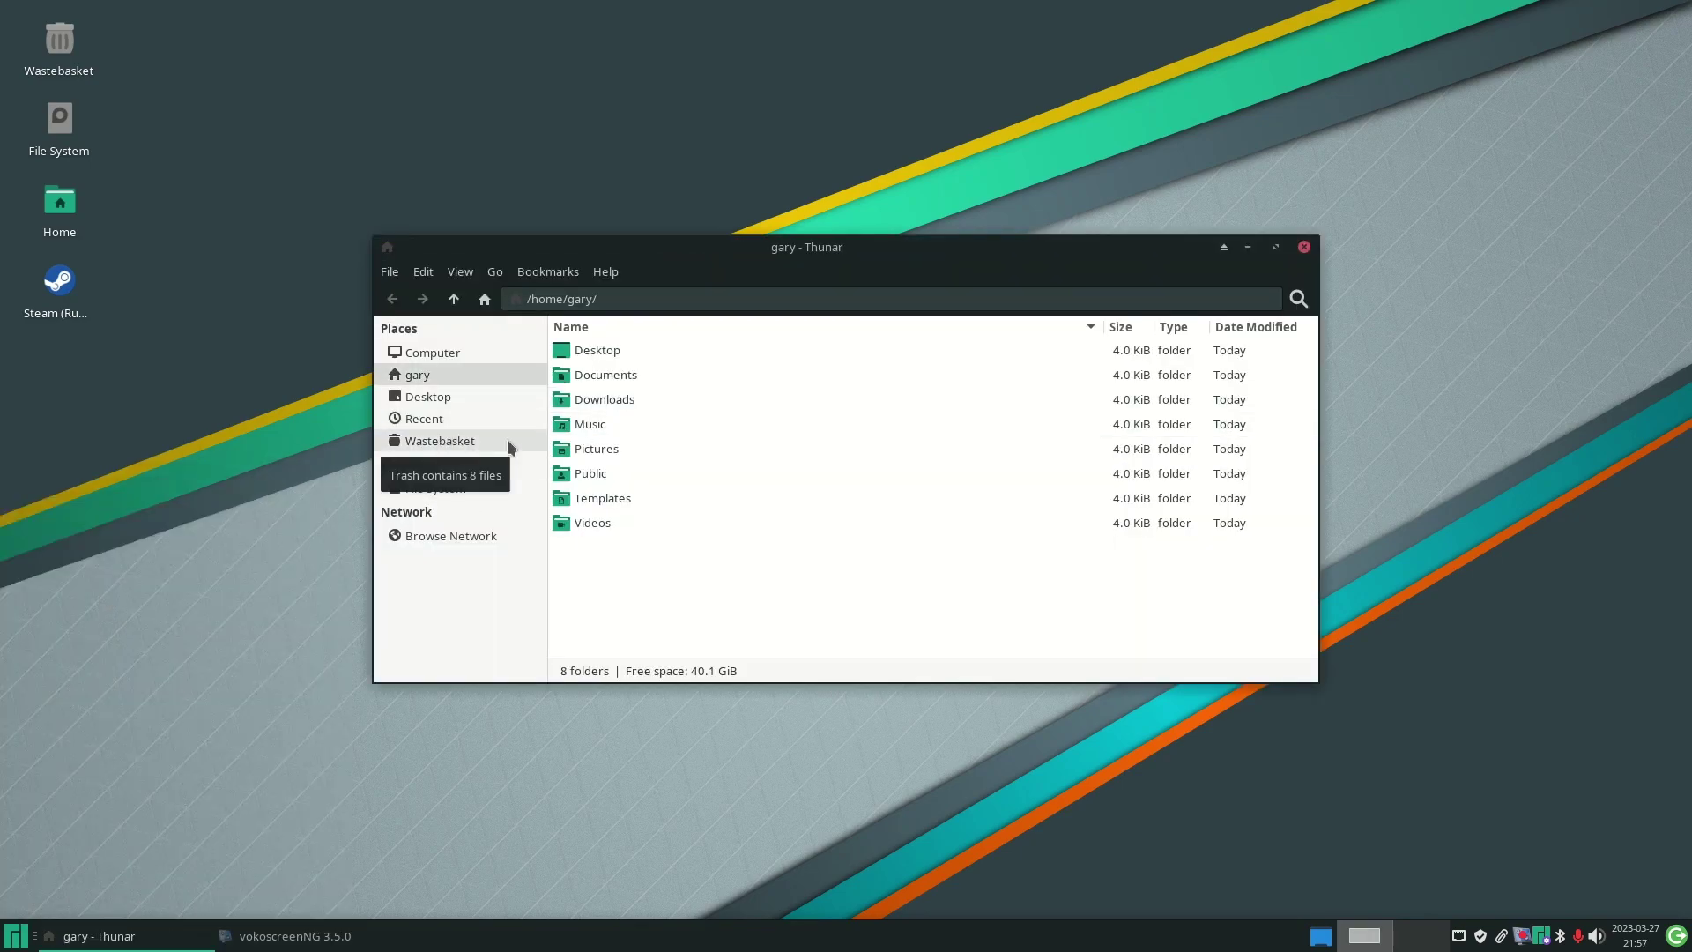
double_click(603, 376)
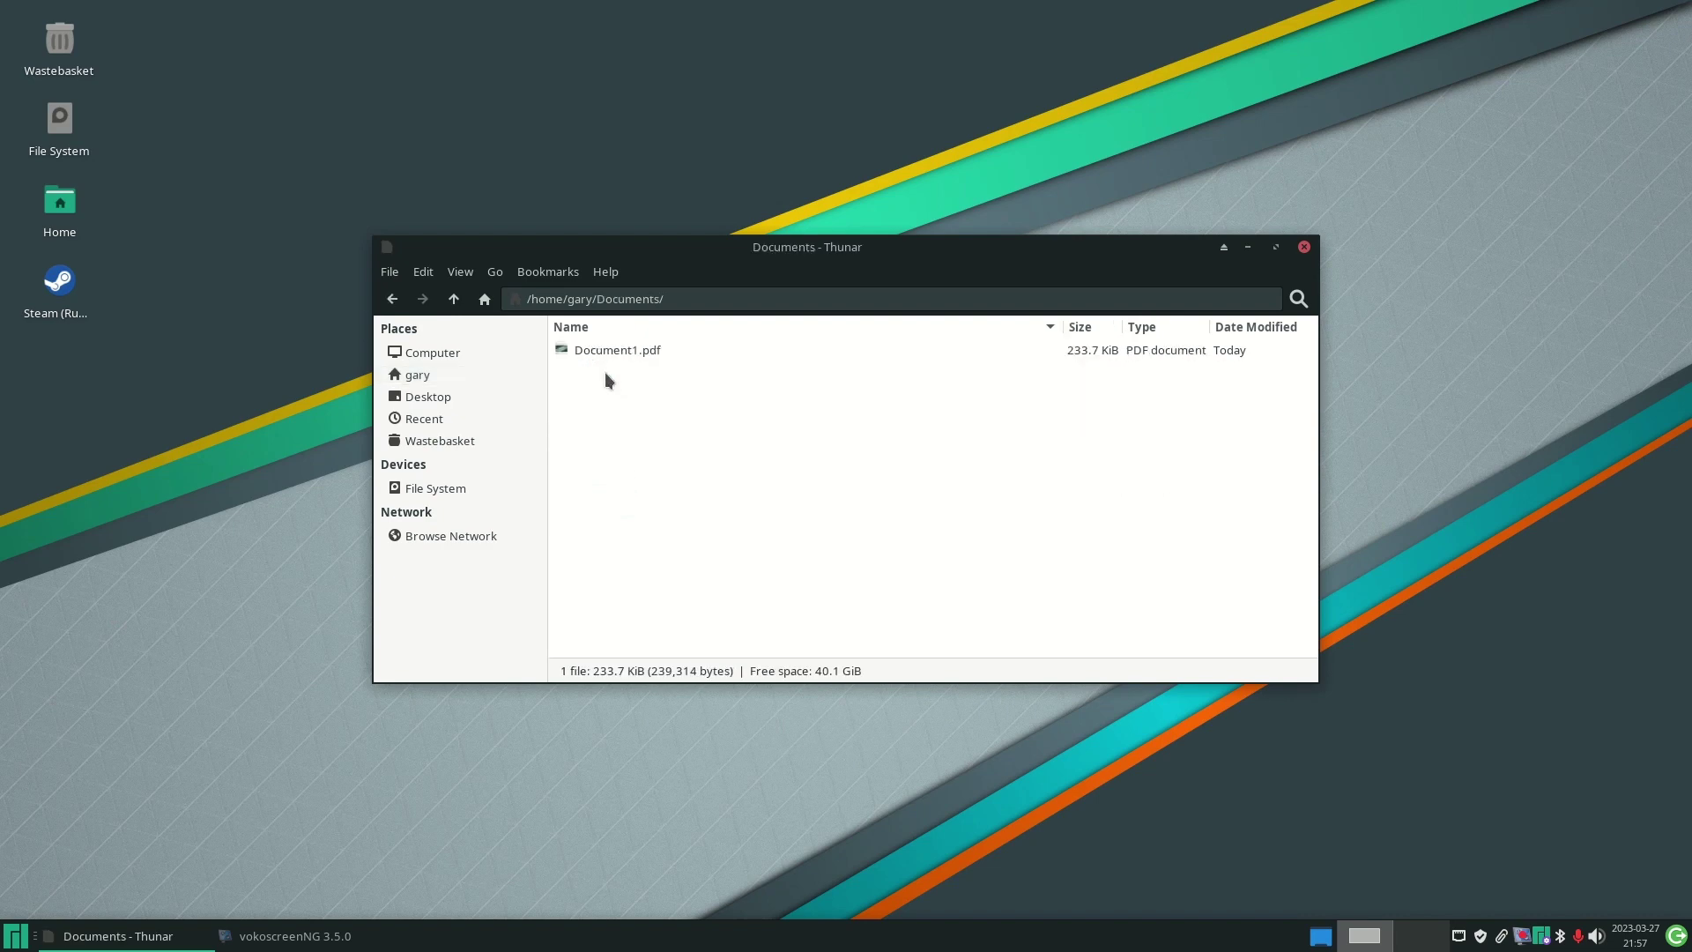
right_click(615, 354)
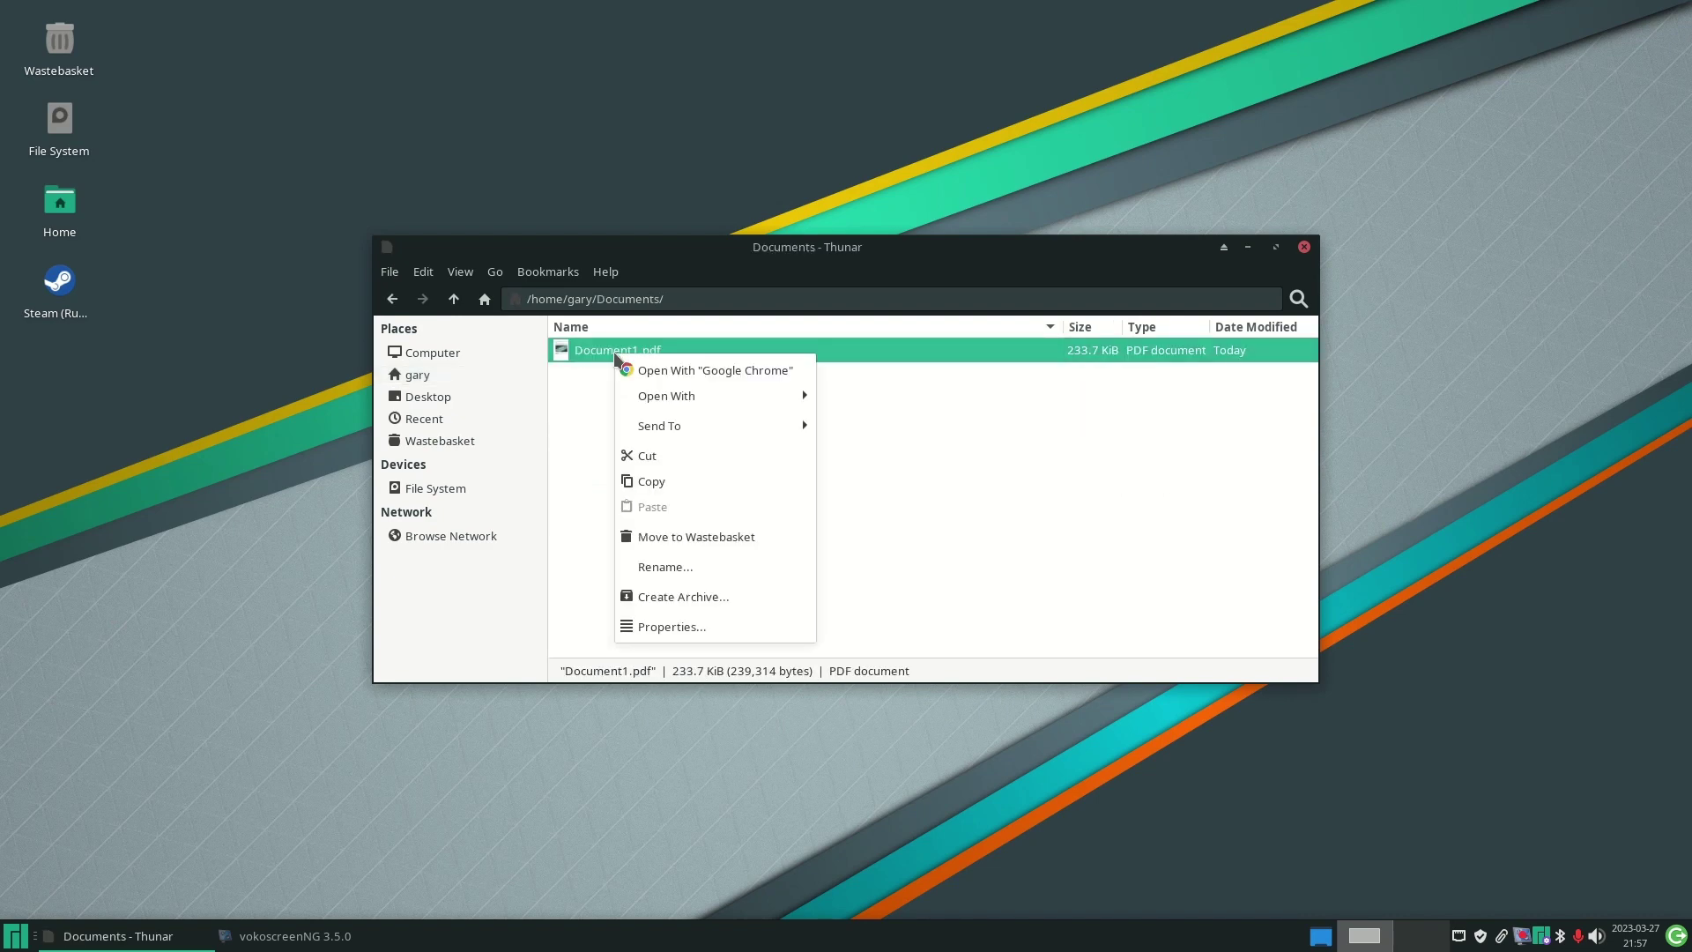
mouse_move(698, 399)
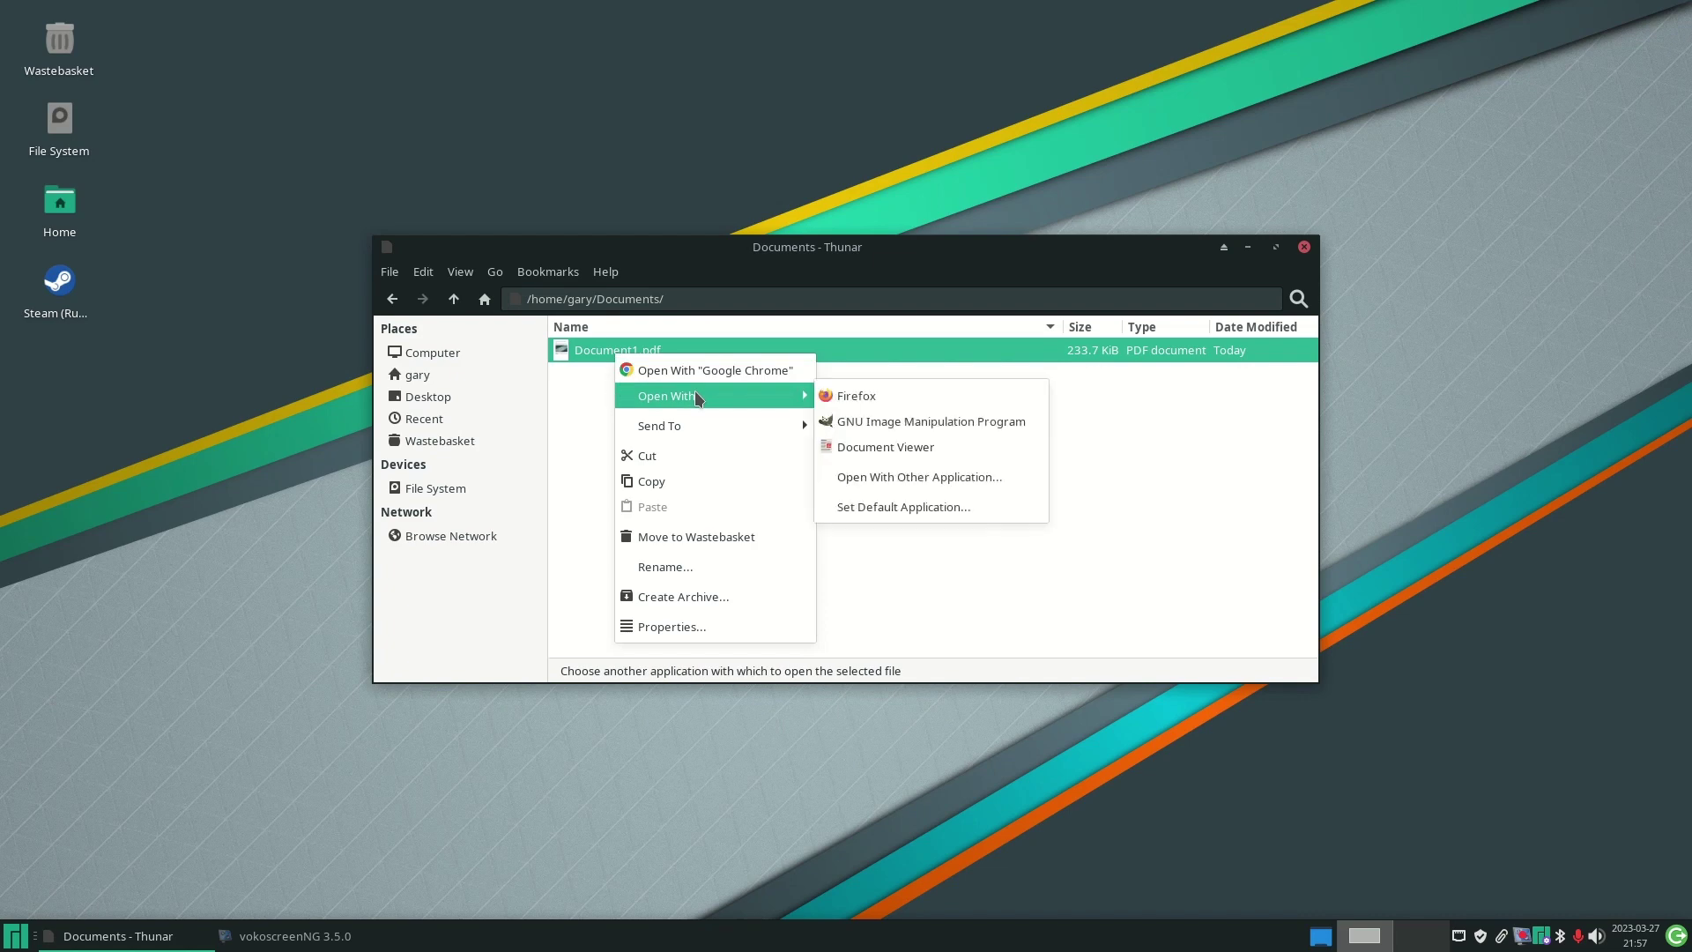
left_click(873, 445)
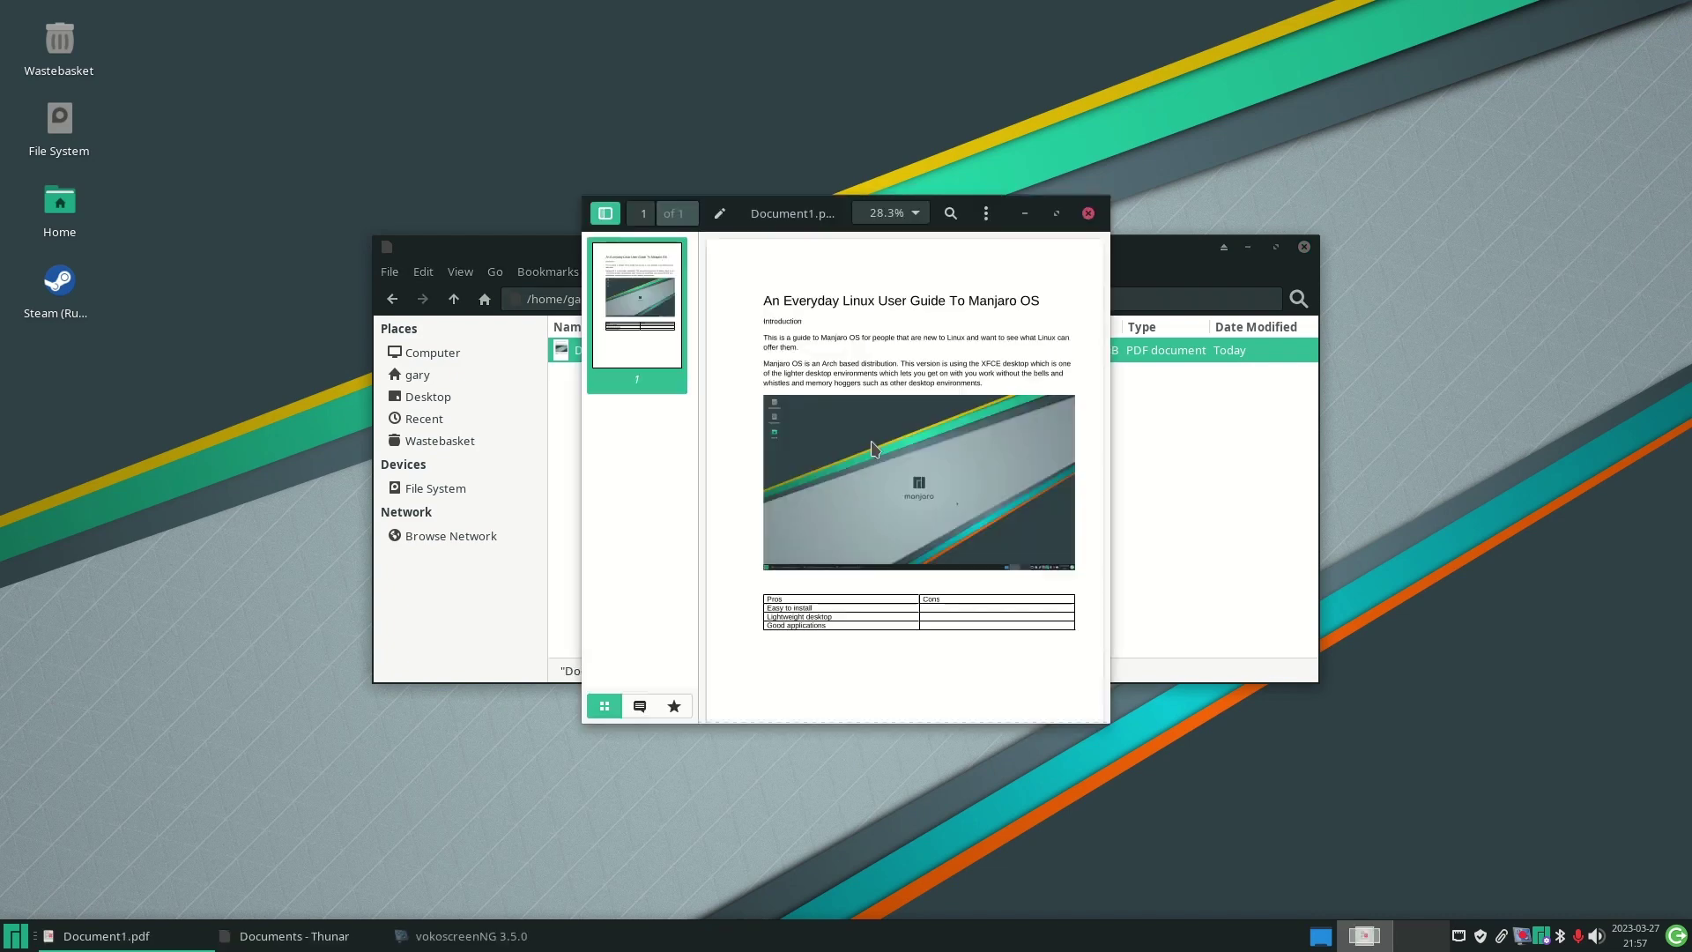
- Print the PDF on the HP_OfficeJet_3830_series_70BF81 printer
left_click(987, 213)
left_click(921, 271)
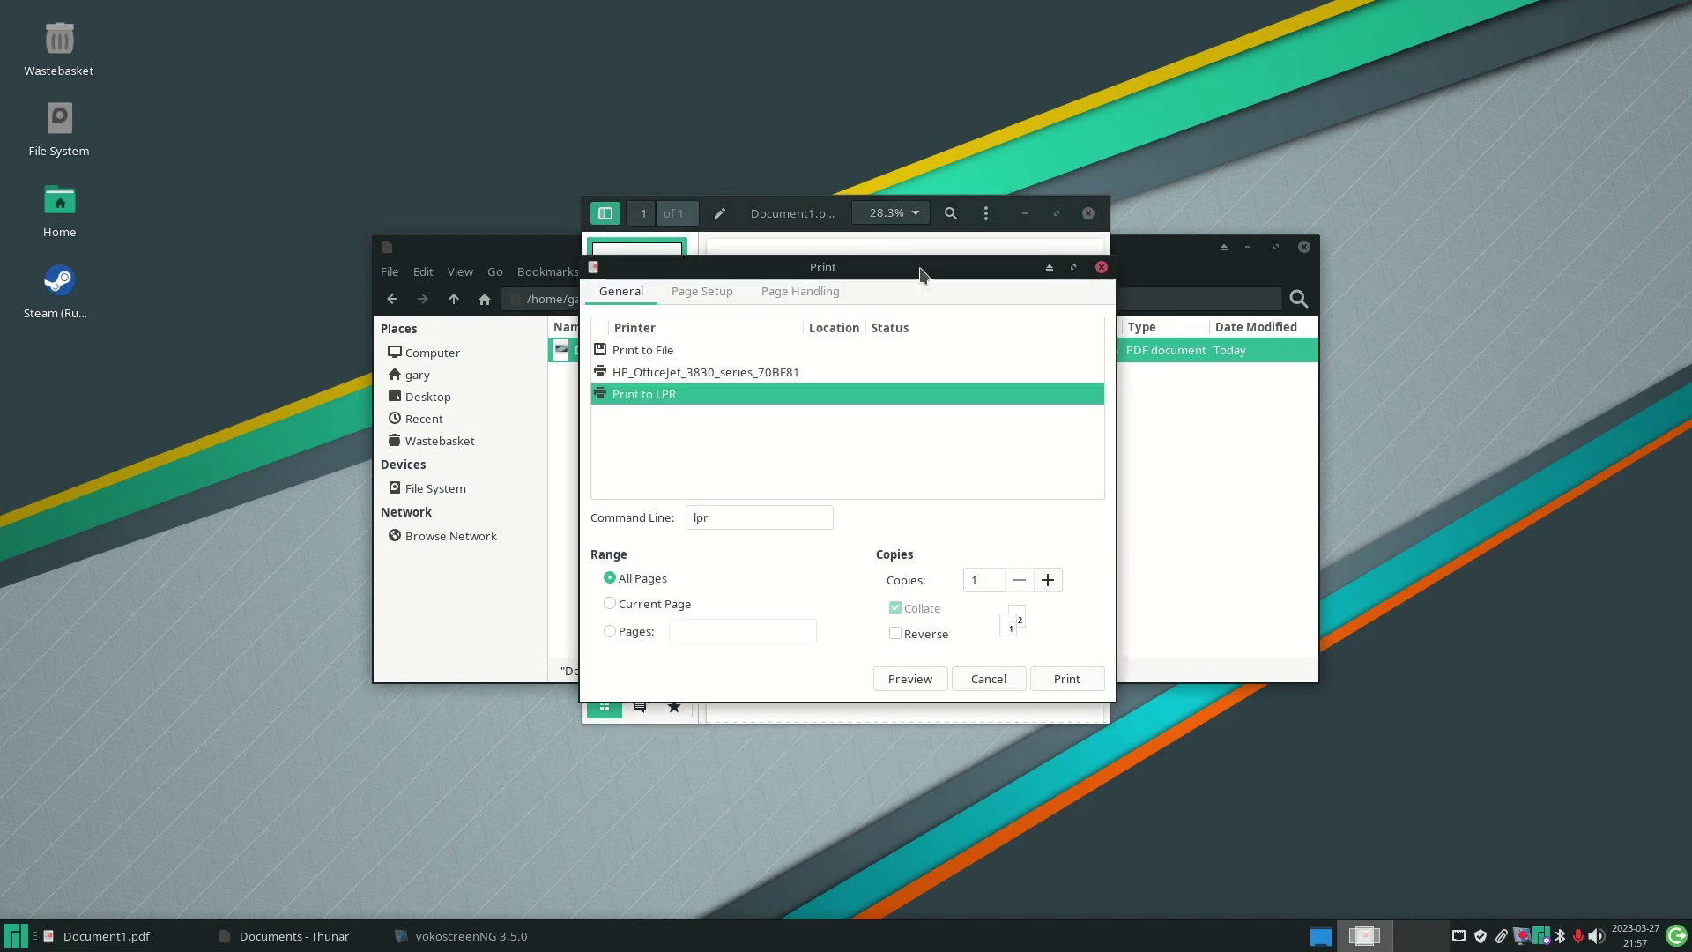
left_click(755, 372)
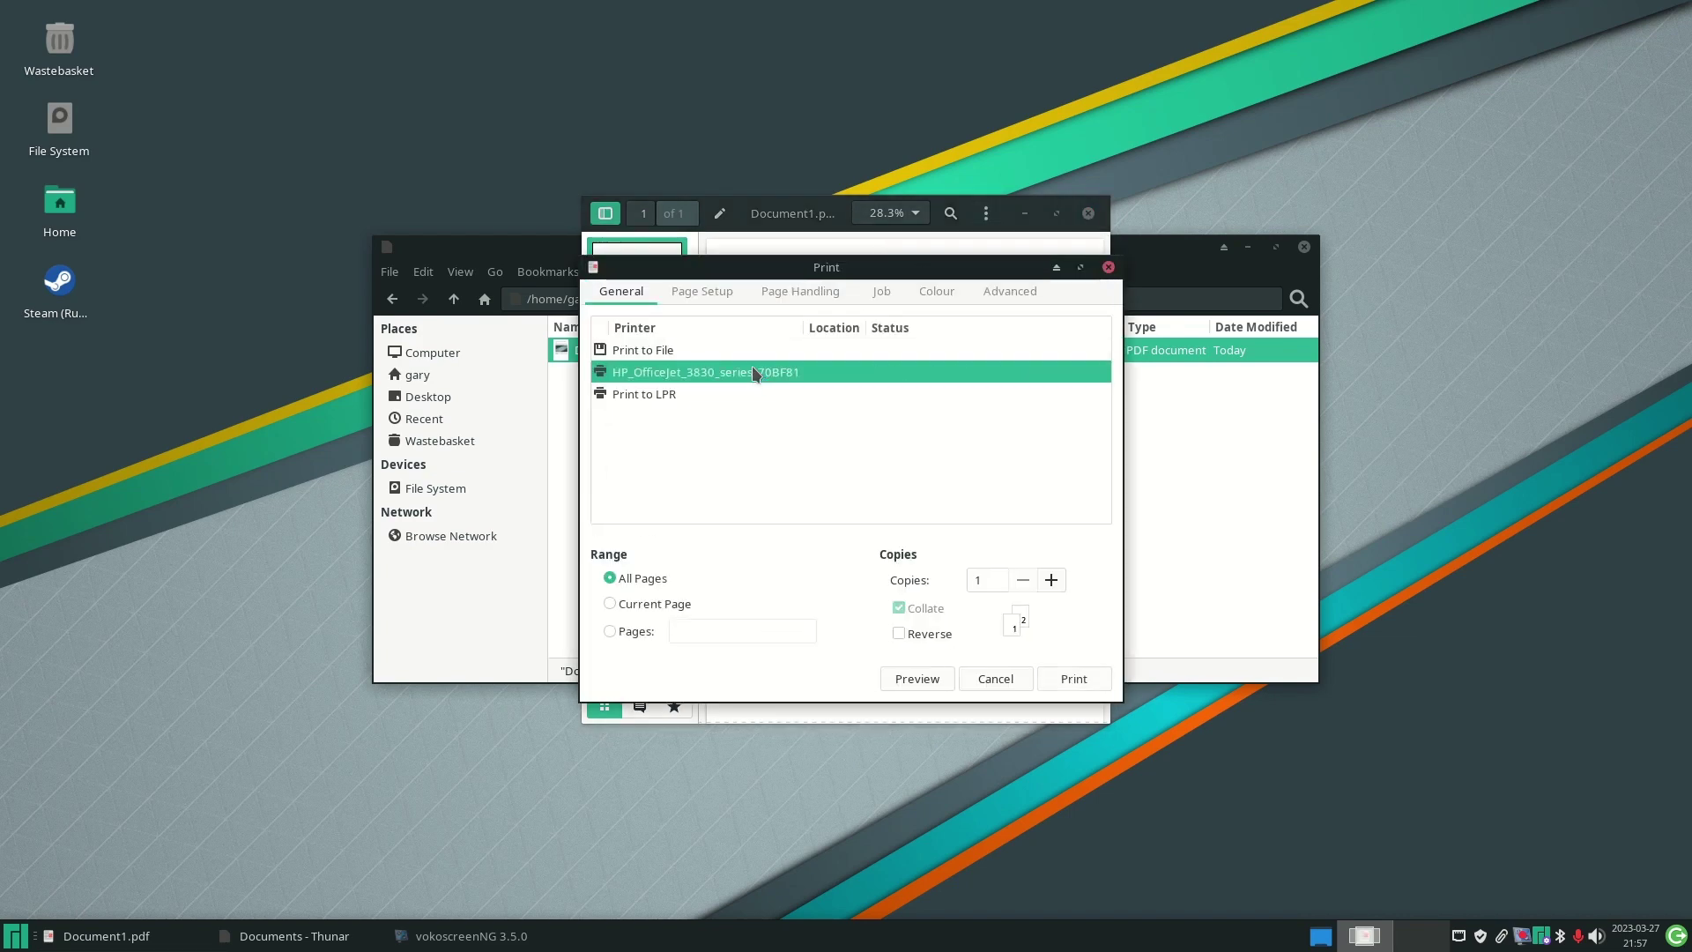
left_click(1077, 679)
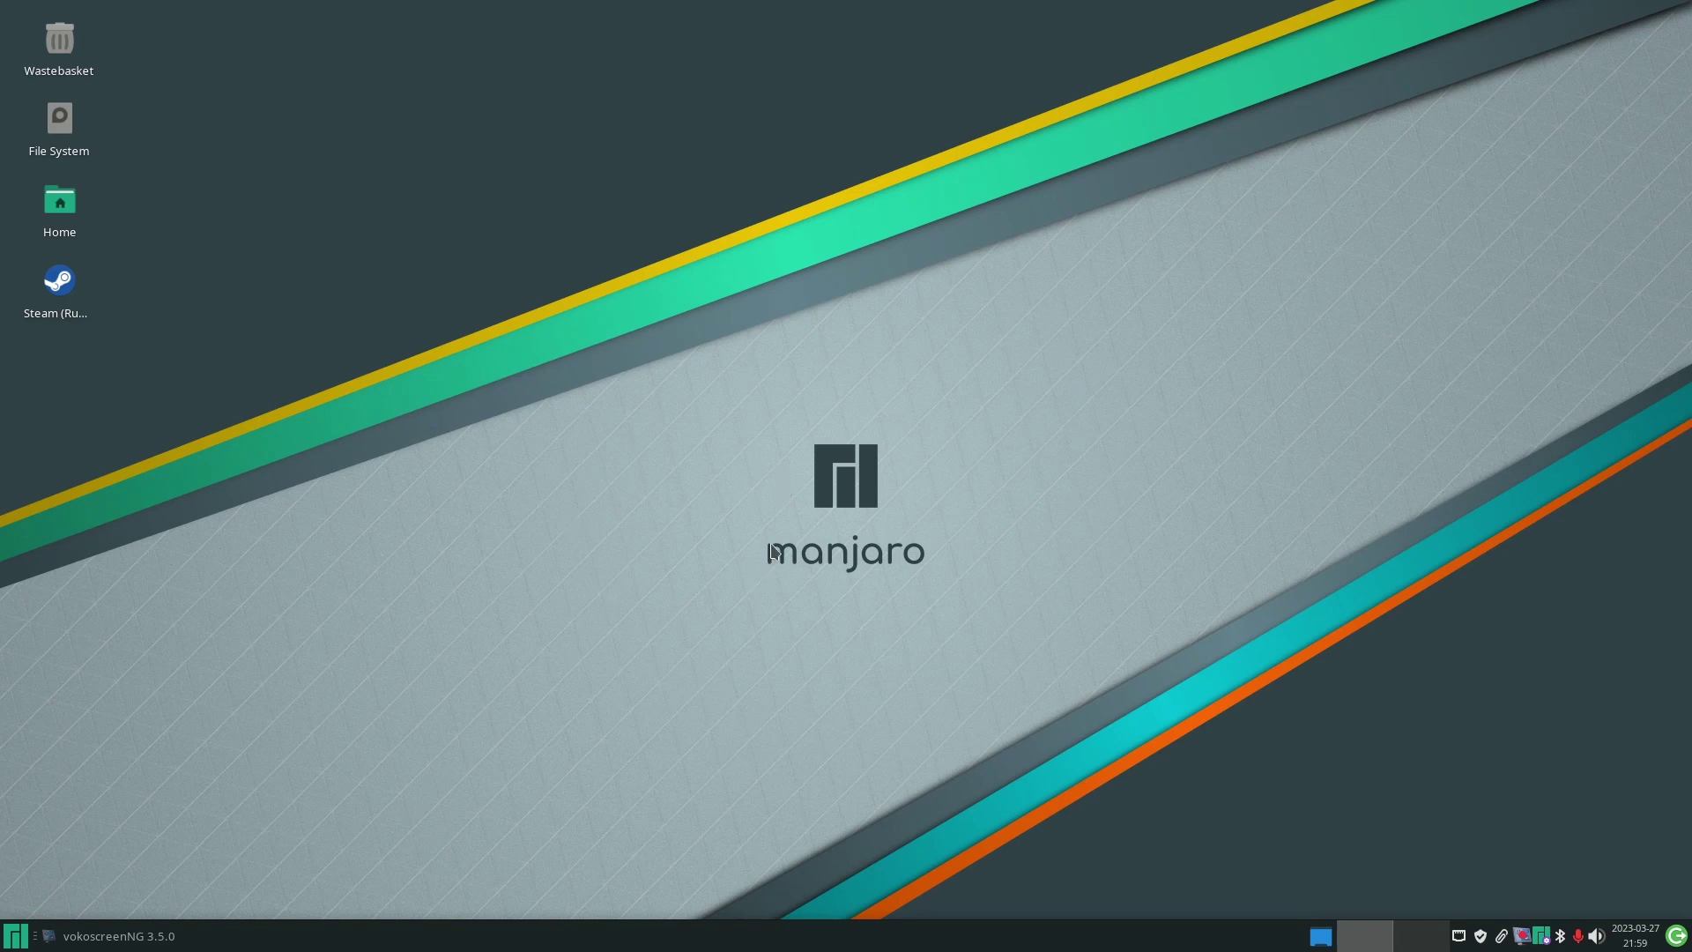
- Open the Whisker Menu showing Favourites like Terminal Emulator and File Manager
left_click(16, 939)
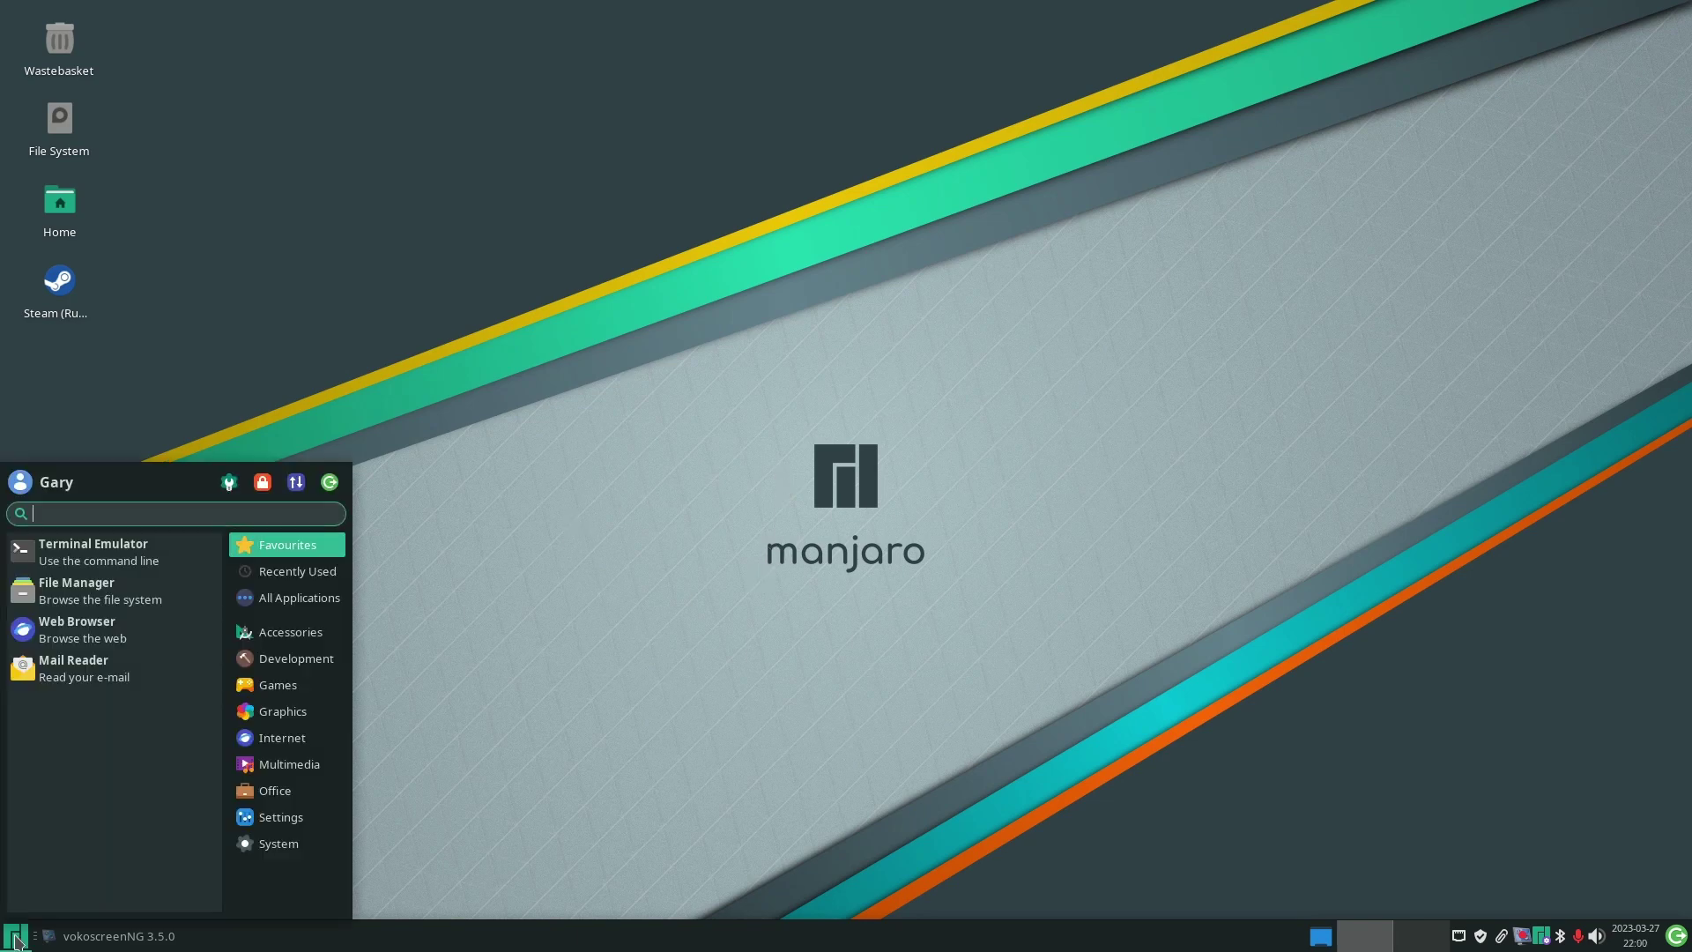